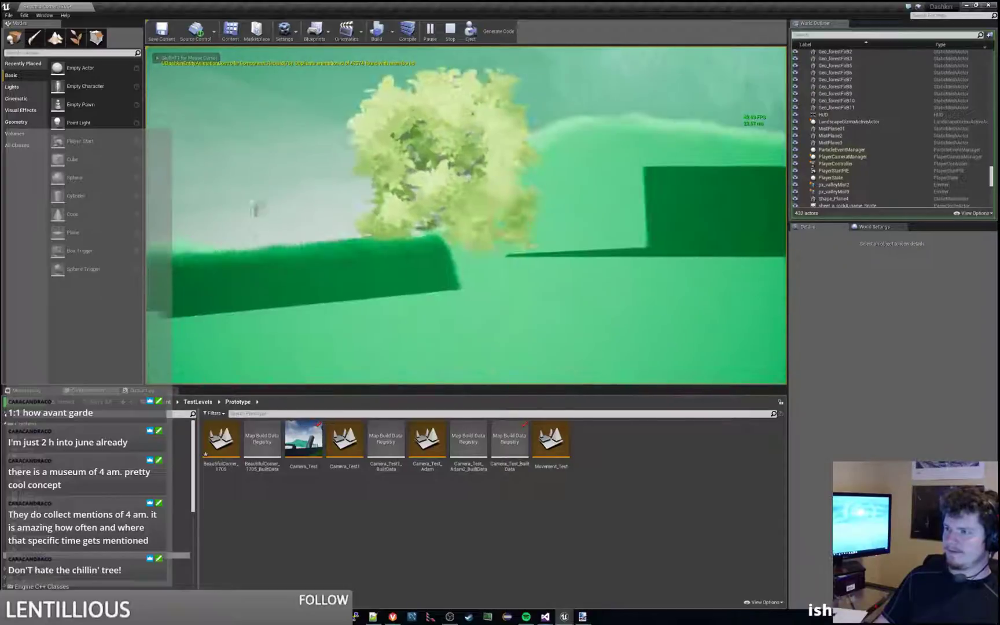
Run the character through the misty landscape in play mode to judge the scene, ending the play session.
key(d)
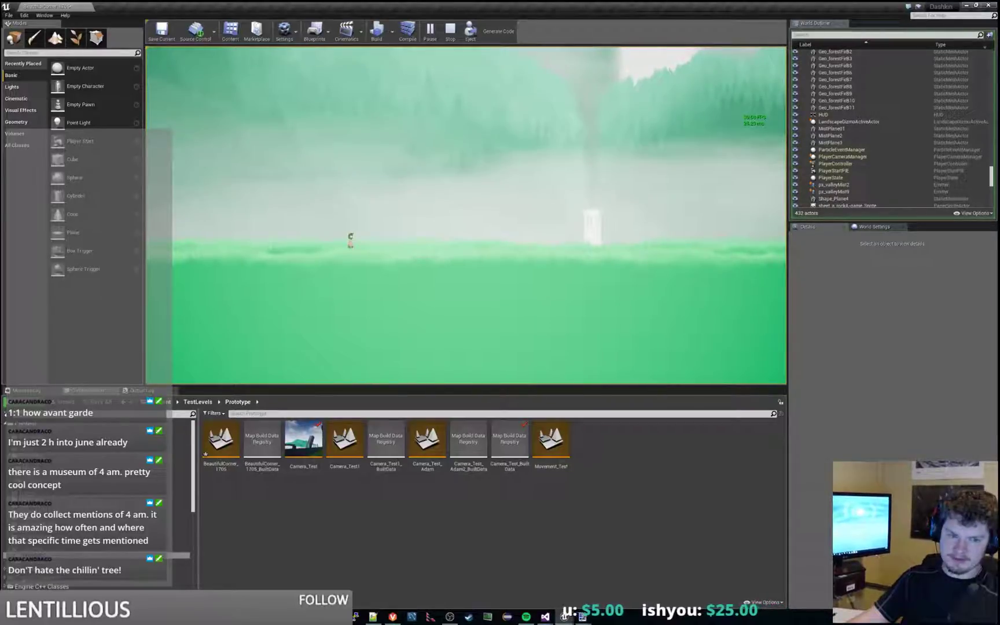
key(alt+Tab)
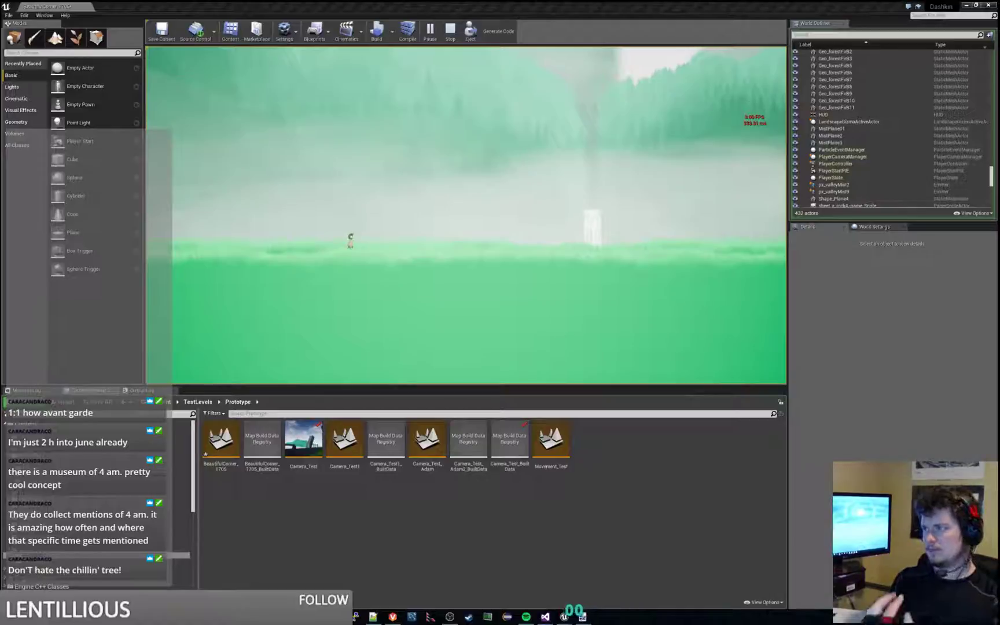
click(477, 150)
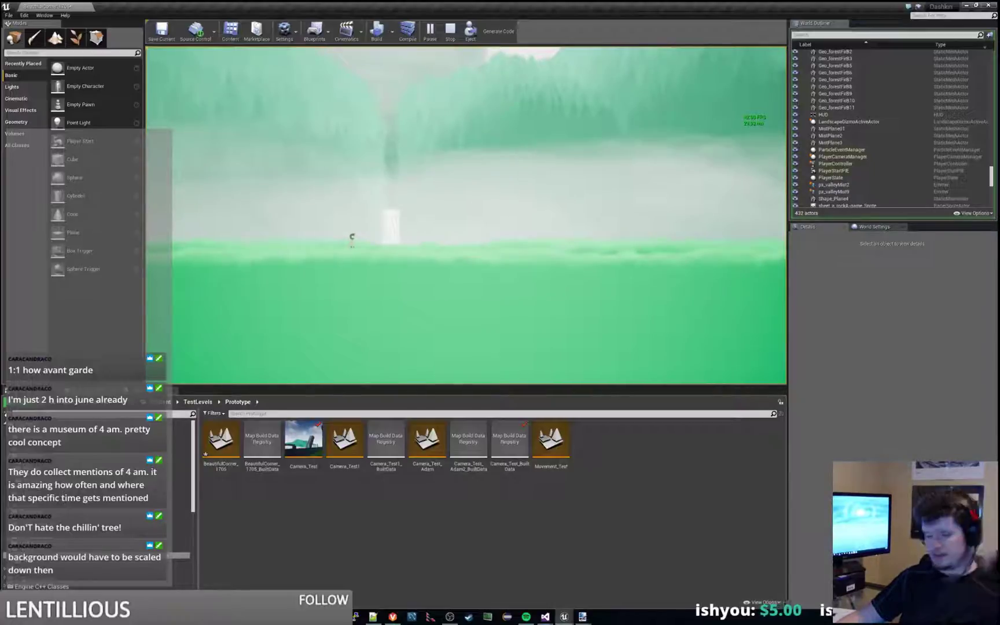
key(Escape)
Place a Spot Light in the level at the crown of the large BP_treeArbA tree.
right_drag(616, 163, 451, 133)
key(w)
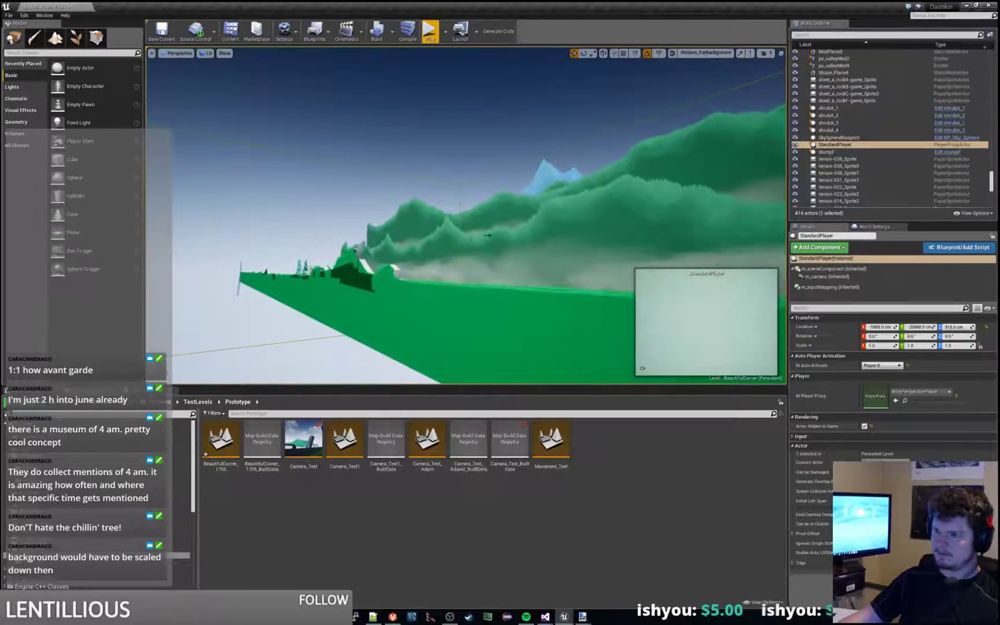
click(353, 254)
key(f)
right_drag(353, 255, 489, 172)
key(s)
key(s)
key(d)
right_drag(385, 256, 402, 245)
click(12, 86)
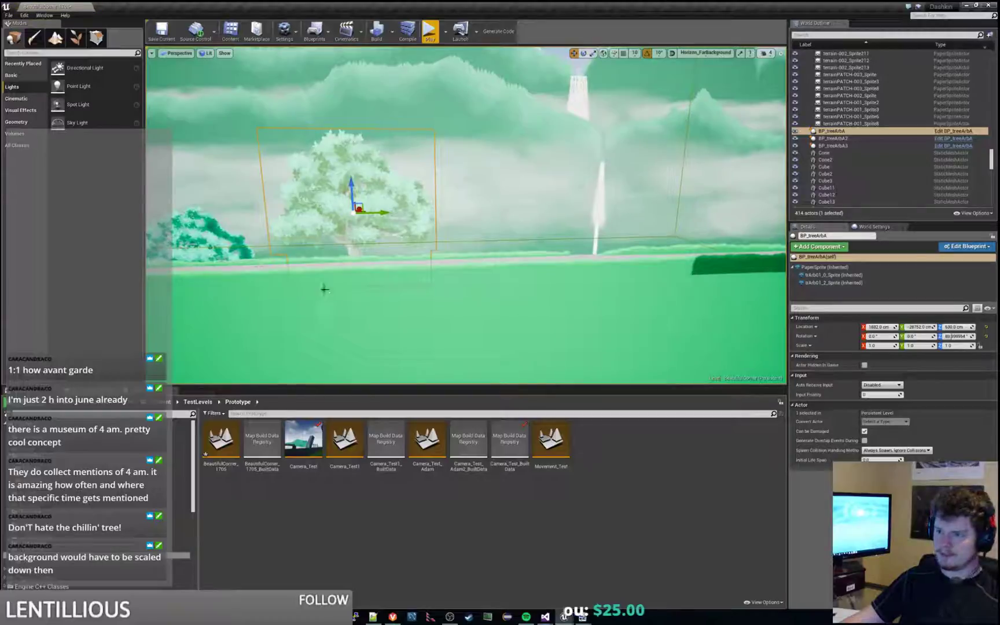
drag(324, 289, 319, 186)
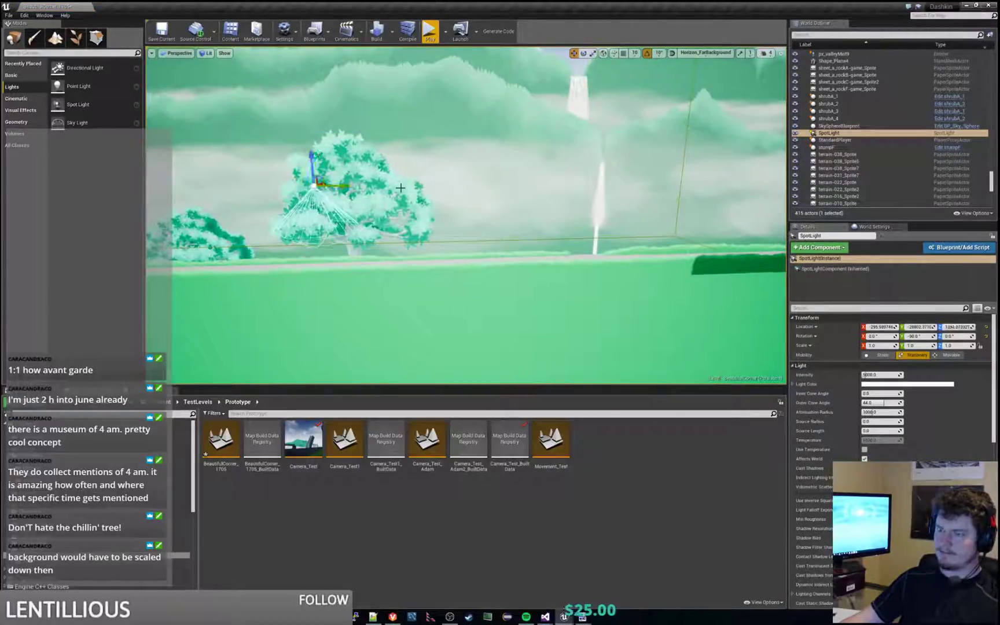
Rotate the new spot light so its cone tilts sideways and down instead of pointing straight down.
right_drag(400, 188, 312, 194)
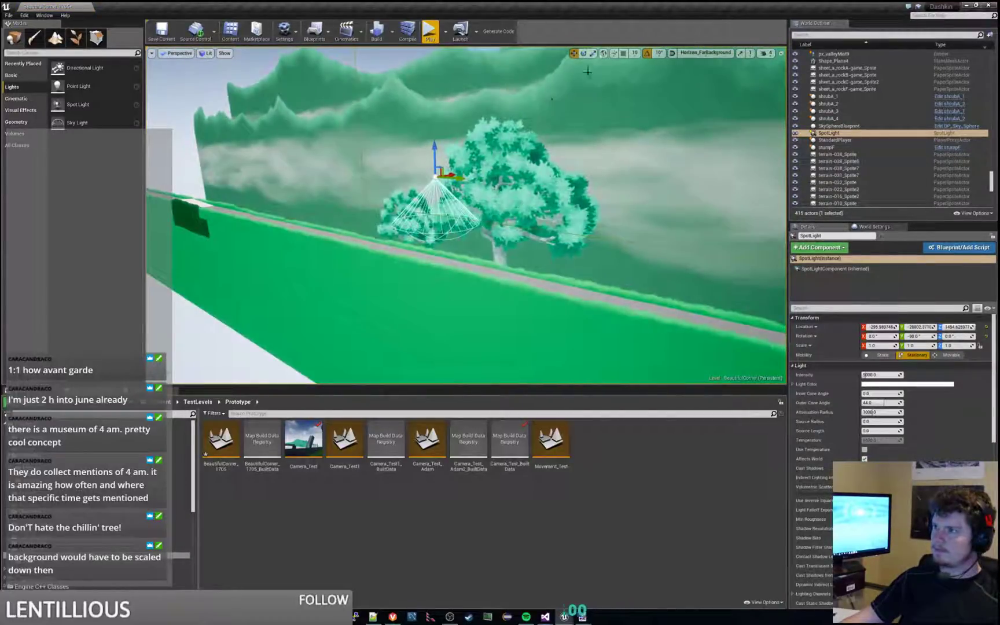
click(583, 52)
click(573, 53)
right_drag(565, 96, 599, 79)
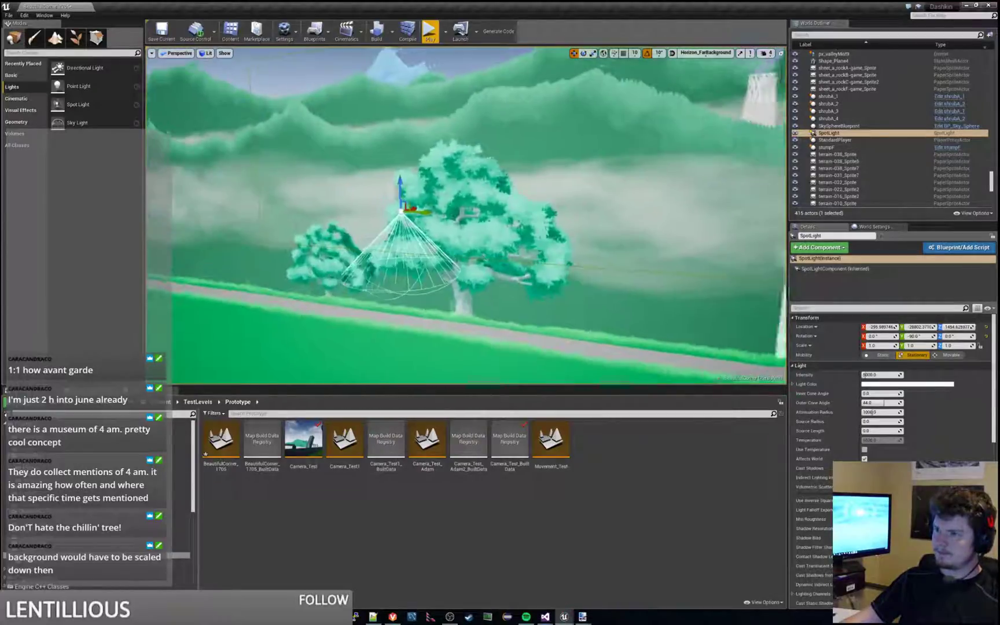
right_drag(545, 145, 597, 139)
click(583, 52)
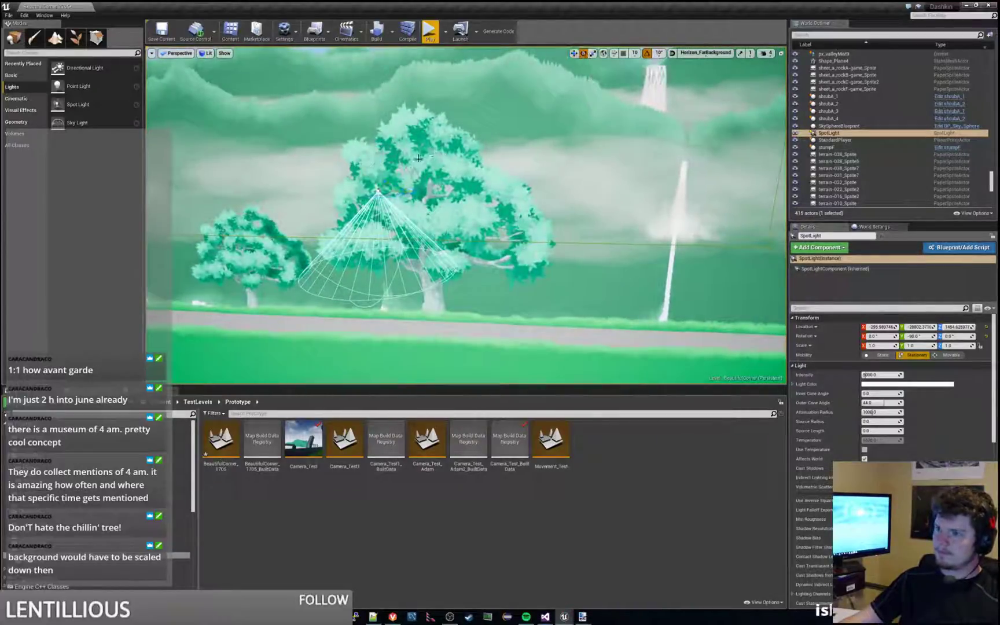
drag(408, 164, 370, 135)
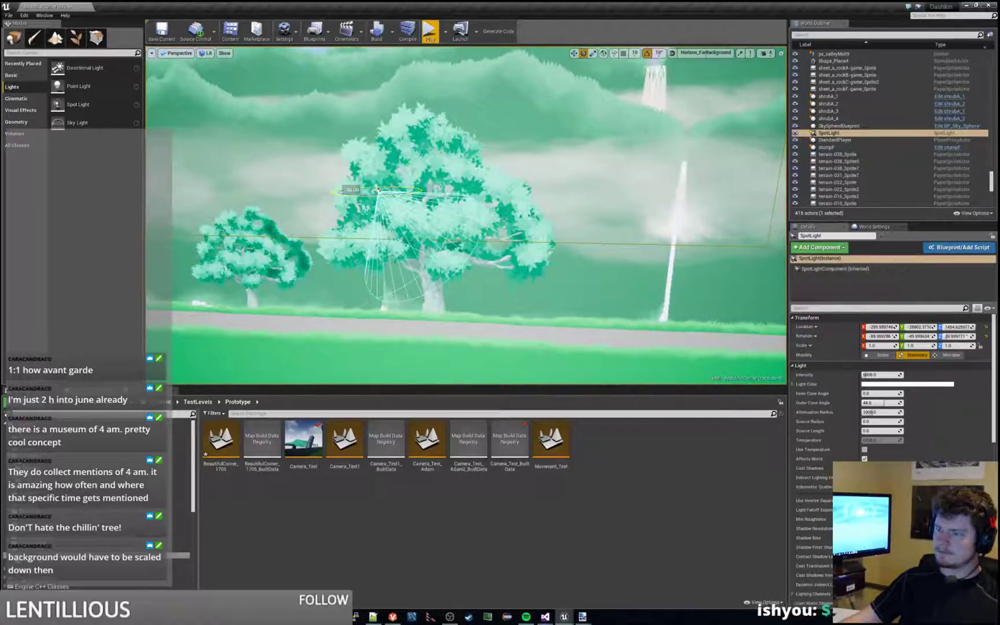
right_drag(377, 190, 277, 191)
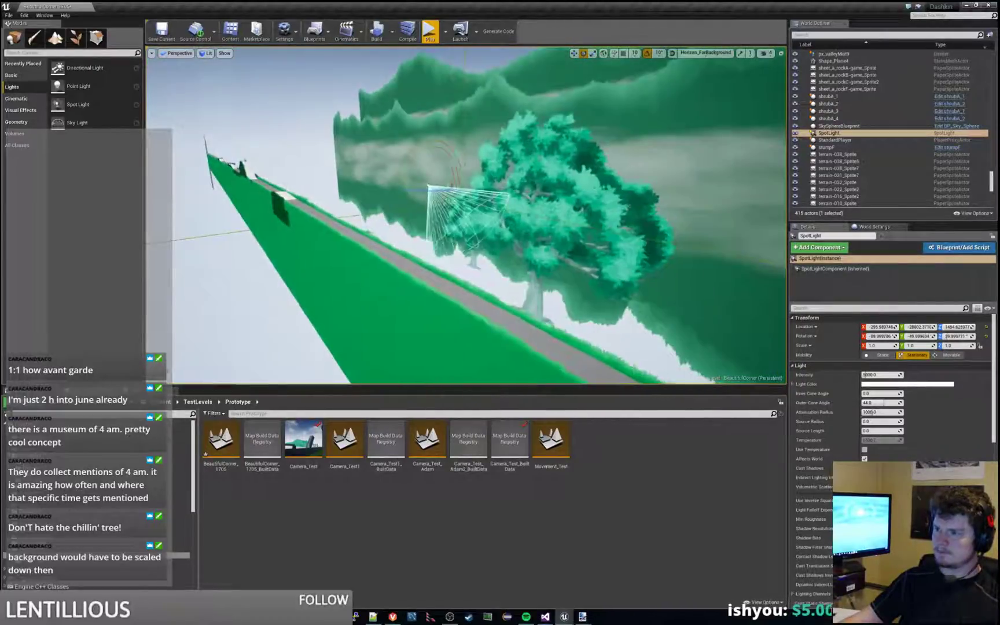
right_drag(358, 225, 416, 181)
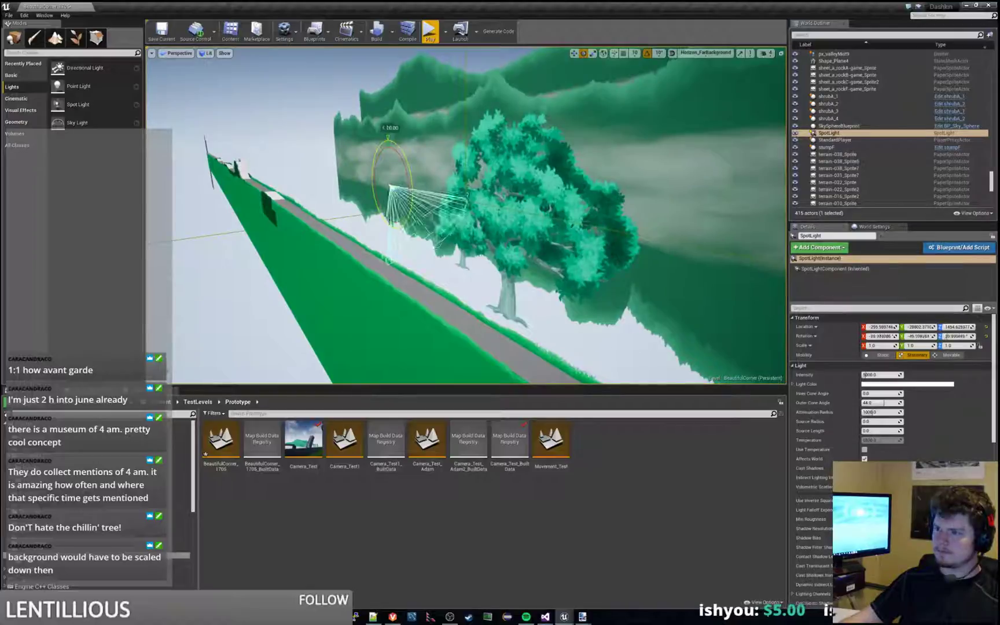
right_drag(545, 207, 432, 184)
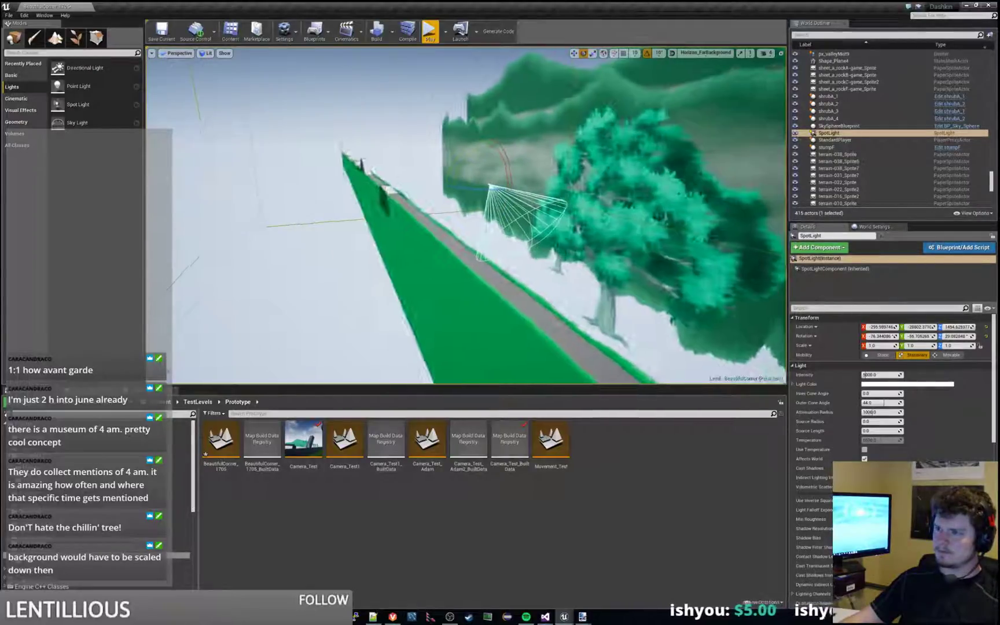
drag(478, 188, 519, 190)
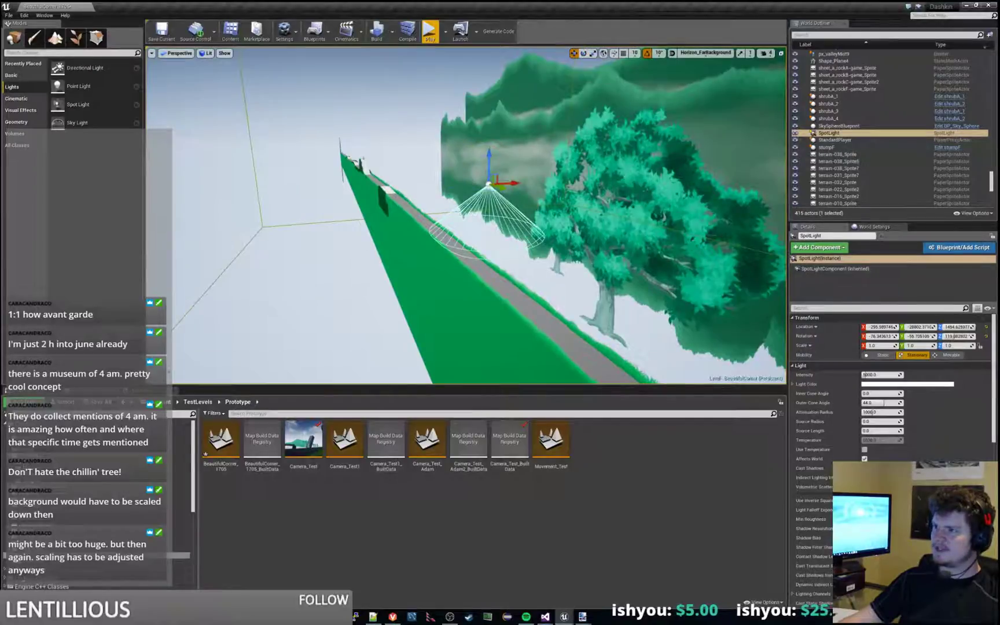
Move the spot light high above and beside the large tree, to about X 2440, Y -31028, Z 3614.
key(d)
right_drag(428, 207, 357, 175)
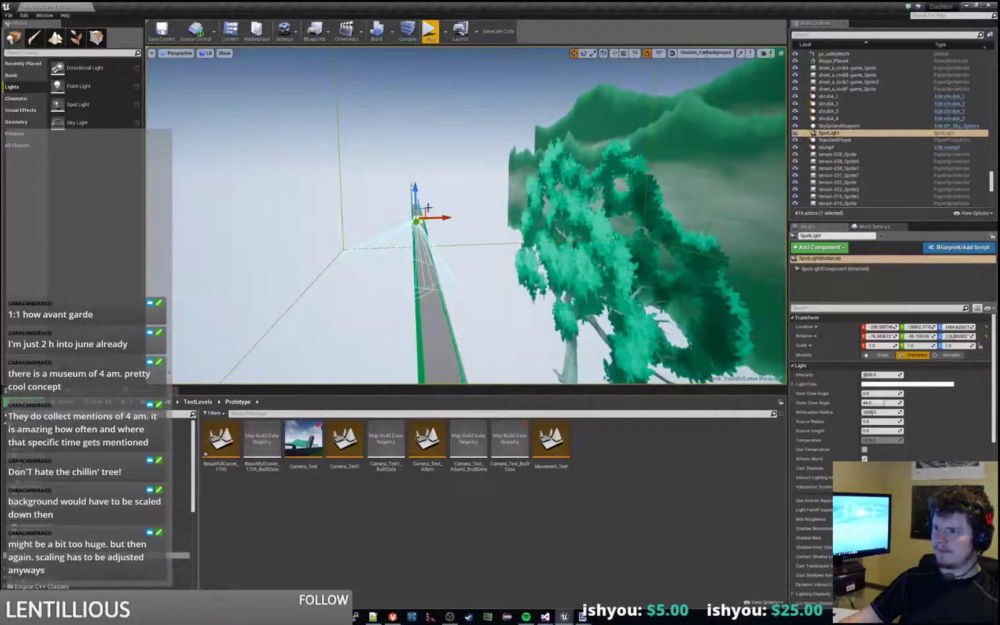
drag(443, 206, 632, 96)
right_drag(632, 96, 784, 100)
key(w)
key(s)
key(s)
mouse_move(385, 114)
right_down()
mouse_move(353, 116)
mouse_move(385, 113)
right_up()
drag(410, 116, 281, 82)
key(f)
Set the spot light's Attenuation Radius to 16384 and narrow its Outer Cone Angle to about 17 degrees.
right_drag(647, 302, 775, 364)
mouse_move(872, 412)
mouse_down()
mouse_move(885, 411)
mouse_move(866, 403)
mouse_up()
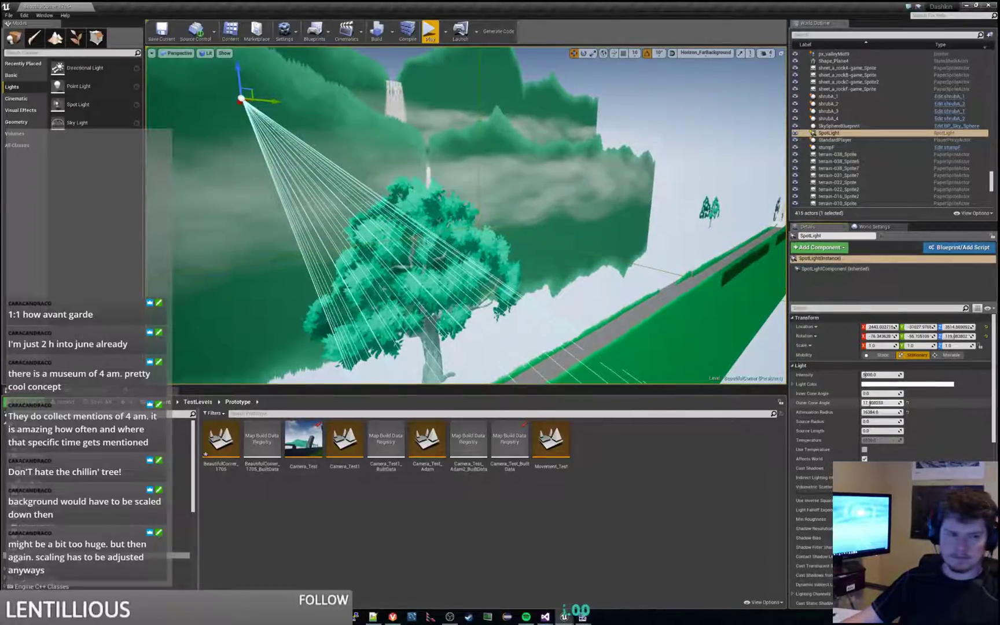
right_drag(536, 323, 447, 298)
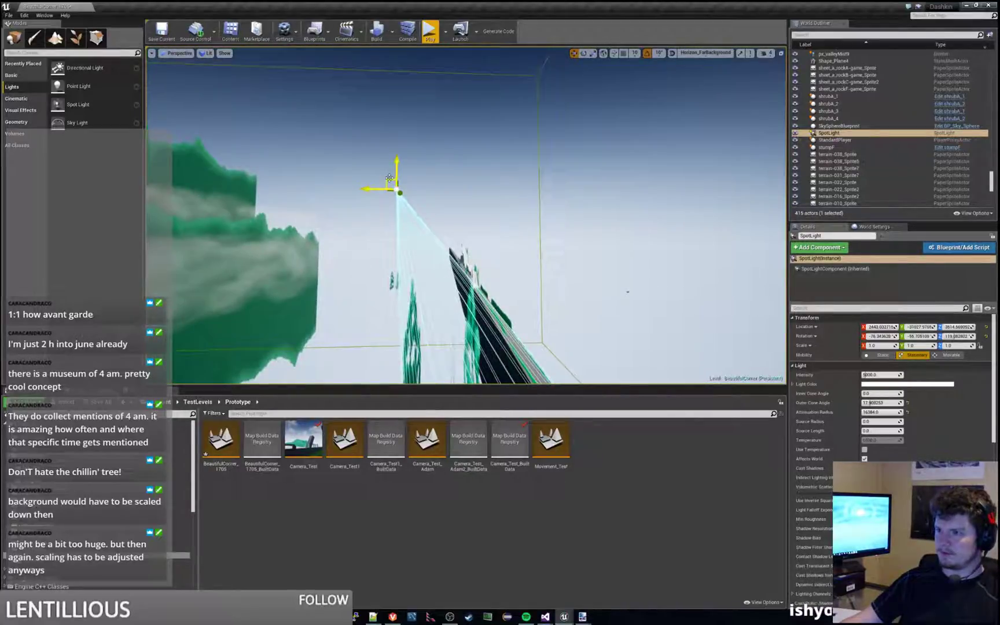
Shift the spot light to about X 2181, Z 3784 and turn off its Use Inverse Squared Falloff option.
drag(389, 179, 419, 151)
right_drag(567, 225, 567, 226)
click(864, 500)
right_drag(609, 316, 608, 315)
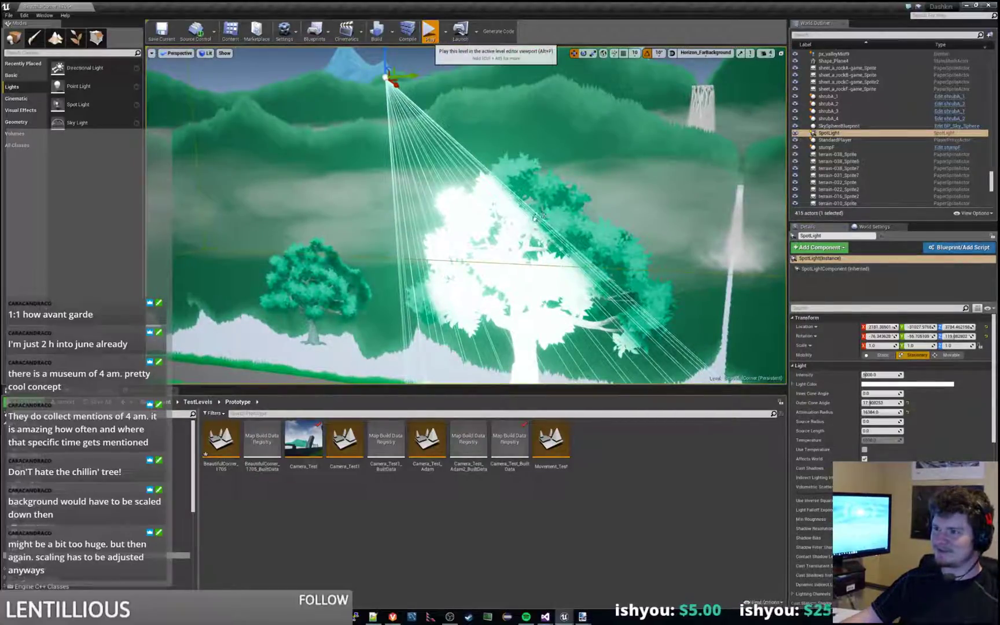
Play-test the level by running the character to the spotlit tree, ending the session to view the tree from afar.
key(alt+p)
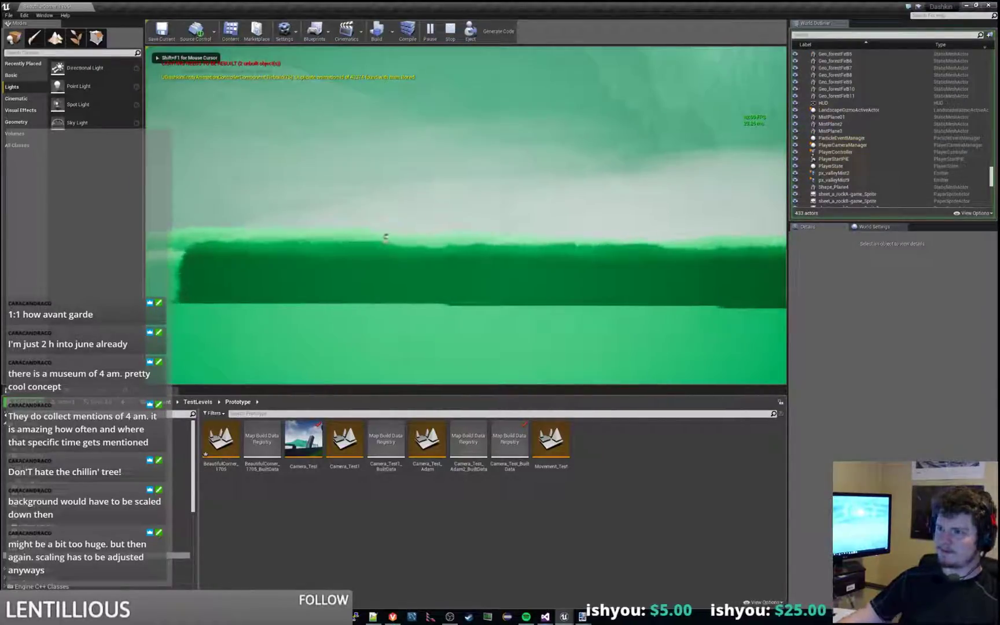
key(a)
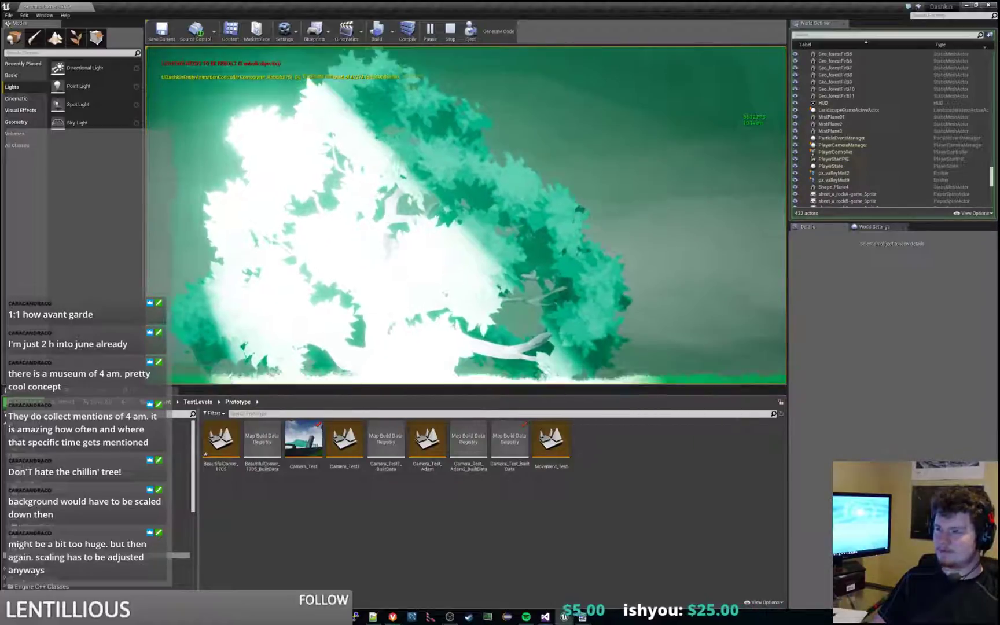
key(Escape)
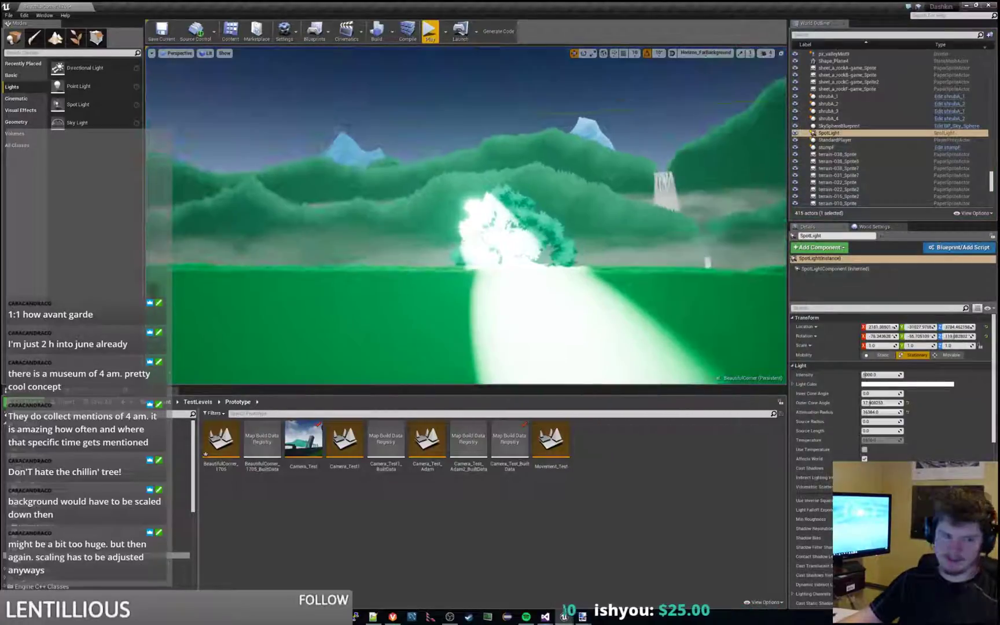
drag(537, 233, 562, 213)
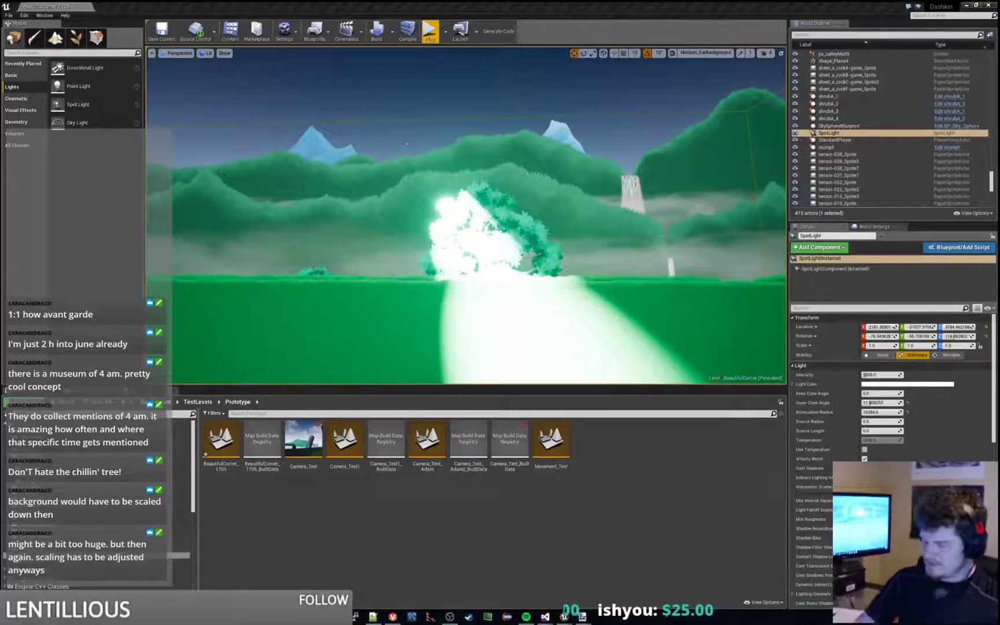
Select the large spotlit tree and examine from several angles how the light falls on it and the ground.
click(485, 199)
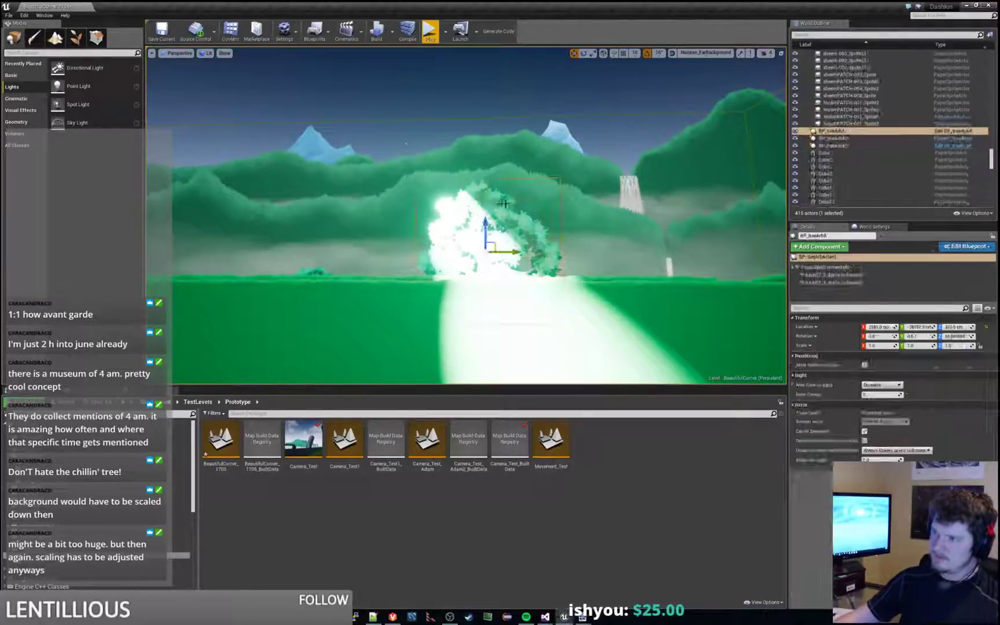
key(f)
right_drag(514, 175, 580, 182)
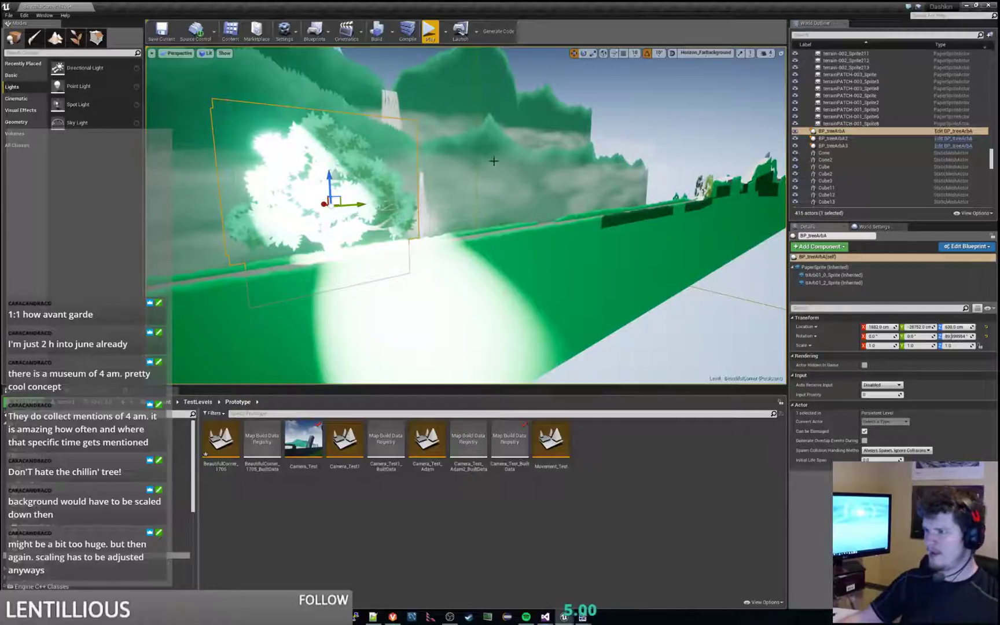
right_drag(493, 161, 471, 147)
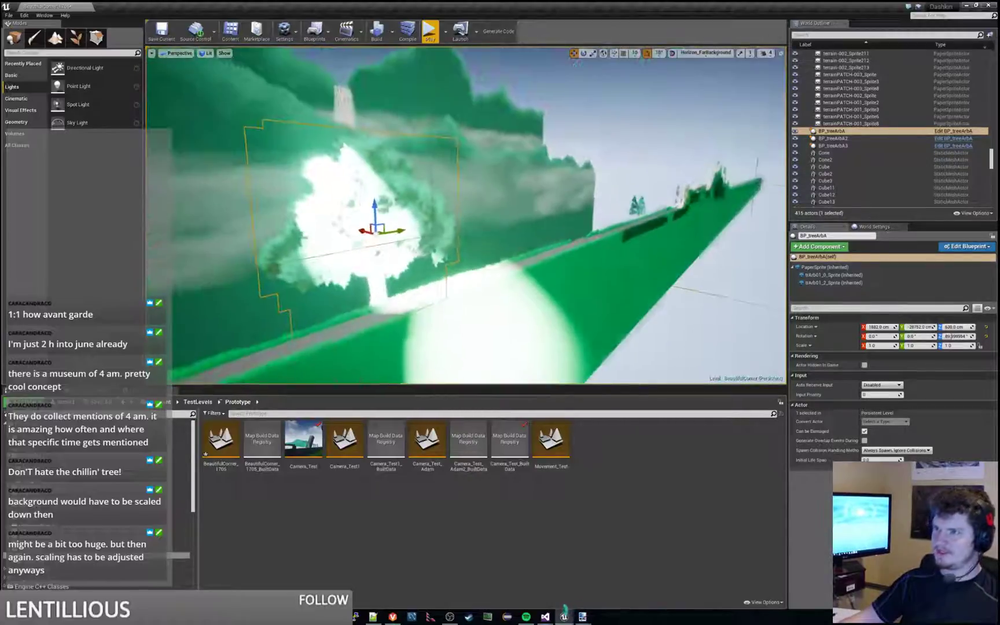
right_drag(732, 181, 645, 171)
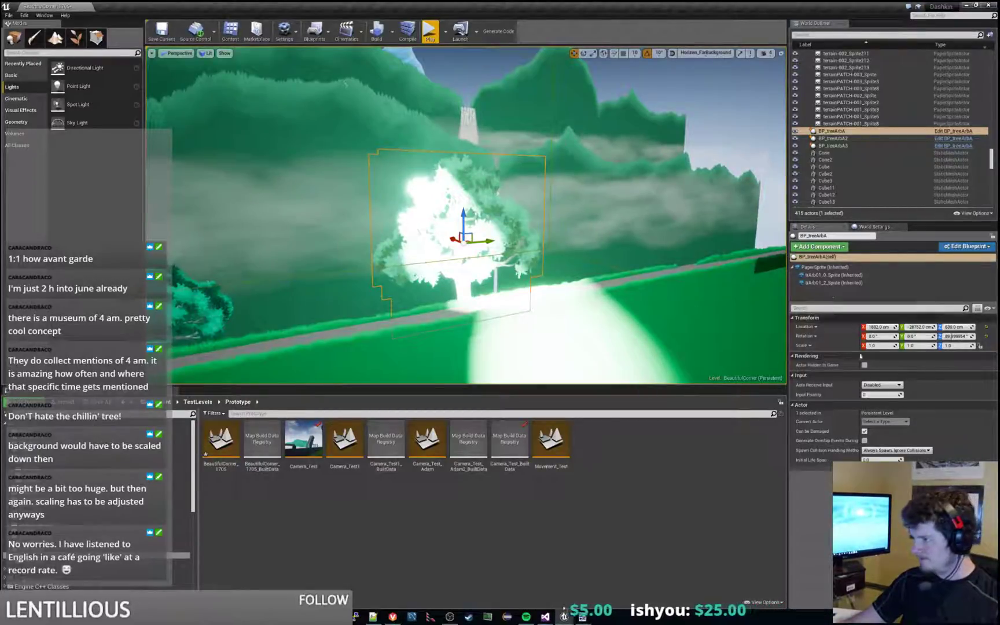
Compare the BP_treeArbA and BP_treeArbA2 actors and inspect the large tree's PaperSprite component and root properties.
click(911, 450)
key(Return)
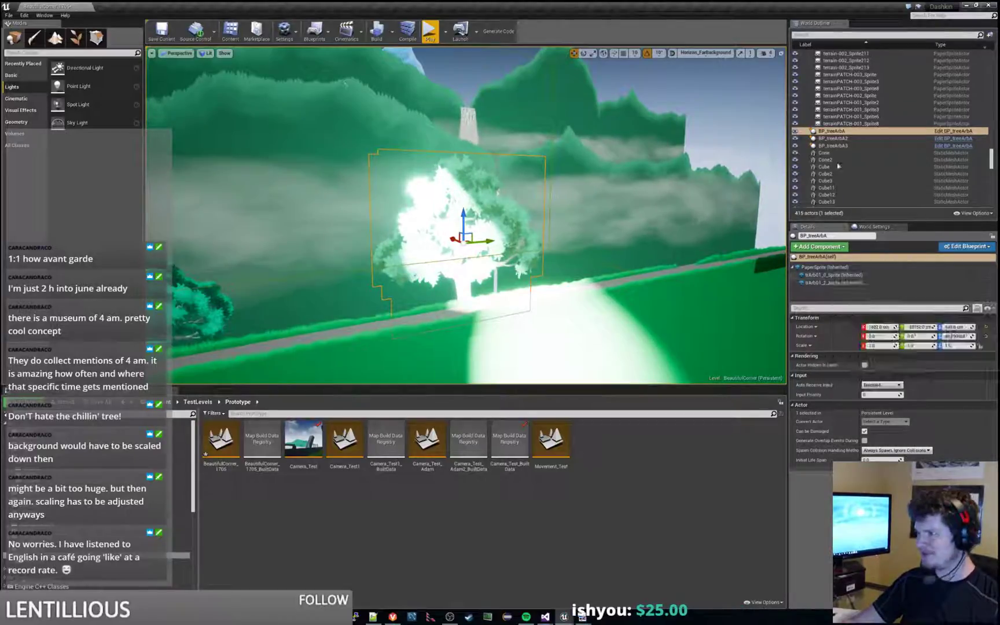
click(848, 123)
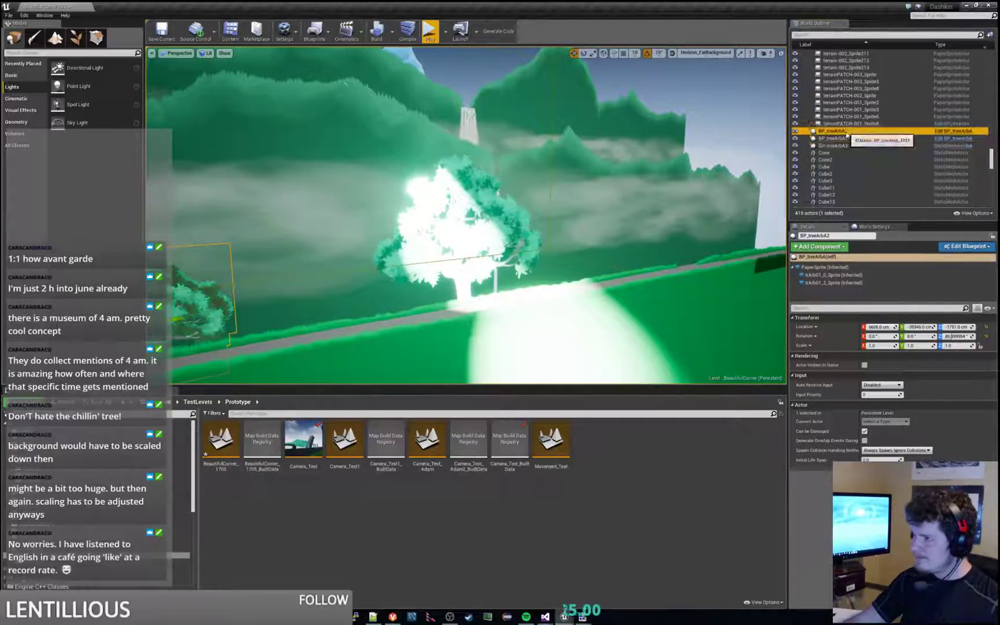
click(178, 299)
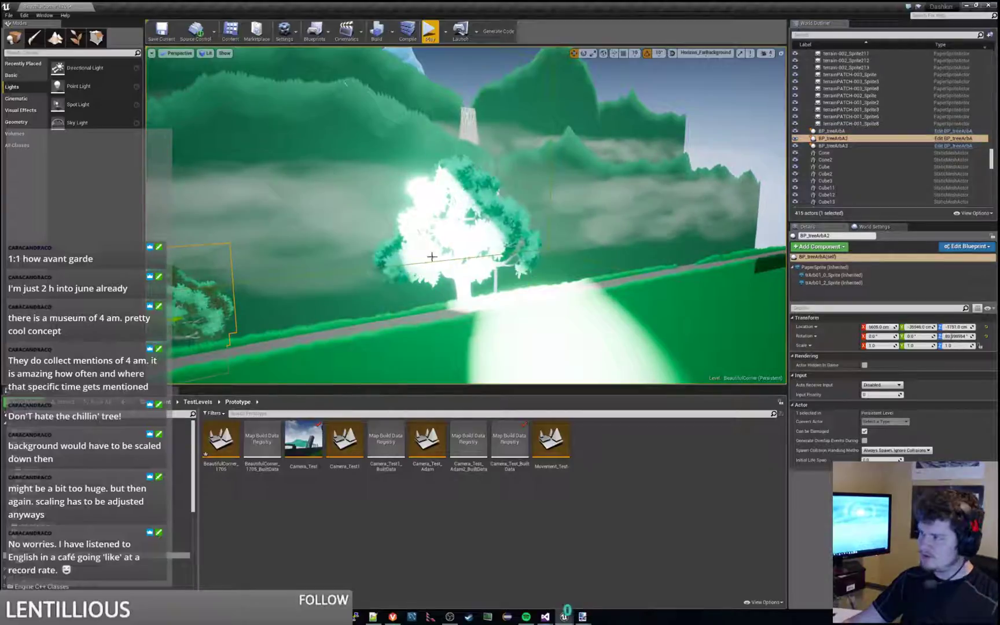
click(490, 219)
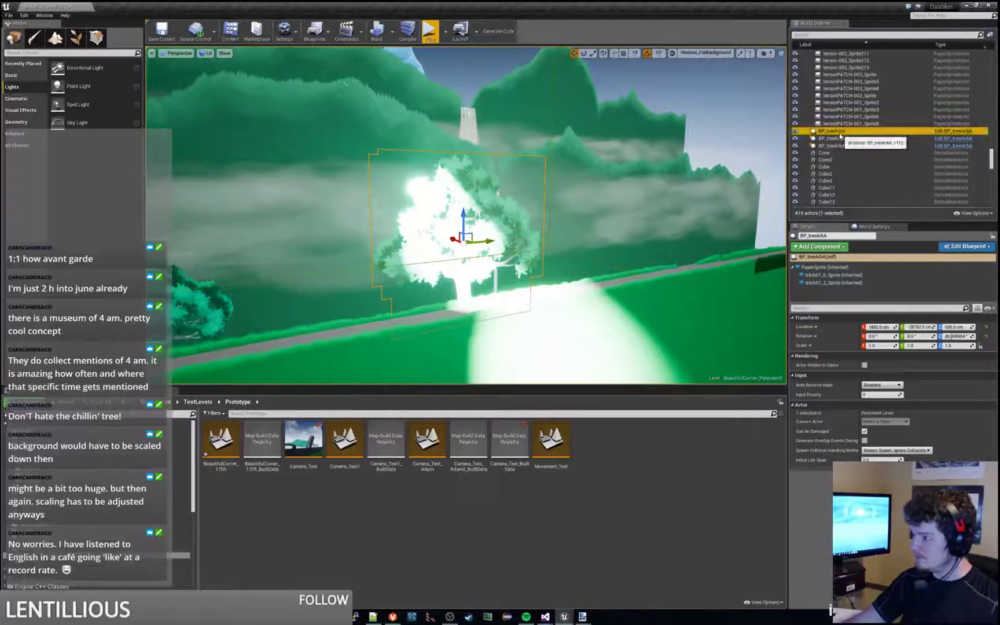
click(818, 267)
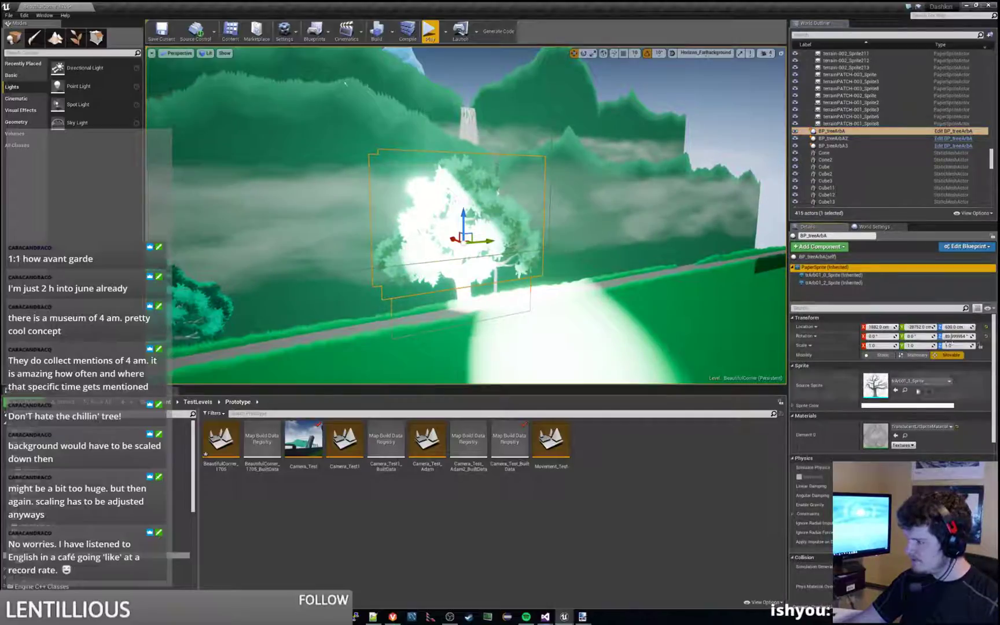
click(819, 256)
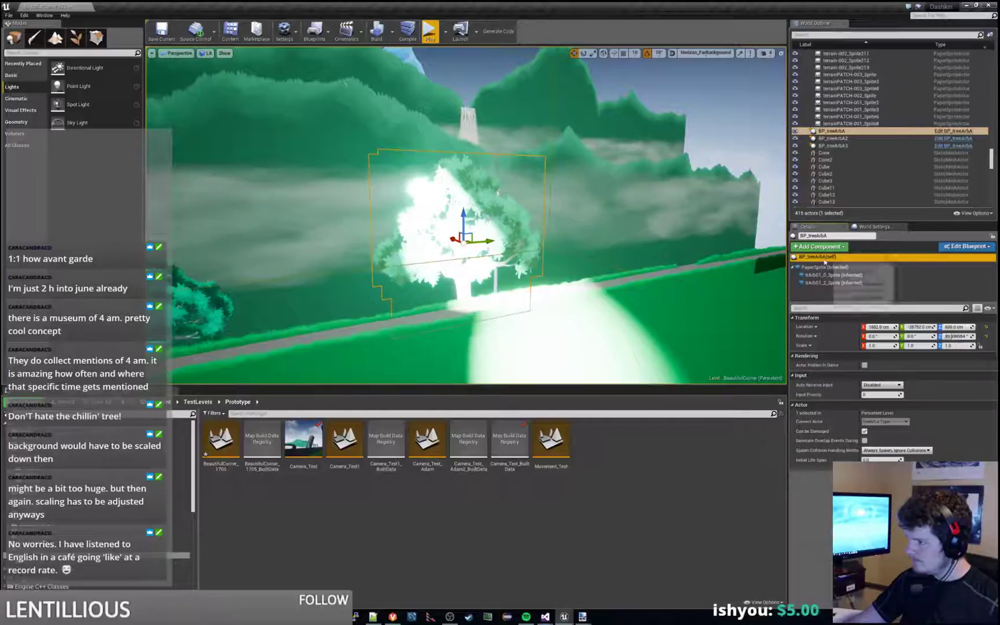
click(819, 254)
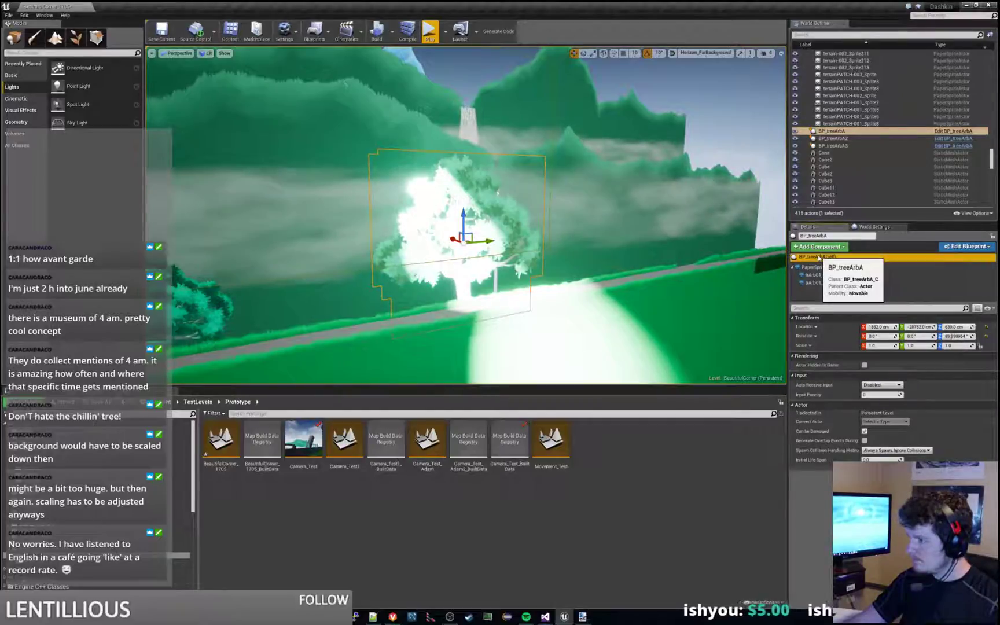
Find the BP_treeArbA blueprint by searching the Materials folder for "treeArb" and show it in its containing folder.
mouse_move(618, 152)
right_down()
mouse_move(617, 105)
mouse_move(618, 155)
right_up()
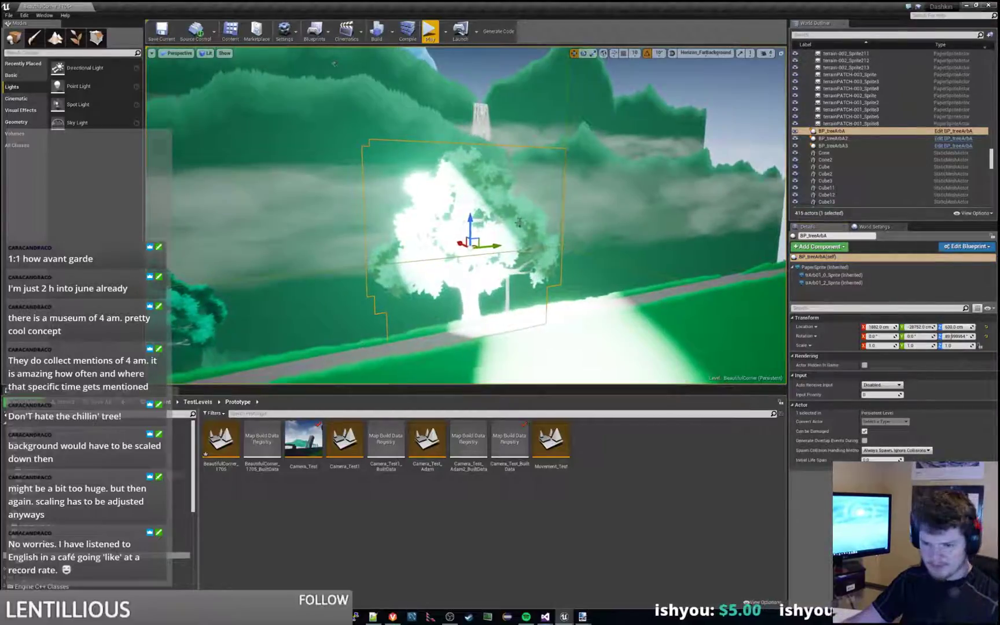
click(96, 512)
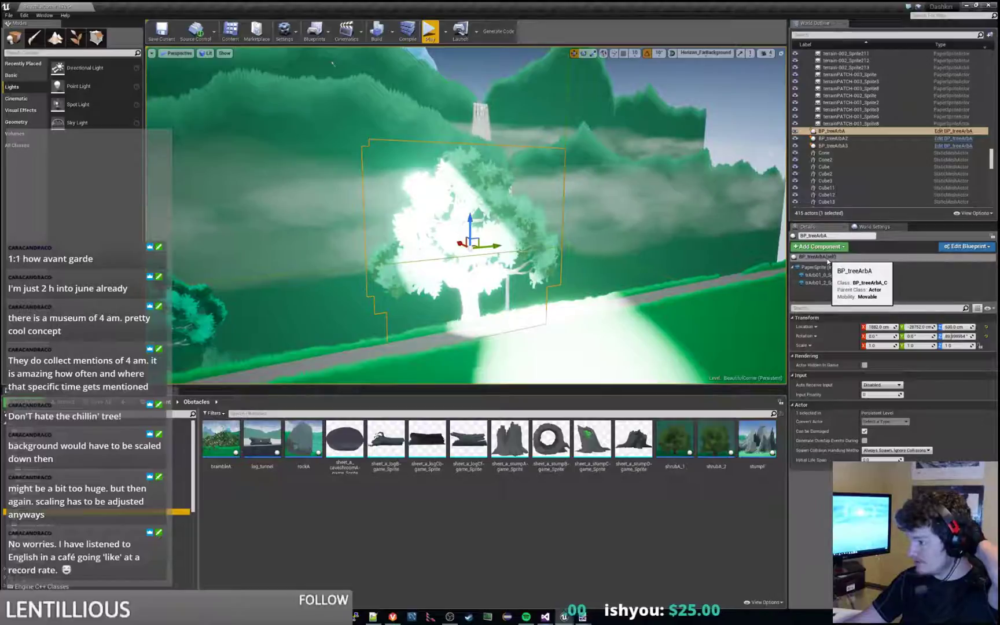
click(827, 258)
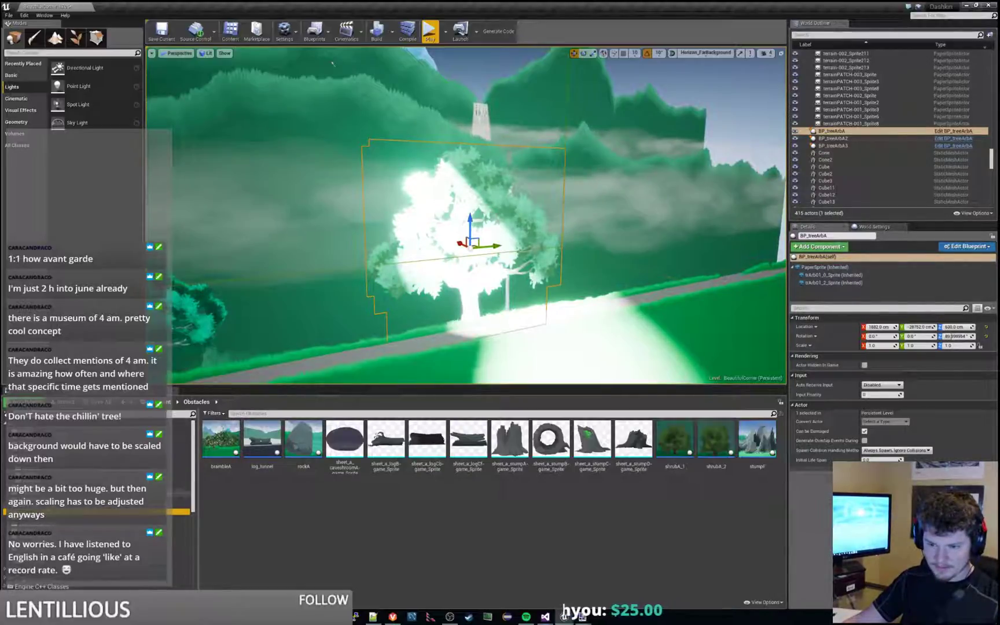
click(36, 487)
click(179, 505)
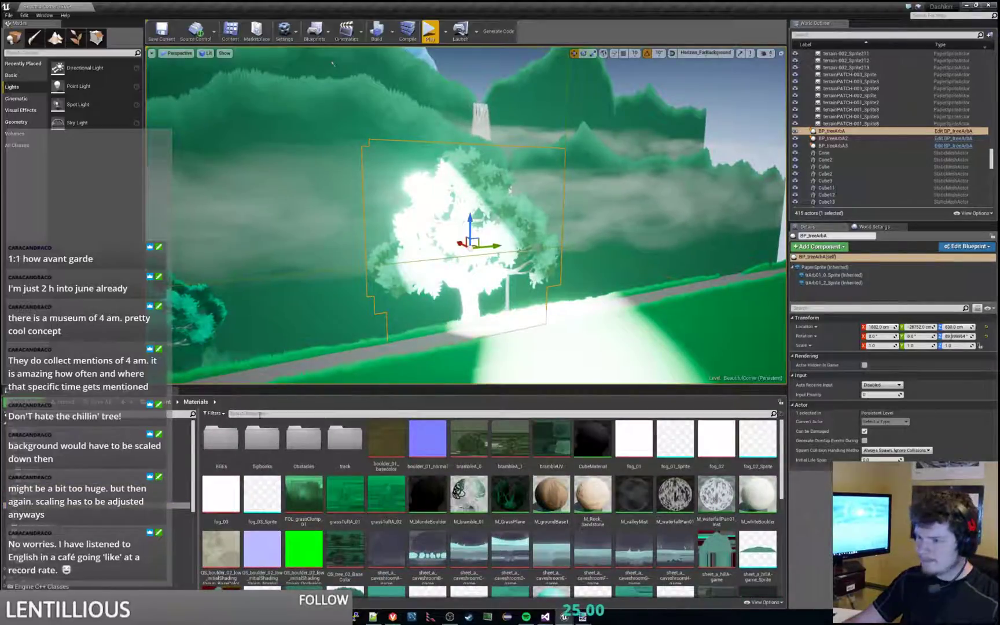
text(tre)
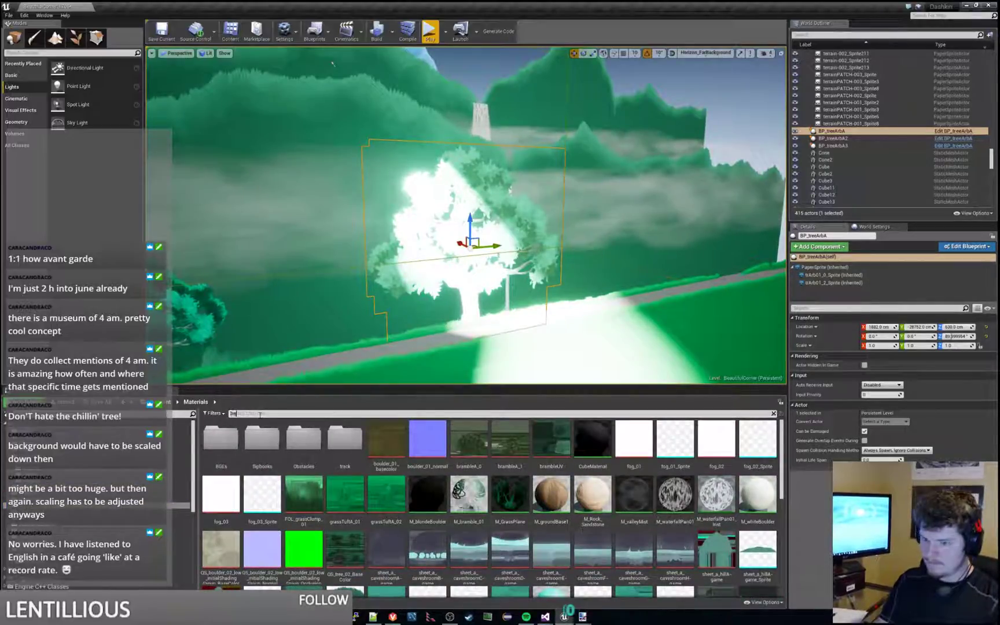
text(eArb)
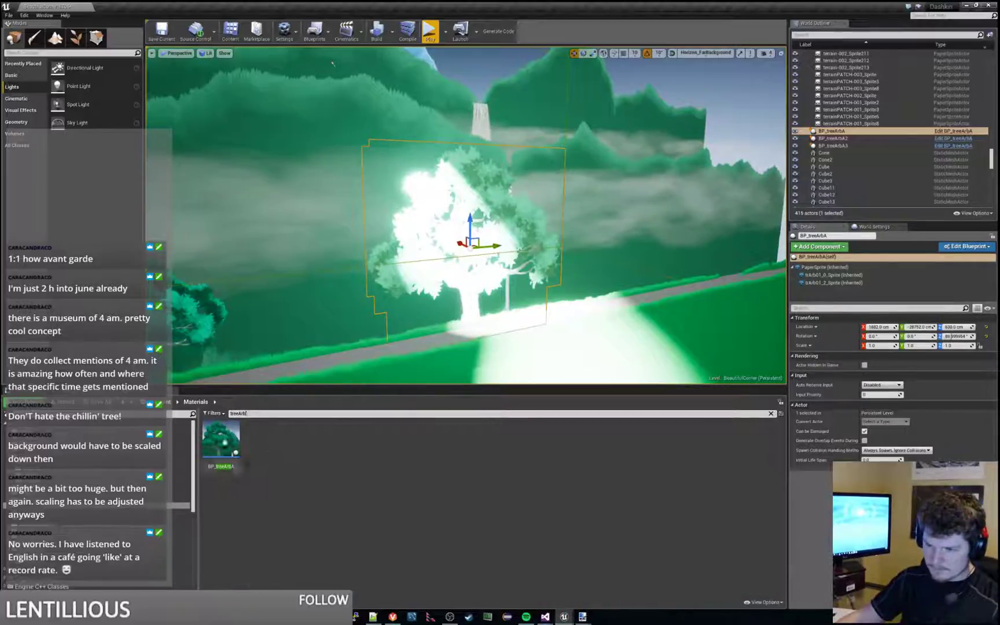
right_click(223, 440)
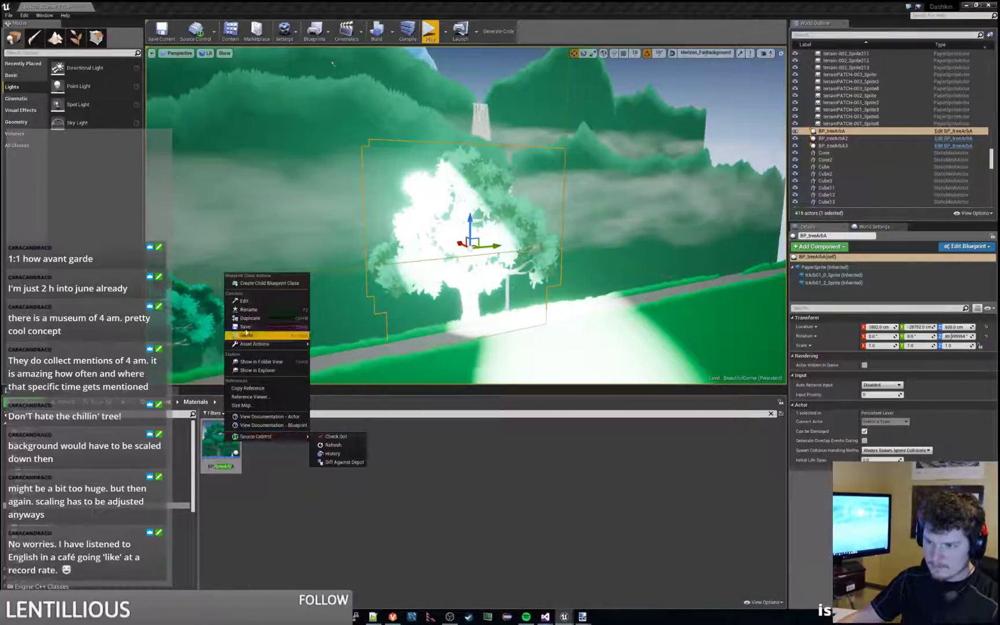
click(279, 363)
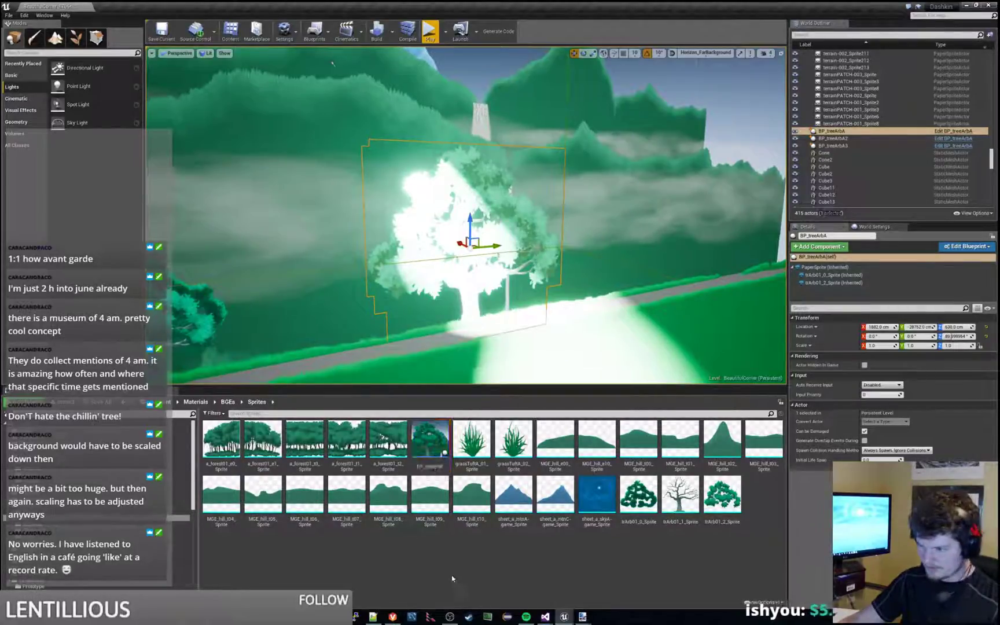
Open the BP_treeArbA blueprint in a maximized editor and display its component viewport.
double_click(443, 441)
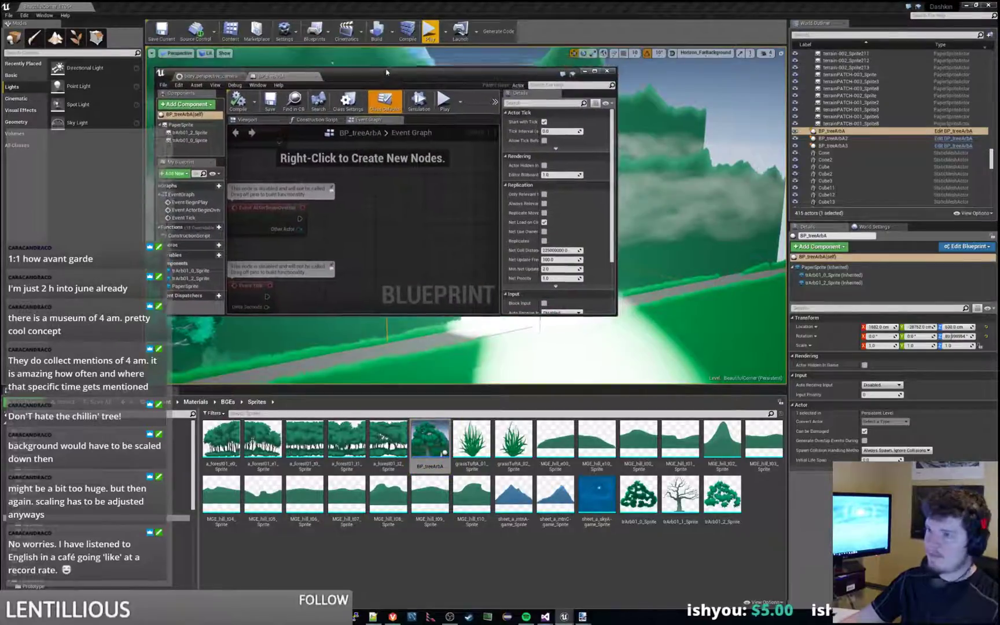
double_click(376, 68)
click(171, 50)
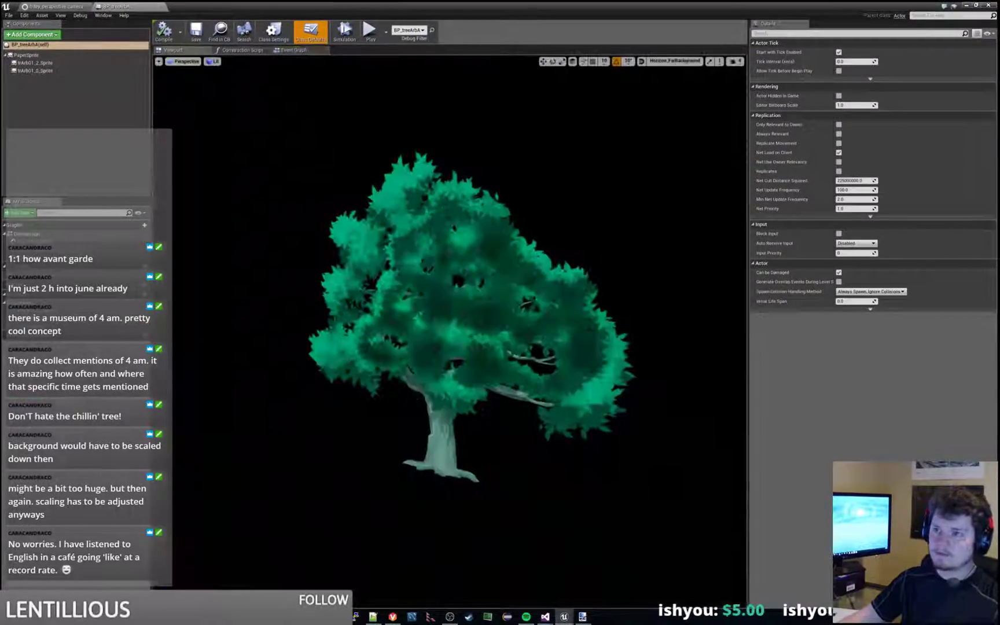
Select the front foliage component trArb01_0_Sprite and assign DashkinEntitySpriteMaterial to its Element 0 material.
click(462, 289)
right_drag(463, 289, 492, 316)
alt+drag(492, 315, 371, 311)
click(486, 289)
alt+drag(486, 290, 572, 299)
click(437, 247)
alt+drag(437, 248, 358, 249)
click(435, 248)
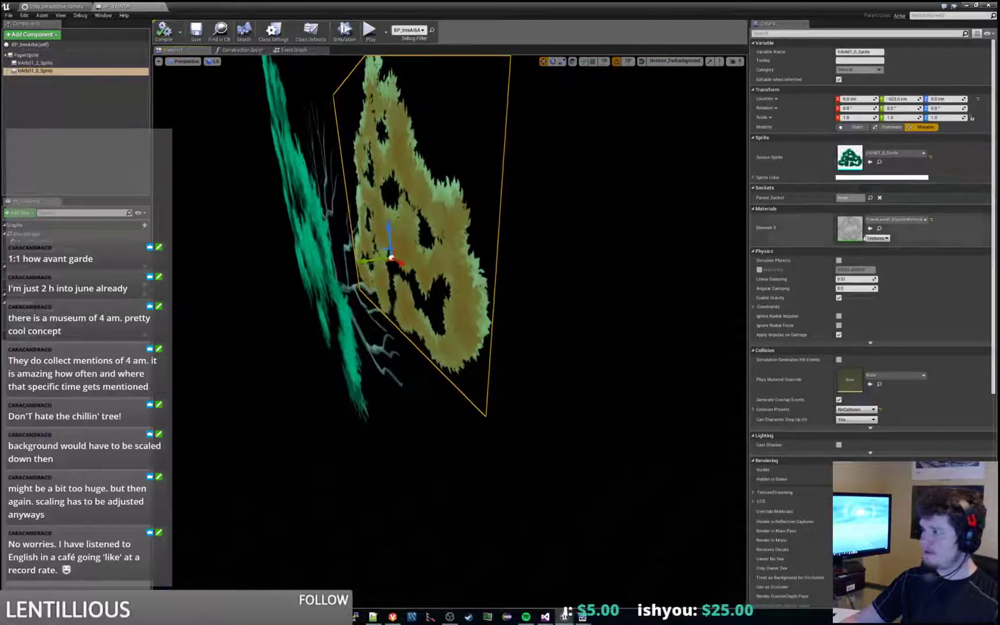
click(917, 224)
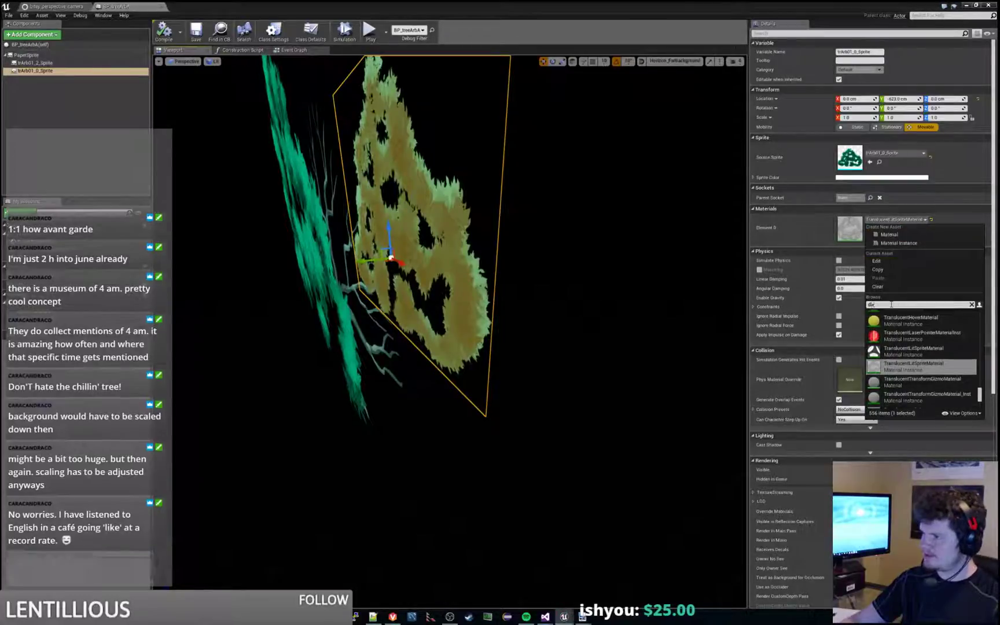
text(dash)
click(913, 315)
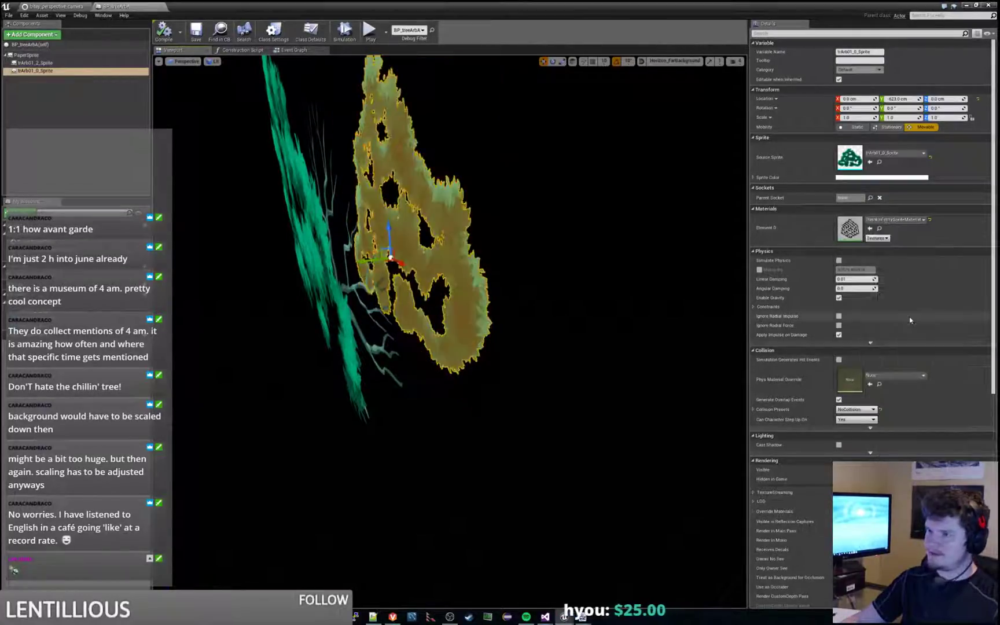
Assign DashkinEntitySpriteMaterial to the other foliage component, trArb01_2_Sprite.
right_drag(503, 201, 478, 209)
click(347, 237)
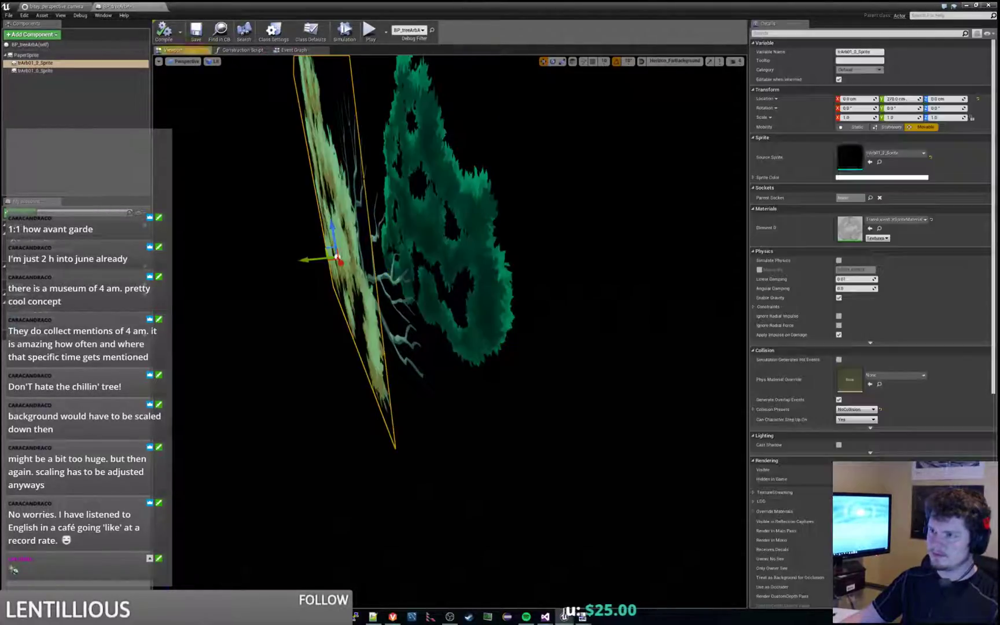
click(895, 222)
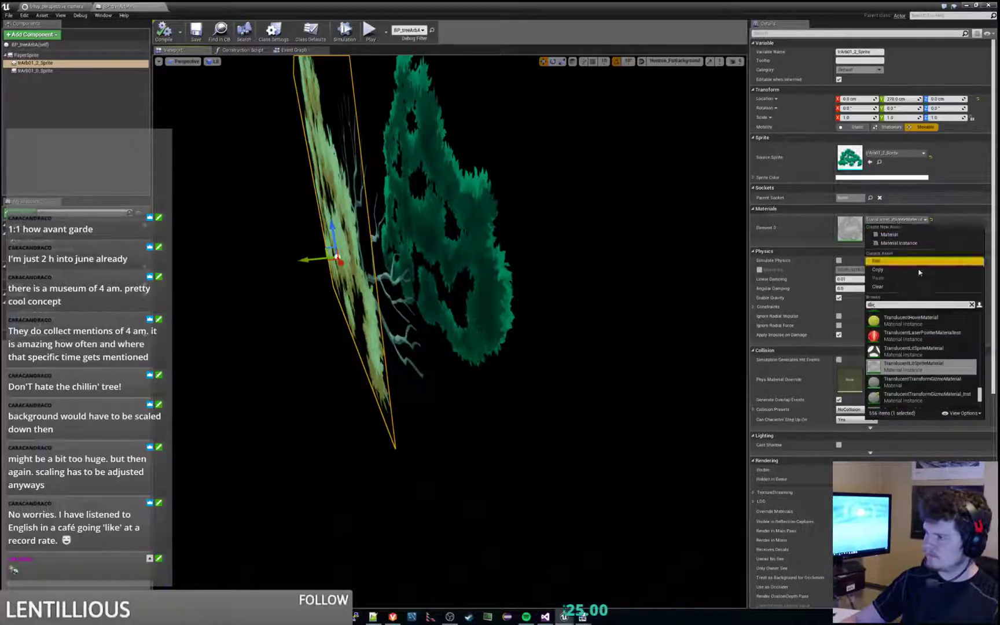
text(dash)
click(905, 316)
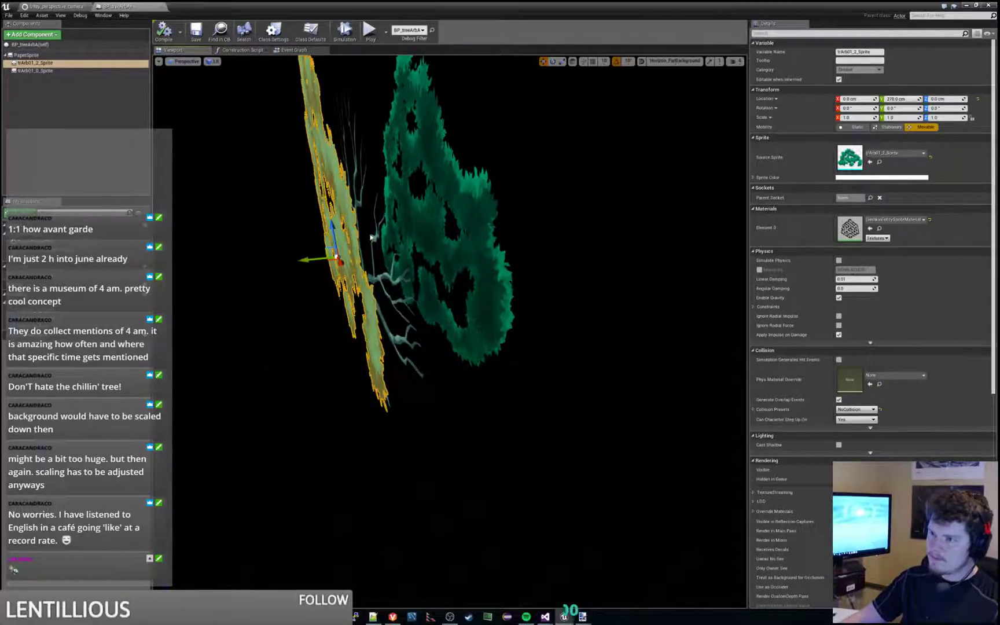
Assign DashkinEntitySpriteMaterial to the PaperSprite component that forms the trunk and branches.
click(335, 254)
click(902, 201)
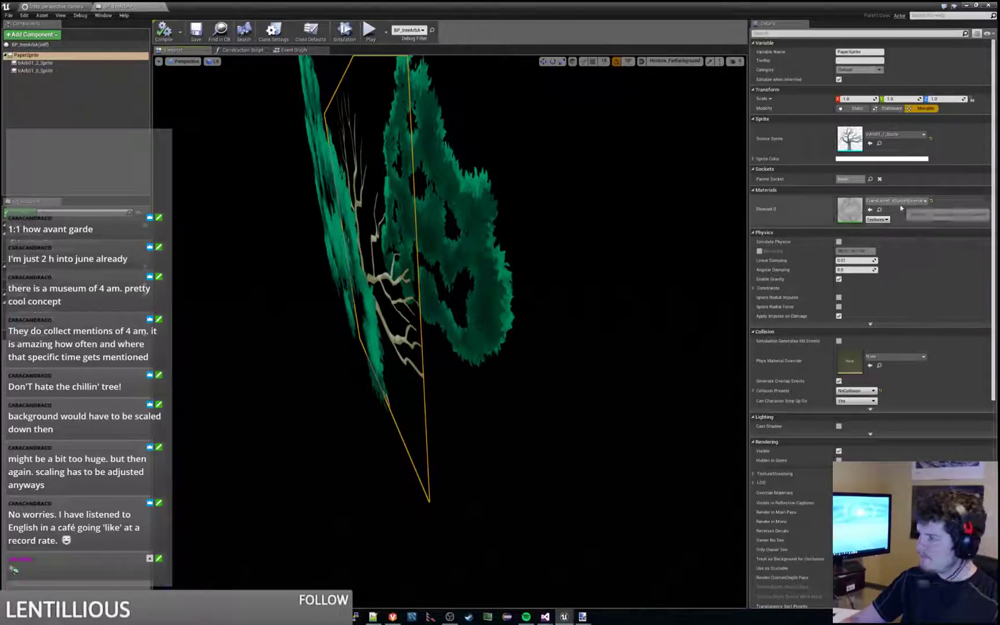
text(dash)
click(921, 298)
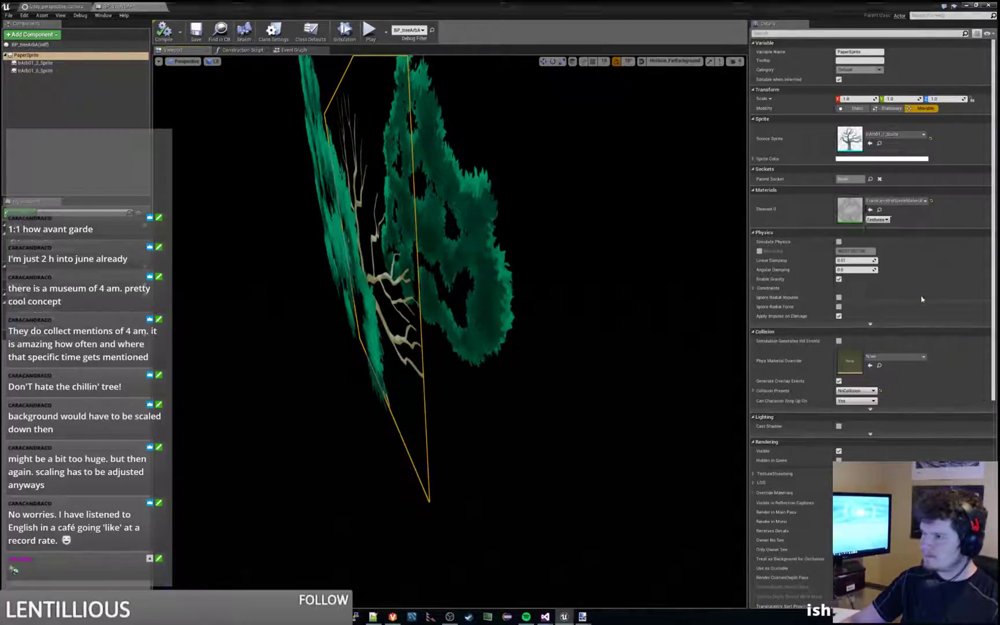
Examine the whole tree from the front in the blueprint viewport to judge the new material on all sprites.
key(a)
right_drag(448, 266, 625, 266)
right_drag(579, 135, 387, 124)
key(w)
key(s)
key(d)
key(s)
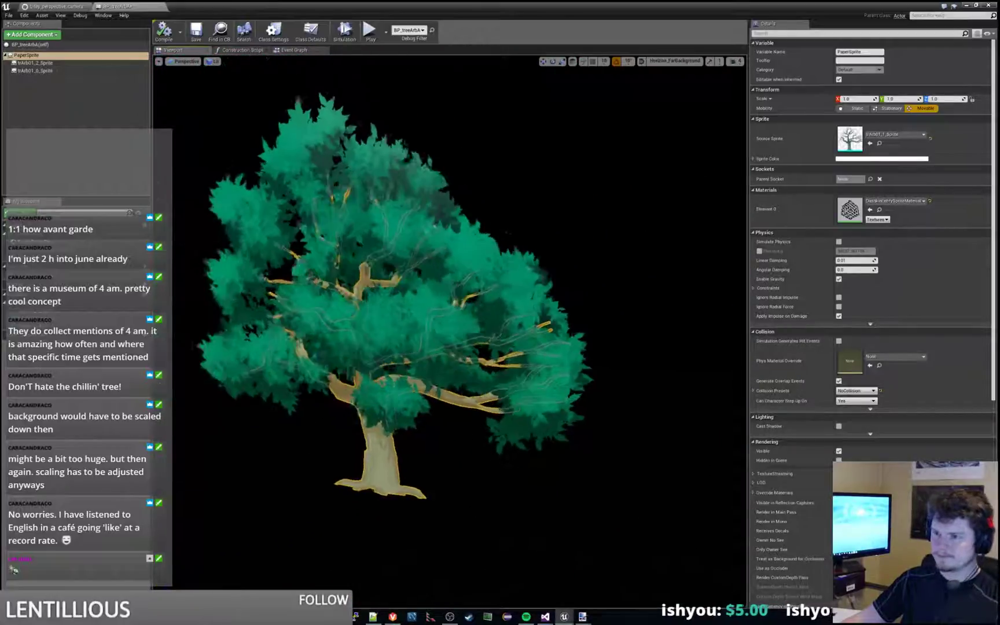
drag(420, 185, 616, 164)
Save the BP_treeArbA blueprint with a source control checkout and return to the level.
key(ctrl+s)
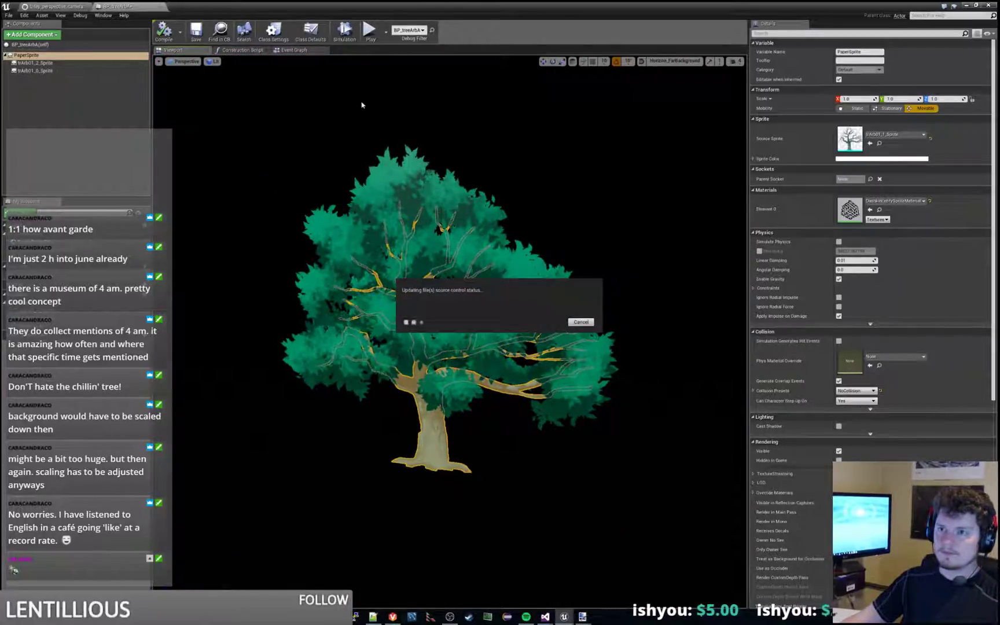
click(556, 382)
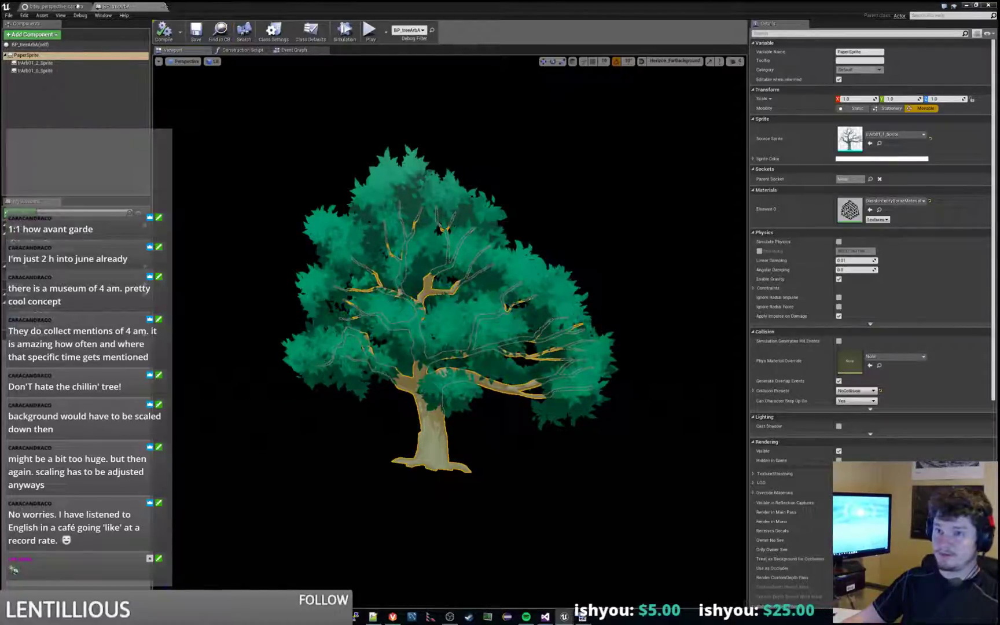
click(55, 7)
drag(516, 6, 999, 175)
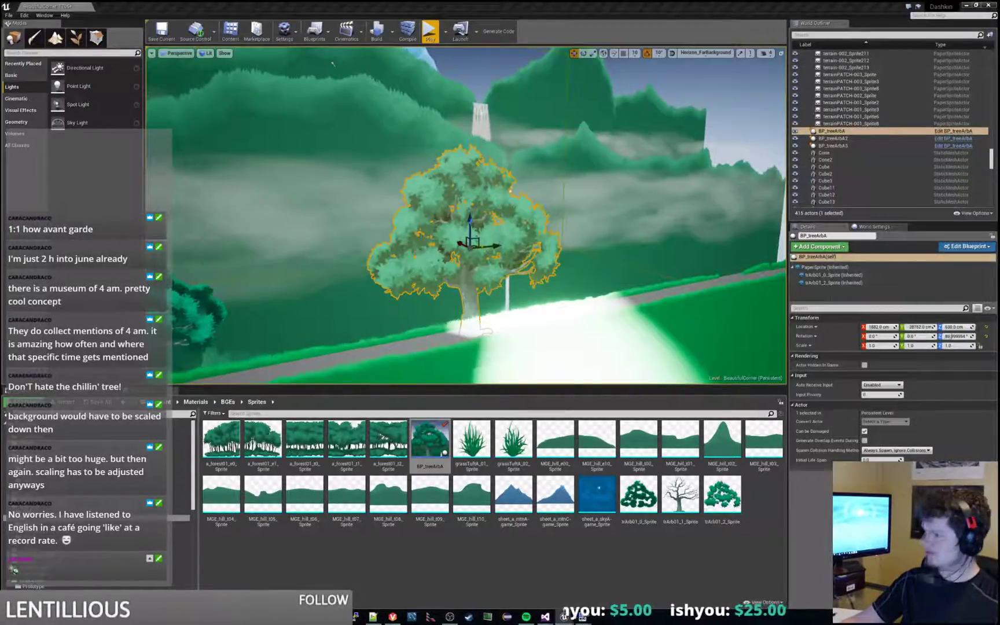
Play-test the level by running the character to the large tree, end the session and pick the tree in the level.
click(366, 142)
right_drag(507, 203, 454, 196)
click(526, 212)
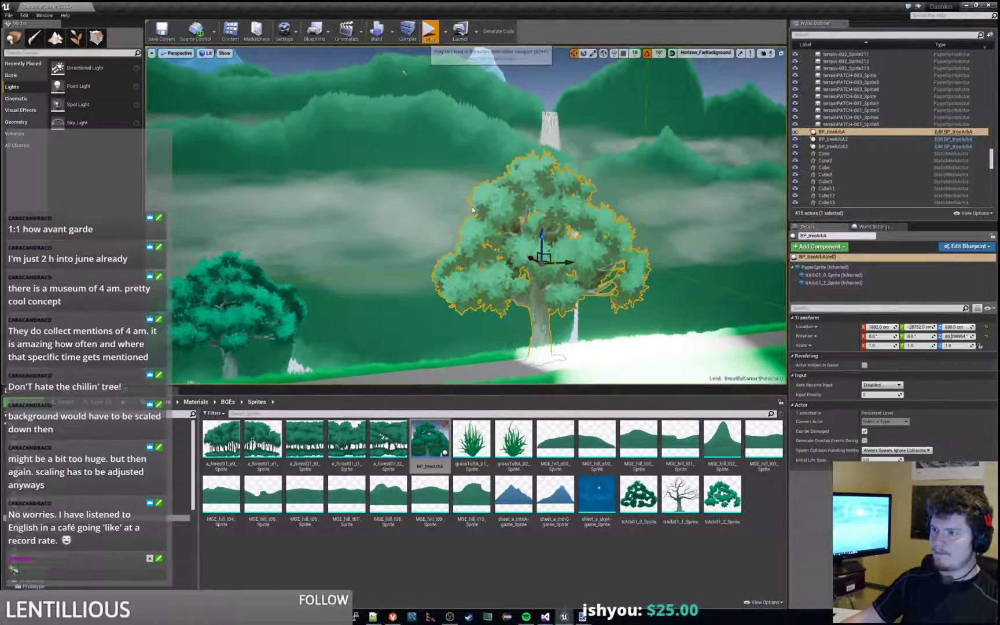
click(430, 31)
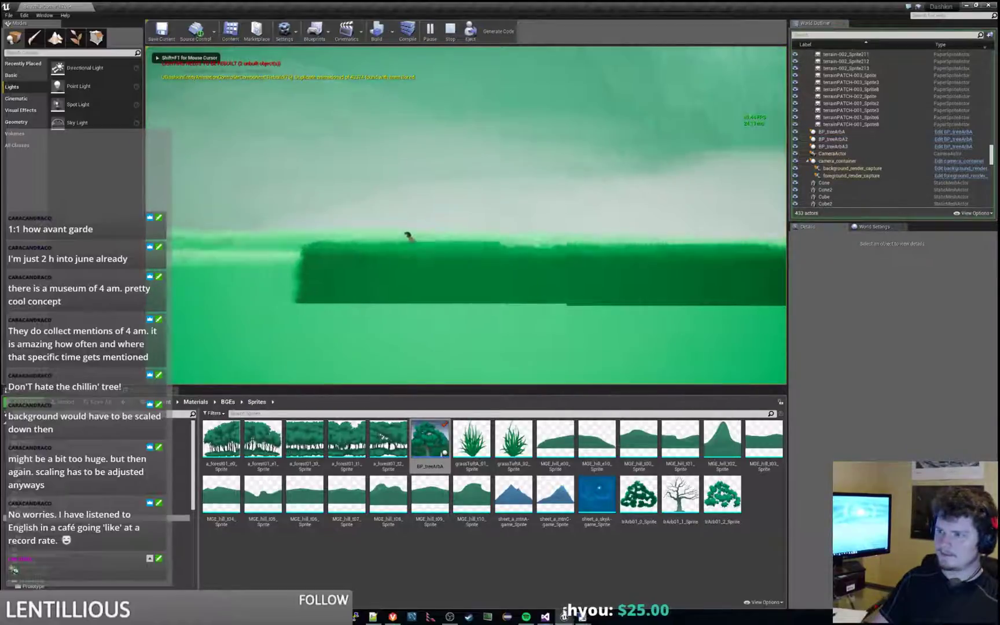
key(a)
key(space)
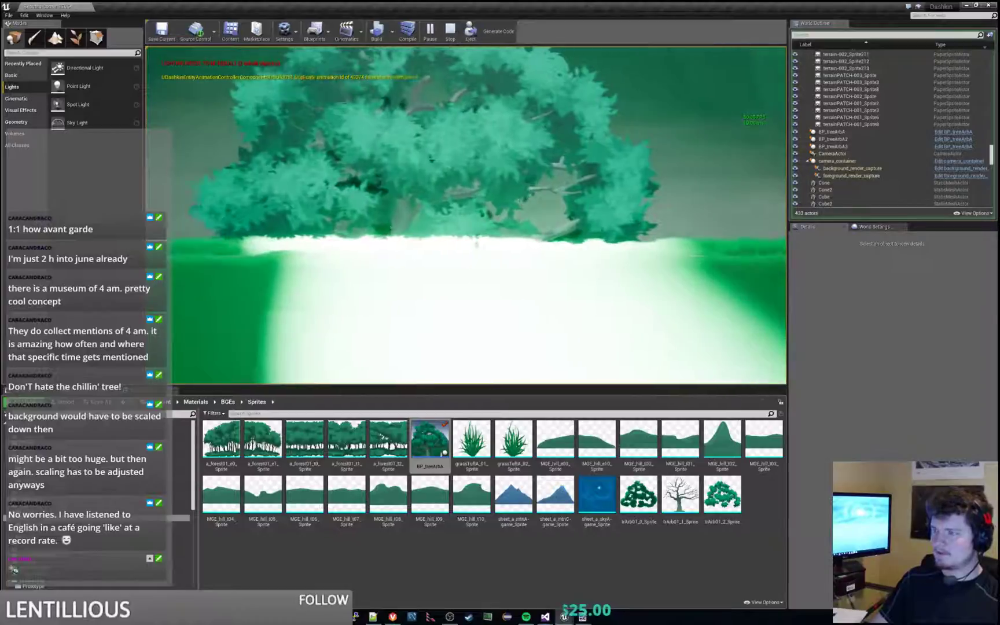
key(Escape)
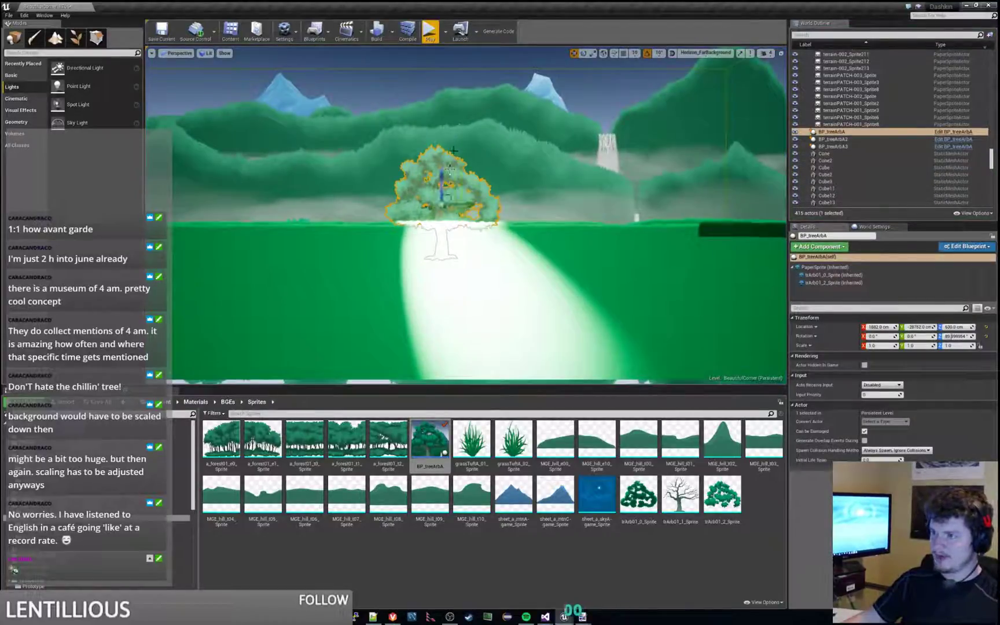
click(441, 157)
click(431, 158)
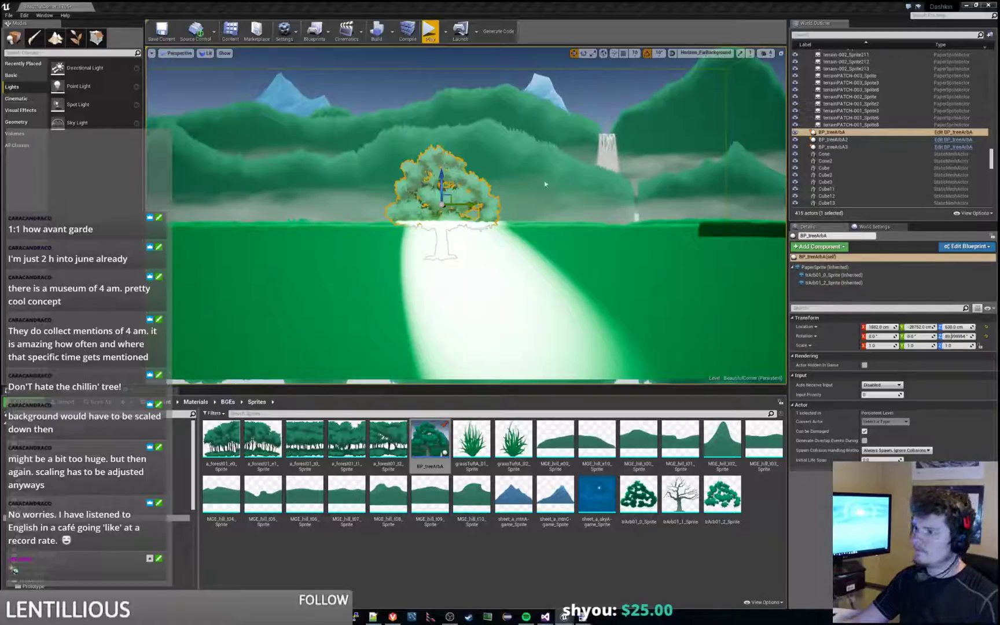
Inspect the large tree from the side and front to see how the spot light affects its sprites.
right_drag(544, 183, 780, 203)
key(w)
key(a)
key(f)
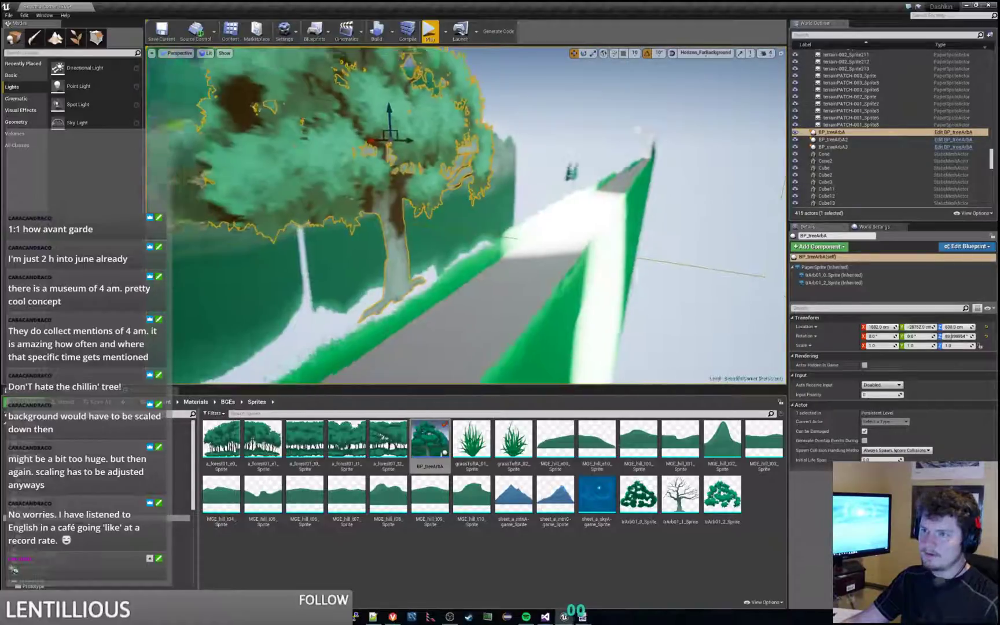
mouse_move(465, 215)
right_down()
mouse_move(504, 257)
mouse_move(460, 240)
mouse_move(454, 206)
right_up()
key(s)
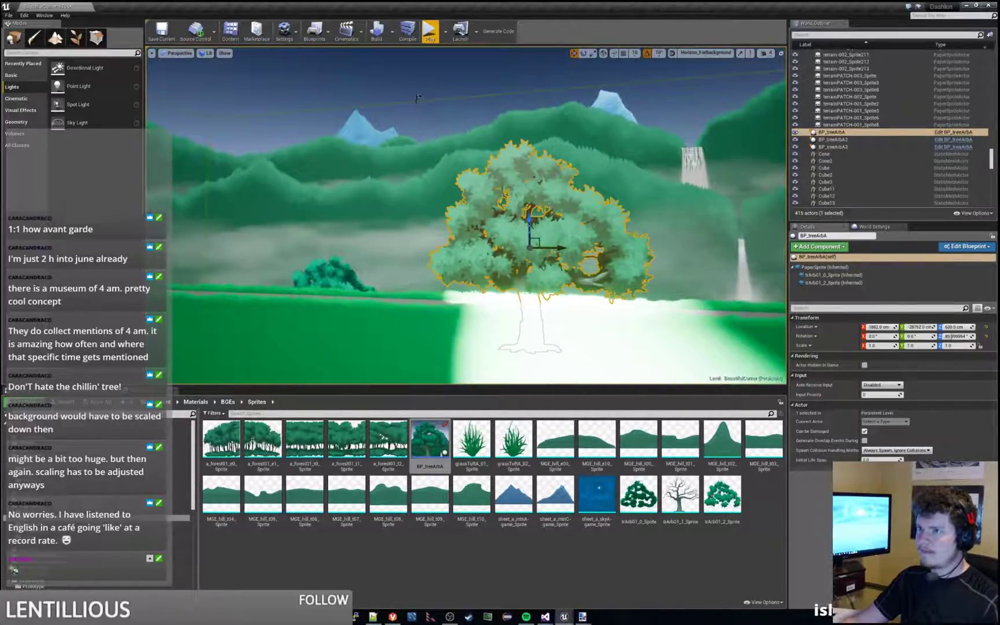
Select the spot light above the tree and review its light and shadow settings, trying the Cast Translucent Shadows option.
click(417, 98)
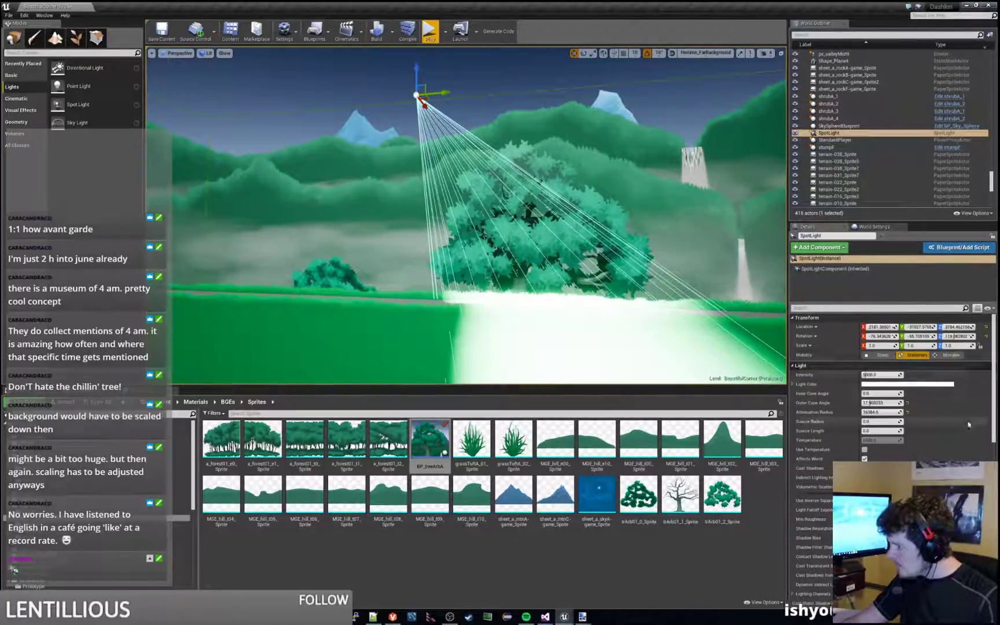
scroll(958, 418, down, 2)
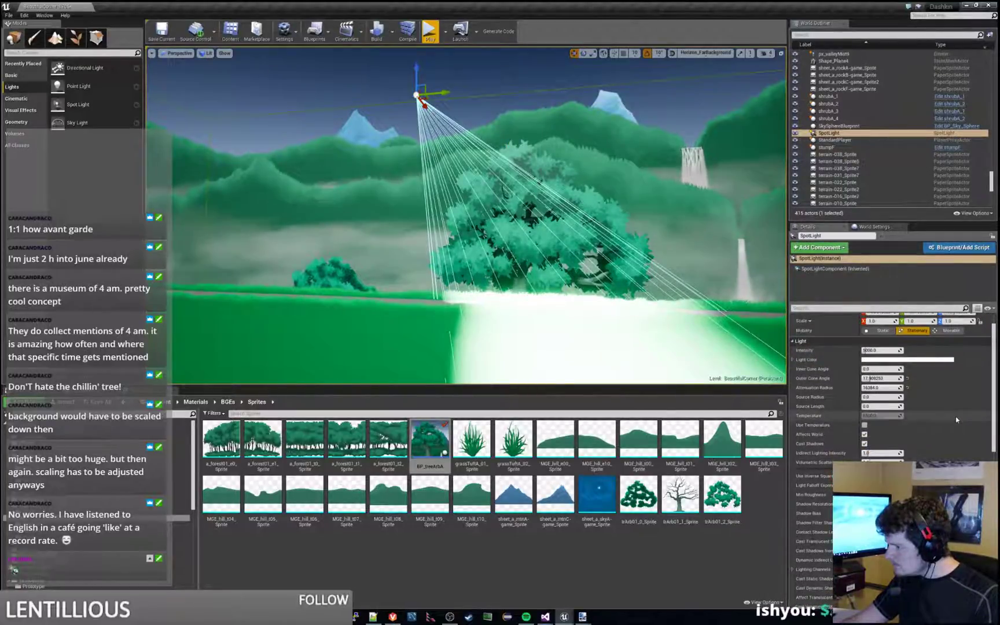
scroll(956, 419, down, 6)
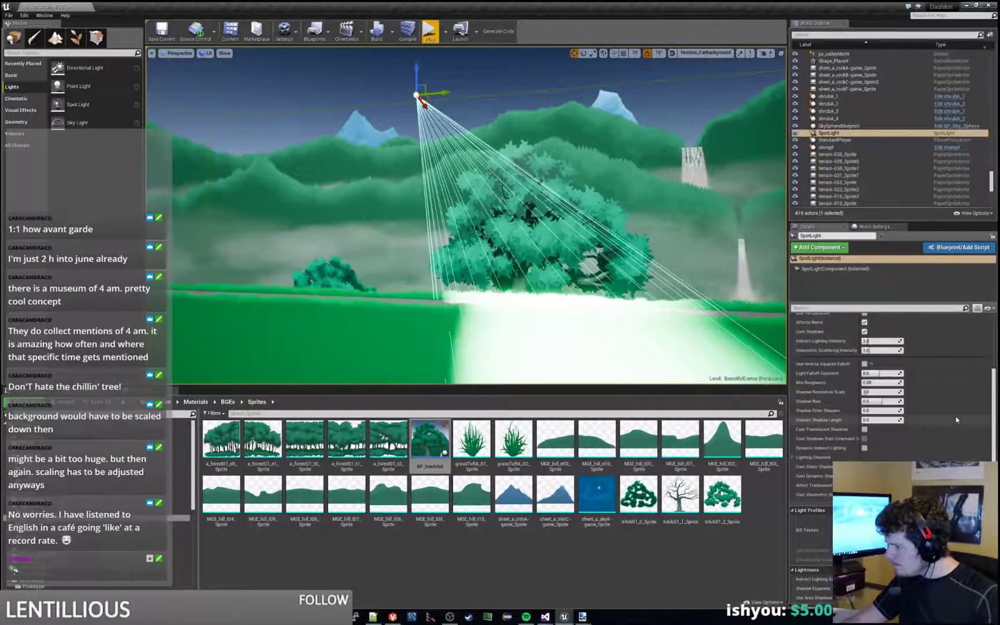
click(864, 430)
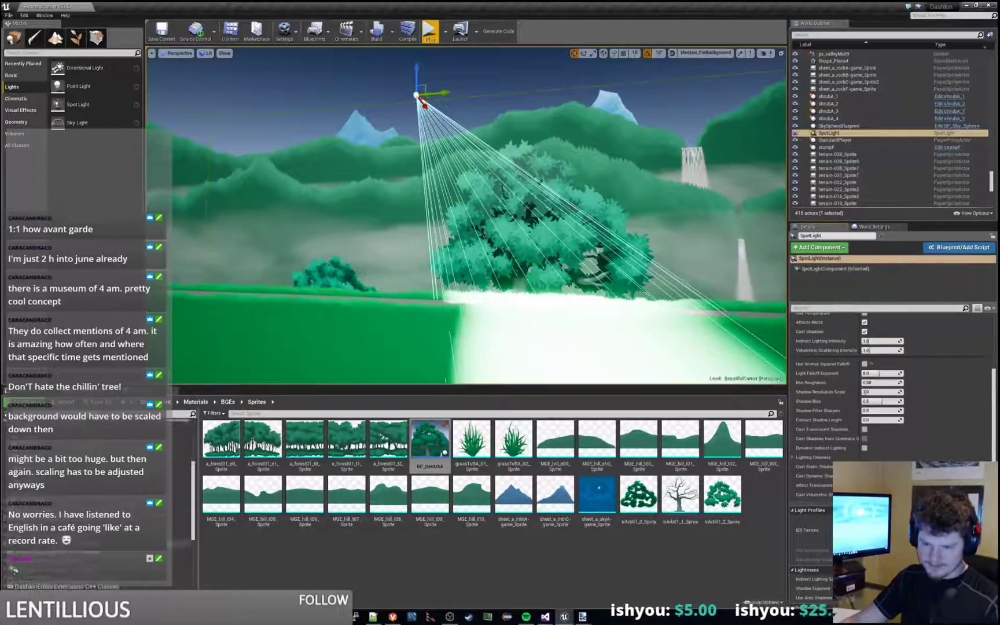
Open the Camera_Test level from the TestLevels Prototype folder.
click(58, 494)
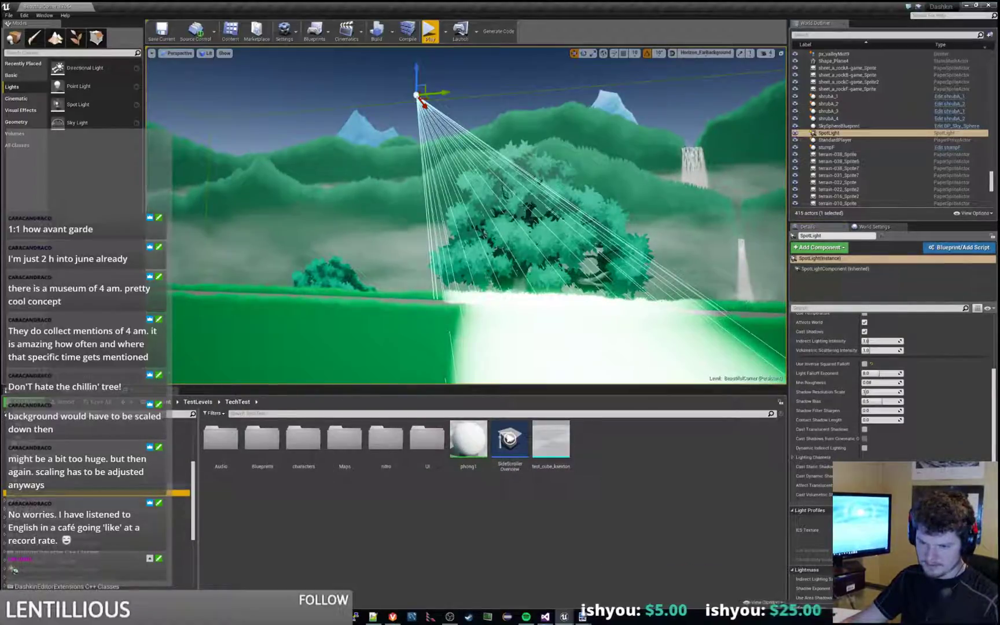
click(58, 487)
double_click(303, 443)
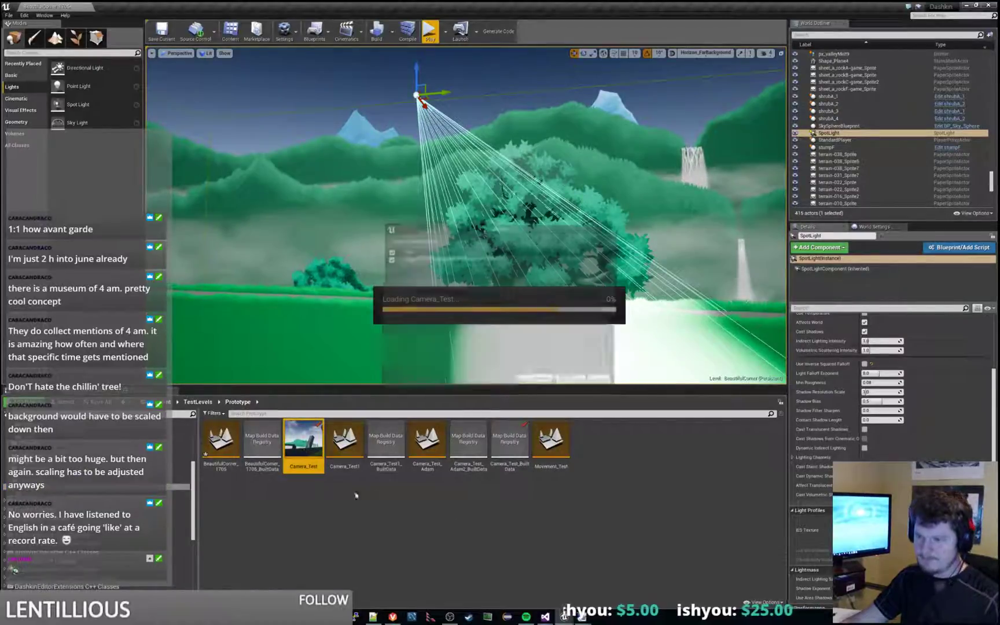
Save the modified BeautifulCorner_1705 level and check it out of source control so Camera_Test can load.
click(531, 382)
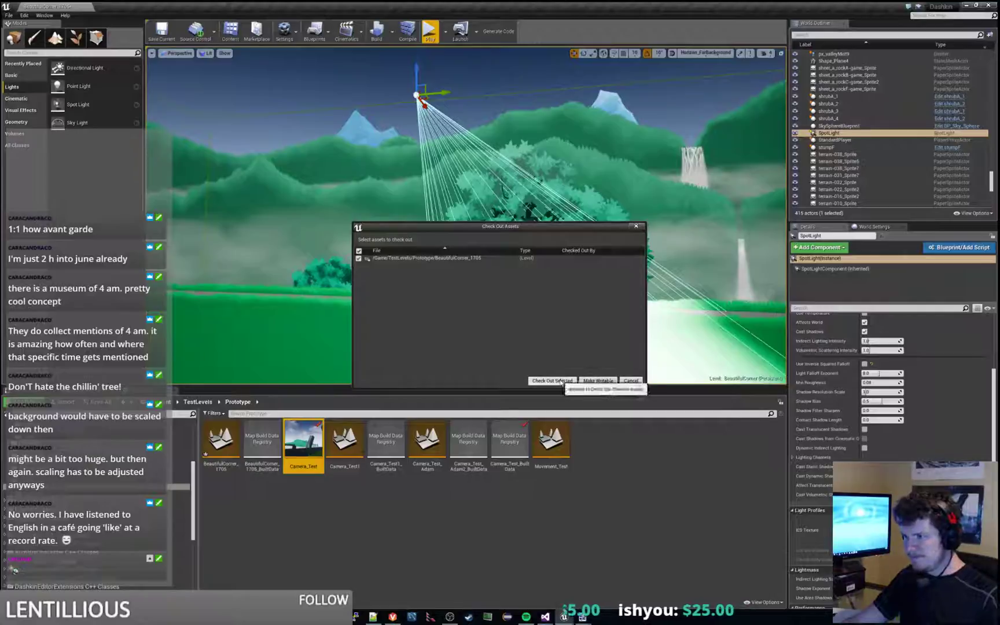
click(553, 381)
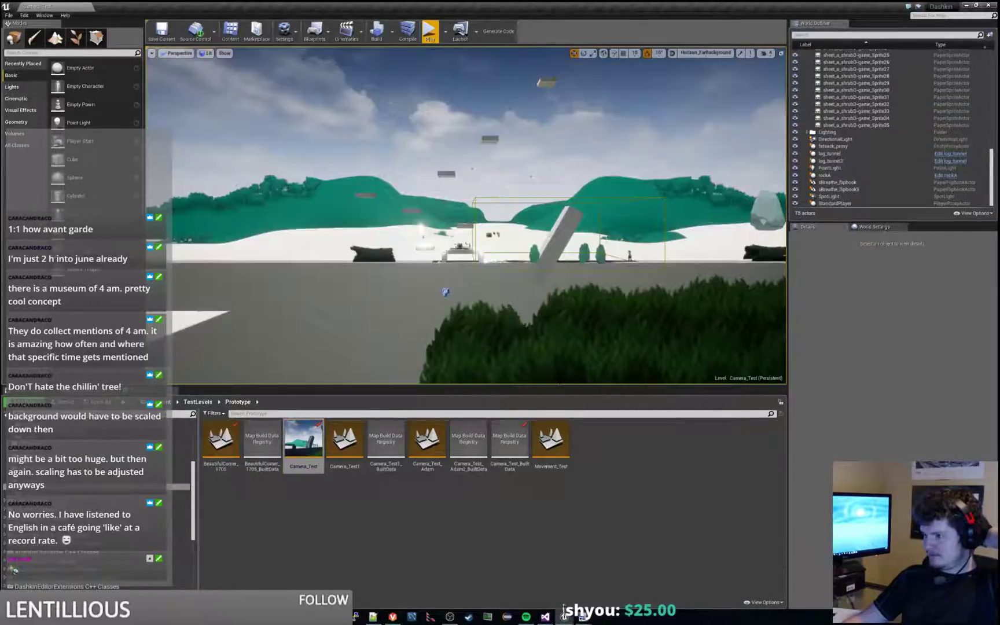
Select the spot light in the Camera_Test level and review its shadow settings, including Cast Translucent Shadows.
right_drag(479, 226, 490, 183)
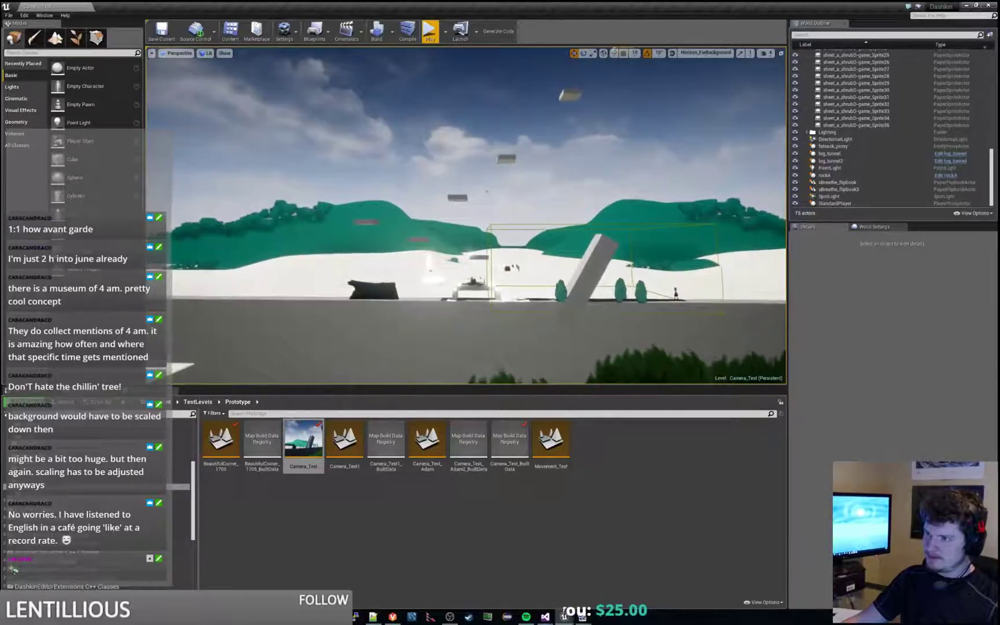
click(489, 192)
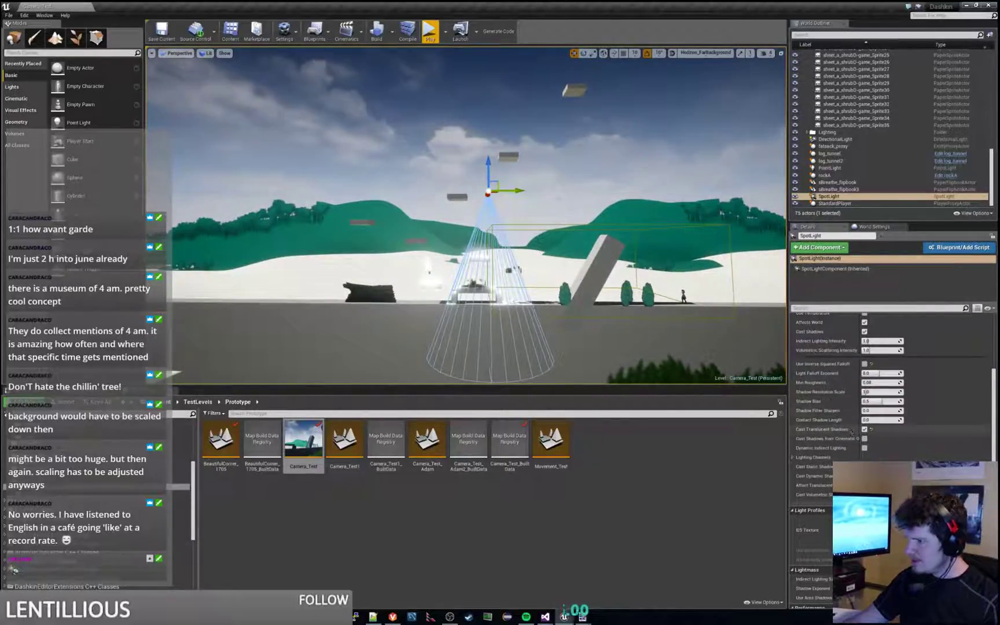
scroll(507, 262, up, 2)
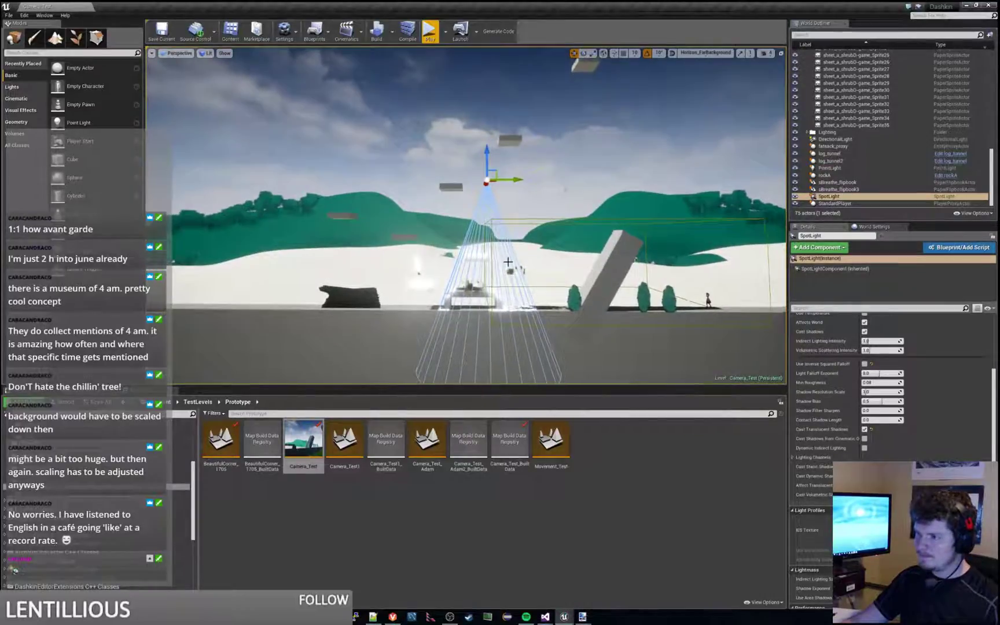
Select the Floor17 mesh under the spot light and examine its collision and lighting properties.
click(508, 270)
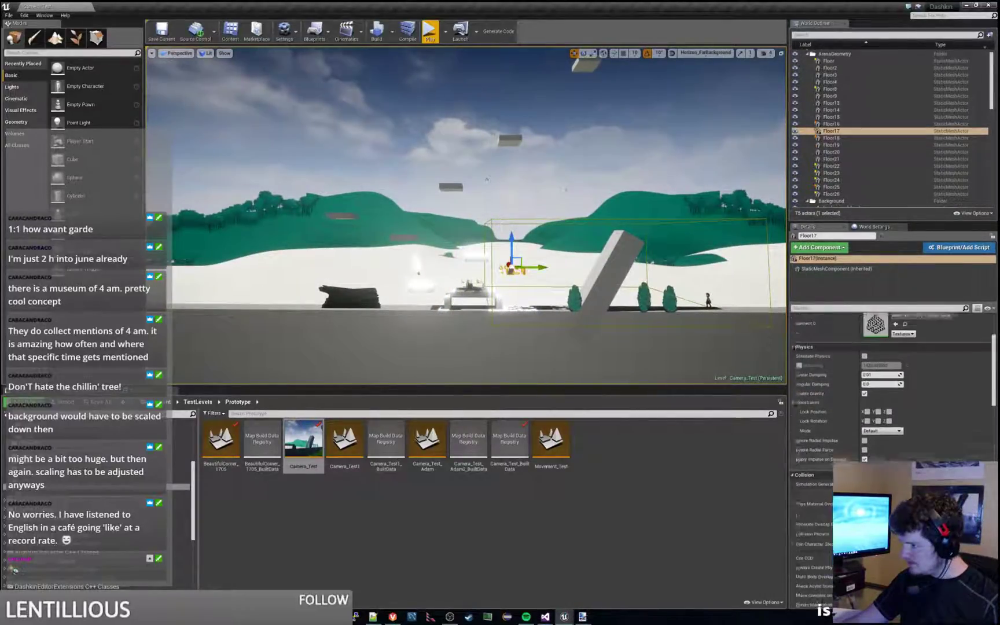
scroll(891, 387, up, 4)
scroll(932, 459, down, 10)
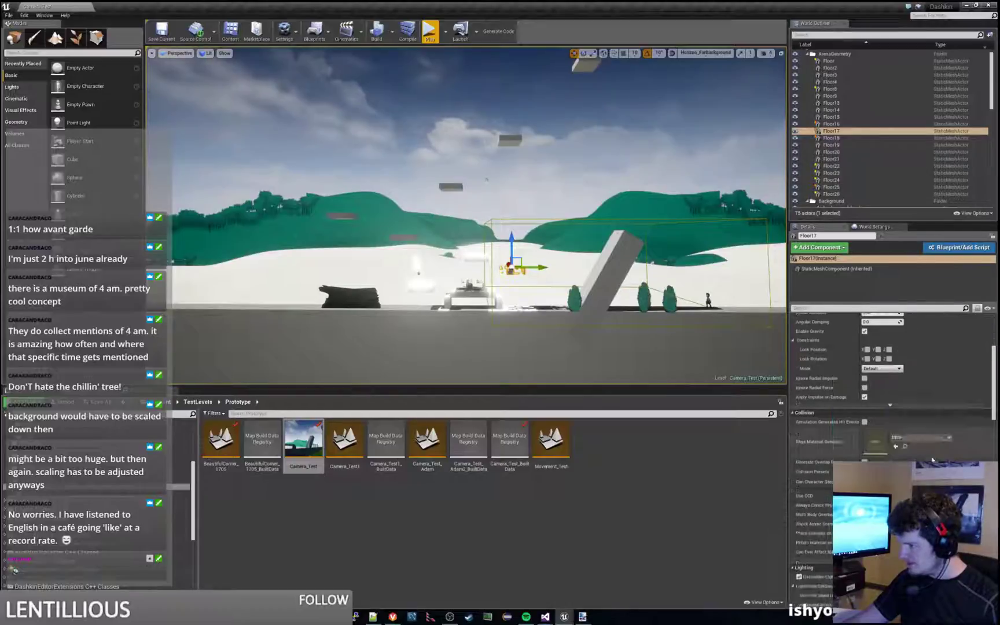
scroll(932, 460, down, 3)
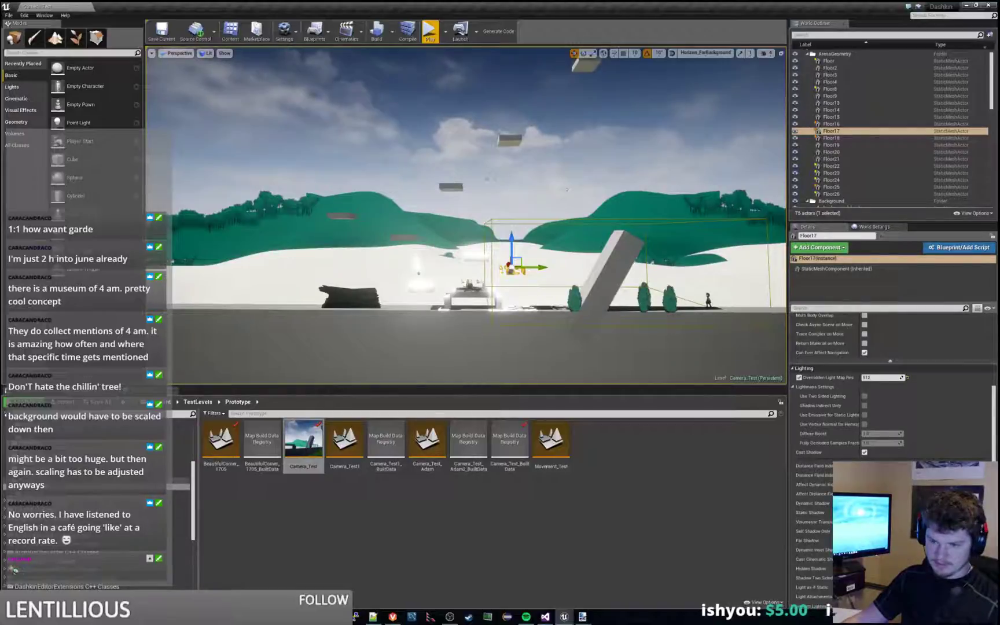
Reopen the BeautifulCorner_1705 level and look along the terrain beyond the lit tree.
double_click(221, 444)
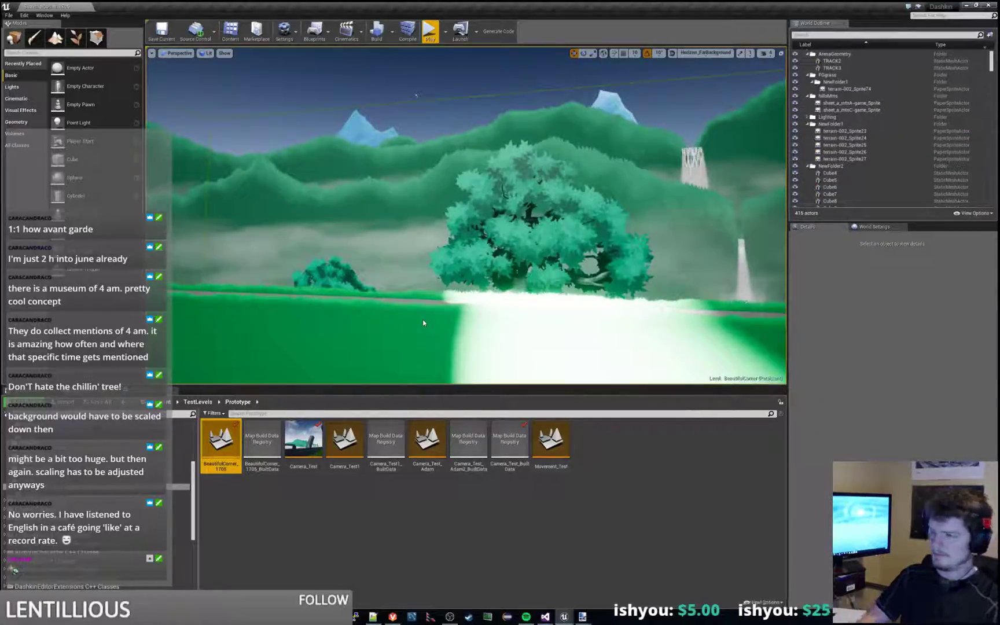
right_drag(423, 323, 509, 324)
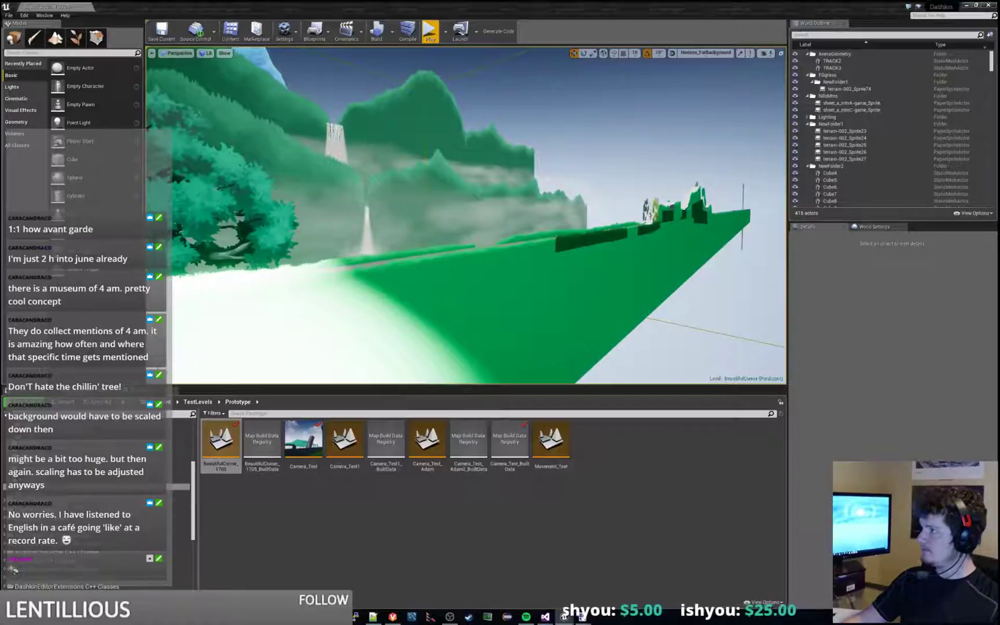
click(292, 560)
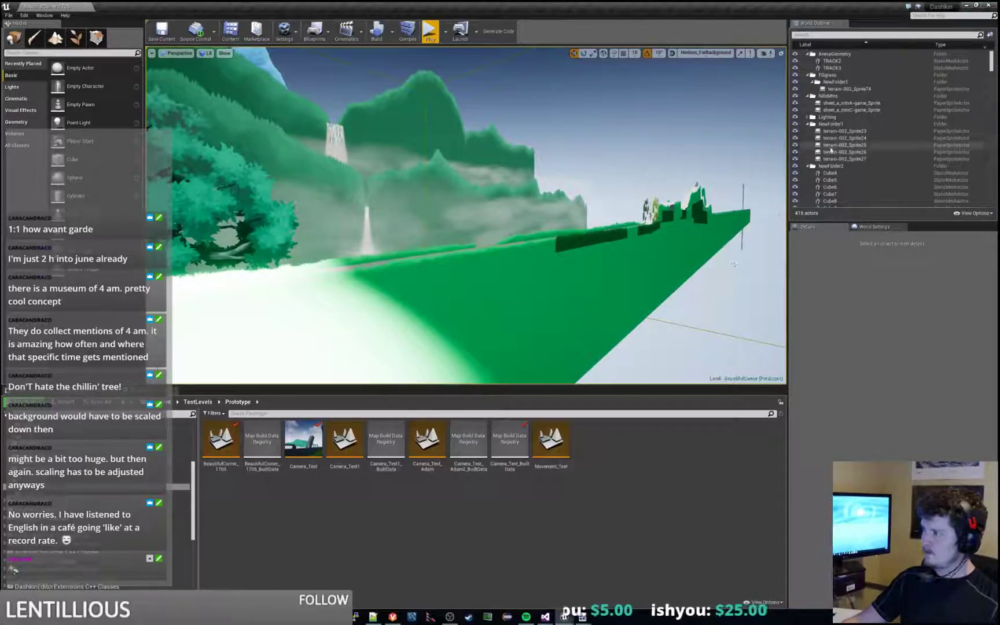
Select the StandardPlayer actor and set its Player Proxy to the non-perspective player asset.
scroll(830, 149, down, 6)
drag(990, 79, 990, 186)
click(849, 95)
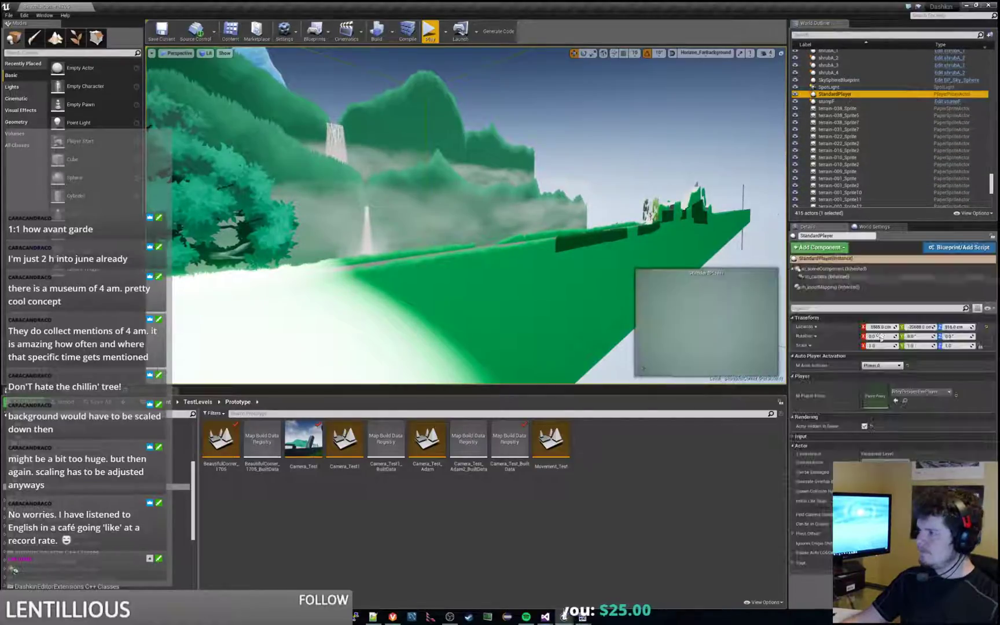
click(912, 391)
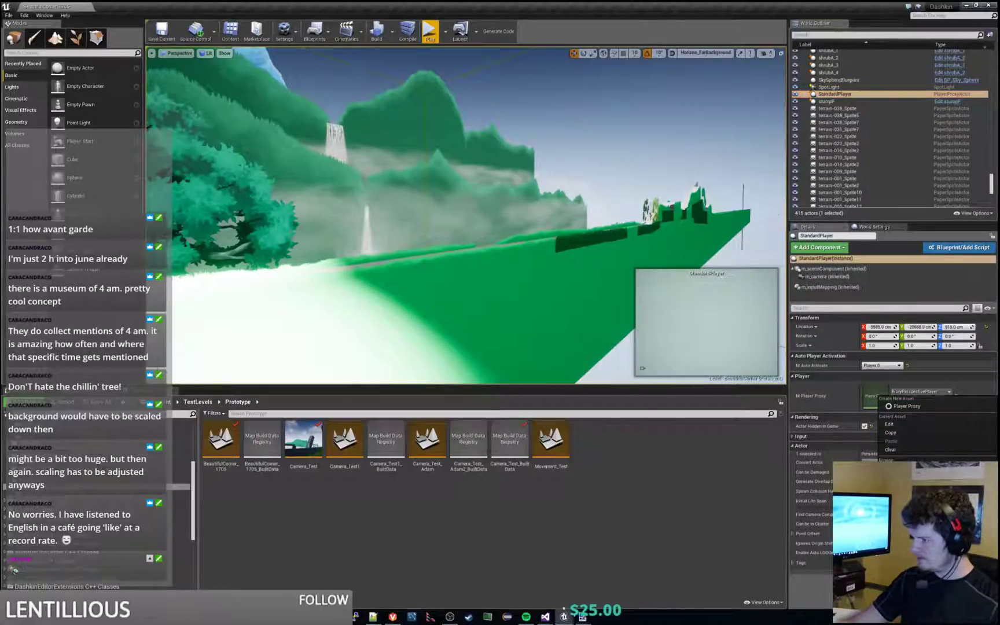
click(917, 509)
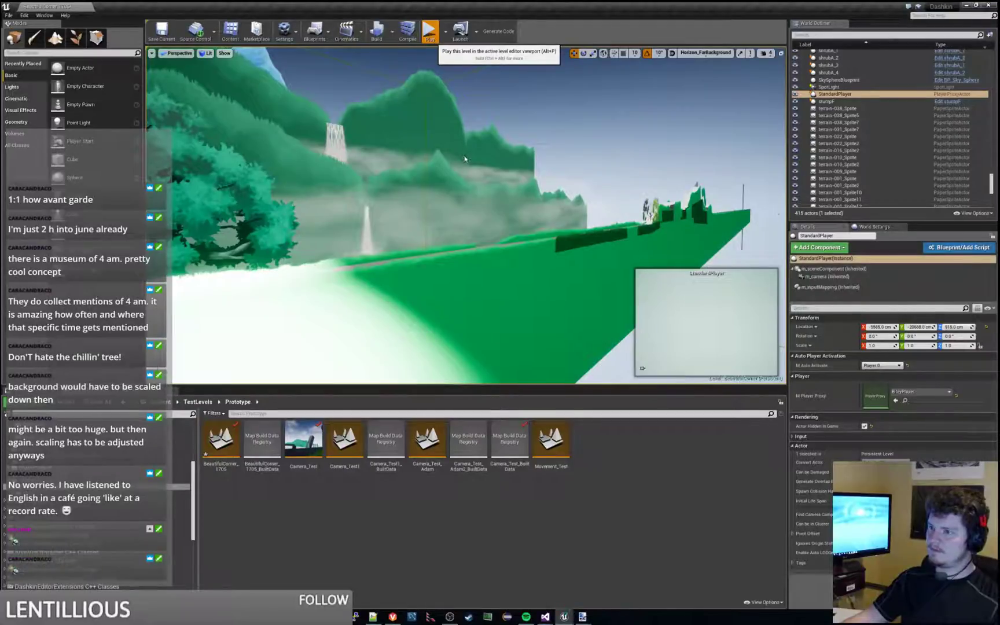
Play-test the level with the non-perspective player, running and jumping past the tree, over the rock ledge and across the meadow, and end the session.
key(alt+p)
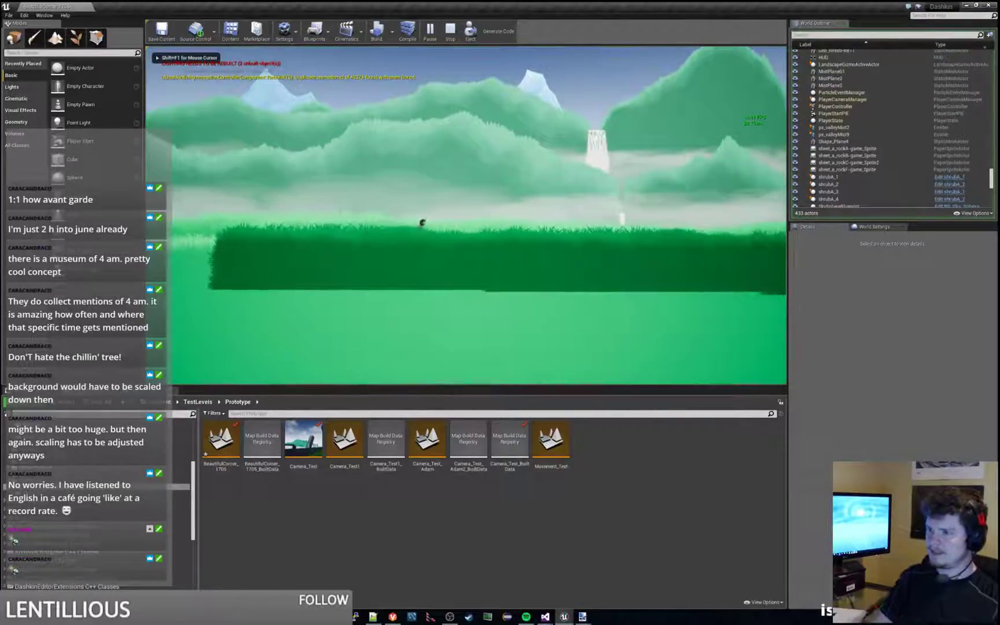
key(d)
key(space)
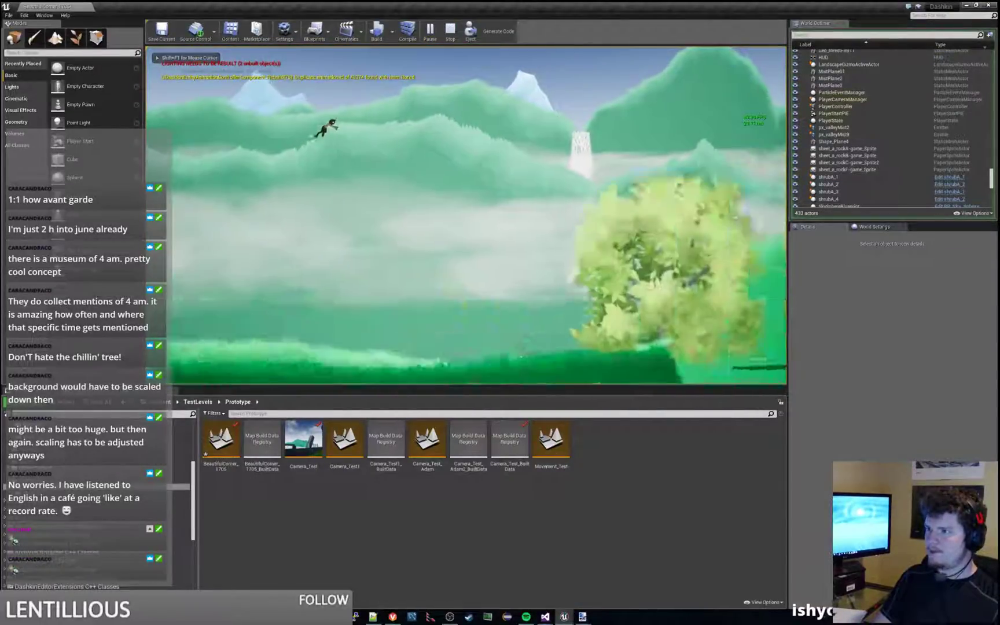
key(d)
key(space)
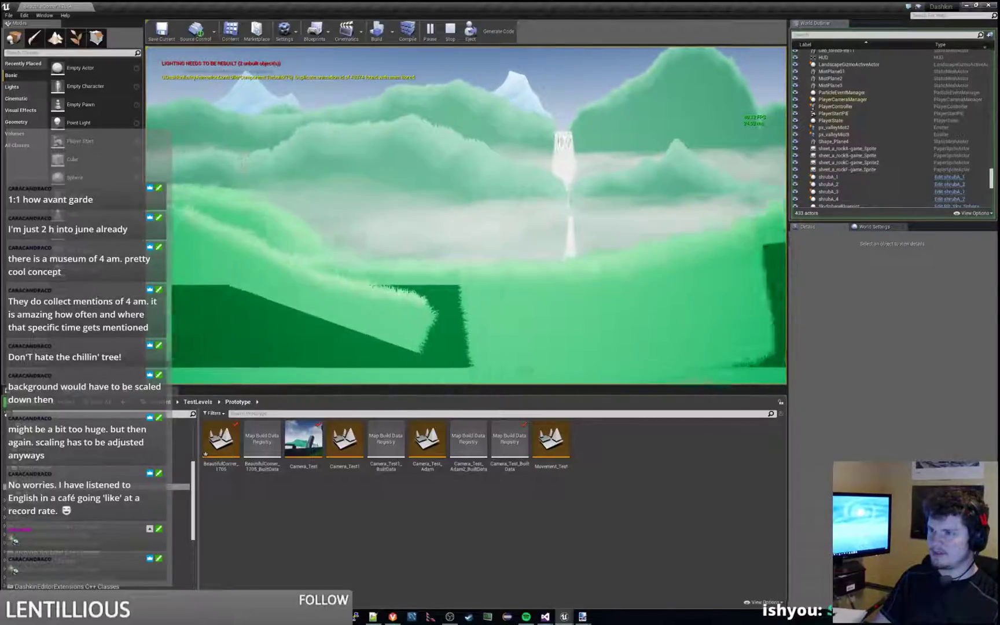
key(d)
key(space)
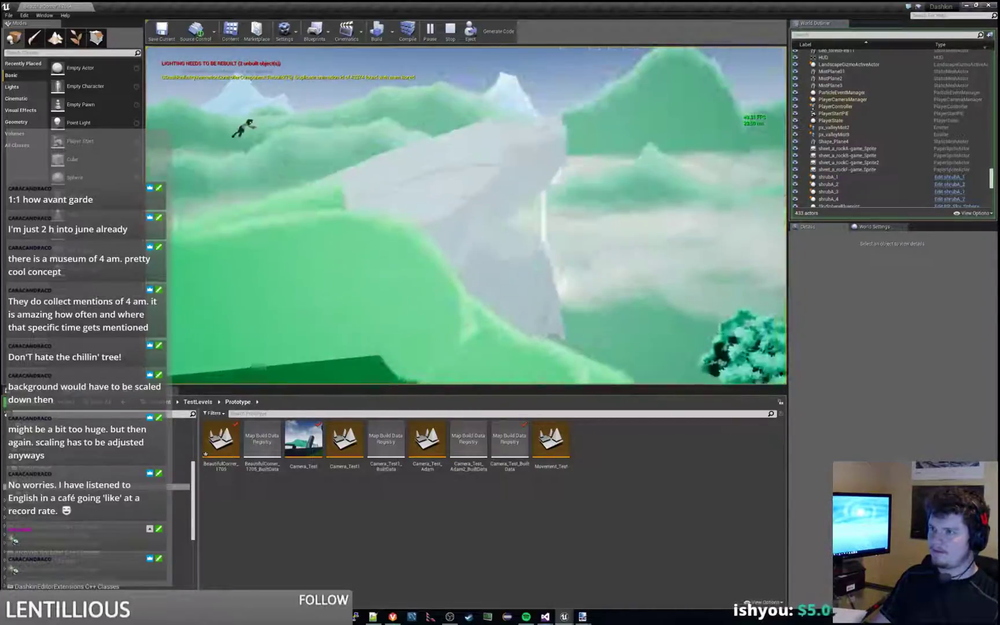
key(d)
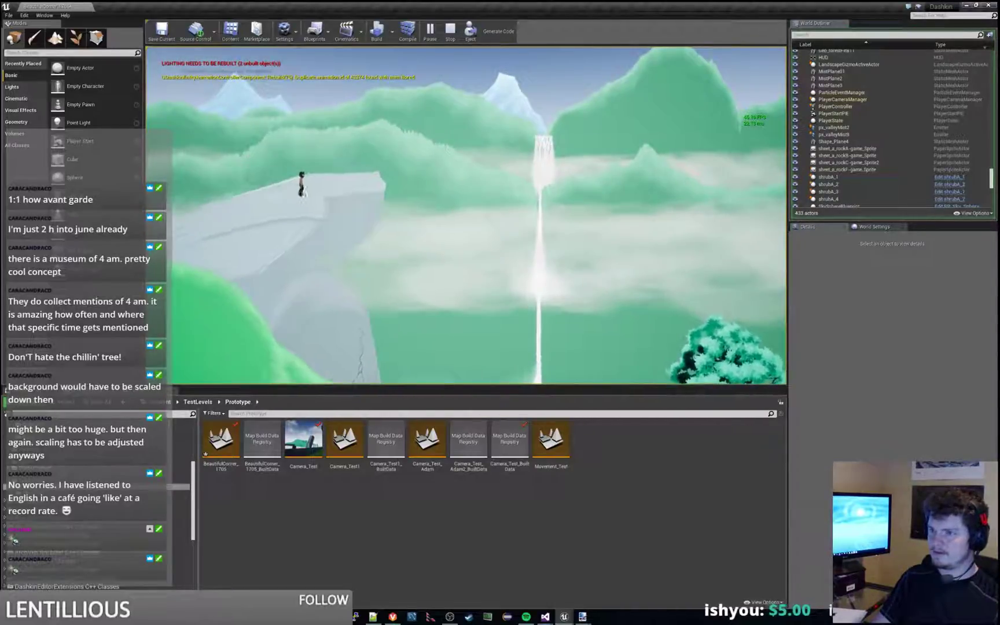
key(d)
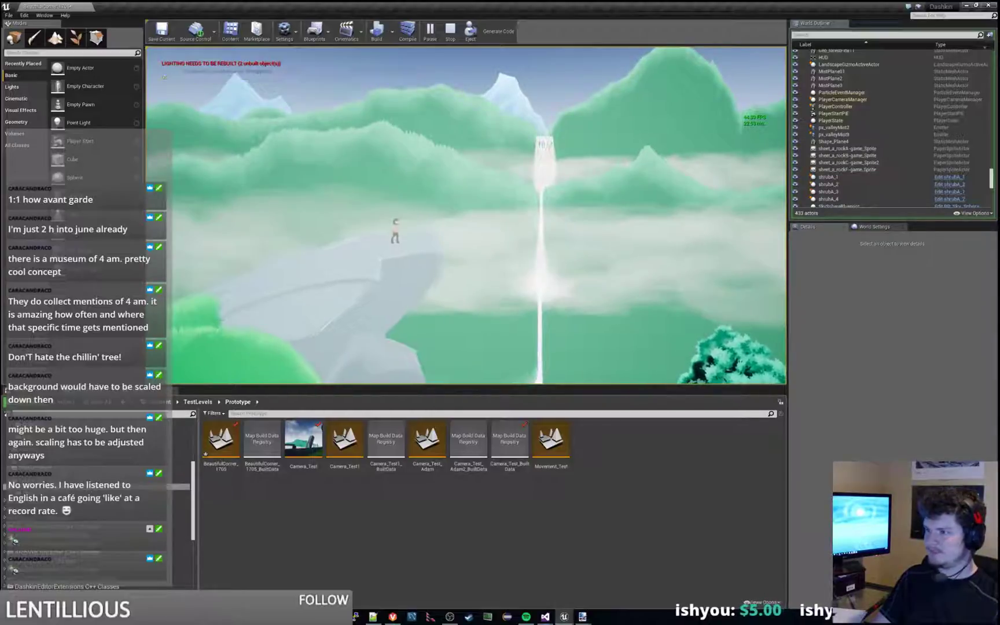
key(space)
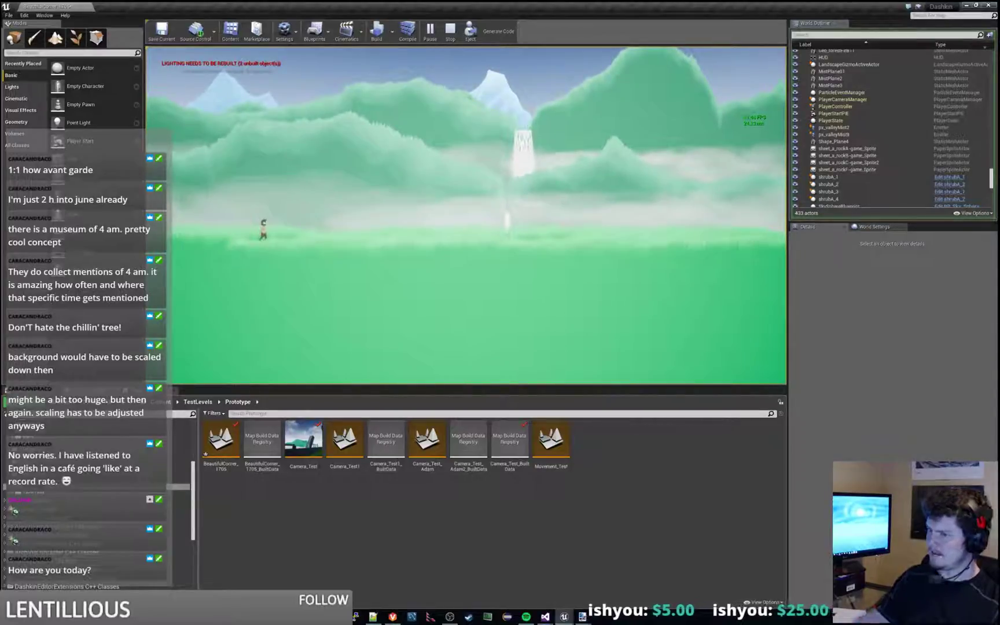
key(Escape)
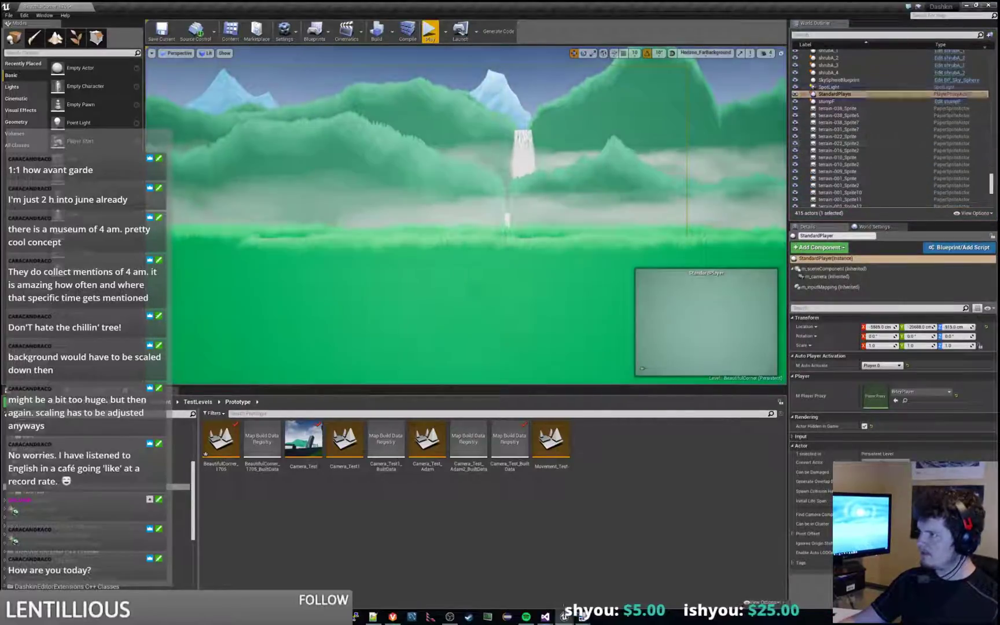
Set the StandardPlayer actor's Player Proxy back to the perspective player asset.
click(920, 392)
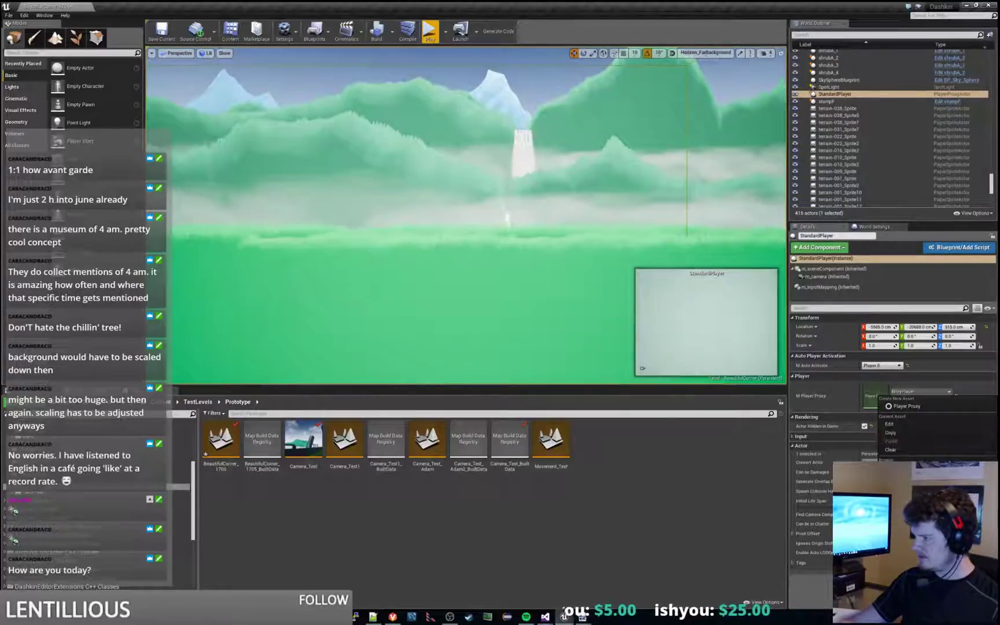
click(920, 491)
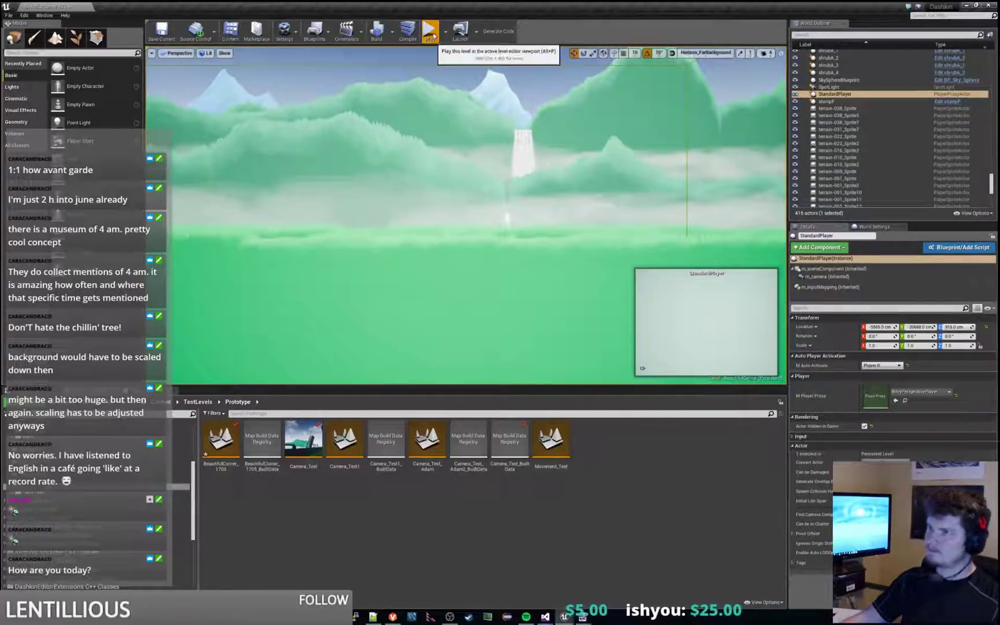
Play-test the level with the perspective player, running to the rock ledge and on across the meadow.
click(429, 32)
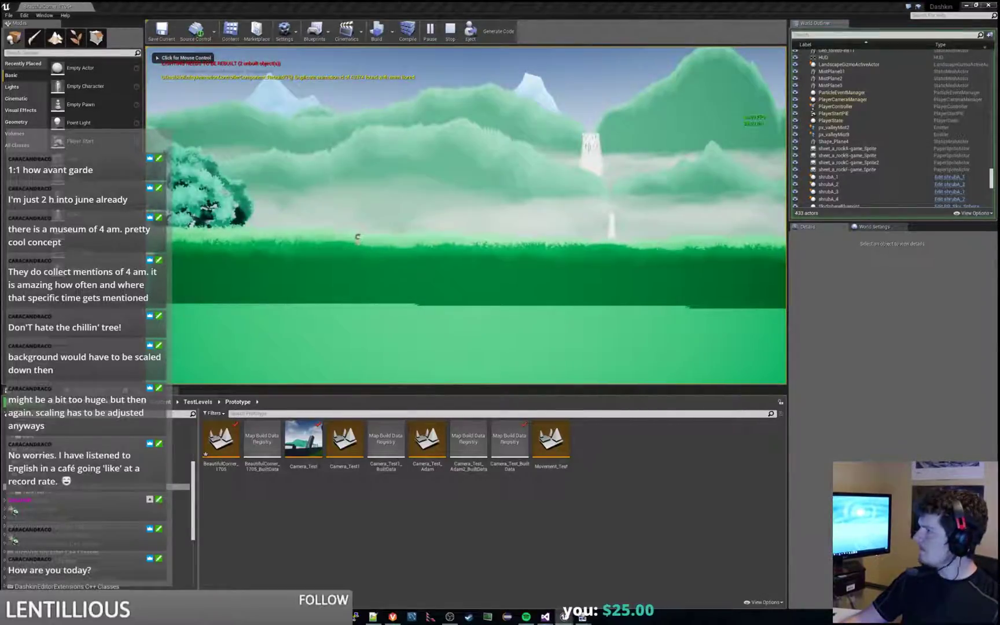
click(531, 228)
key(d)
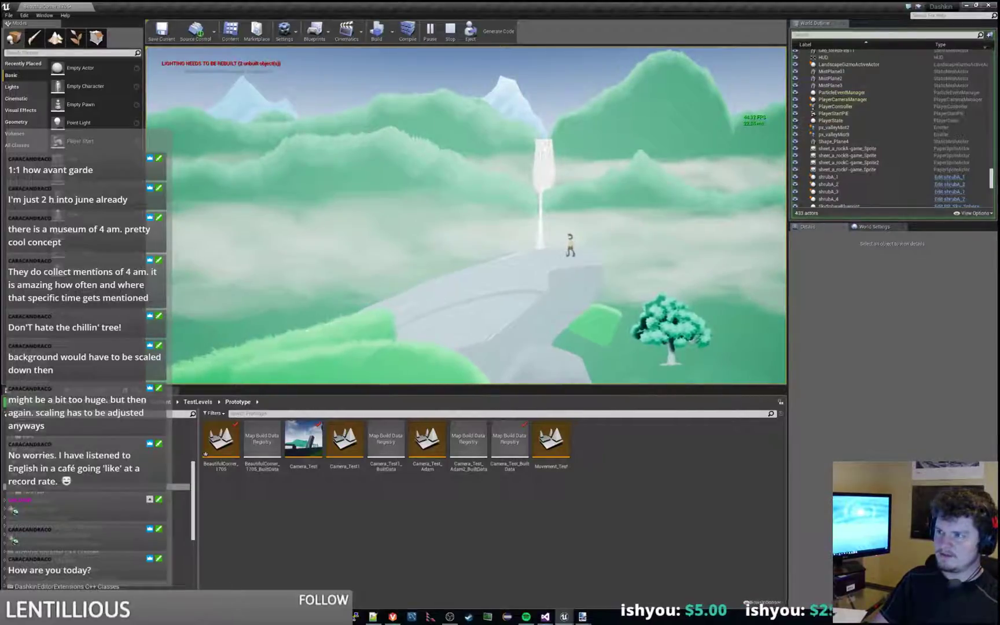
key(d)
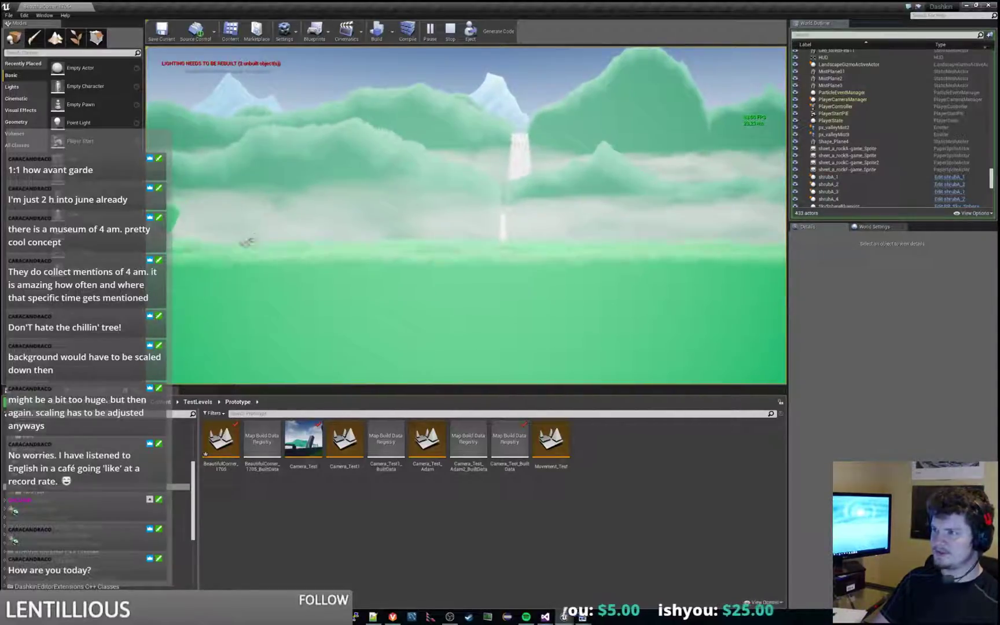
key(d)
key(d)
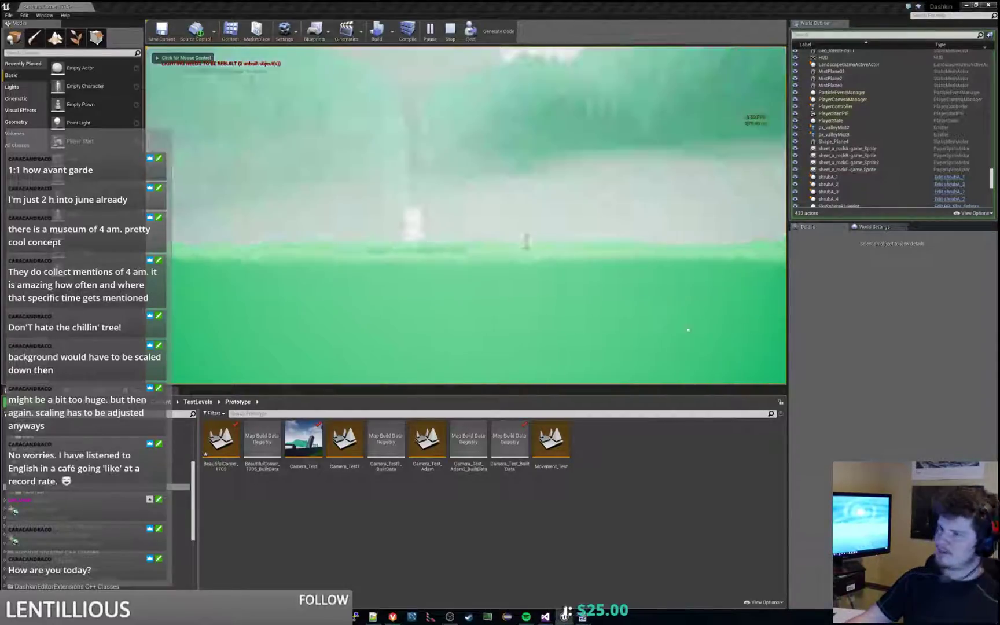
Run and jump the character back over the hills to the rock ledge and pace there to examine the waterfall background.
click(748, 328)
key(a)
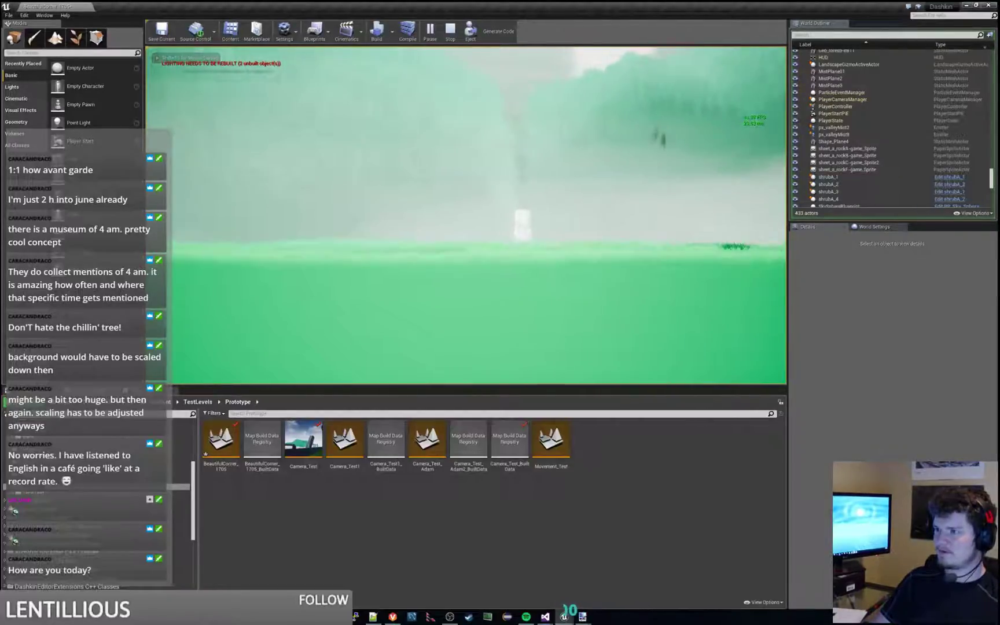
key(space)
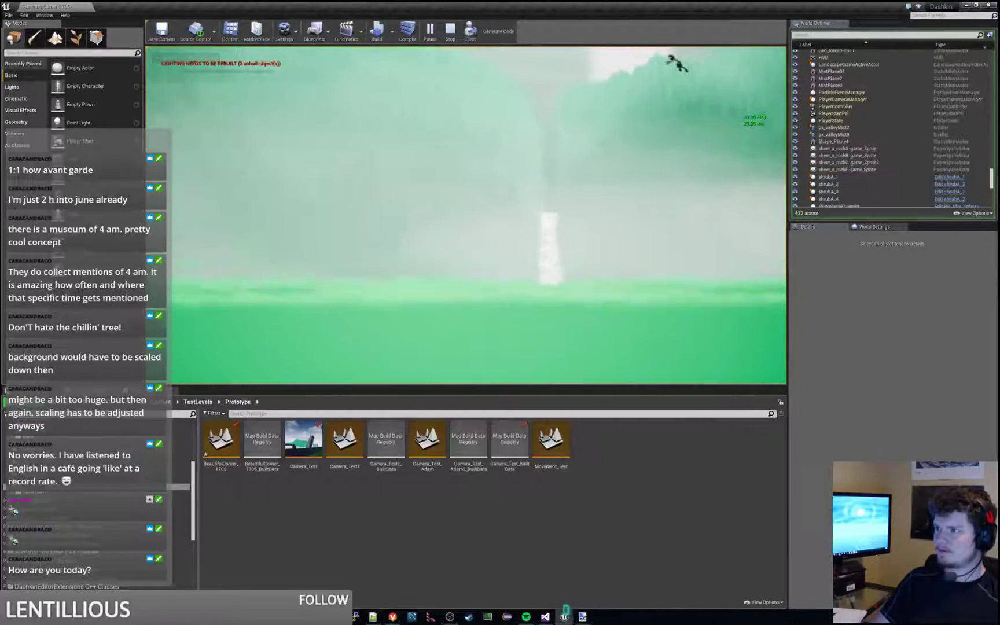
key(a)
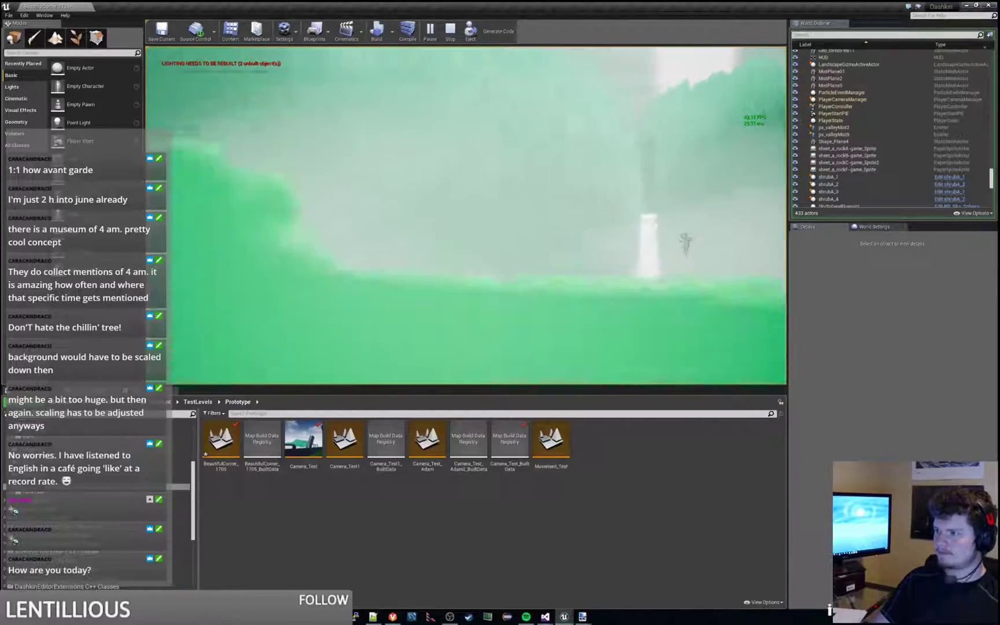
key(a)
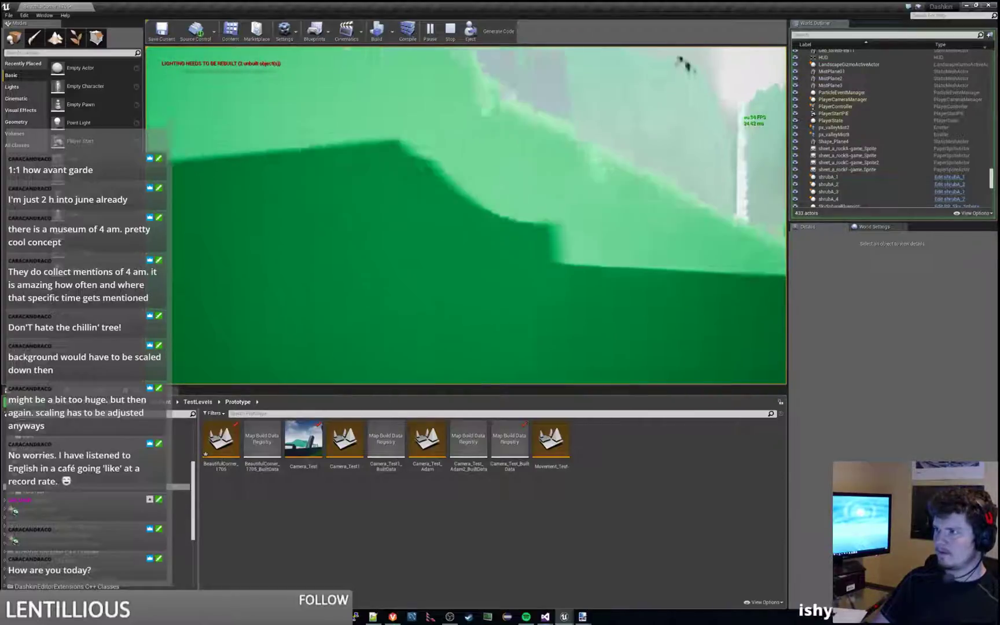
key(d)
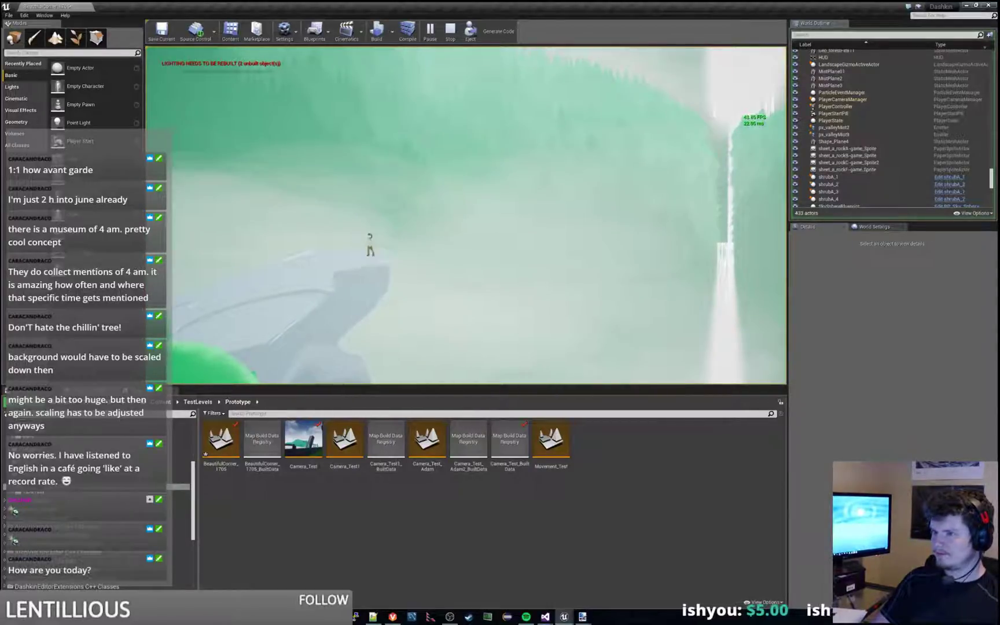
key(a)
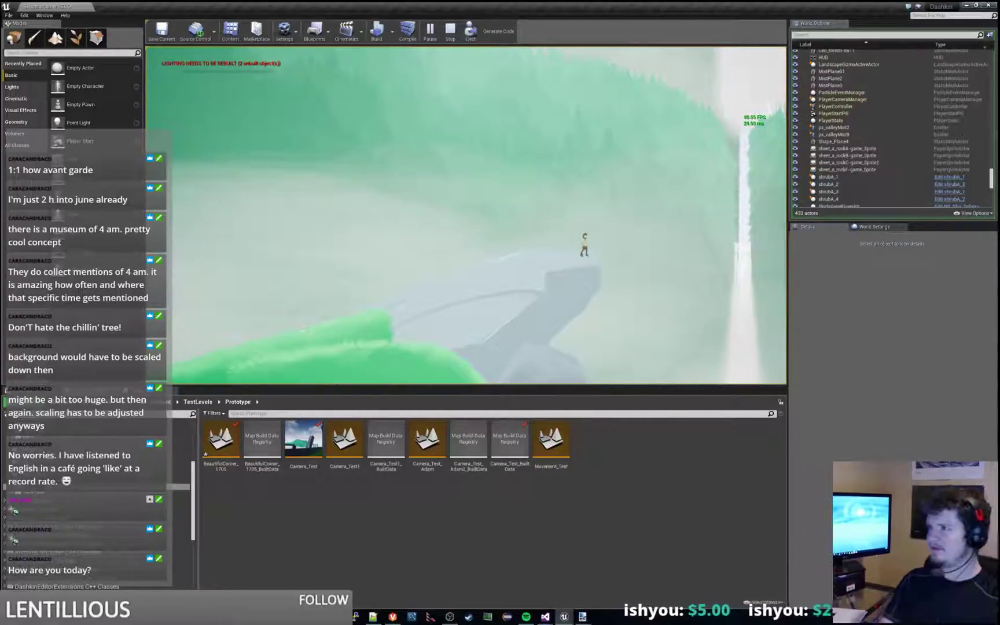
key(d)
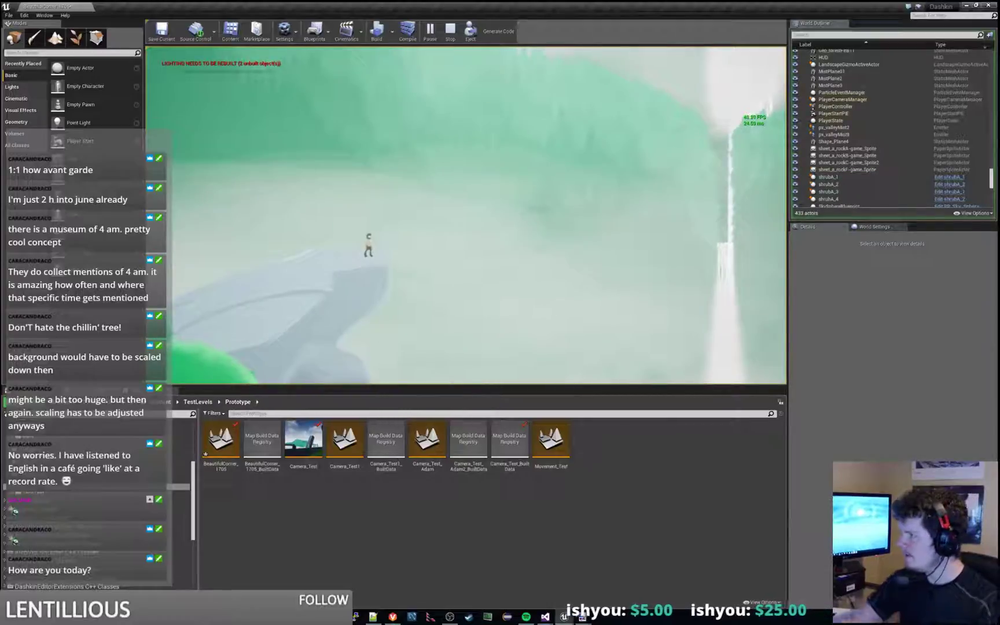
End the play session and open the Camera_Test level, saving the modified assets.
key(shift+F1)
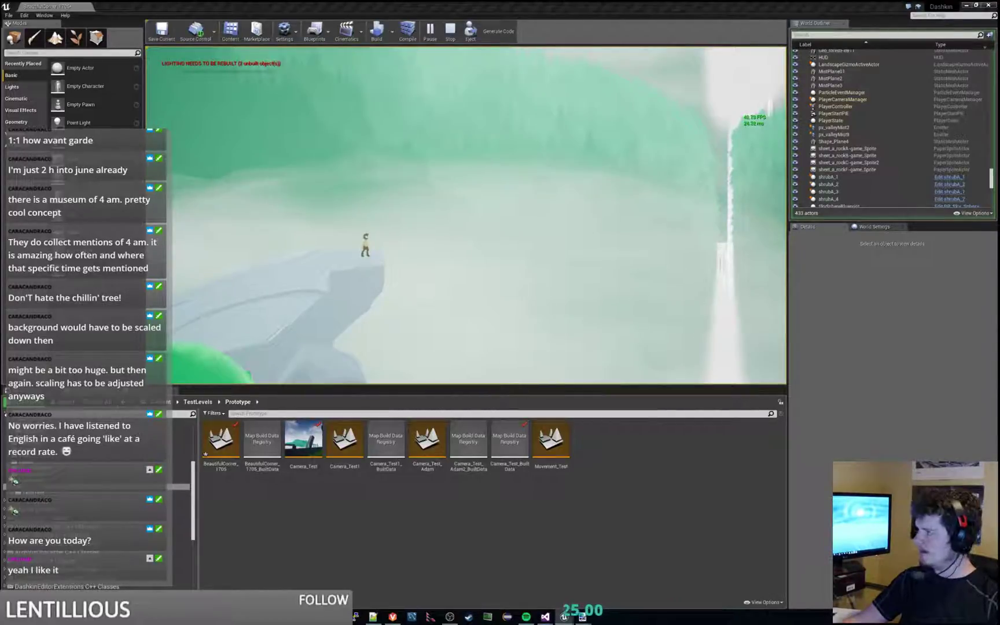
click(482, 200)
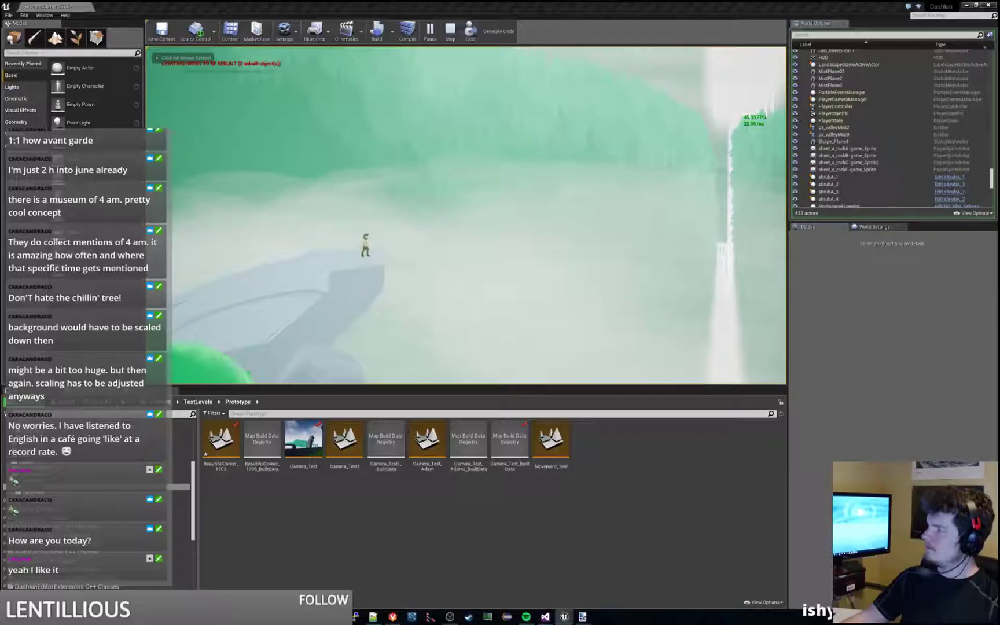
key(alt+Tab)
key(Escape)
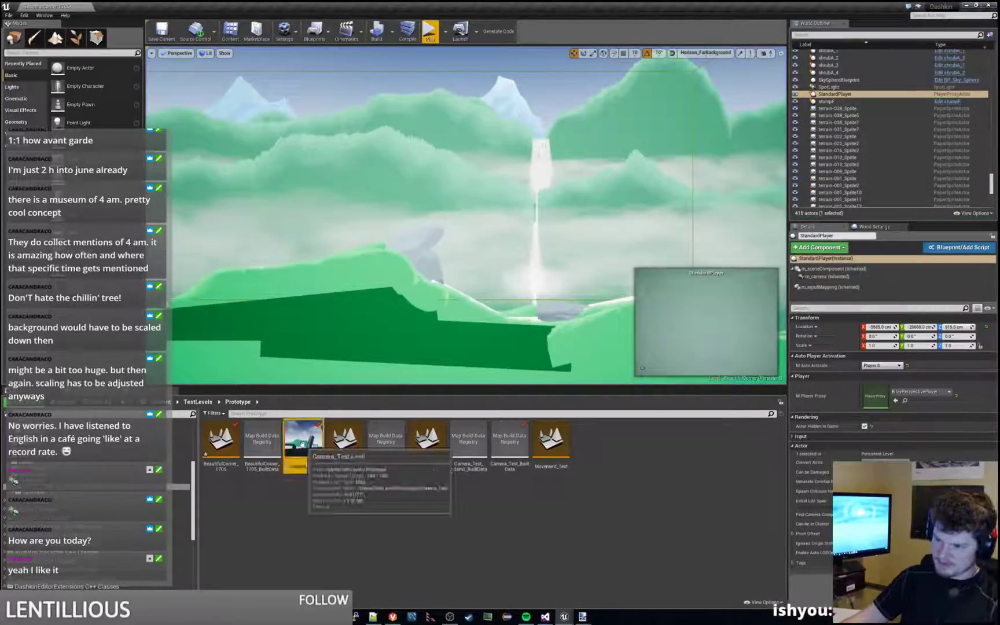
double_click(303, 441)
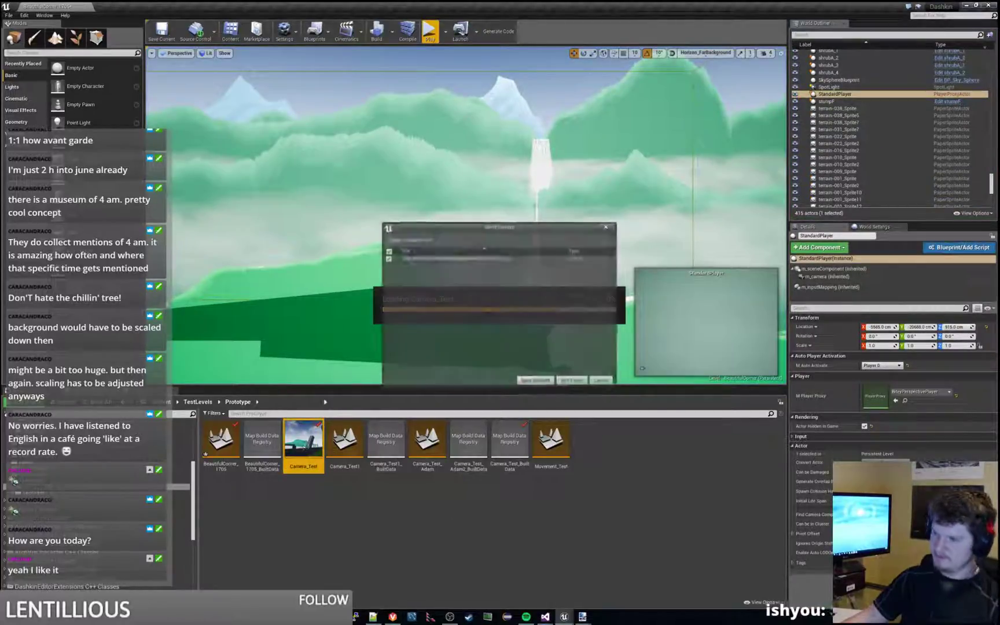
click(537, 381)
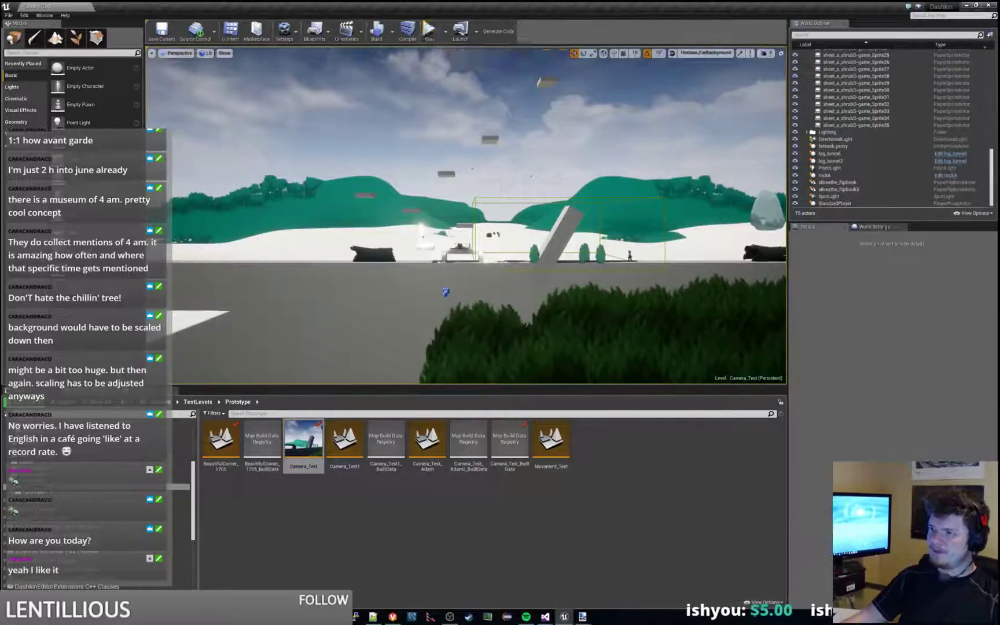
Play-test Camera_Test briefly, running and jumping the character around the lit platforms, and end the session.
click(428, 32)
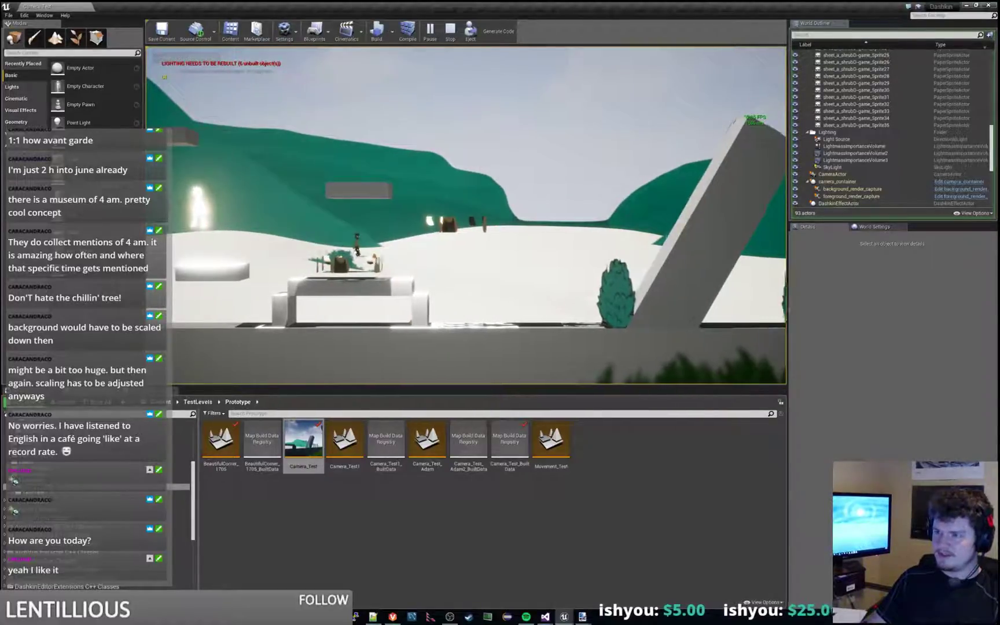
key(a)
key(space)
key(space)
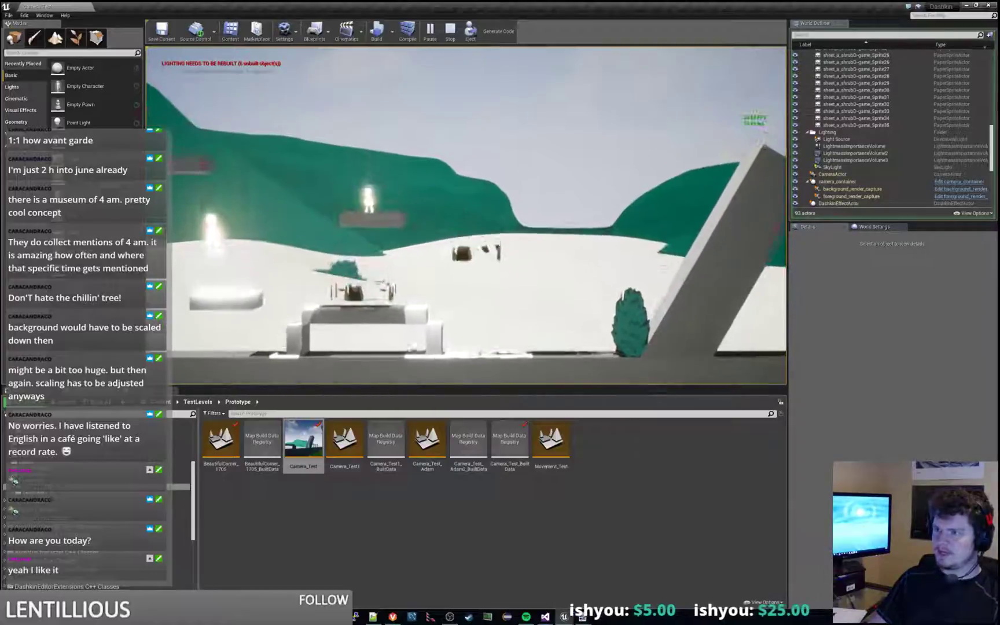
key(a)
key(Escape)
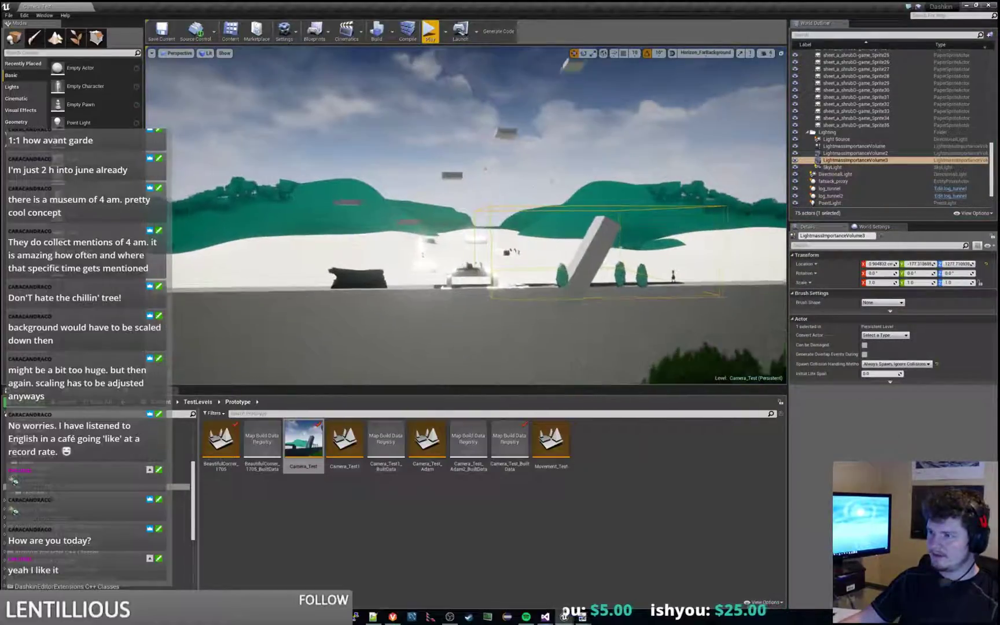
Examine the settings of Camera_Test's spot light, point light and directional light and their effect on the scene.
click(484, 170)
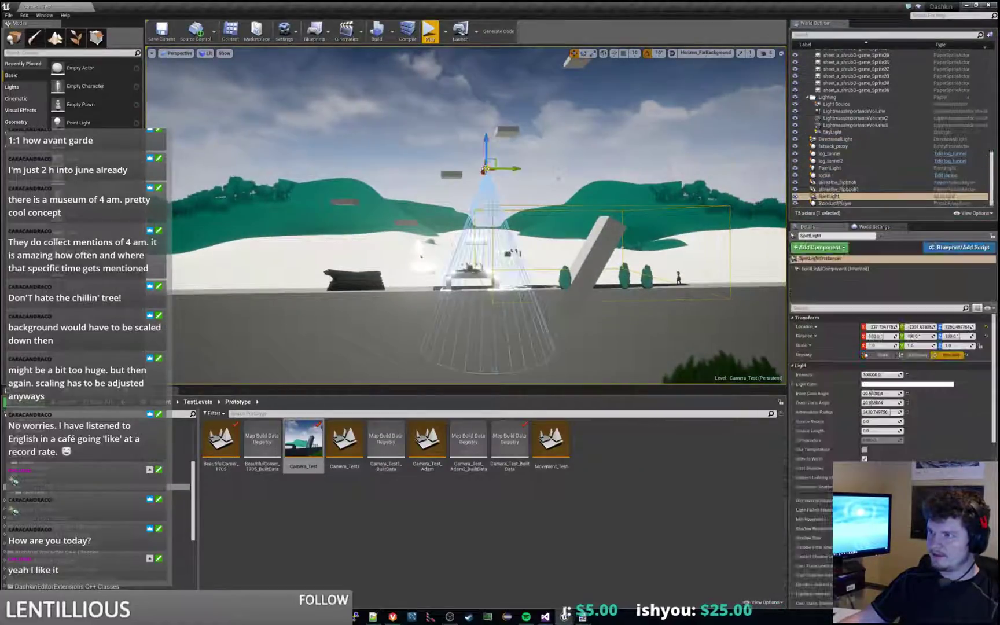
drag(378, 282, 386, 228)
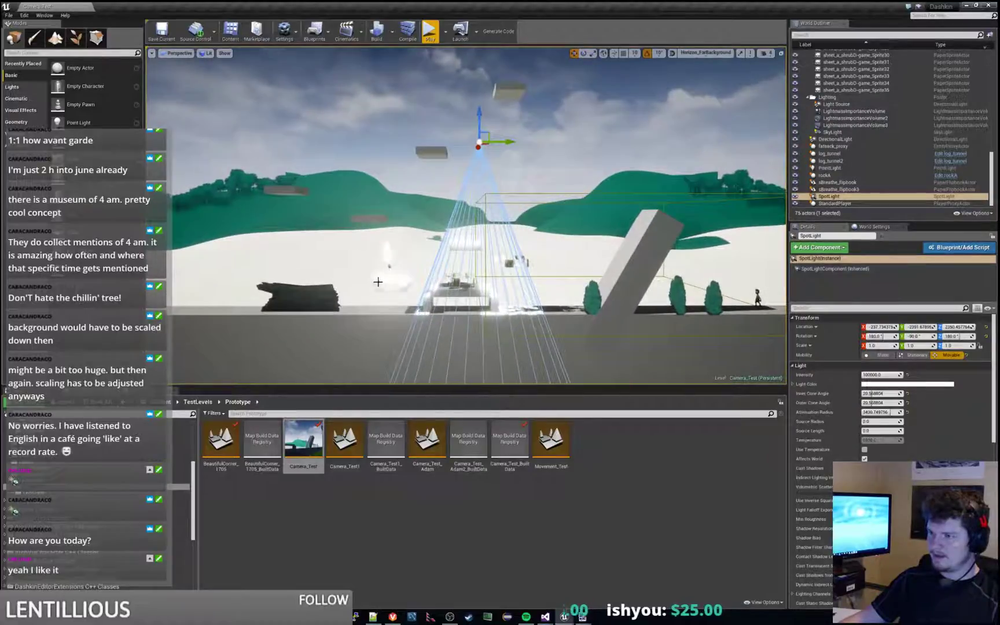
click(390, 265)
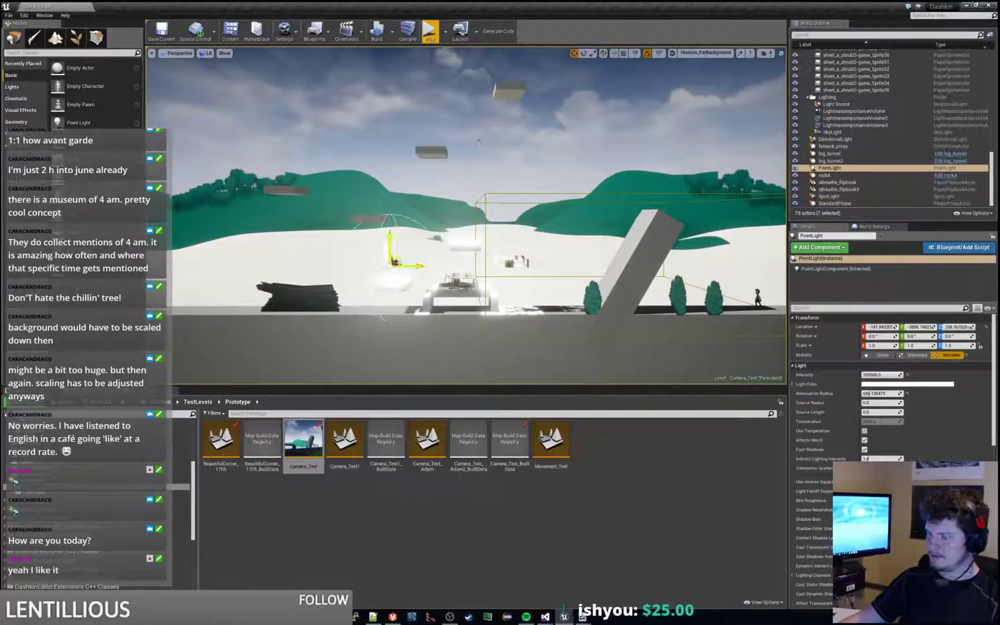
click(584, 157)
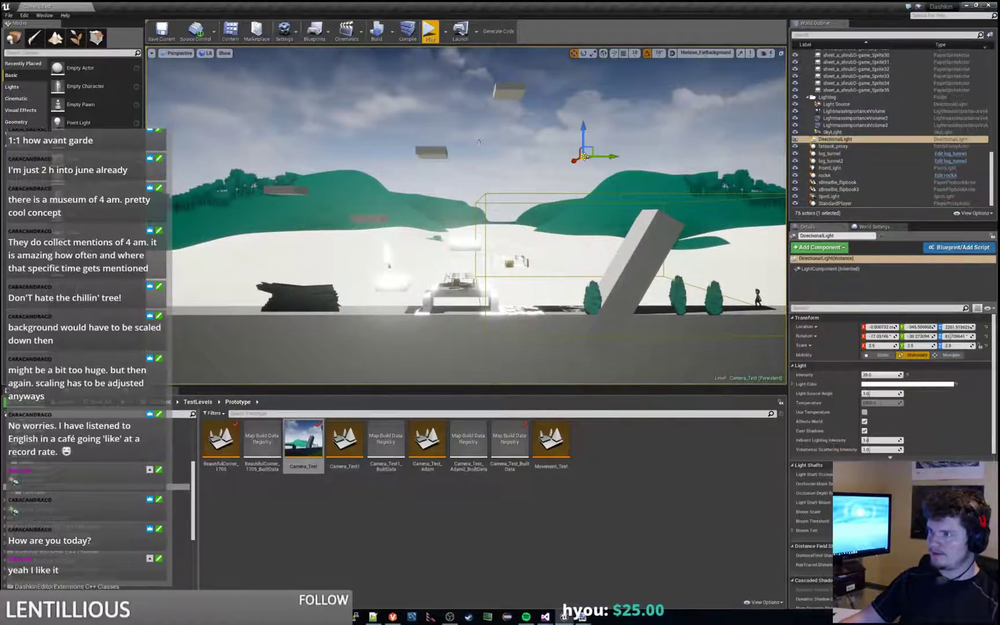
right_drag(592, 183, 591, 231)
key(w)
key(d)
key(a)
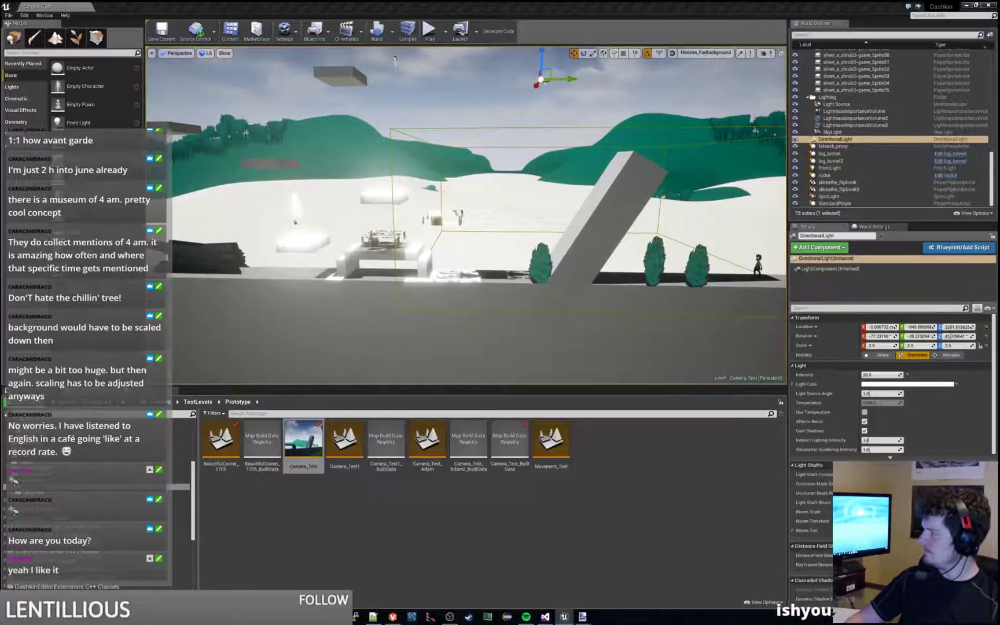
Play-test Camera_Test again, crossing the wooden structure and pacing through the light's edge on the stone platform to examine the character's shading.
click(429, 30)
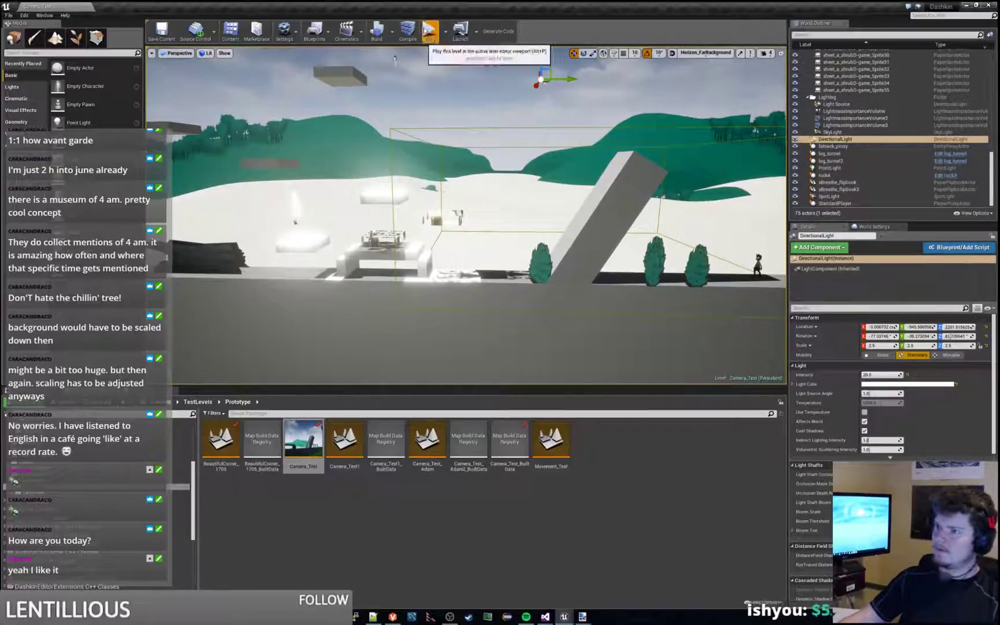
key(d)
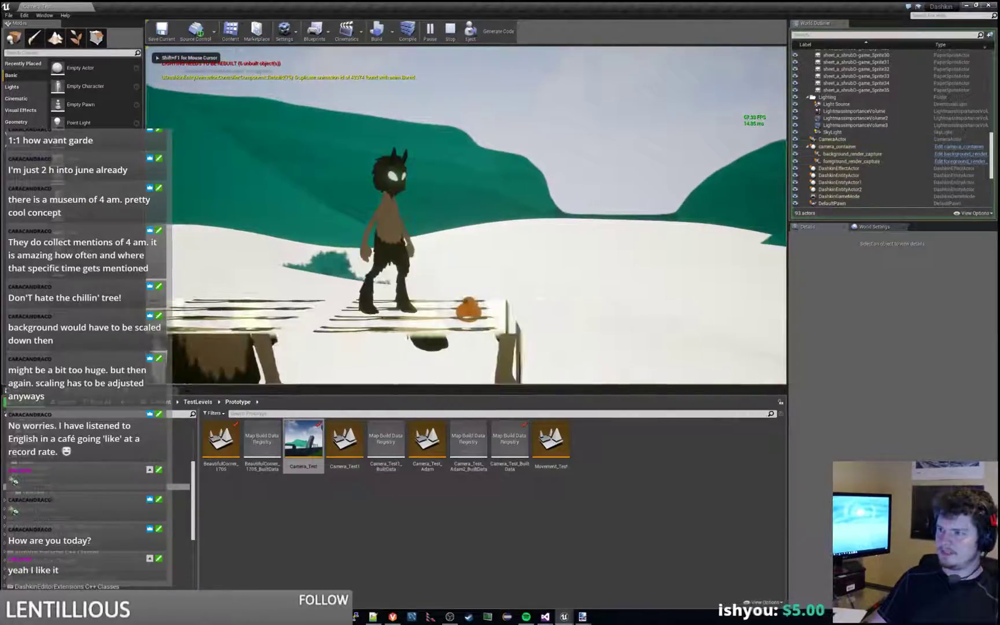
key(a)
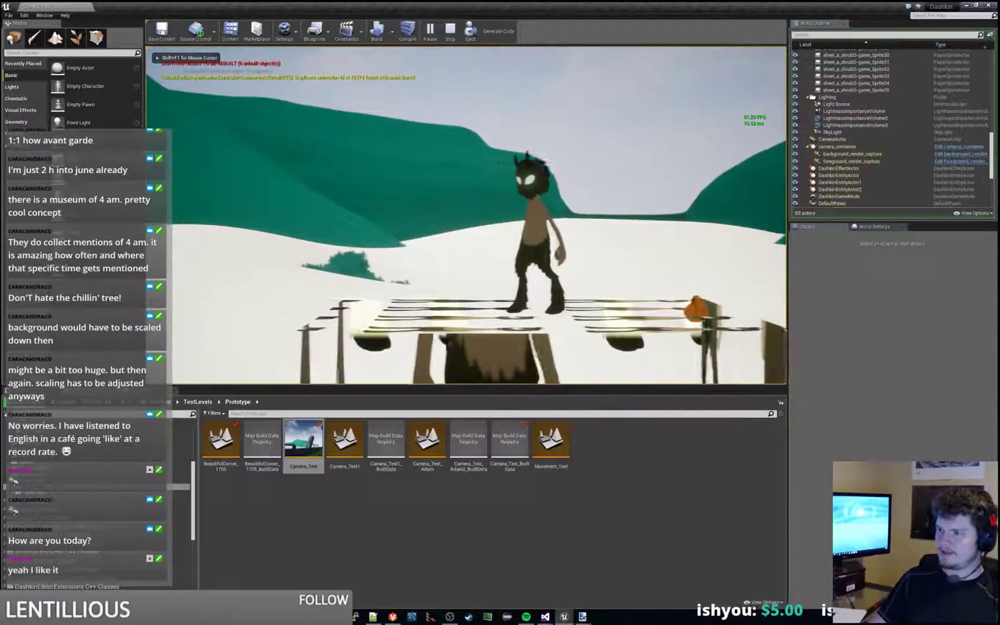
key(space)
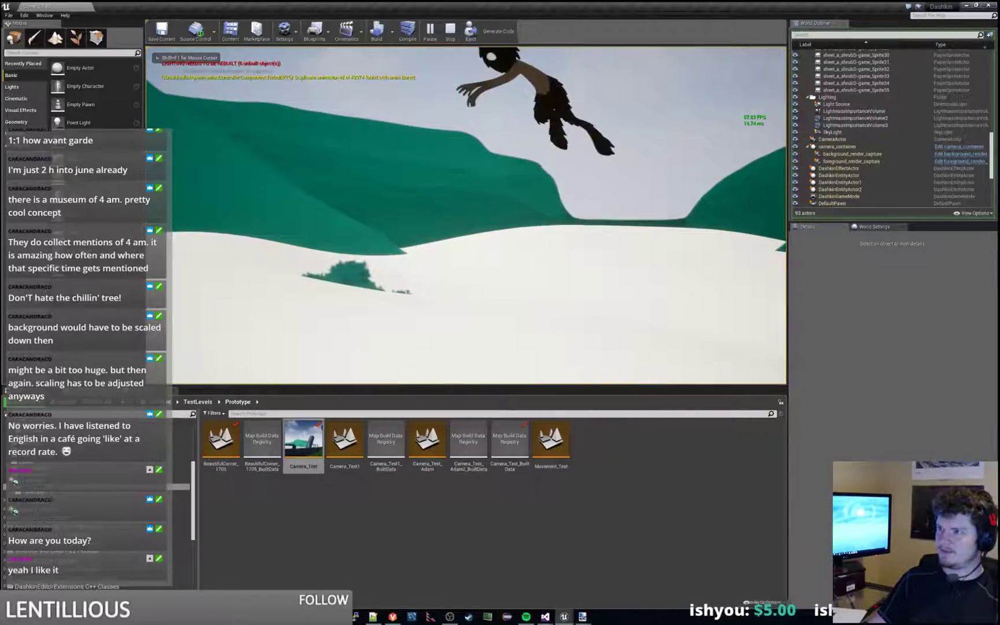
key(d)
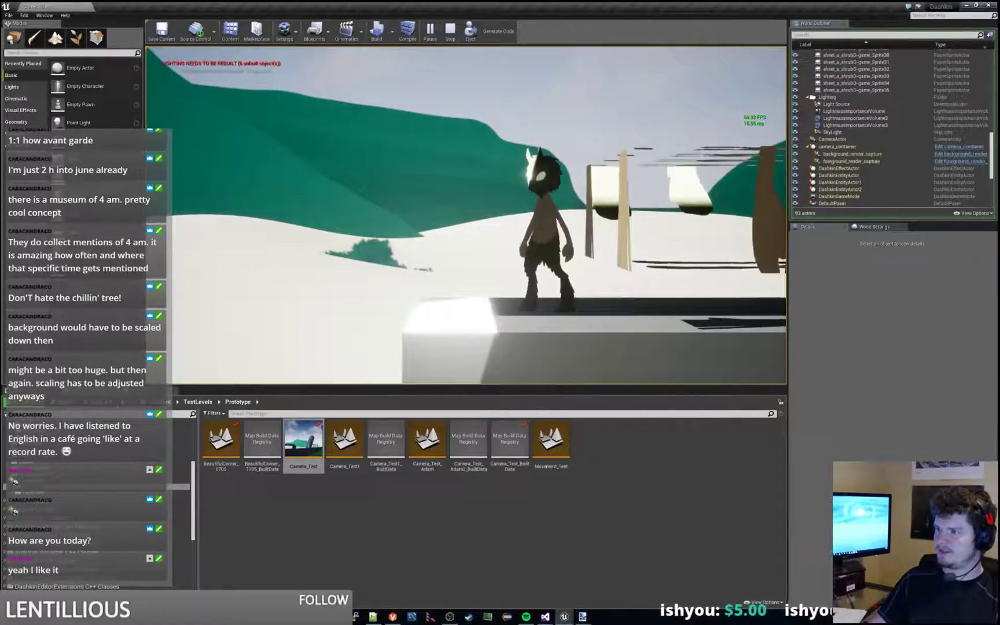
key(a)
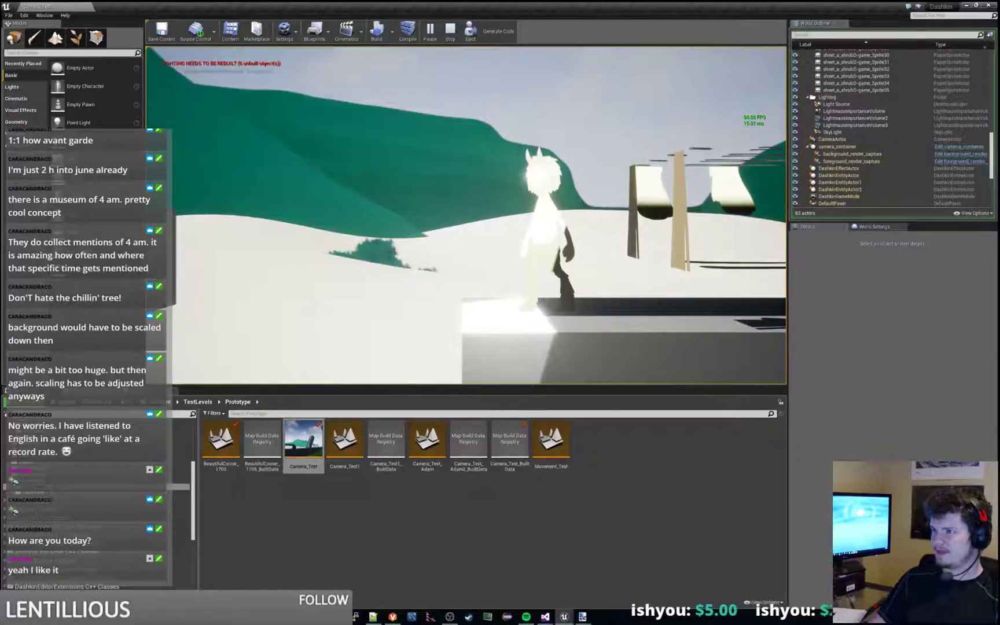
key(d)
key(d)
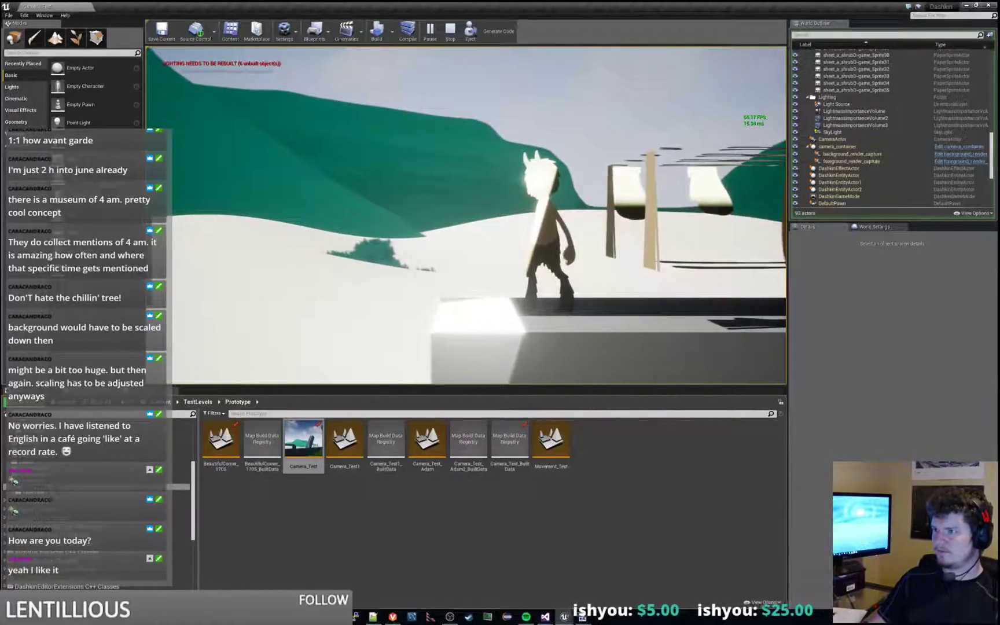
key(d)
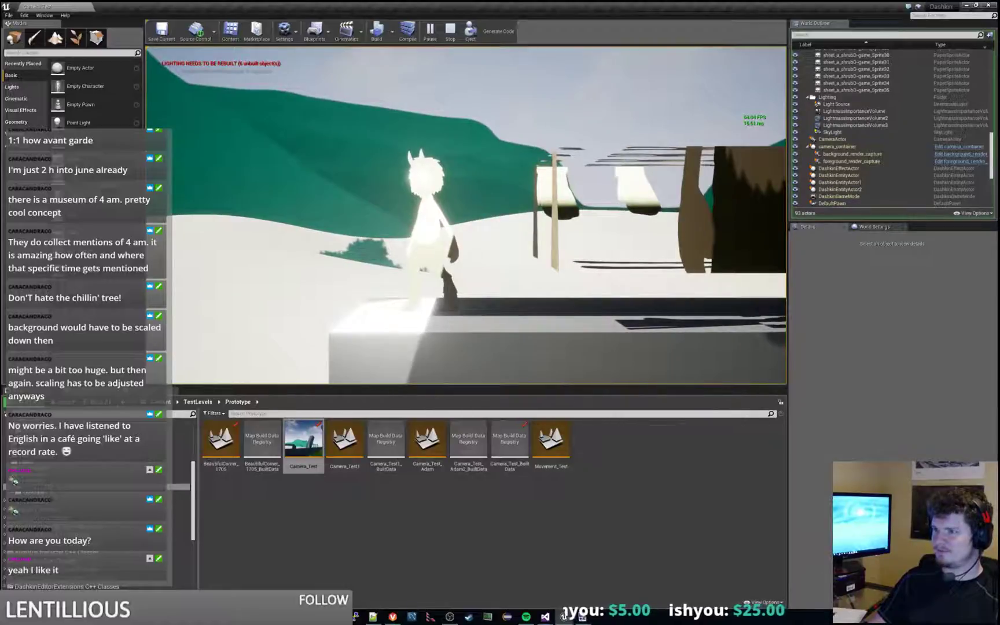
key(a)
key(d)
Run and jump the character along the ground past the larger character and back to the wooden structure, and end the session.
key(space)
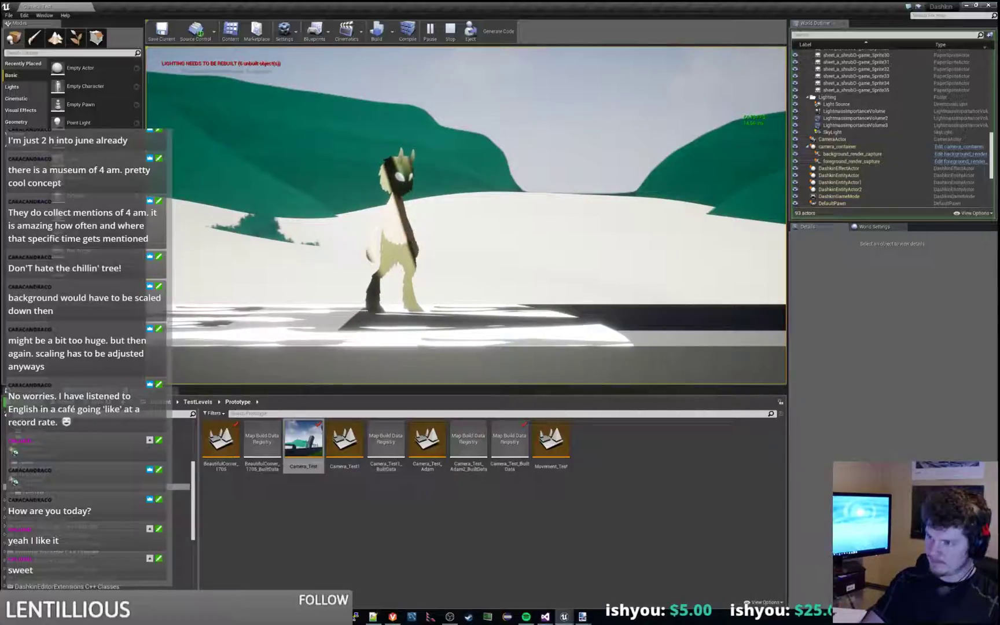
key(d)
key(space)
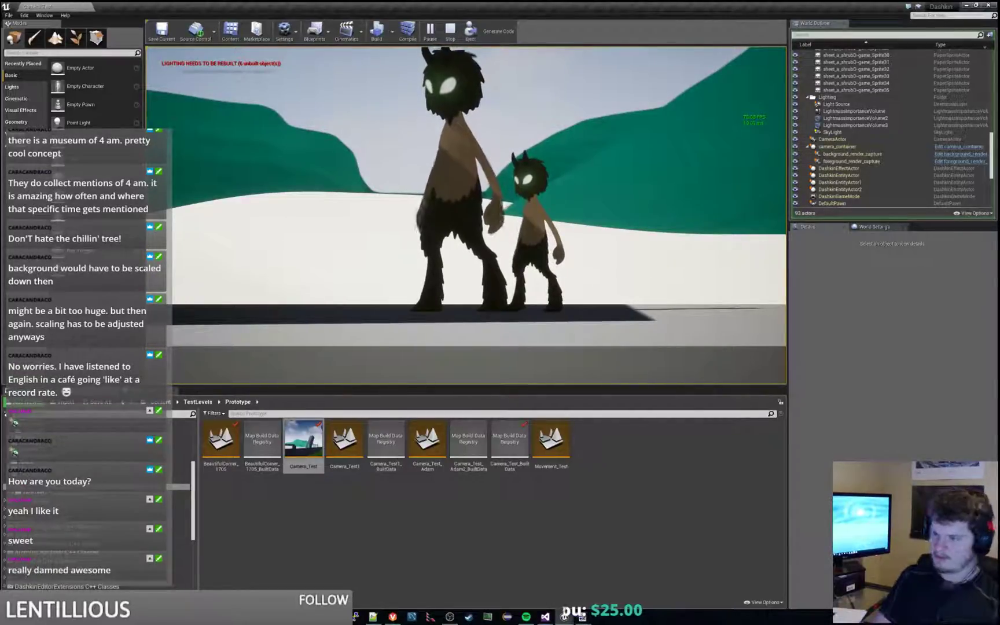
key(d)
key(space)
key(a)
key(space)
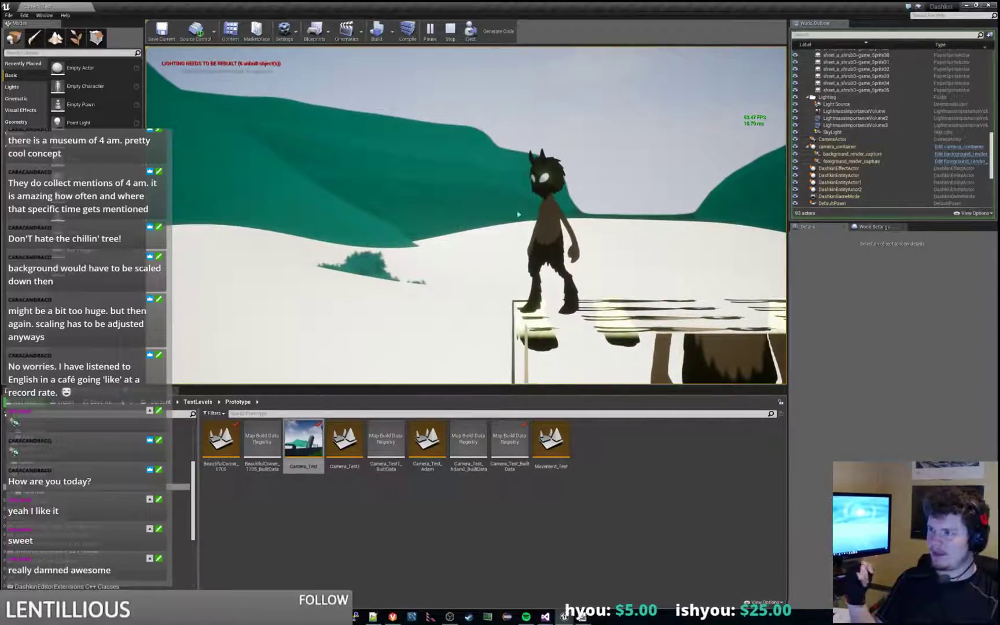
key(Escape)
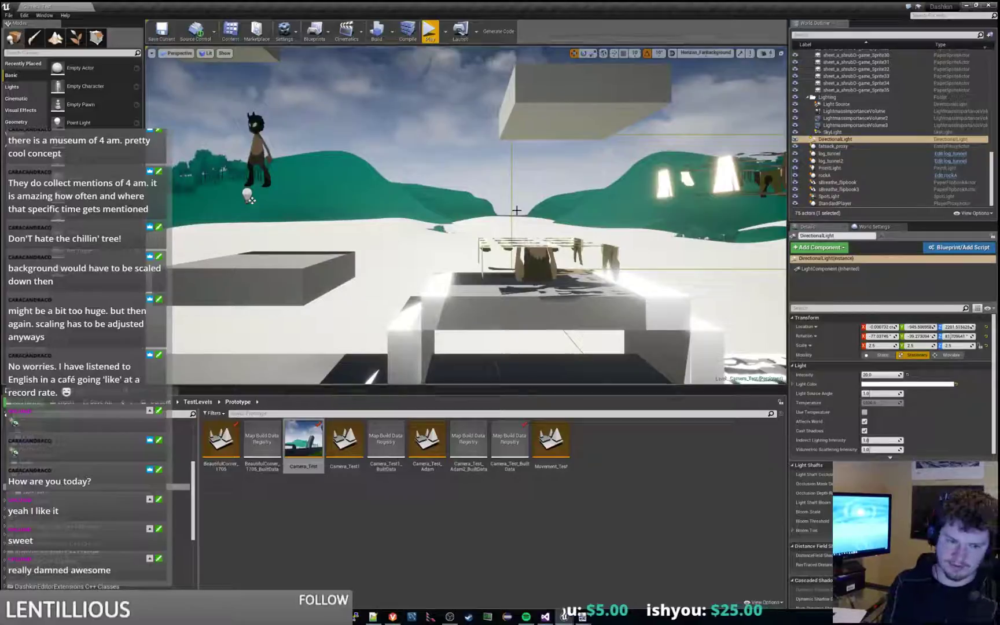
Browse to the bitey character's Animations folder and search it for "sBreath".
click(515, 526)
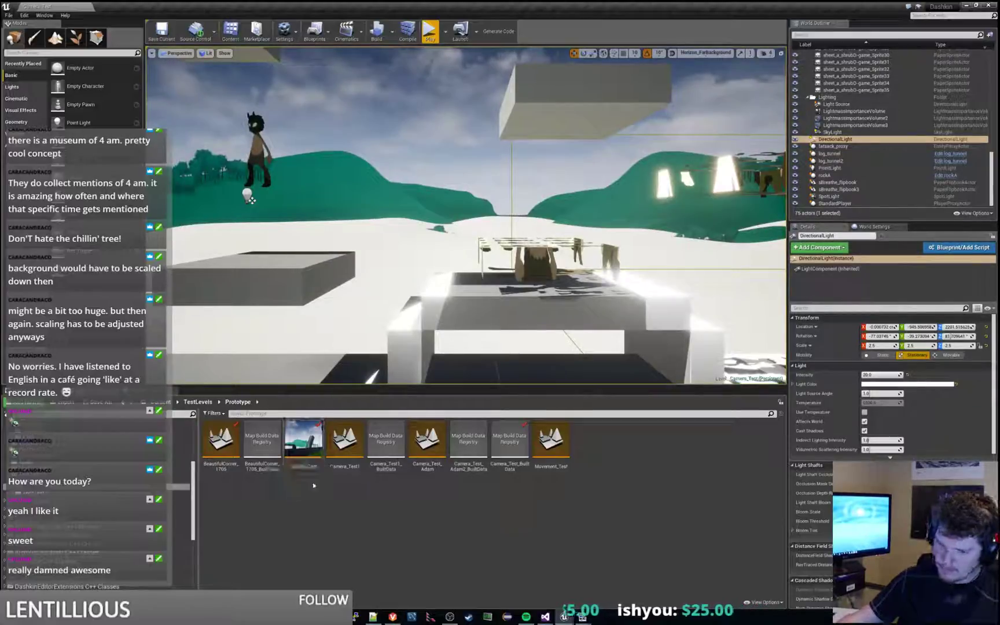
drag(197, 489, 189, 445)
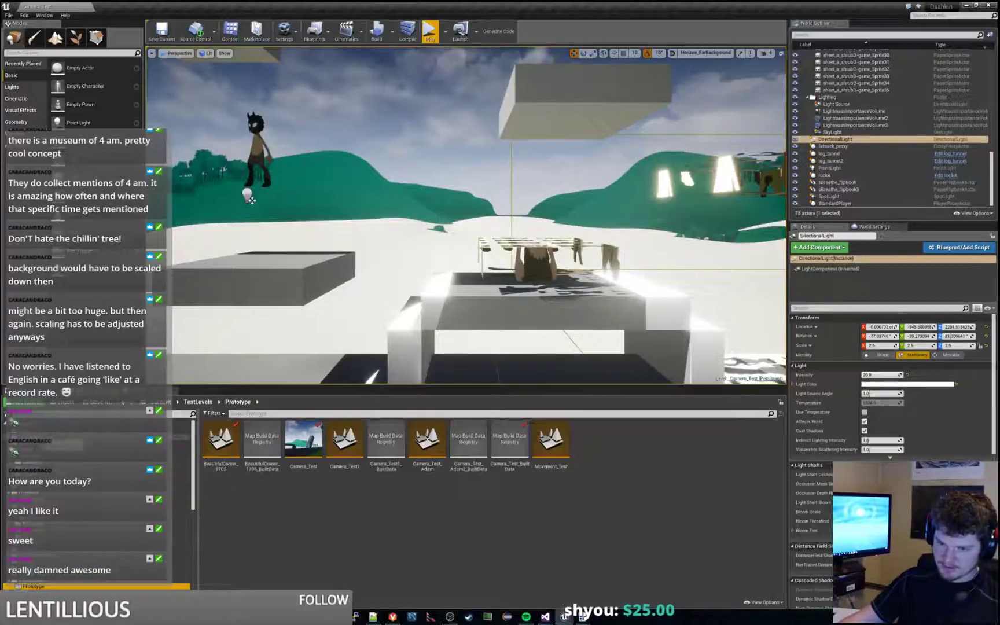
click(37, 438)
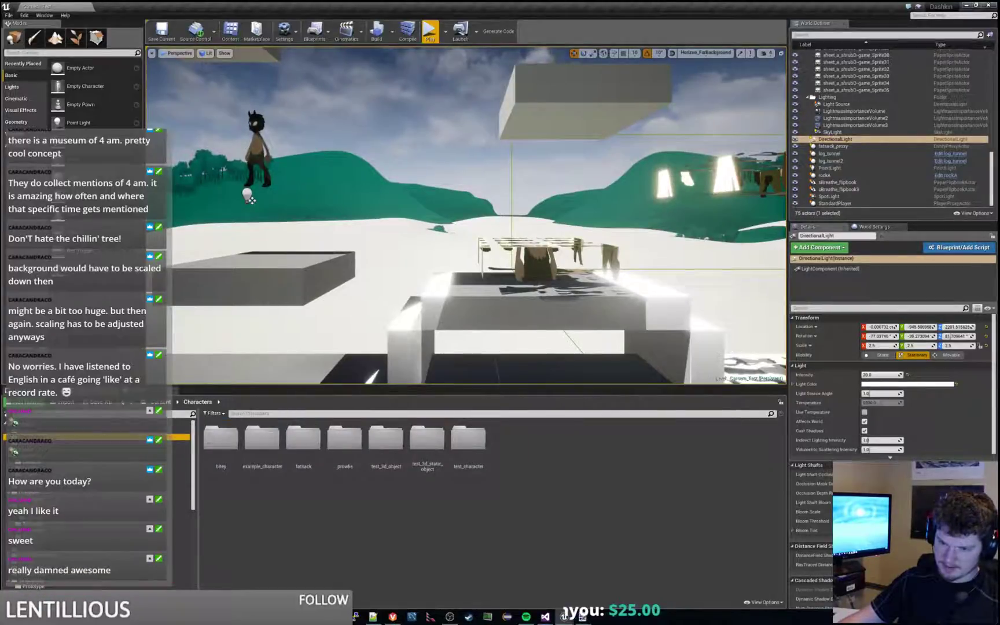
double_click(227, 453)
double_click(226, 443)
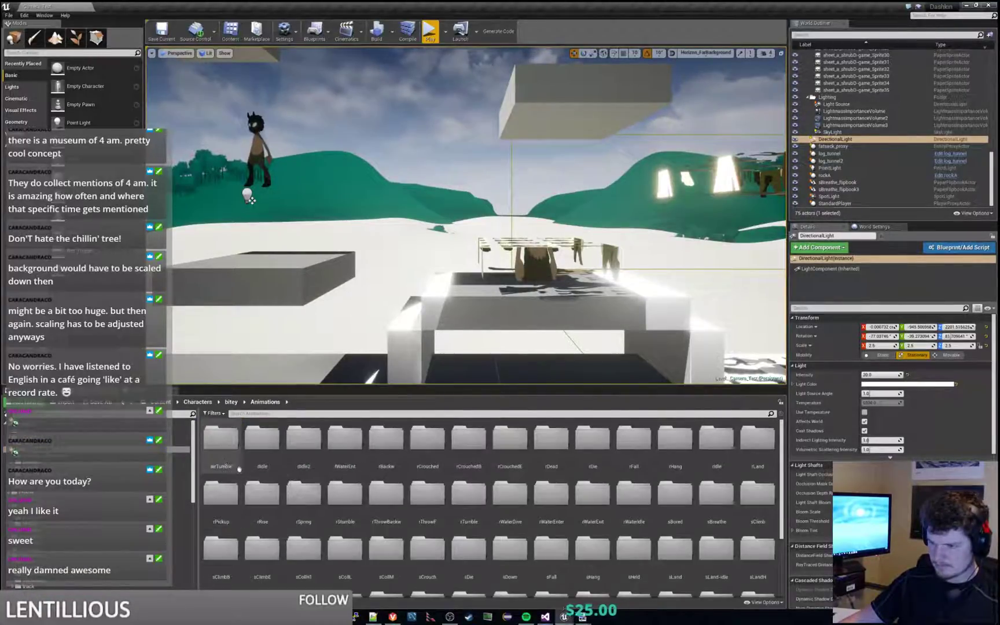
click(306, 414)
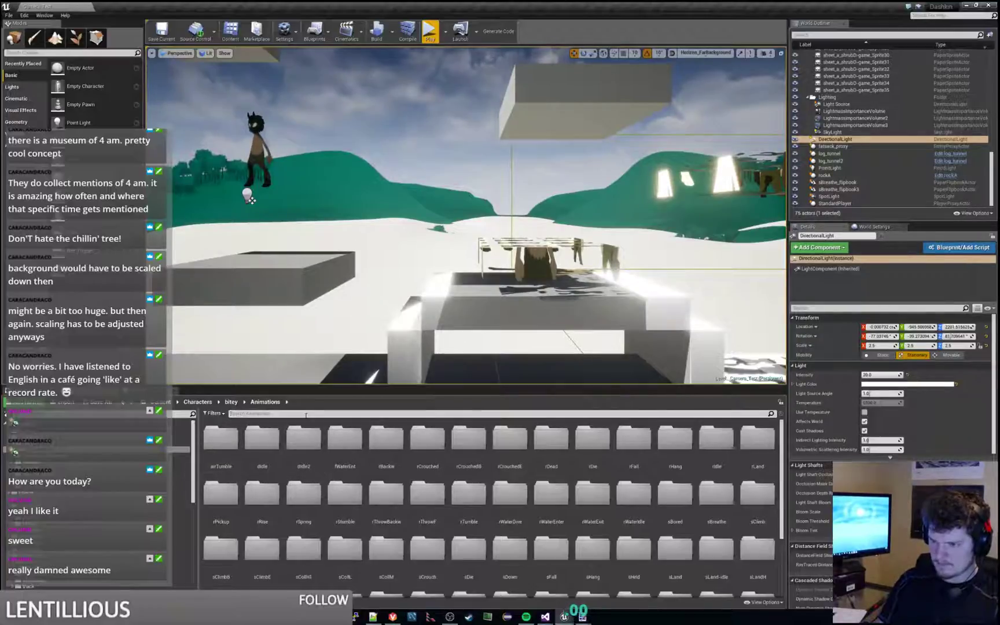
text(sBreath)
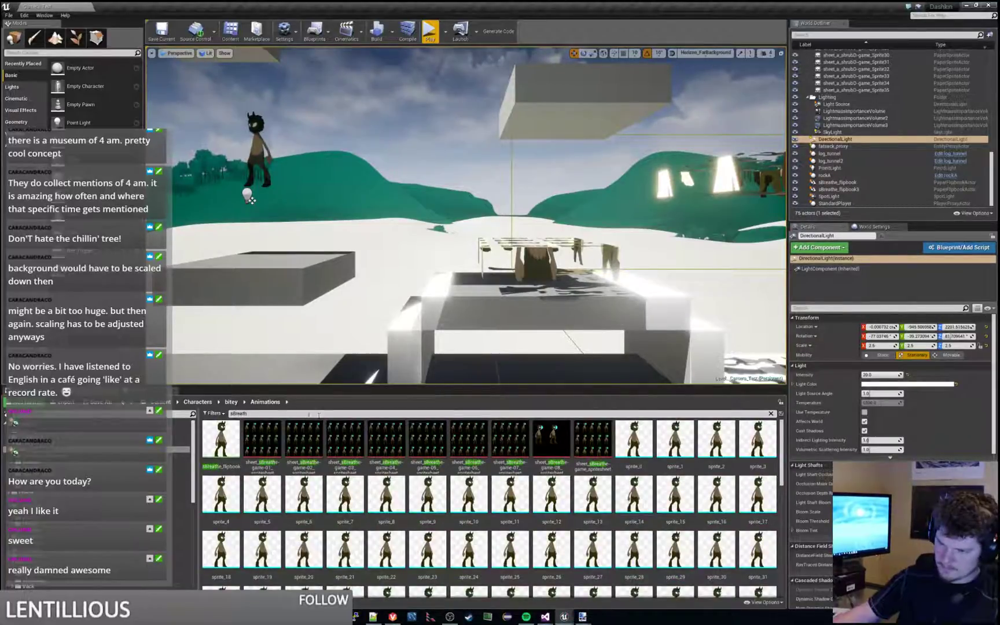
Open the sheet_sBreathe-game-01 spritesheet texture to examine its compression settings, and select the sBreathe flipbook back in the level editor.
double_click(262, 440)
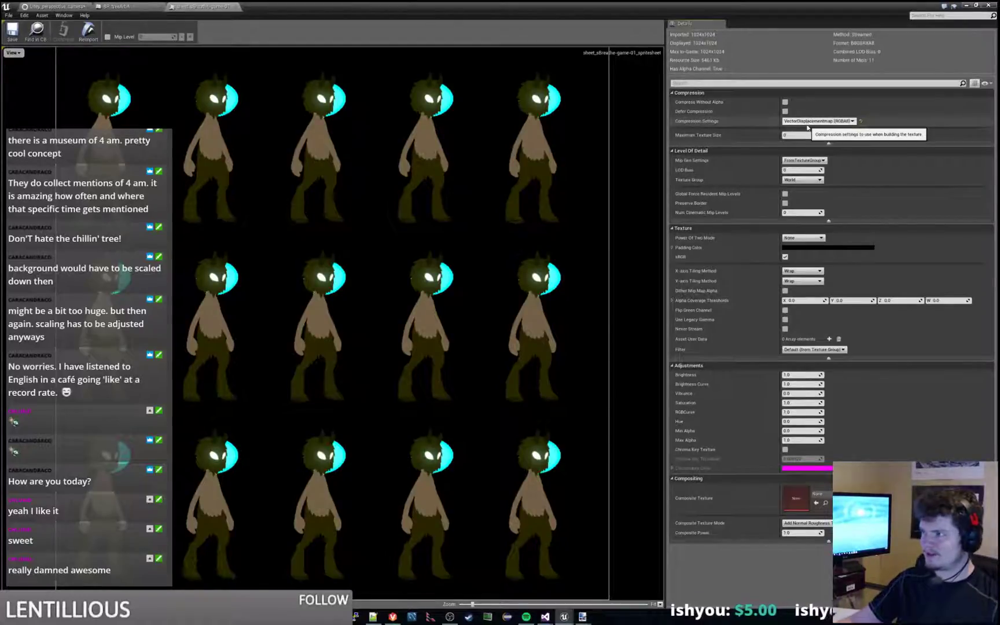
click(114, 6)
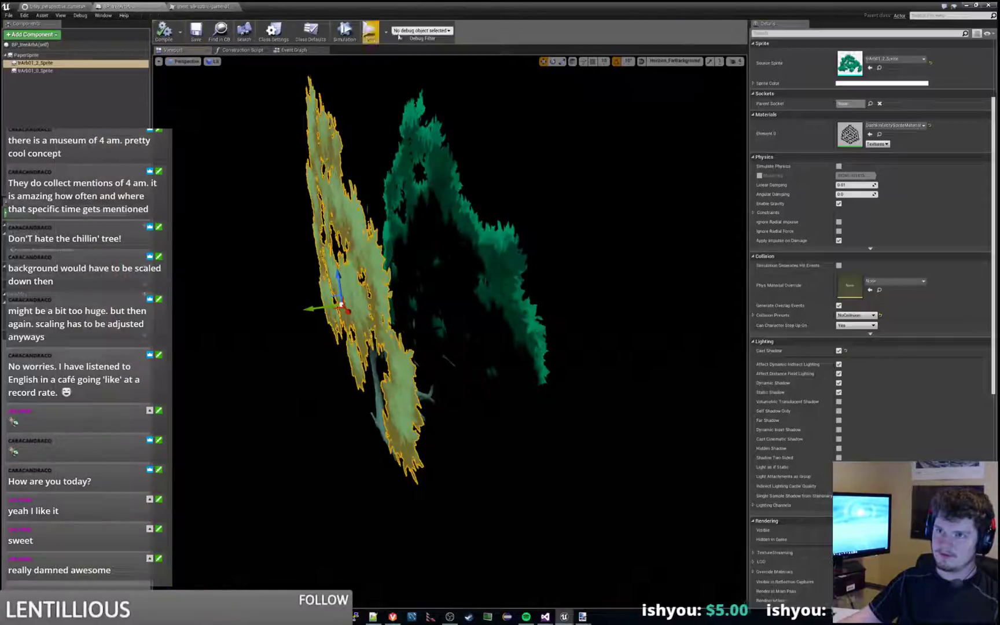
drag(416, 5, 999, 112)
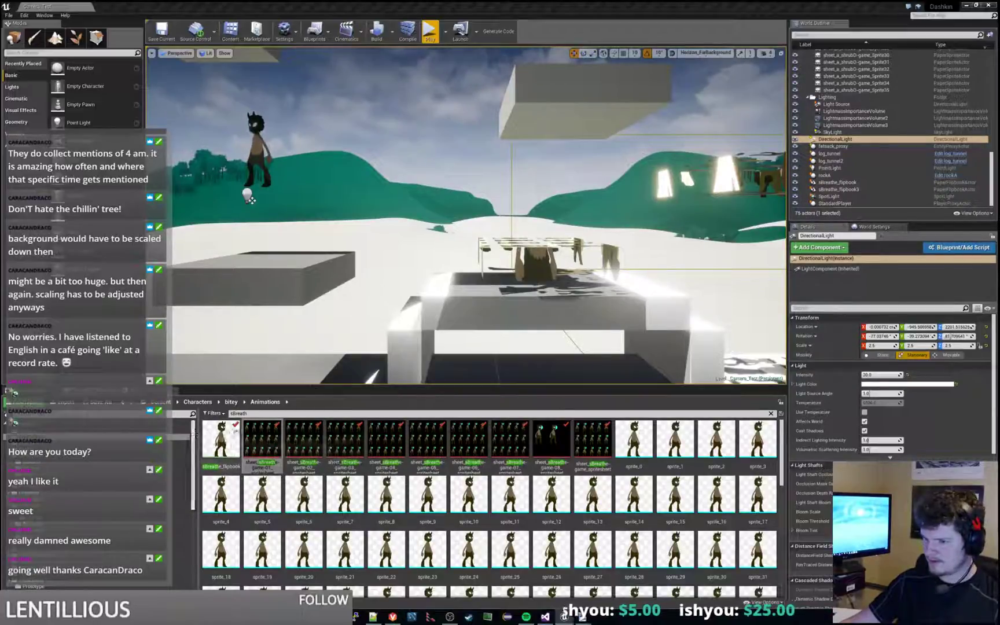
click(228, 440)
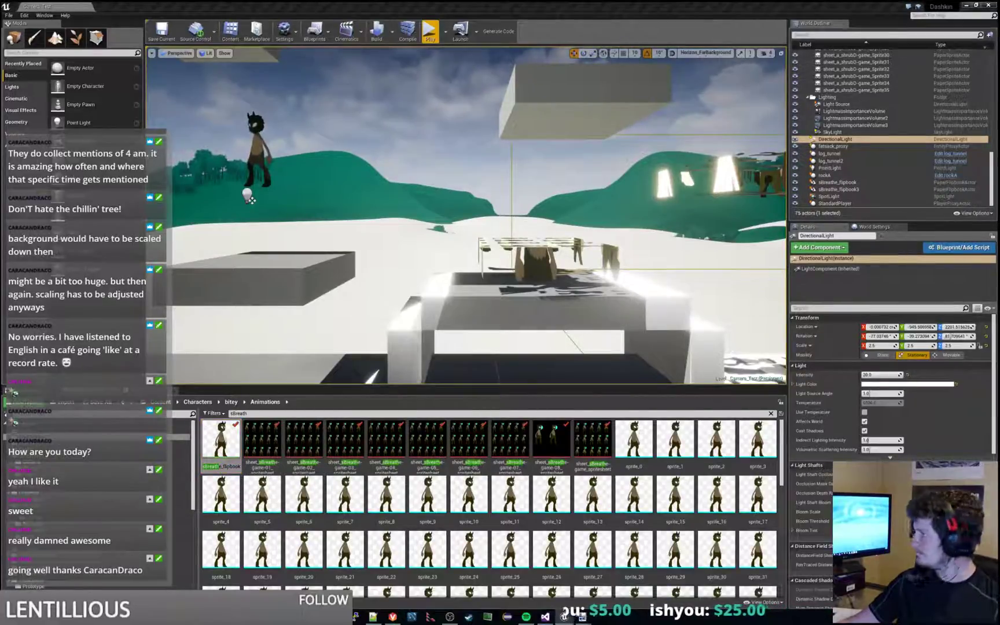
Locate the flipbook's default material in the SpriteMaterials folder and open DashkinEntitySpriteMaterial to examine its node graph.
key(ctrl+b)
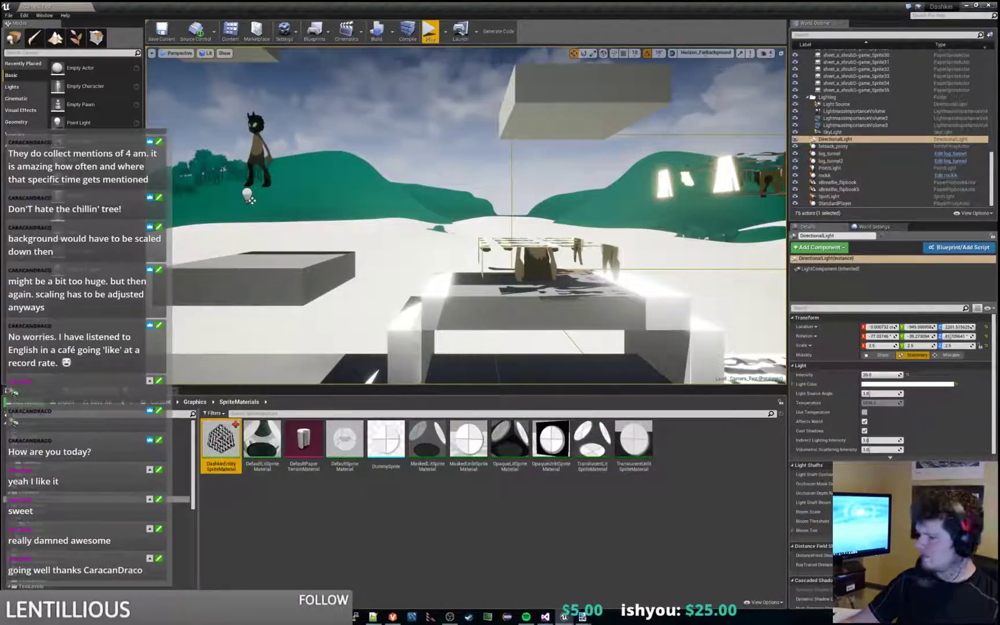
double_click(217, 440)
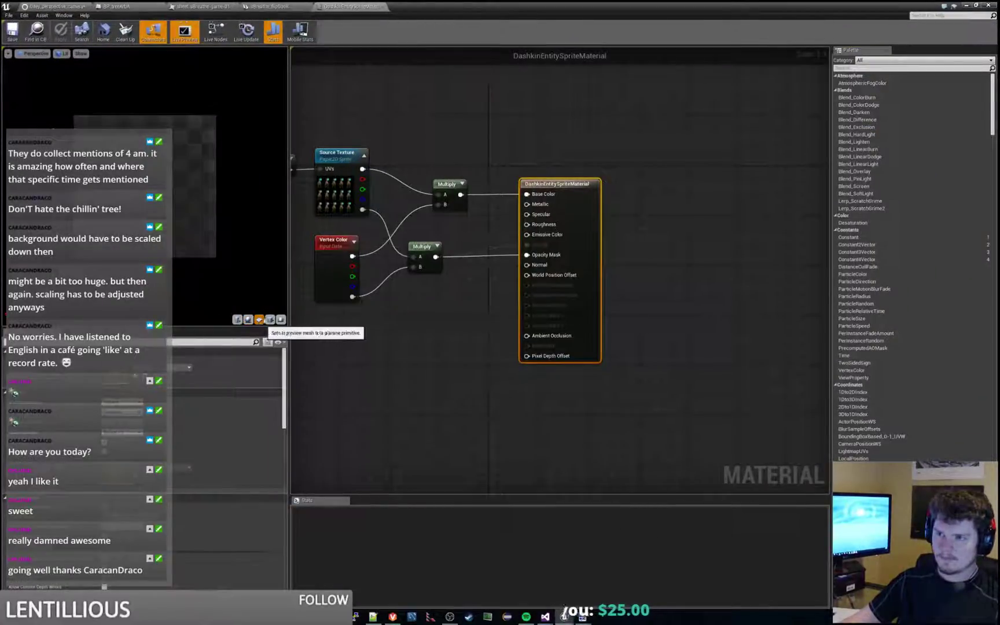
right_drag(389, 357, 495, 350)
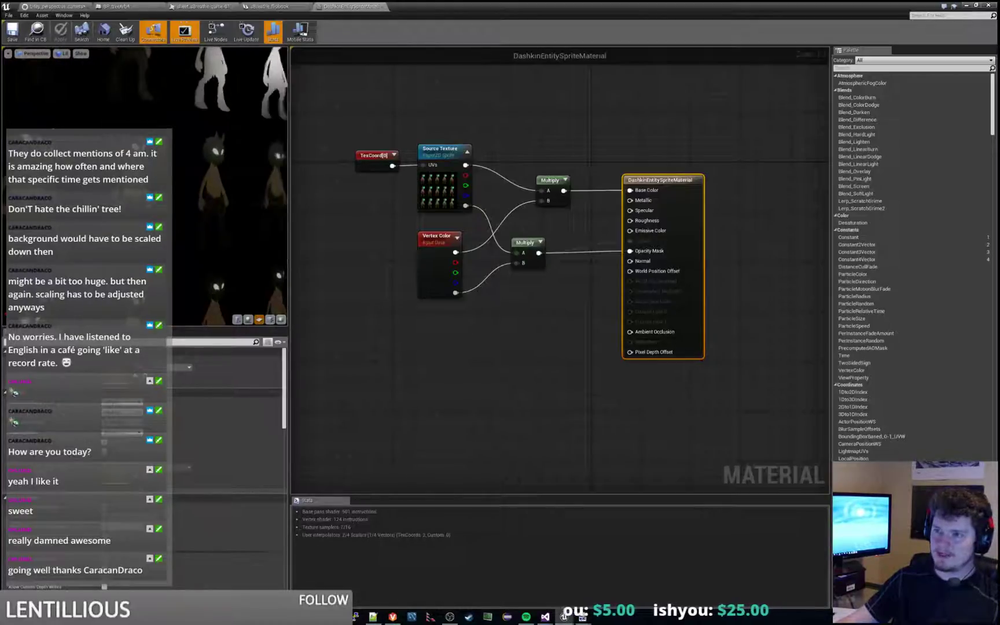
Compare the sBreathe spritesheet texture, the sBreathe flipbook, the BP_treeArbA tree and the DashkinEntitySpriteMaterial graph across their open editors.
click(204, 7)
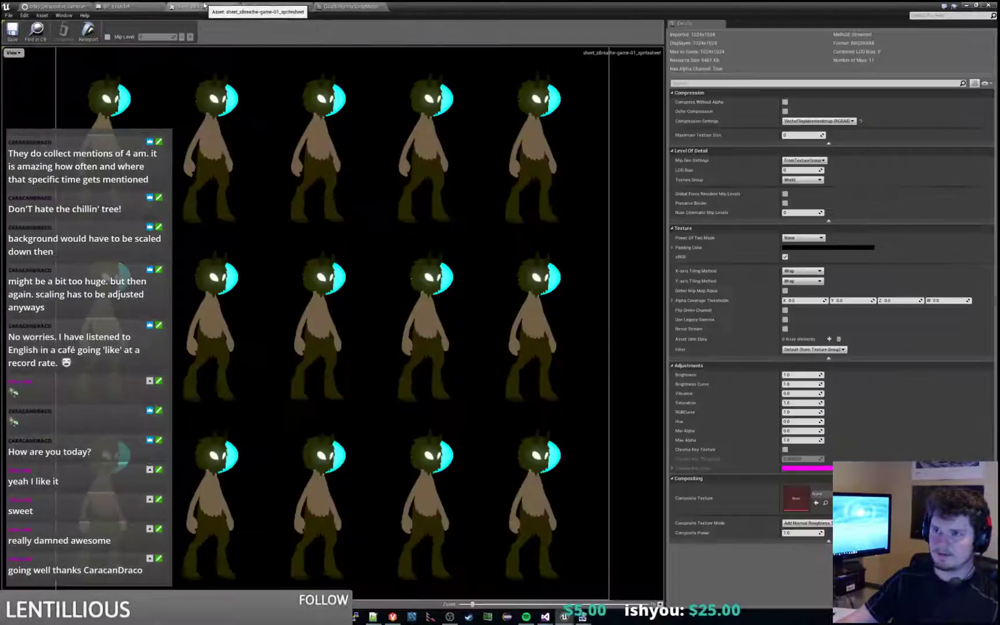
click(273, 6)
scroll(343, 250, up, 4)
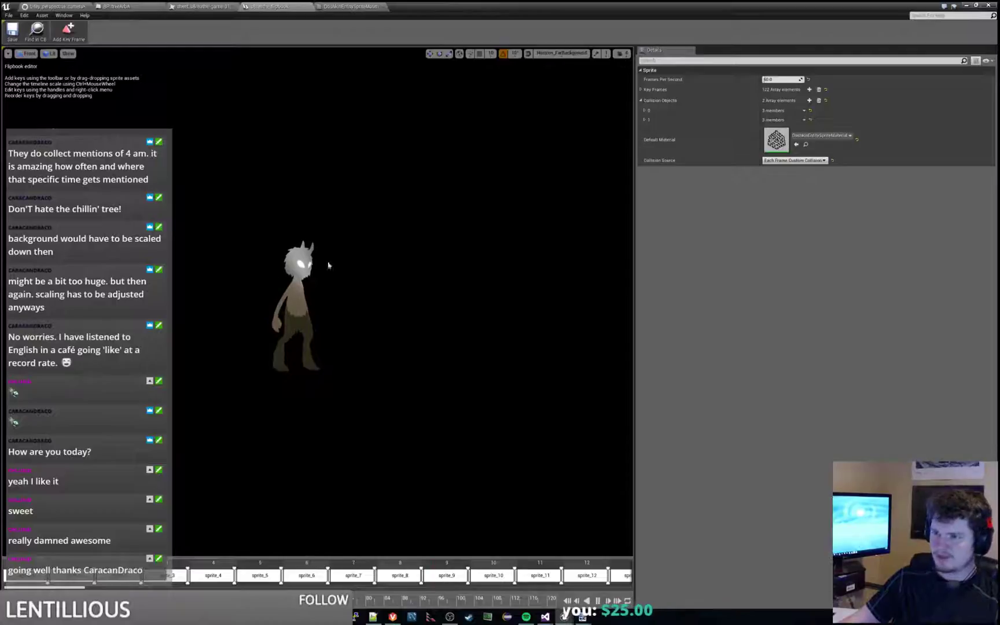
click(145, 7)
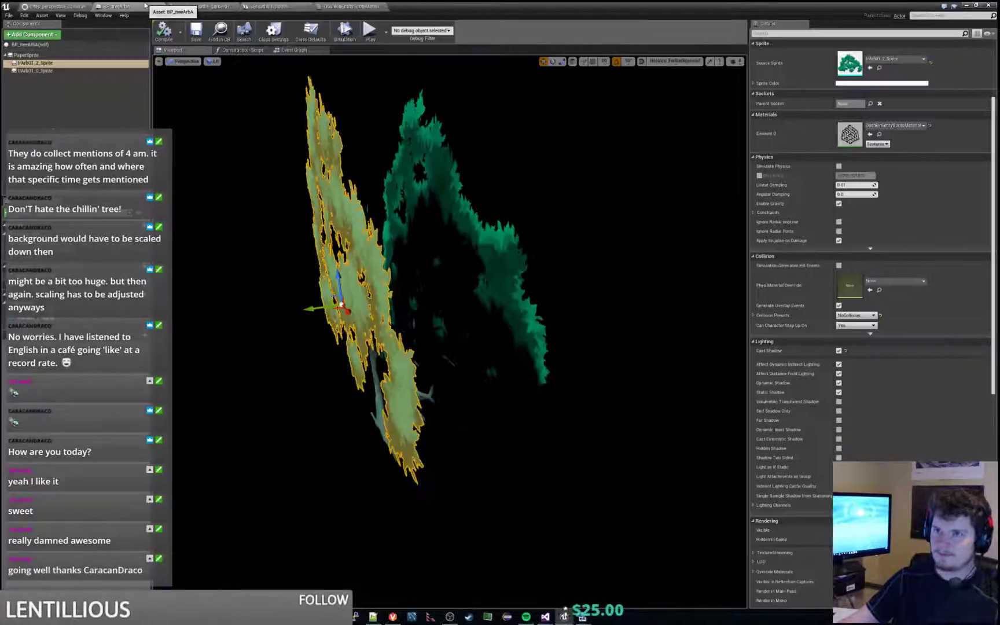
click(202, 7)
scroll(216, 102, down, 4)
scroll(216, 102, up, 4)
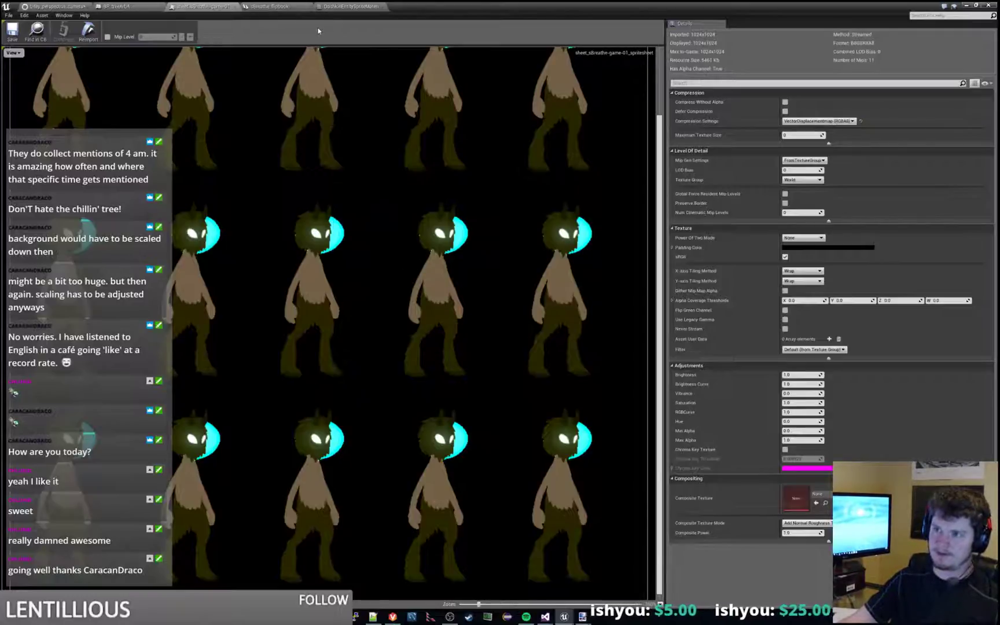
click(269, 6)
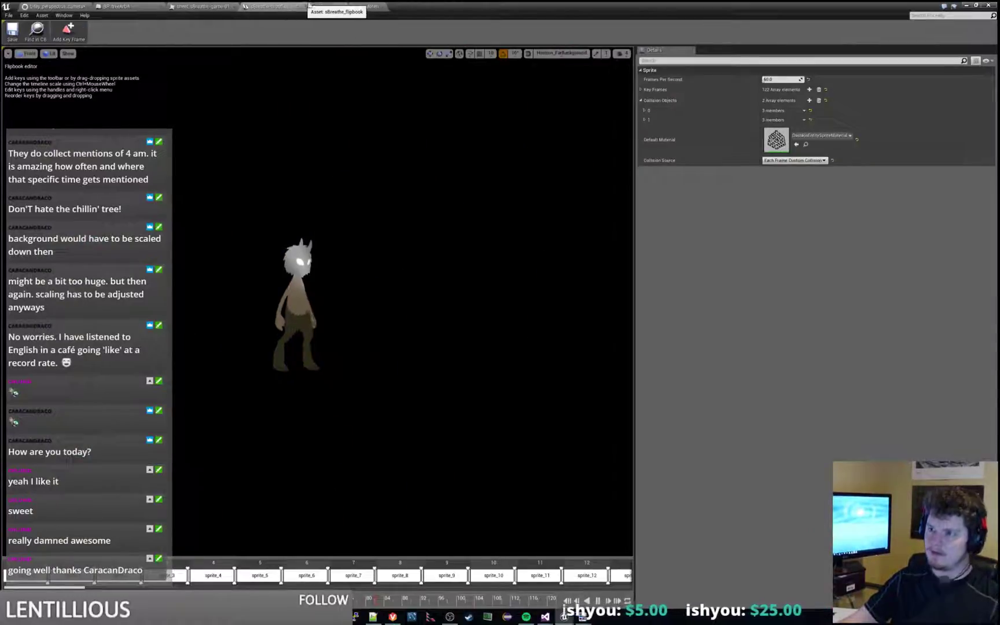
click(350, 6)
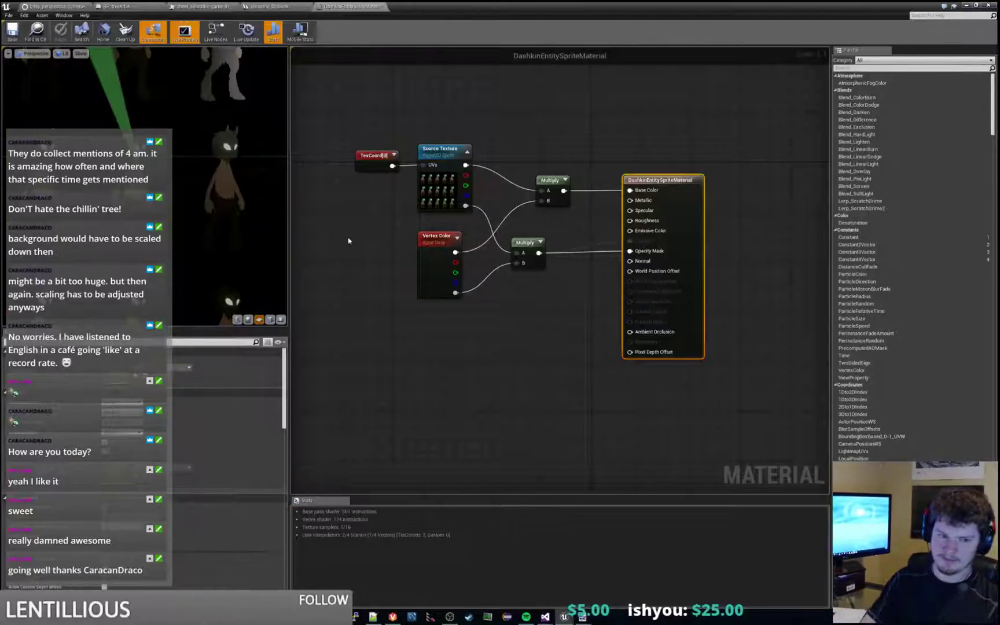
Undo the last selection change in the level and play-test Camera_Test, walking the character through the light's edge on the ground.
key(alt+Tab)
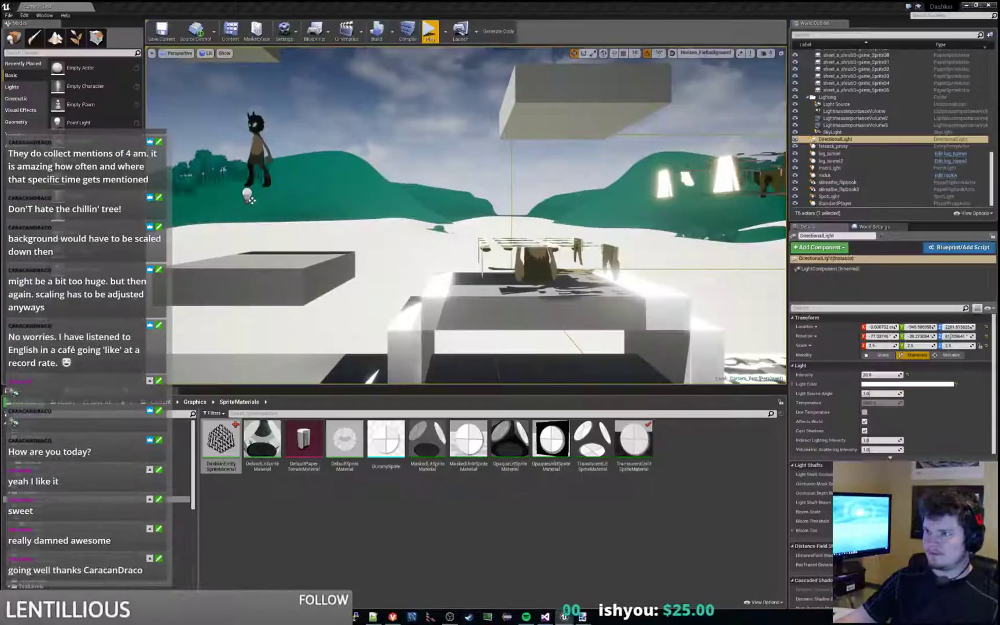
key(ctrl+z)
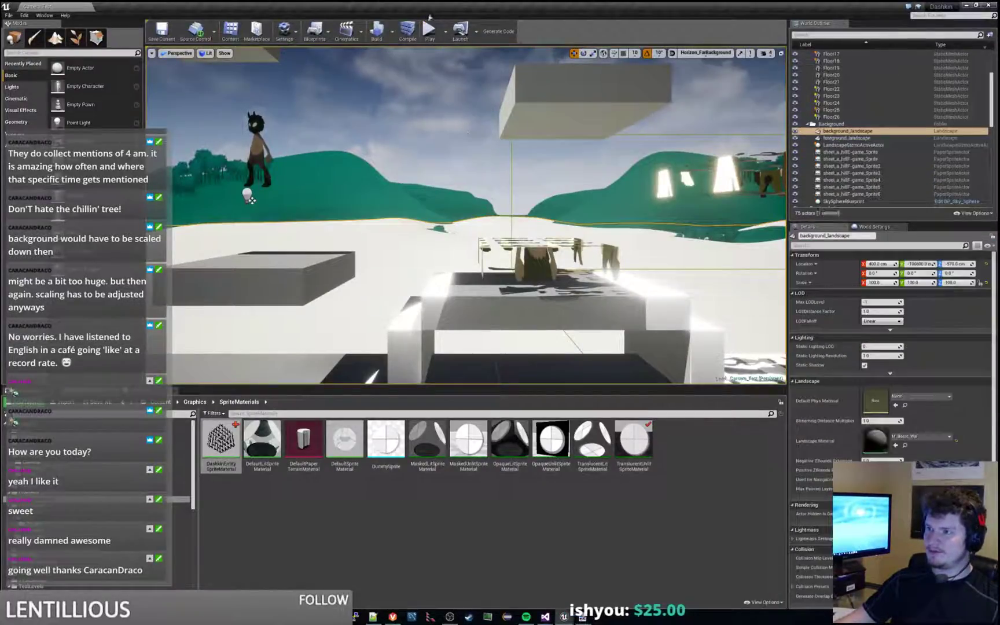
click(429, 32)
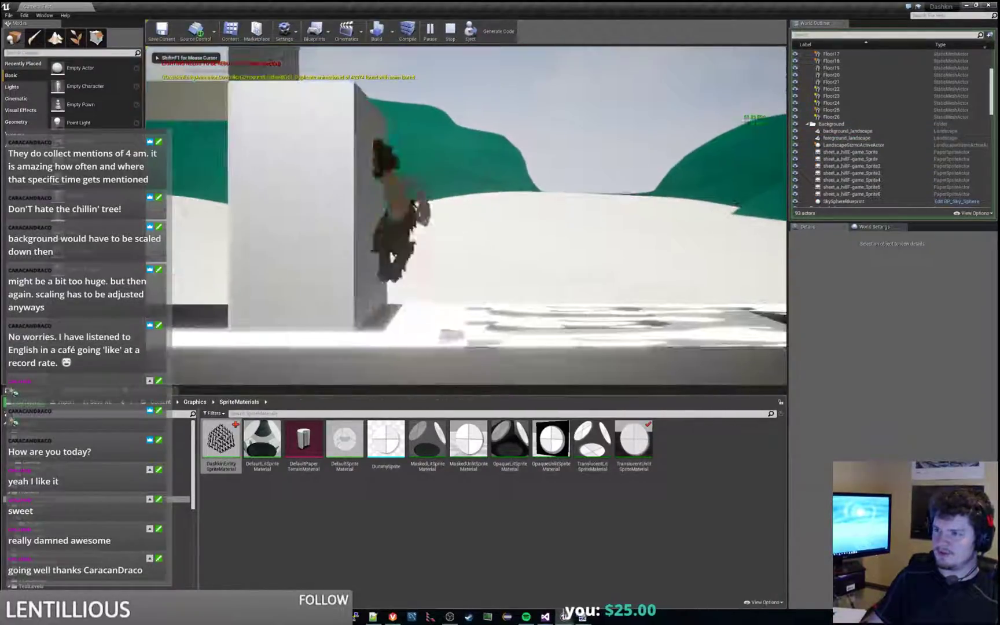
key(a)
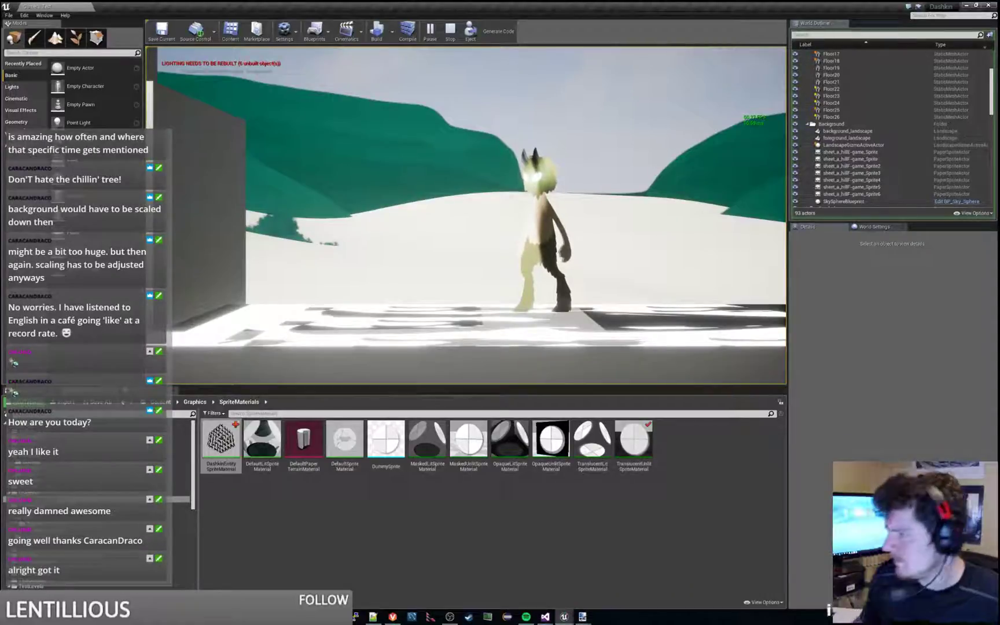
key(Escape)
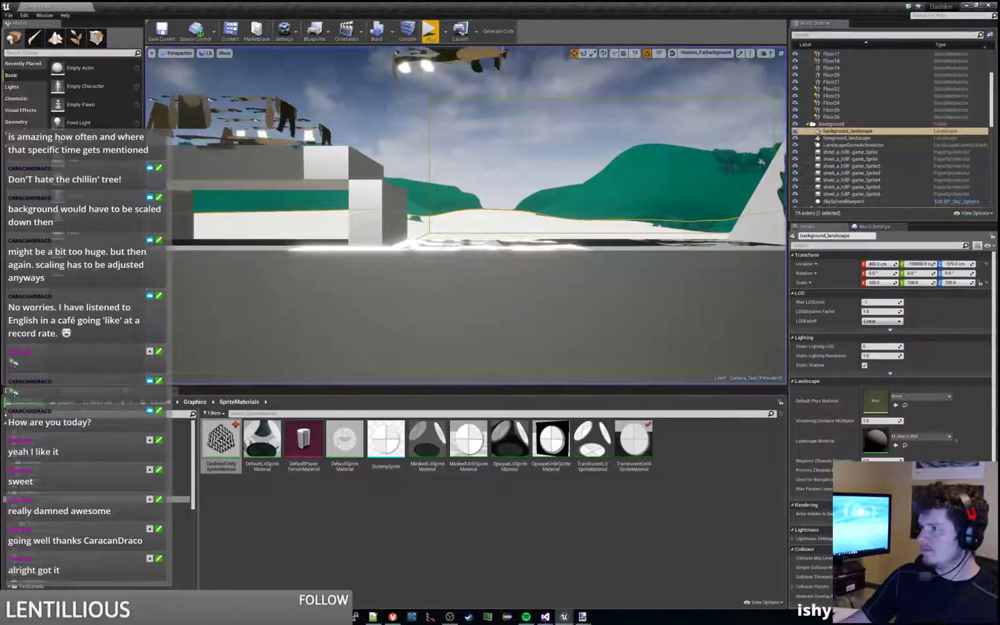
Put away the material editor and play-test Camera_Test again, zooming the game camera out around the character on the wooden structure.
drag(0, 4, 274, 5)
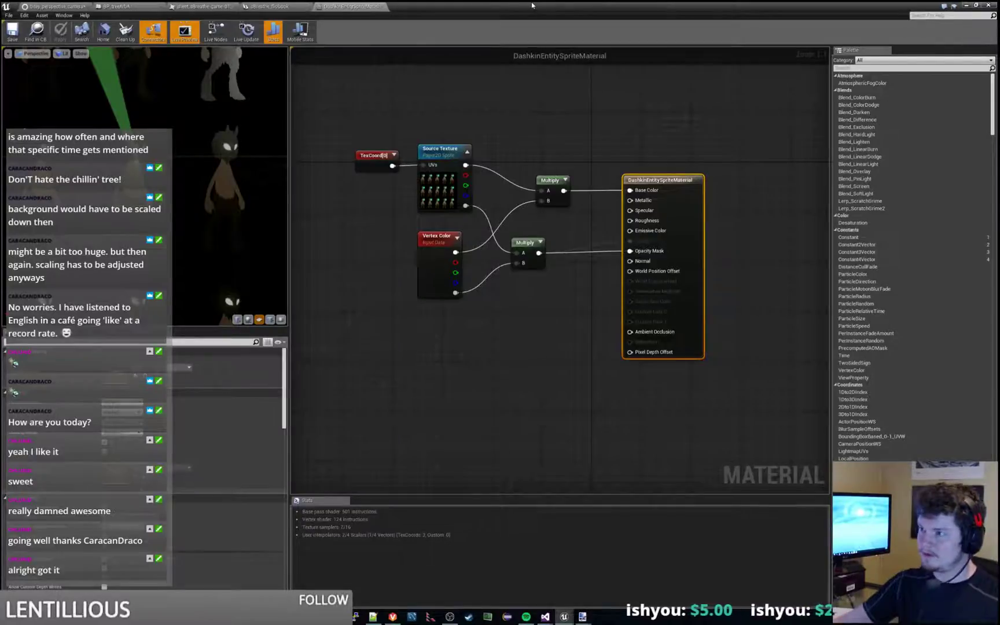
click(965, 5)
mouse_move(637, 196)
right_down()
mouse_move(636, 271)
mouse_move(631, 197)
right_up()
right_drag(538, 189, 538, 189)
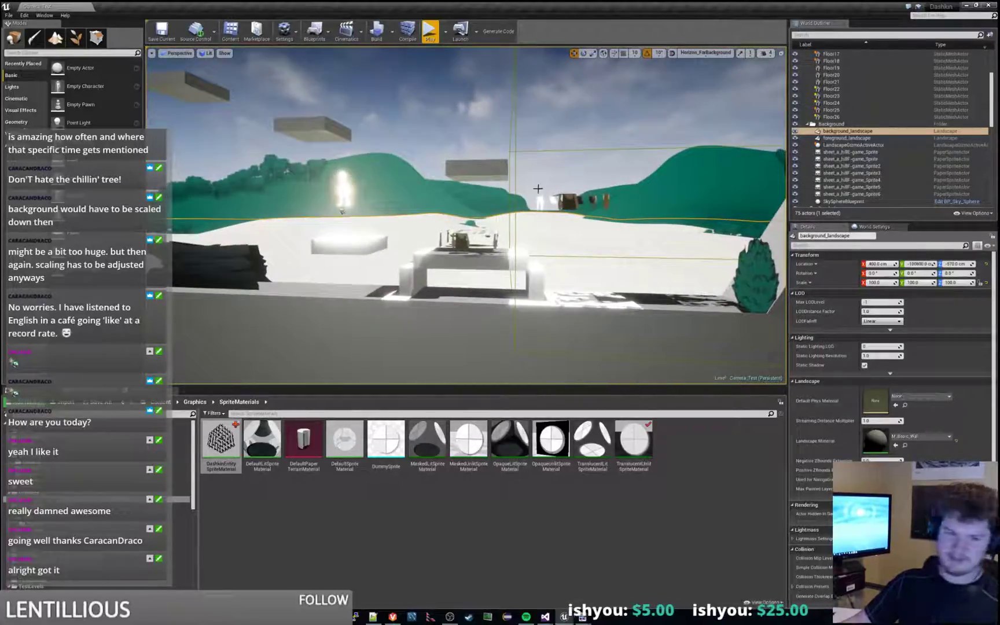
click(430, 31)
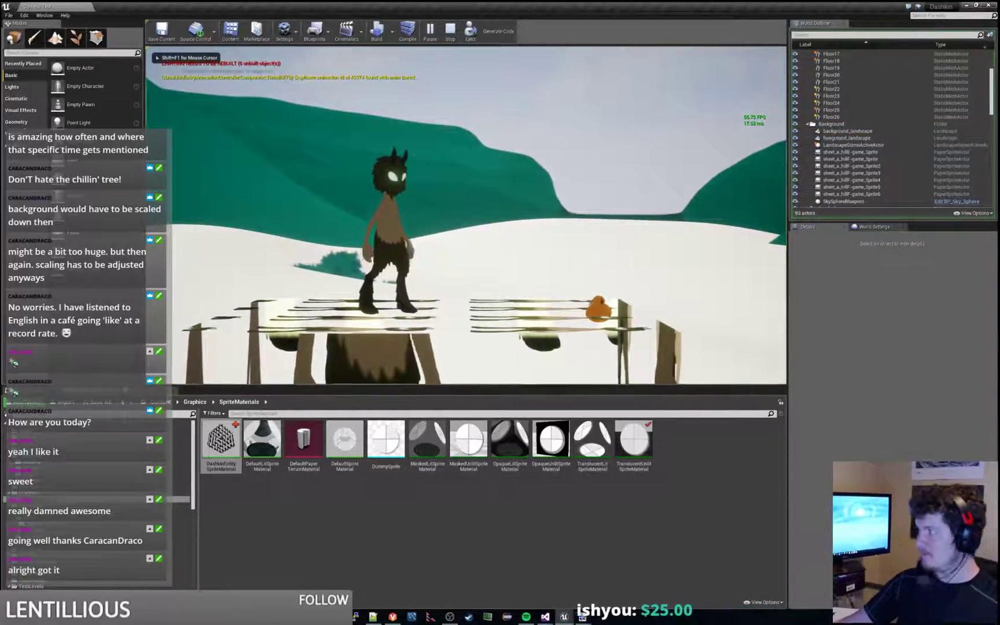
key(shift+F1)
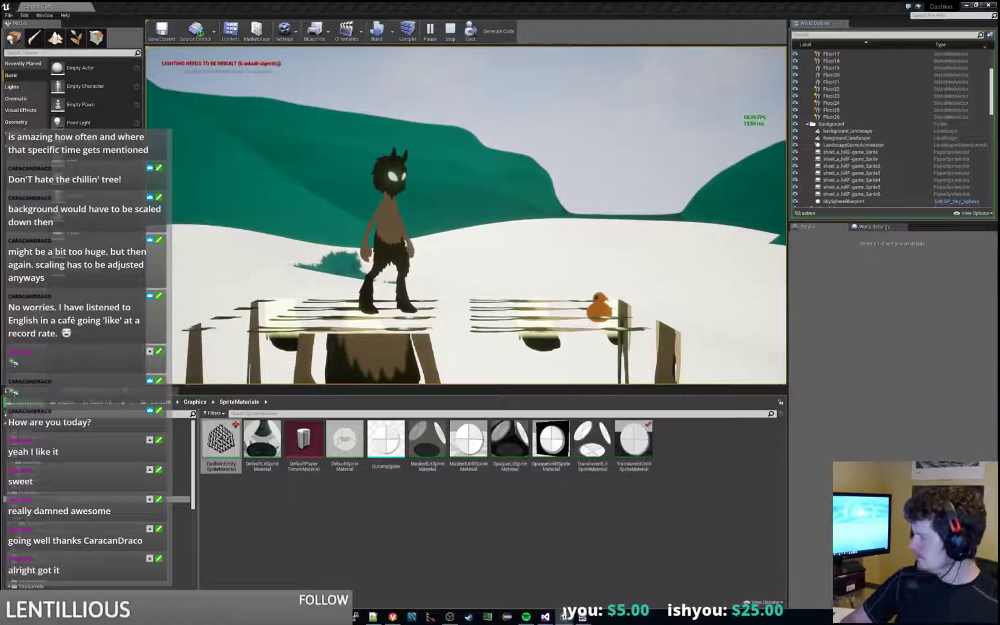
scroll(466, 215, down, 5)
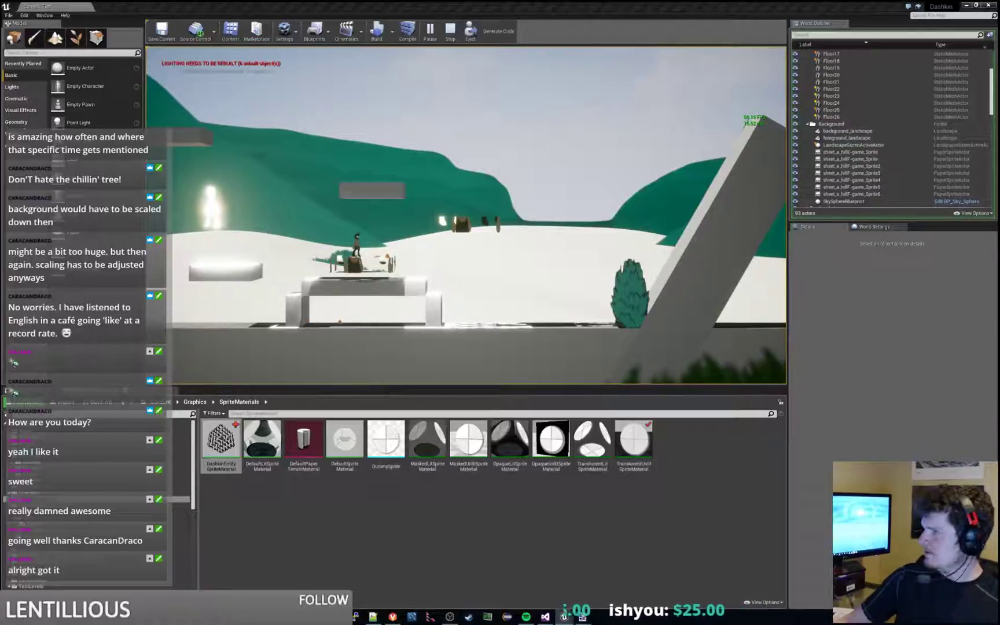
Run and jump the character from the ground by the stone platform to examine its lighting with the camera zoomed out.
click(551, 148)
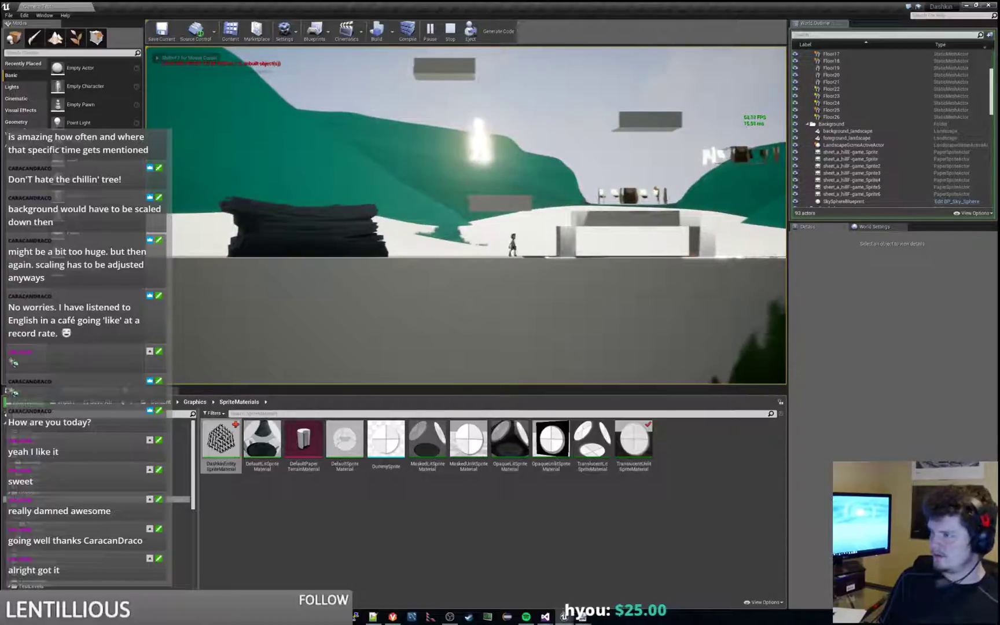
key(d)
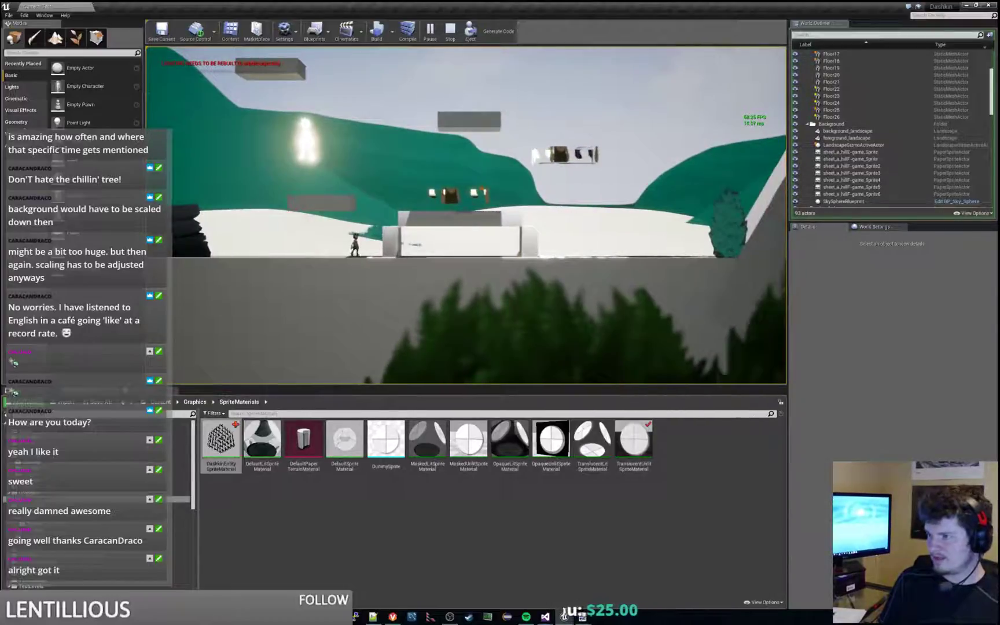
key(d)
key(space)
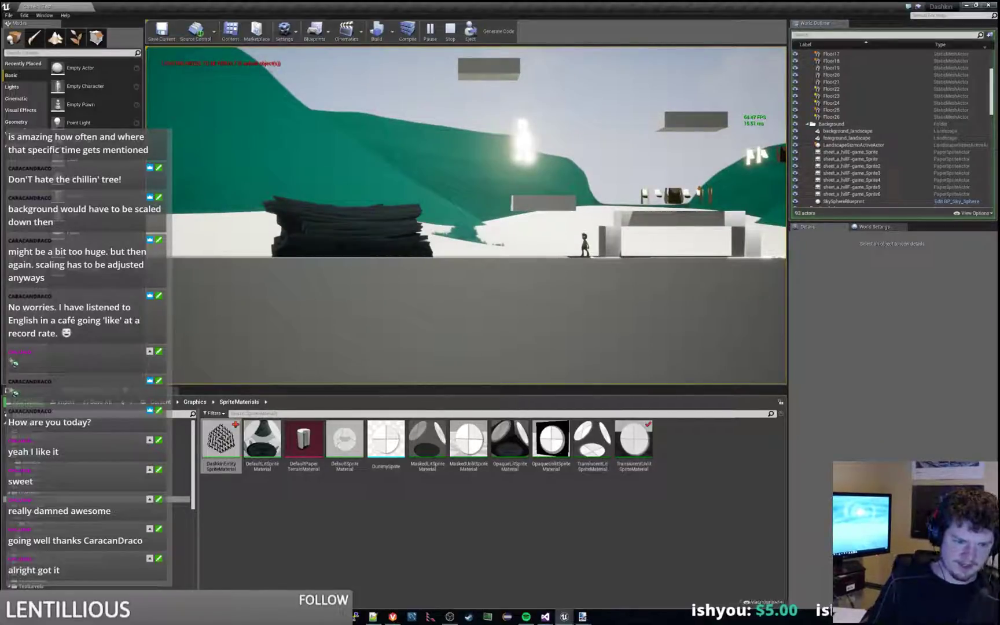
key(d)
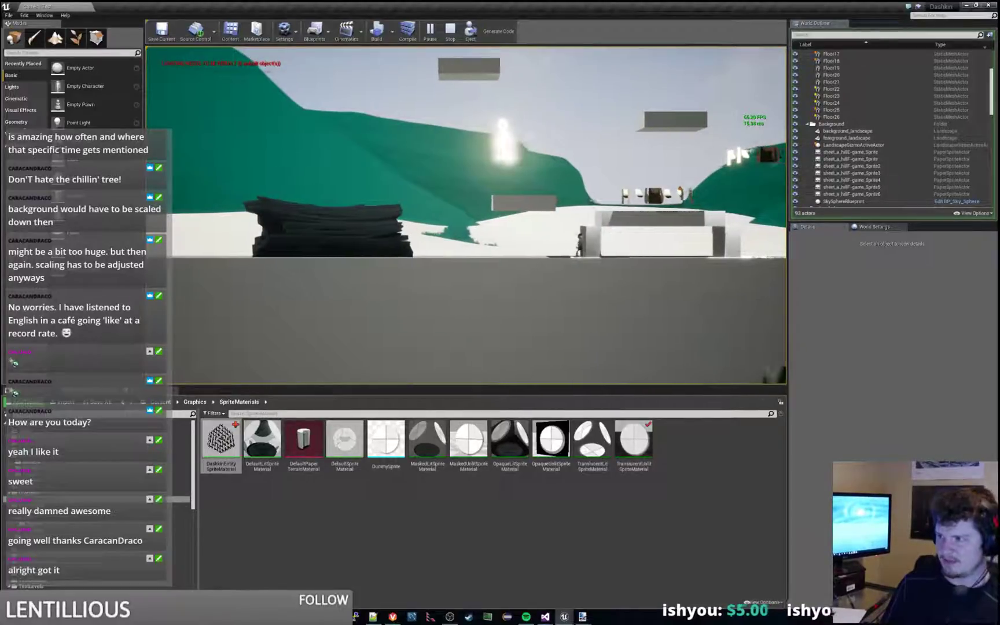
key(d)
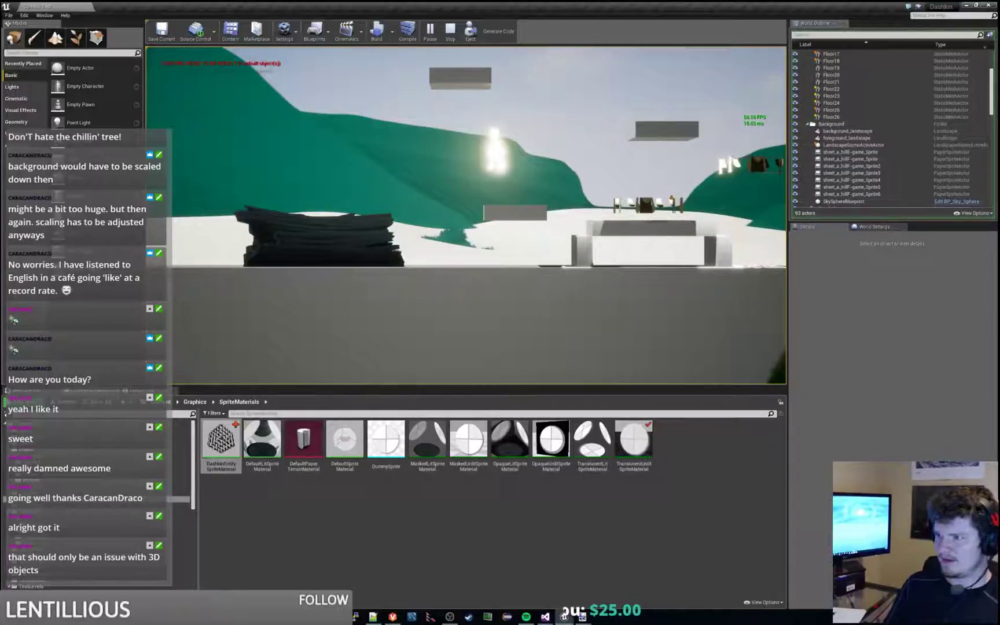
Run the character back along the ground to the dark log to examine its shading there.
key(a)
key(a)
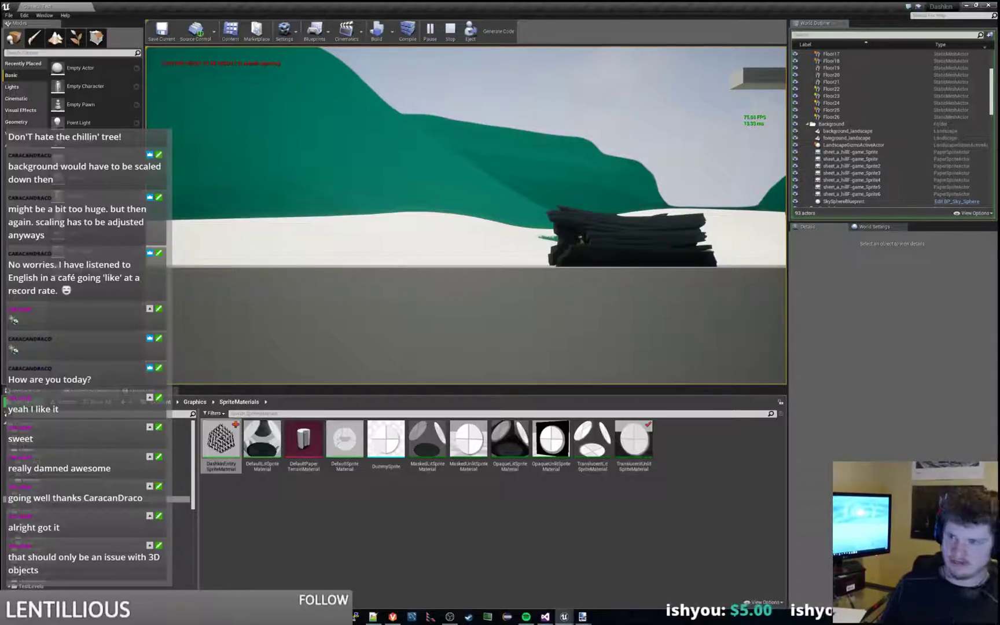
key(a)
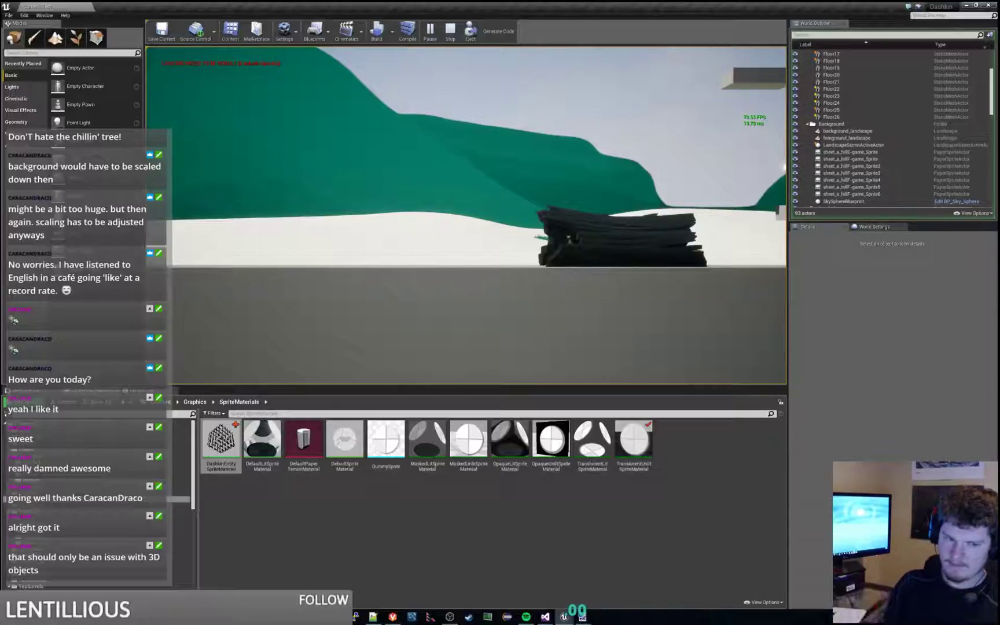
key(d)
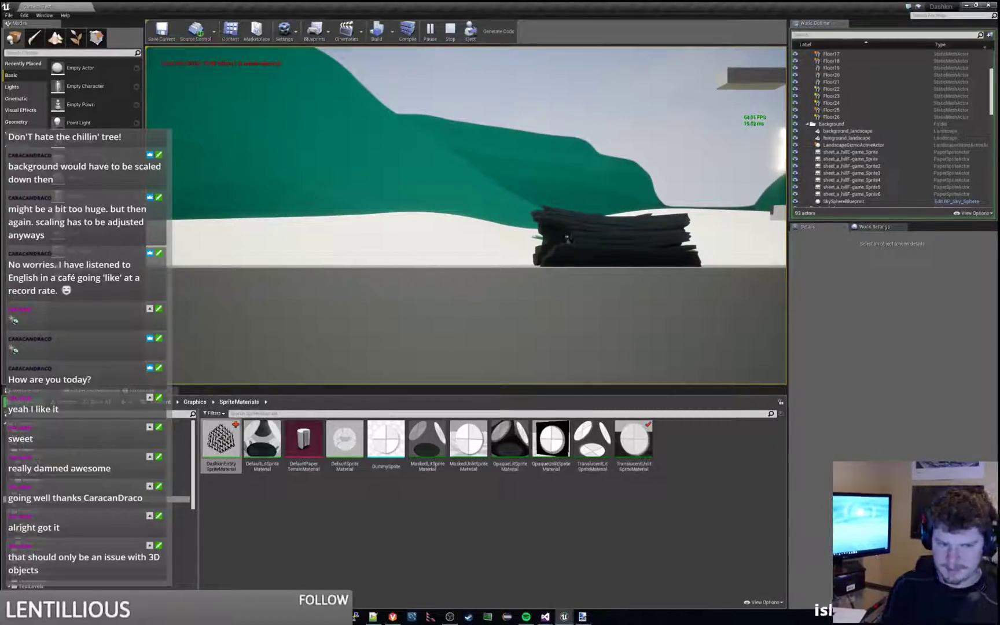
Take the character over the floating platforms and wooden structures to examine the lighting, and end the play session.
key(d)
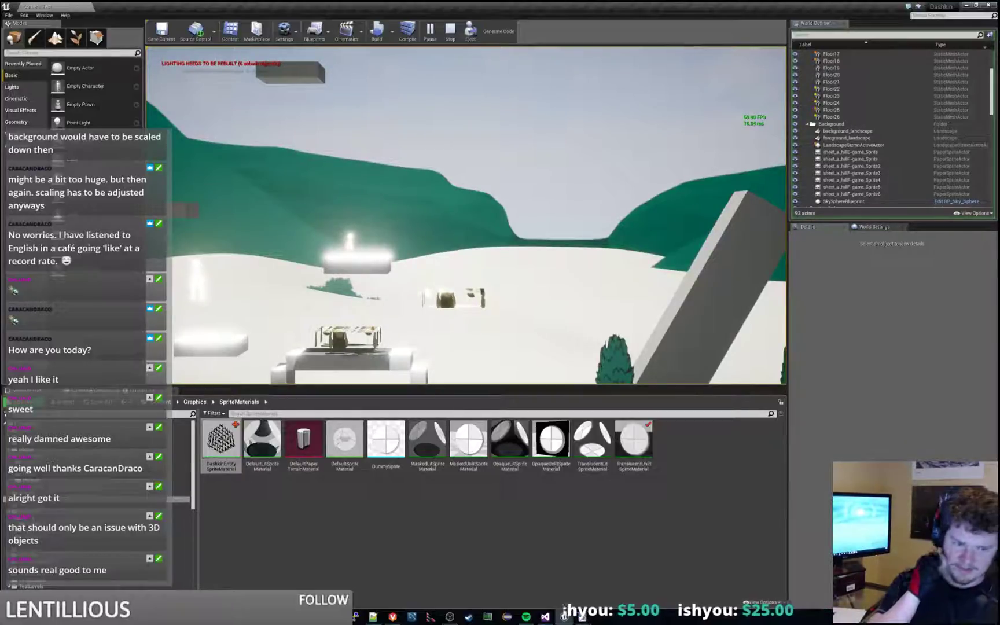
key(d)
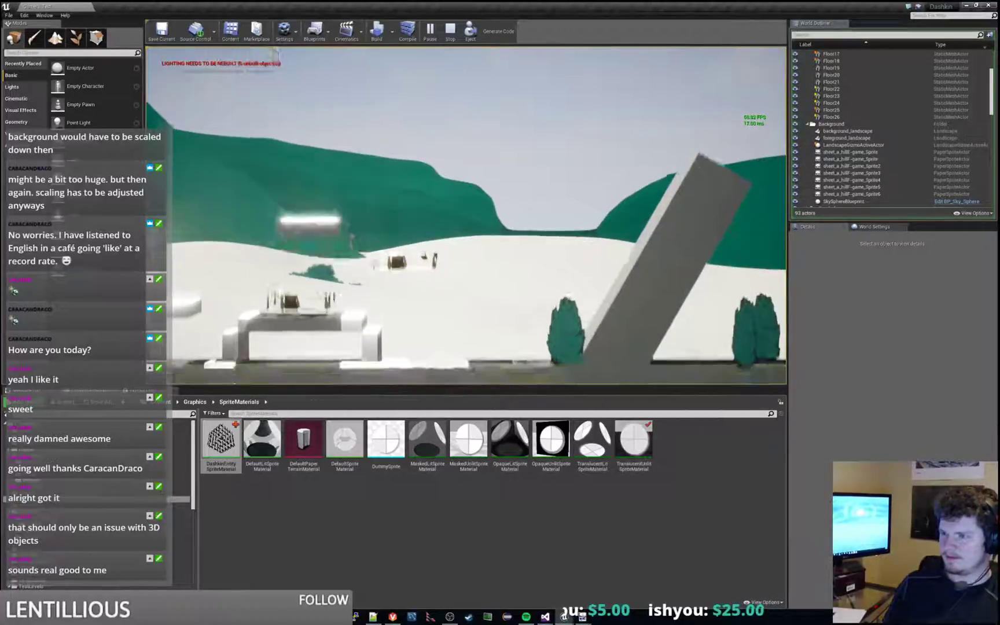
key(a)
key(a)
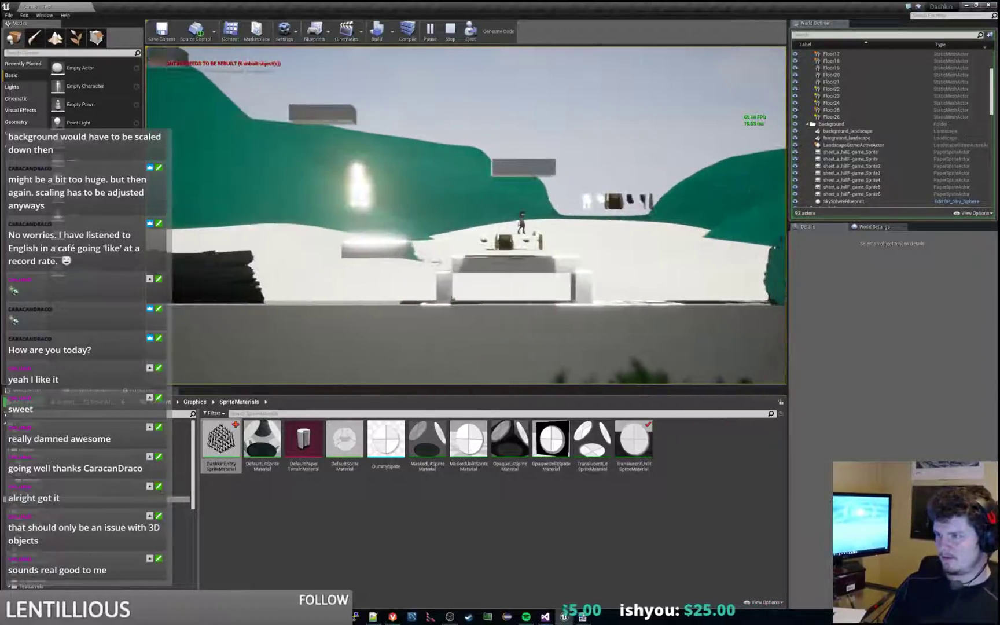
key(d)
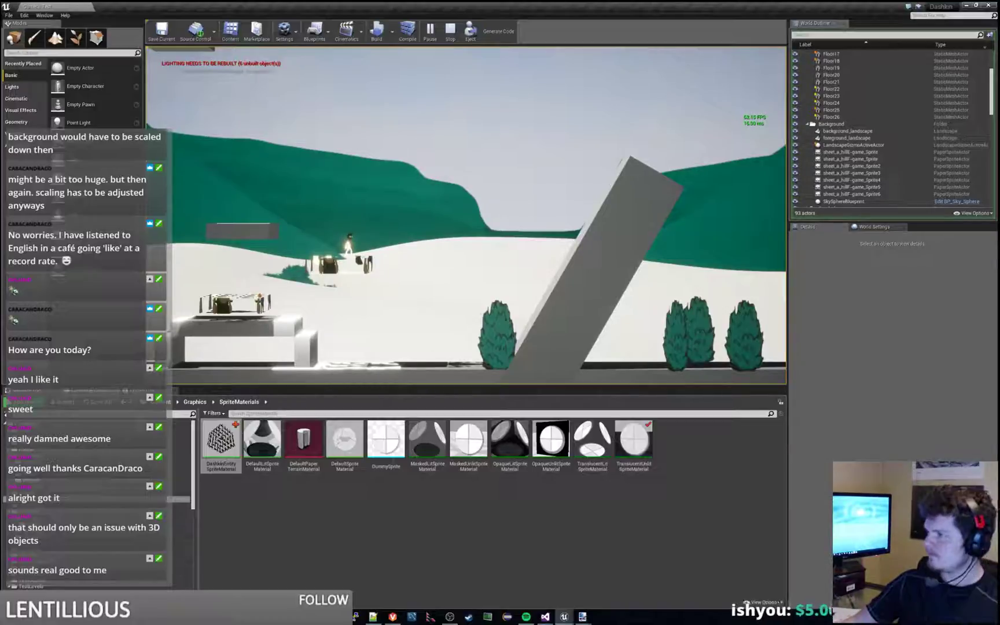
key(Escape)
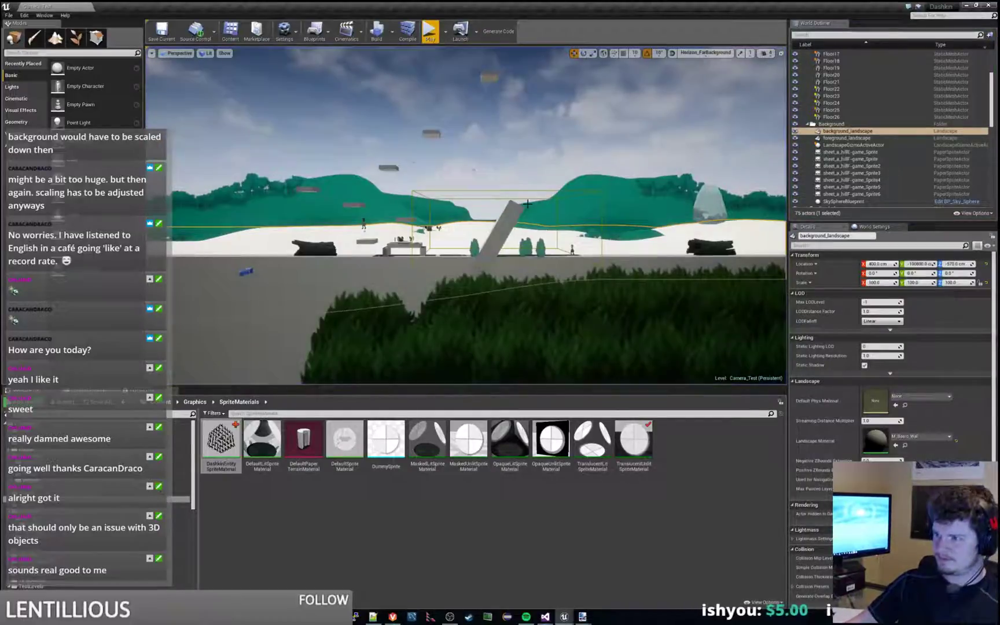
Open the BeautifulCorner_1705 level from the Prototype test levels, saving the modified camera data when switching.
right_drag(527, 204, 539, 240)
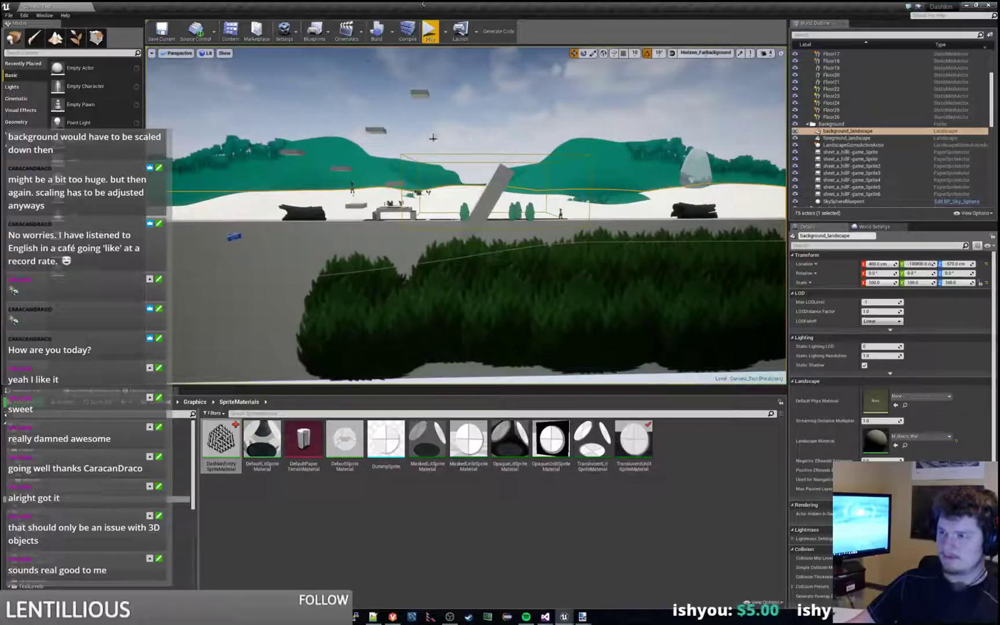
scroll(96, 544, down, 4)
click(54, 507)
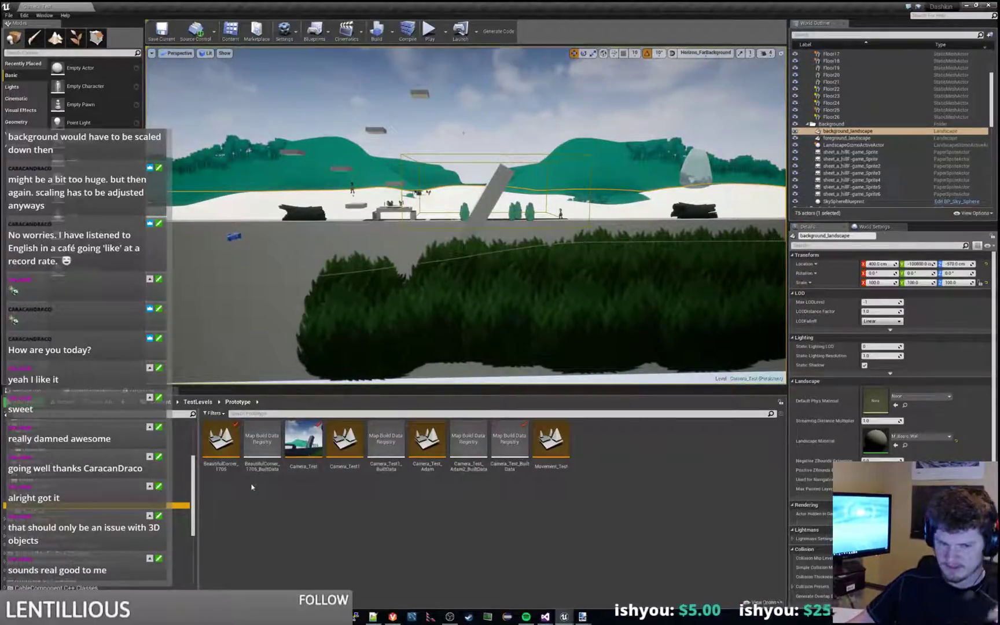
double_click(213, 445)
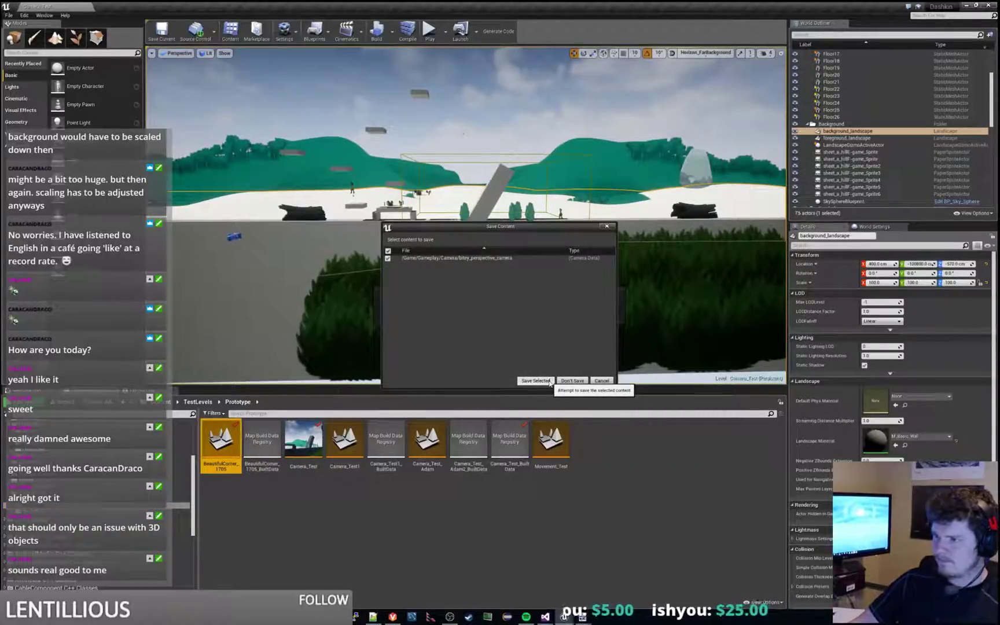
click(543, 383)
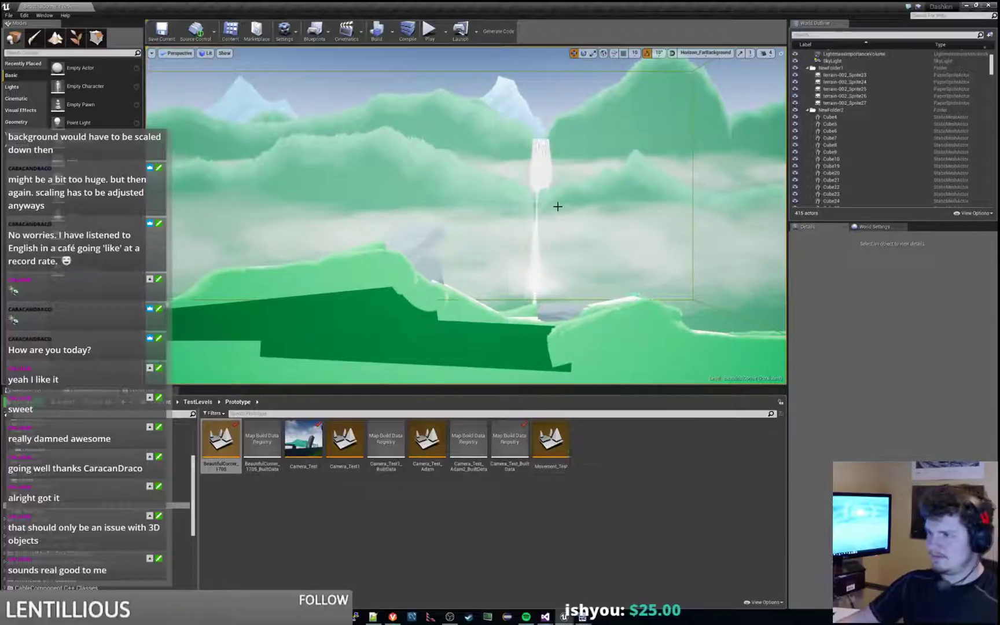
Raise the viewport camera speed and travel along the terrain to examine the big tree above the bright spotlight patch.
right_drag(557, 206, 227, 228)
key(w)
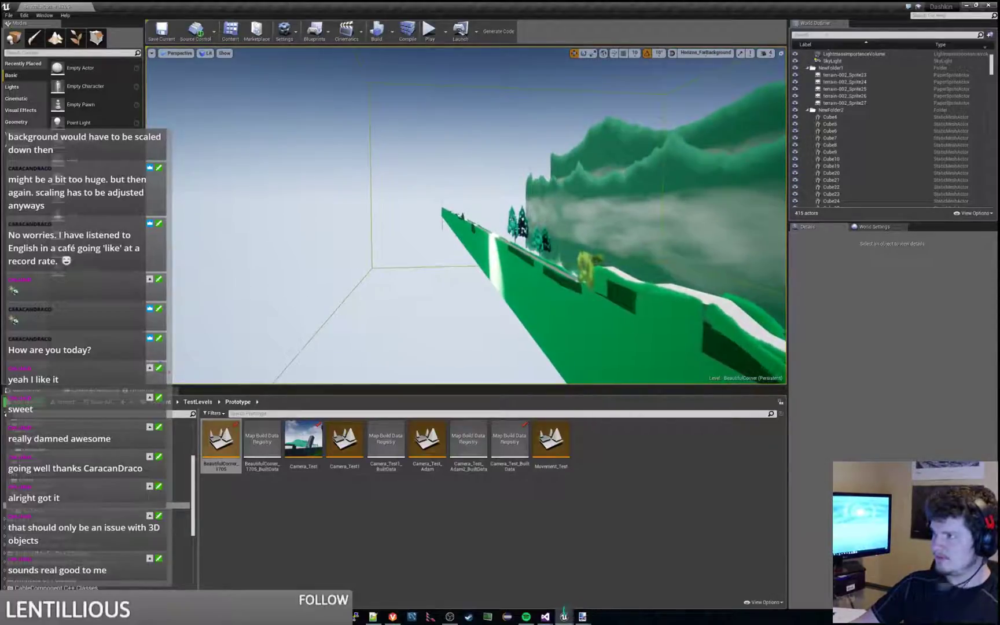
click(766, 54)
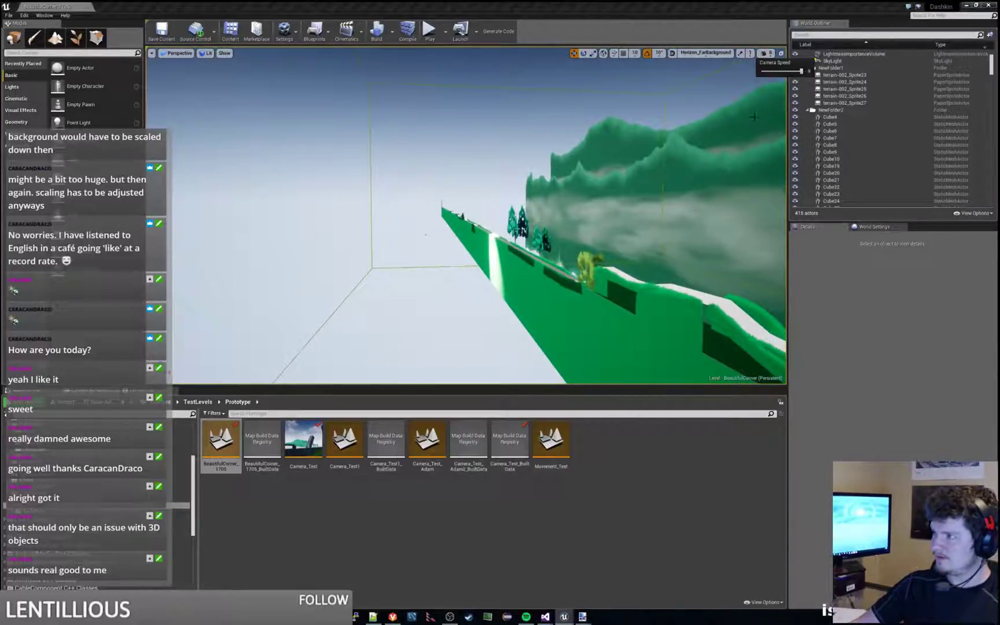
key(w)
right_drag(754, 117, 874, 133)
key(s)
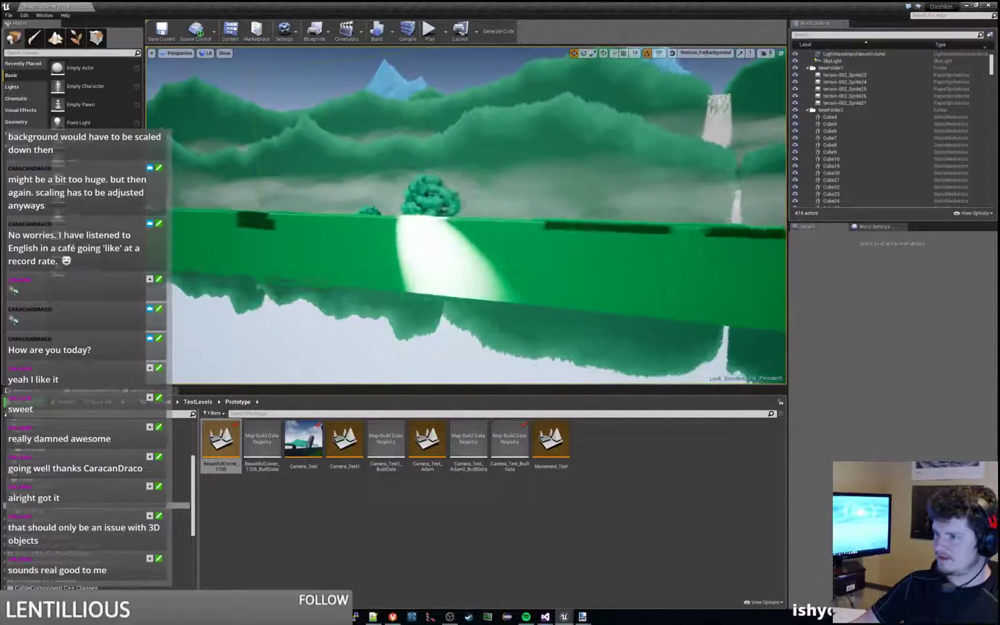
mouse_move(495, 235)
right_down()
mouse_move(512, 238)
mouse_move(504, 237)
right_up()
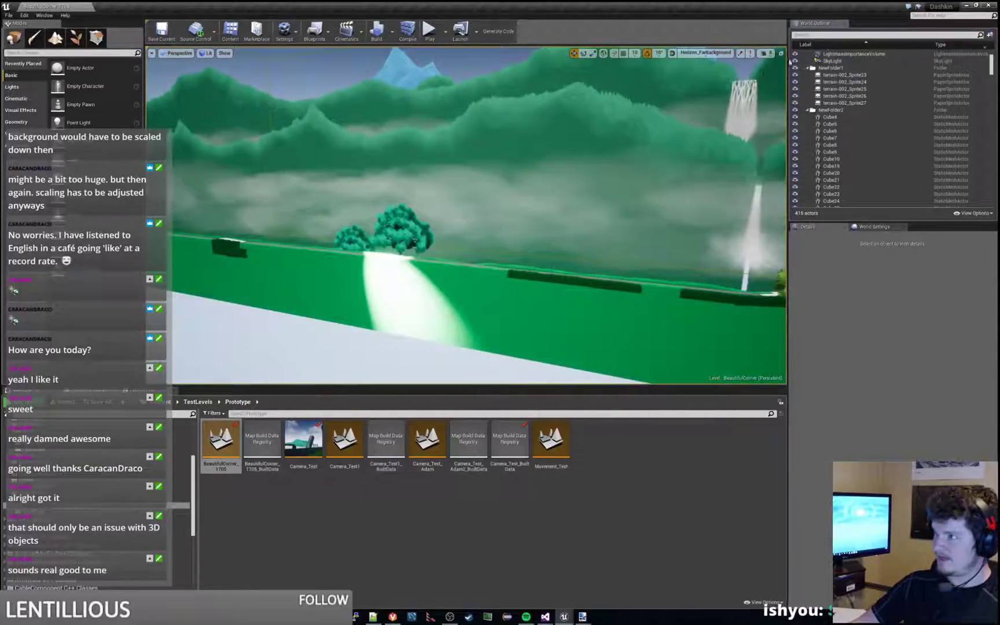
Lower the viewport camera speed, then select BP_treeArbA and frame it up close.
click(766, 53)
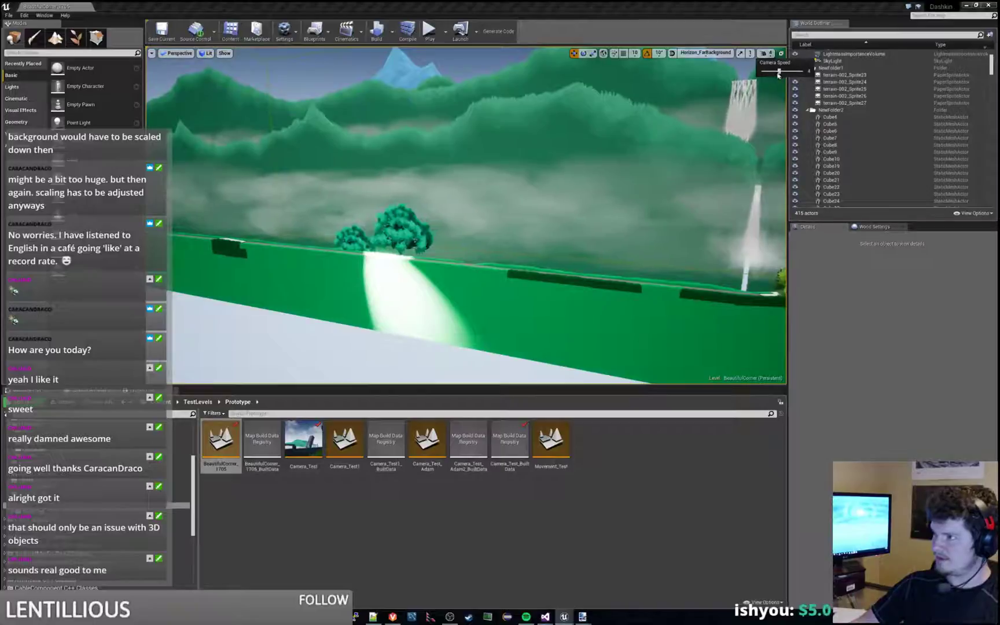
click(510, 191)
mouse_move(509, 191)
right_down()
mouse_move(509, 223)
mouse_move(535, 202)
mouse_move(523, 205)
right_up()
click(402, 211)
key(f)
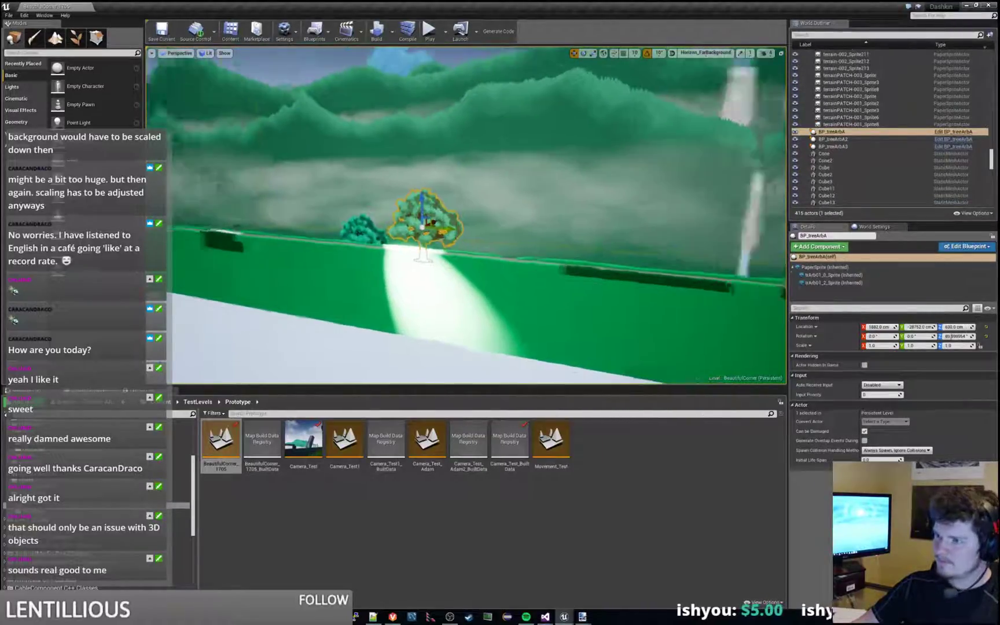
mouse_move(402, 211)
right_down()
mouse_move(480, 209)
mouse_move(480, 218)
mouse_move(489, 209)
mouse_move(417, 188)
mouse_move(446, 189)
mouse_move(405, 192)
right_up()
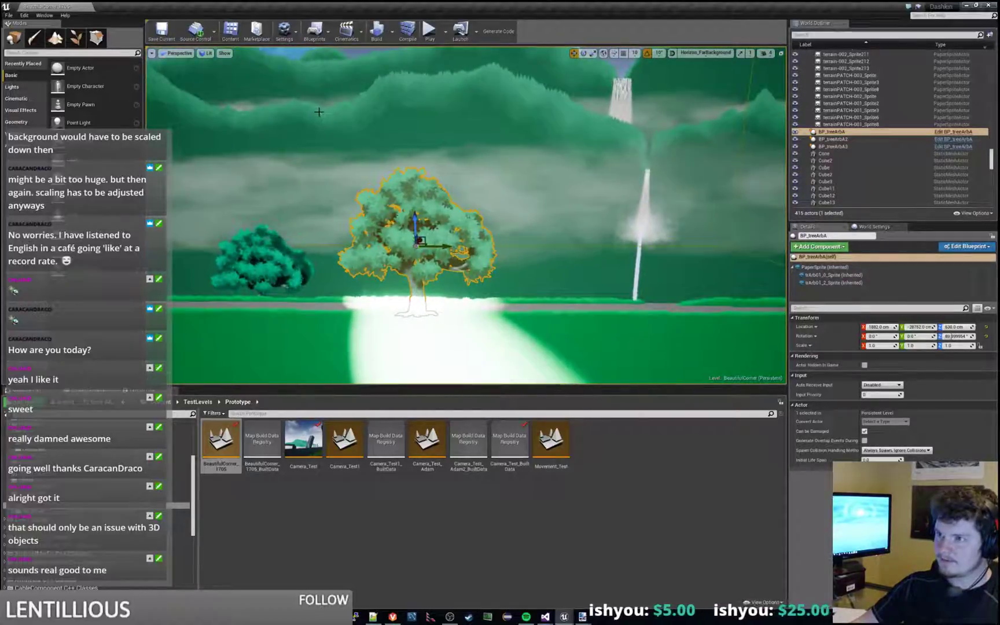
Bring BP_treeArbA closer to the ground strip and raise it, to about X 1403 and Z 1056 cm.
click(319, 112)
click(319, 113)
right_drag(319, 113, 661, 207)
key(w)
key(a)
key(a)
click(422, 194)
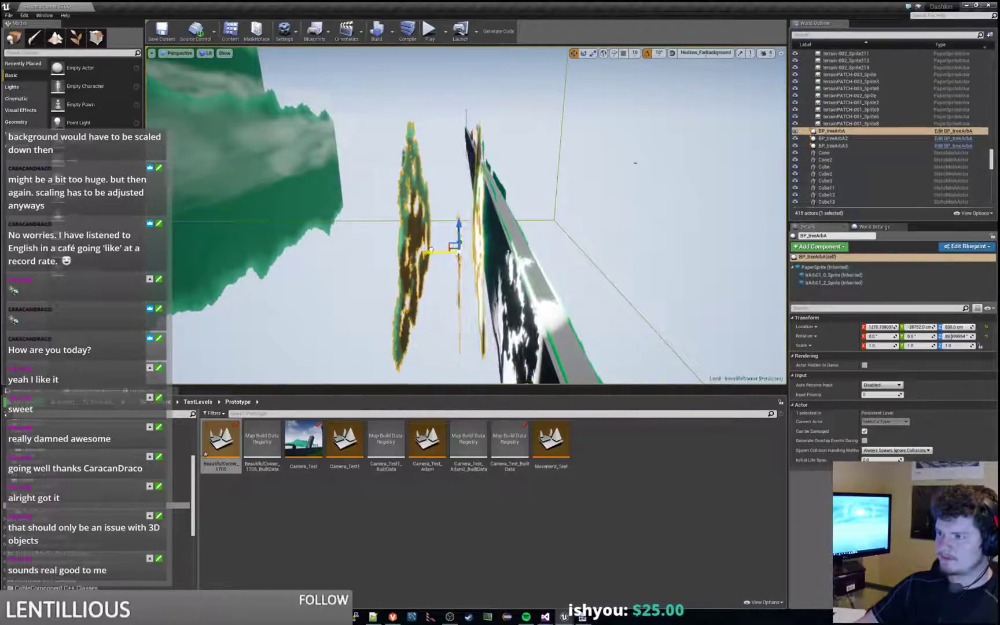
key(d)
right_drag(441, 247, 324, 289)
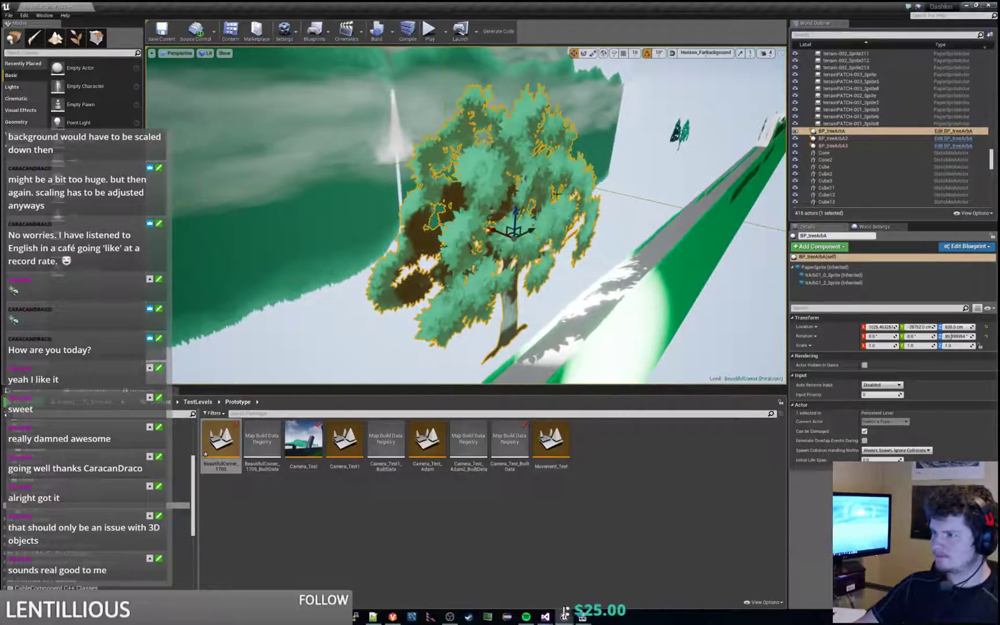
drag(513, 209, 461, 194)
right_drag(460, 195, 399, 159)
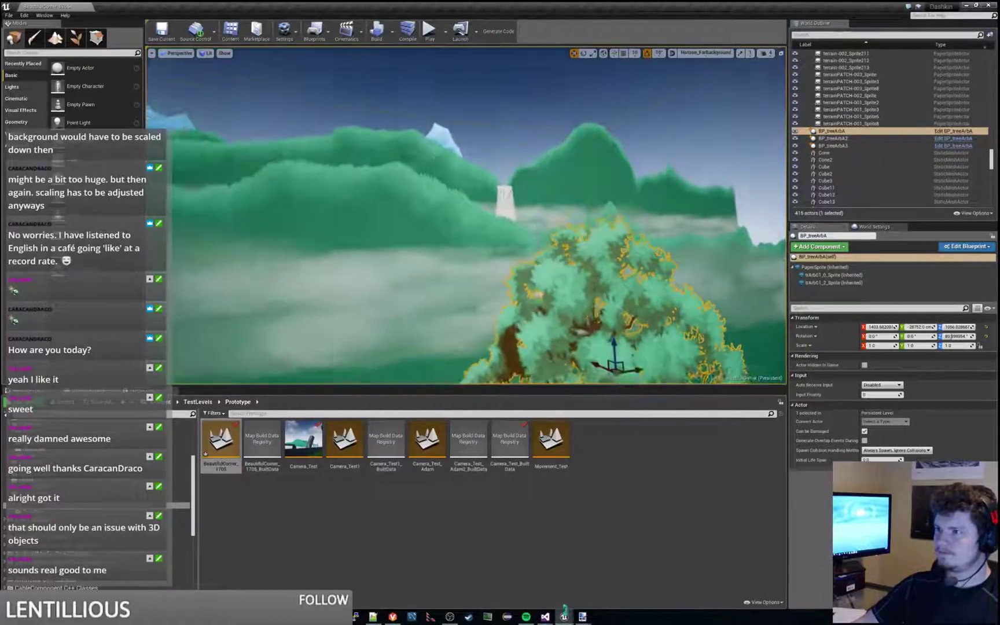
Select the SpotLight above the trees, rotate it by -30°, and shift it towards the ground strip to about X 1588 cm.
click(419, 157)
alt+drag(419, 157, 587, 117)
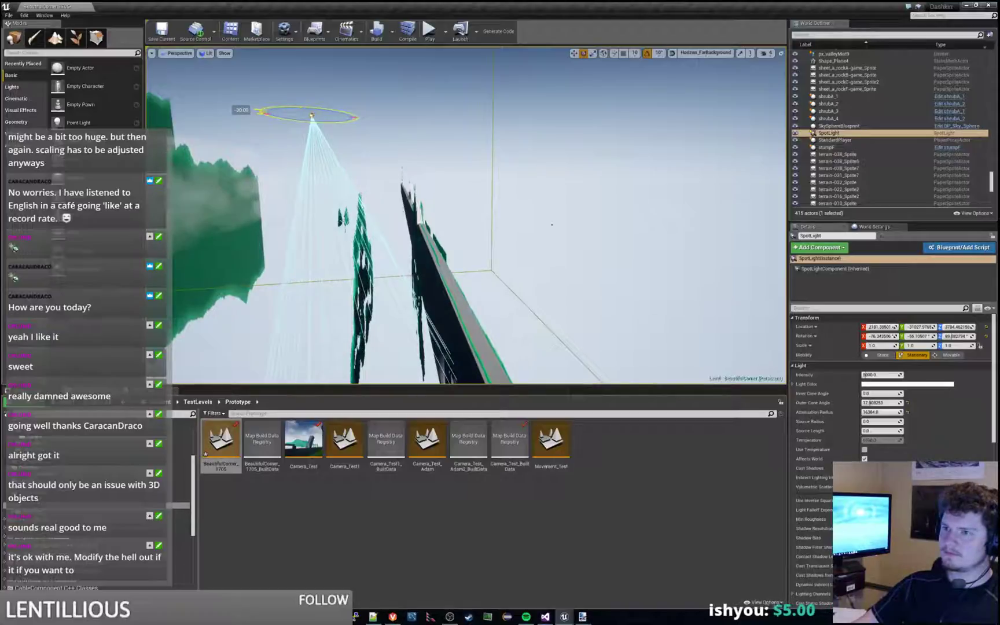
click(573, 52)
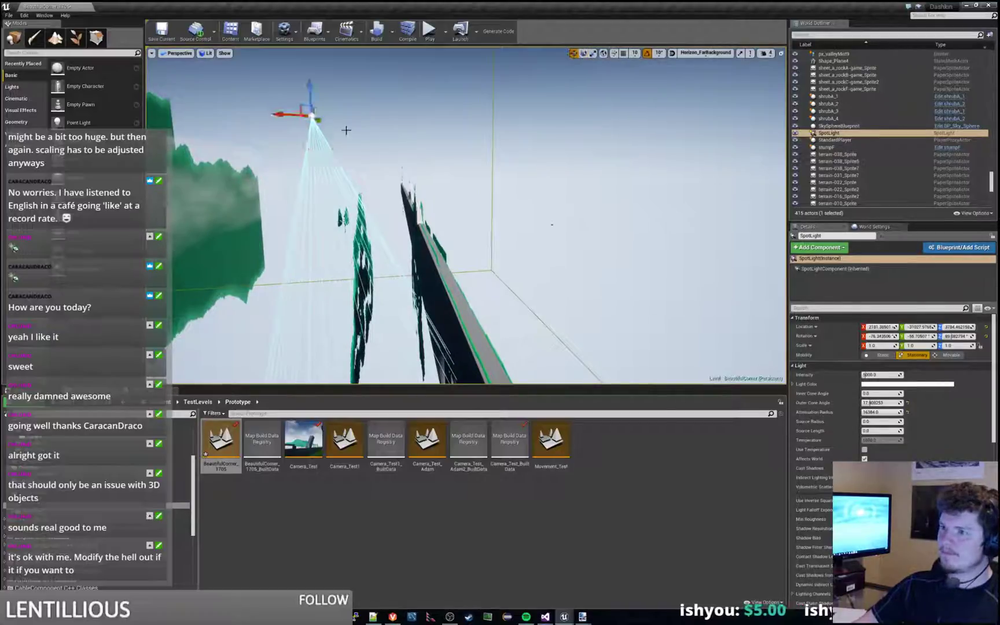
drag(275, 115, 351, 117)
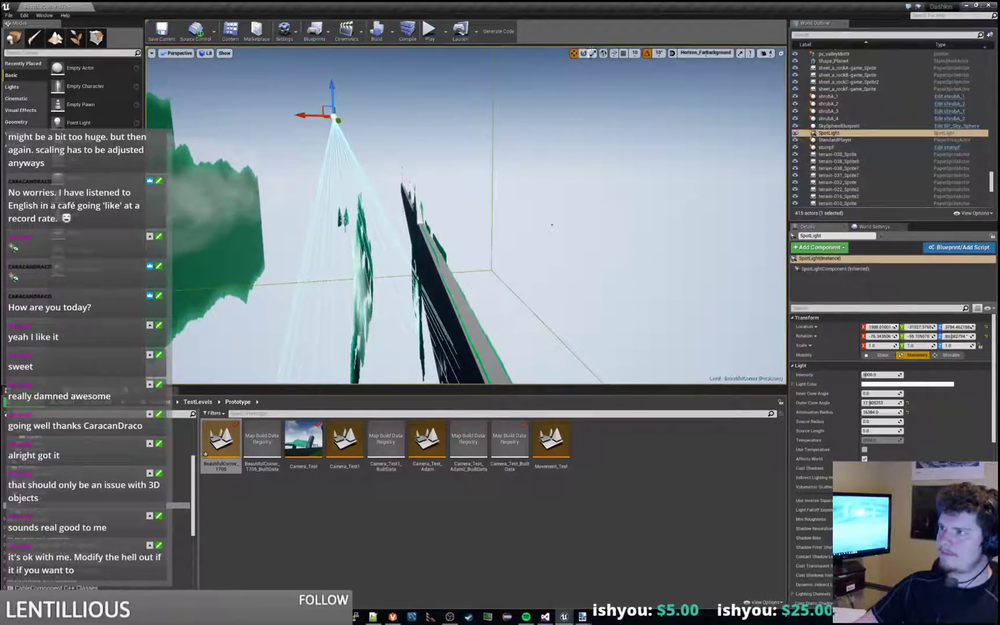
Turn the SpotLight towards the ground strip, to a Z rotation of about 130°, and check the light on the tree.
drag(371, 117, 356, 122)
drag(288, 120, 296, 121)
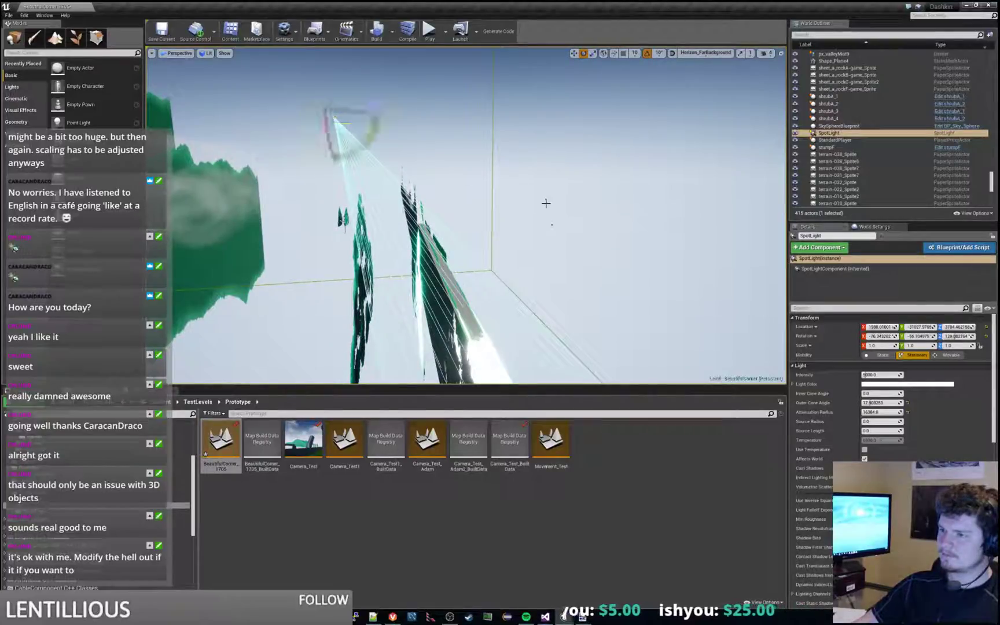
right_drag(546, 203, 353, 246)
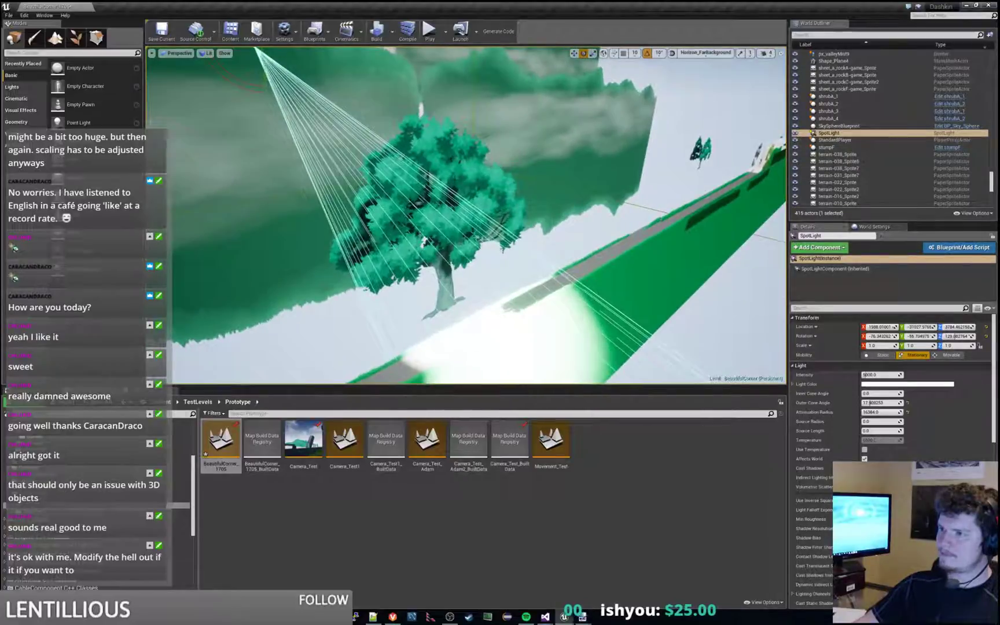
Reposition BP_treeArbA within the spotlight area to about Y -30016 and Z 1399 cm.
click(456, 179)
click(446, 185)
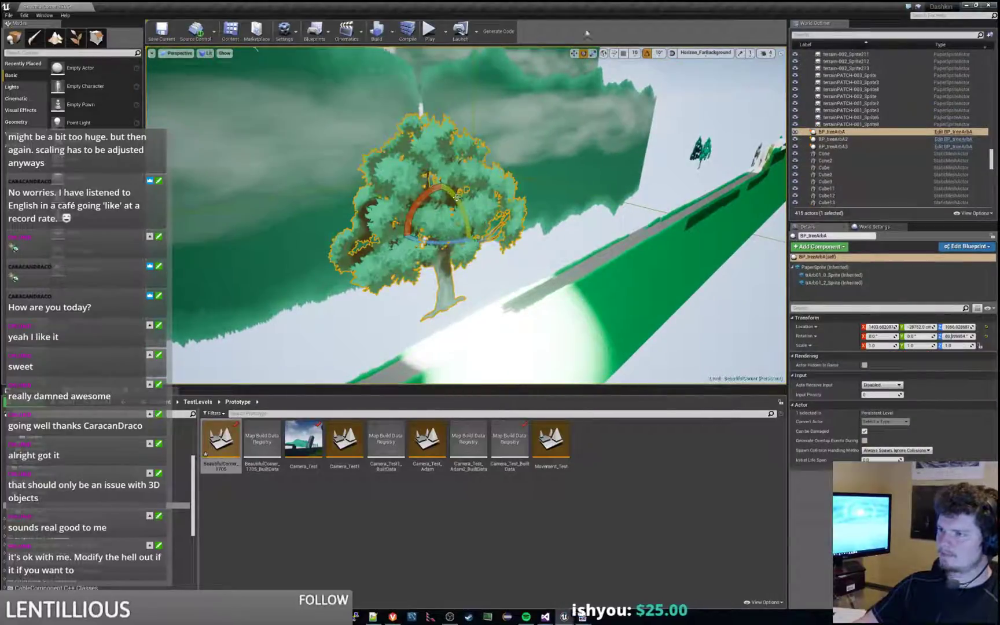
key(w)
drag(448, 215, 379, 212)
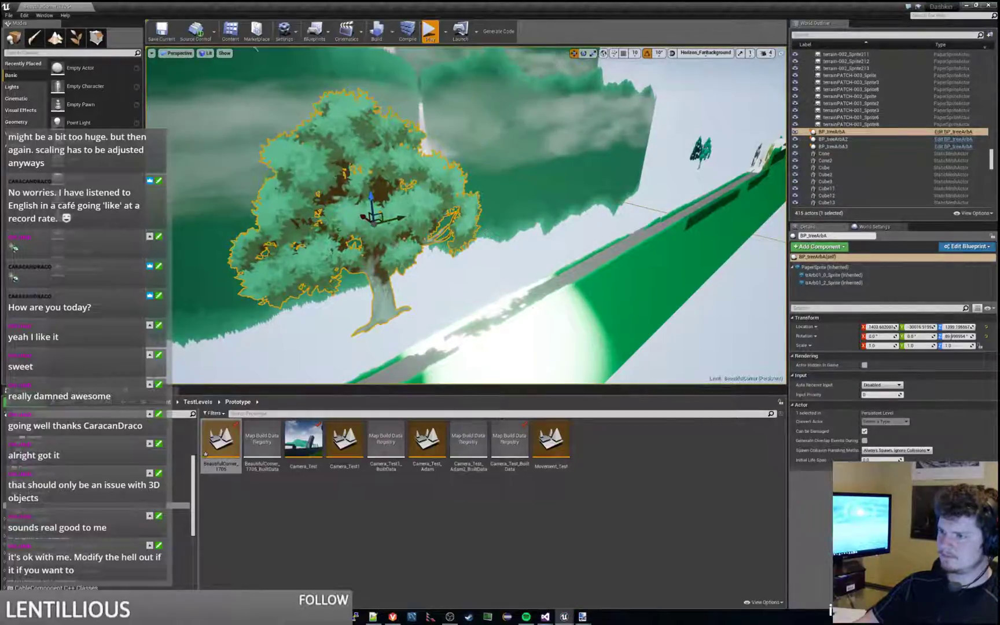
Play-test the level, running the character to the spotlit tree to examine its lighting, and end the session.
click(429, 32)
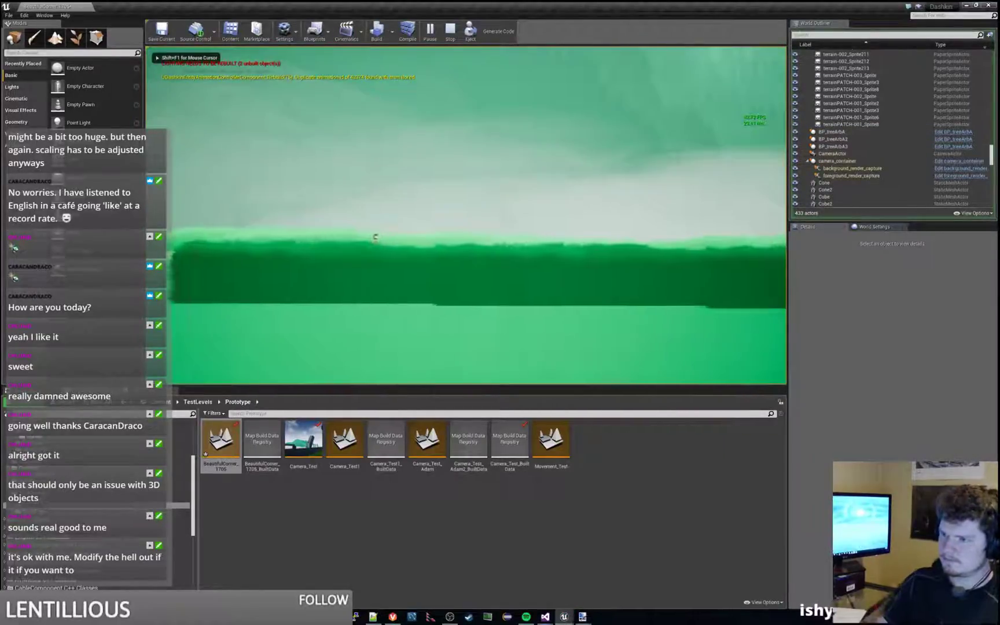
key(a)
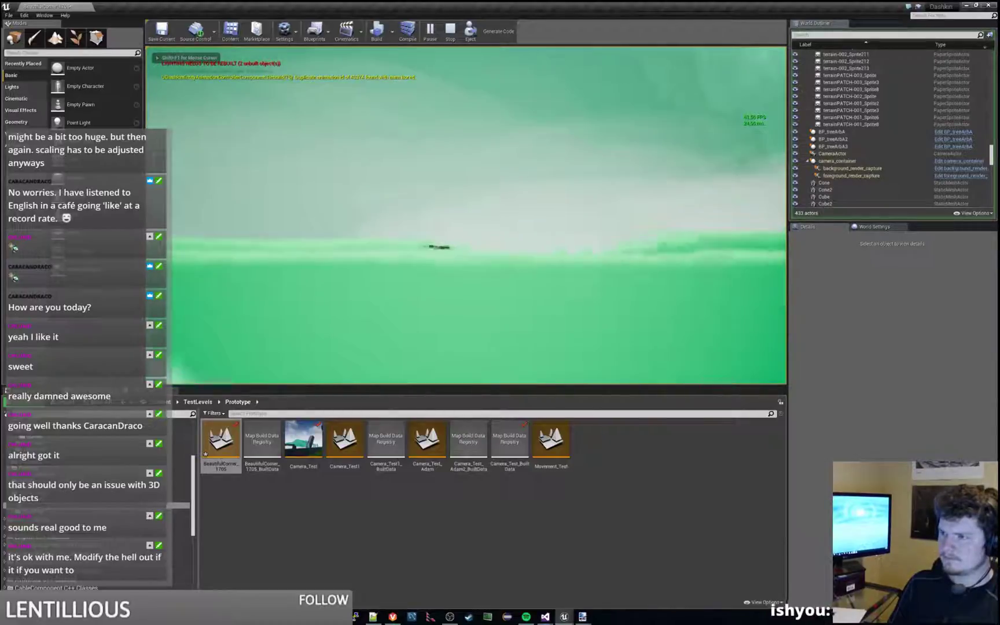
key(a)
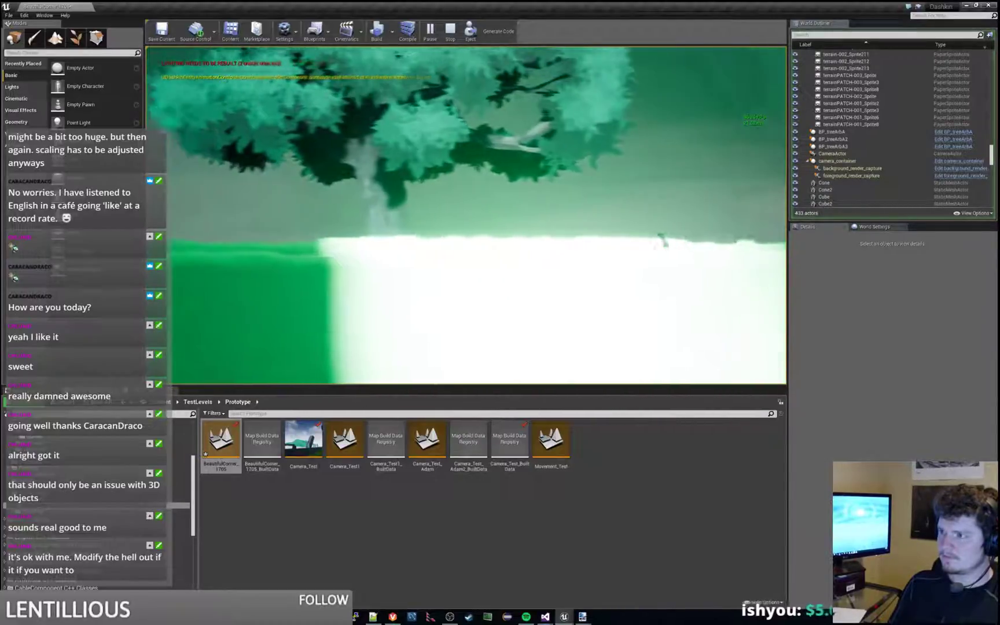
key(a)
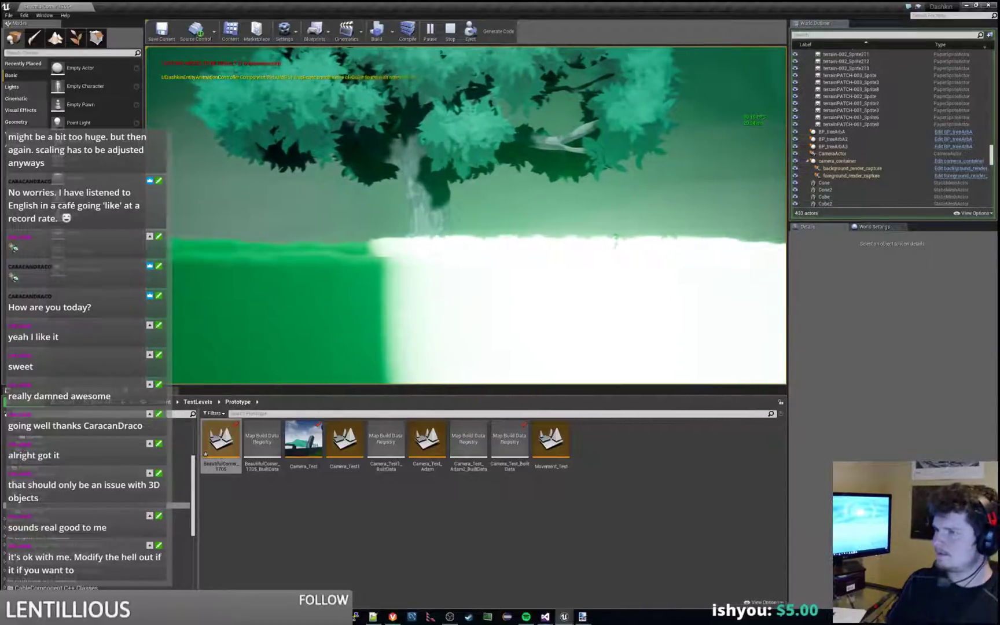
key(Escape)
Find the StandardPlayer actor in the level and inspect its player settings and camera preview.
scroll(937, 161, down, 5)
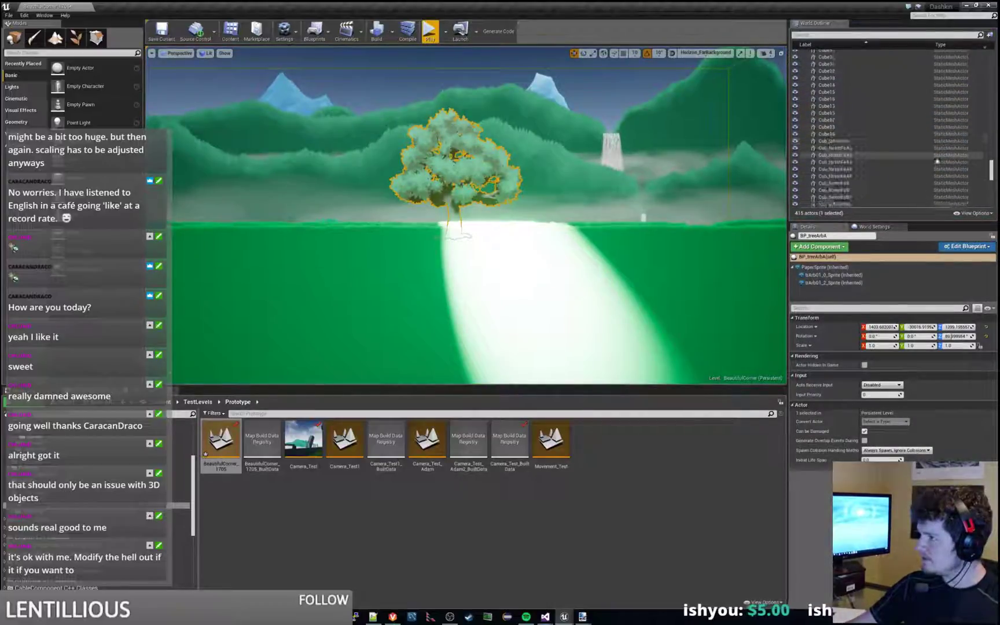
scroll(936, 160, down, 5)
scroll(863, 114, down, 5)
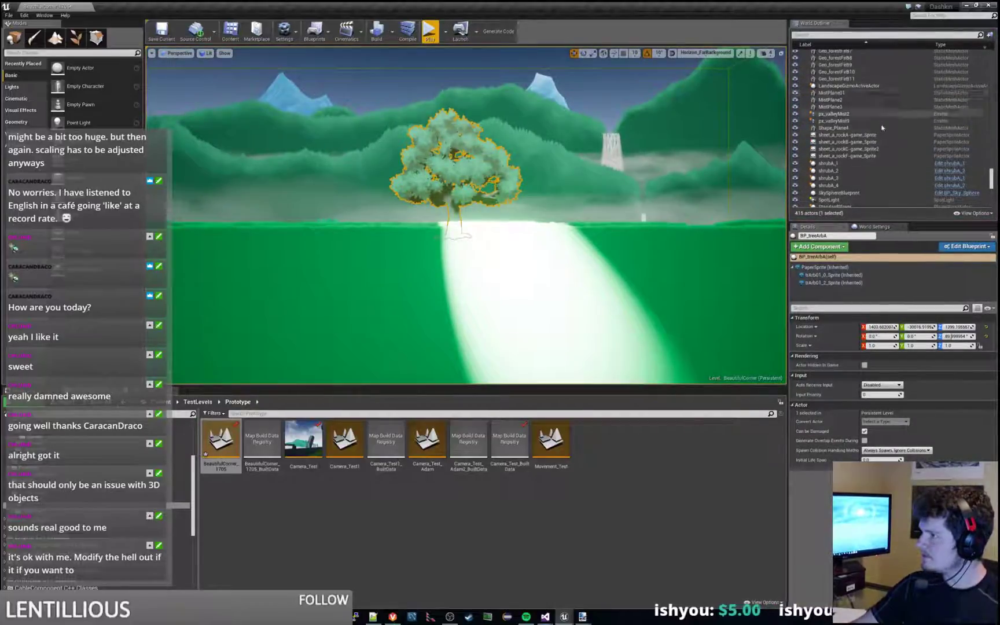
scroll(882, 127, down, 3)
click(872, 158)
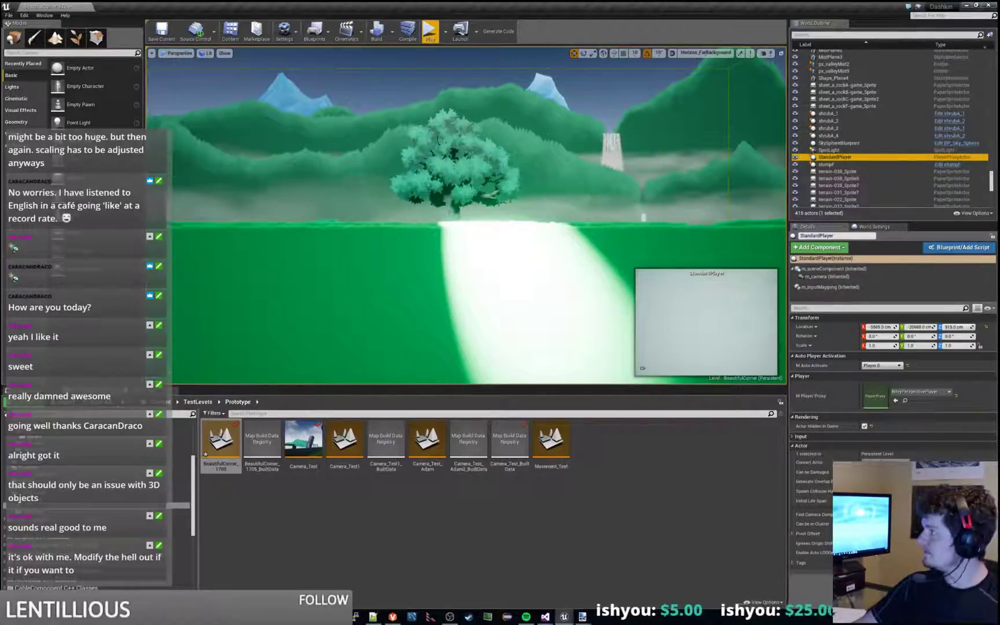
click(553, 231)
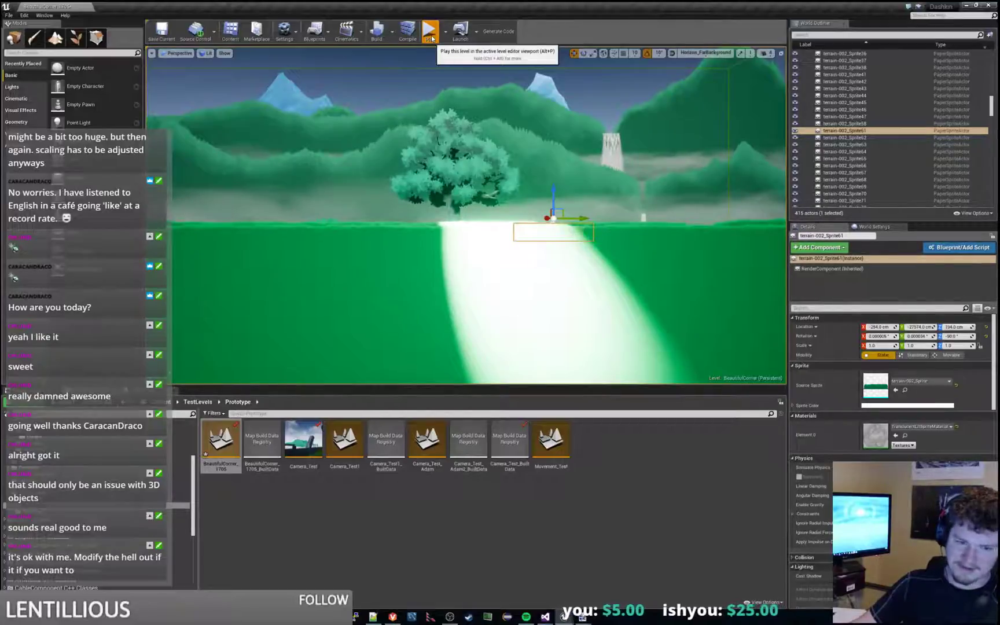
Play-test BeautifulCorner_1705 again, running and jumping the character around the bright ground beneath the tree, and end the session.
key(alt+p)
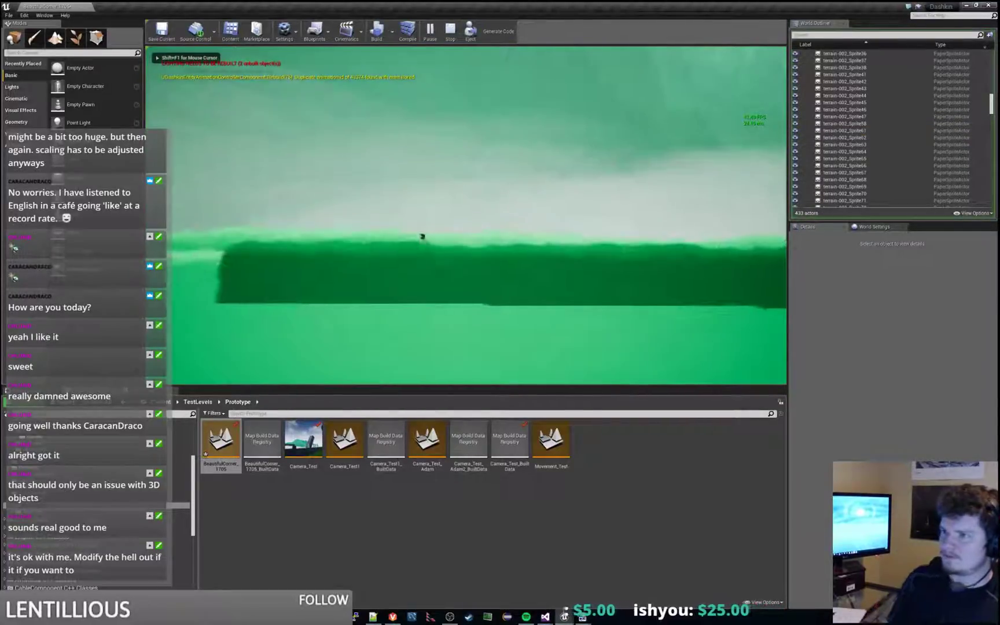
key(a)
key(space)
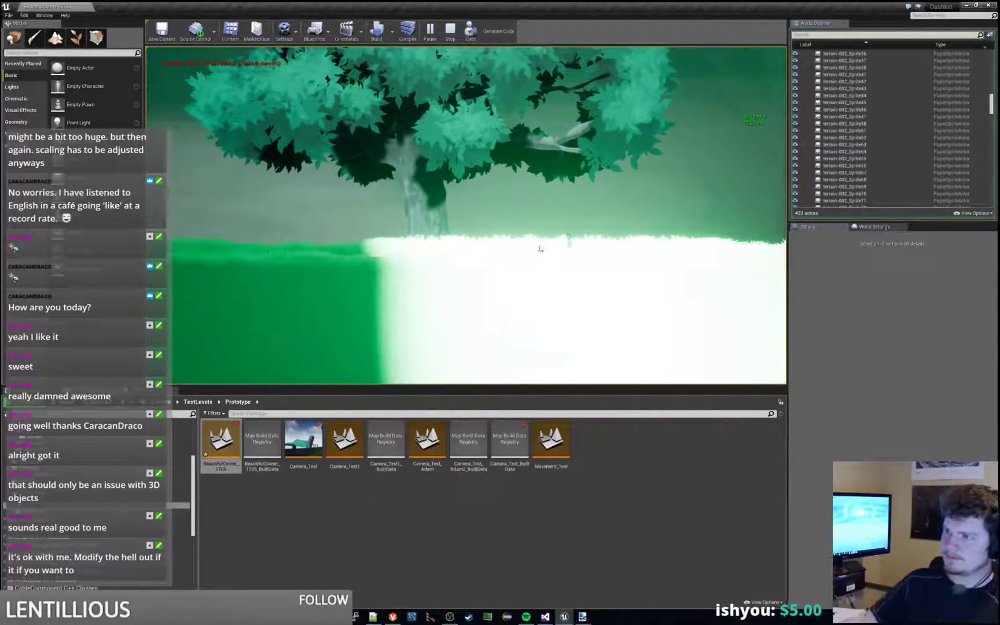
key(Escape)
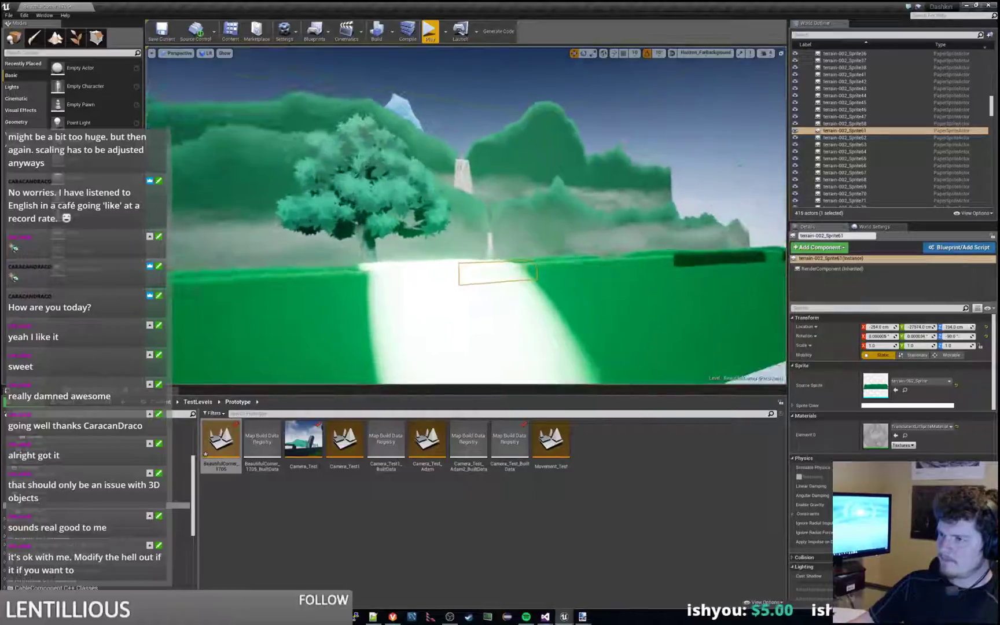
Open the Camera_Test level, saving BeautifulCorner_1705 when switching, and select the small Floor17 piece near the stone platform.
right_drag(462, 281, 462, 281)
key(a)
double_click(295, 438)
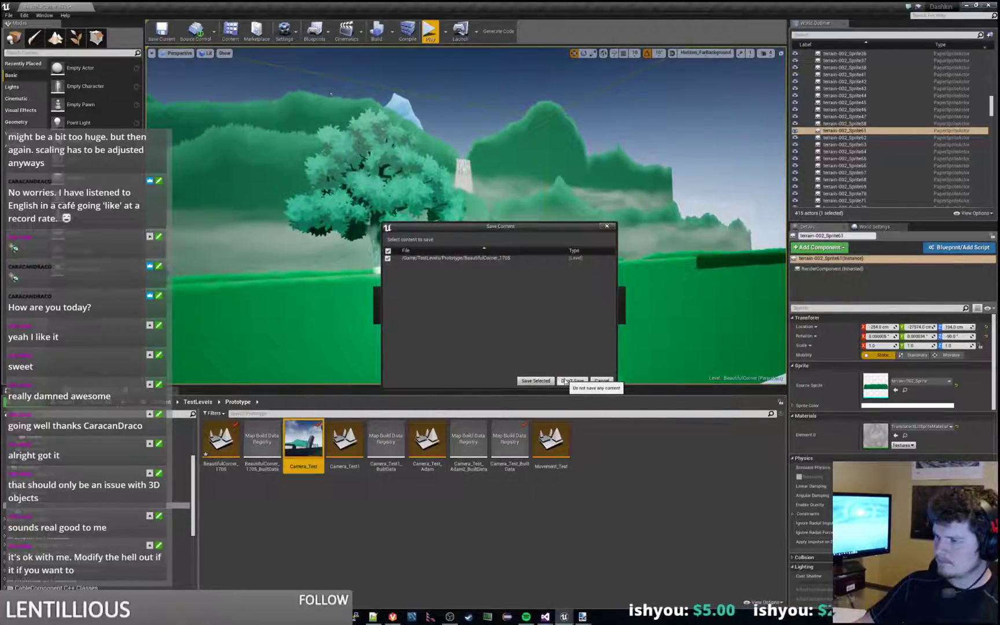
click(545, 381)
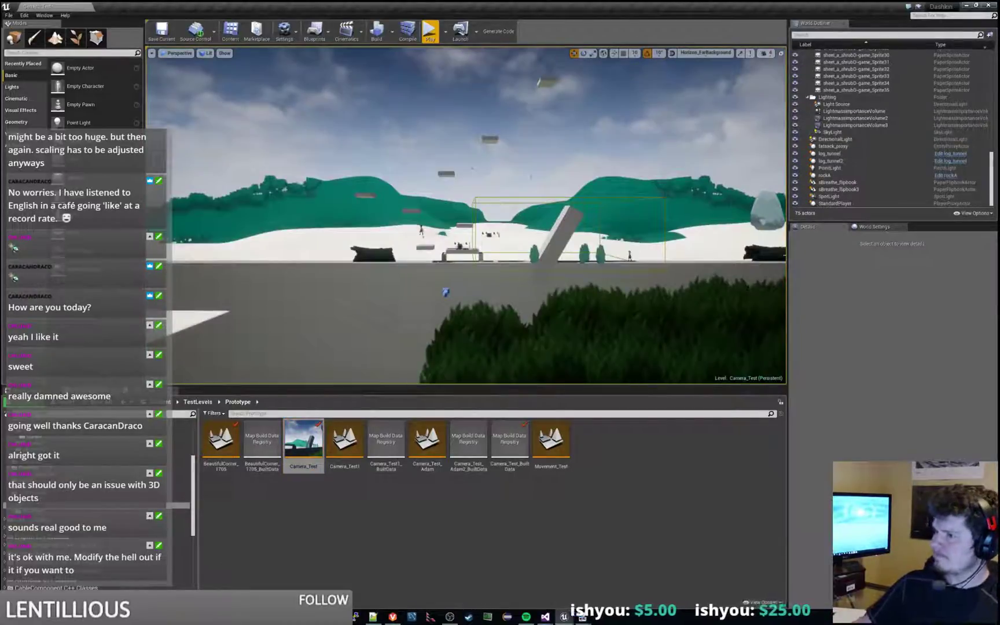
click(490, 234)
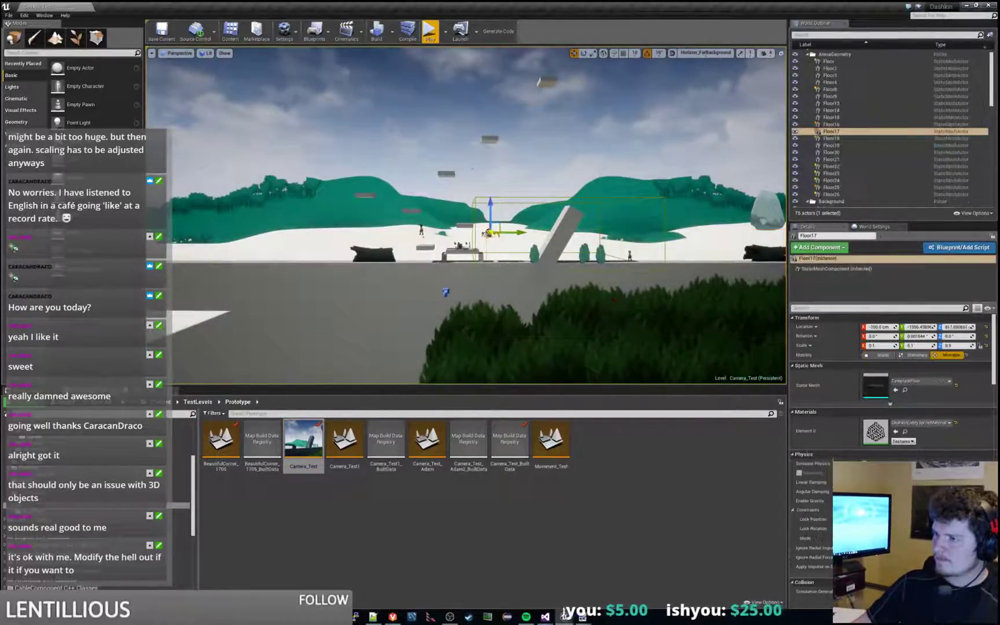
Reopen the BeautifulCorner_1705 level, paste the copied Floor17 piece into it and focus the view on it.
double_click(215, 446)
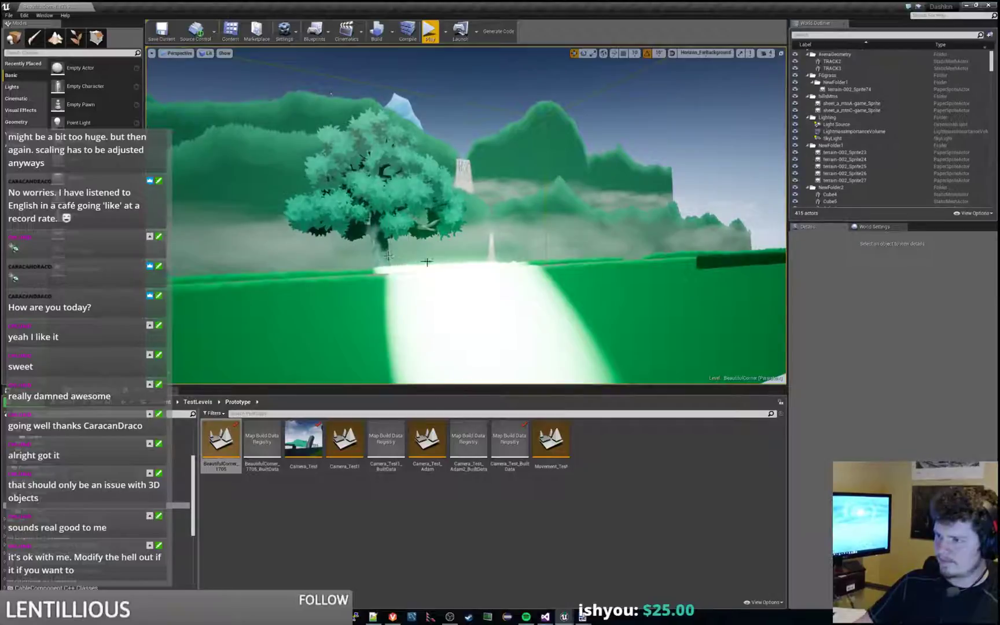
key(ctrl+v)
key(f)
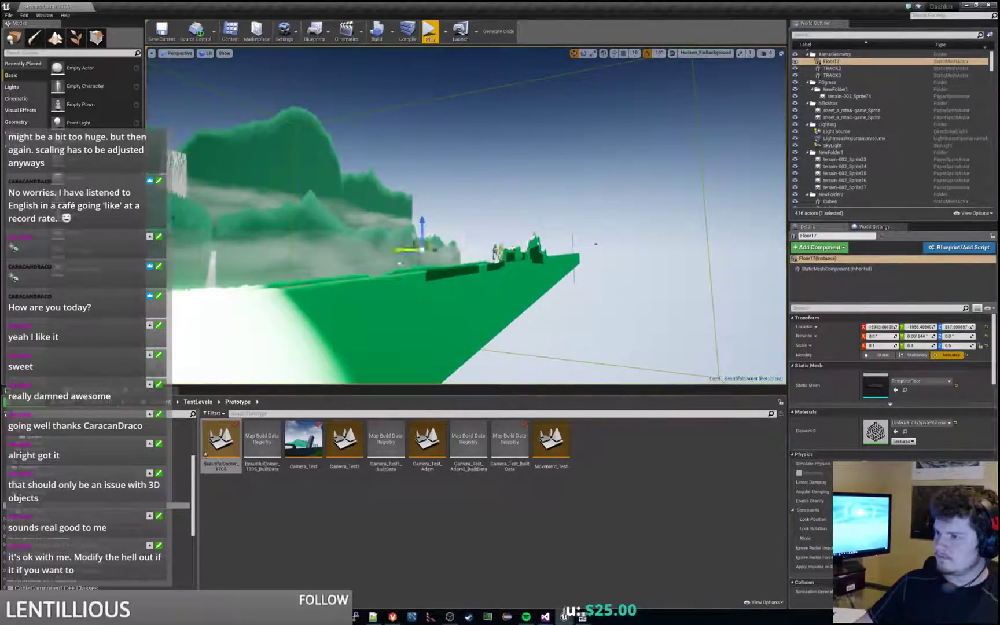
Move the pasted Floor17 piece along the track until it floats beside the large spotlit tree.
right_drag(280, 256, 149, 278)
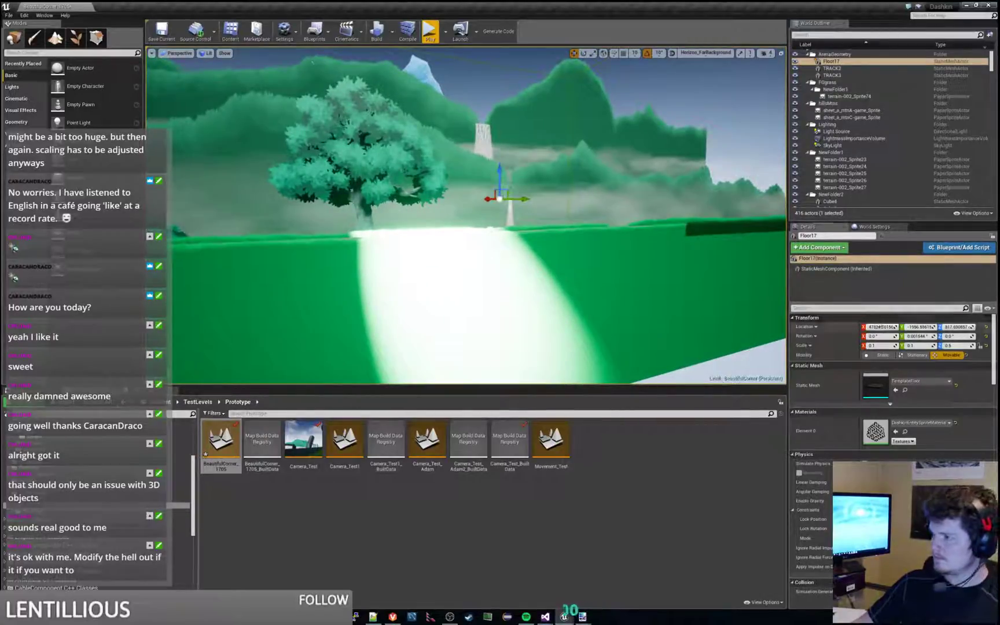
right_drag(542, 176, 648, 184)
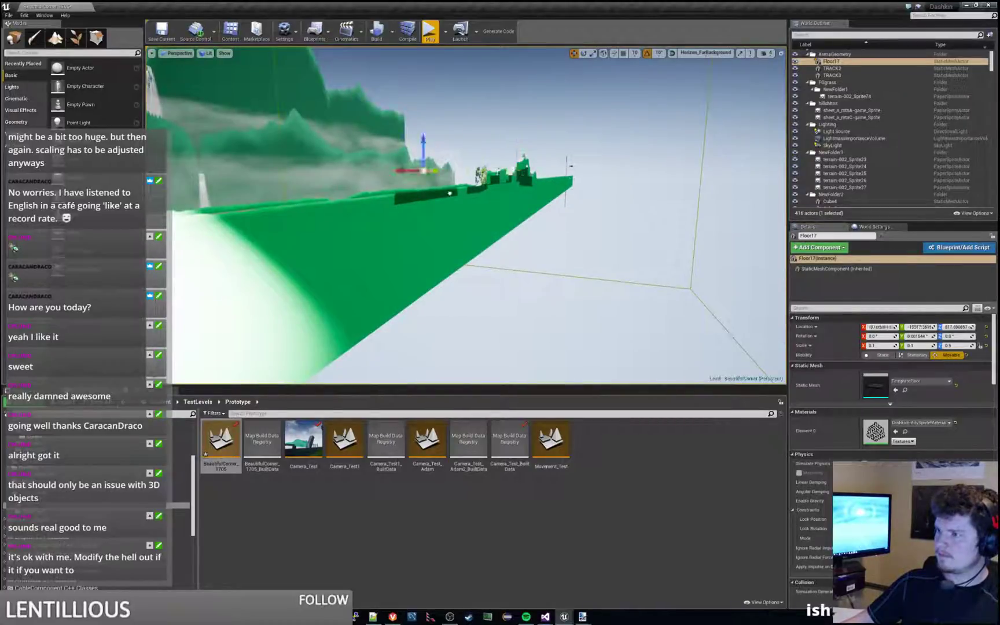
key(f)
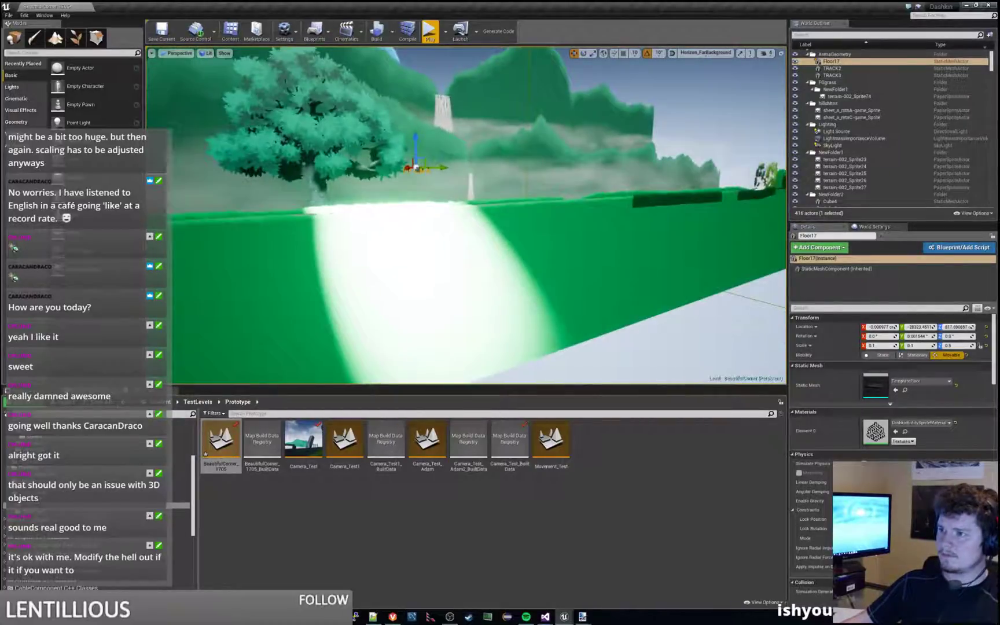
key(w)
mouse_move(465, 215)
right_down()
mouse_move(443, 92)
mouse_move(452, 155)
mouse_move(441, 192)
mouse_move(602, 312)
mouse_move(581, 327)
mouse_move(466, 215)
right_up()
key(w)
Move the SpotLight from above the large tree to low over the open track and shift Floor17 away from the tree past the waterfall.
click(394, 85)
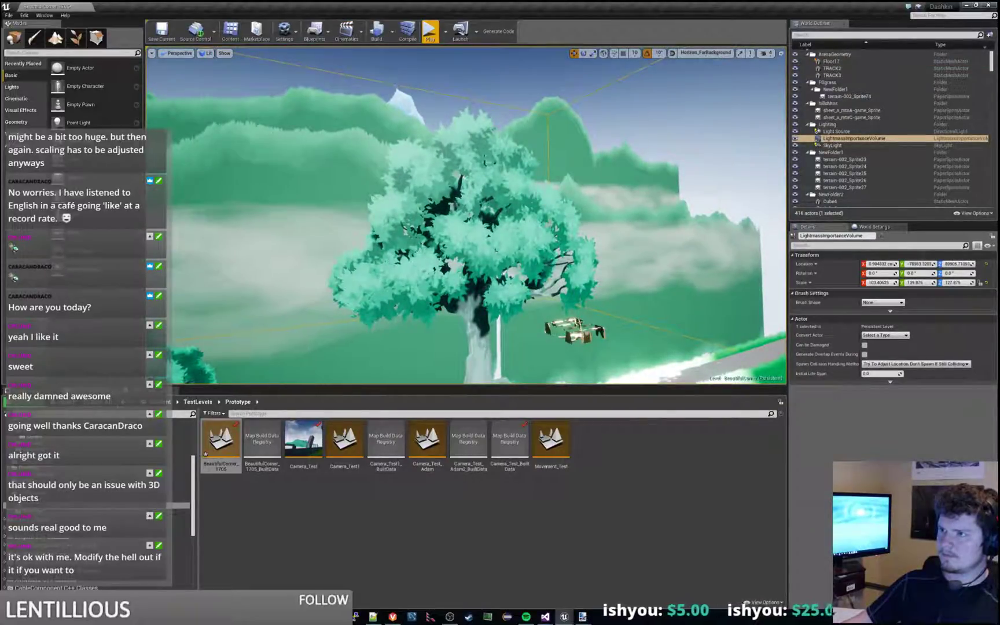
right_drag(410, 99, 412, 135)
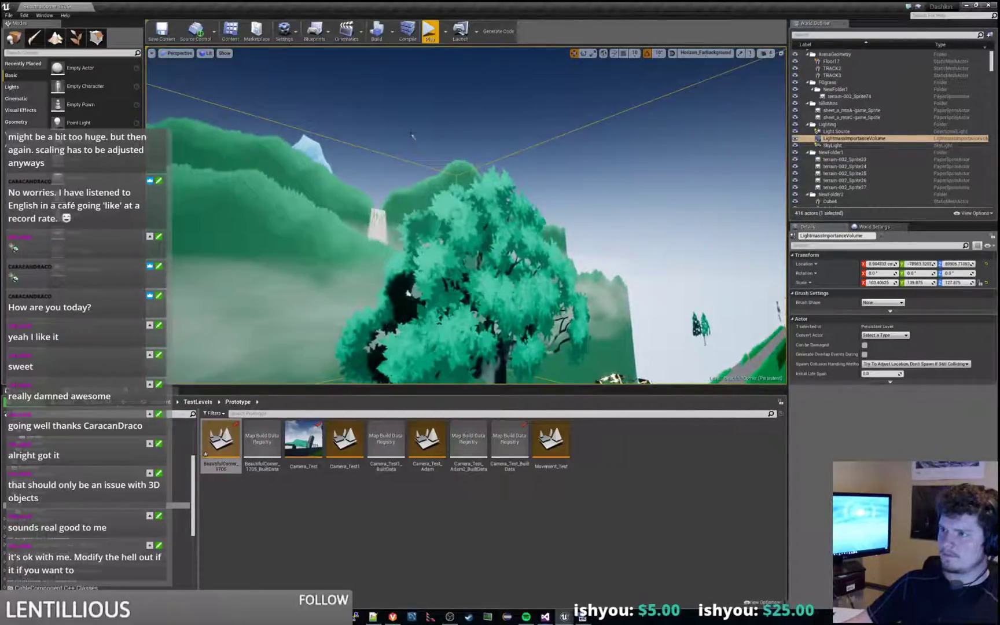
click(412, 136)
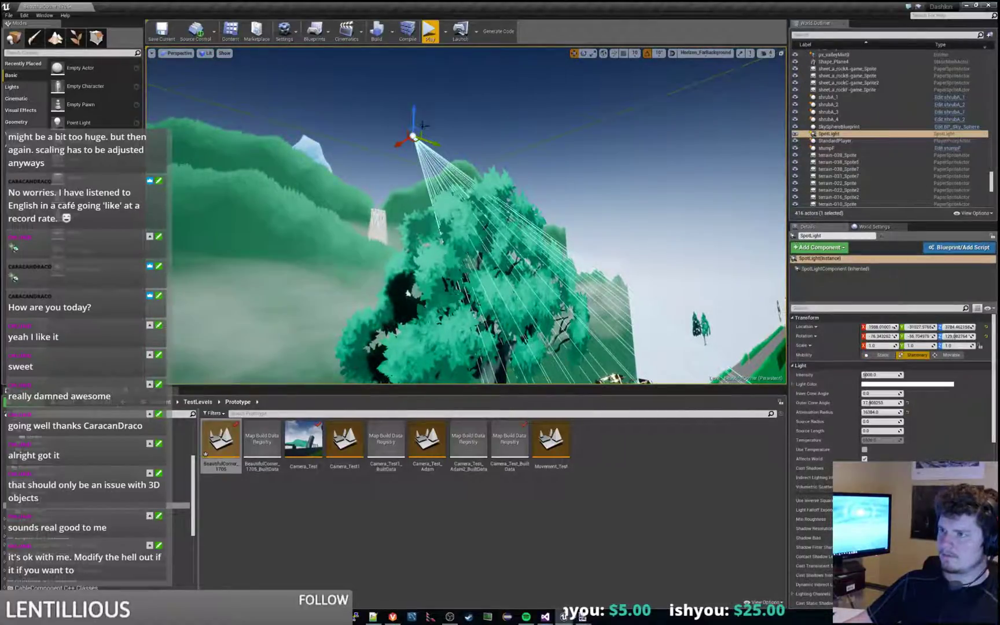
drag(423, 125, 572, 332)
right_drag(645, 352, 665, 402)
right_drag(462, 272, 380, 260)
click(381, 260)
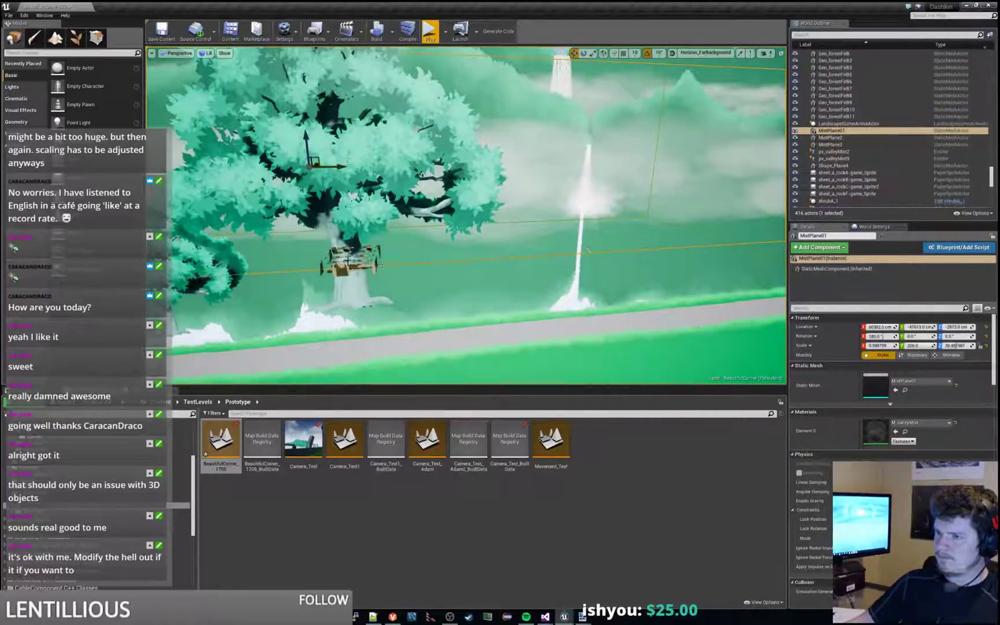
click(350, 260)
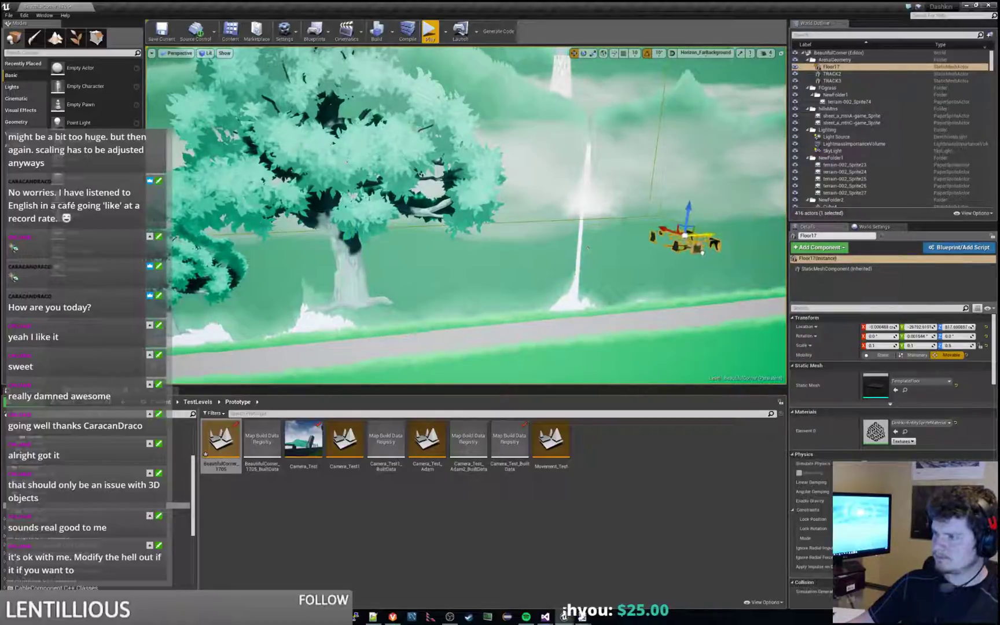
Raise the SpotLight above the track beside Floor17 and set its X location to 0.
click(586, 247)
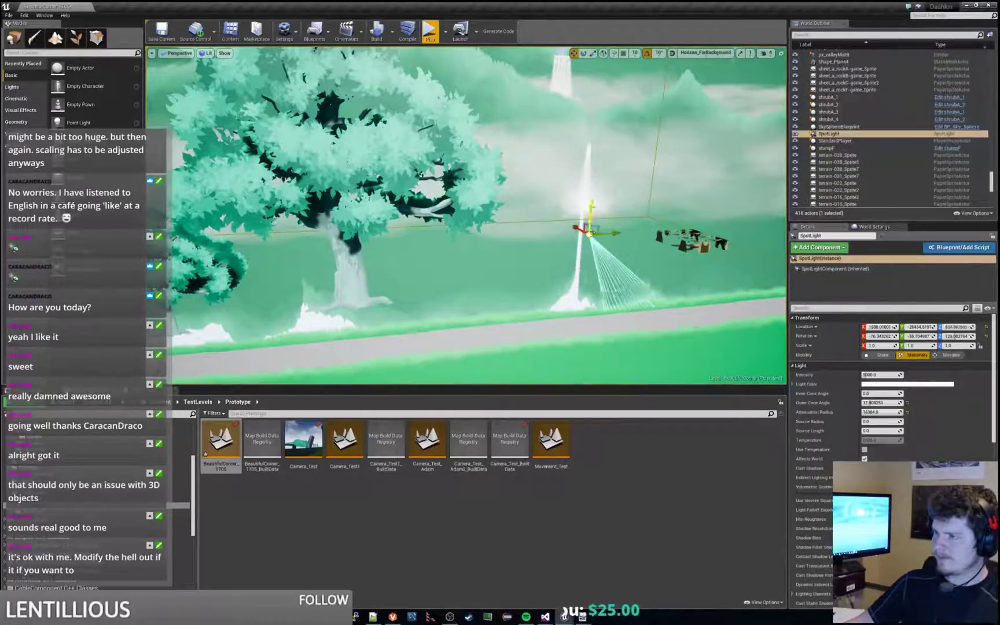
drag(590, 215, 631, 186)
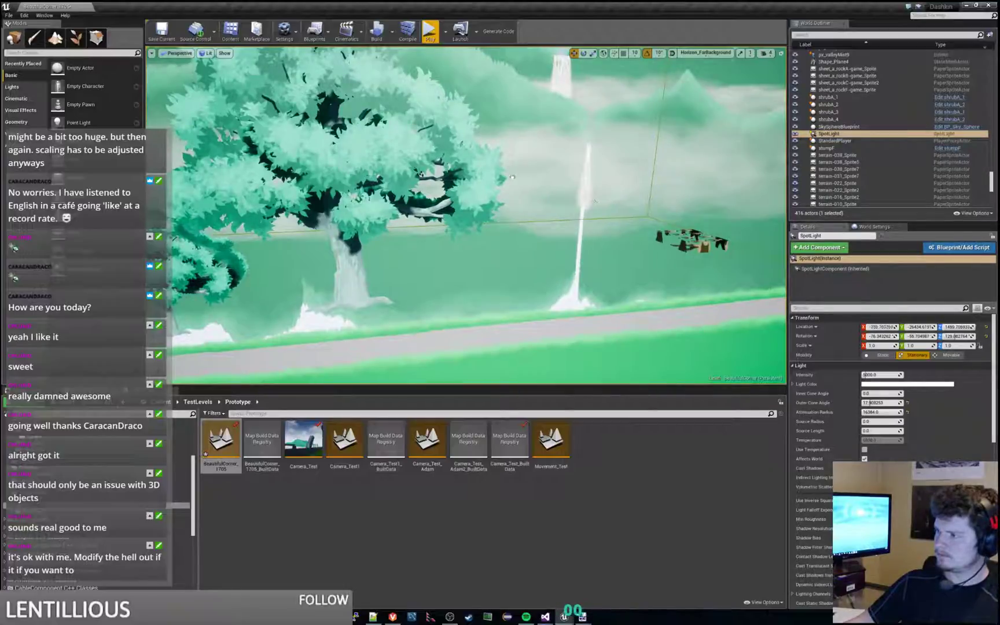
text(0)
key(Return)
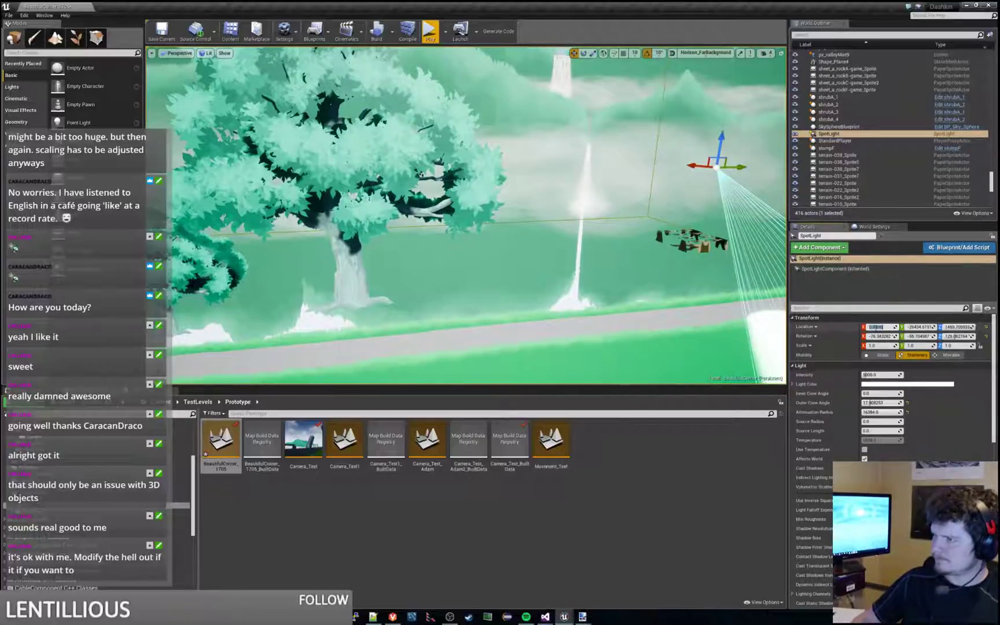
Move the SpotLight along the Y axis to about -27107, placing it near Floor17.
right_drag(635, 241, 608, 176)
mouse_move(536, 157)
right_down()
mouse_move(347, 158)
mouse_move(718, 158)
mouse_move(536, 157)
right_up()
drag(512, 165, 396, 165)
Rotate the SpotLight's beam about its vertical axis and reposition Floor17 between the light and the track.
right_drag(529, 339, 529, 382)
right_drag(467, 215, 650, 211)
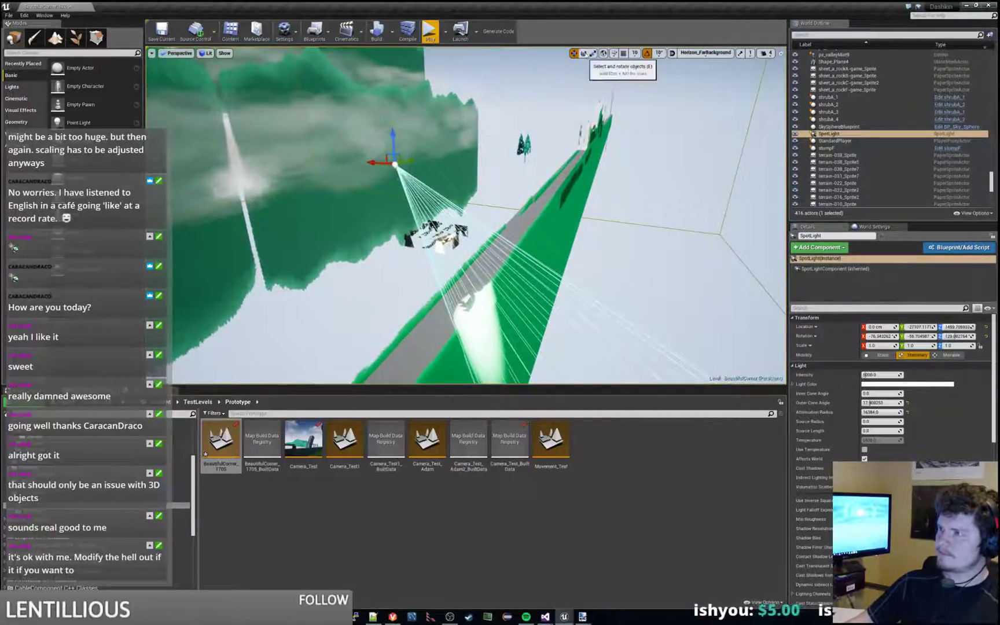
drag(398, 173, 370, 172)
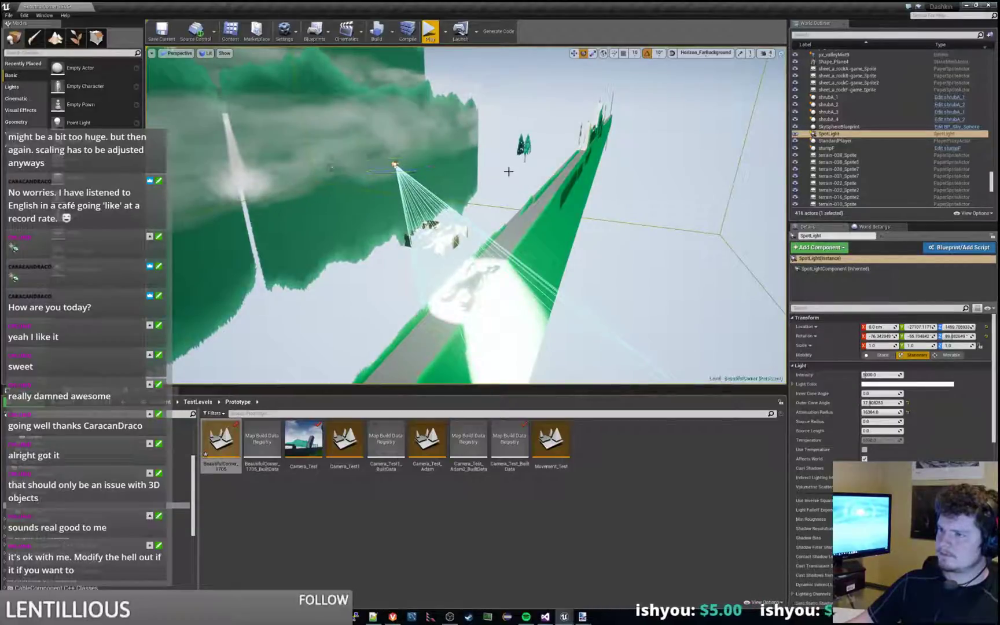
drag(410, 173, 346, 169)
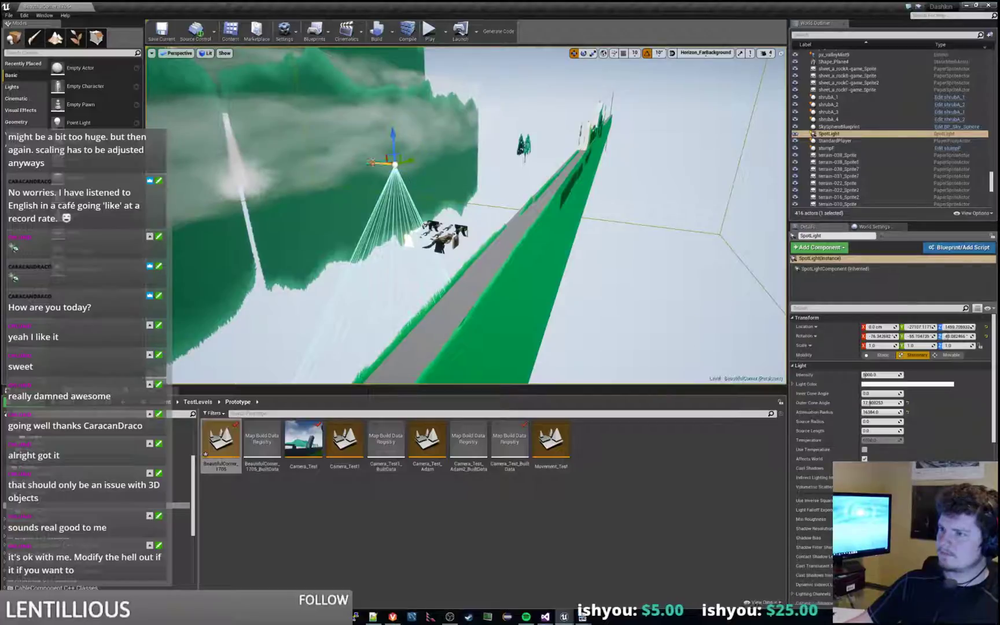
click(443, 234)
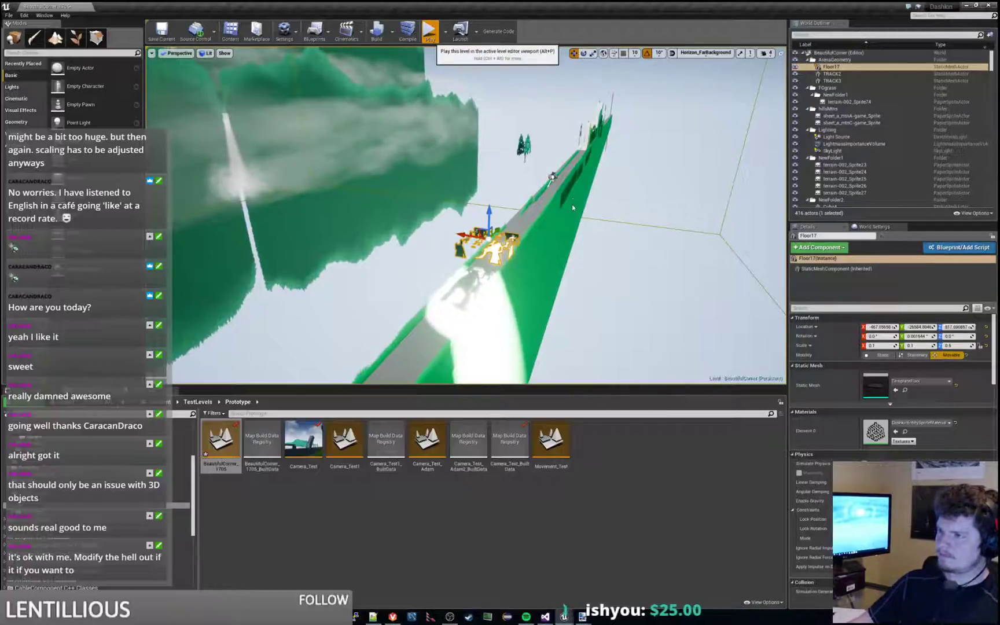
Play-test the level, running the character to the lit Floor17 platform to check its lighting, and end the session.
click(429, 30)
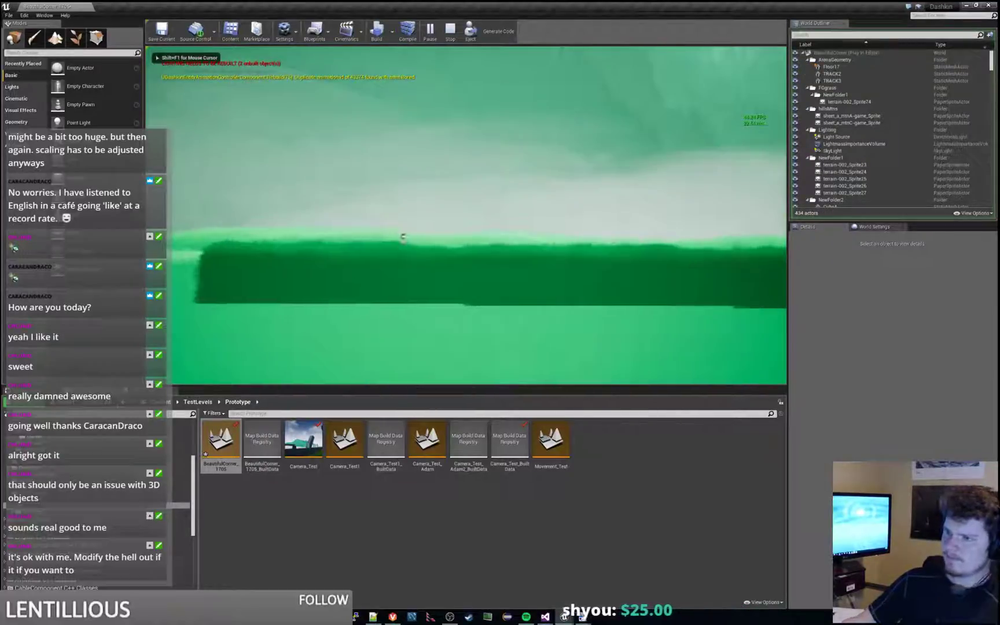
key(a)
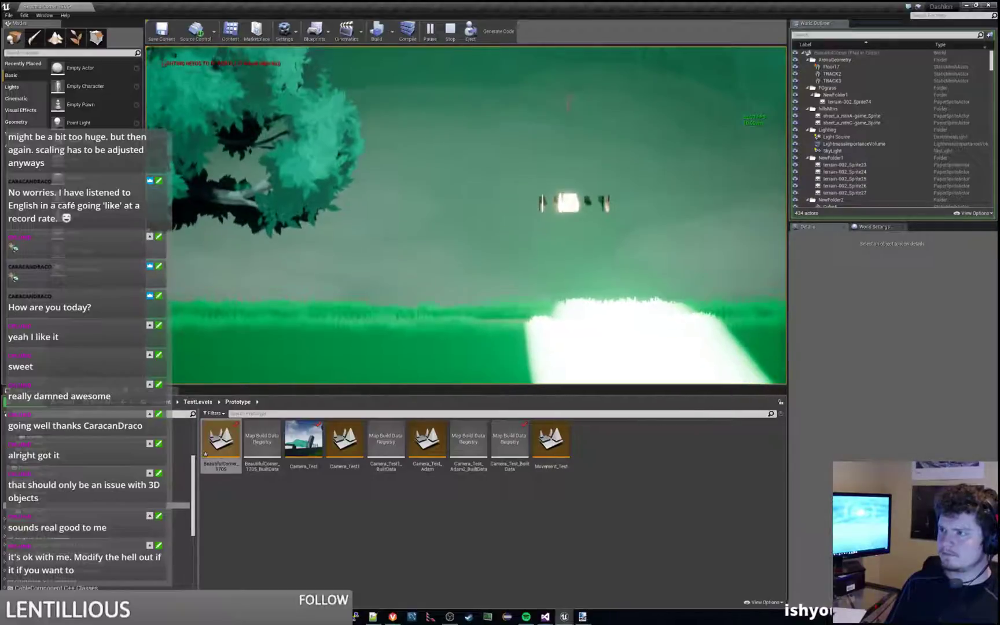
key(Escape)
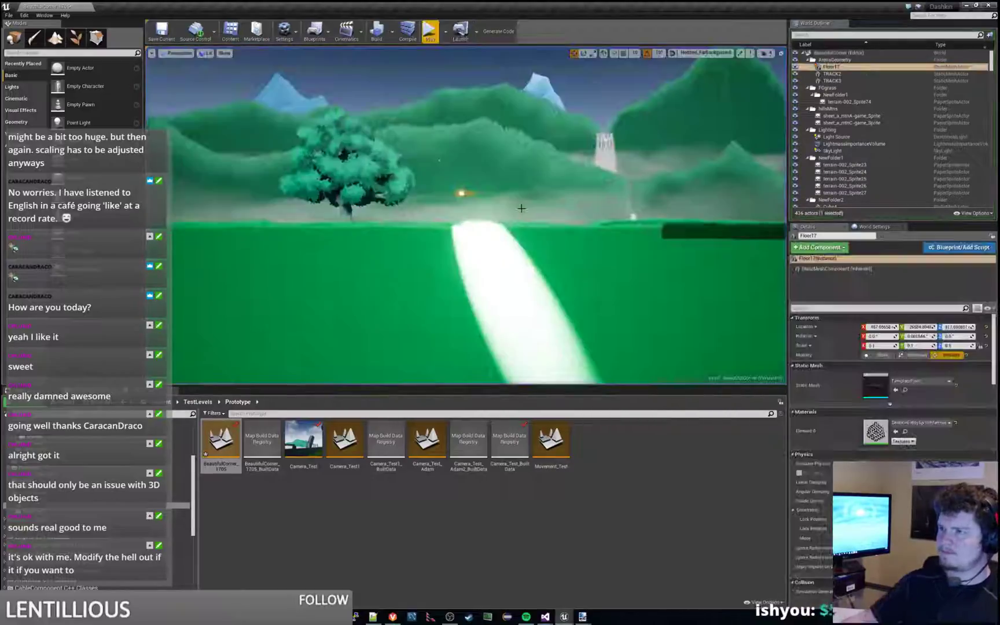
Select the floating Floor17 piece and set its X location to 0.
right_drag(305, 139, 483, 121)
key(a)
click(433, 149)
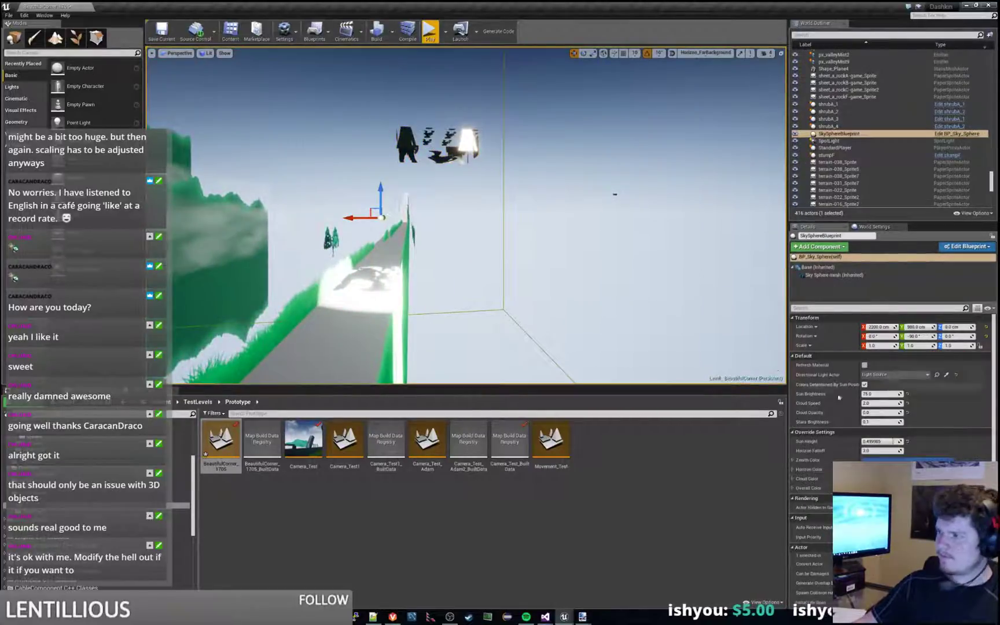
click(460, 150)
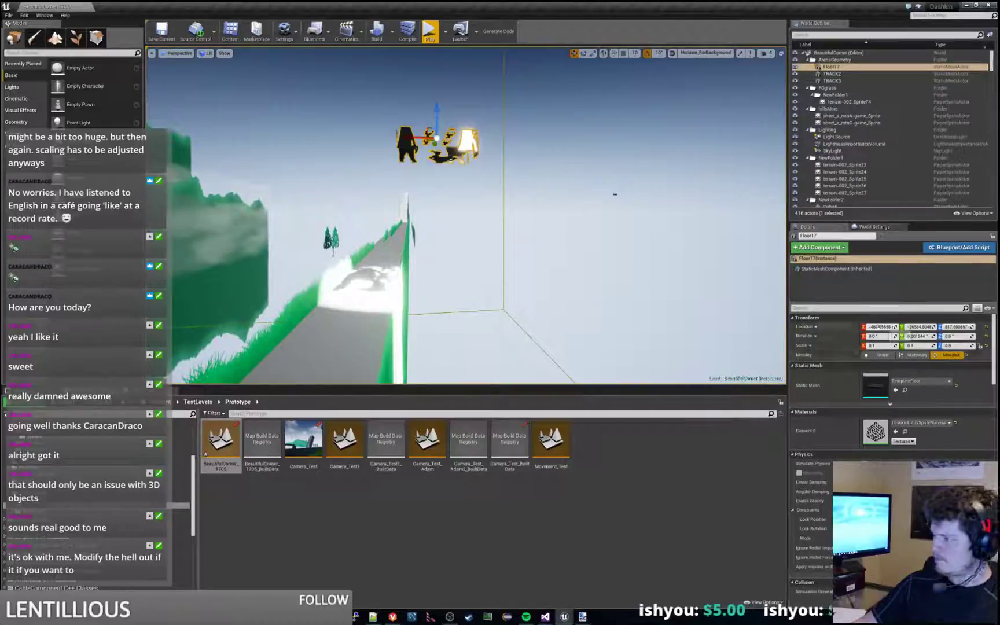
text(0)
key(Return)
mouse_move(764, 291)
right_down()
mouse_move(738, 177)
mouse_move(754, 124)
mouse_move(740, 175)
mouse_move(769, 306)
mouse_move(757, 270)
right_up()
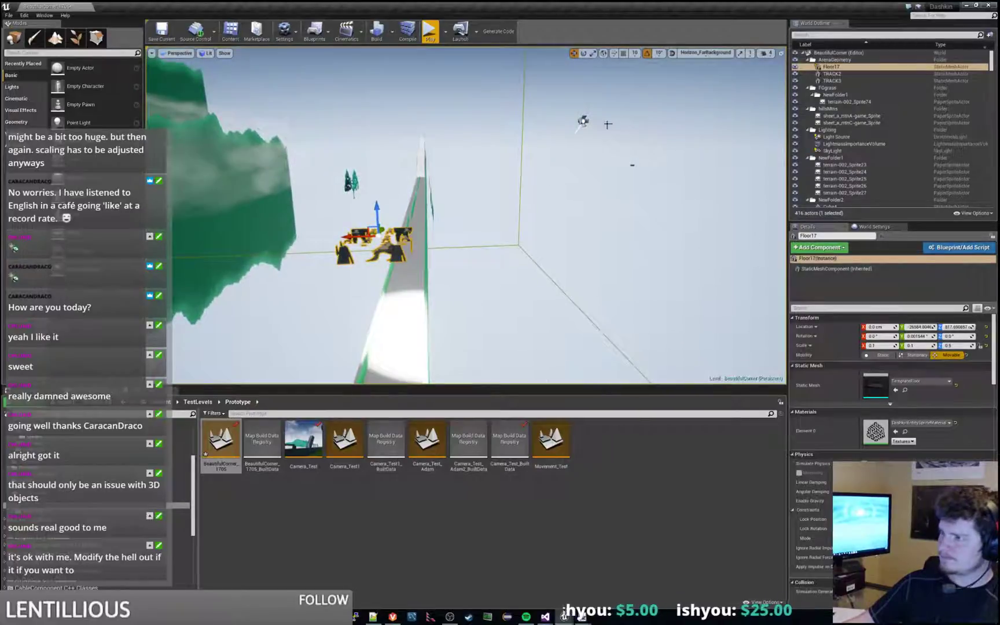
Move the SpotLight back across the track above Floor17 and rotate its beam so it covers the whole piece.
click(583, 121)
drag(554, 119, 448, 124)
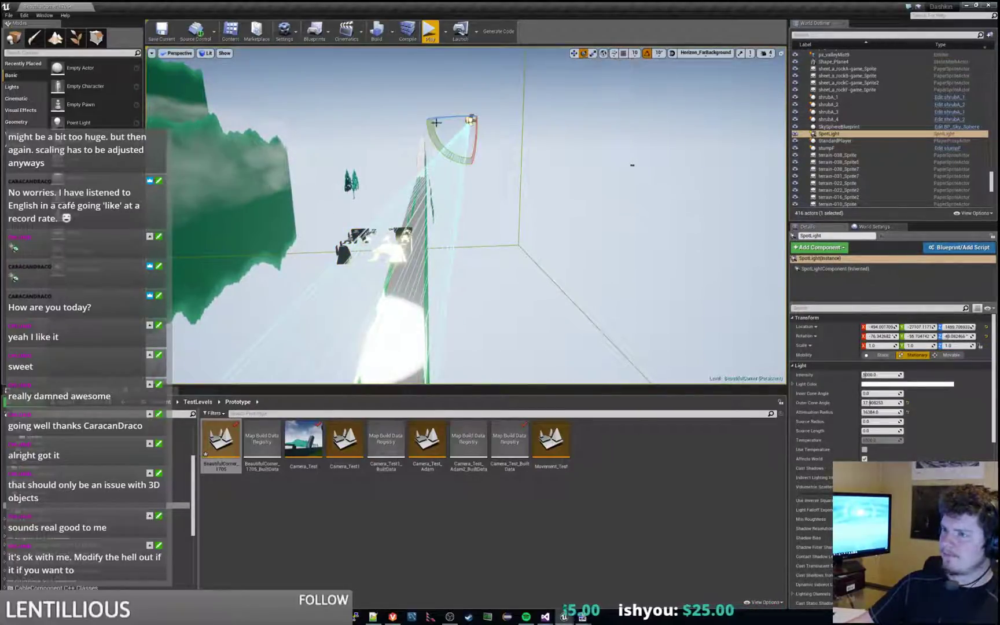
drag(412, 122, 344, 128)
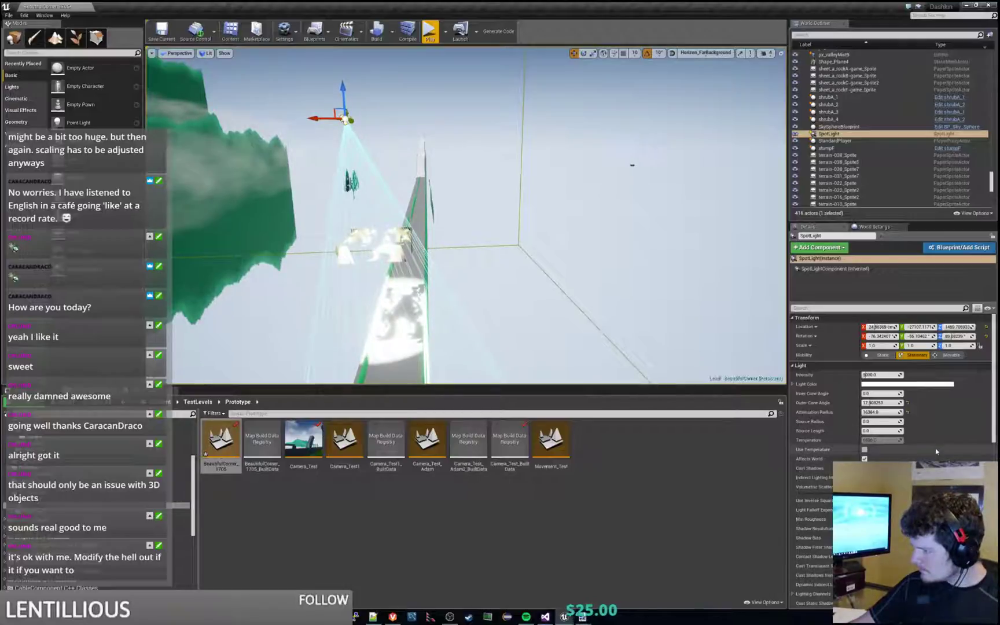
Enable Cast Translucent Shadows on the SpotLight.
scroll(935, 451, down, 5)
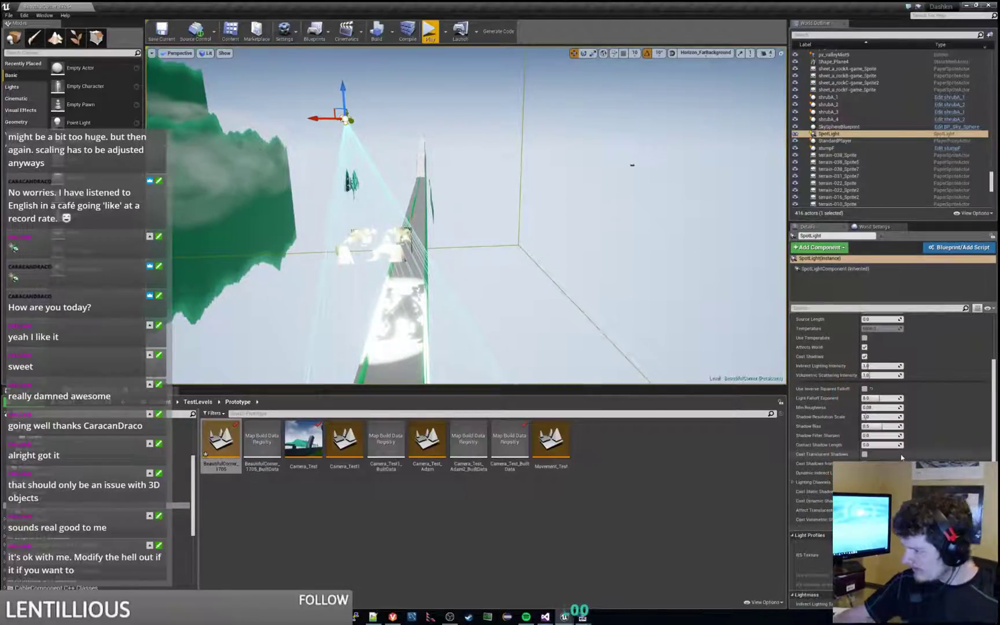
click(865, 454)
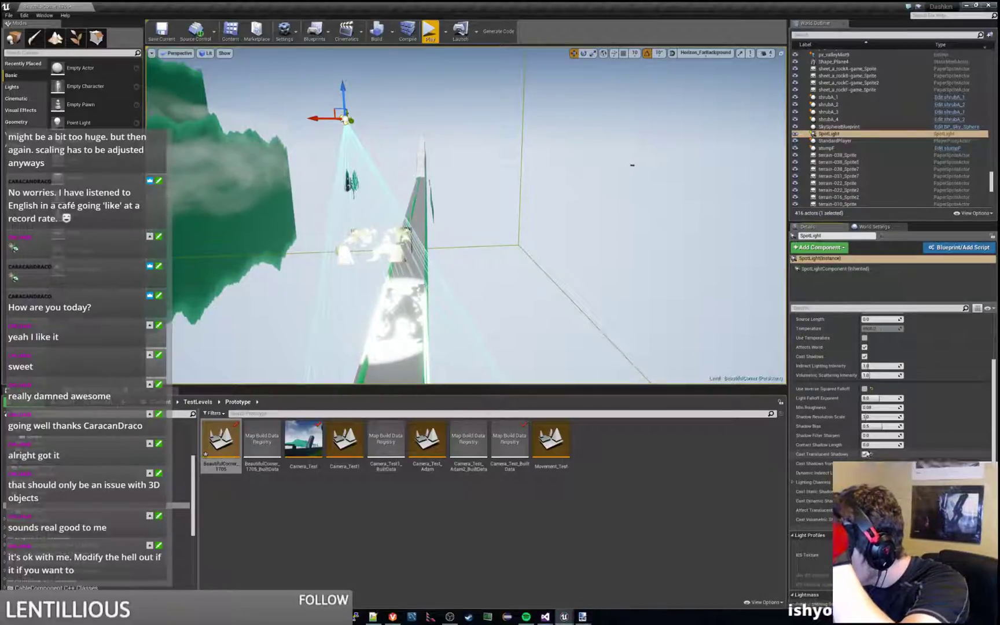
scroll(866, 454, up, 2)
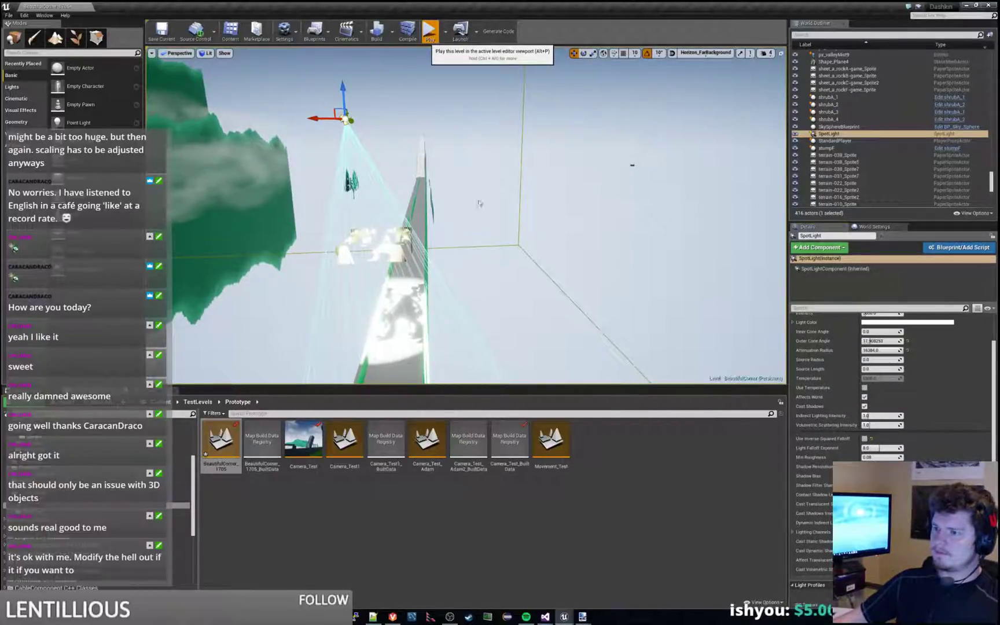
Play-test the level, running the character through the spotlit ground and onto the floating Floor17 platform, and end the session.
key(alt+p)
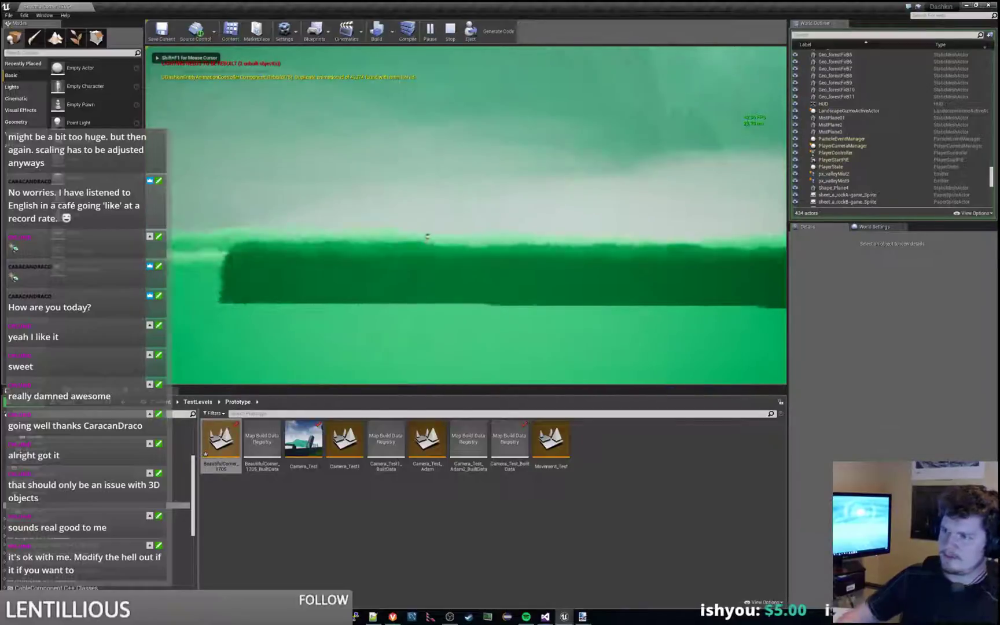
key(a)
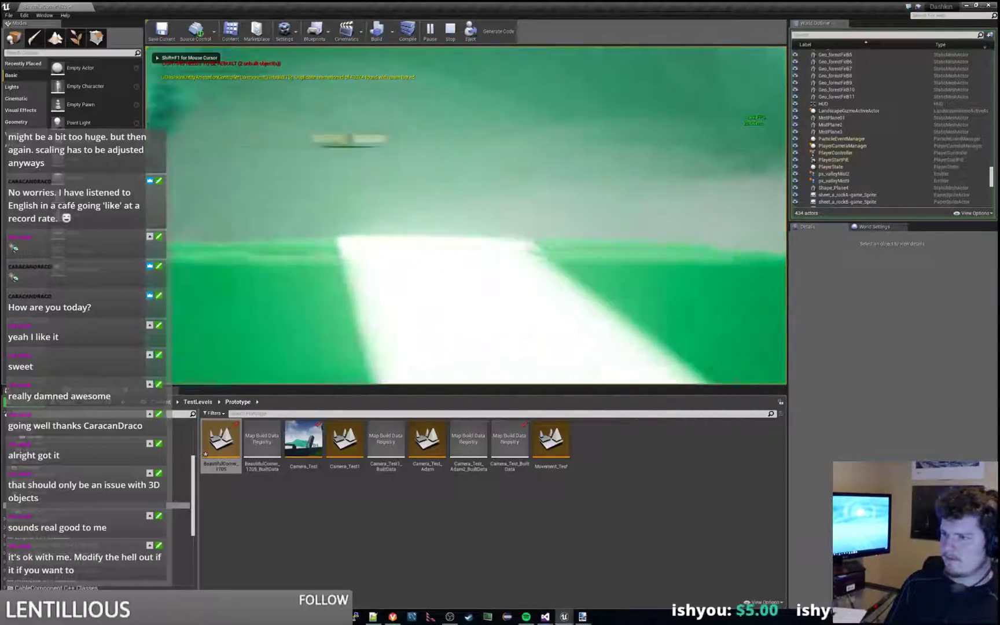
key(d)
key(space)
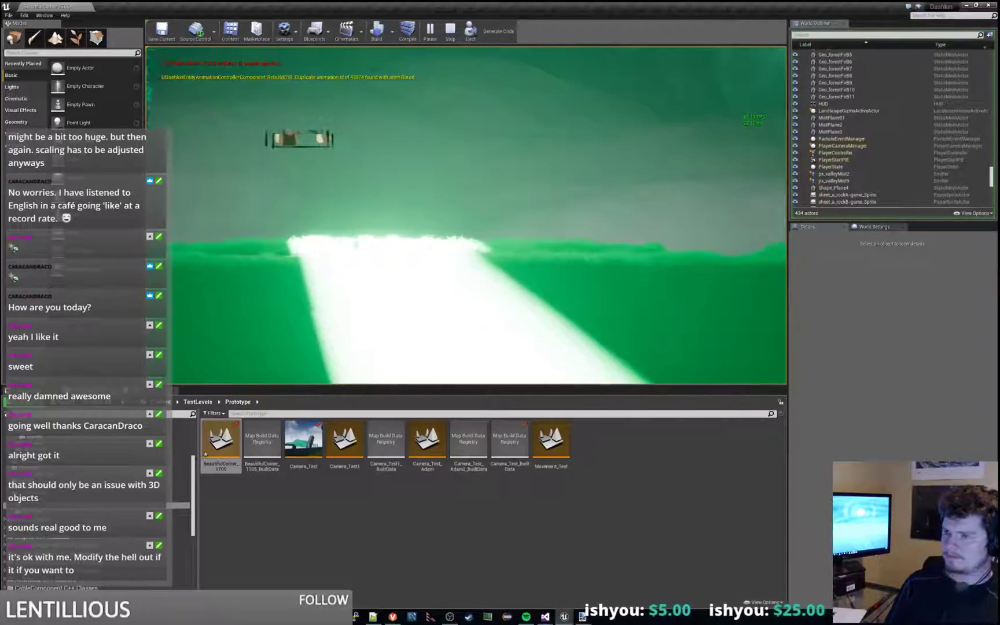
key(d)
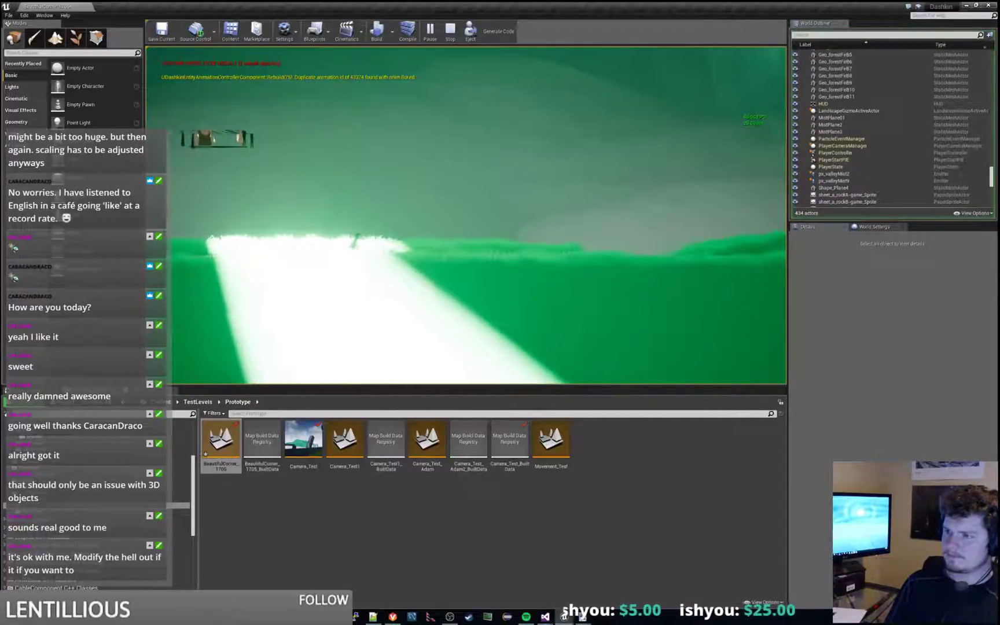
key(a)
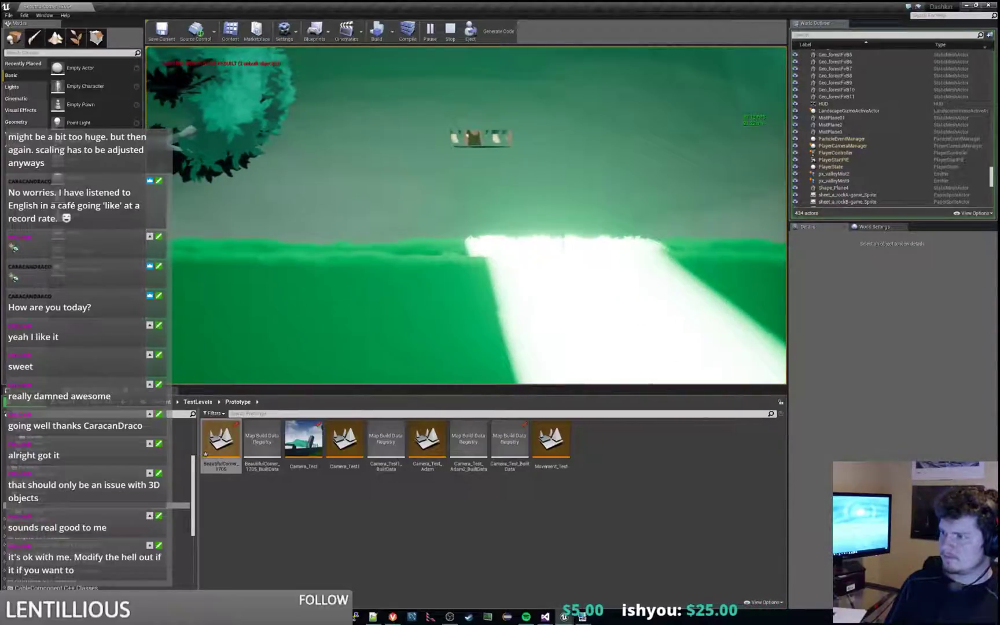
key(d)
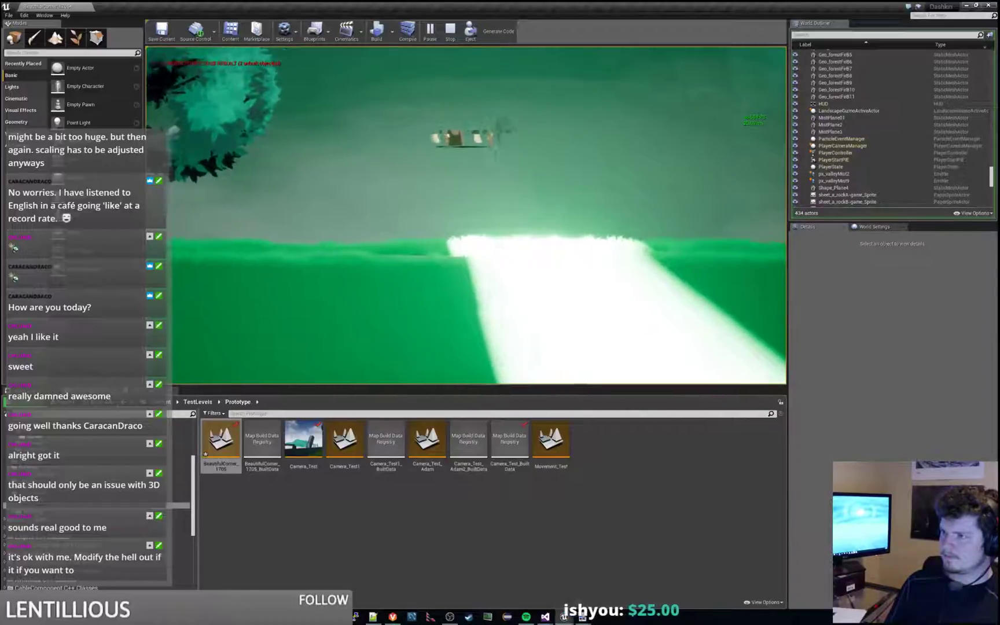
key(a)
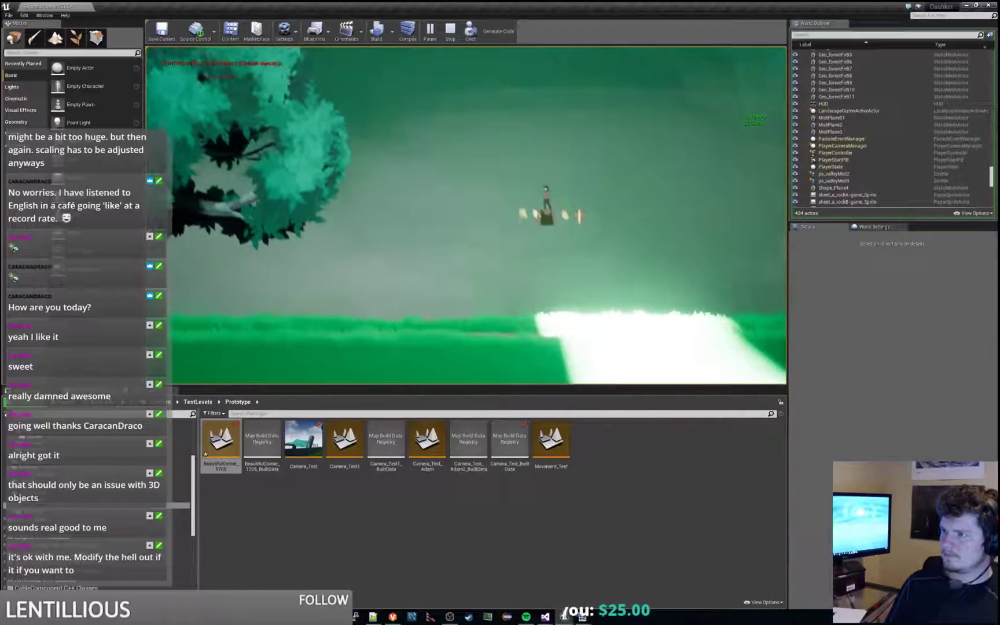
key(a)
key(d)
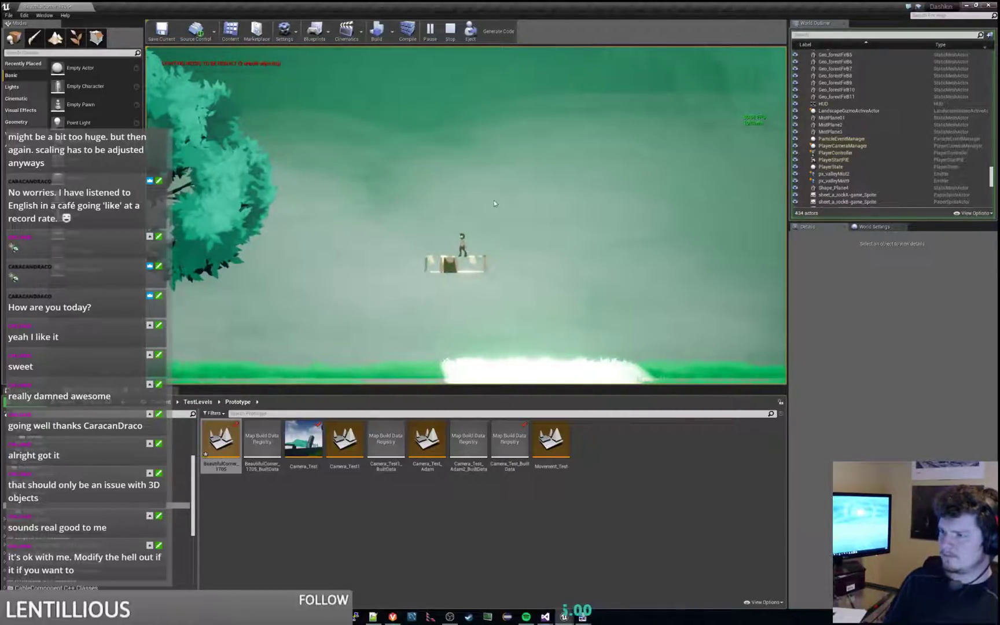
key(Escape)
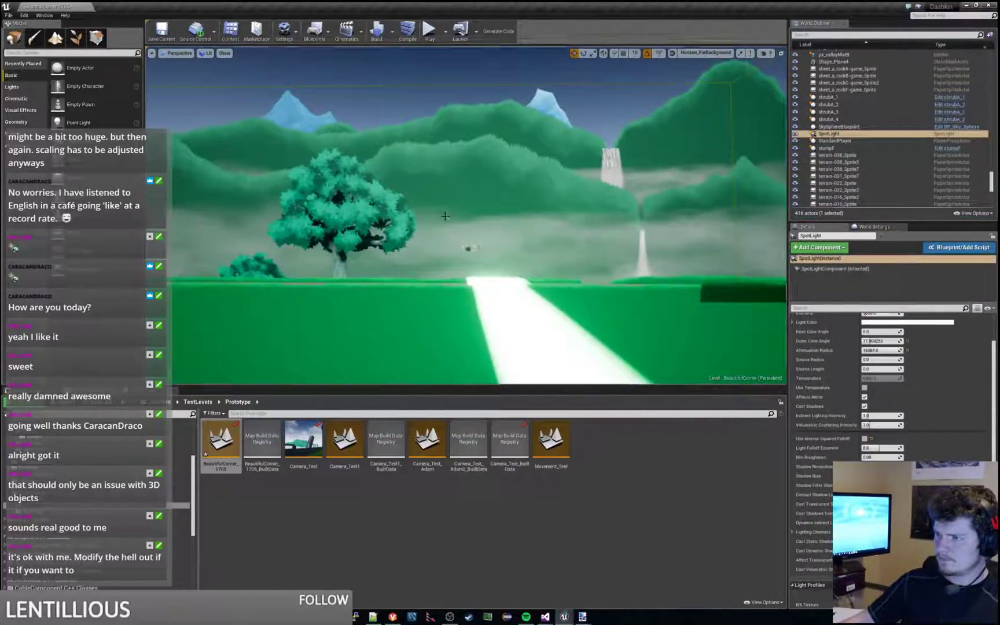
Rotate the SpotLight above the track to re-aim its beam over the floating Floor17 piece.
key(f)
right_drag(509, 226, 567, 341)
right_drag(446, 216, 447, 216)
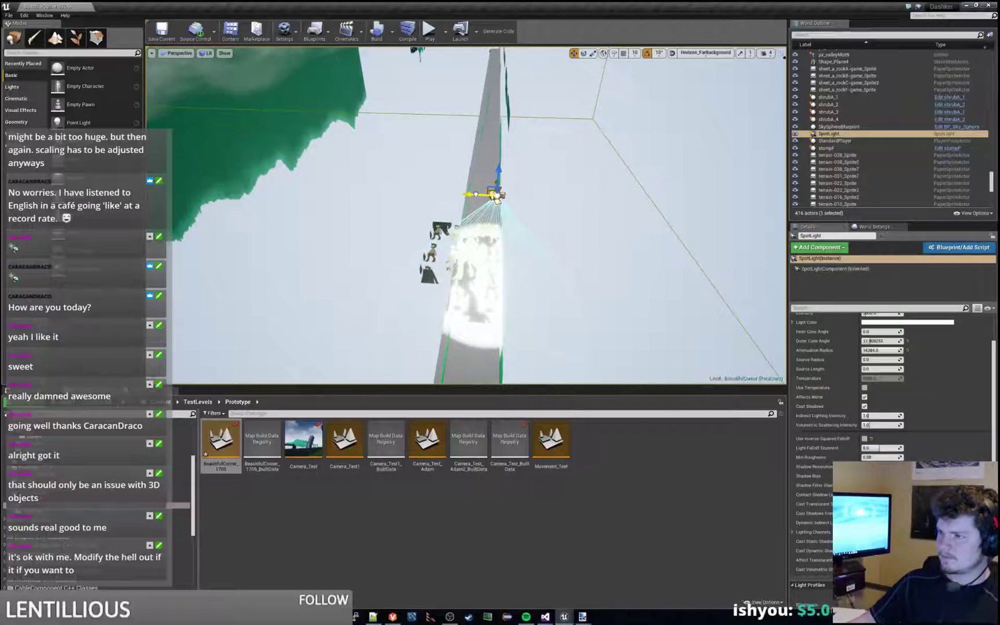
scroll(911, 387, up, 3)
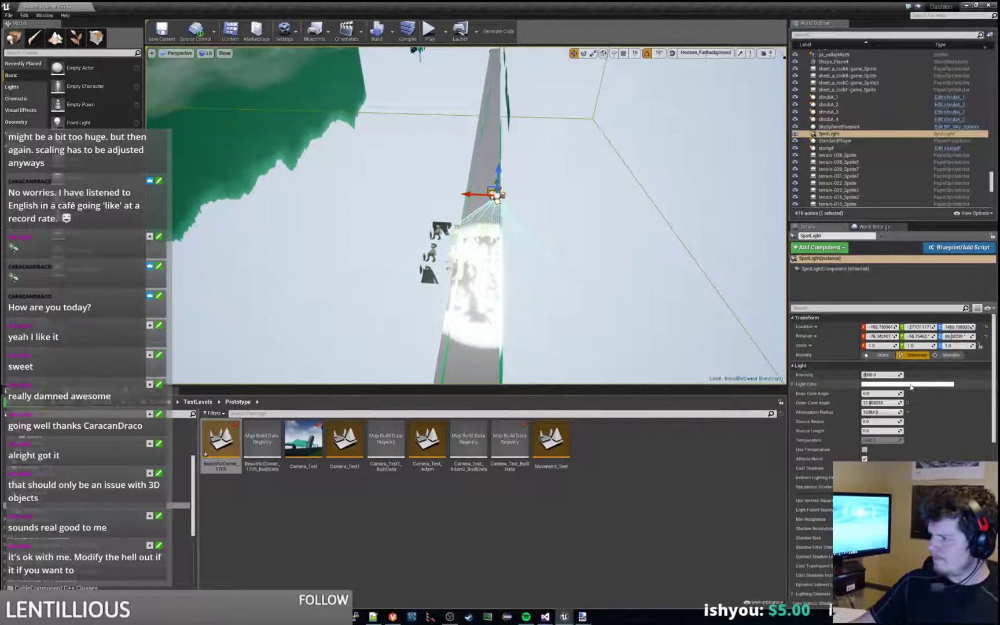
right_drag(543, 272, 531, 270)
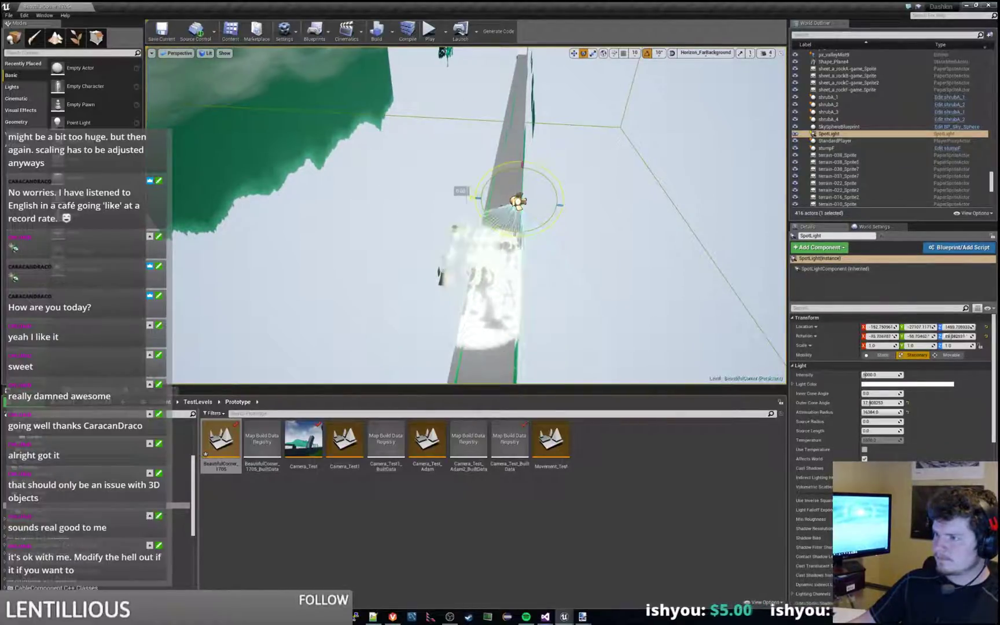
drag(473, 198, 475, 192)
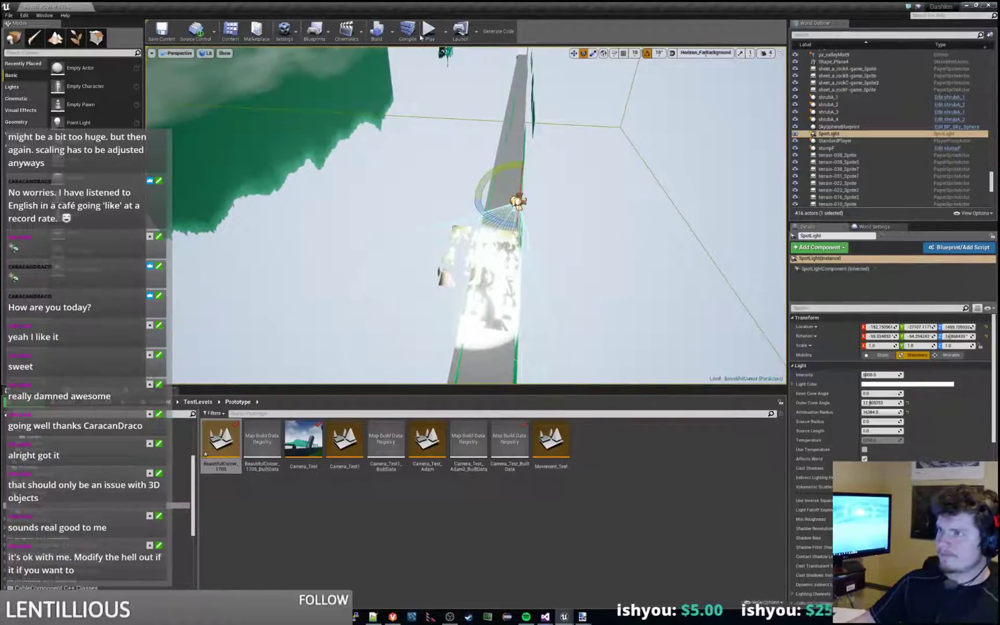
Play-test the level again, running the character back and forth across the spotlit strip to check its lighting.
key(alt+p)
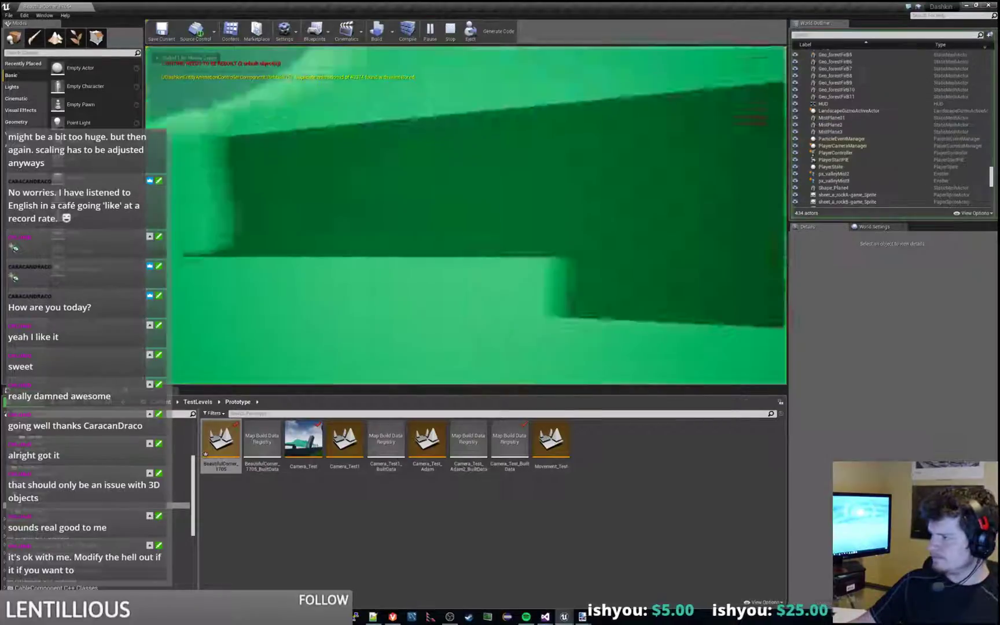
key(a)
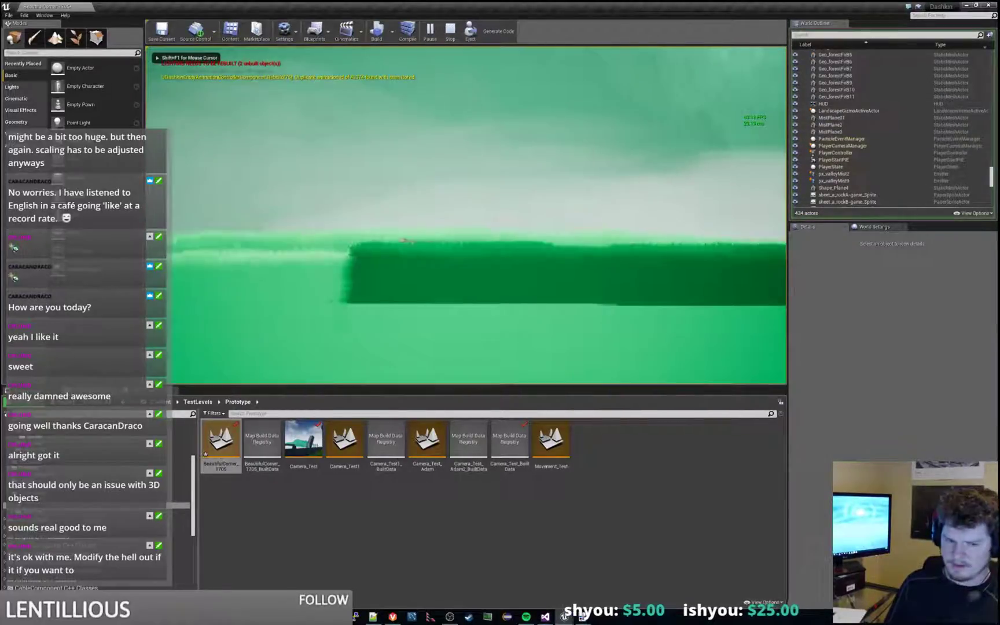
key(a)
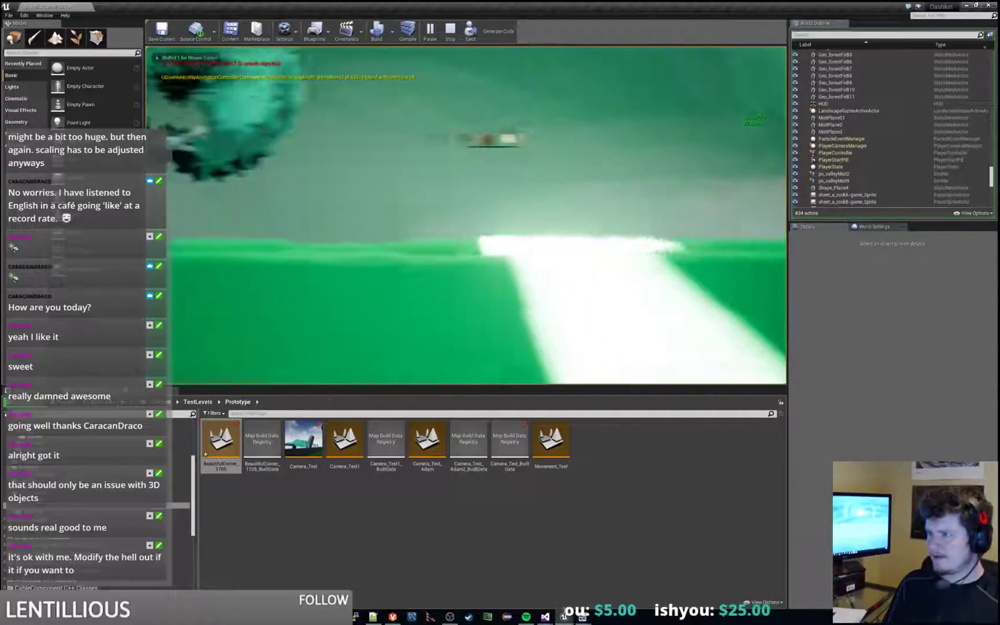
key(d)
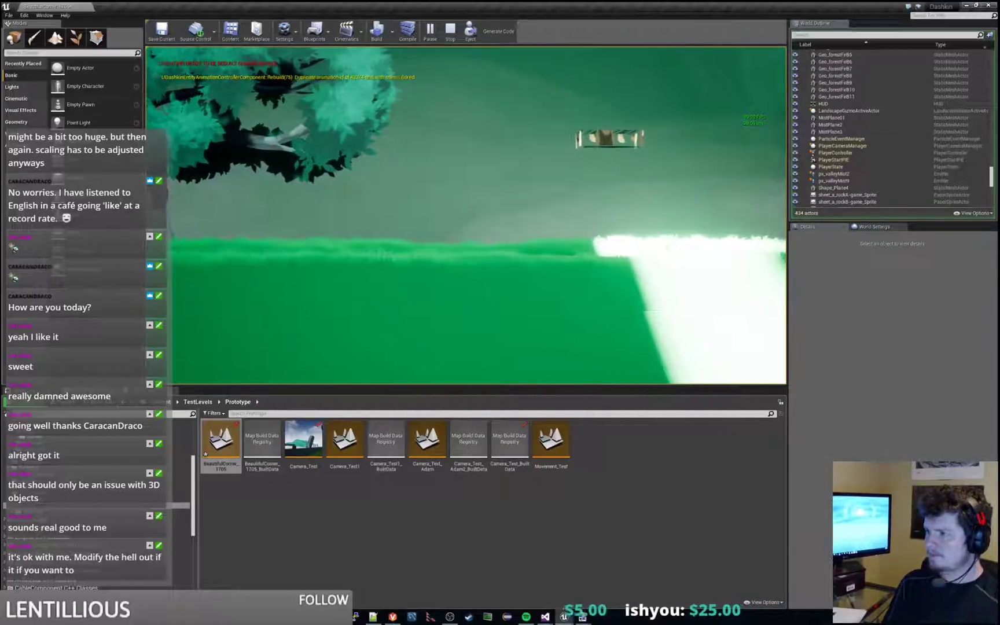
key(a)
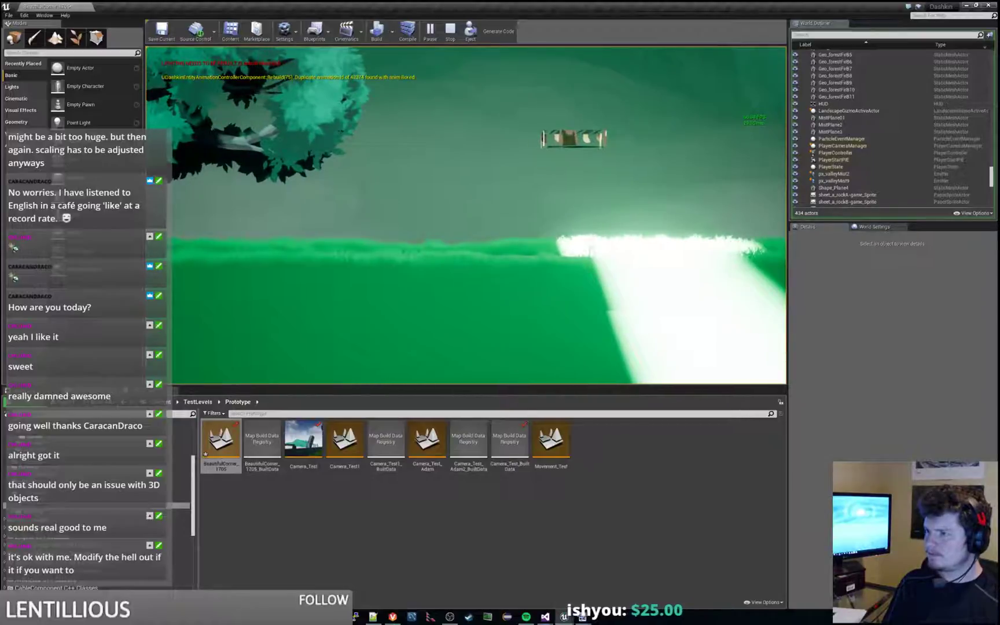
key(d)
key(d)
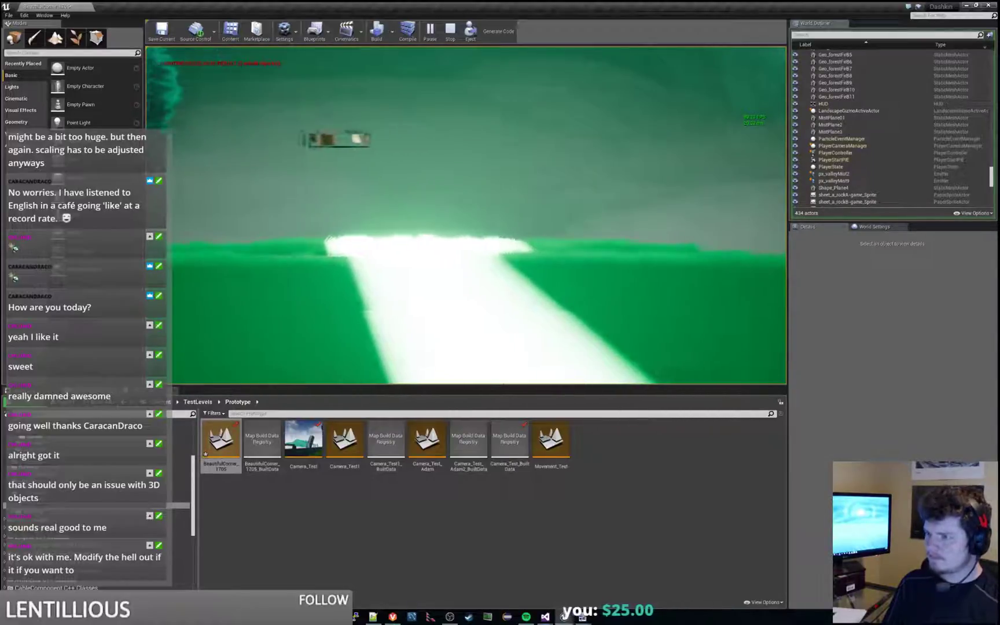
key(d)
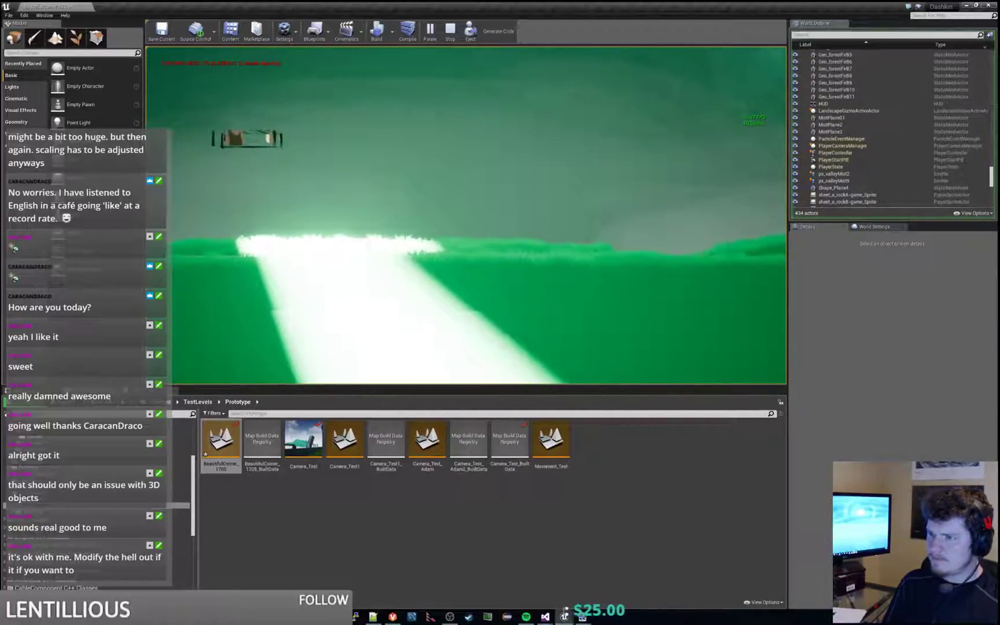
key(d)
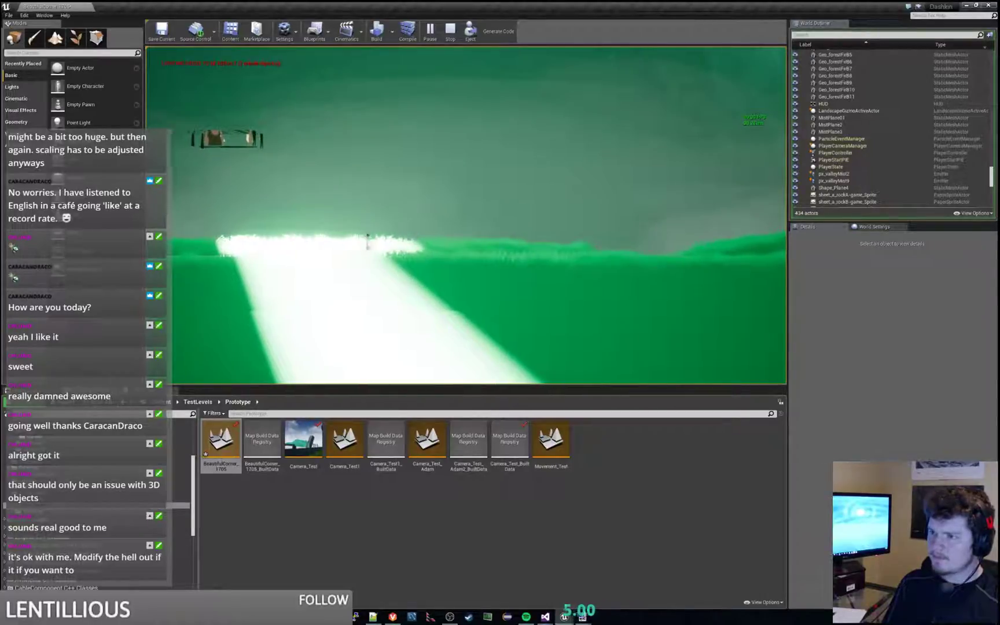
Jump the character onto the floating Floor17 platform and move along it to check how the spotlight hits it.
key(a)
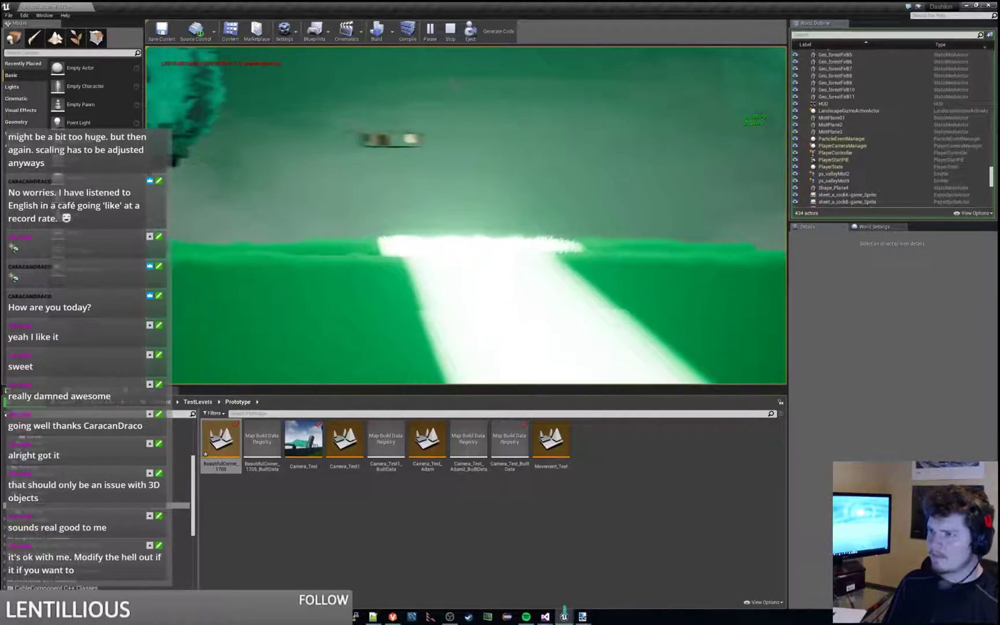
key(d)
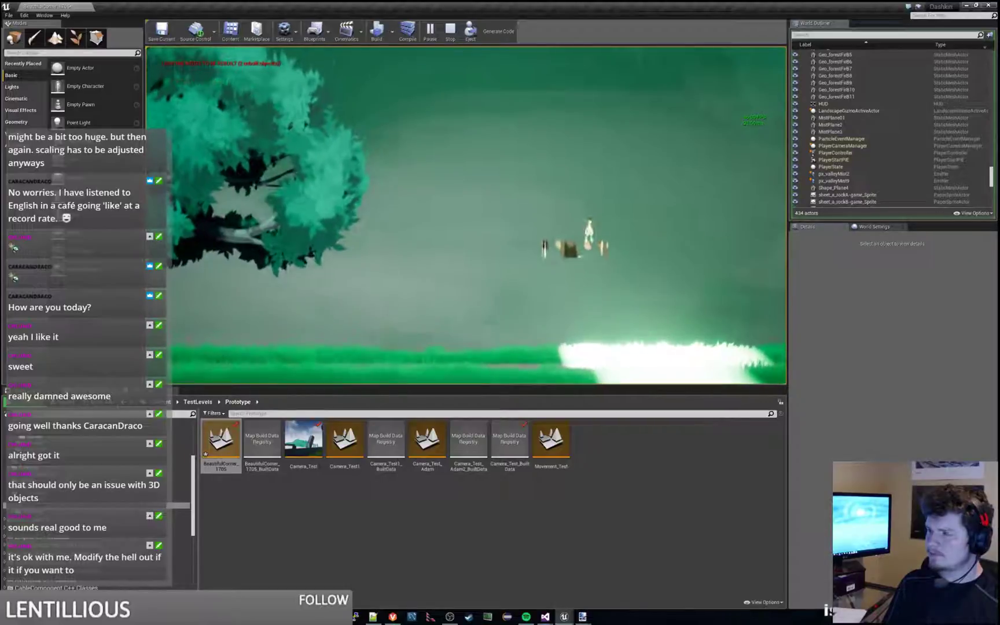
key(d)
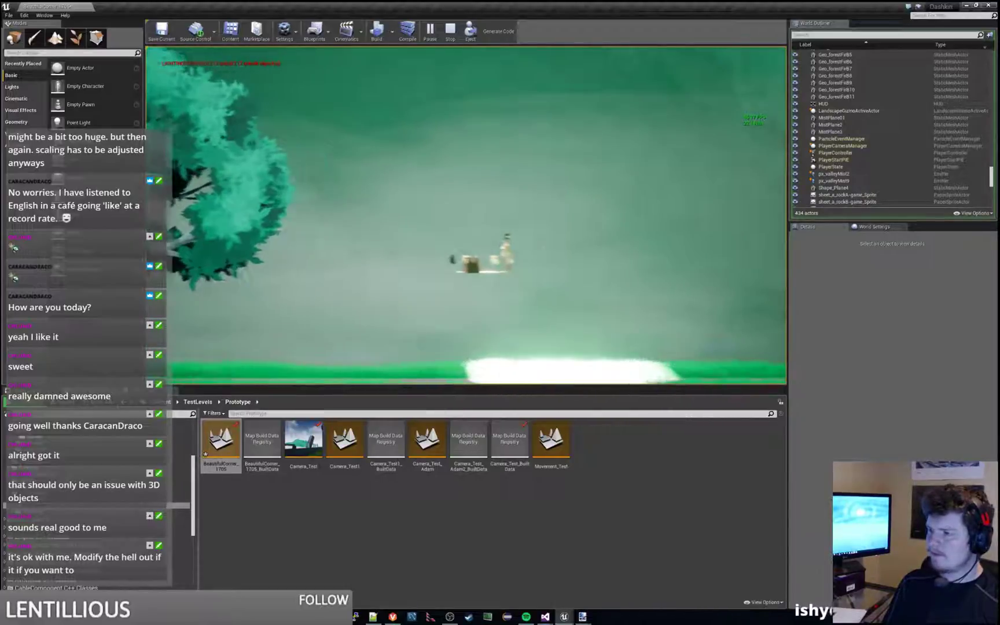
key(a)
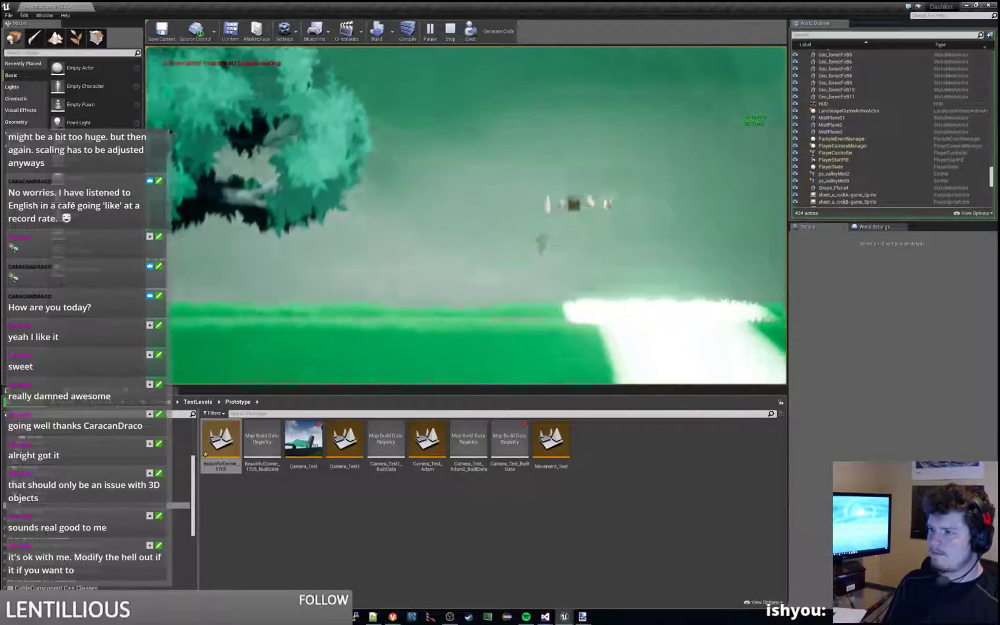
Drop the character back into the spotlit grass, check its lighting while moving around, and end the play session.
key(d)
key(d)
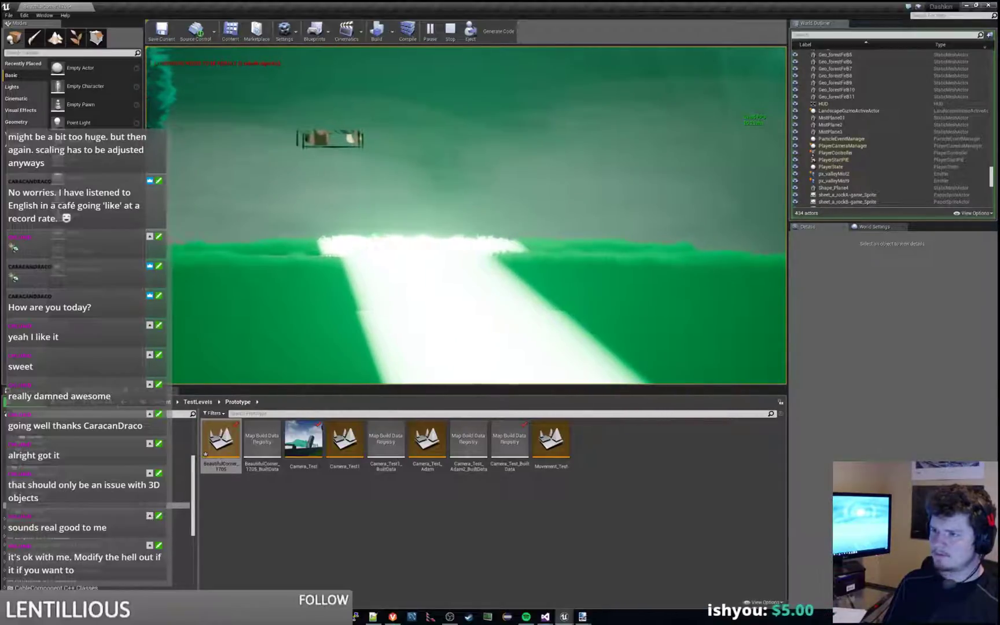
key(d)
key(d)
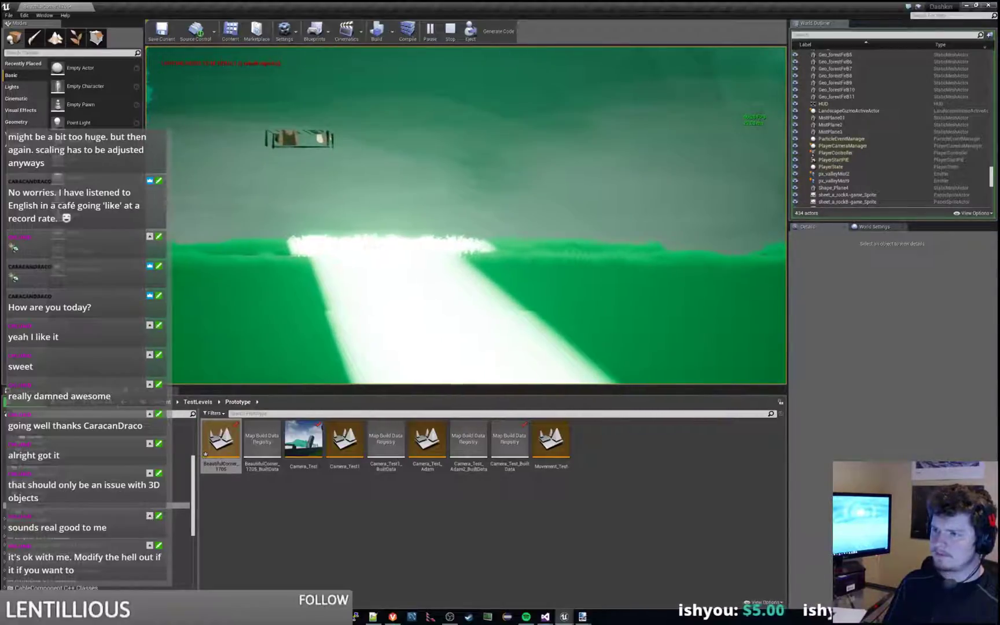
key(d)
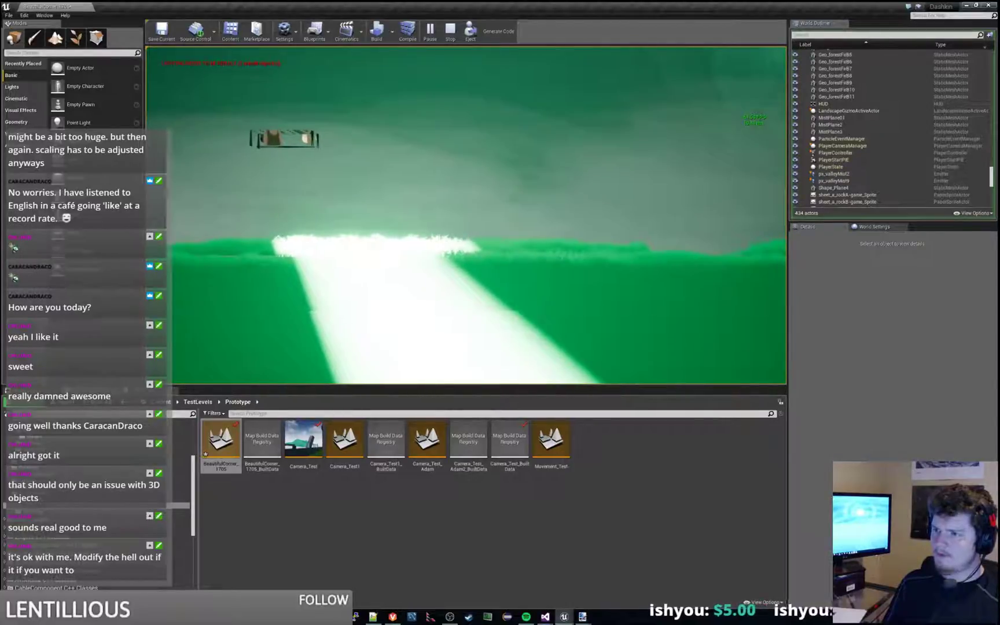
key(a)
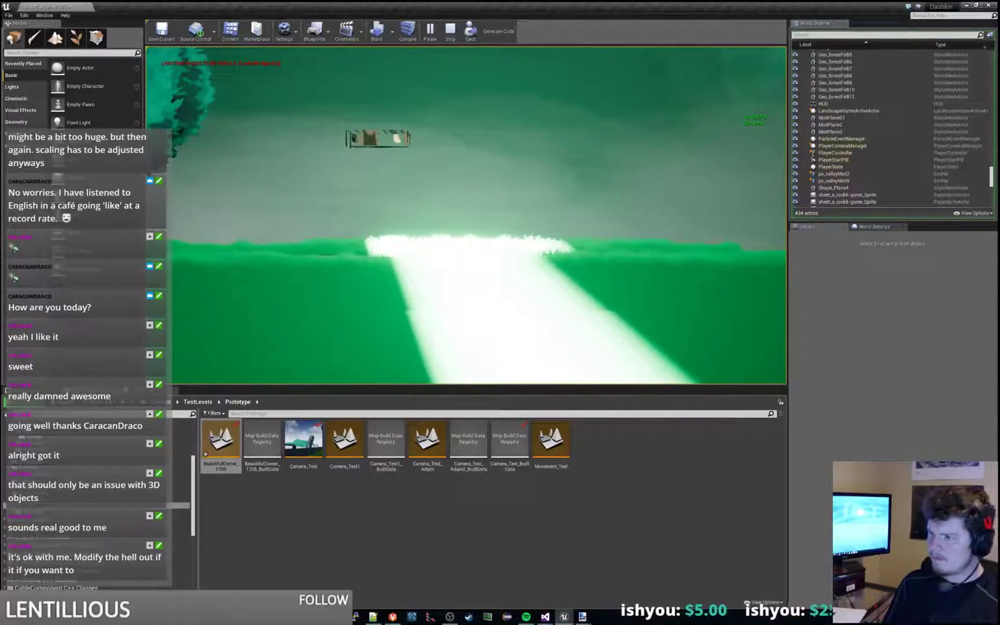
key(d)
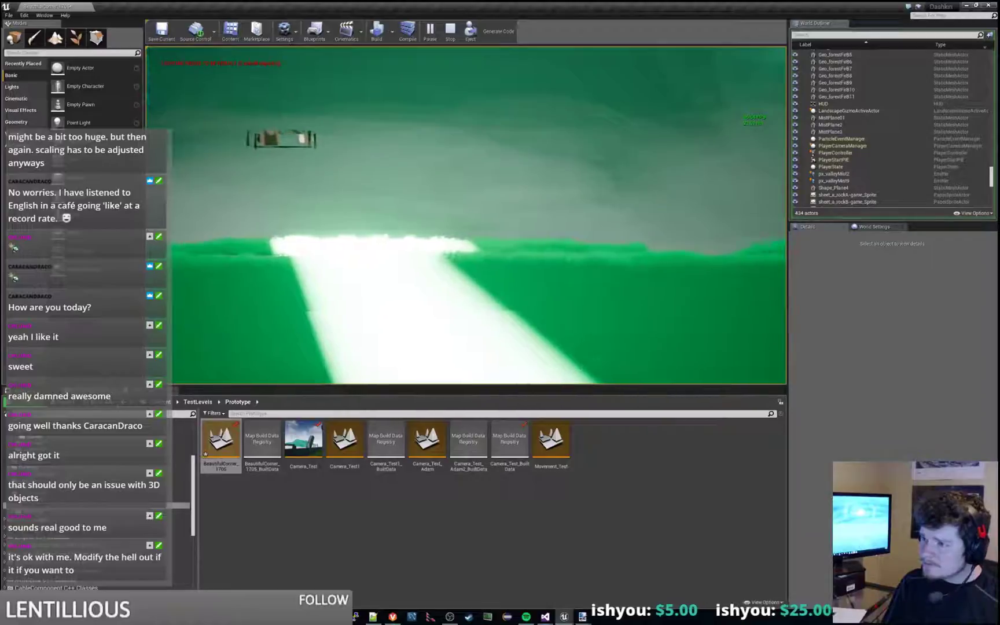
key(d)
key(alt+Tab)
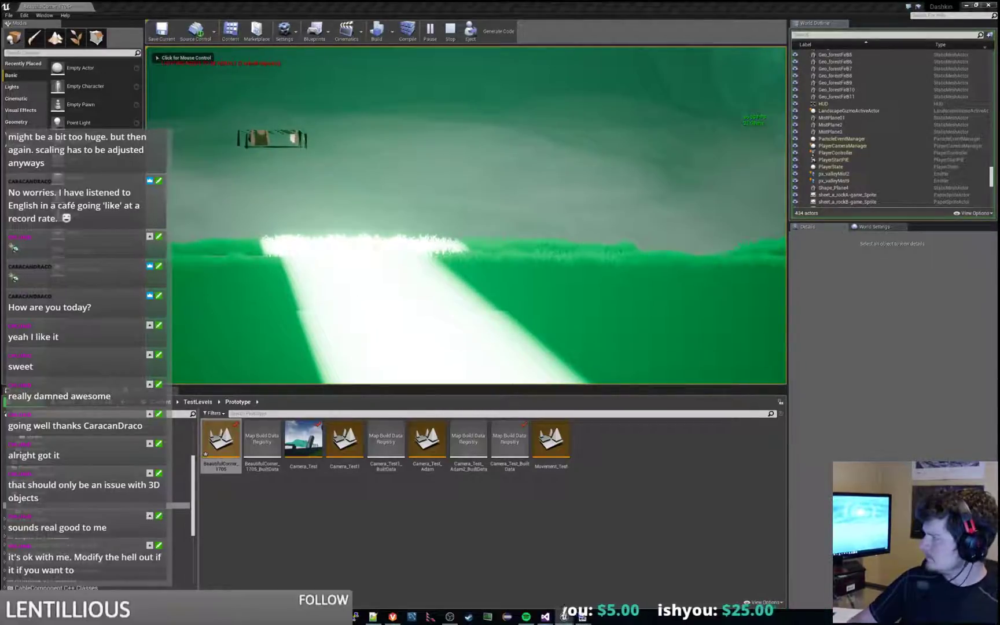
click(752, 220)
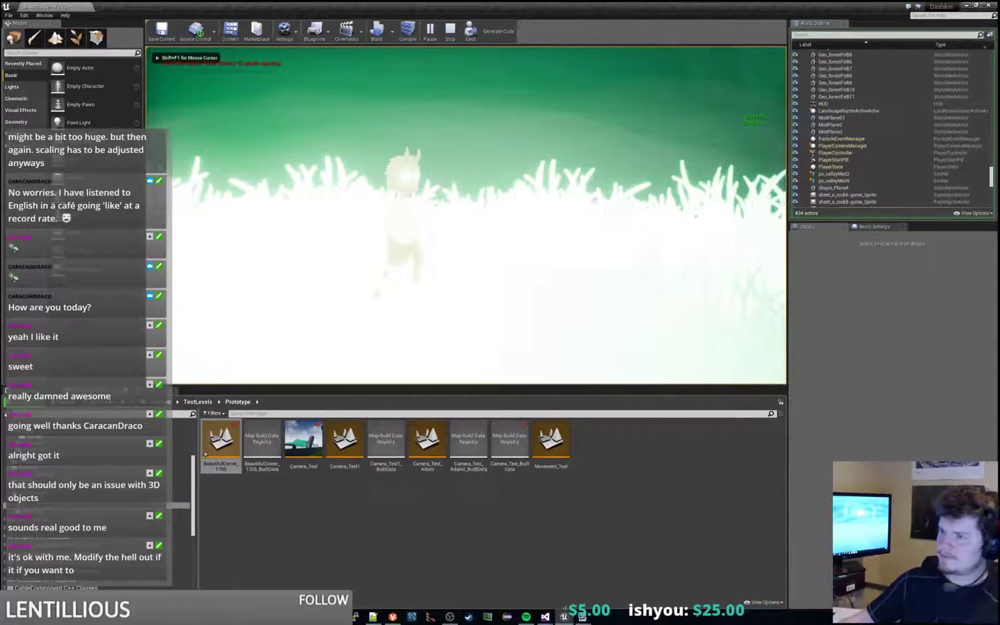
key(a)
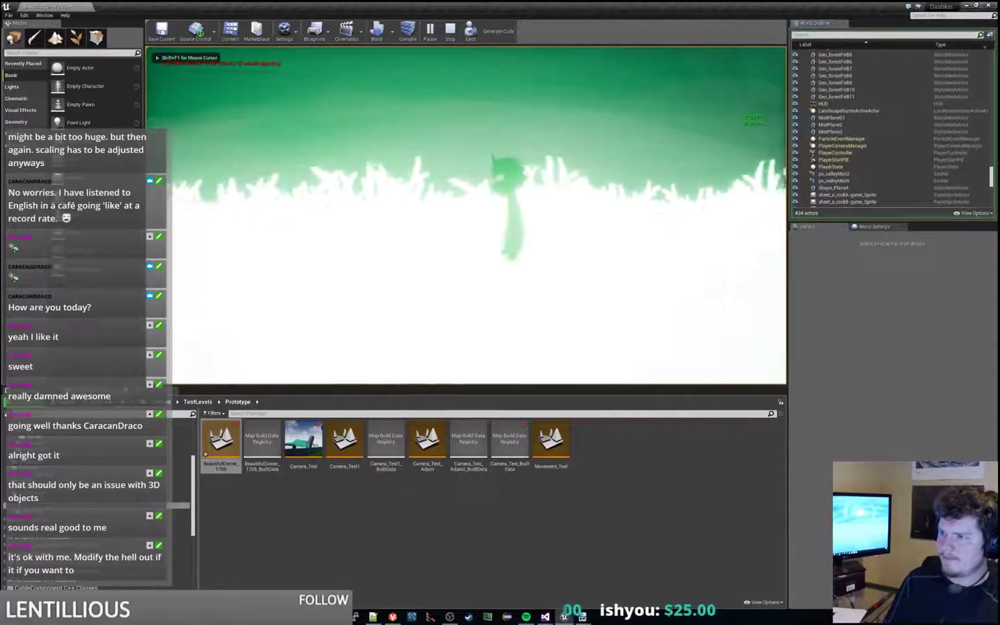
key(Escape)
Open the Camera_Test level, saving the changes made in BeautifulCorner_1705.
mouse_move(559, 235)
right_down()
mouse_move(695, 261)
mouse_move(547, 231)
mouse_move(555, 255)
mouse_move(575, 248)
mouse_move(557, 217)
right_up()
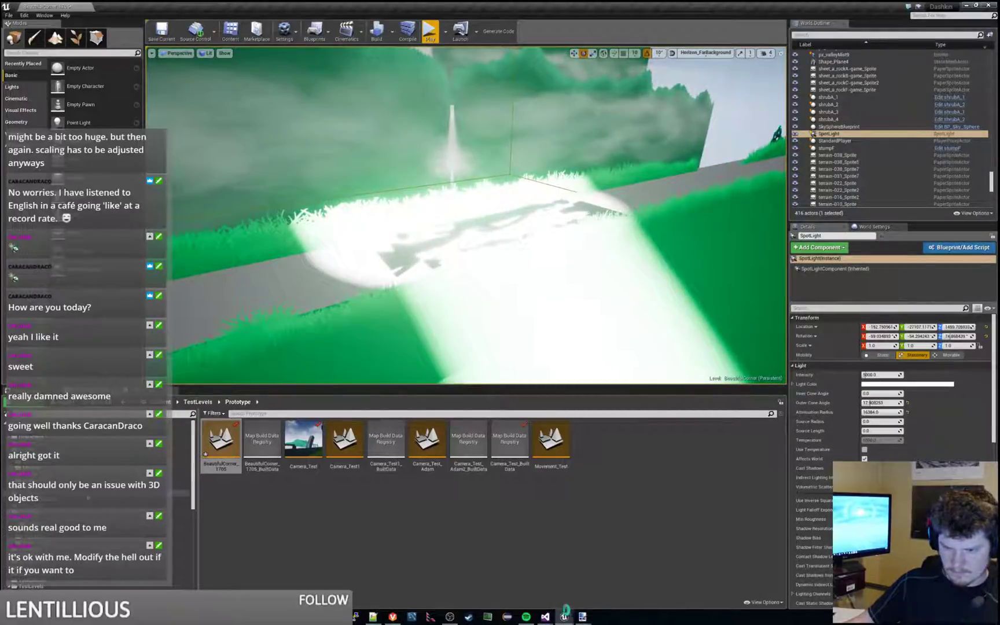
double_click(304, 446)
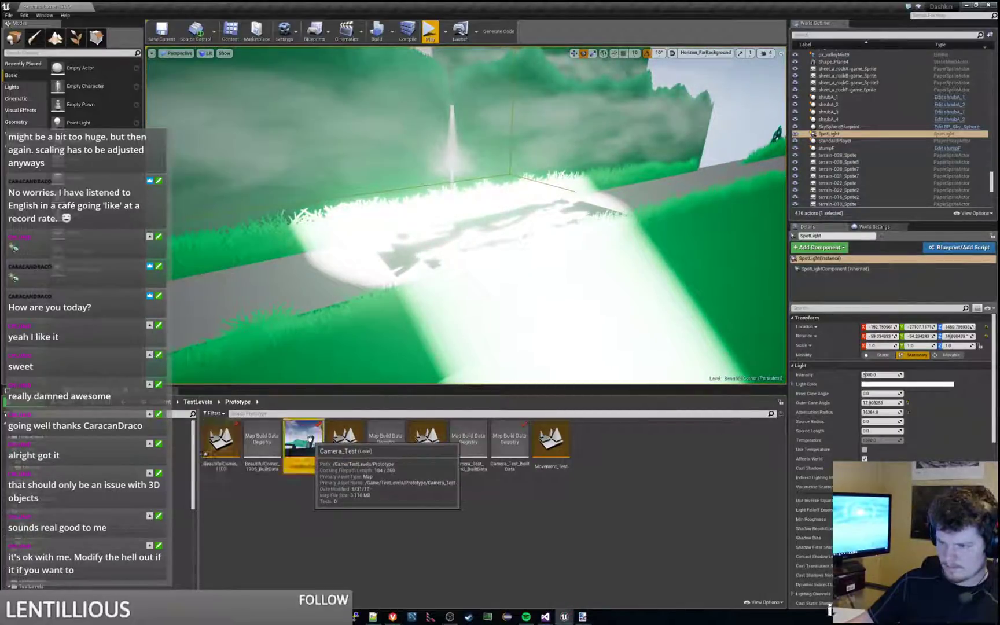
click(534, 381)
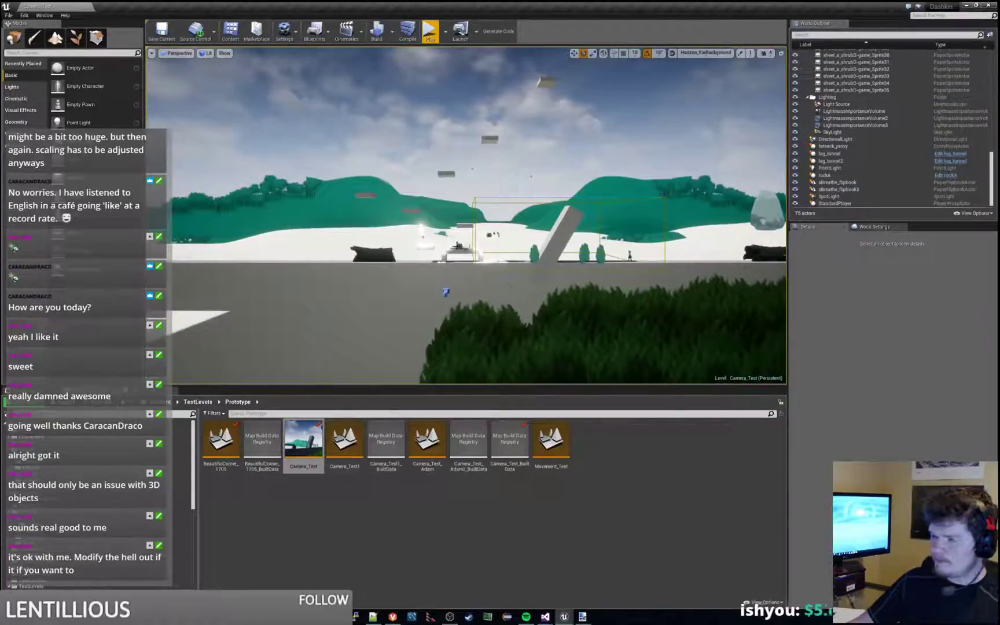
Copy the character flipbook sBreathe_flipbook3 from Camera_Test and reopen BeautifulCorner_1705, saving the pending level changes.
scroll(452, 247, up, 2)
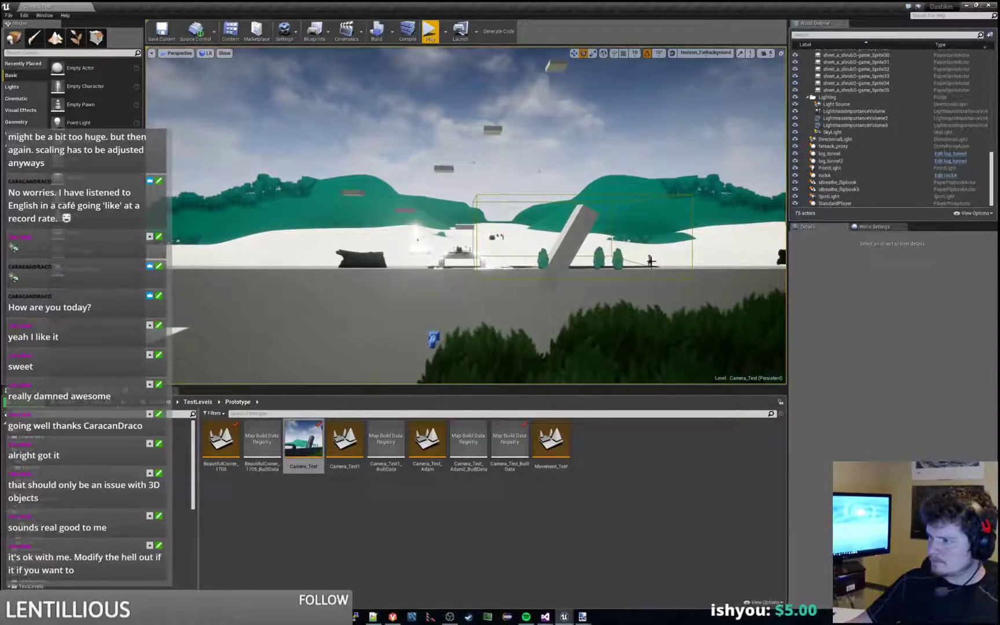
click(650, 261)
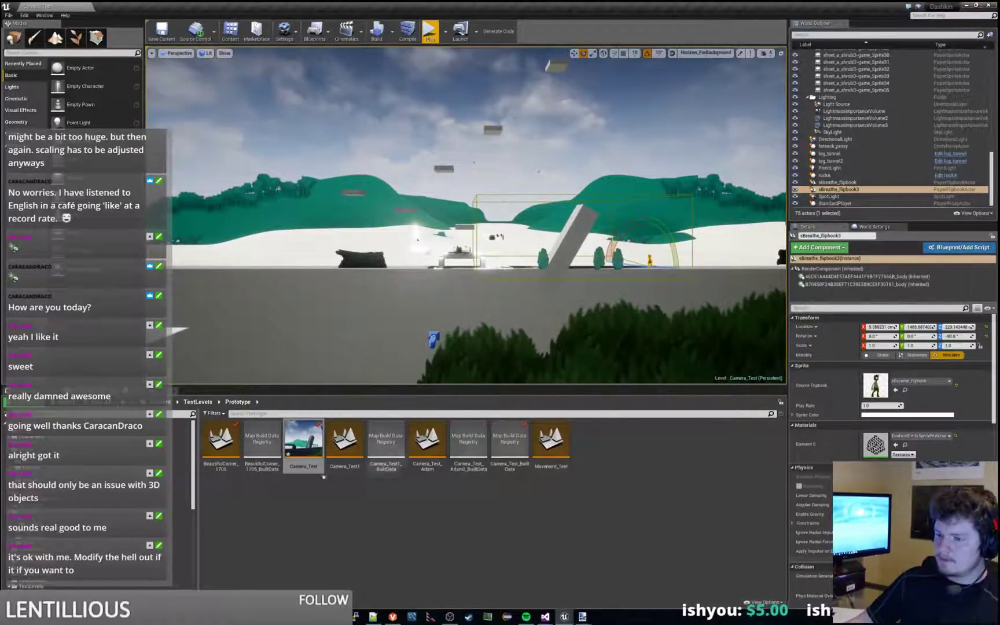
double_click(230, 442)
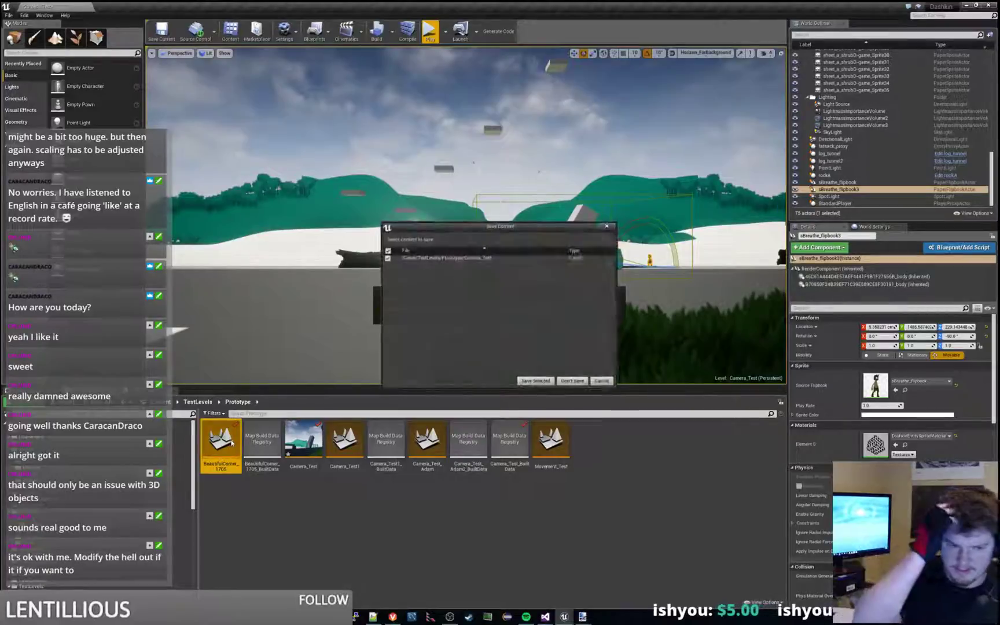
click(535, 380)
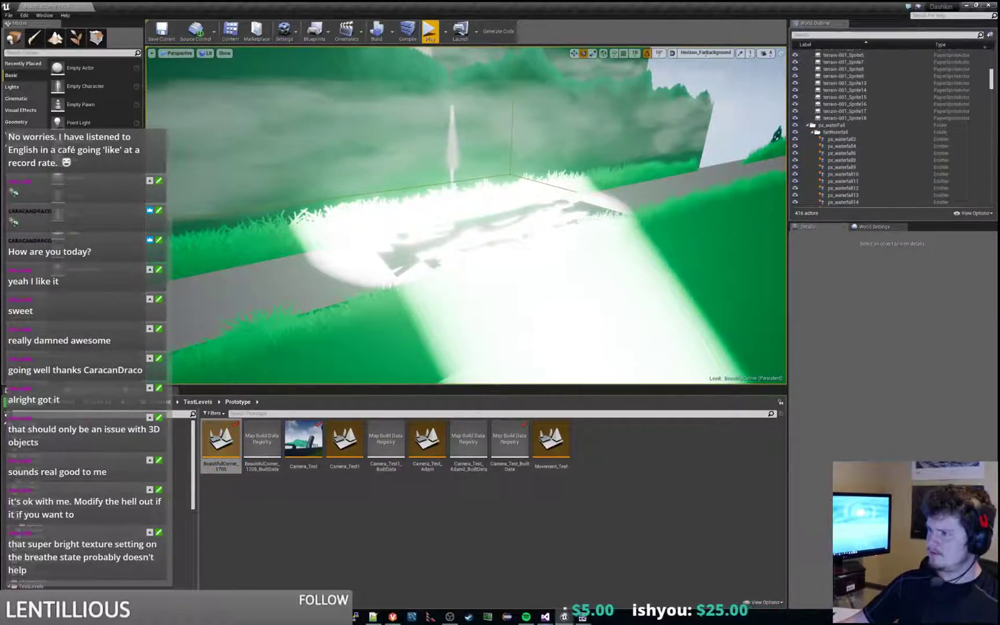
Paste the copied character flipbook into the BeautifulCorner_1705 level.
right_drag(534, 166, 767, 107)
click(508, 159)
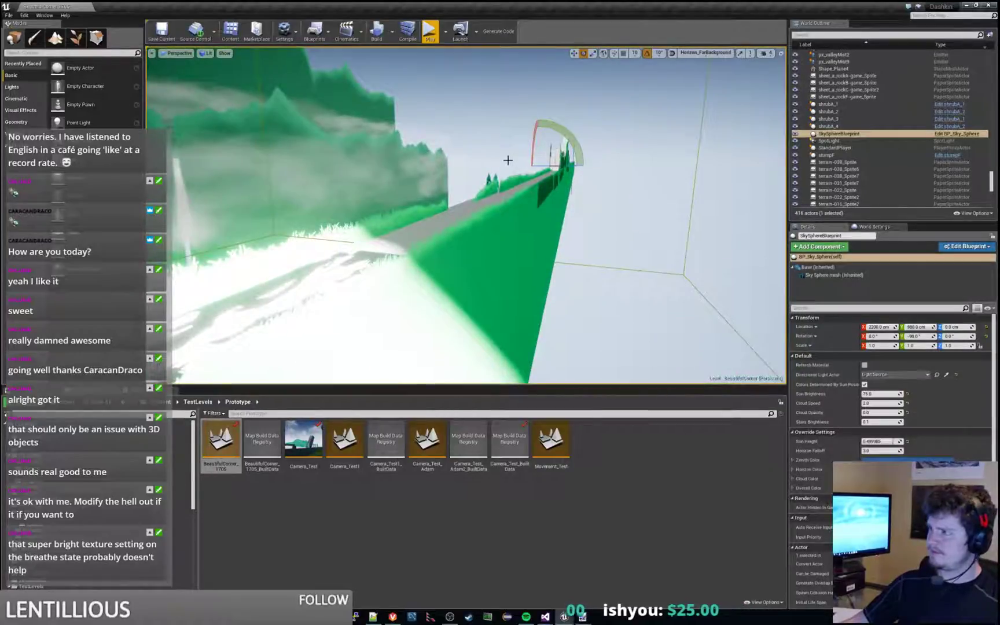
key(ctrl+v)
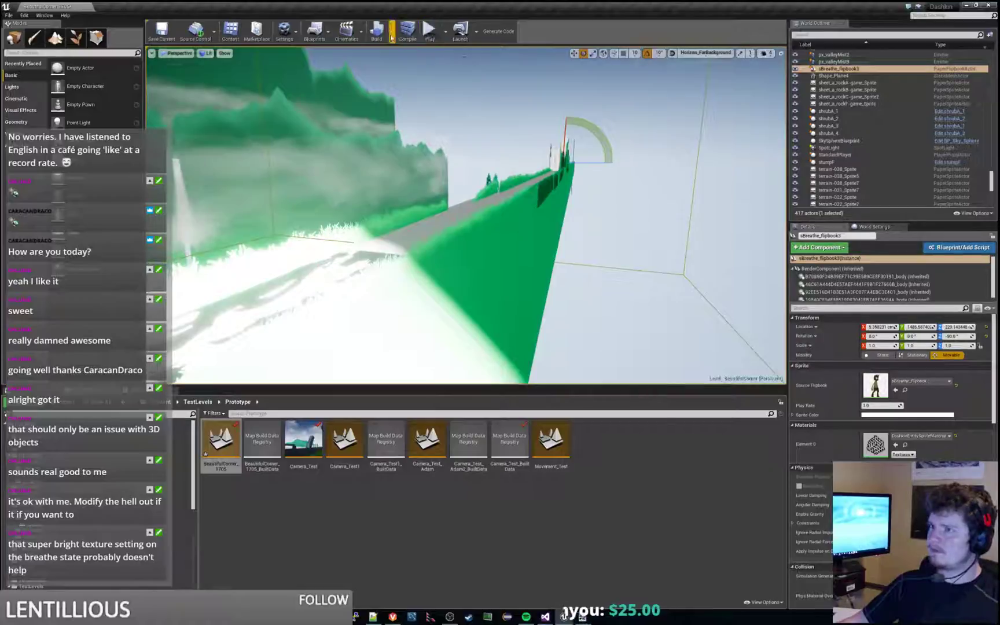
Move the pasted character flipbook along the track towards the edge of the spotlit area.
click(575, 53)
mouse_move(614, 154)
right_down()
mouse_move(549, 154)
mouse_move(614, 155)
right_up()
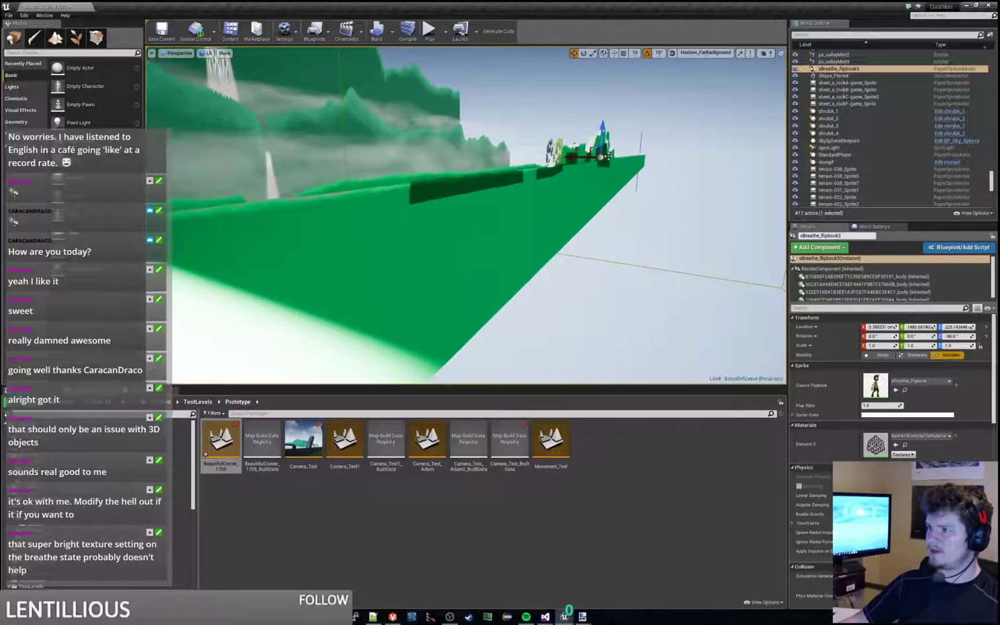
drag(607, 156, 437, 194)
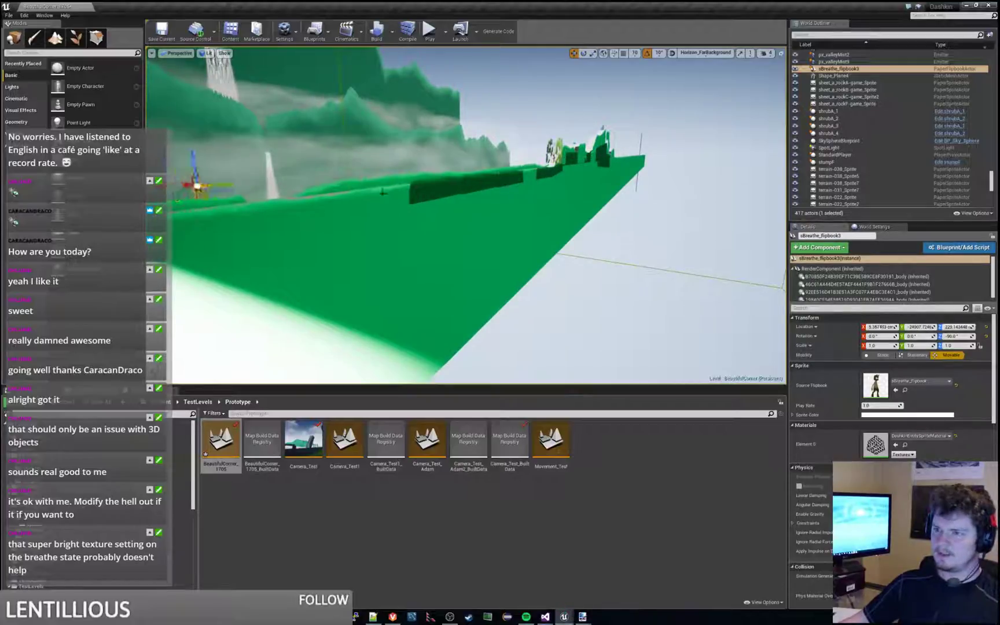
mouse_move(382, 193)
right_down()
mouse_move(268, 179)
mouse_move(380, 176)
right_up()
key(w)
drag(472, 166, 273, 166)
right_drag(376, 150, 452, 145)
key(s)
key(a)
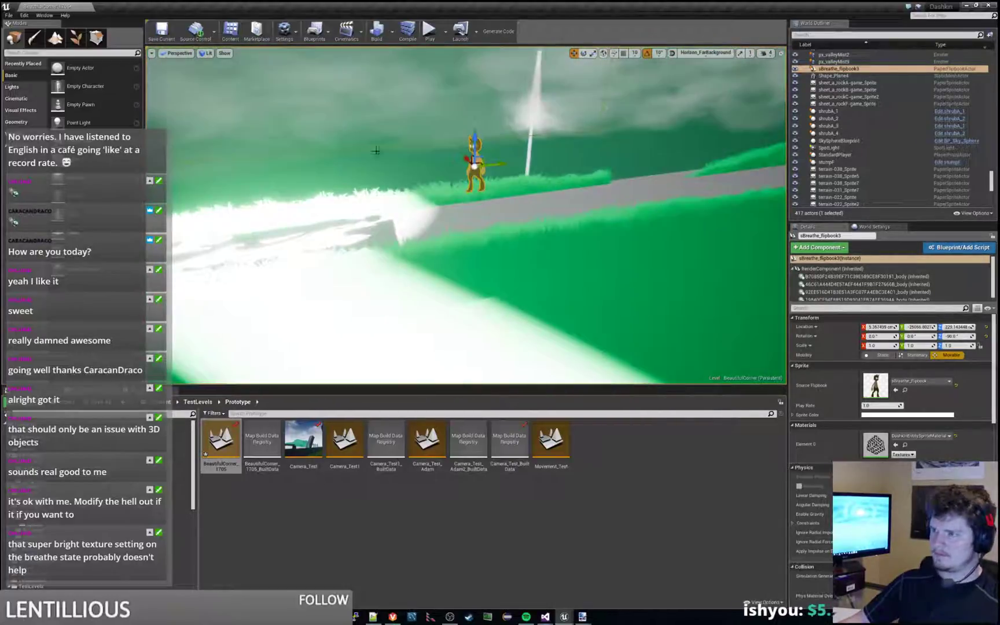
Lower the character flipbook onto the track and place it inside the spotlight beam.
drag(482, 157, 423, 183)
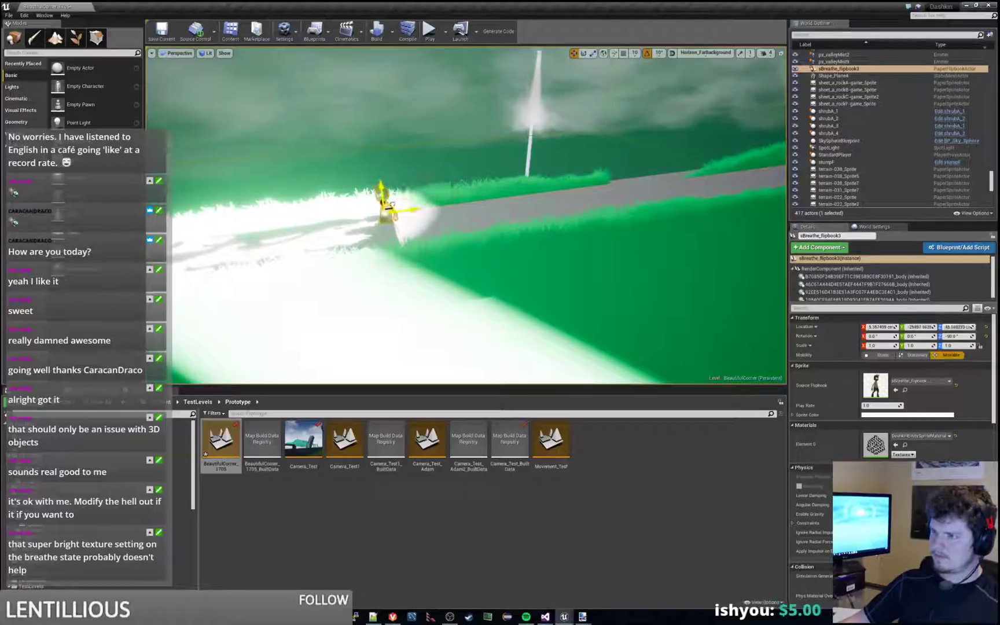
drag(334, 213, 276, 215)
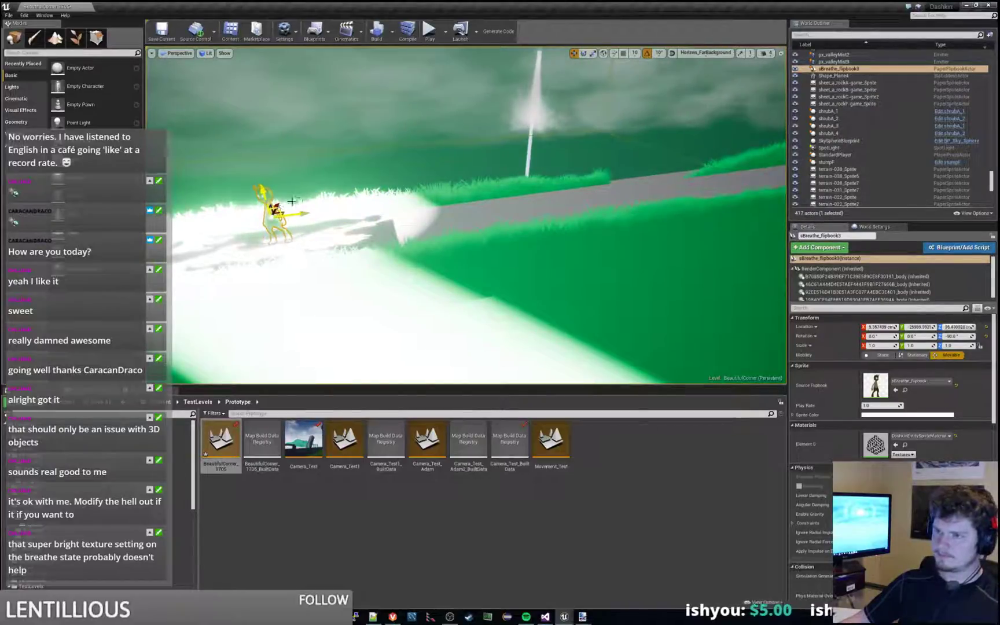
key(w)
right_drag(276, 216, 249, 210)
right_drag(382, 155, 302, 193)
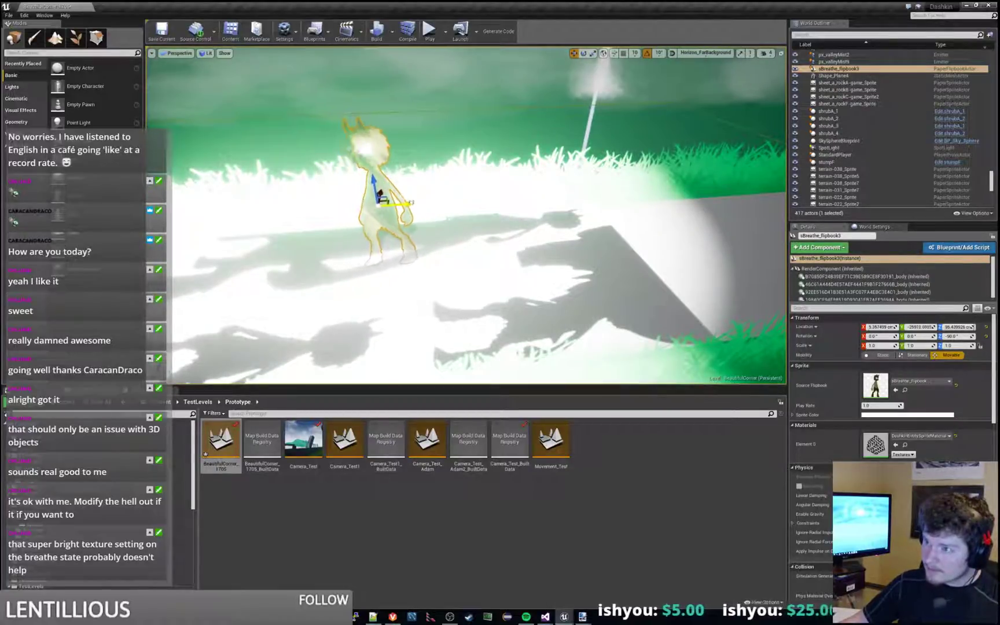
Slide the character flipbook back and forth along the spotlit strip to test how light and shadows fall on it.
drag(440, 206, 426, 232)
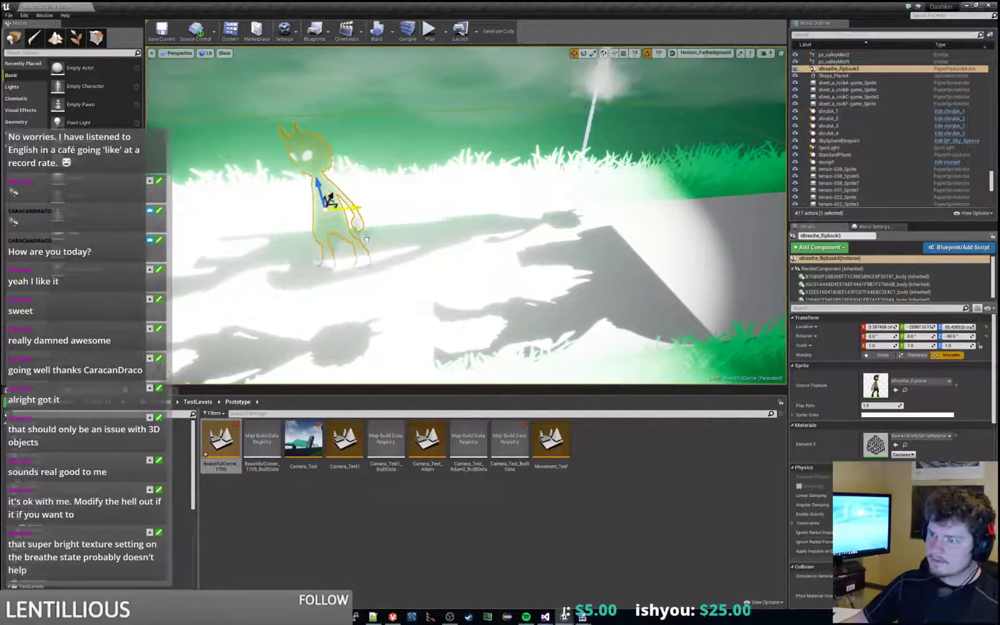
drag(366, 239, 234, 243)
right_drag(235, 244, 307, 244)
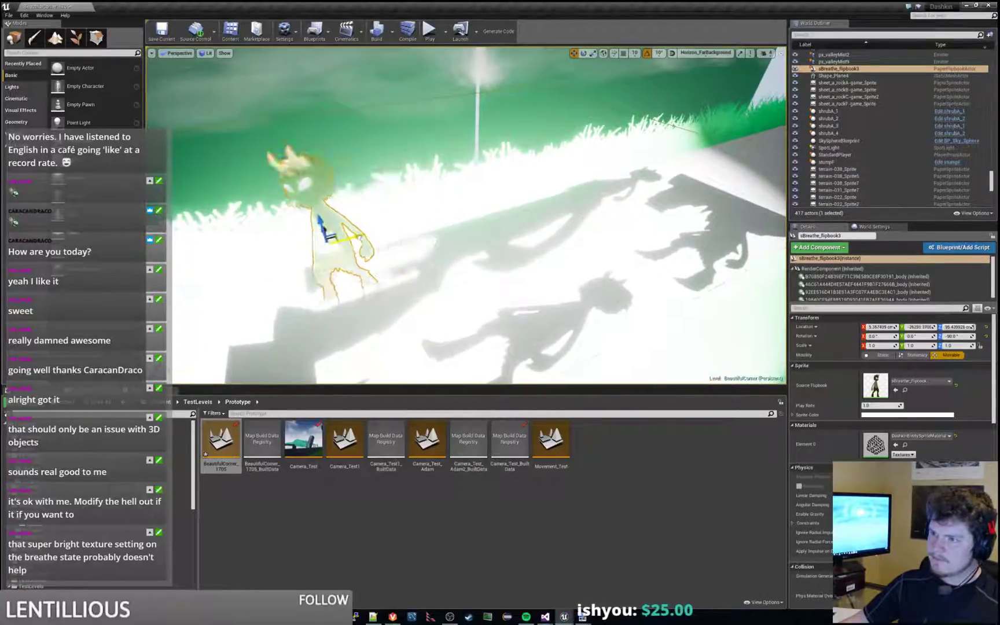
mouse_move(361, 237)
mouse_down()
mouse_move(344, 247)
mouse_move(377, 247)
mouse_up()
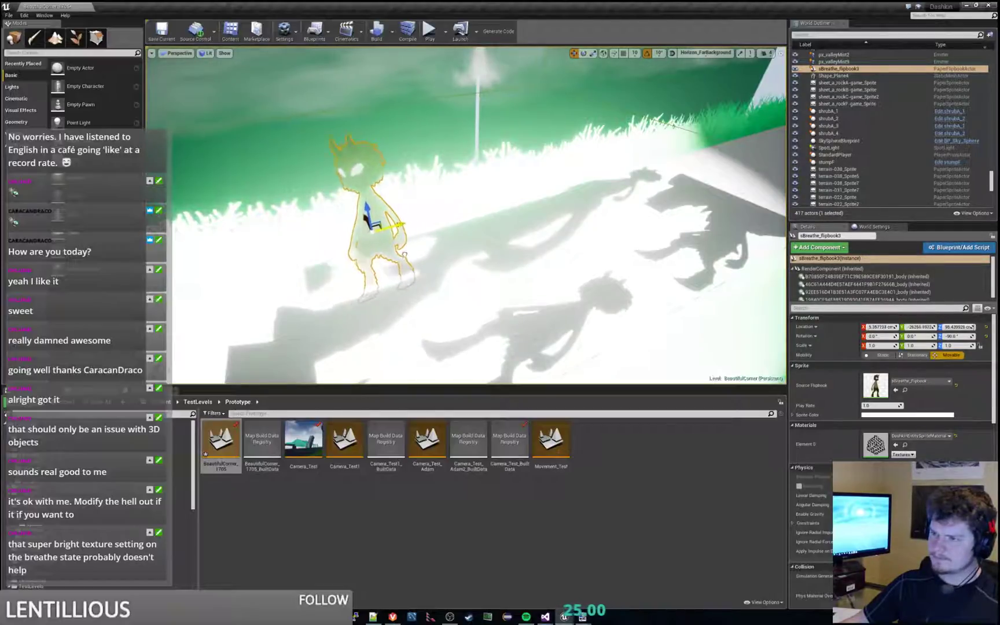
drag(404, 254, 372, 261)
Duplicate the TRACK2 ground piece.
right_drag(415, 241, 202, 192)
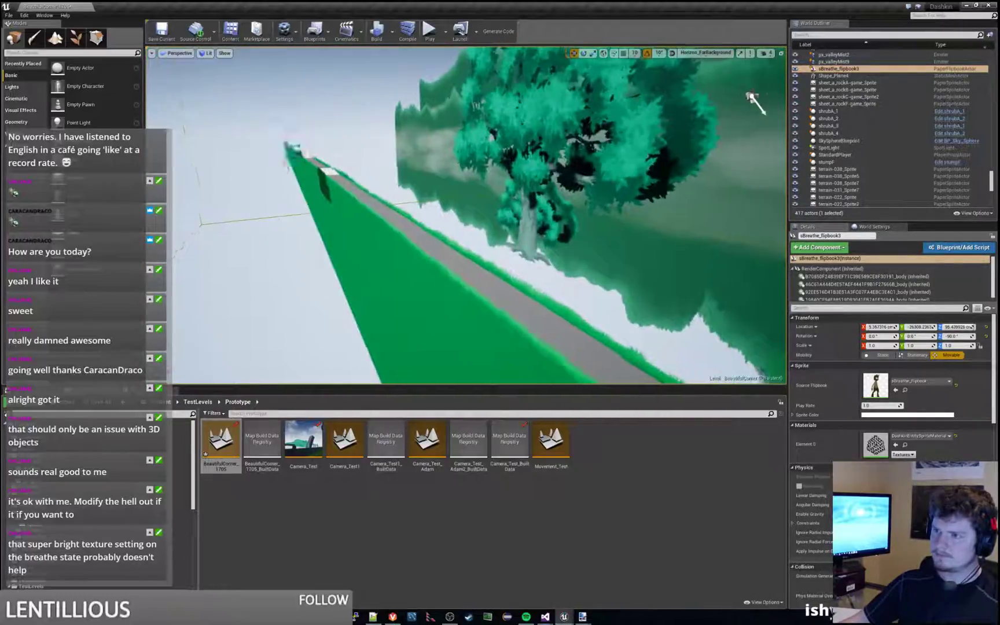
key(f)
click(646, 312)
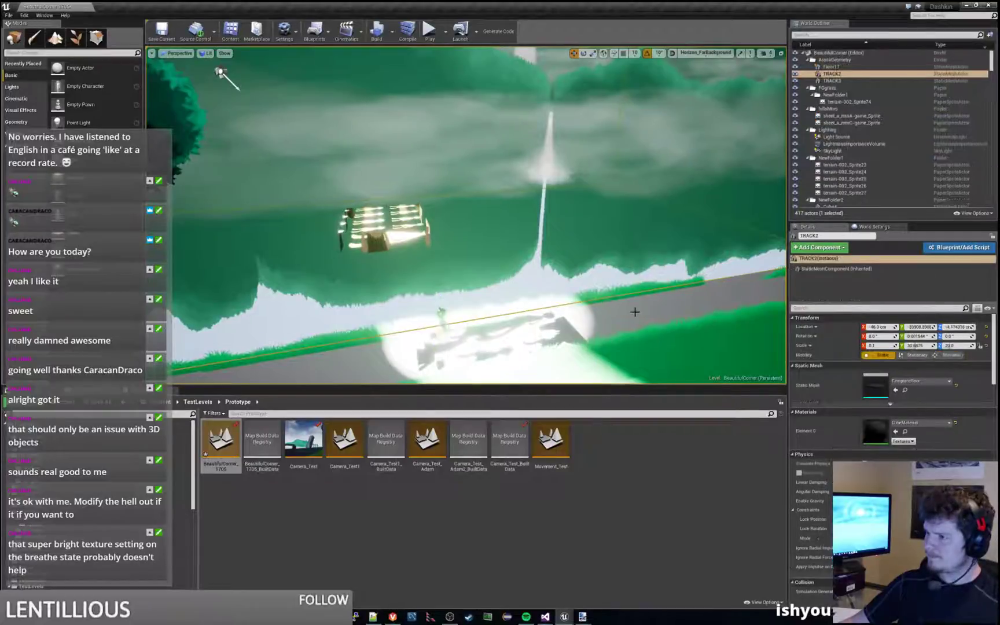
key(f)
right_drag(635, 290, 605, 266)
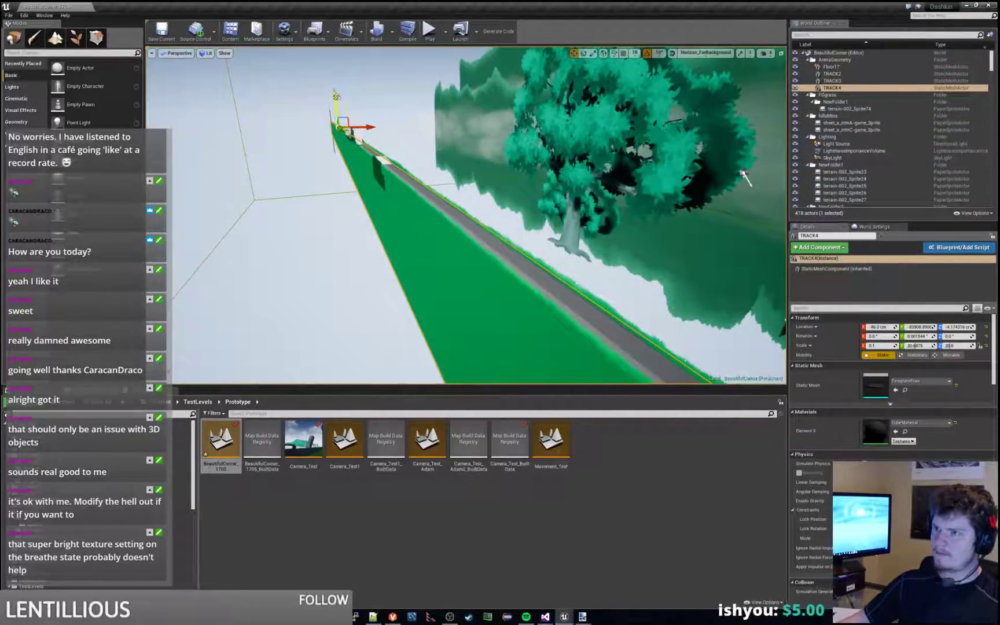
Raise the duplicated track piece above the ground and set its Y scale to 0.1.
drag(335, 97, 333, 81)
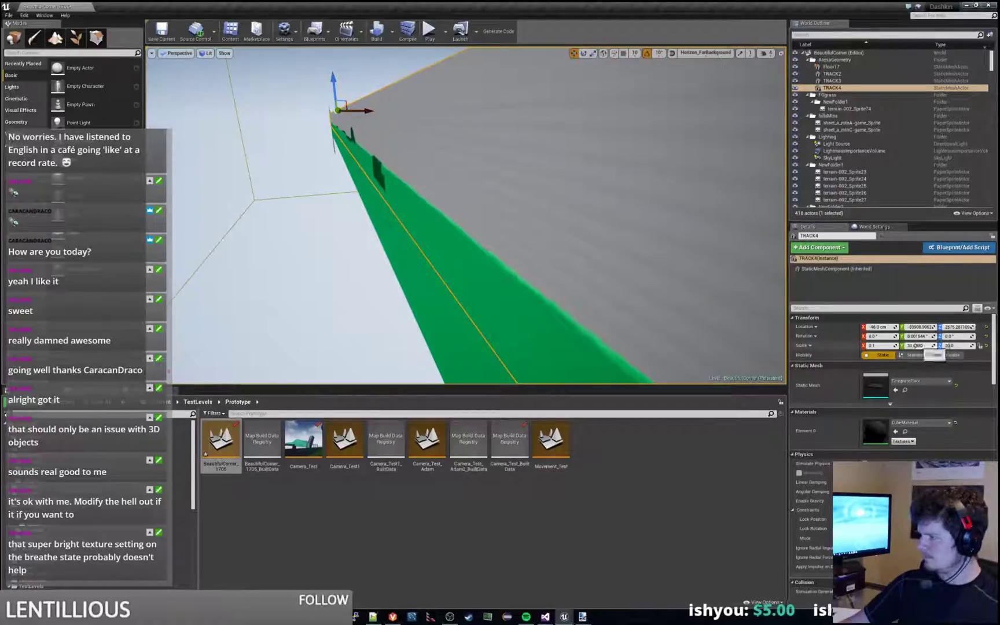
text(0.1)
key(Return)
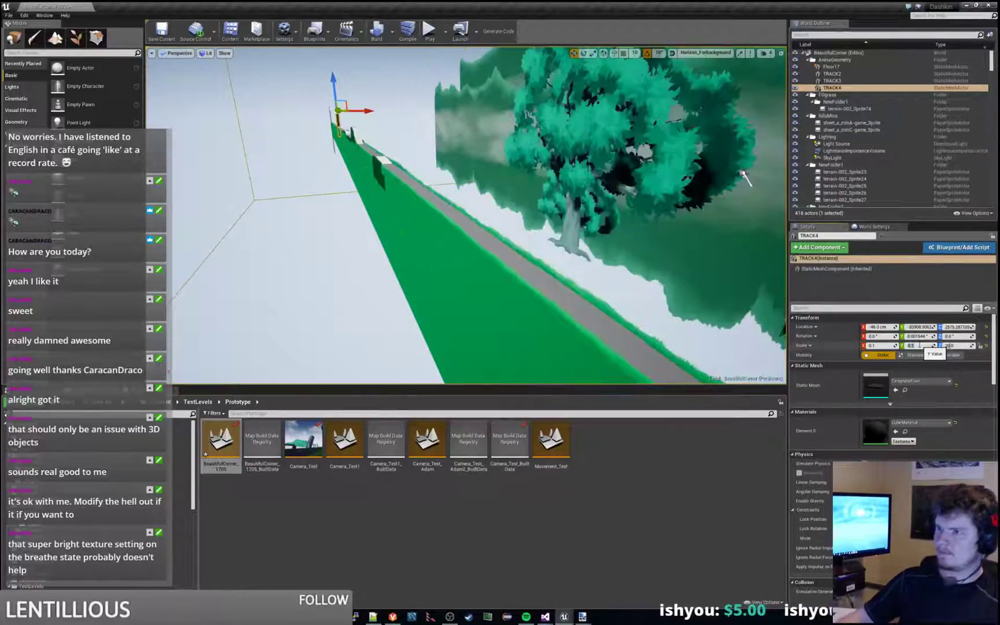
Move the shortened track piece along the level close to the spotlight and set its Z scale to 1.
drag(337, 110, 381, 204)
right_drag(352, 163, 324, 207)
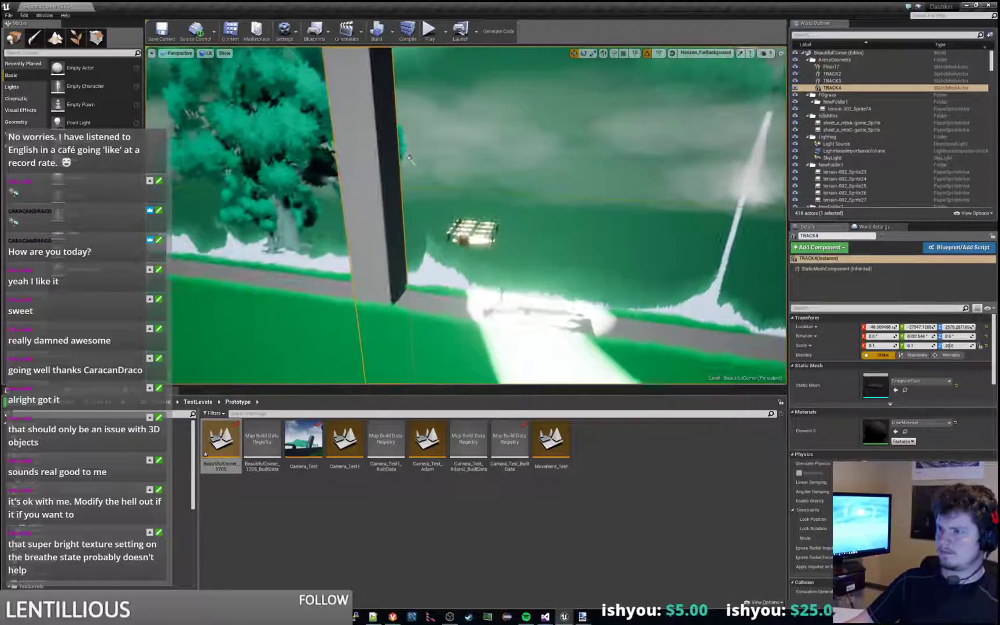
scroll(427, 130, down, 3)
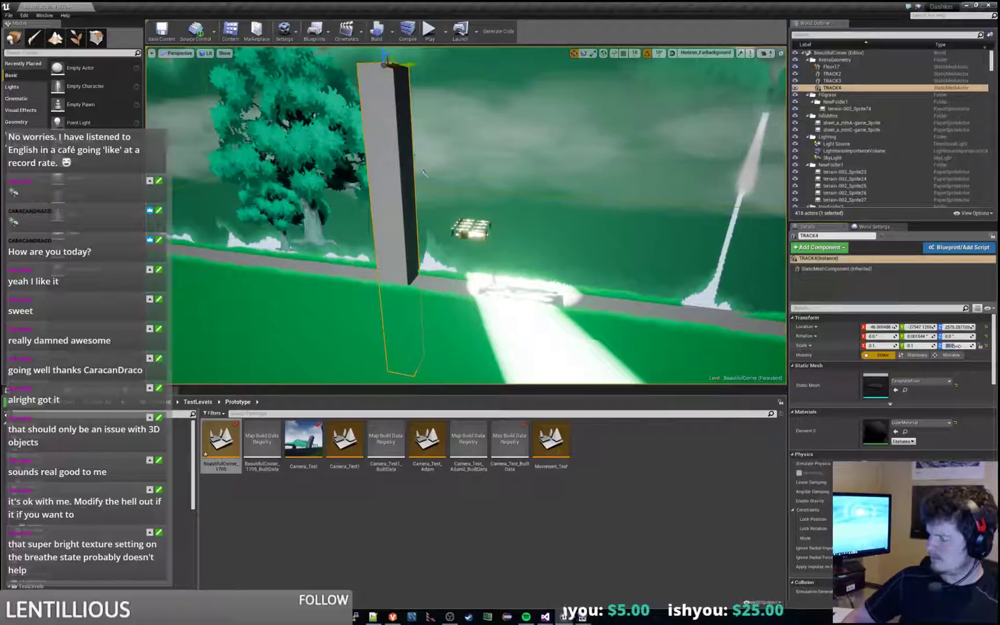
text(1)
key(Return)
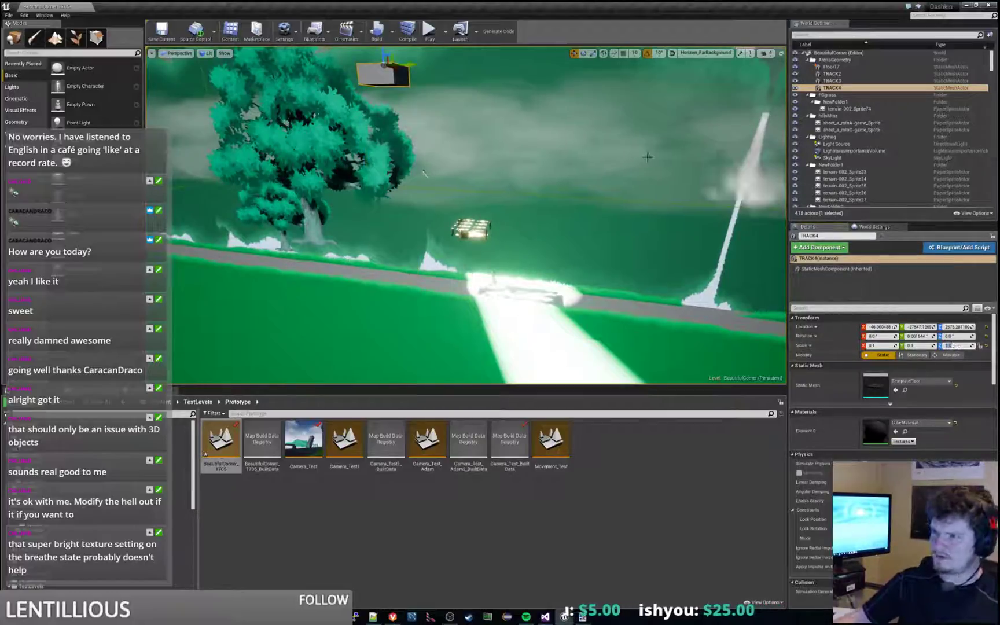
Position the resulting block beside the floating Floor17 piece in the spotlight beam, with its X location at 0.
drag(393, 54, 510, 222)
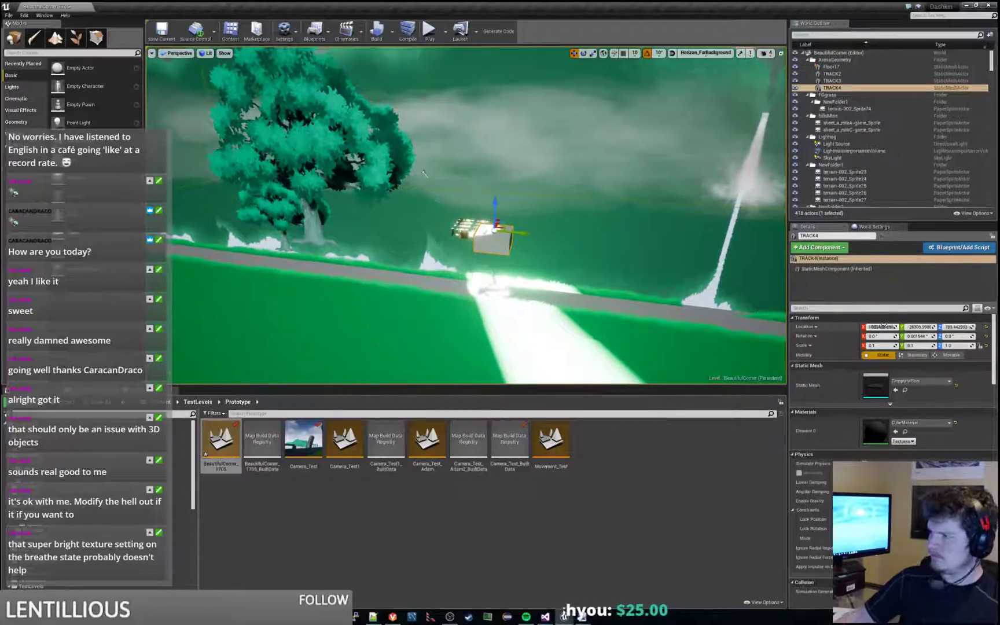
right_drag(584, 178, 573, 208)
right_drag(389, 92, 440, 133)
right_drag(380, 112, 453, 118)
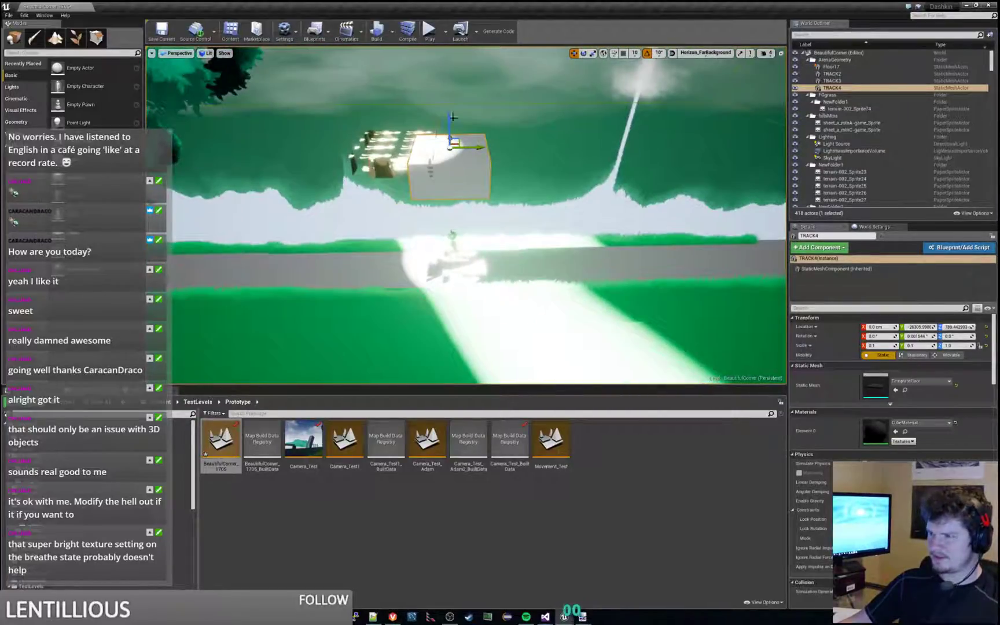
mouse_move(480, 148)
mouse_down()
mouse_move(370, 150)
mouse_move(494, 147)
mouse_up()
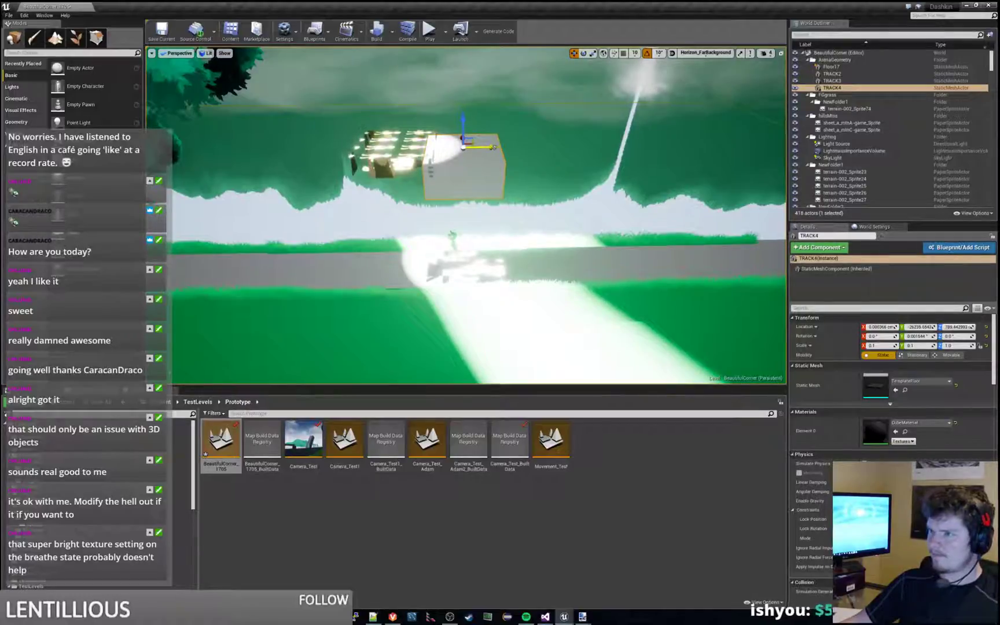
Select the character flipbook on the spotlit track and nudge it slightly along the strip.
mouse_move(466, 182)
right_down()
mouse_move(466, 232)
mouse_move(431, 214)
mouse_move(466, 202)
right_up()
key(w)
click(437, 194)
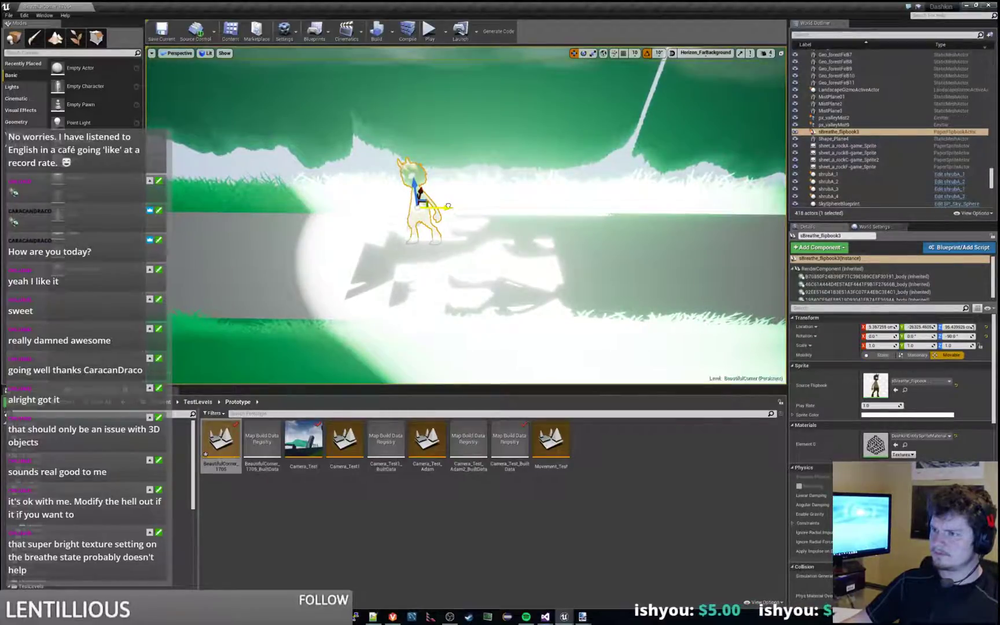
key(s)
Play-test the level, running and jumping the character to the spotlit flipbook to compare their lighting, and end the session.
right_drag(470, 178, 510, 191)
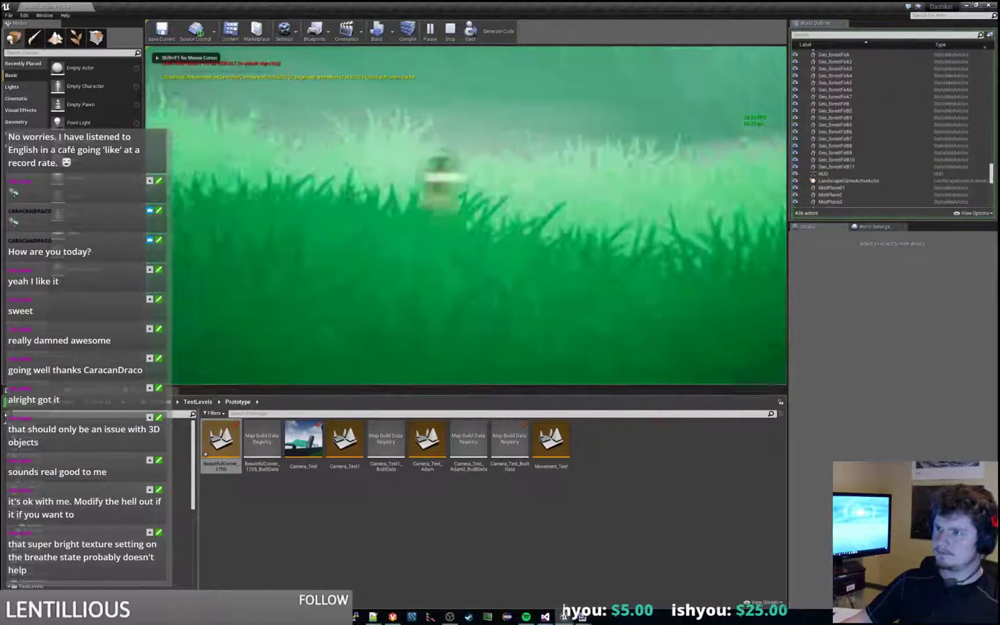
key(a)
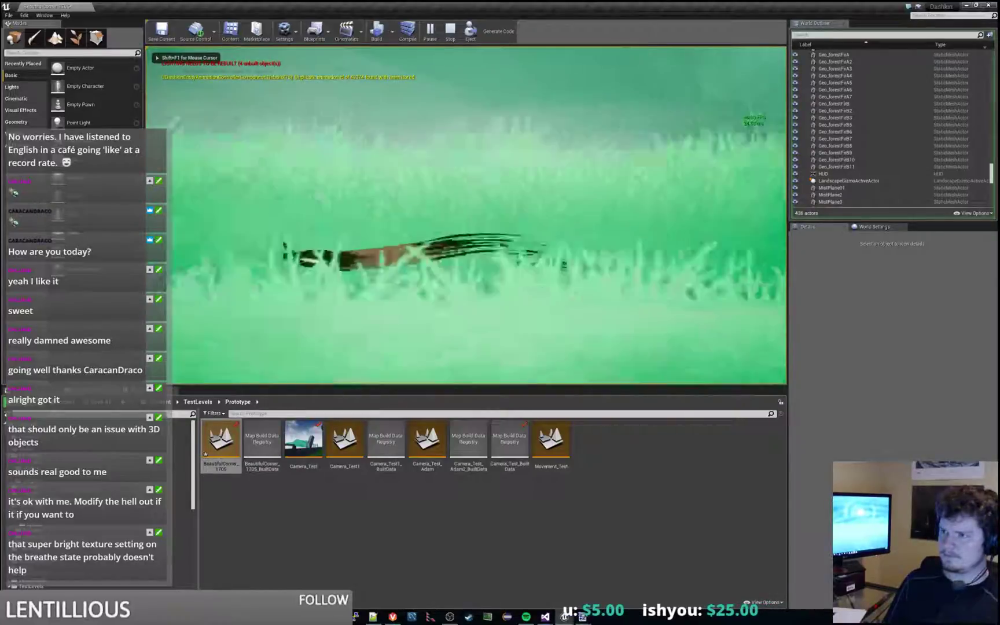
key(d)
key(space)
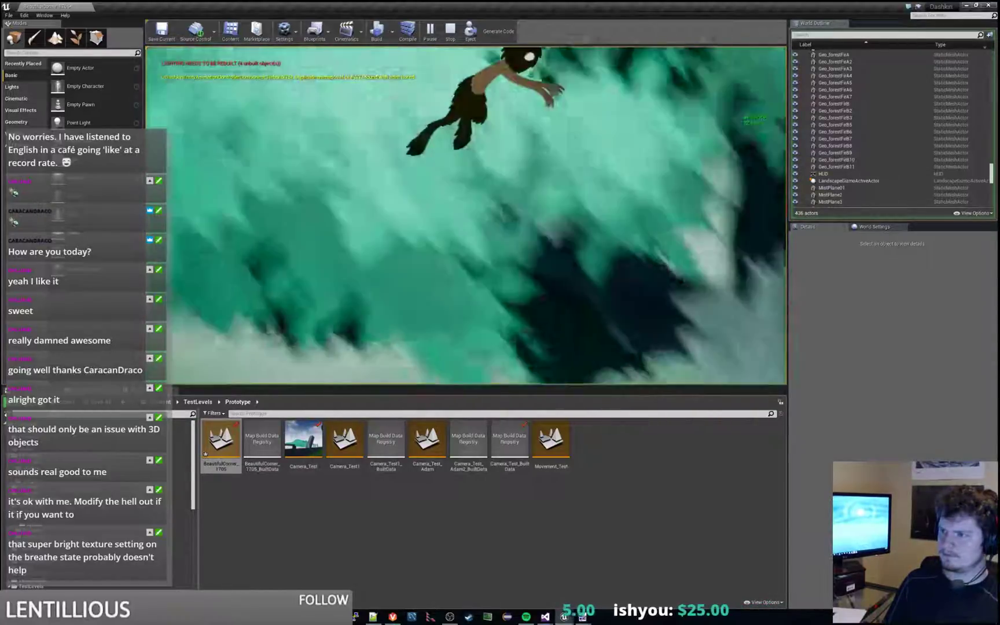
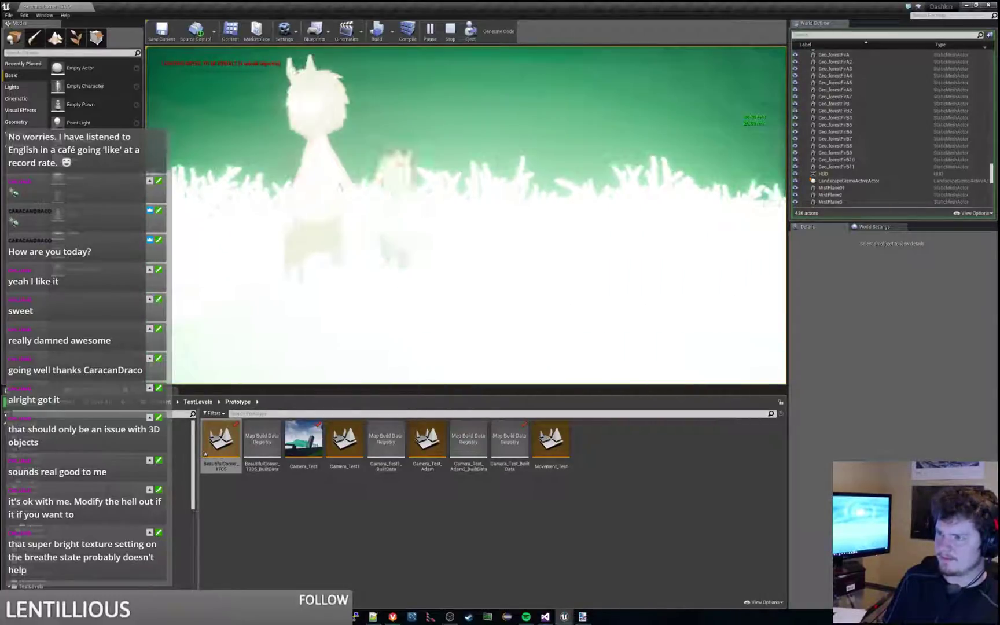
key(Escape)
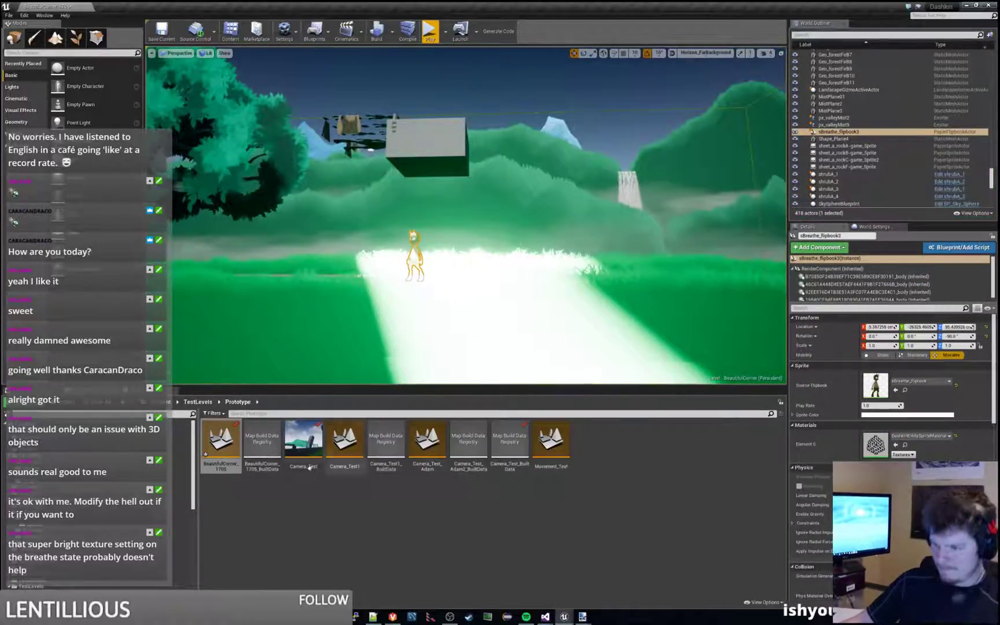
Save BeautifulCorner_1705, open the Camera_Test level and select the small floating Floor17 piece for comparison.
double_click(304, 442)
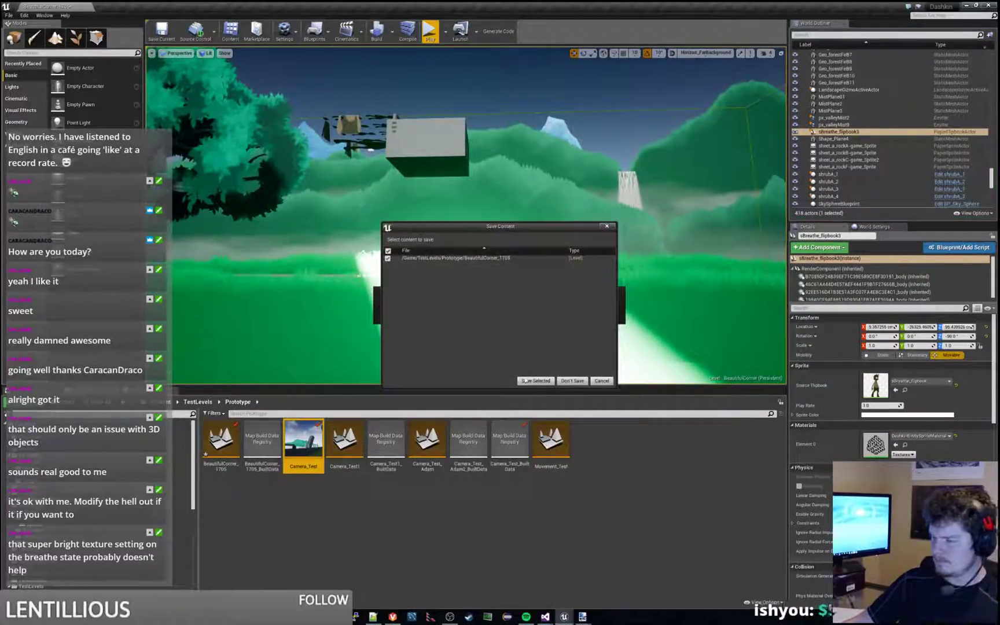
click(527, 381)
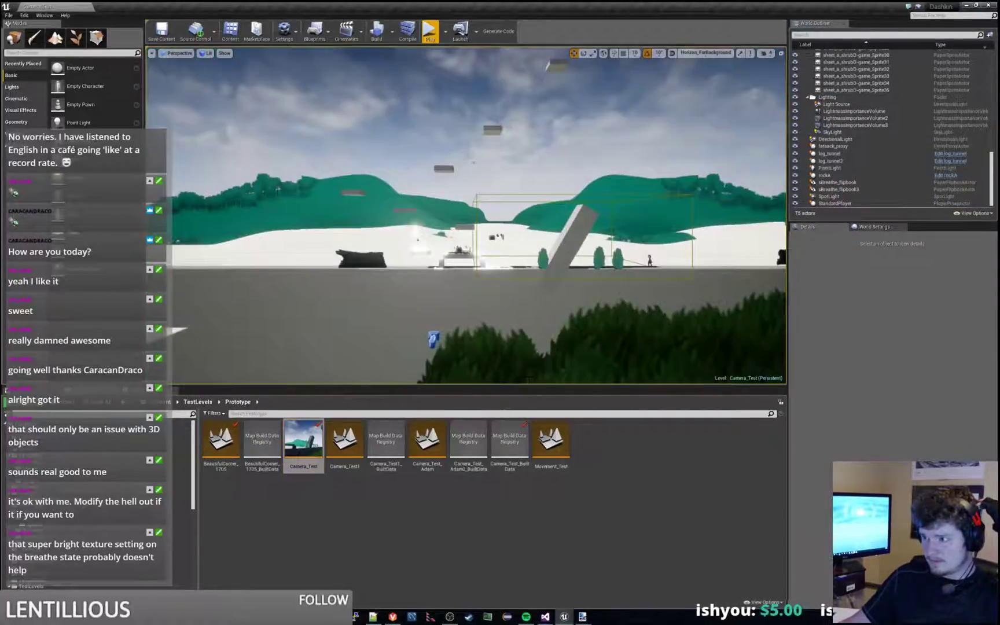
click(495, 238)
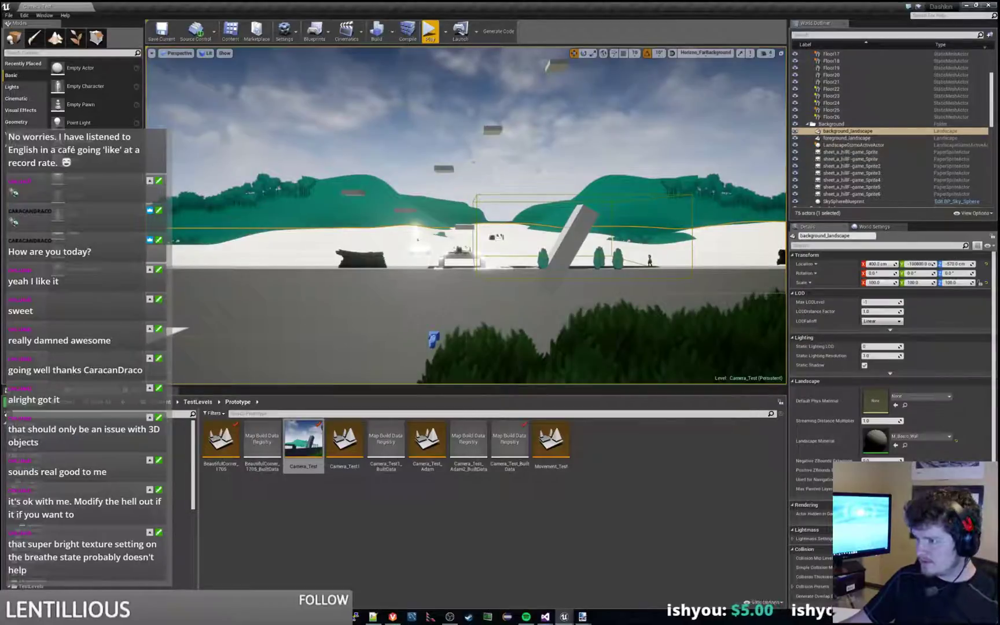
click(493, 236)
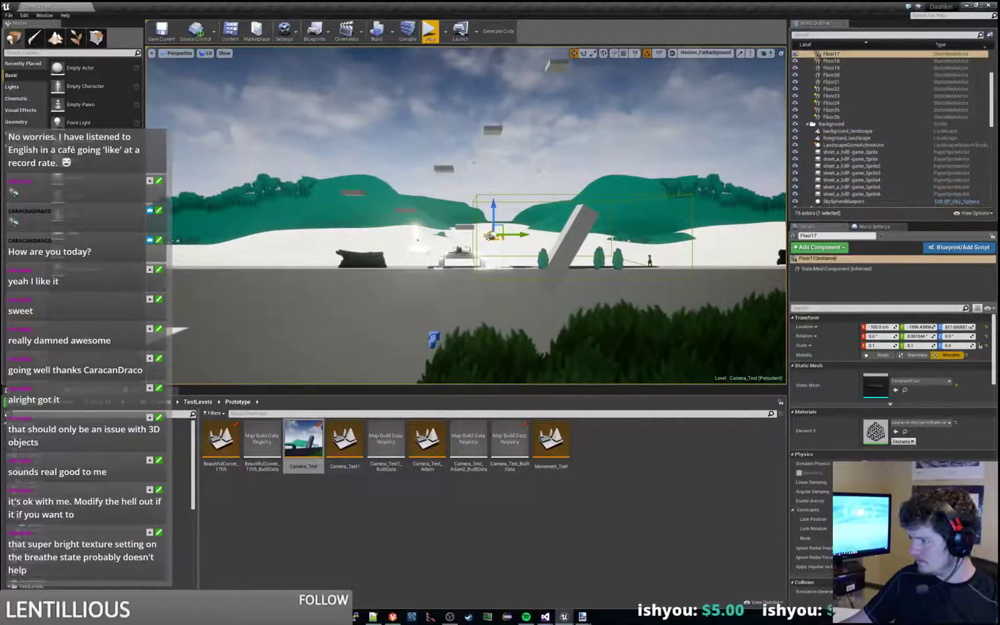
Examine the SpotLight, PointLight, background landscape and slanted Floor8 settings in Camera_Test.
click(473, 162)
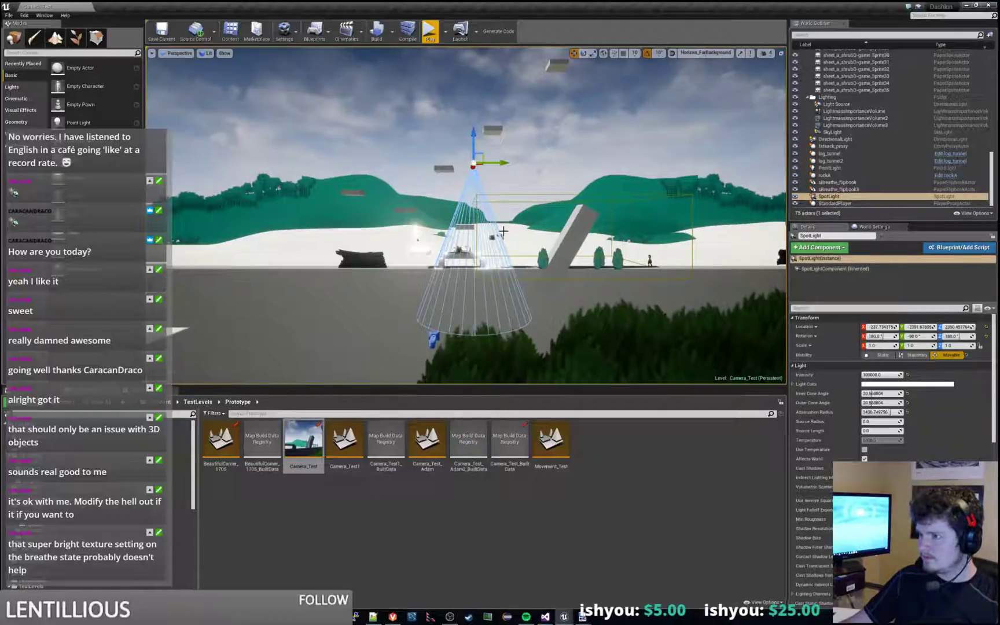
click(441, 243)
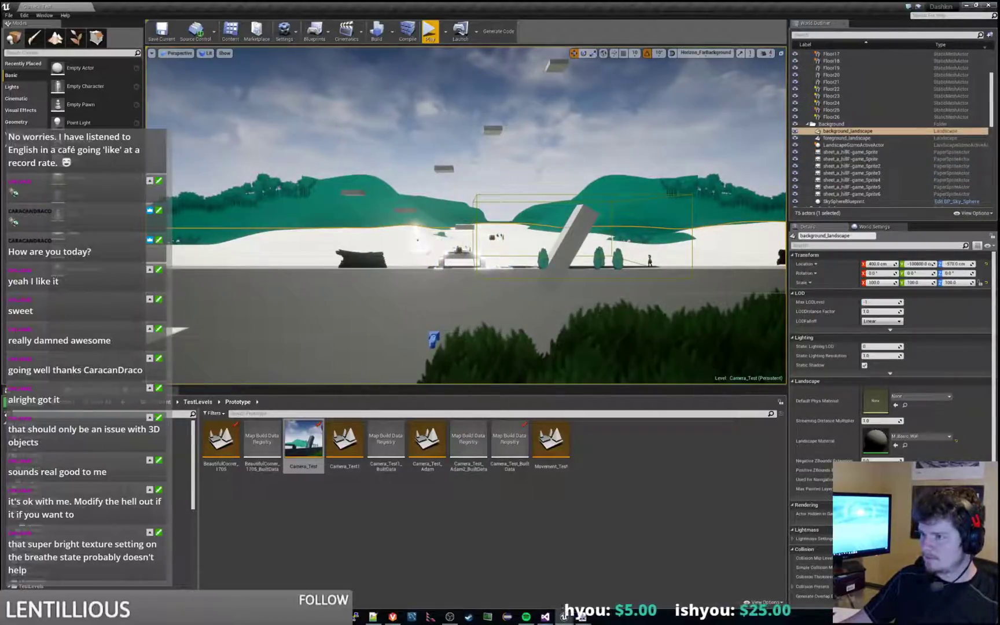
click(418, 239)
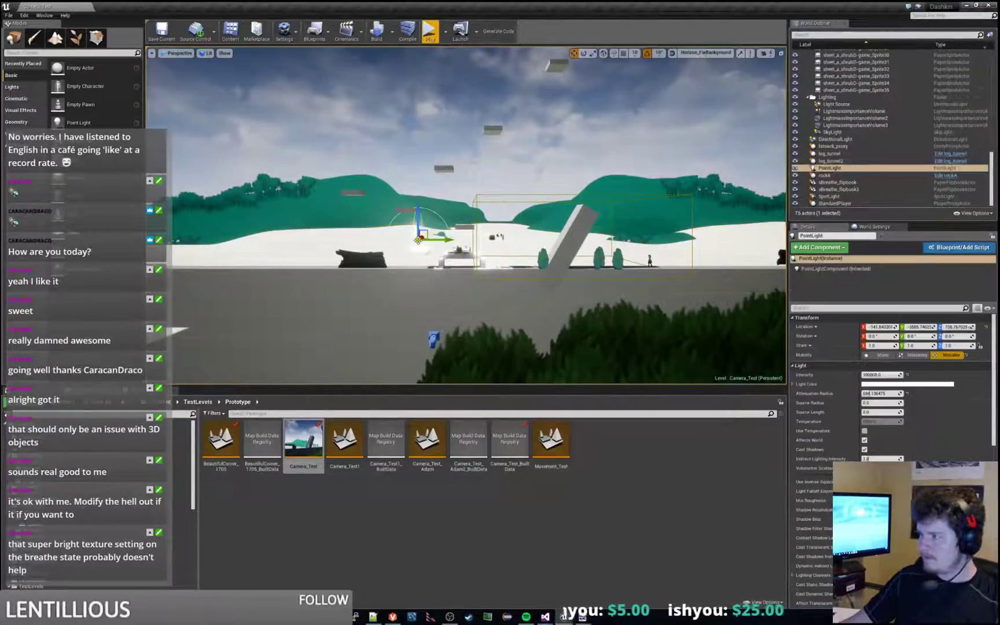
click(462, 247)
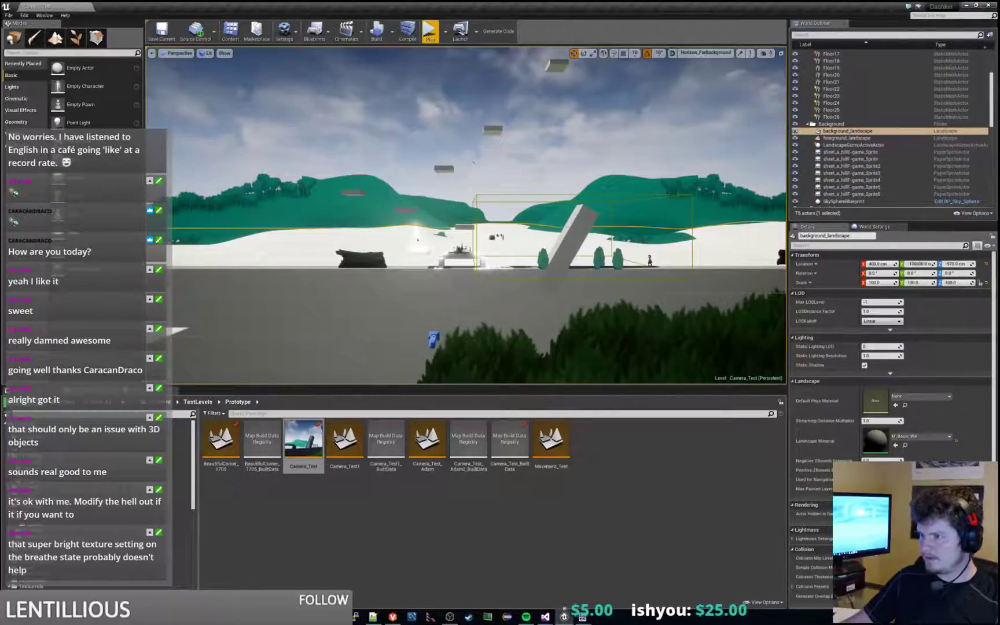
click(461, 248)
key(a)
right_drag(480, 248, 499, 295)
click(556, 188)
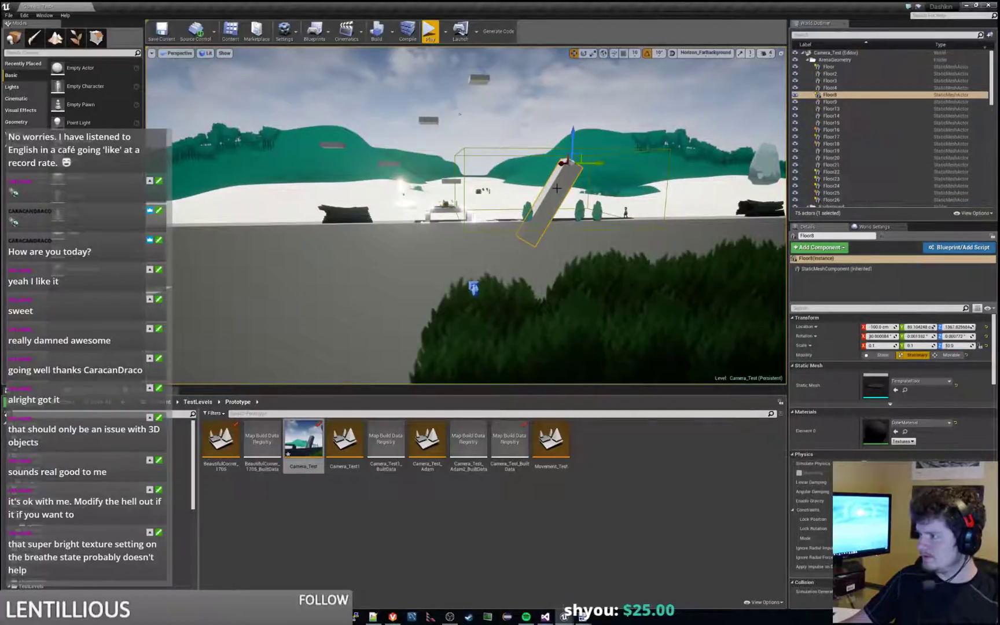
Reopen BeautifulCorner_1705 and check the settings of the floating Floor17 piece and the SpotLight above it.
double_click(234, 442)
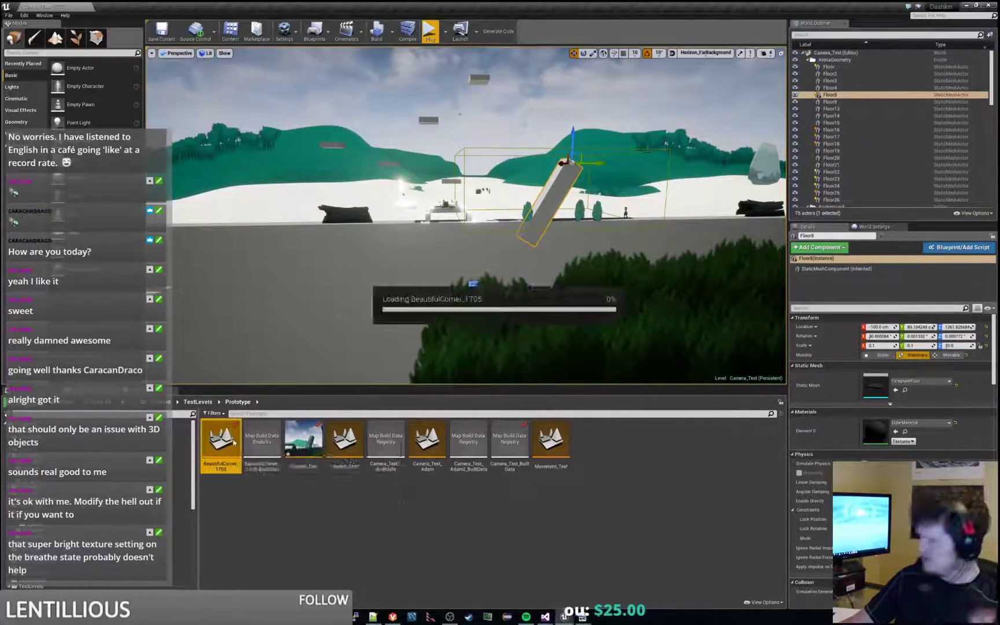
click(528, 382)
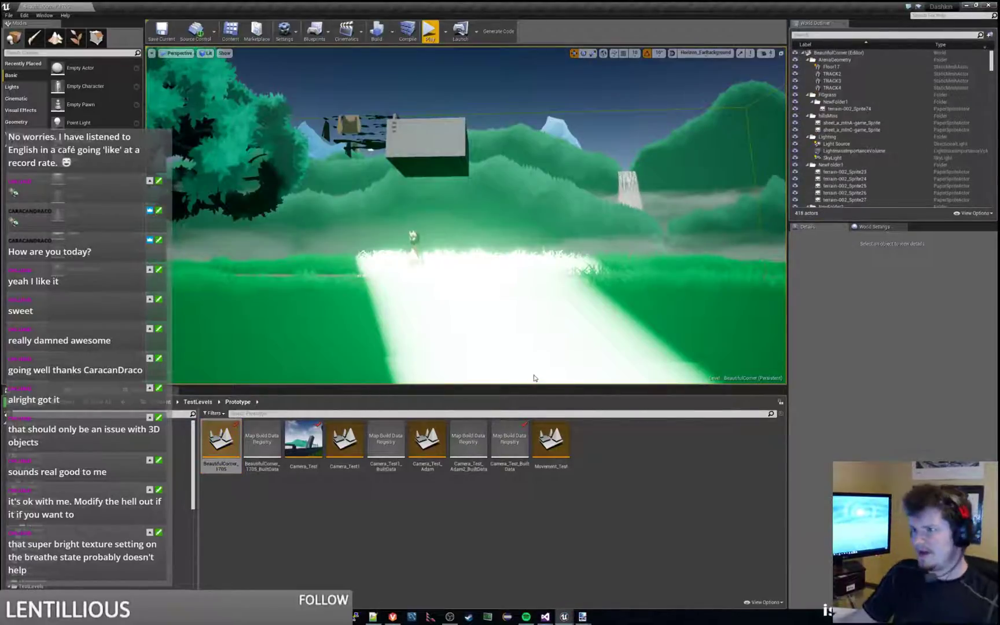
right_drag(534, 378, 538, 353)
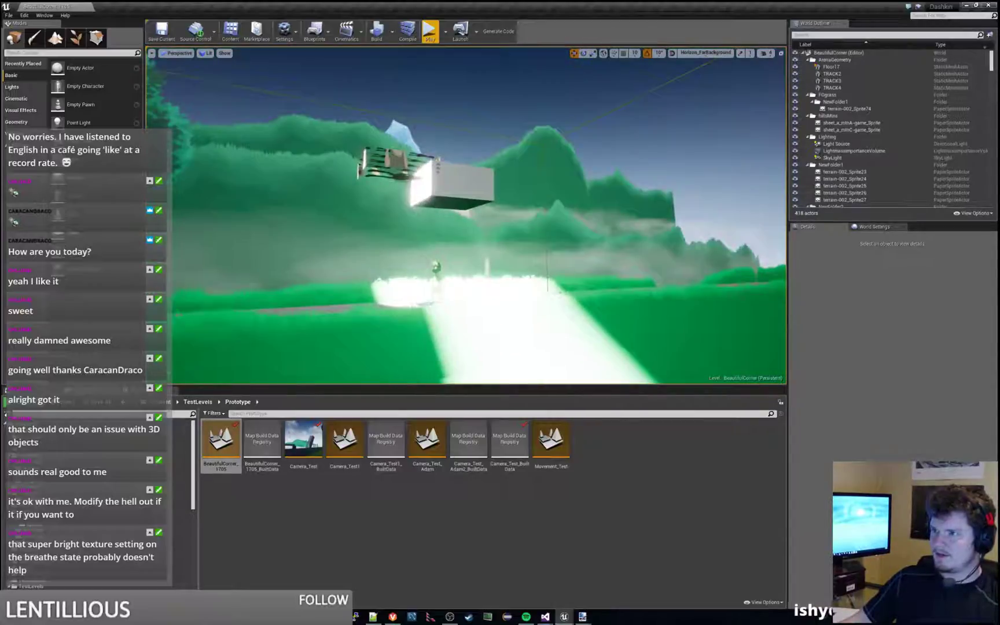
click(470, 170)
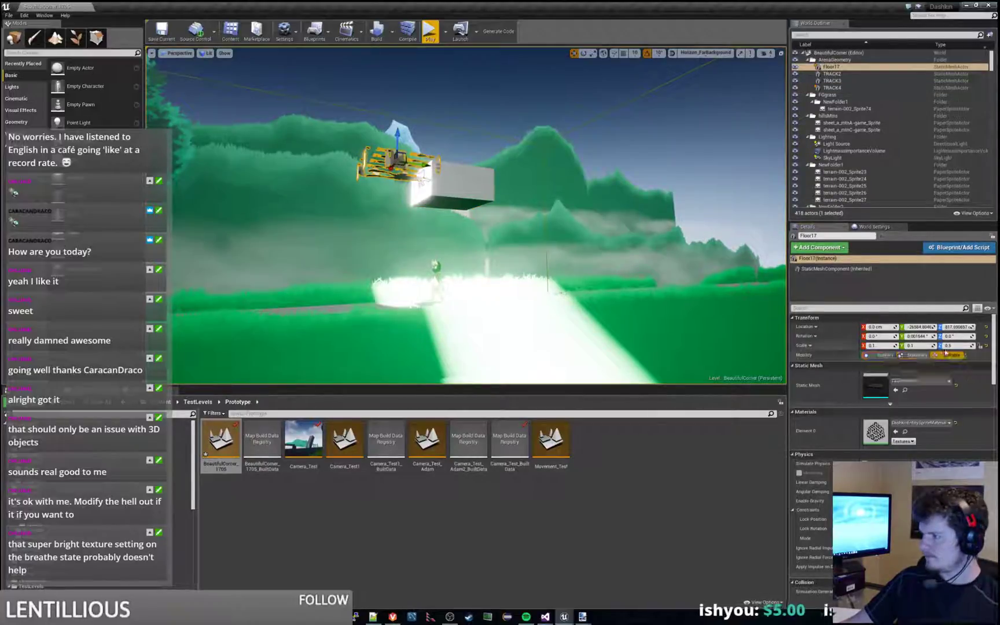
right_drag(521, 231, 367, 121)
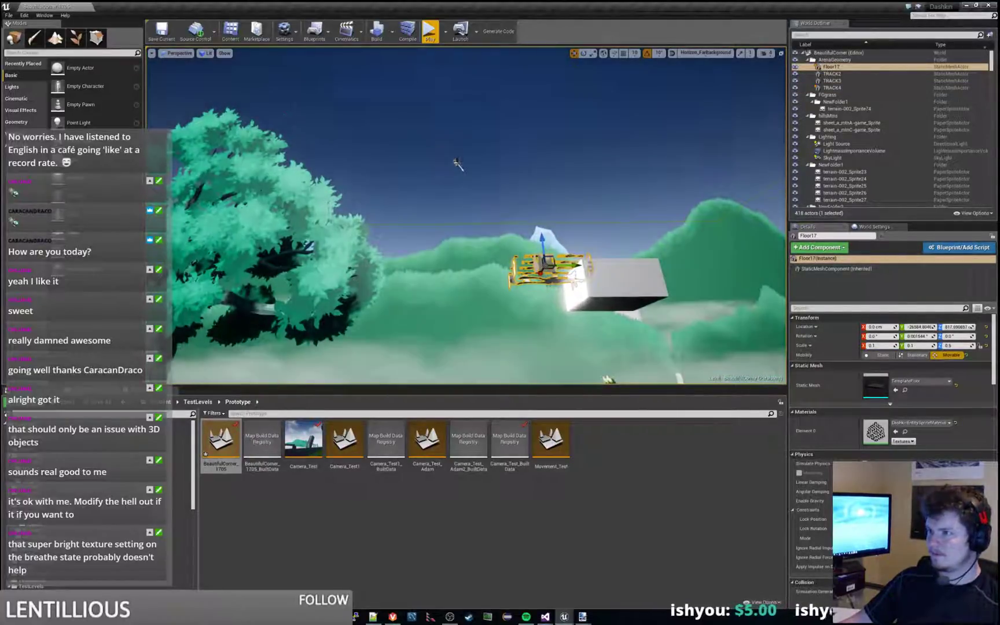
click(457, 163)
right_drag(549, 243, 694, 361)
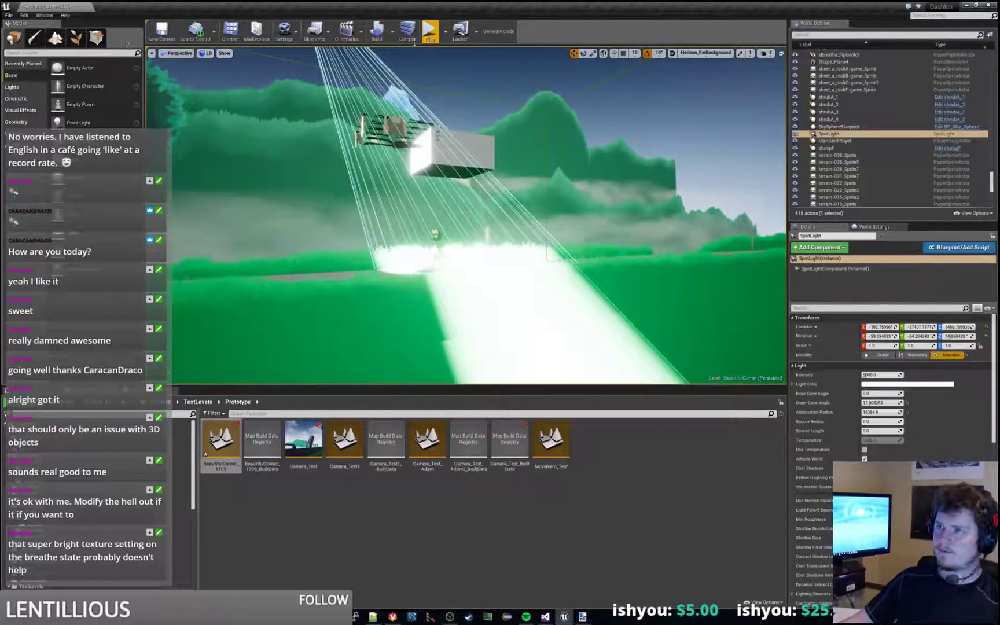
Play-test the level, running and jumping the character back and forth past the spotlit flipbook, and end the session.
click(430, 32)
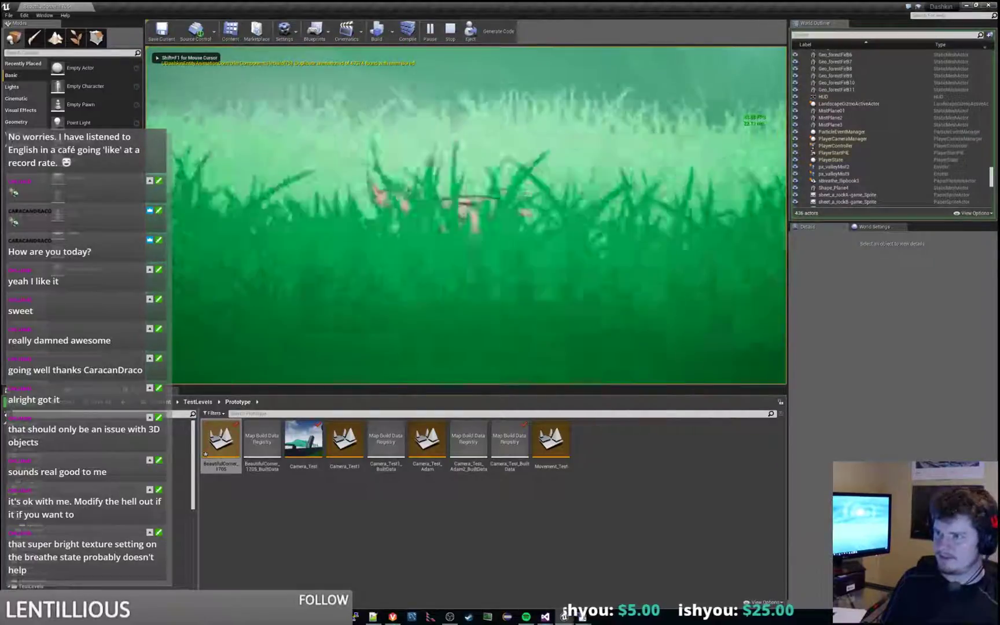
key(space)
key(a)
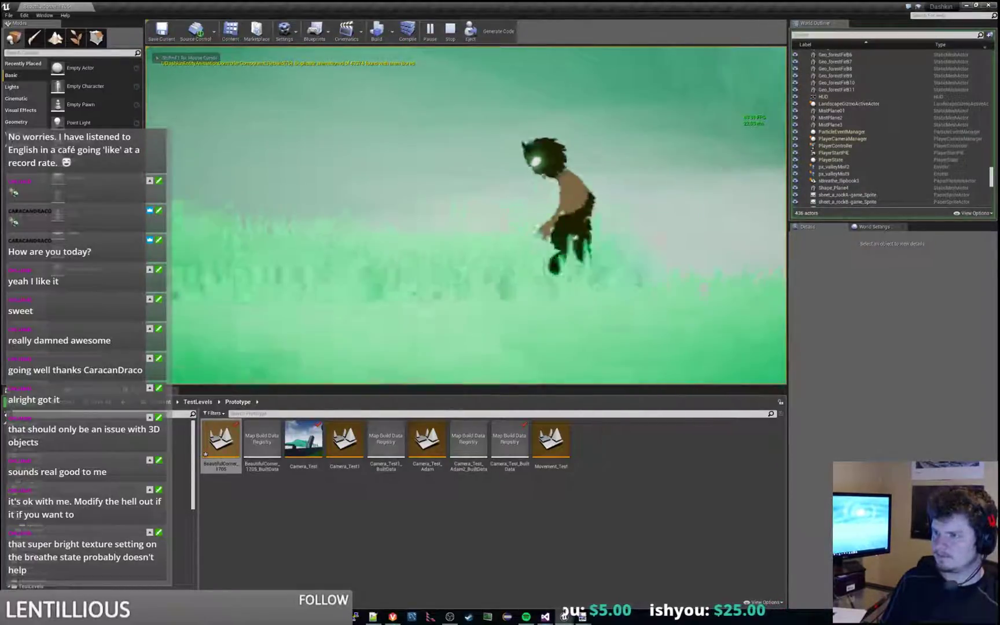
key(a)
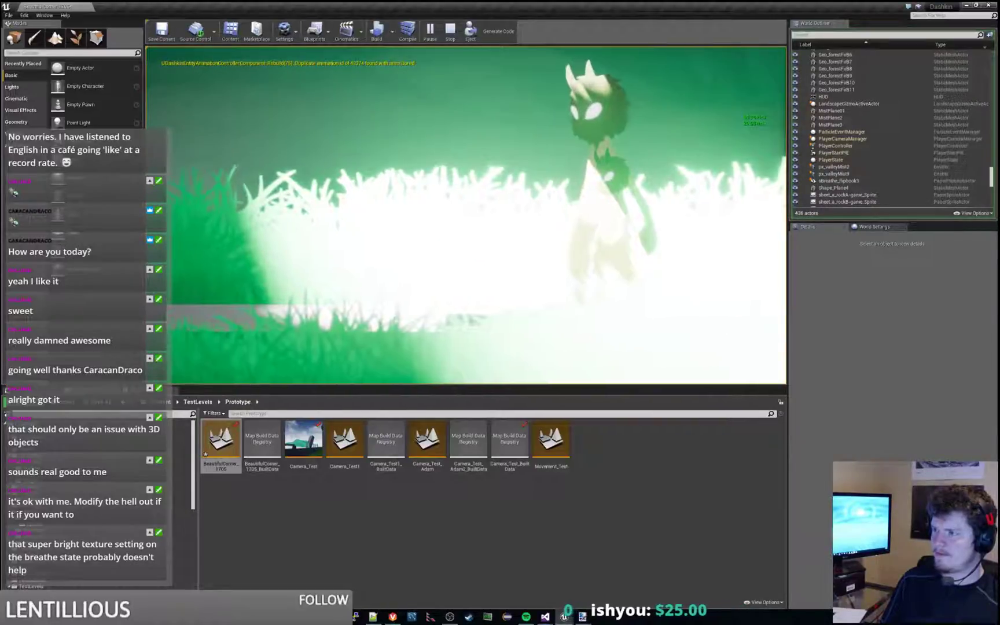
key(d)
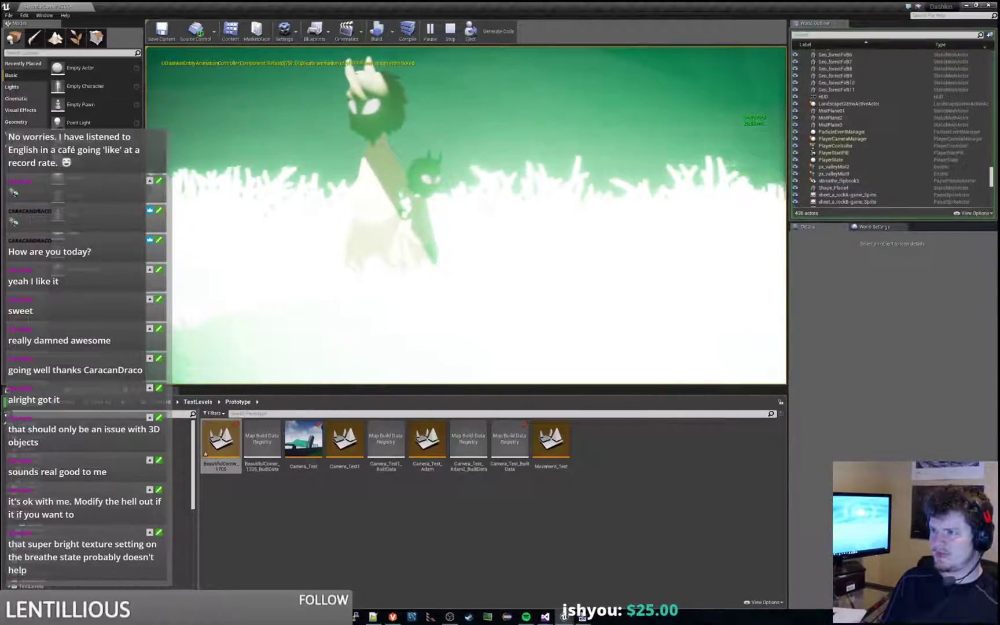
key(space)
key(a)
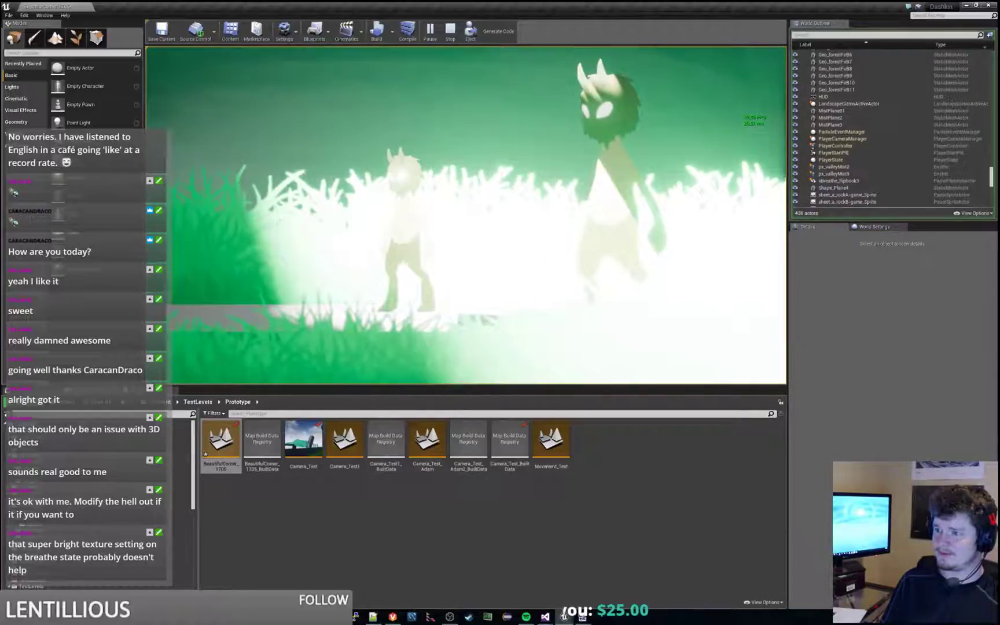
key(d)
key(a)
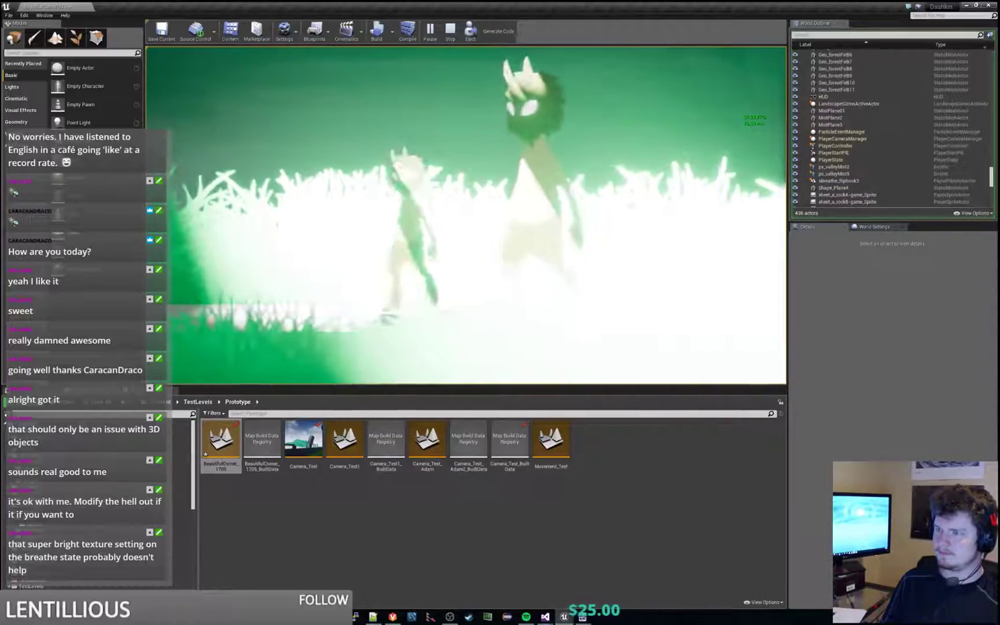
key(d)
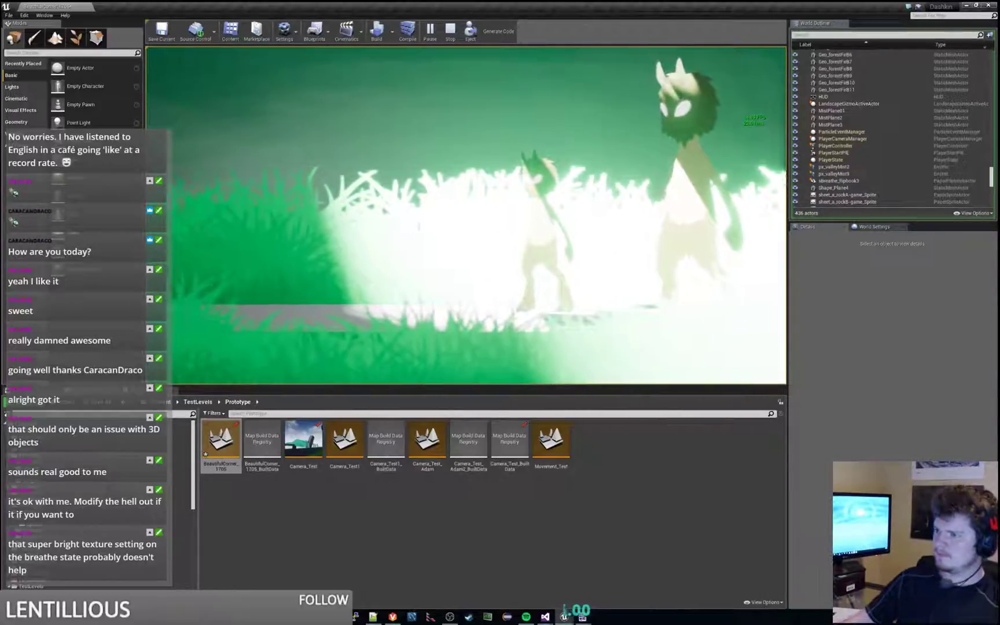
key(Escape)
Move the large BP_treeArbA tree along the level toward the floating block and the spotlight.
right_drag(432, 230, 459, 170)
key(s)
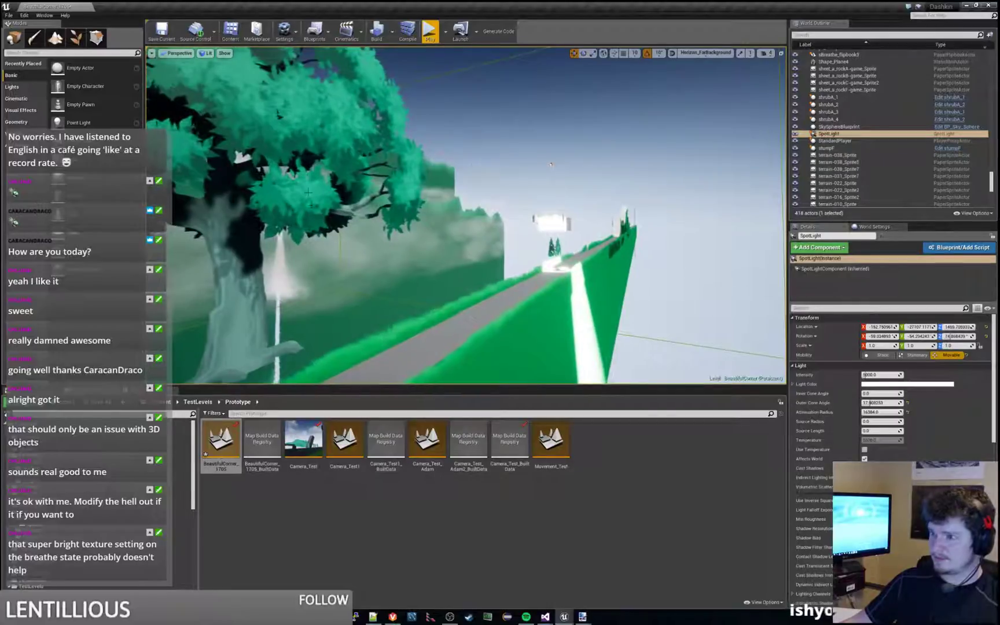
click(308, 193)
right_drag(308, 193, 232, 197)
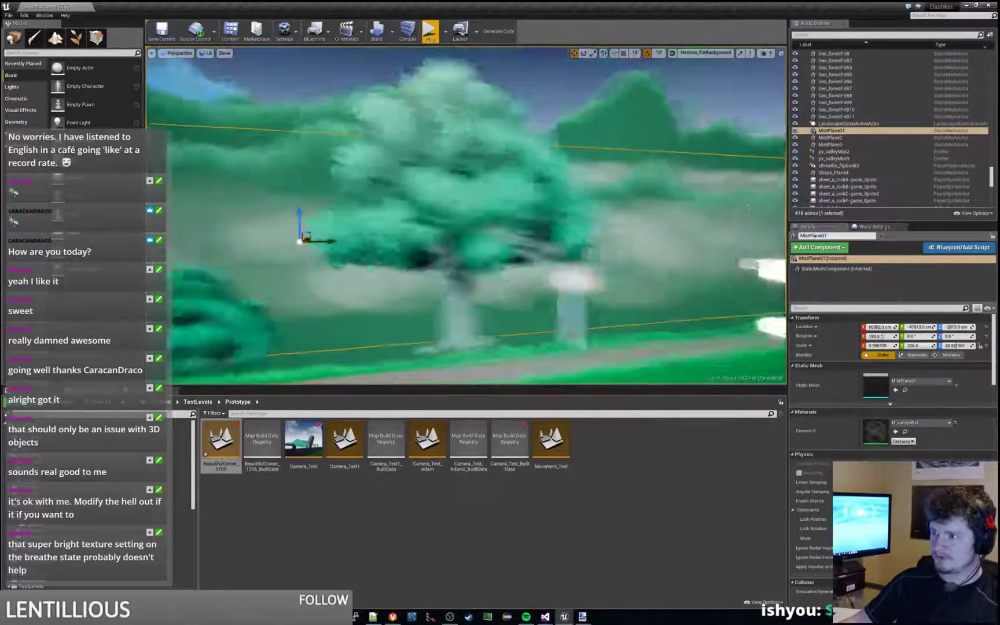
right_drag(547, 183, 424, 171)
click(424, 172)
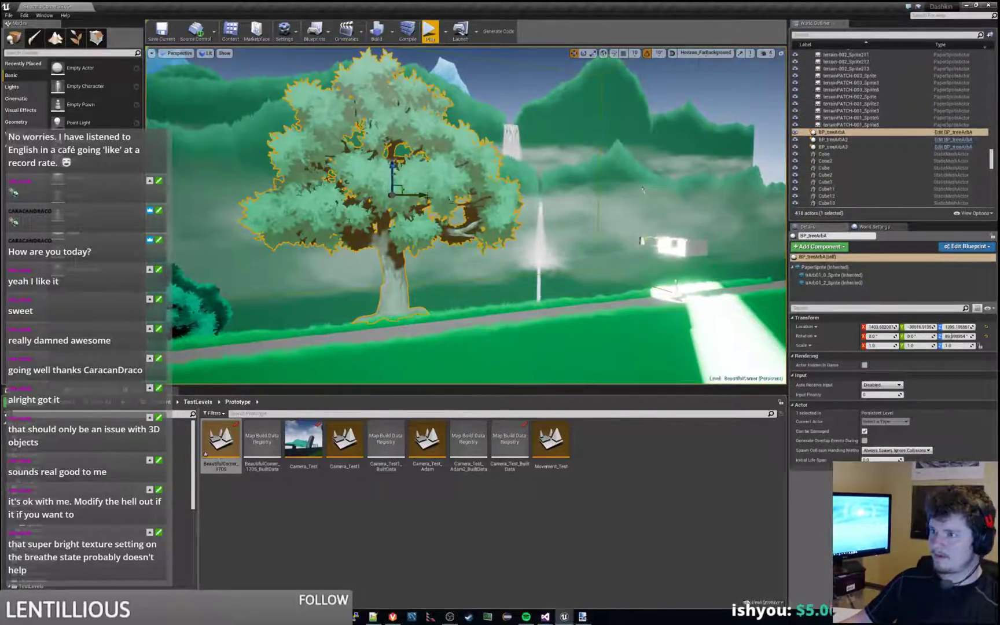
drag(456, 196, 658, 188)
right_drag(449, 98, 474, 177)
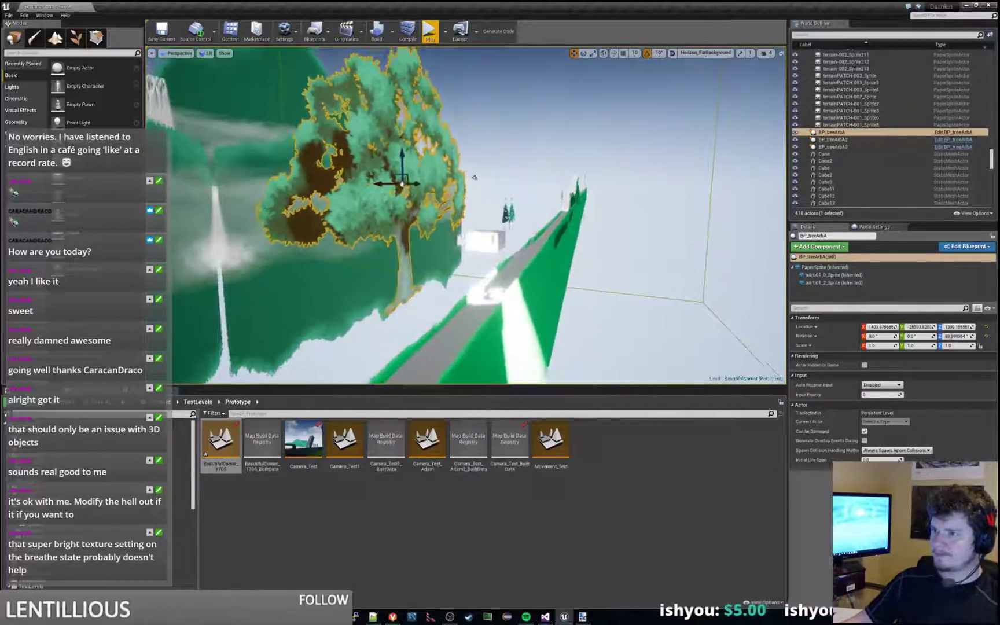
Raise the SpotLight behind the tree at X about 1970 and rotate it to a Z rotation of about 134.9° so it shines toward the track.
click(478, 177)
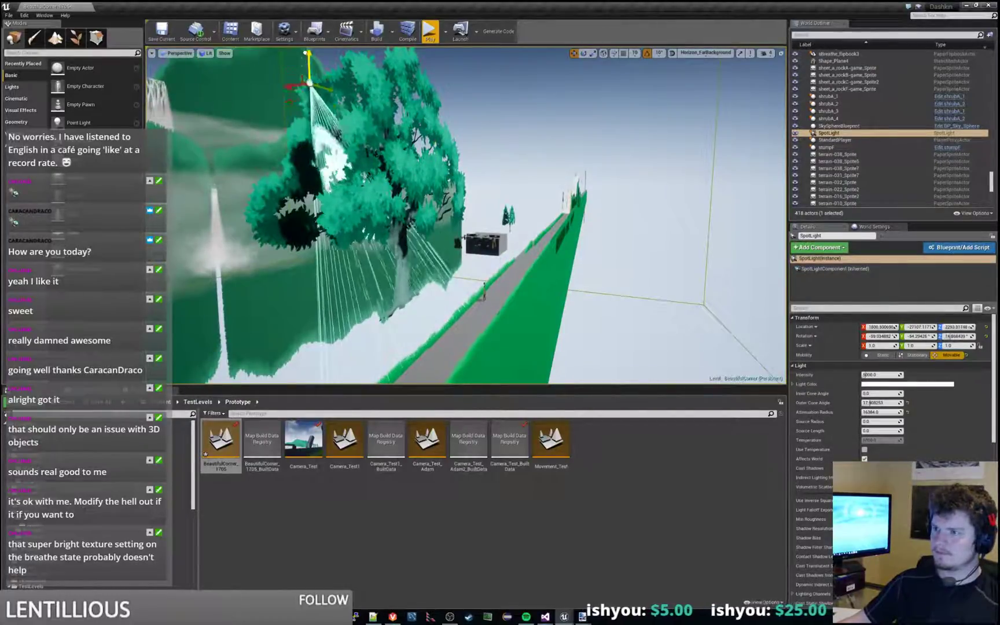
right_drag(478, 214, 497, 261)
right_drag(459, 191, 446, 168)
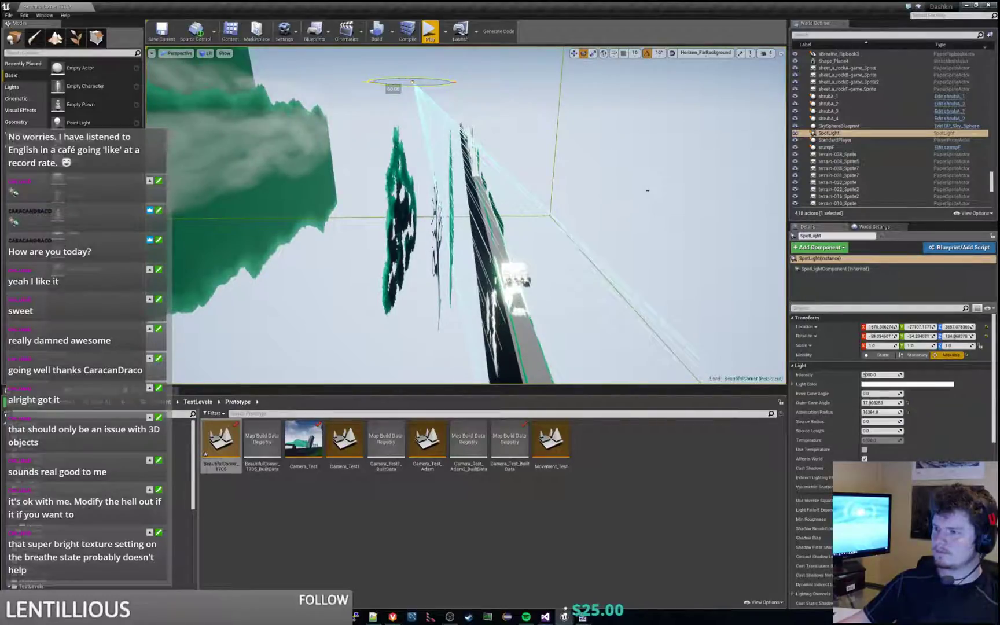
key(w)
mouse_move(666, 183)
right_down()
mouse_move(622, 254)
mouse_move(578, 266)
mouse_move(665, 183)
right_up()
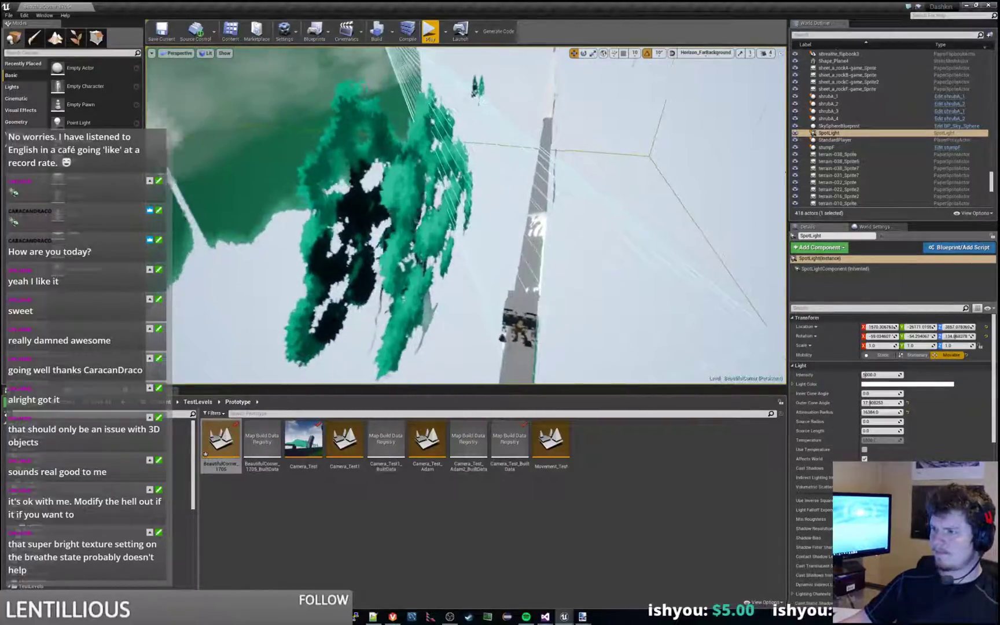
right_drag(666, 184, 666, 183)
Select BP_treeArbA and examine the sprite and material settings of its PaperSprite and two child sprite components.
click(382, 247)
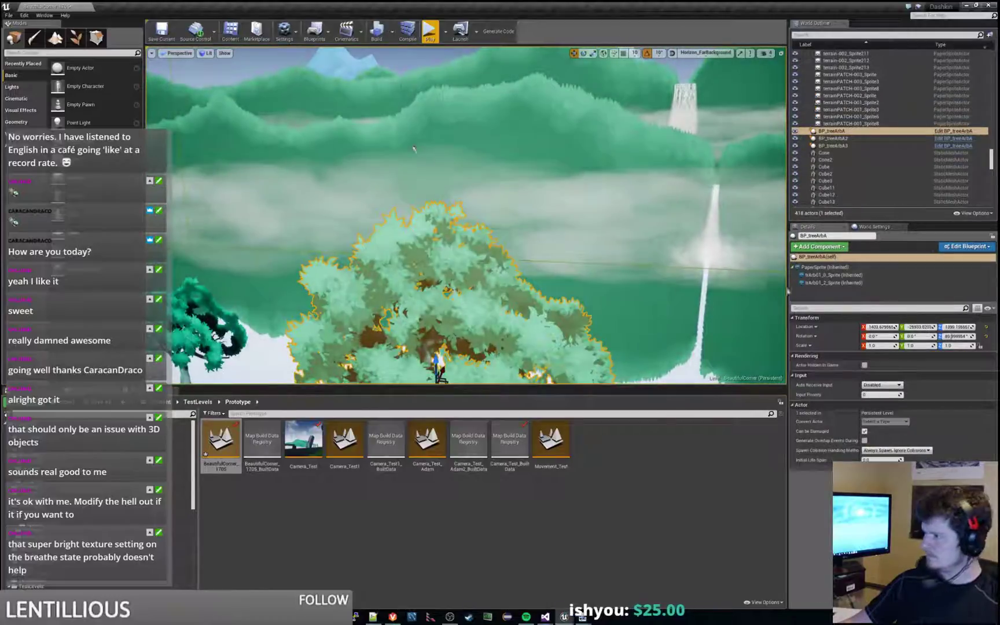
click(833, 267)
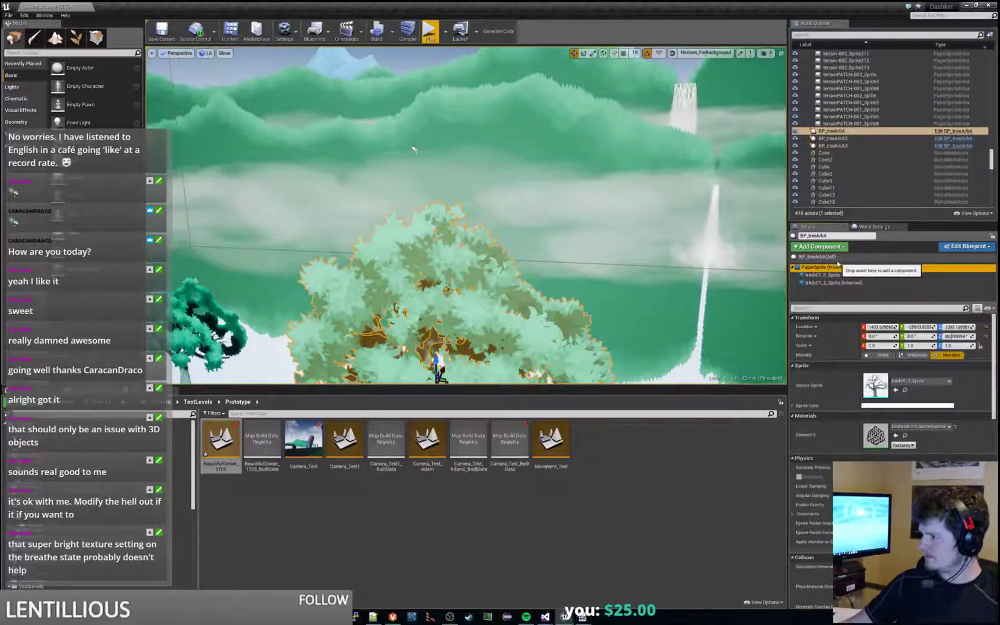
click(833, 257)
click(834, 267)
click(833, 275)
click(831, 283)
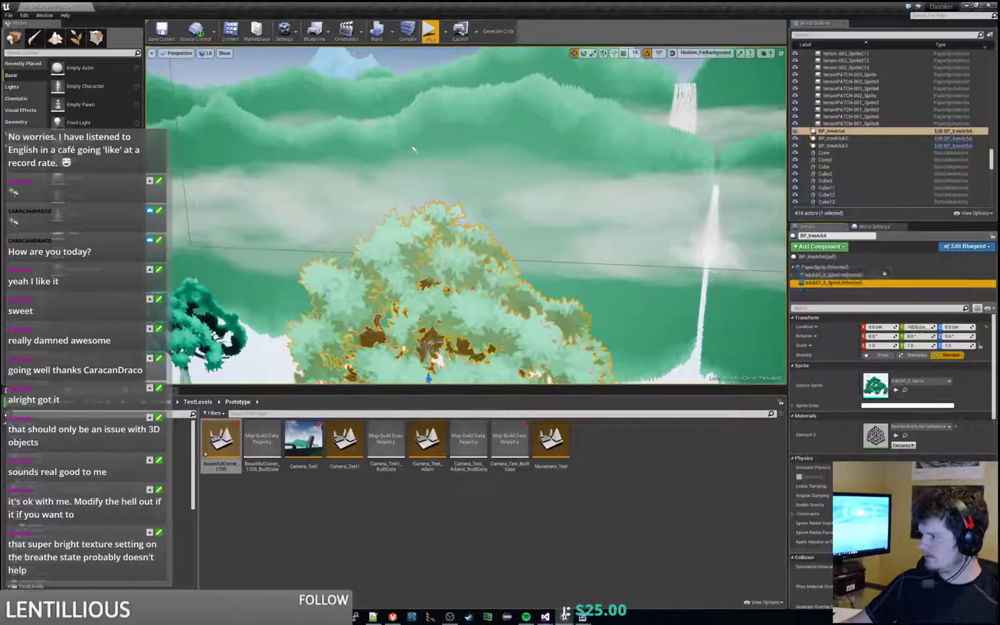
click(834, 257)
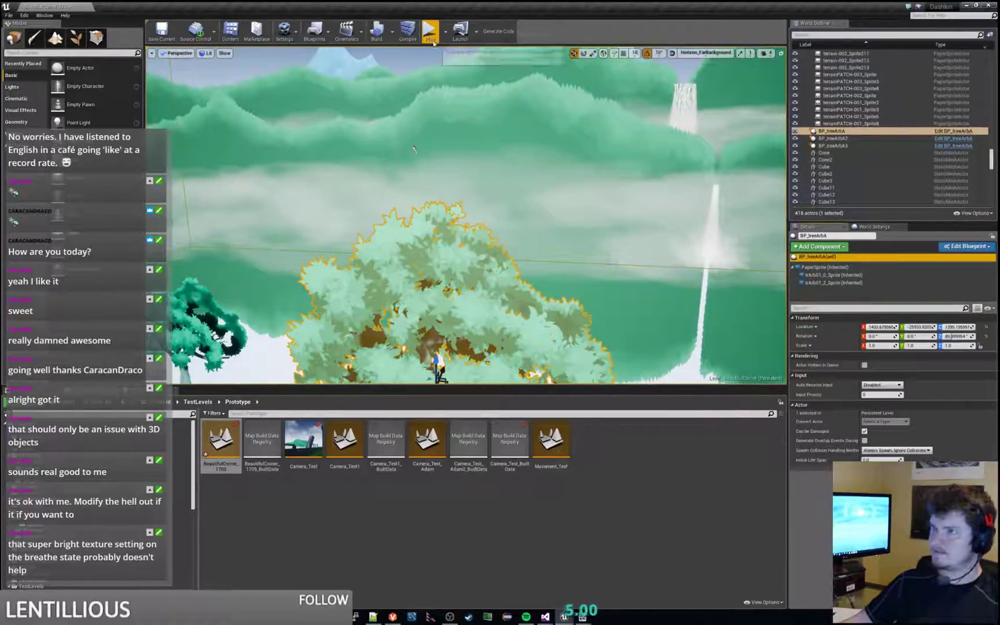
Play-test the level, running the character along the track into the spotlit grass, and end the session.
key(alt+p)
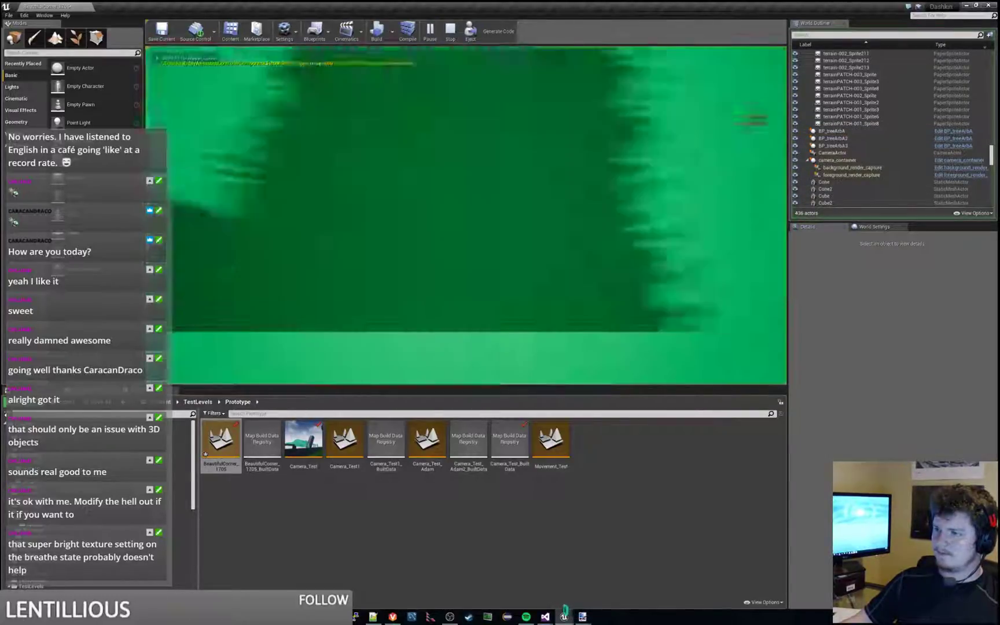
key(a)
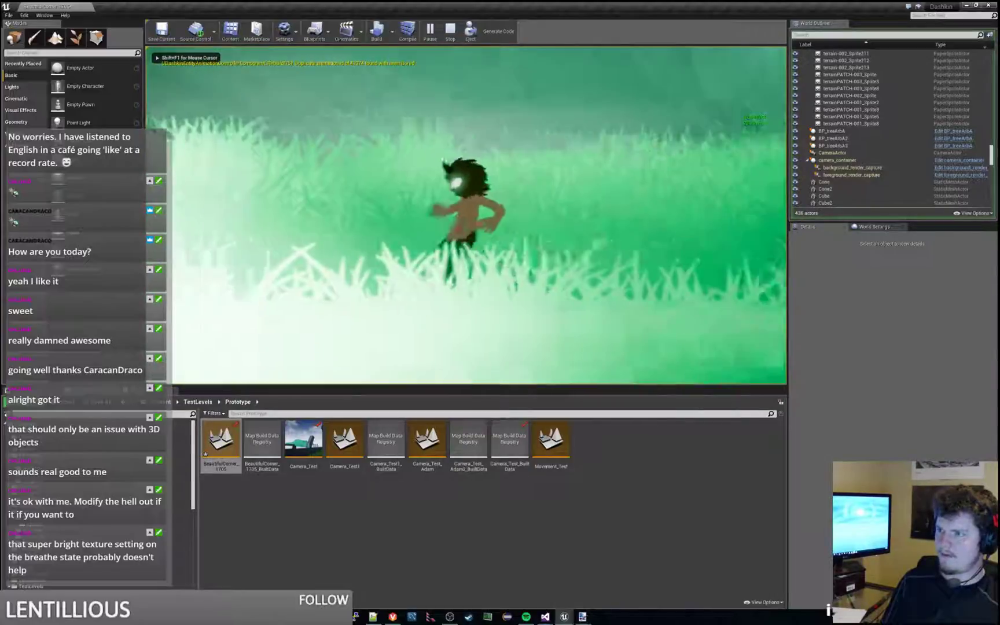
key(a)
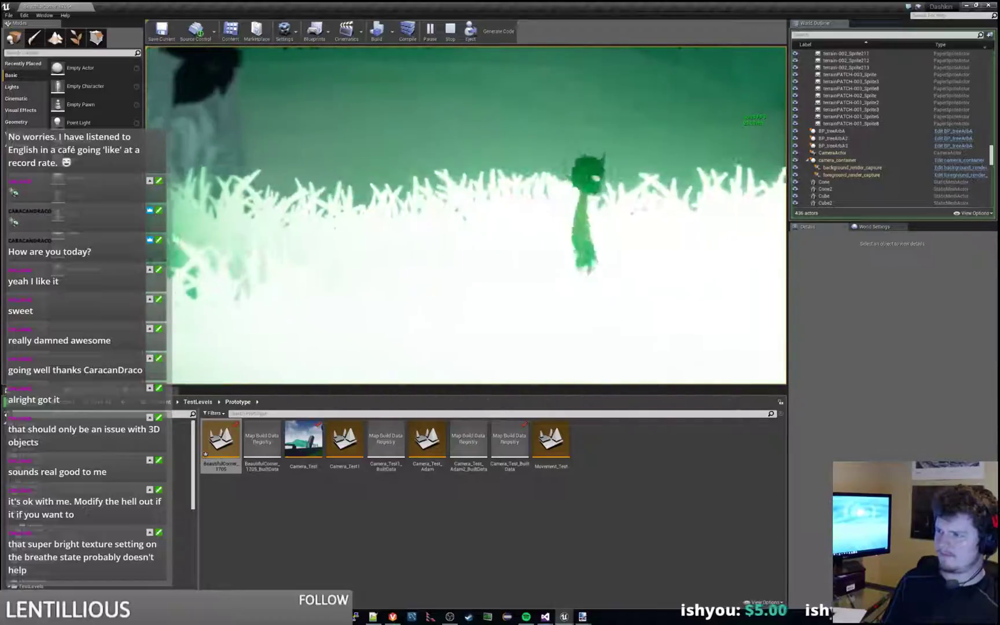
key(Escape)
Select the character flipbook on the track and move it along the track into the spotlight beside the tree's shadow.
right_drag(583, 195, 469, 199)
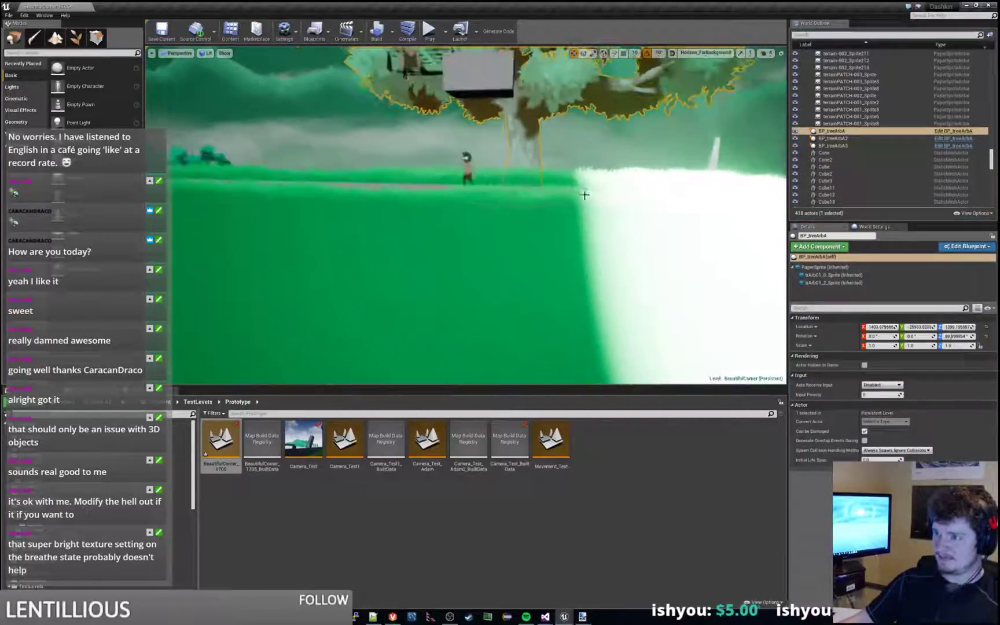
click(470, 175)
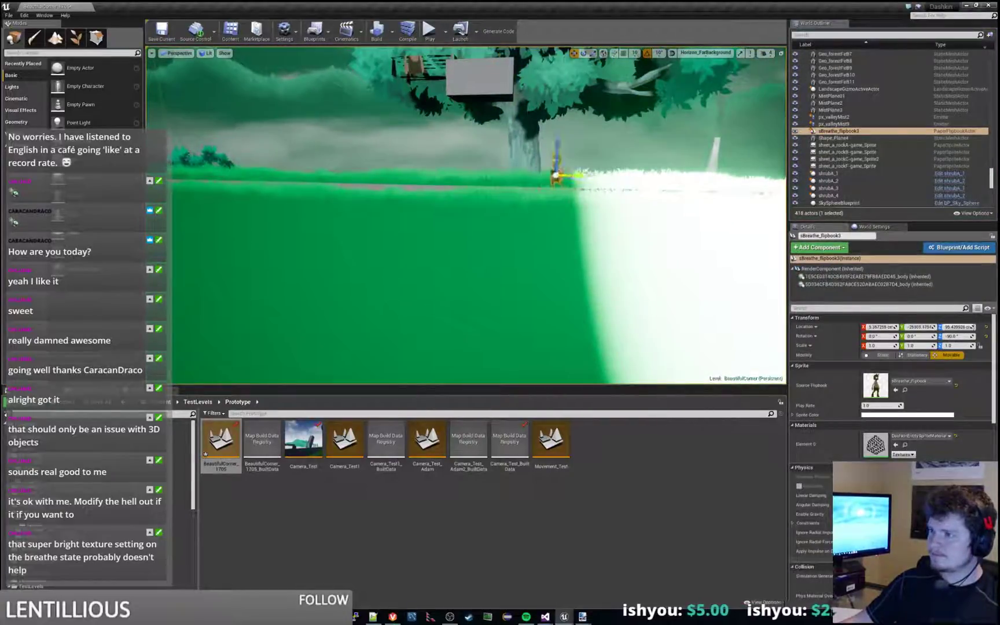
key(XF86AudioNext)
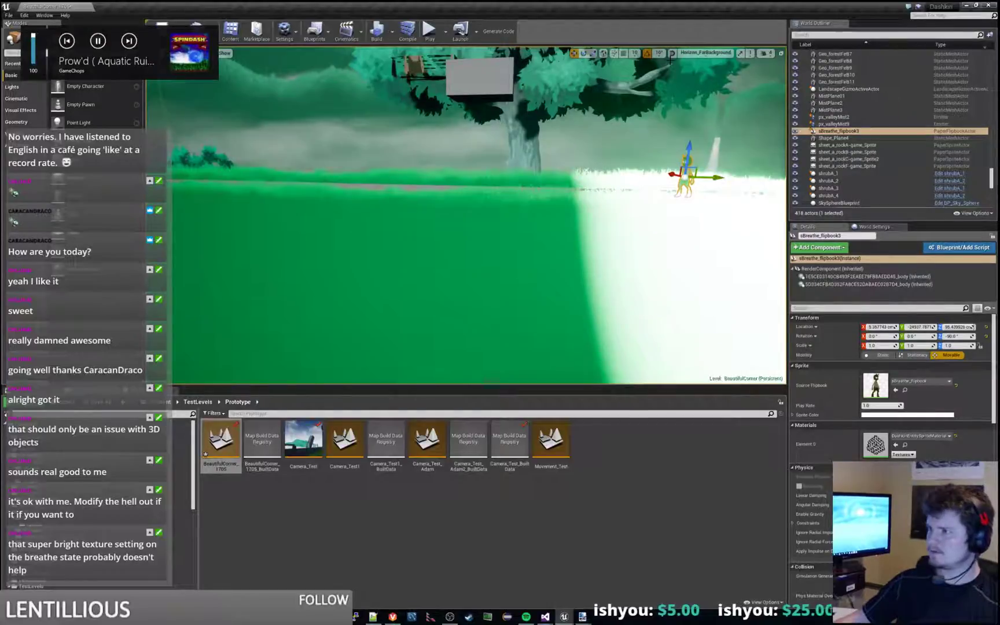
right_drag(670, 60, 692, 112)
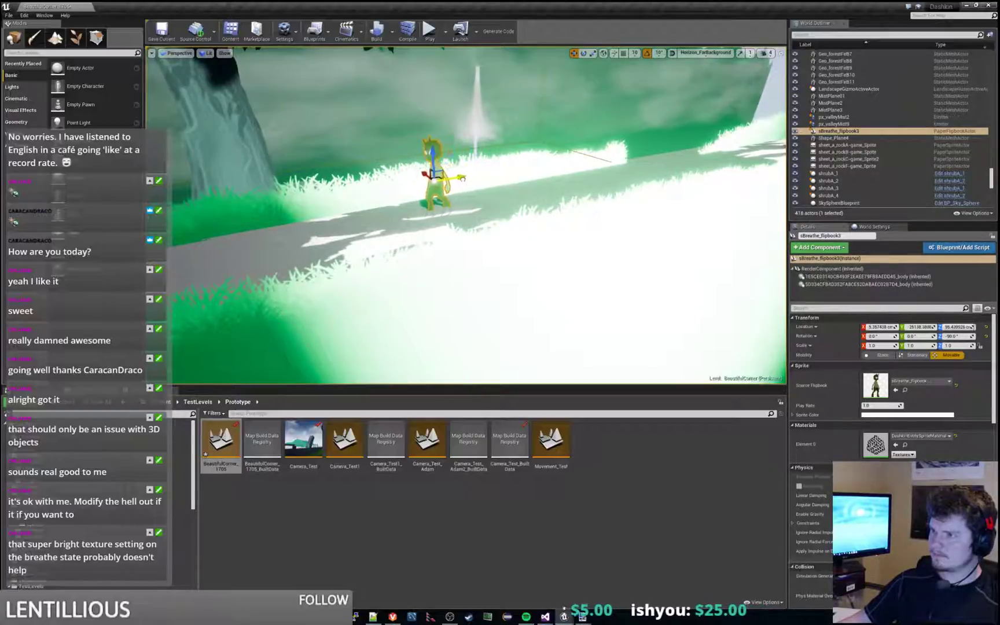
right_drag(444, 181, 590, 188)
right_drag(495, 209, 309, 190)
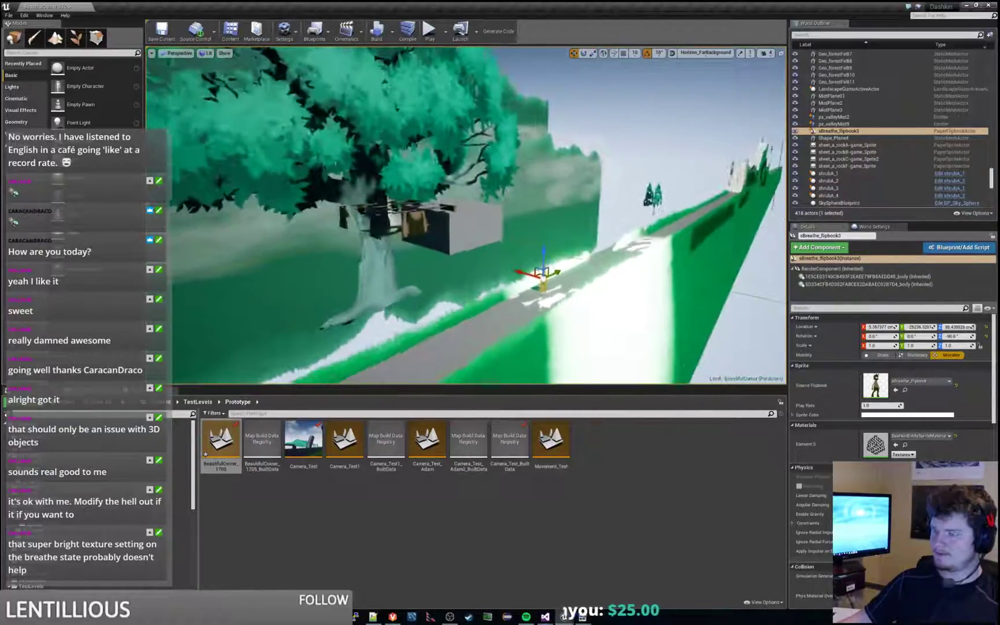
Select BP_treeArbA and shift it in depth to an X location of about 1484.
click(405, 173)
mouse_move(405, 174)
right_down()
mouse_move(394, 243)
mouse_move(399, 179)
right_up()
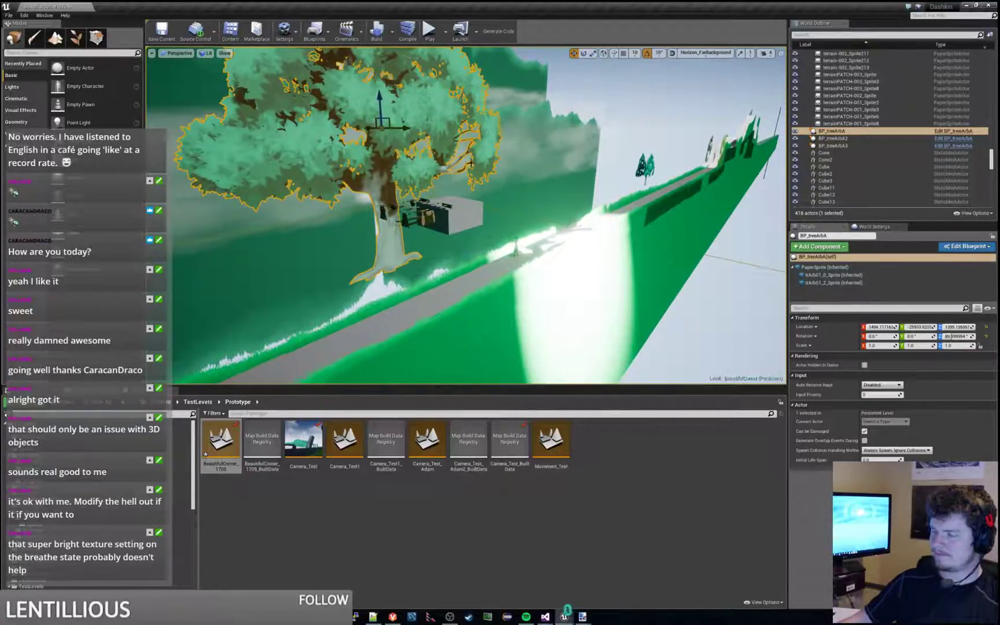
key(w)
Move the character flipbook along the track to Y about -24404 and across it to X about -117.6, amid the tree's shadows.
right_drag(470, 163, 489, 184)
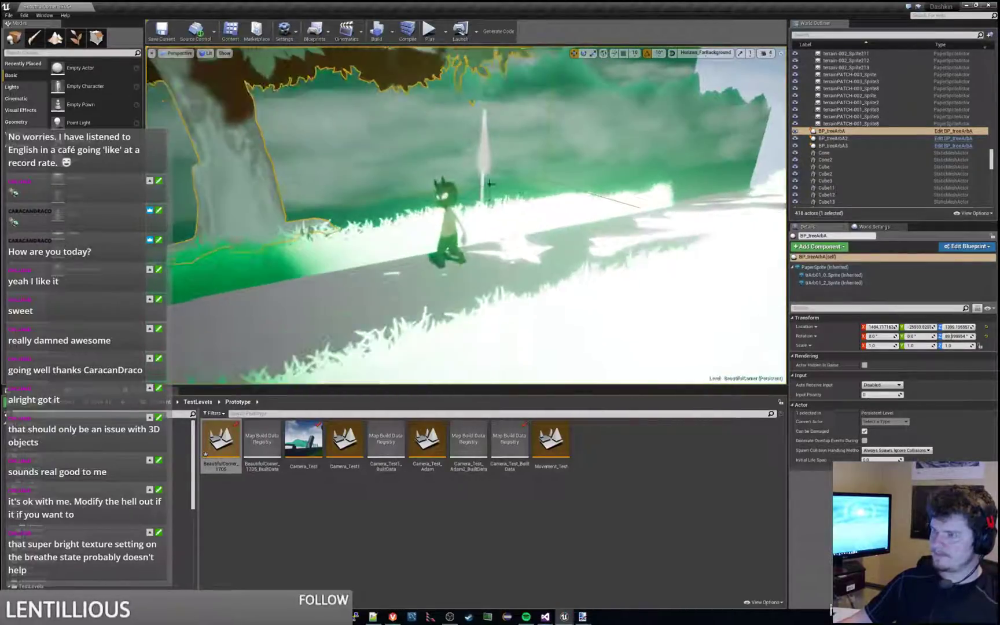
click(467, 214)
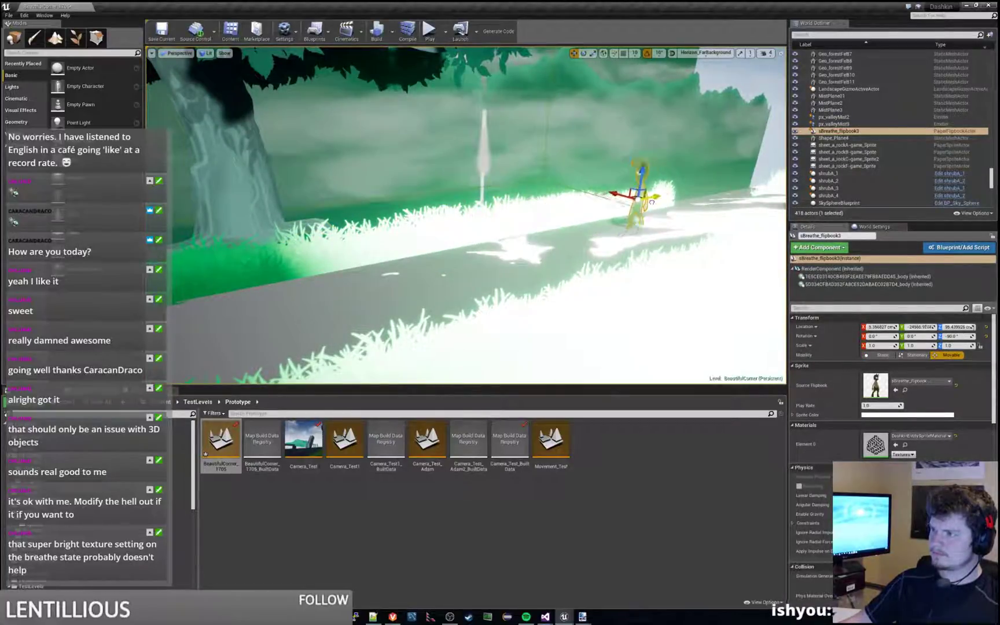
right_drag(467, 213, 503, 254)
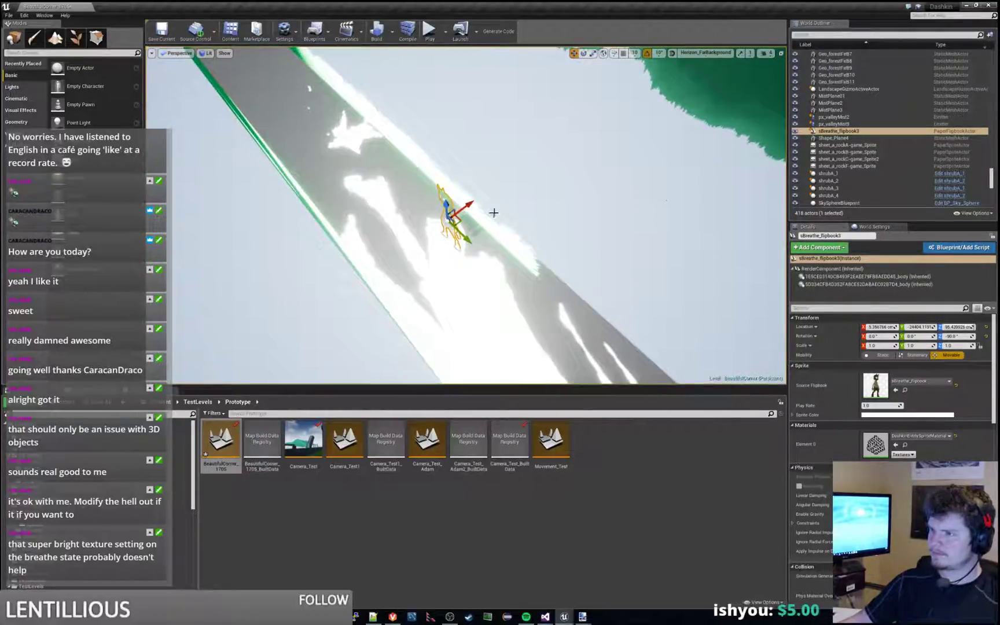
drag(442, 223, 429, 230)
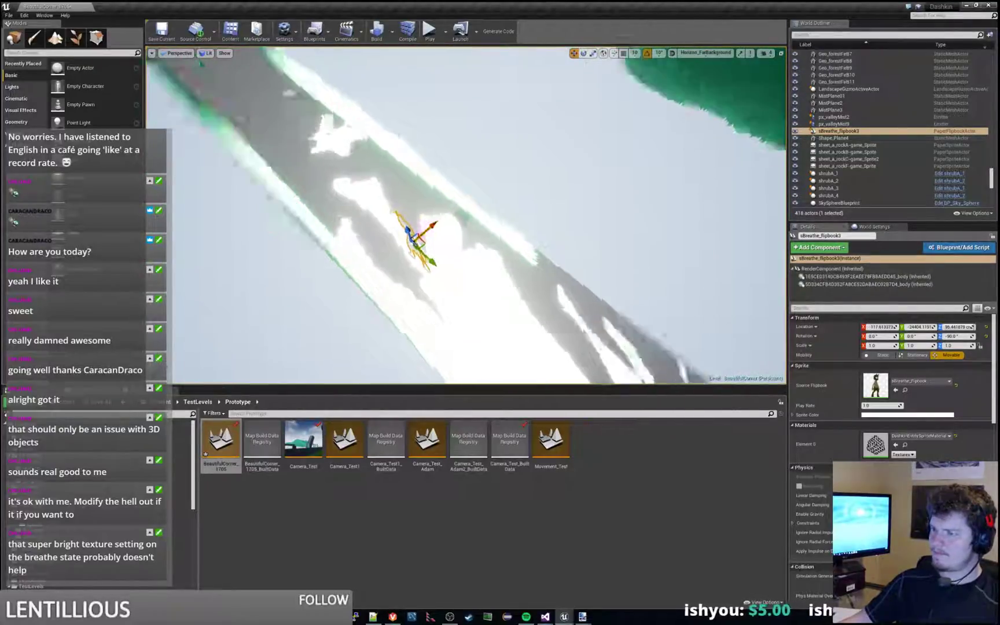
Move the character flipbook farther along the lit track to Y about -24098 and back across it to X about -49.
right_drag(429, 230, 510, 191)
mouse_move(442, 294)
right_down()
mouse_move(441, 249)
mouse_move(451, 272)
mouse_move(441, 294)
right_up()
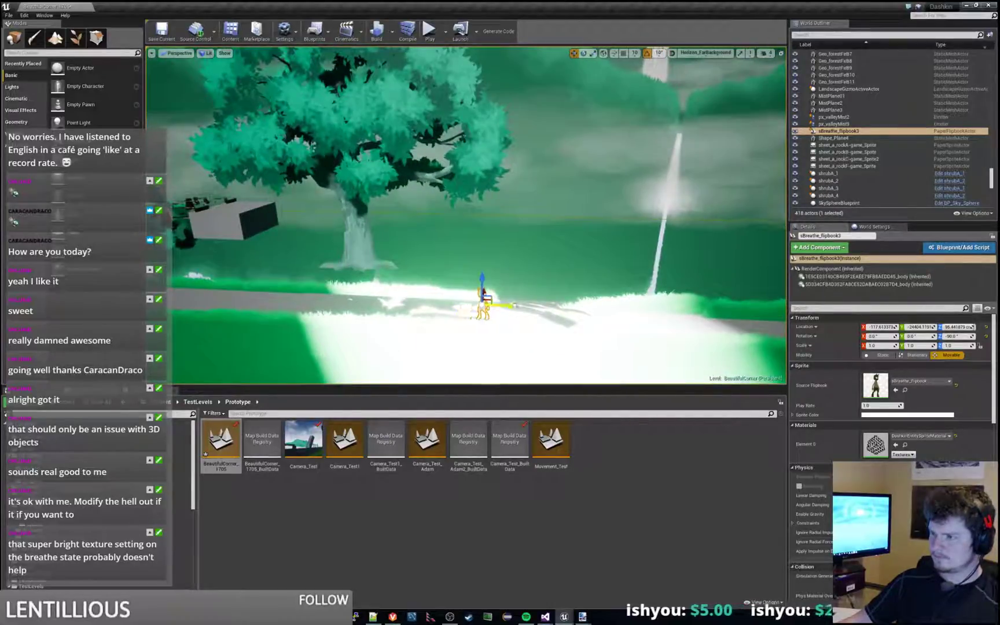
drag(512, 312, 576, 310)
right_drag(576, 310, 735, 374)
drag(465, 224, 463, 222)
Select BP_treeArbA and move it along the level away from the character flipbook, clear of the spotlight's beam.
right_drag(463, 223, 359, 151)
right_drag(463, 188, 399, 167)
click(399, 167)
right_drag(497, 169, 544, 165)
click(378, 86)
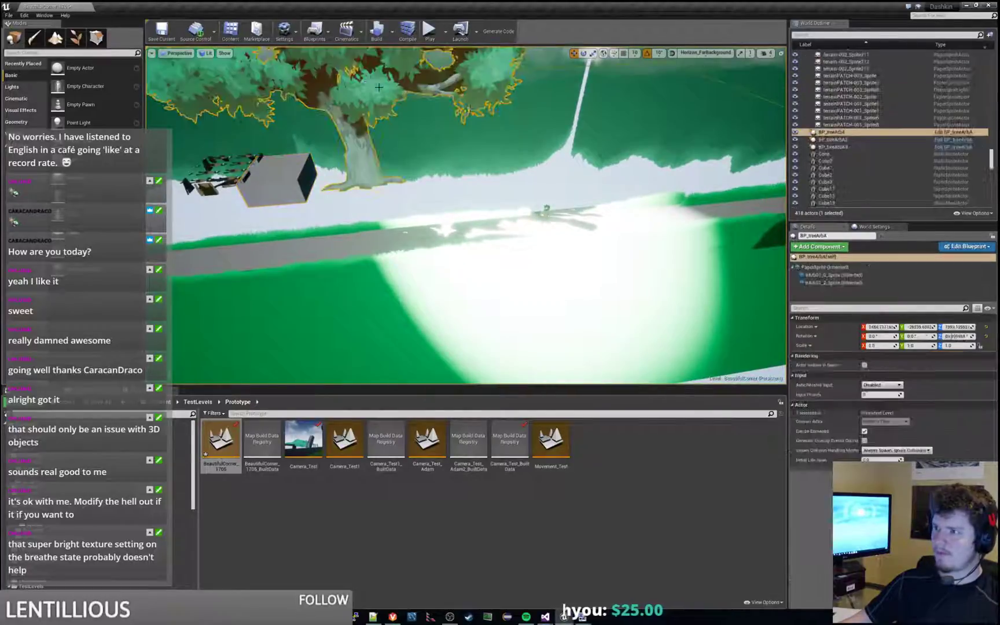
key(f)
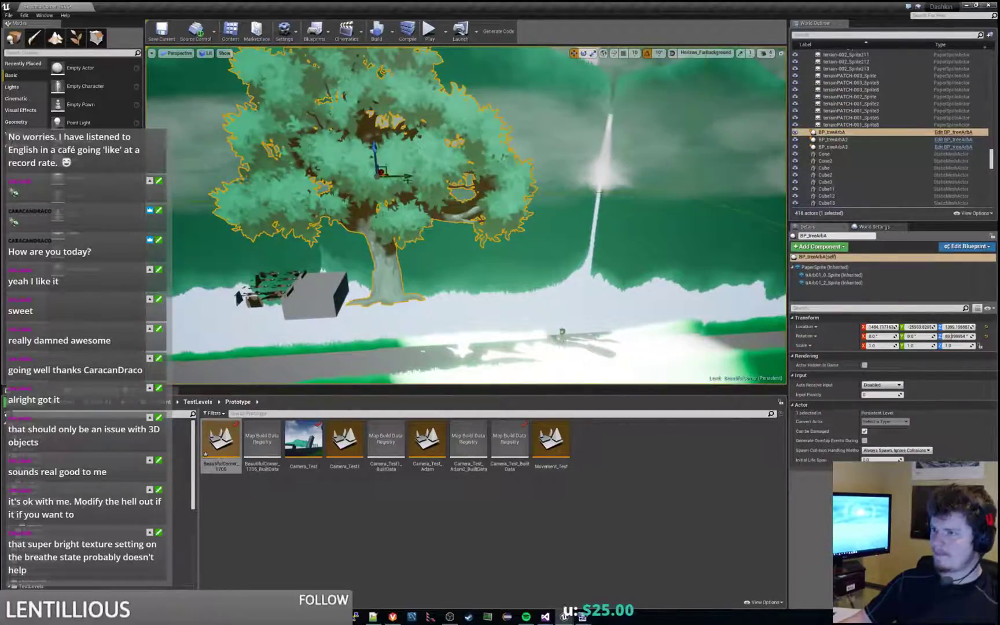
drag(406, 179, 456, 281)
Move the floating TRACK4 block along the level into the spotlight beam, above the character flipbook.
click(343, 304)
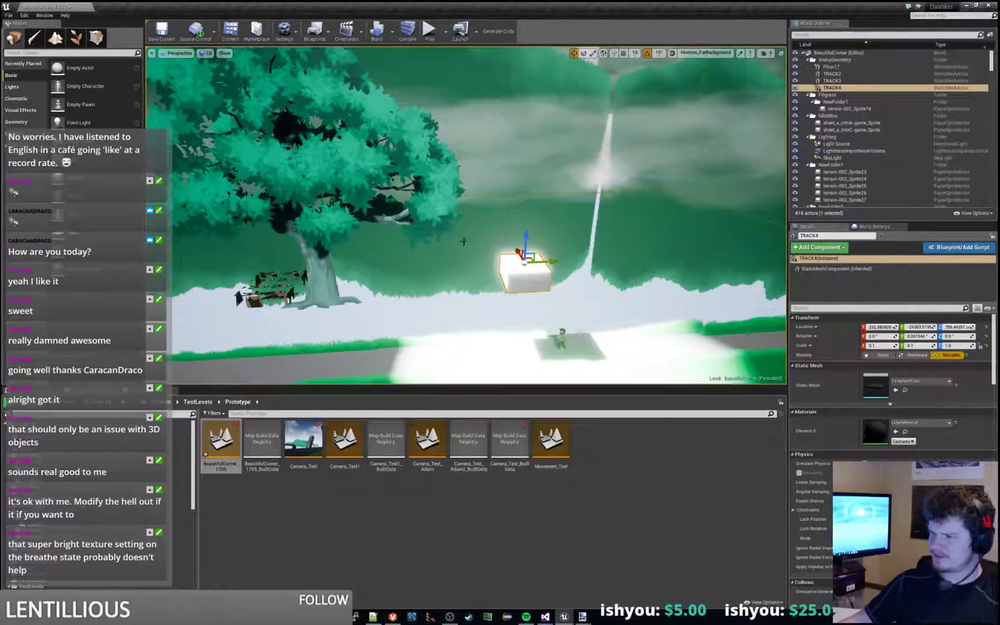
right_drag(463, 242, 581, 341)
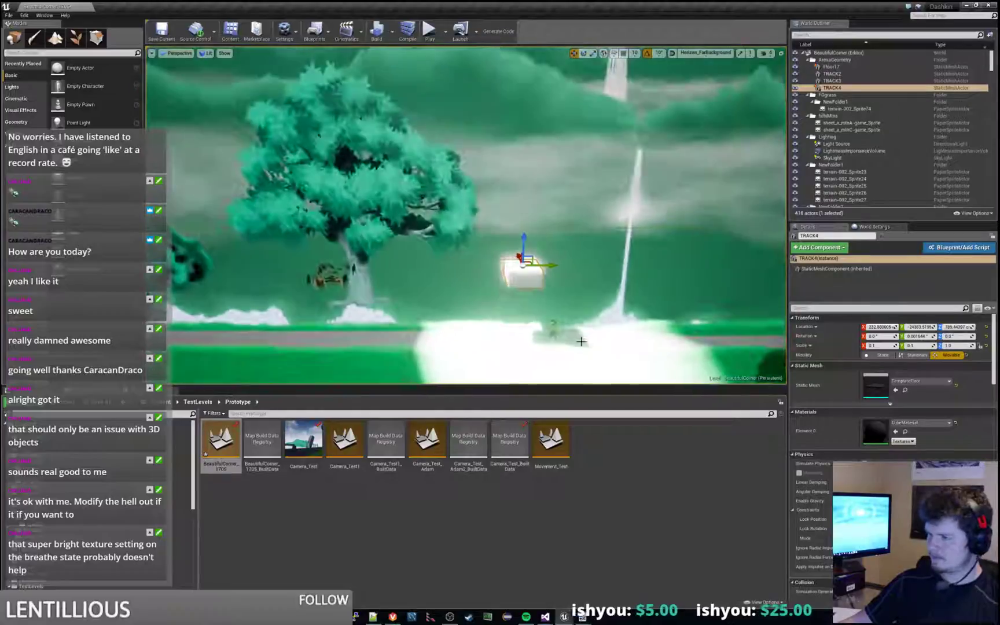
Select the character flipbook under the block and examine its collision and lighting settings, including the shadow options.
click(553, 328)
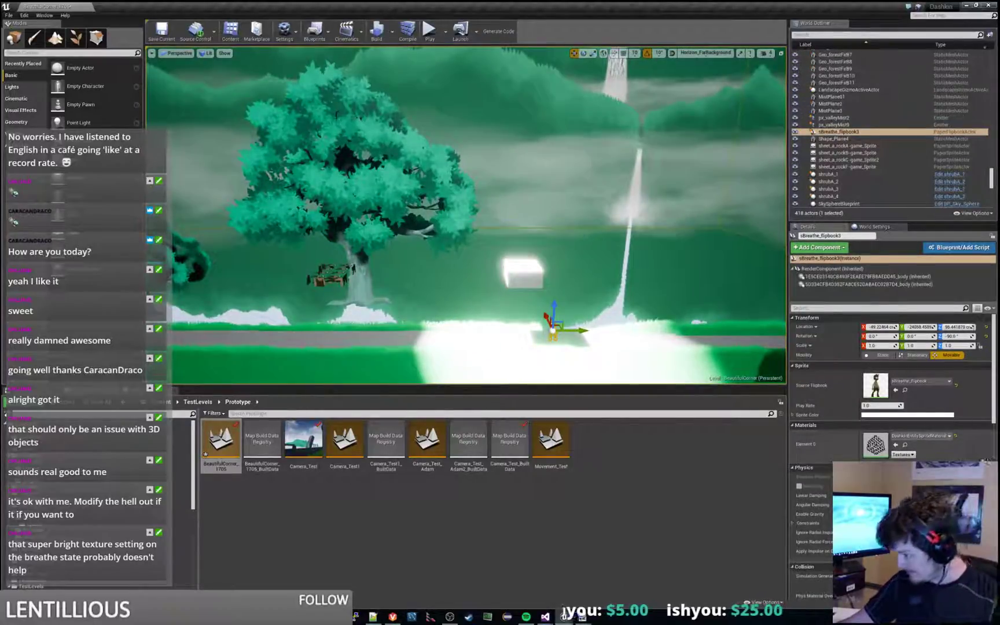
scroll(982, 461, down, 8)
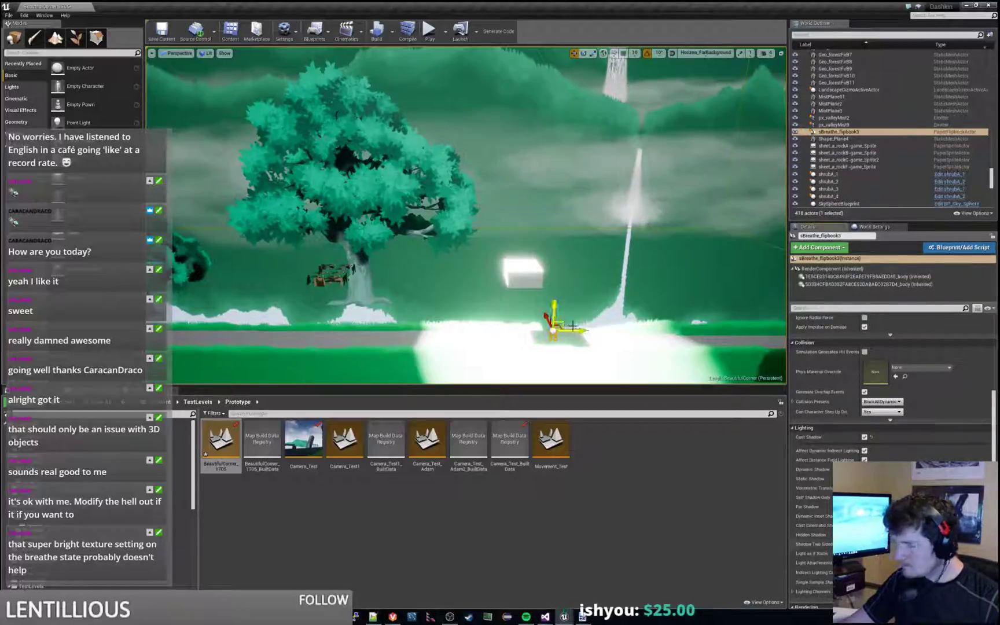
Reposition the breathing character flipbook along the path beneath the floating block, checking how the shadow falls on it.
drag(575, 330, 542, 330)
scroll(554, 320, up, 1)
scroll(554, 320, up, 1)
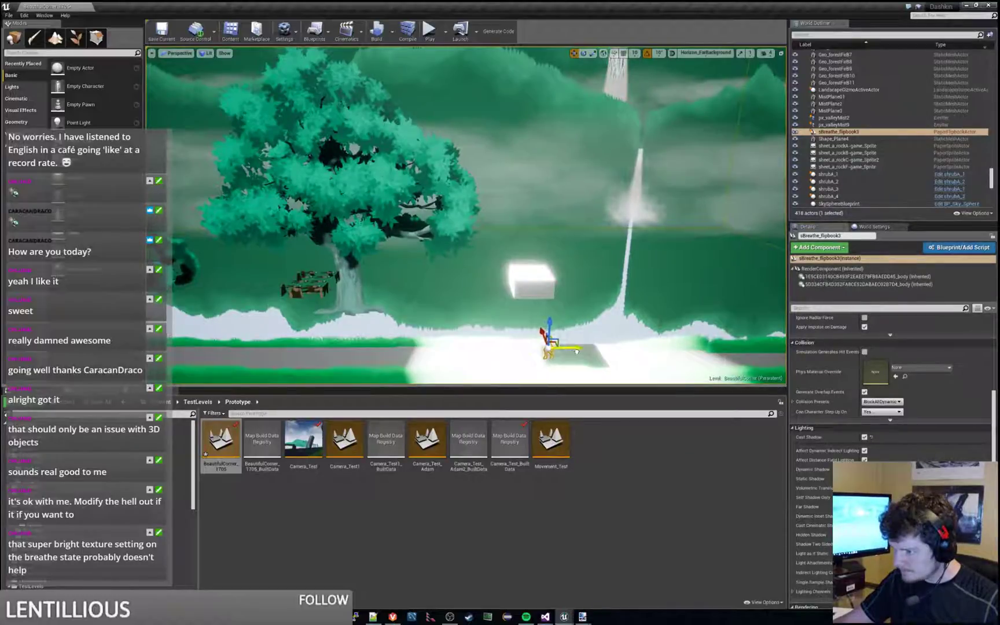
click(589, 301)
click(556, 345)
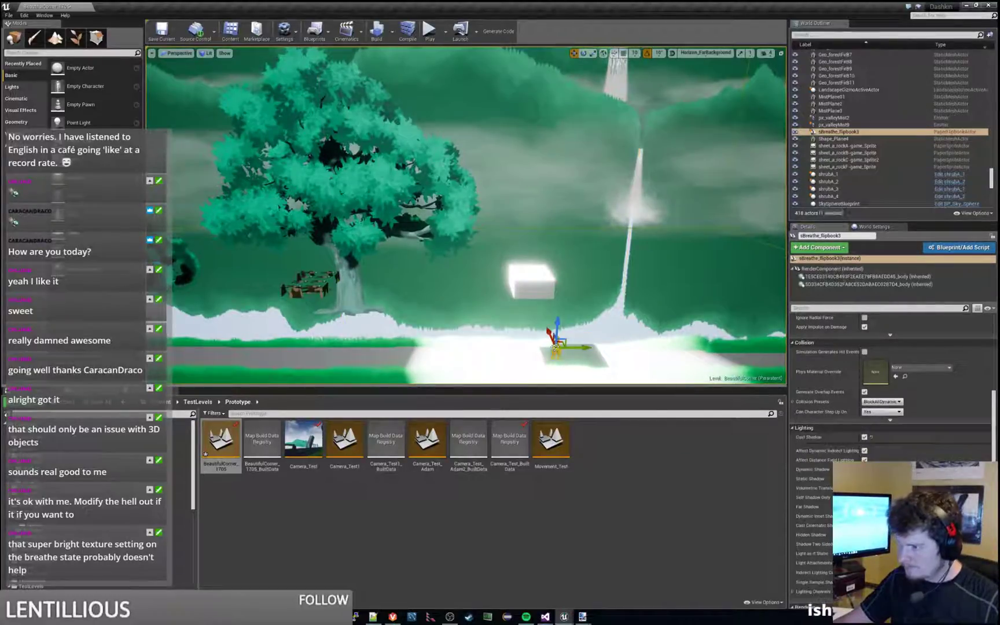
drag(582, 350, 574, 348)
Move the spotlight to the opposite side of the path and rotate it to aim back at the scene.
right_drag(576, 348, 746, 243)
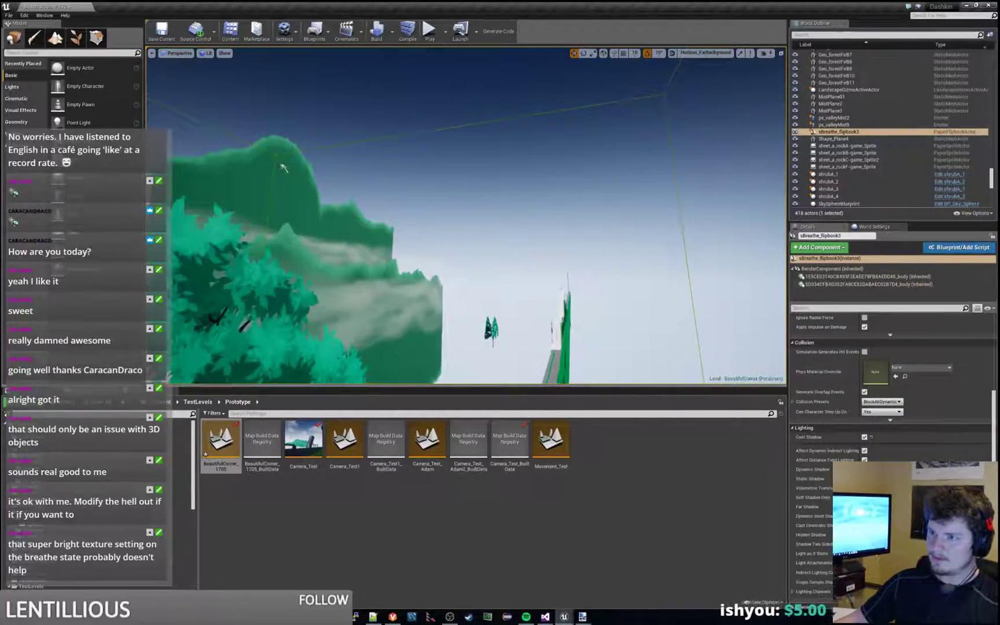
click(284, 167)
right_drag(358, 214, 405, 303)
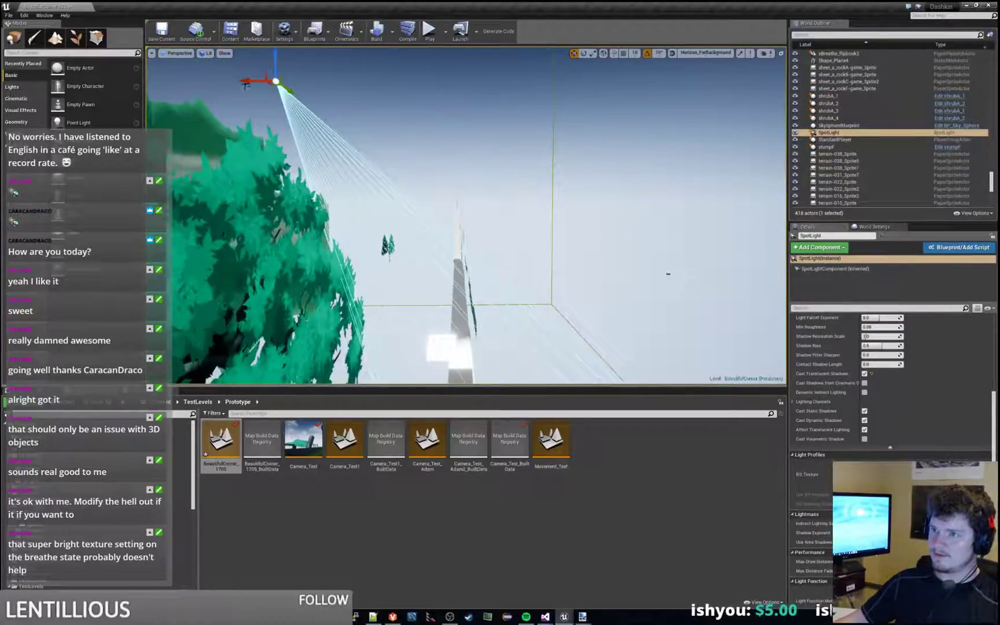
drag(255, 81, 527, 131)
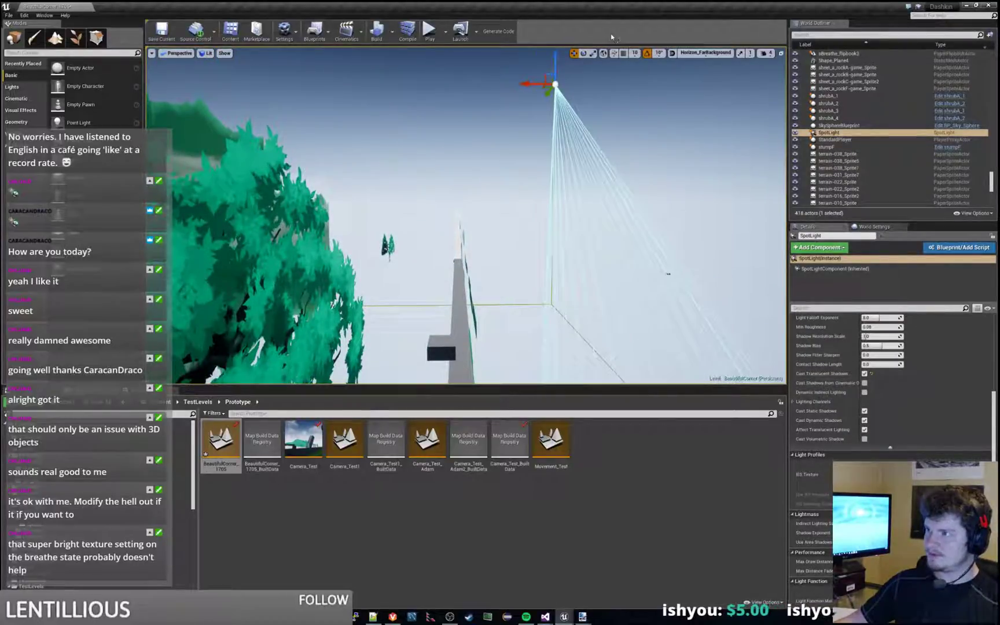
click(584, 52)
drag(537, 65, 541, 152)
right_drag(541, 152, 523, 192)
Move the floating TRACK4 block so that its shadow falls over the character sprite on the path.
click(546, 215)
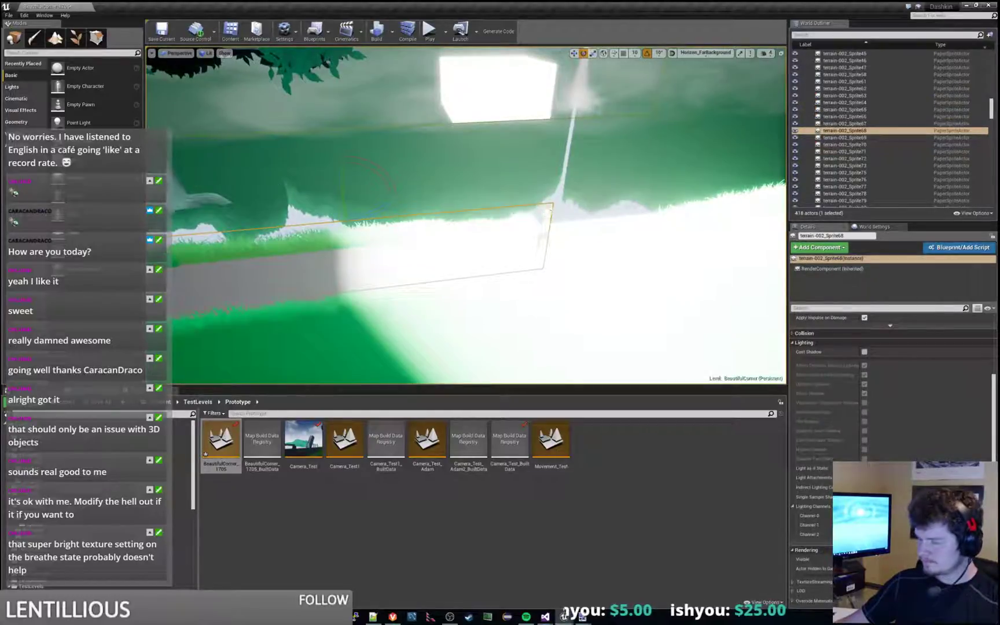
click(545, 228)
click(573, 54)
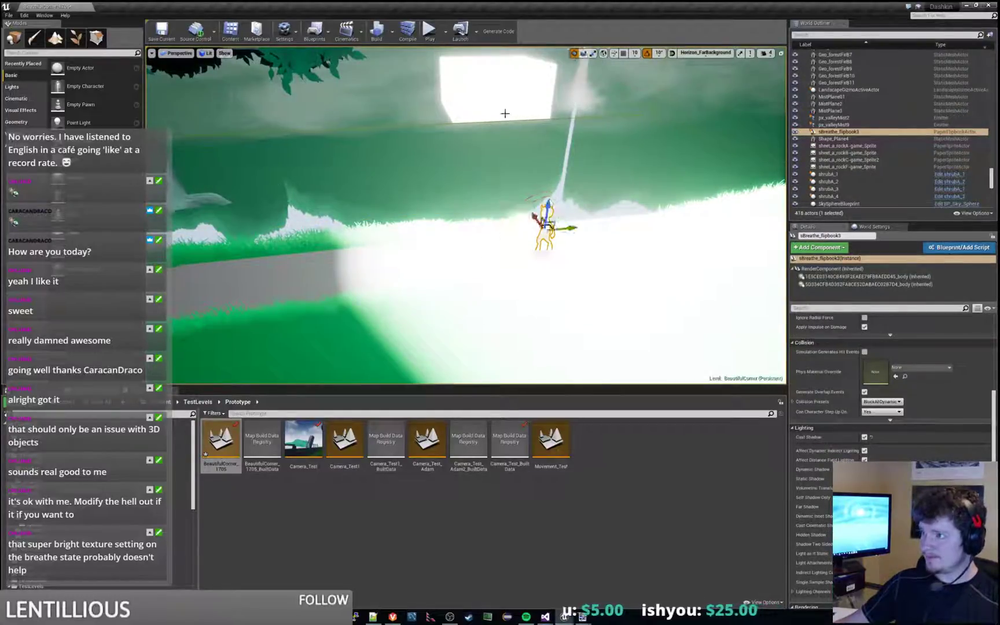
click(505, 113)
right_drag(505, 113, 446, 122)
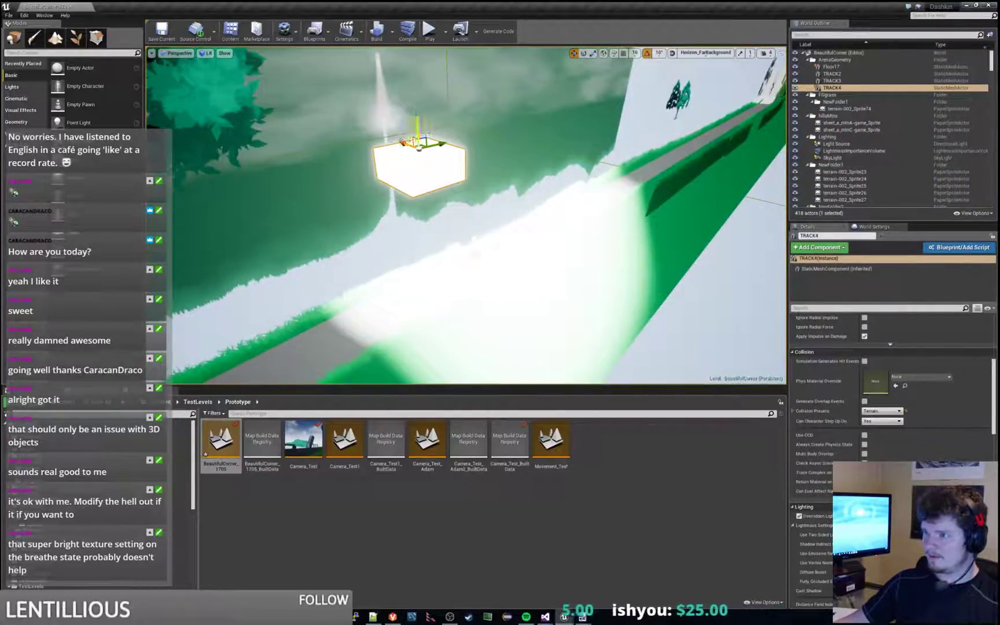
mouse_move(403, 142)
mouse_down()
mouse_move(442, 158)
mouse_move(411, 146)
mouse_up()
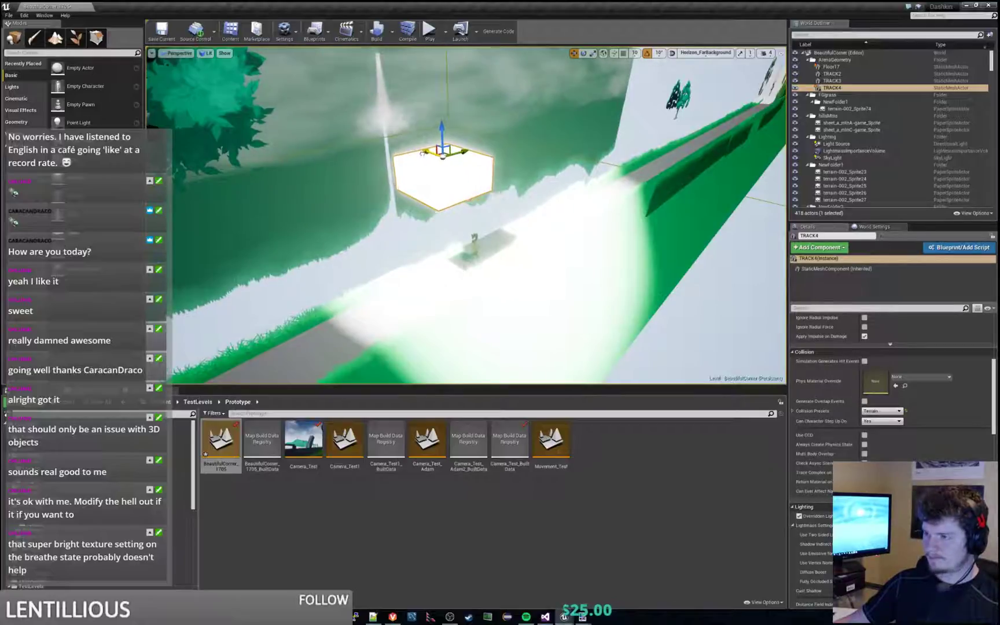
right_drag(446, 122, 446, 122)
Move the large tree BP_treeArbA into the spotlight beam beside the character on the path.
click(254, 234)
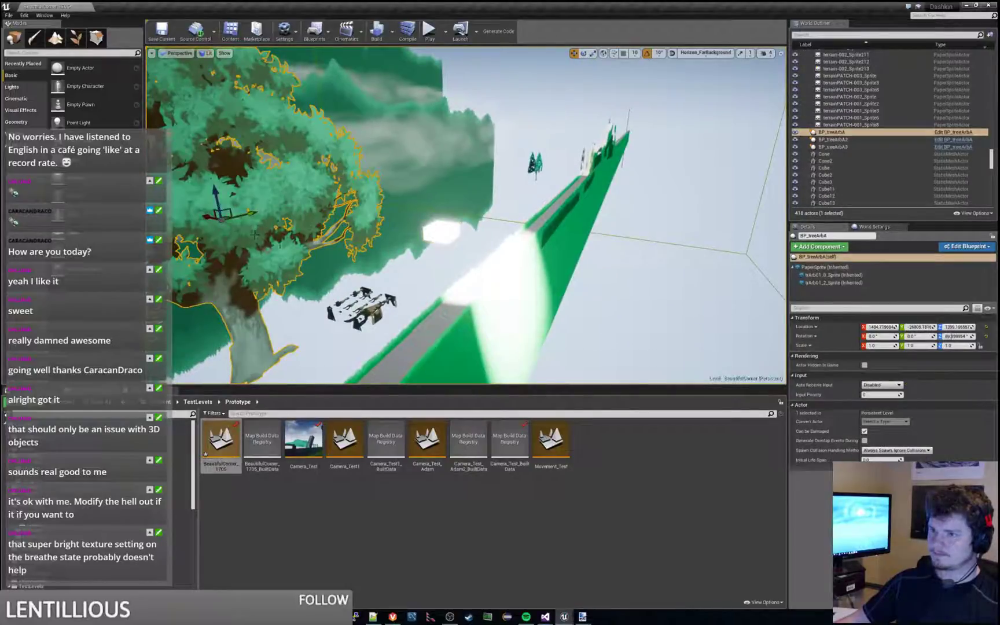
drag(208, 221, 494, 198)
key(d)
key(w)
mouse_move(633, 256)
right_down()
mouse_move(474, 284)
mouse_move(632, 256)
right_up()
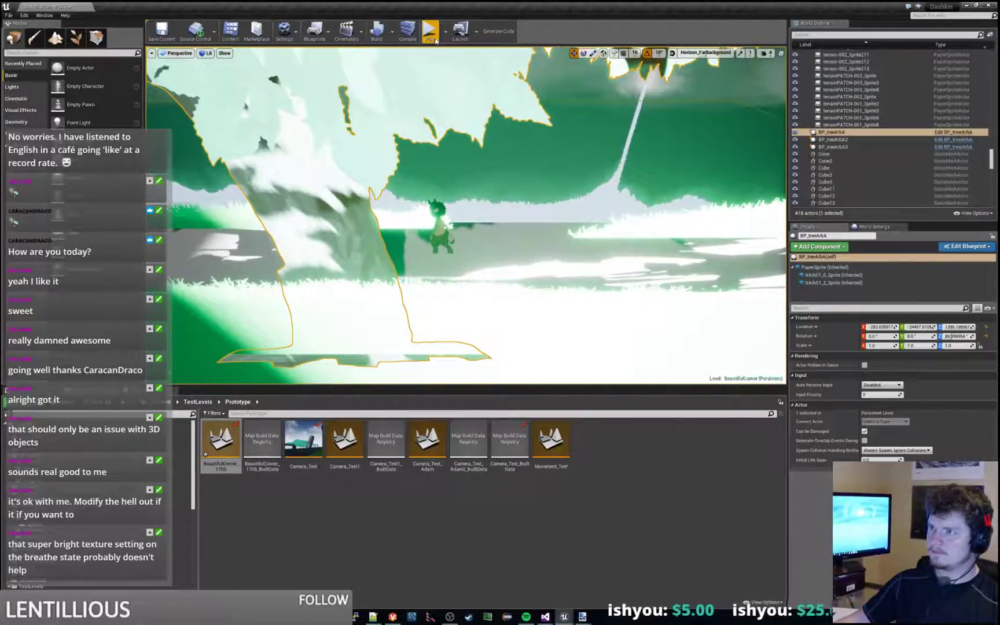
Play the level in the viewport to examine the character under the spotlight and tree shadows, and stop the session.
click(430, 32)
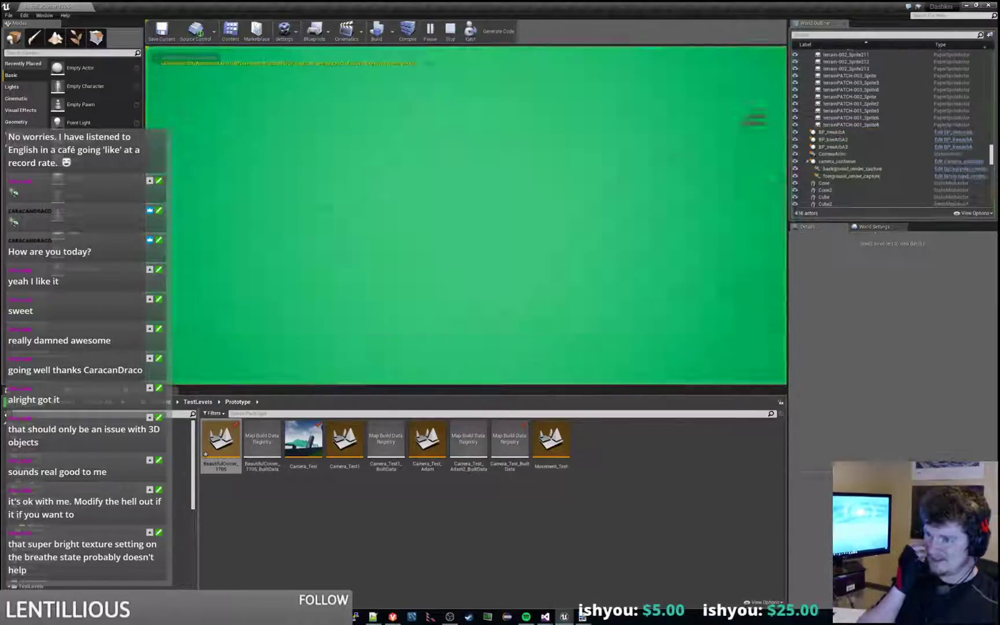
key(a)
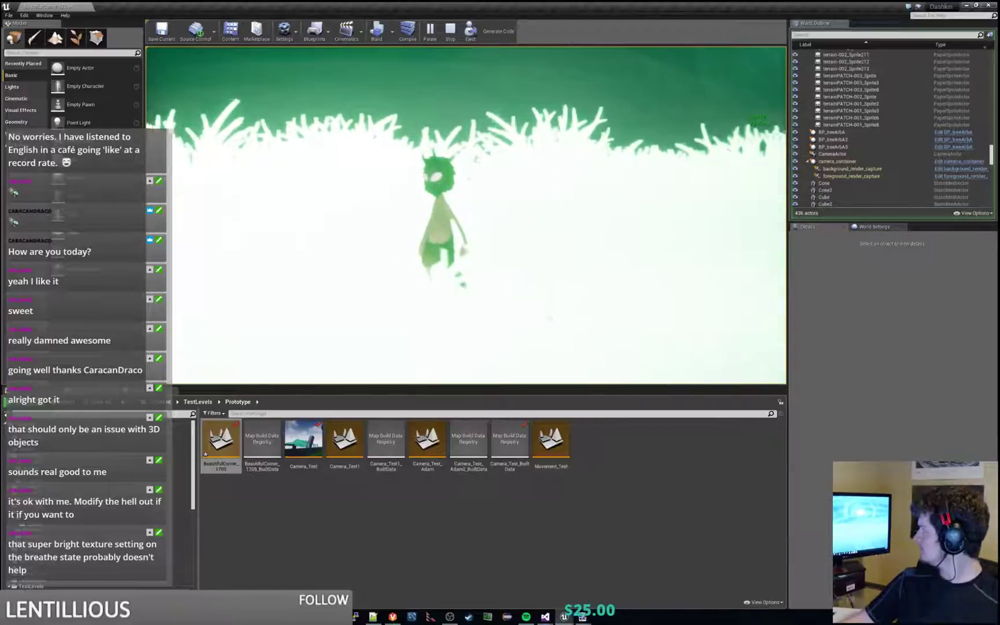
key(alt+Tab)
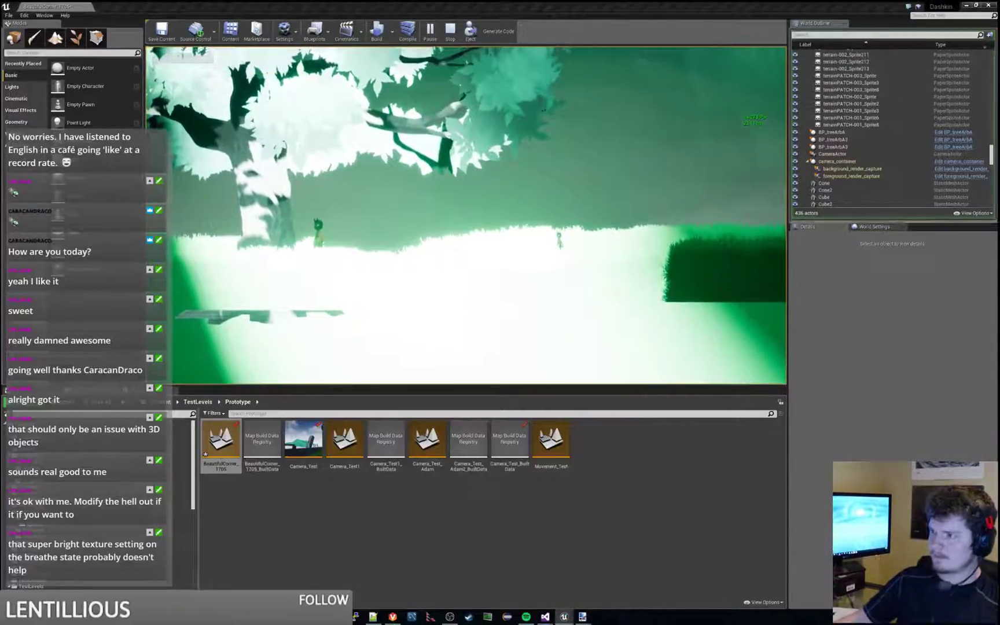
click(668, 317)
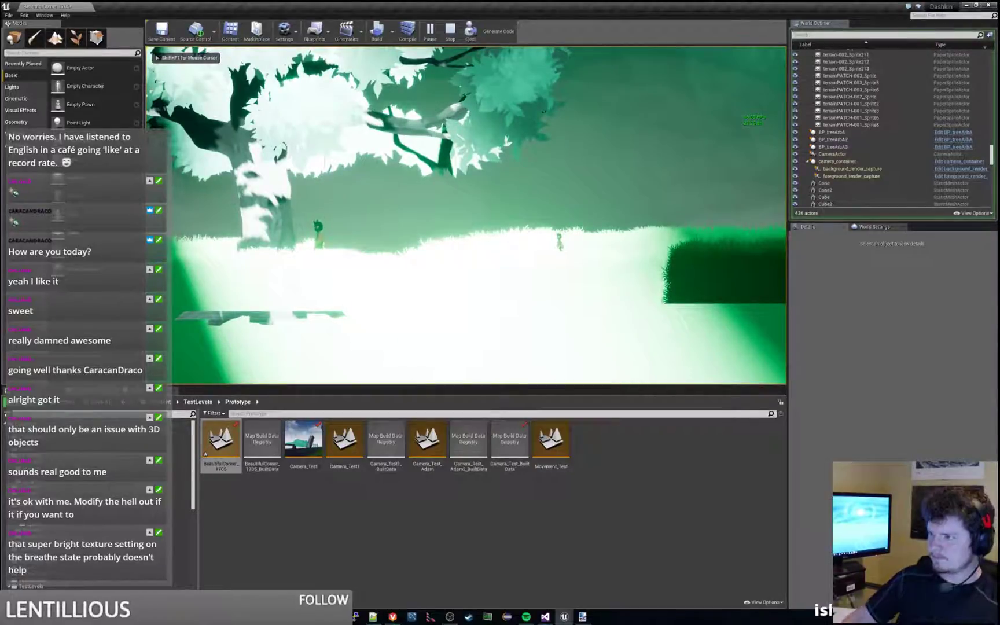
key(Escape)
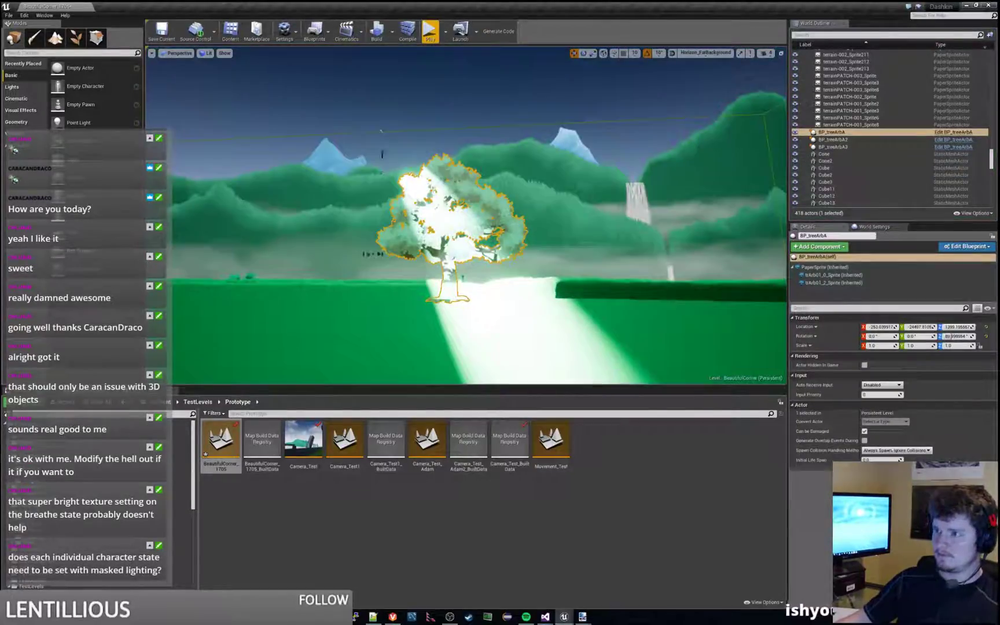
Select the spotlight above the tree and lower its intensity to 200.
click(380, 131)
click(381, 131)
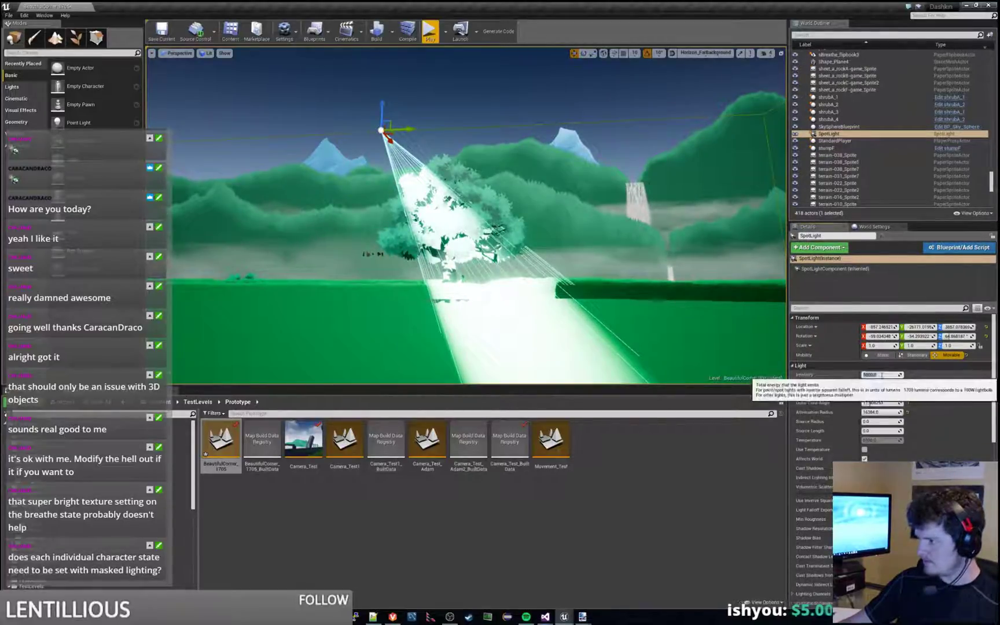
click(881, 374)
text(720)
key(Return)
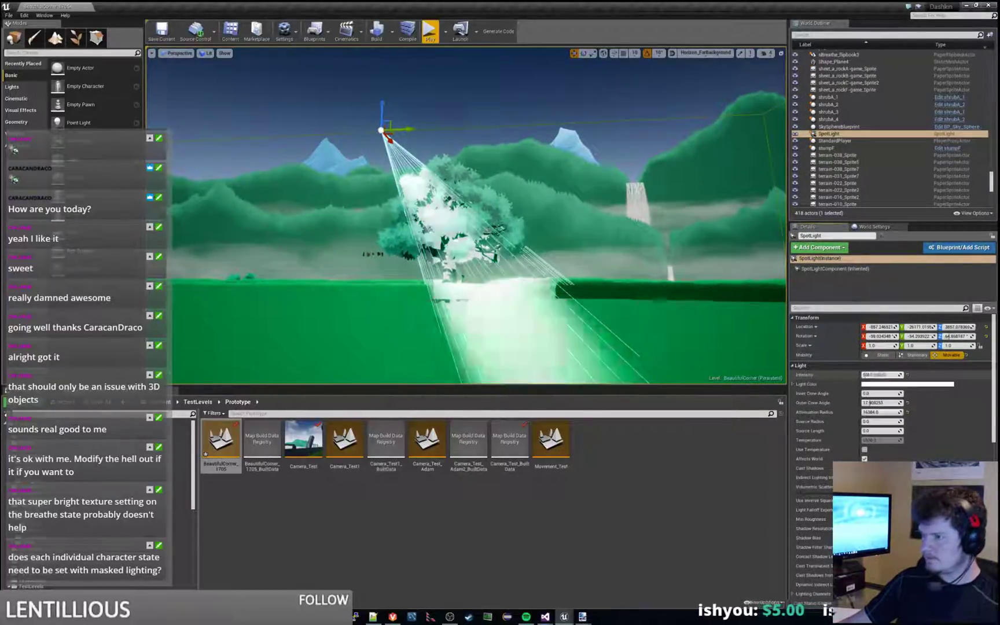
mouse_move(868, 375)
mouse_down()
mouse_move(894, 375)
mouse_move(879, 375)
mouse_up()
click(879, 375)
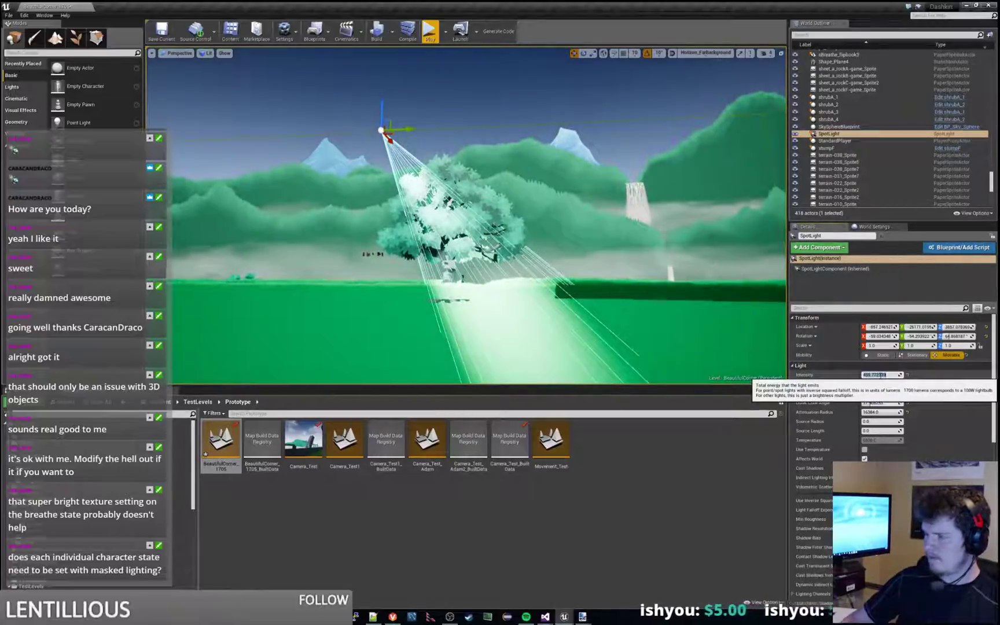
text(200)
key(Return)
right_drag(521, 196, 553, 216)
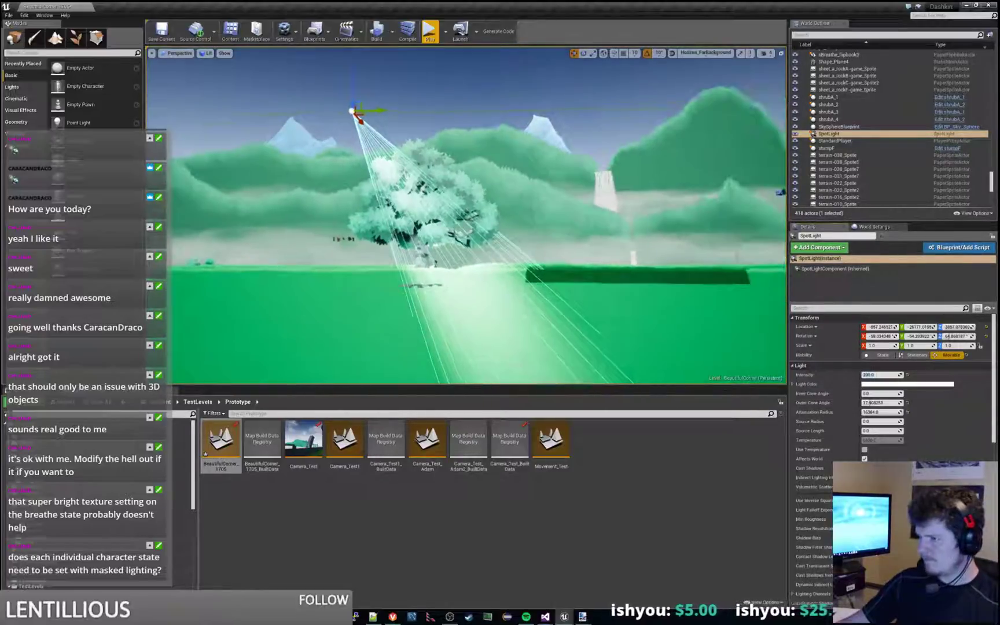
Filter the level's actor list by "light" and select the directional Light Source.
scroll(868, 149, up, 4)
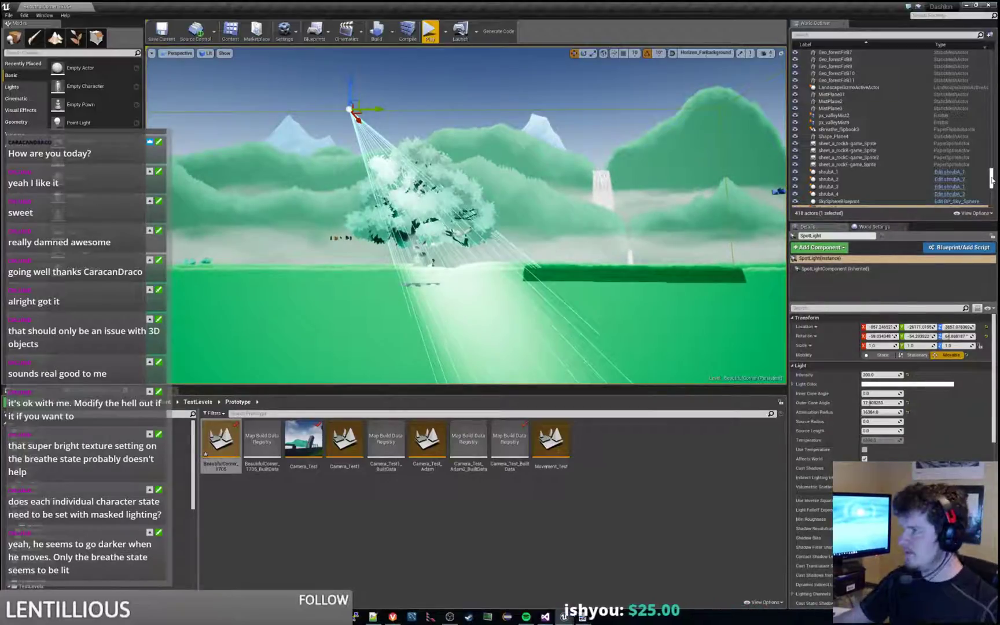
scroll(991, 180, up, 2)
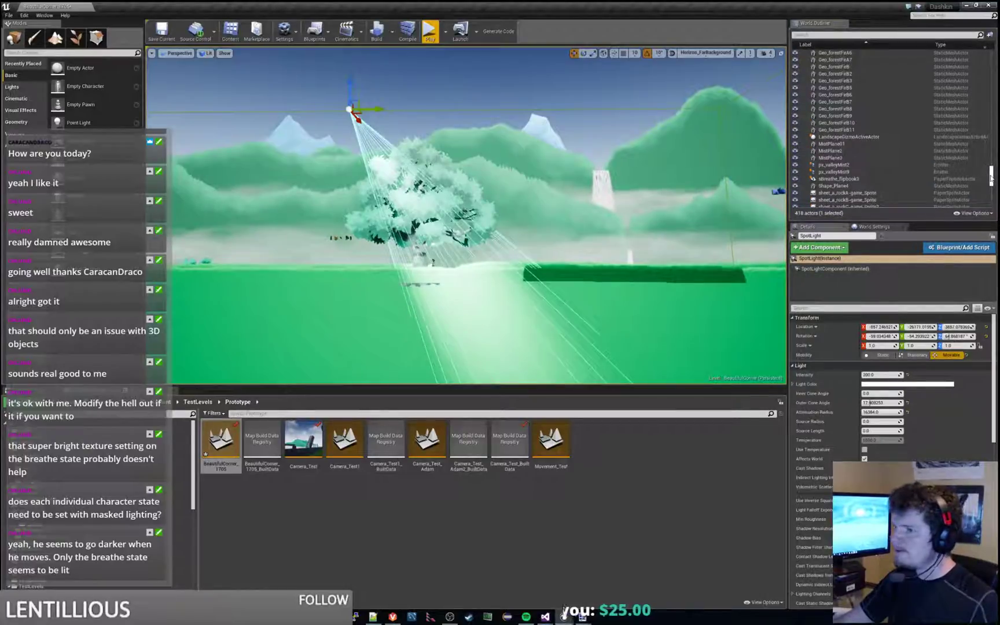
mouse_move(991, 177)
mouse_down()
mouse_move(985, 78)
mouse_move(979, 183)
mouse_up()
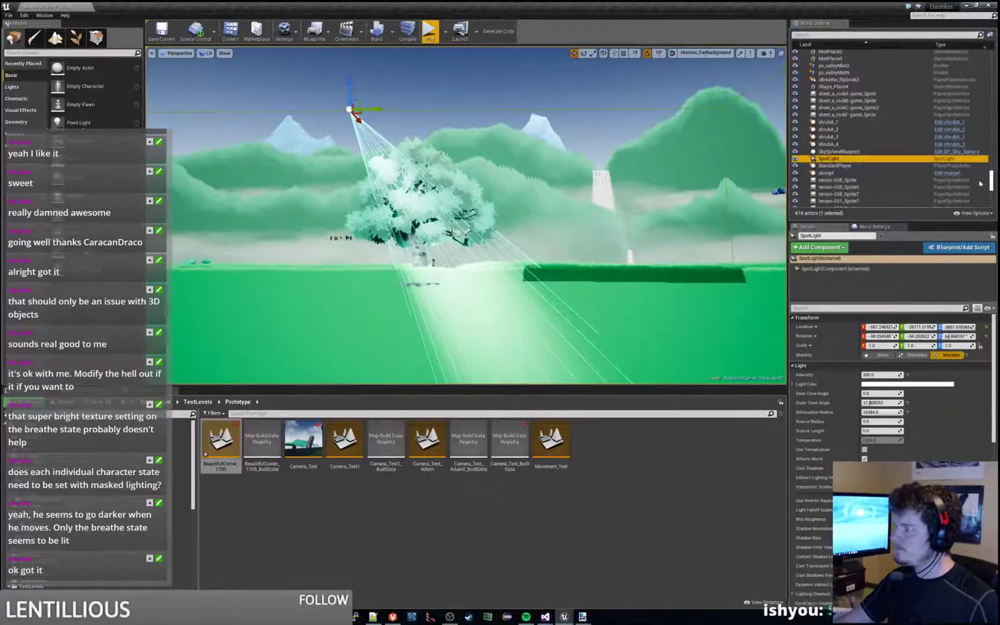
click(858, 35)
text(light)
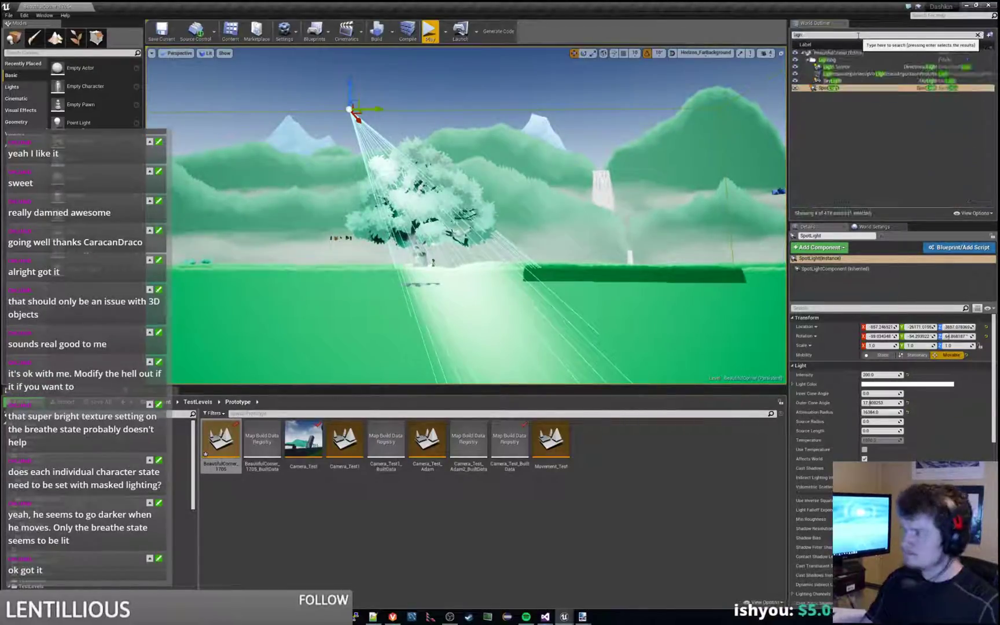
click(839, 67)
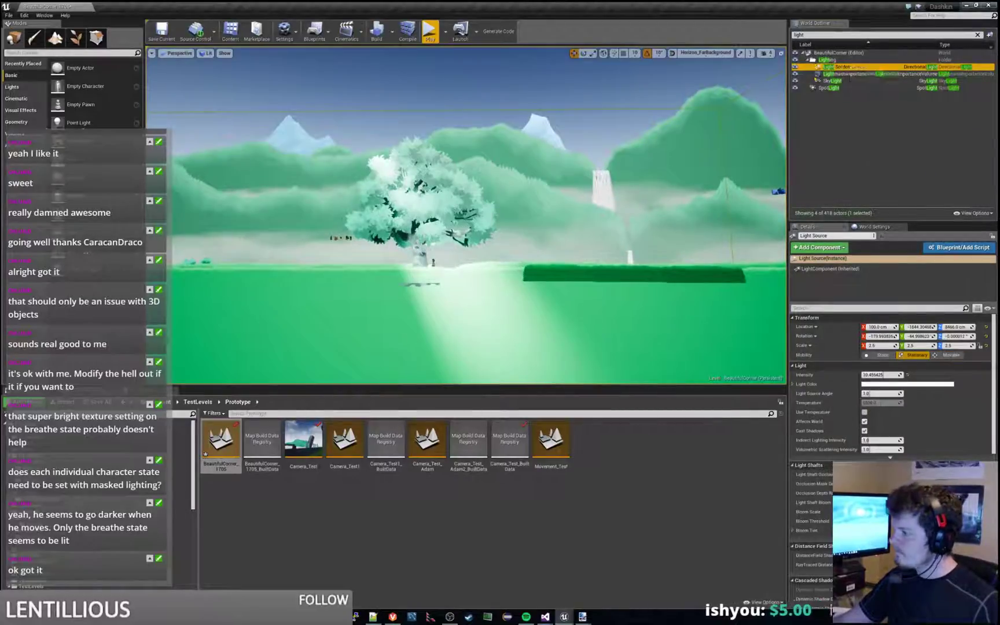
Dim the directional light to an intensity of 0.25 and tint its colour pale pink.
mouse_move(882, 374)
mouse_down()
mouse_move(862, 375)
mouse_move(880, 374)
mouse_up()
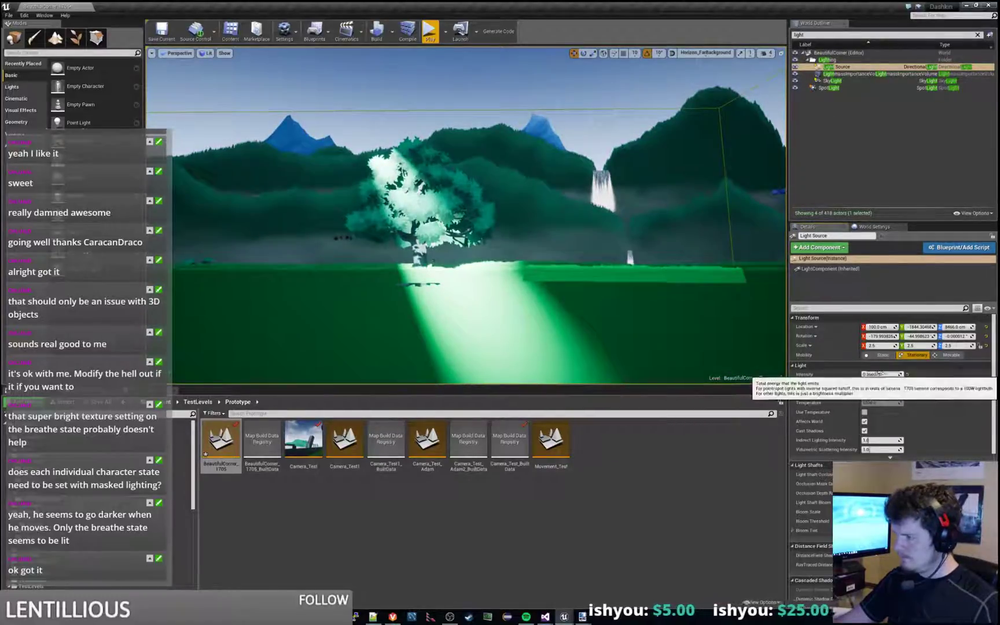
click(879, 375)
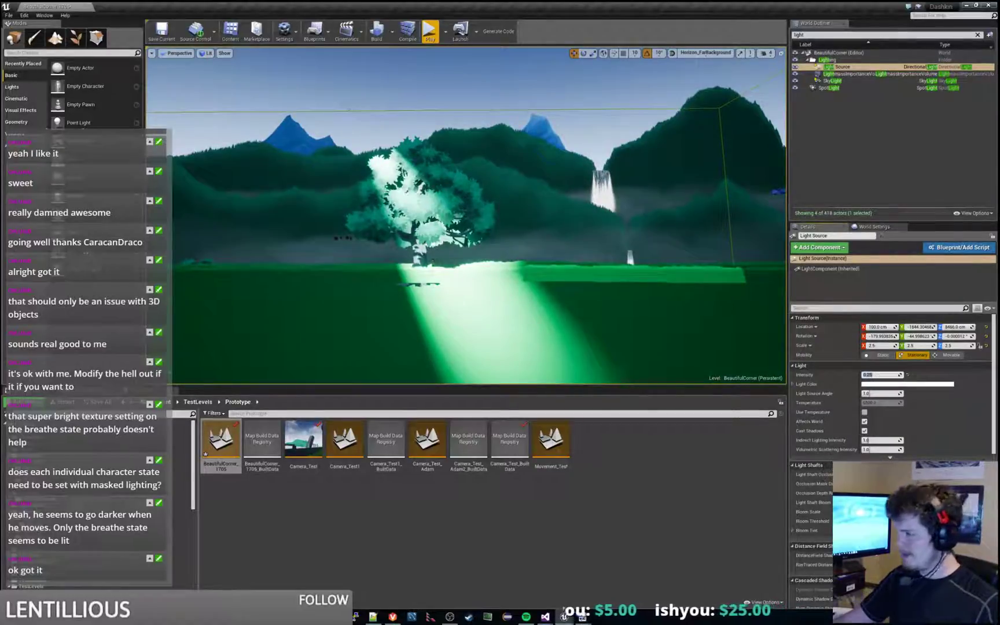
click(870, 384)
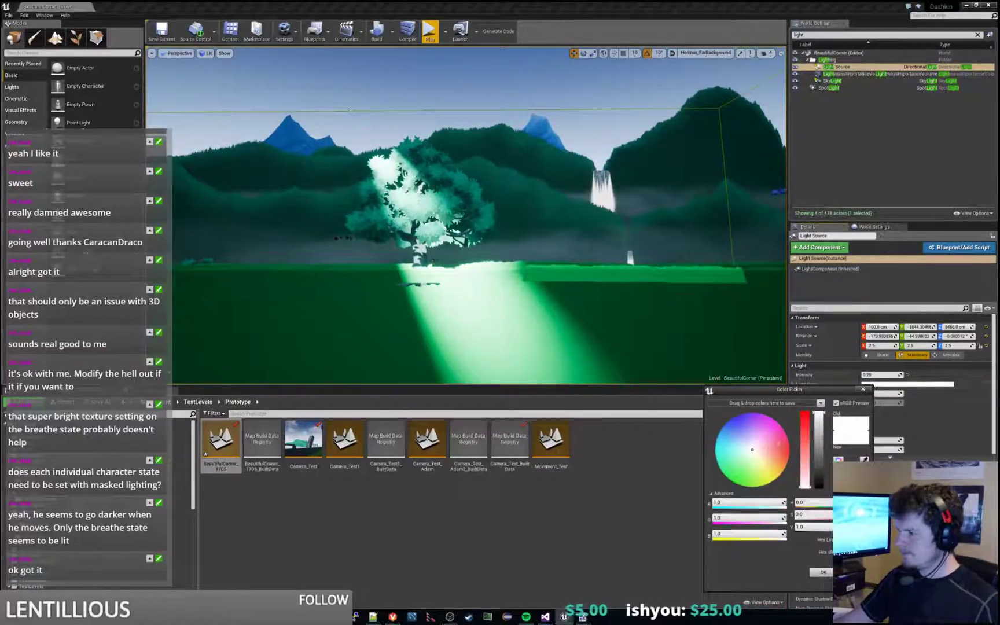
mouse_move(760, 449)
mouse_down()
mouse_move(781, 451)
mouse_move(765, 450)
mouse_up()
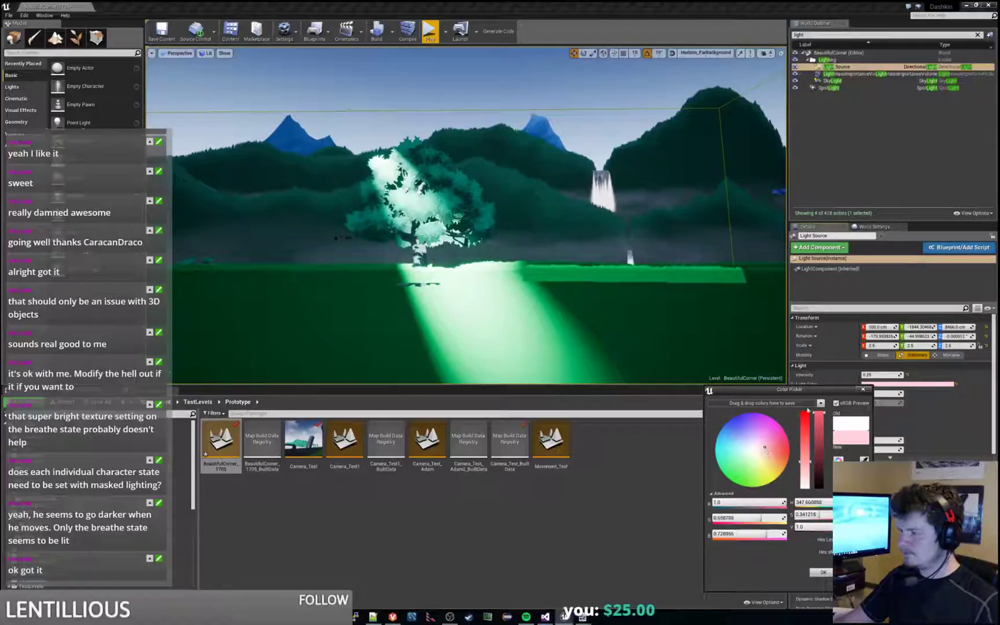
click(863, 391)
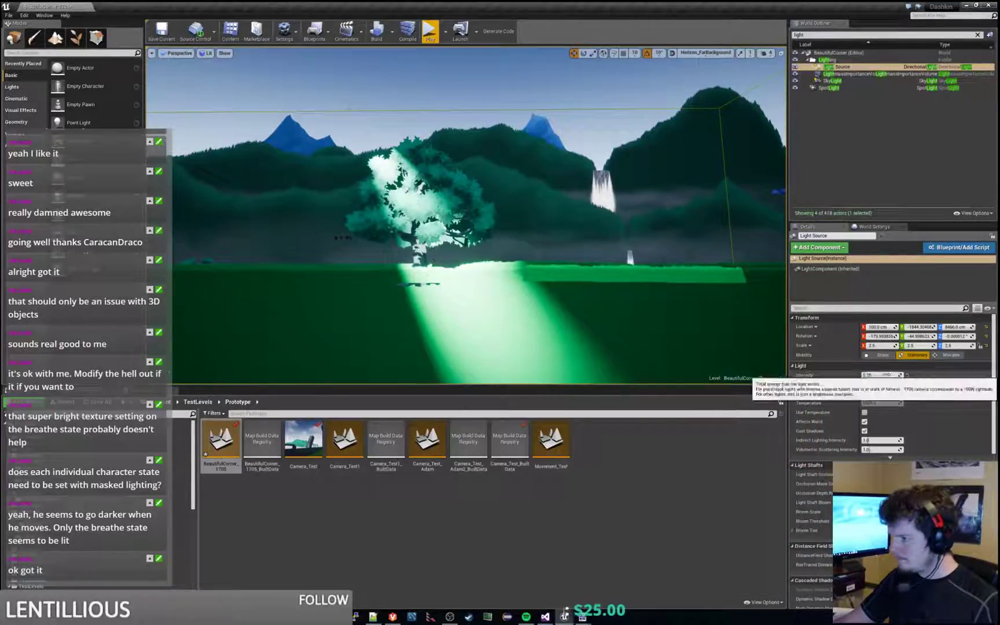
Select the spotlight above the tree and reduce its intensity through 100 and 50 down to 20.
right_drag(597, 246, 637, 250)
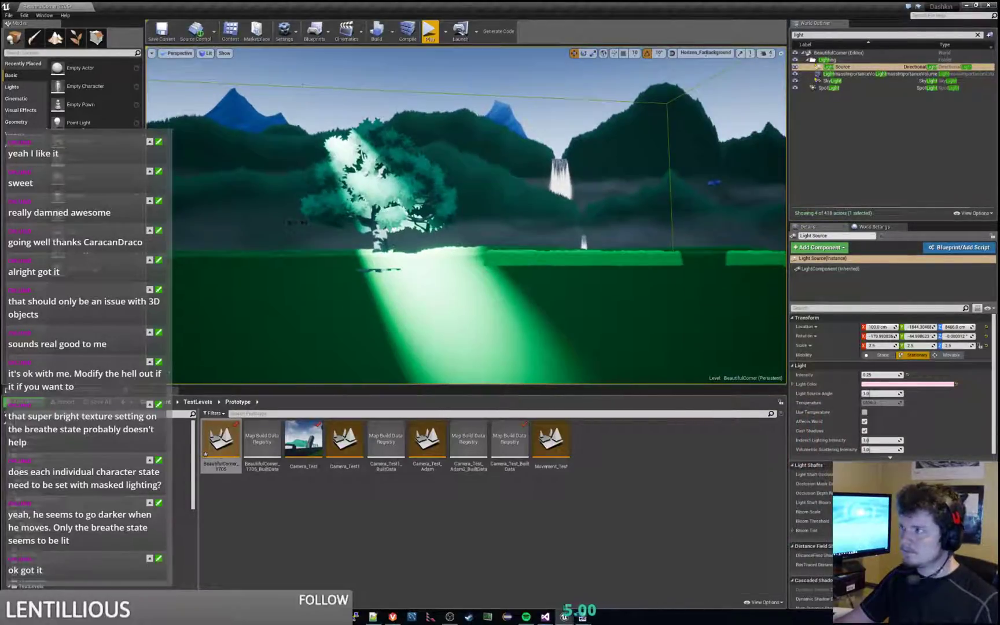
click(303, 85)
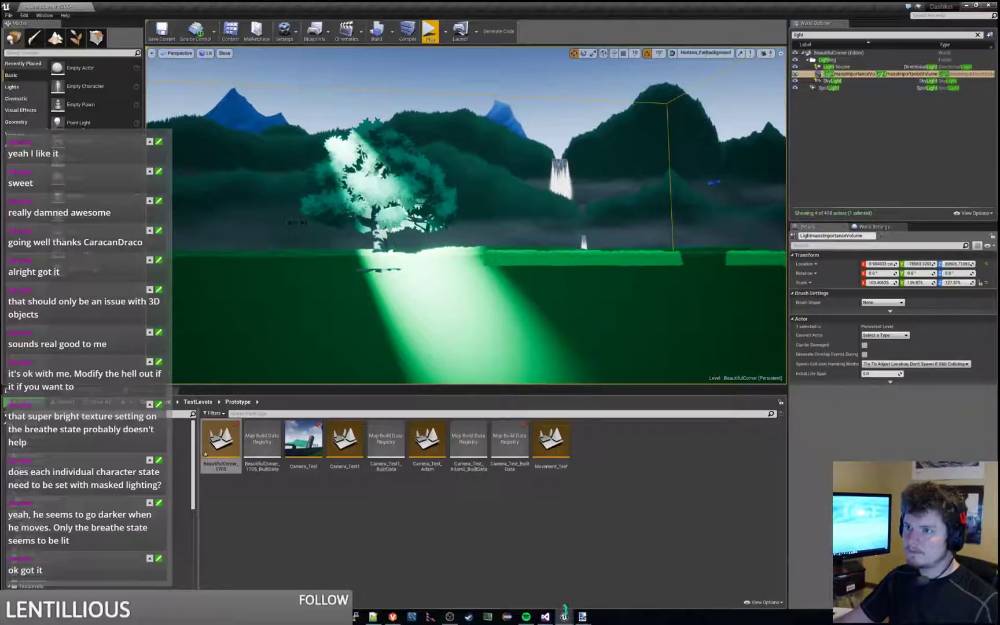
click(302, 86)
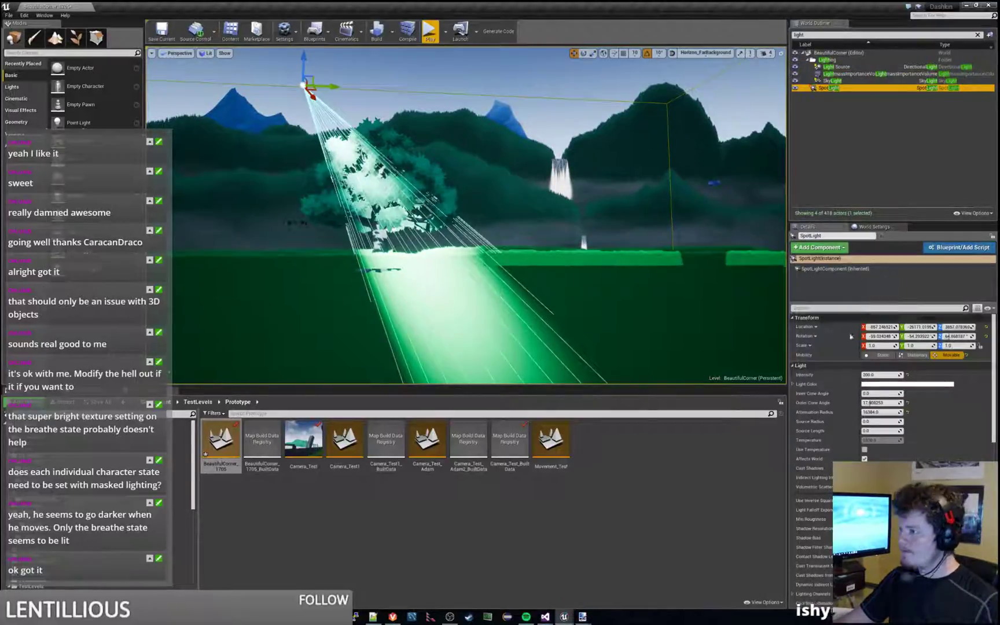
click(882, 374)
text(100)
key(Return)
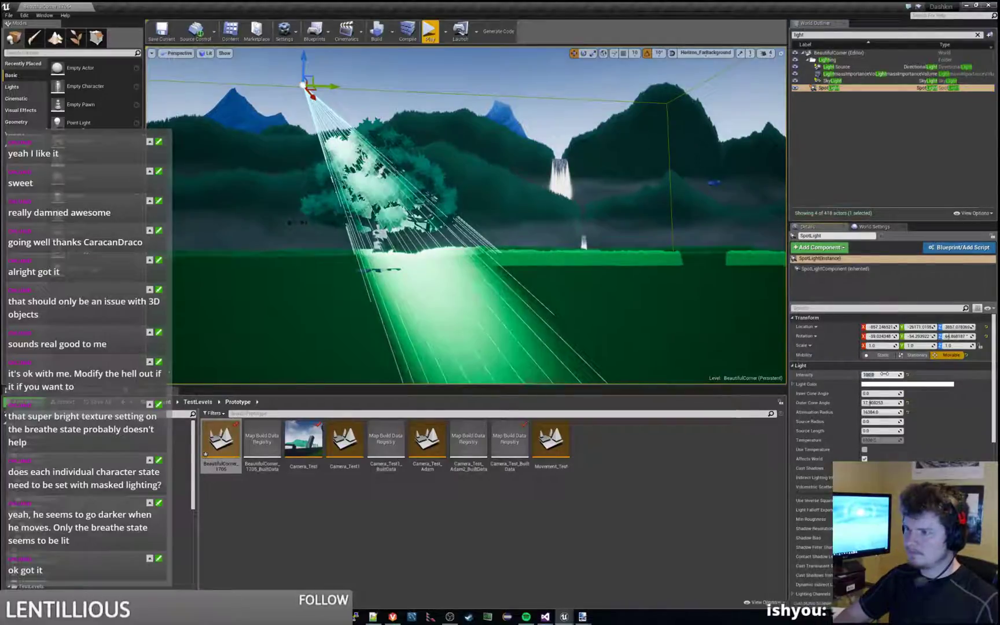
click(883, 375)
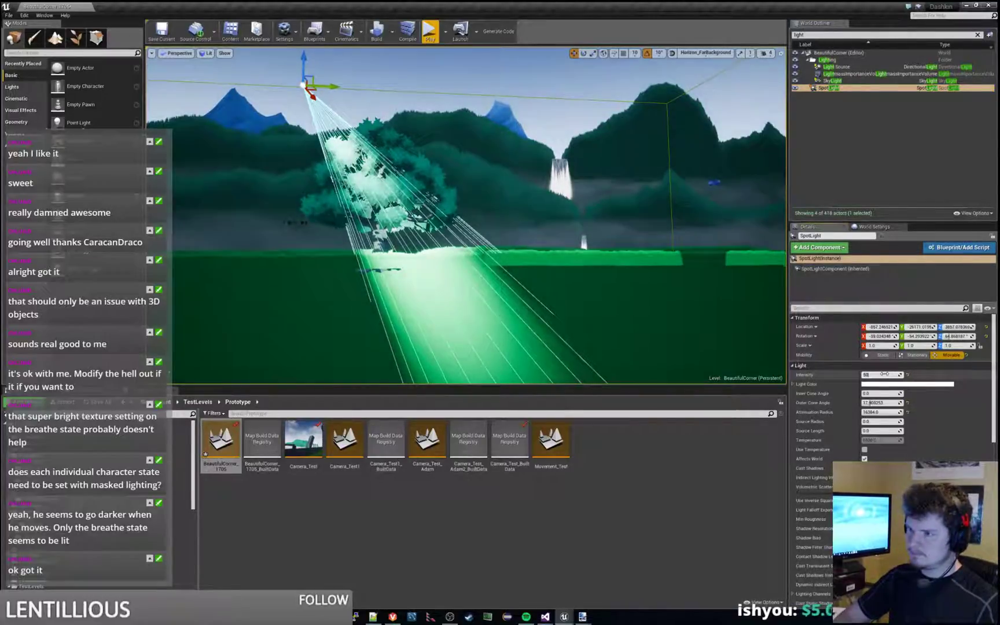
text(50)
key(Return)
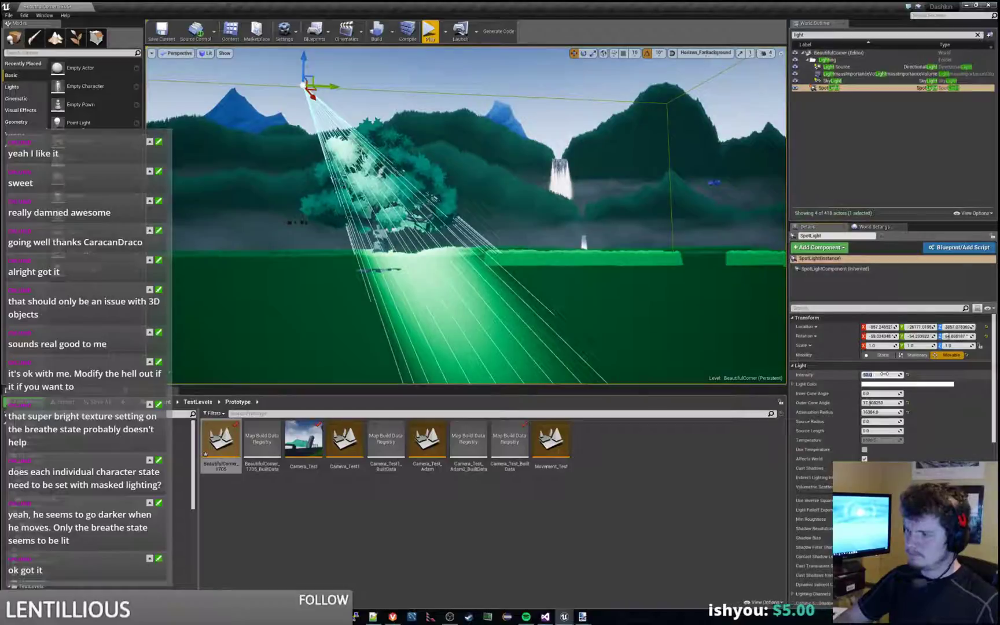
text(50)
key(Return)
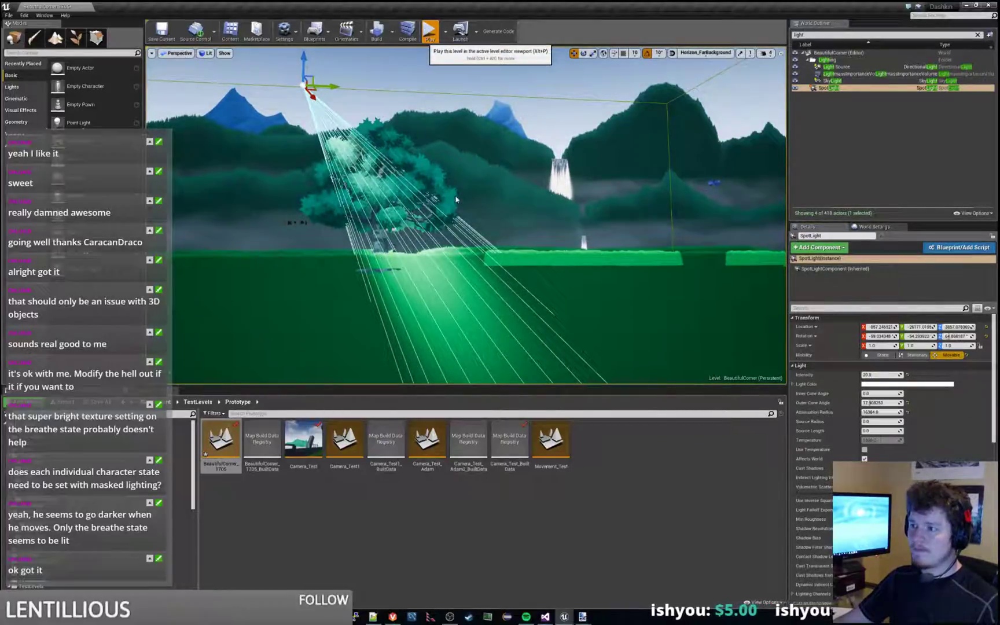
Play the level, walk the character back and forth under the tree to examine the dimmer spotlight and shadows, and stop the session.
key(alt+p)
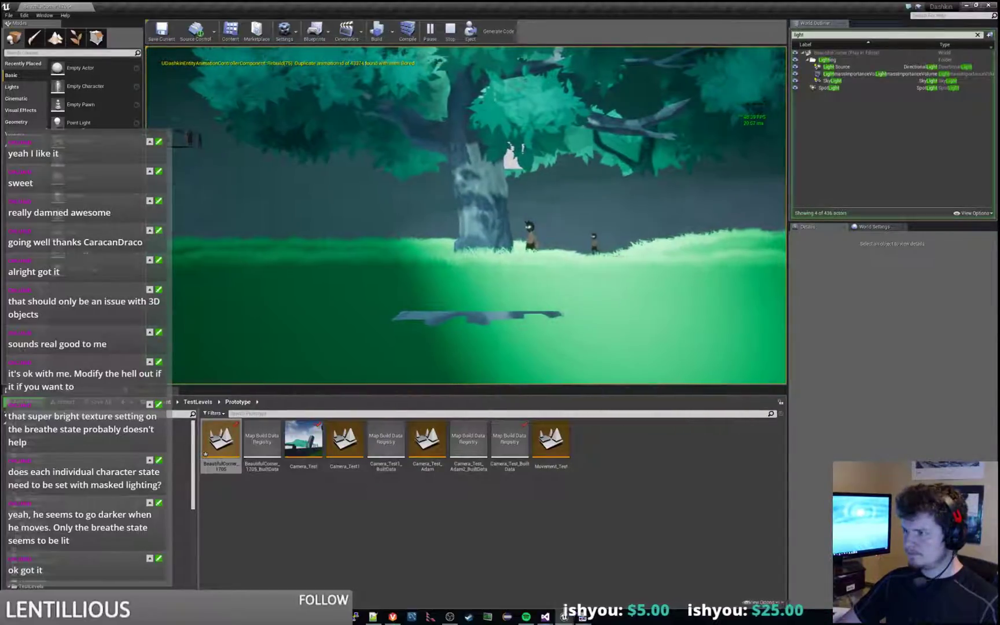
key(a)
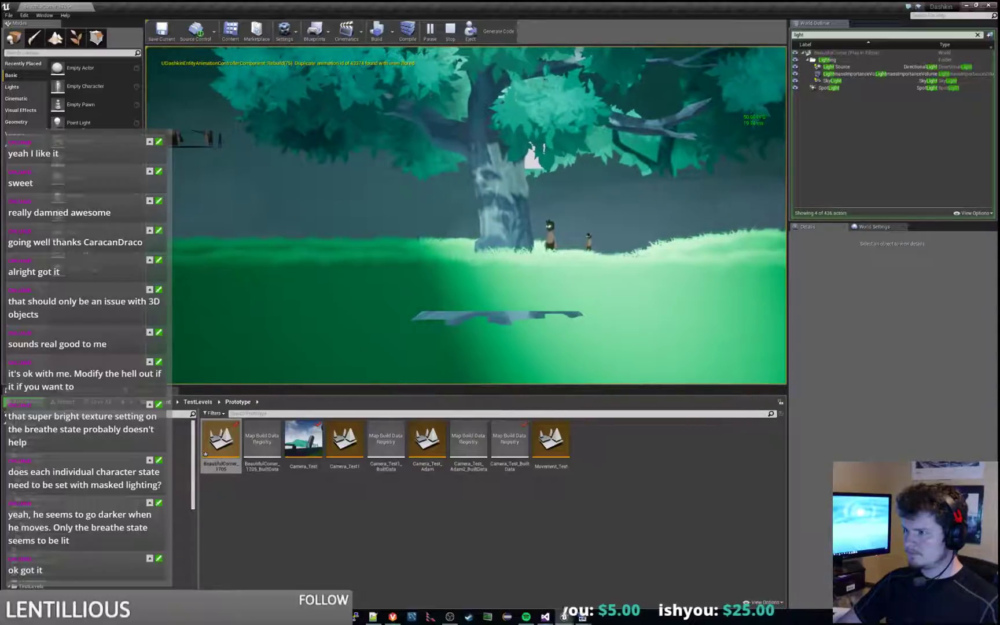
key(d)
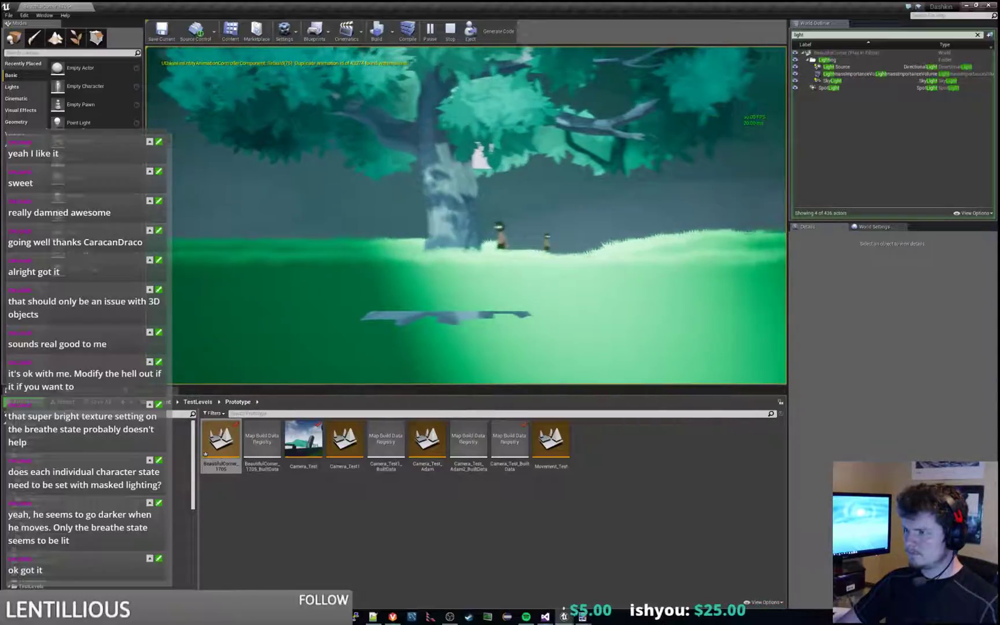
key(d)
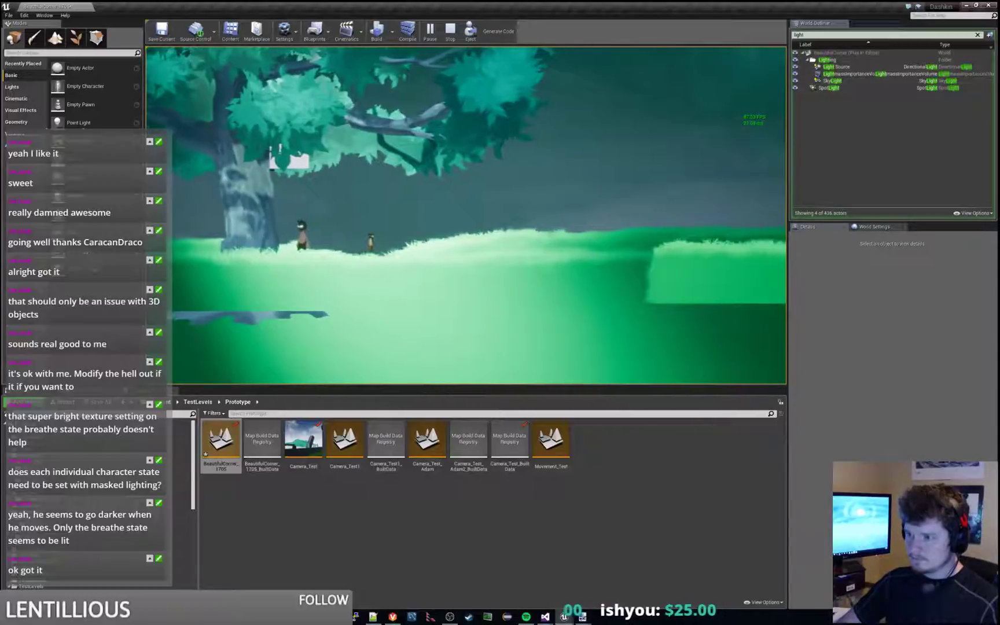
key(d)
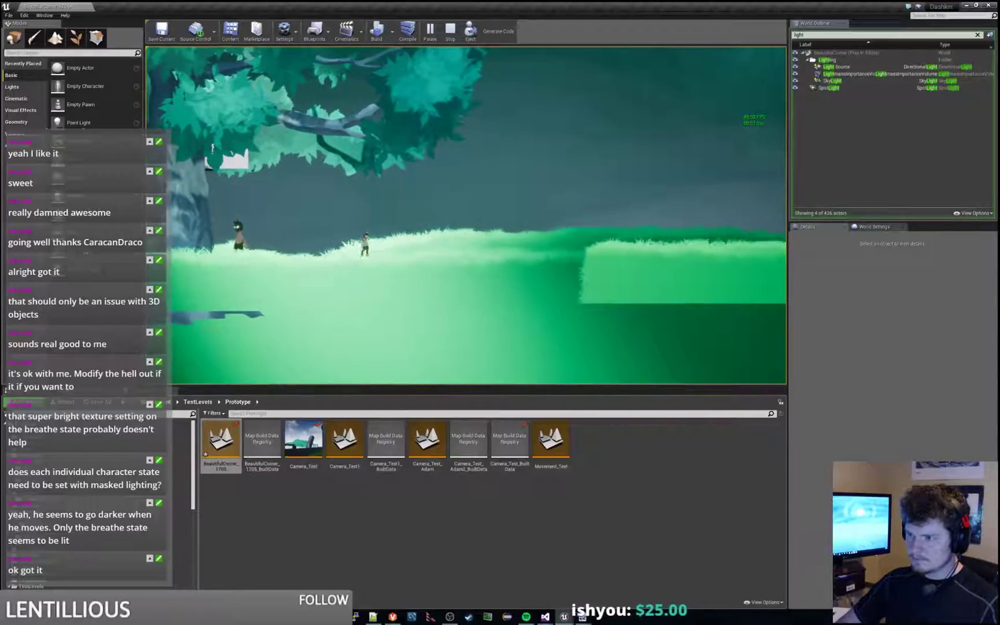
key(a)
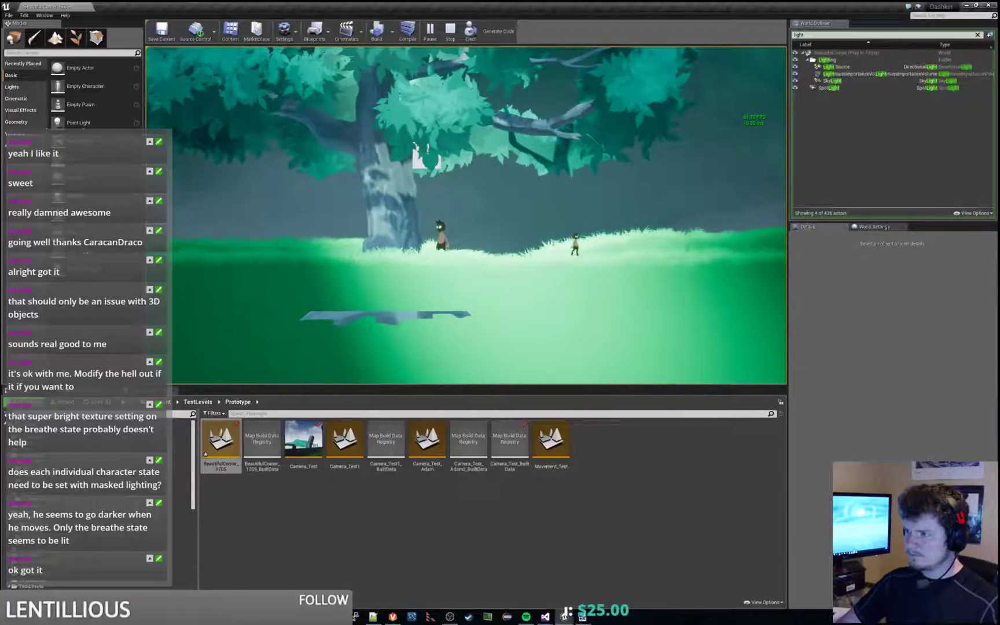
key(a)
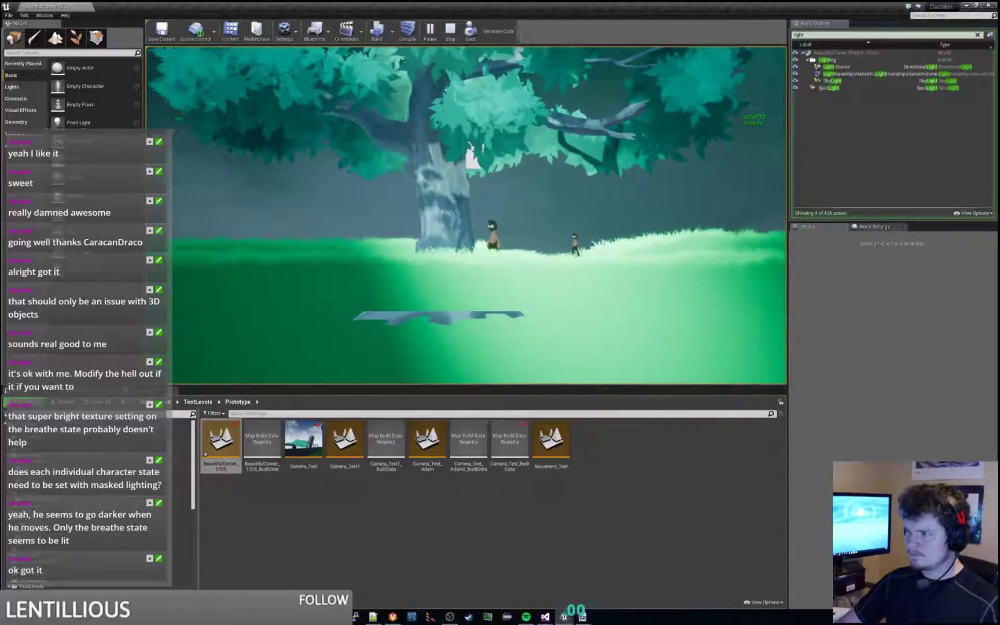
key(a)
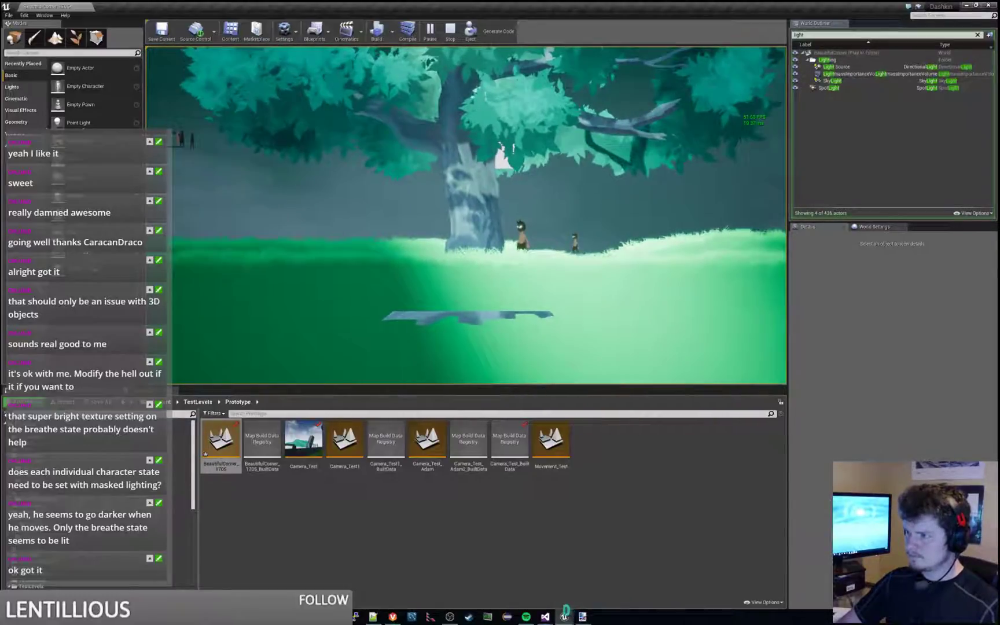
key(d)
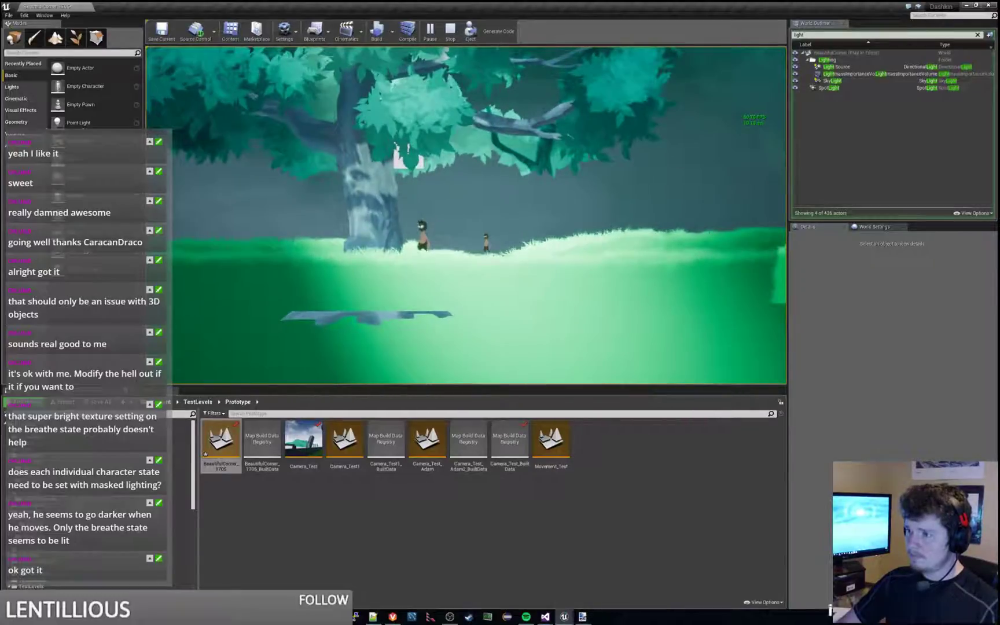
key(a)
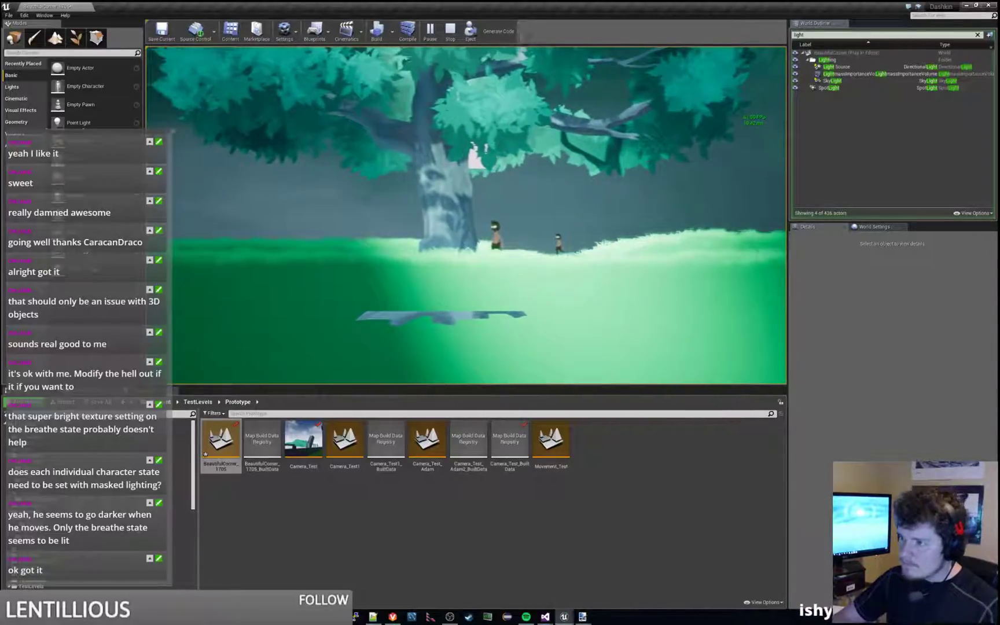
key(Escape)
Select the spotlight above the tree and move it along X to about -1268 cm.
key(w)
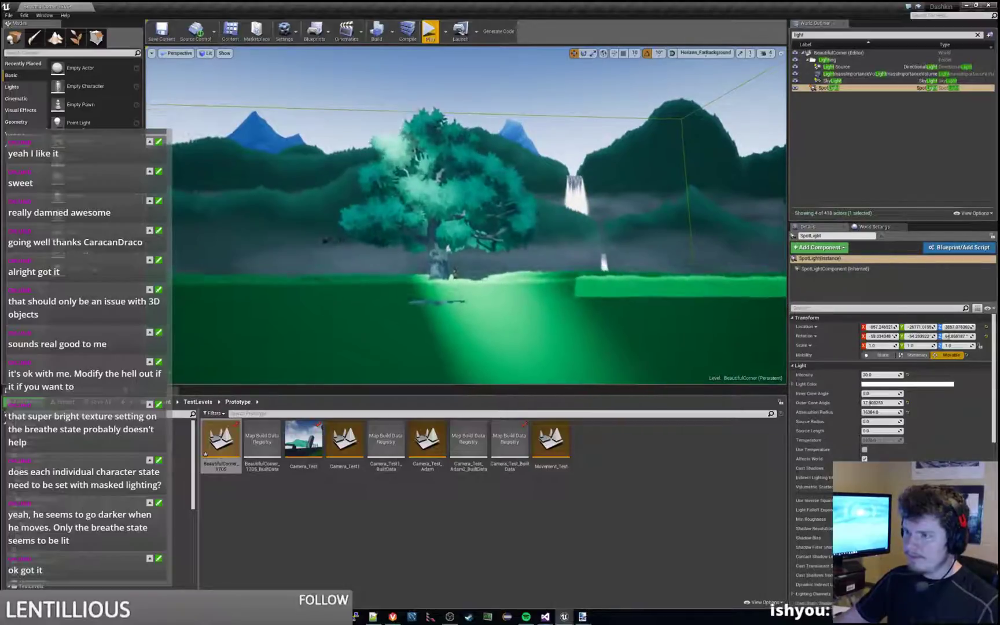
key(Up)
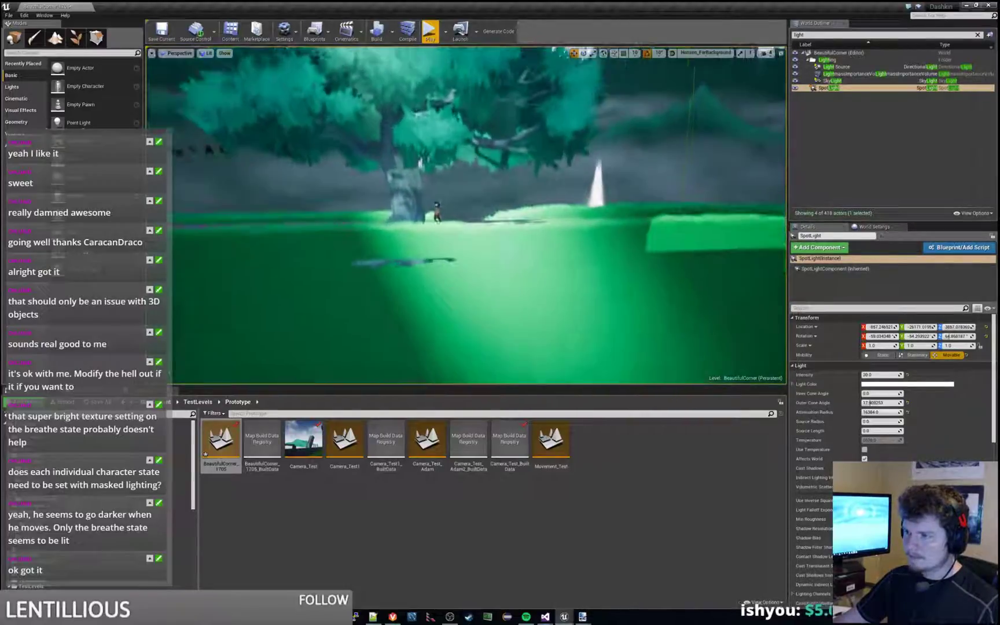
right_drag(466, 215, 469, 159)
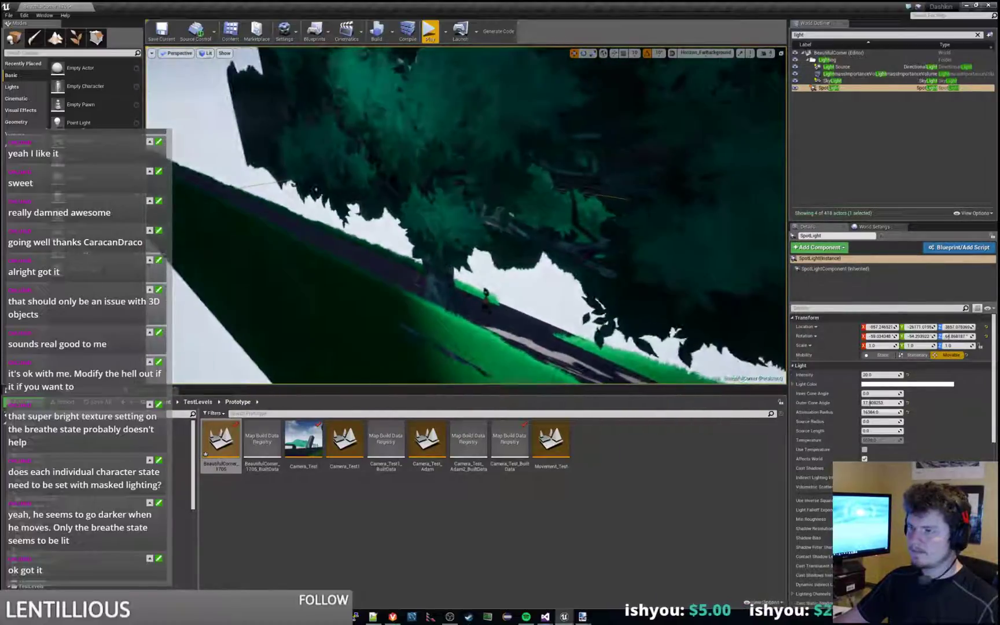
click(441, 145)
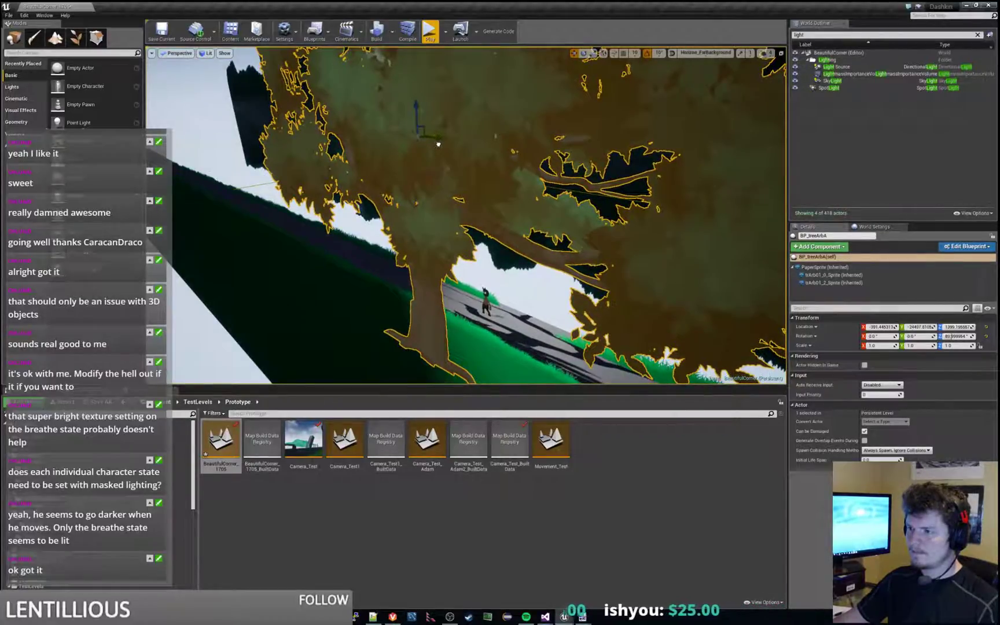
right_drag(450, 152, 453, 174)
click(390, 171)
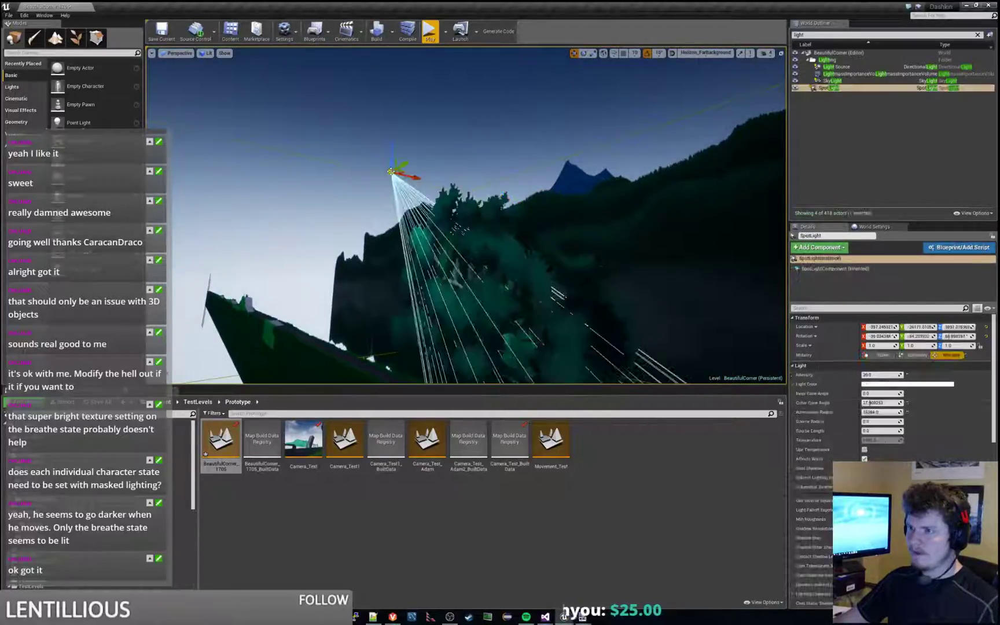
key(f)
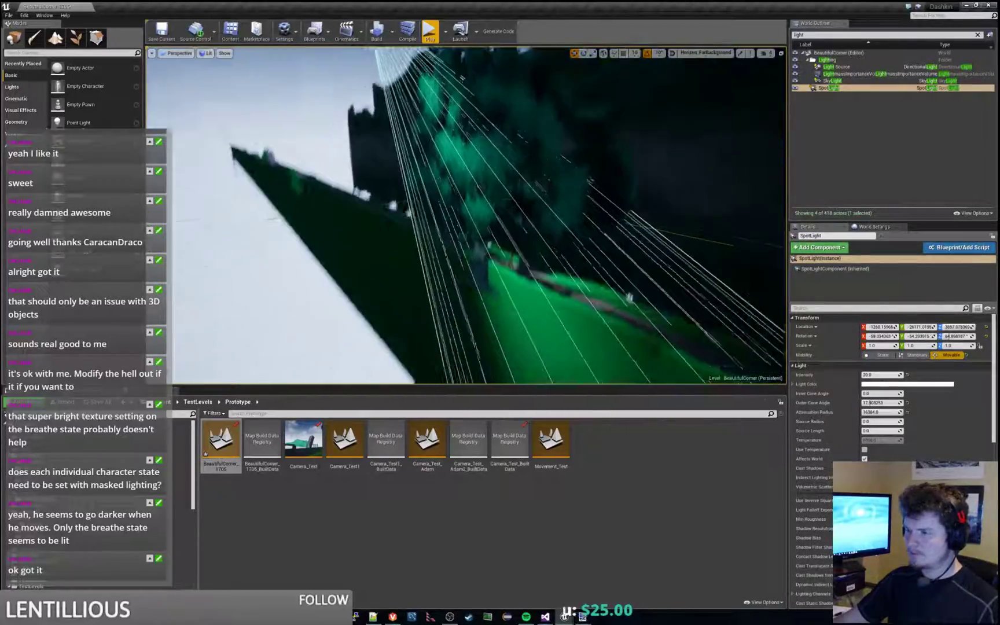
Select the large tree sprite and tilt it to a rotation of about -36° on X and 114° on Z.
mouse_move(390, 170)
right_down()
mouse_move(355, 170)
mouse_move(407, 171)
right_up()
right_drag(446, 214, 443, 199)
click(433, 198)
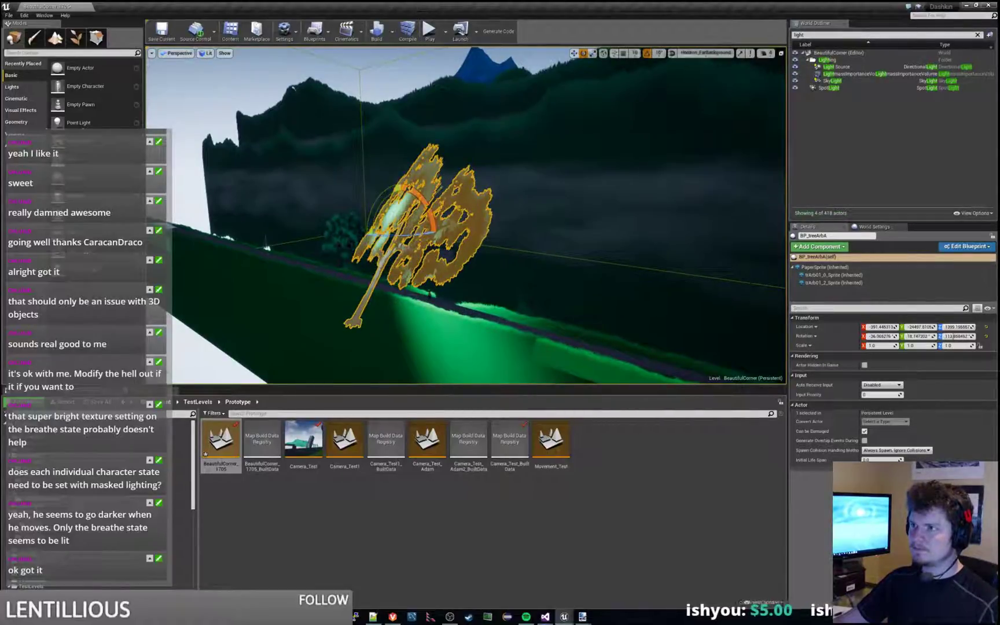
Move the tilted tree away from the path to about X -1250 cm and Y -25418 cm.
right_drag(466, 215, 341, 176)
key(w)
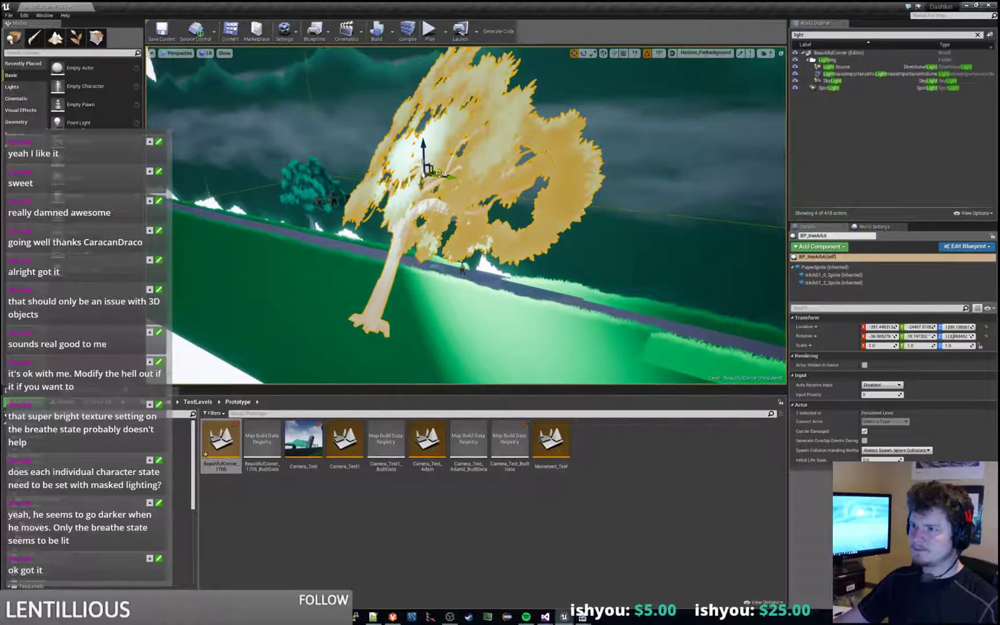
right_drag(463, 172, 442, 176)
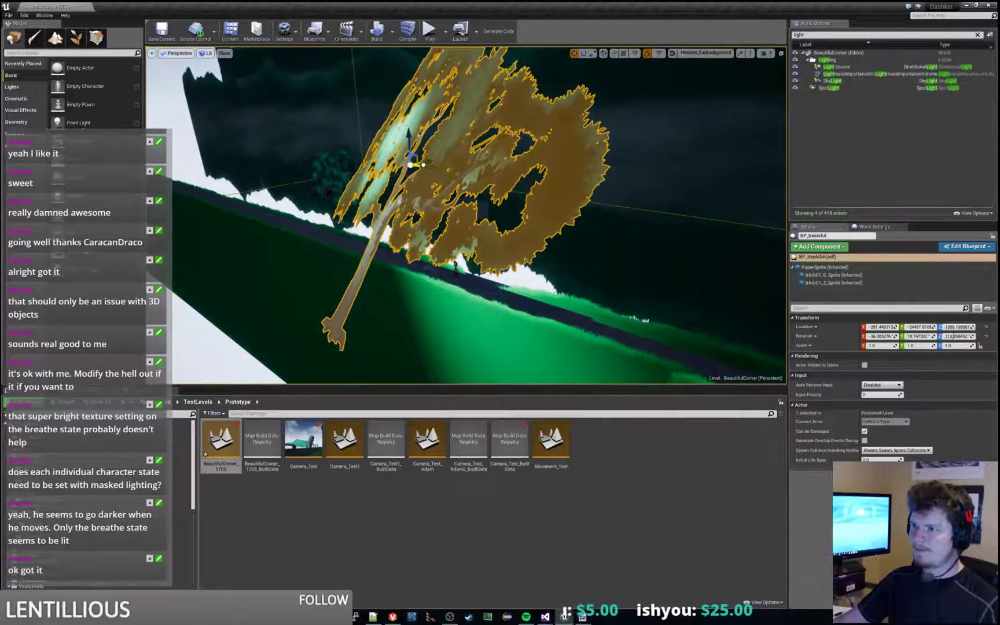
drag(423, 165, 283, 168)
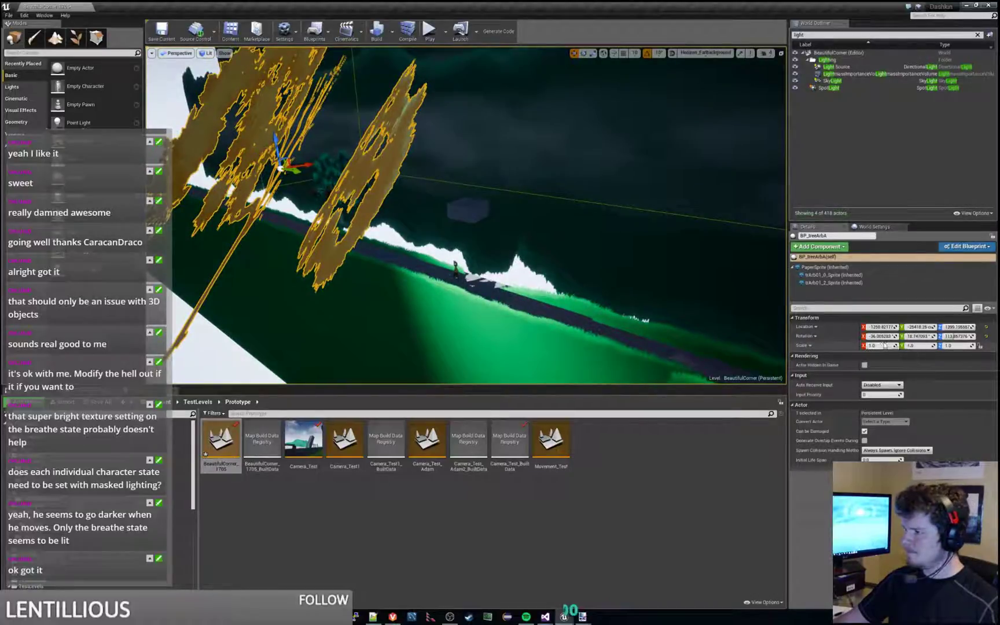
Scale the tilted tree down to 0.5 on all three axes.
text(0.5)
key(Return)
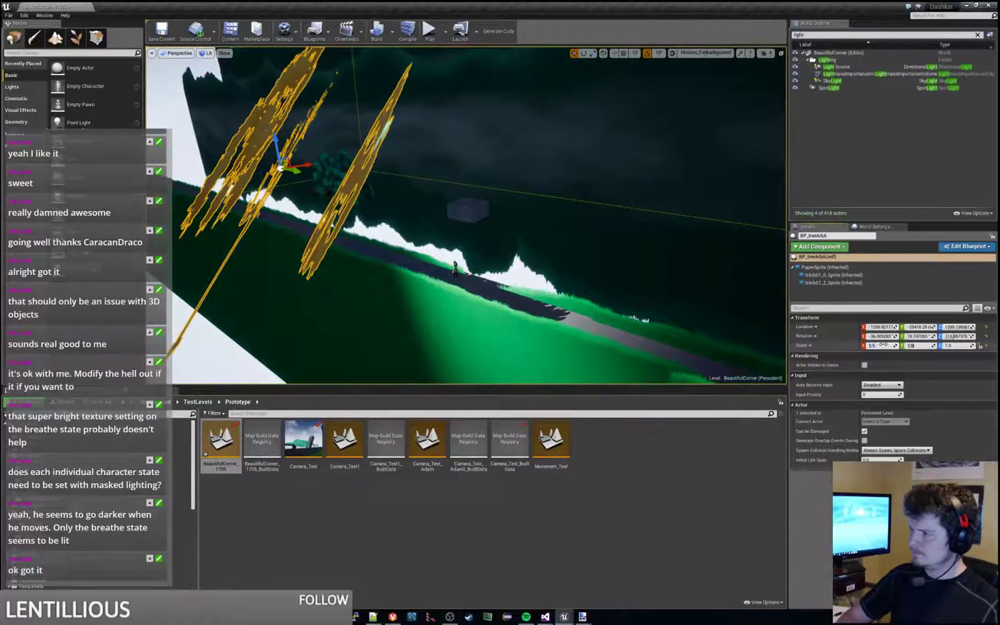
text(0.5)
key(Return)
key(Return)
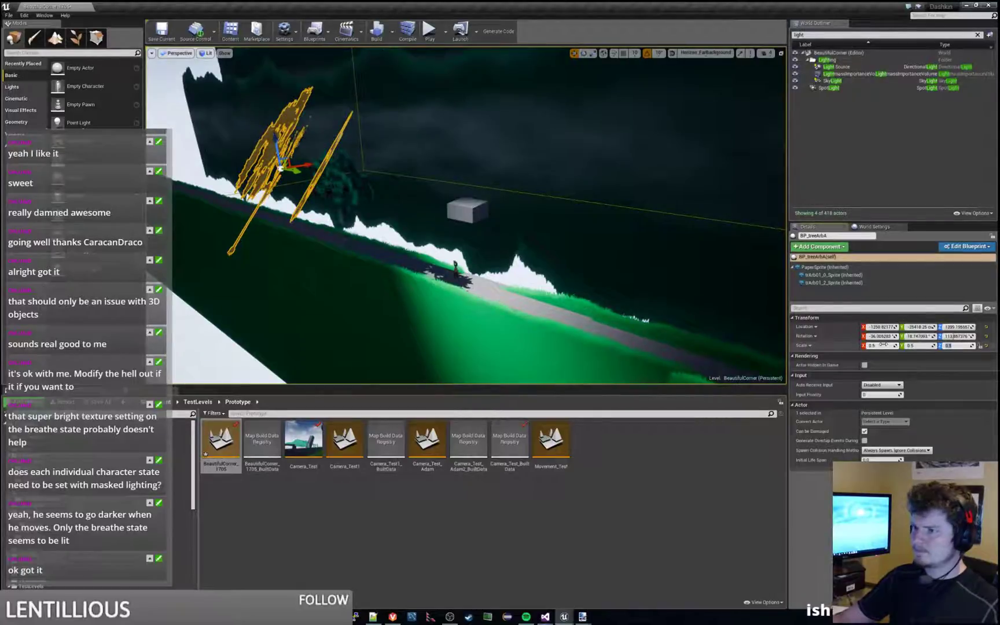
Shift the scaled tree slightly further from the path and place a duplicate of it alongside.
right_drag(464, 217, 430, 228)
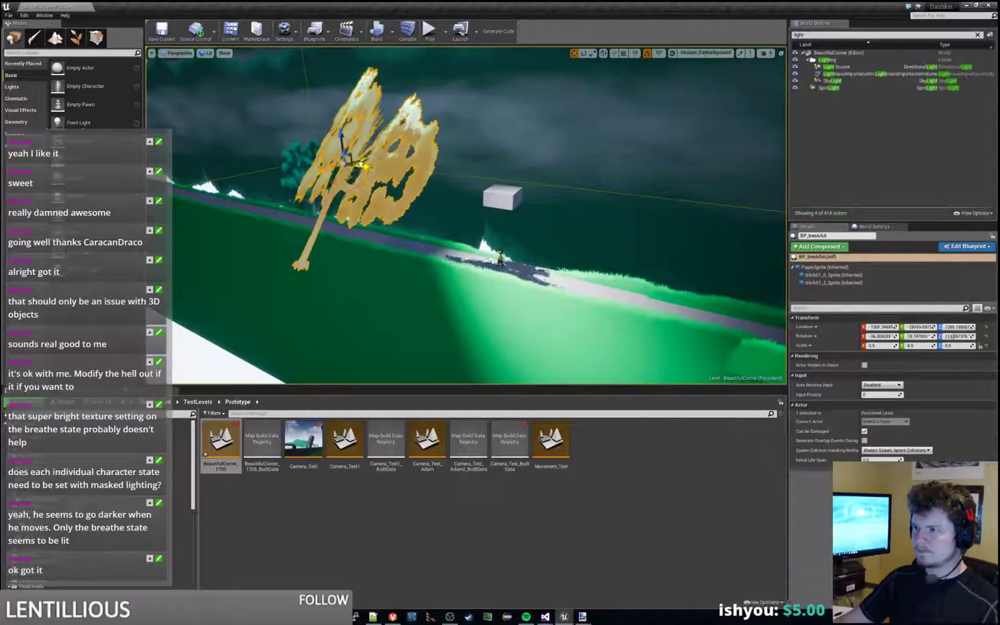
drag(358, 165, 338, 165)
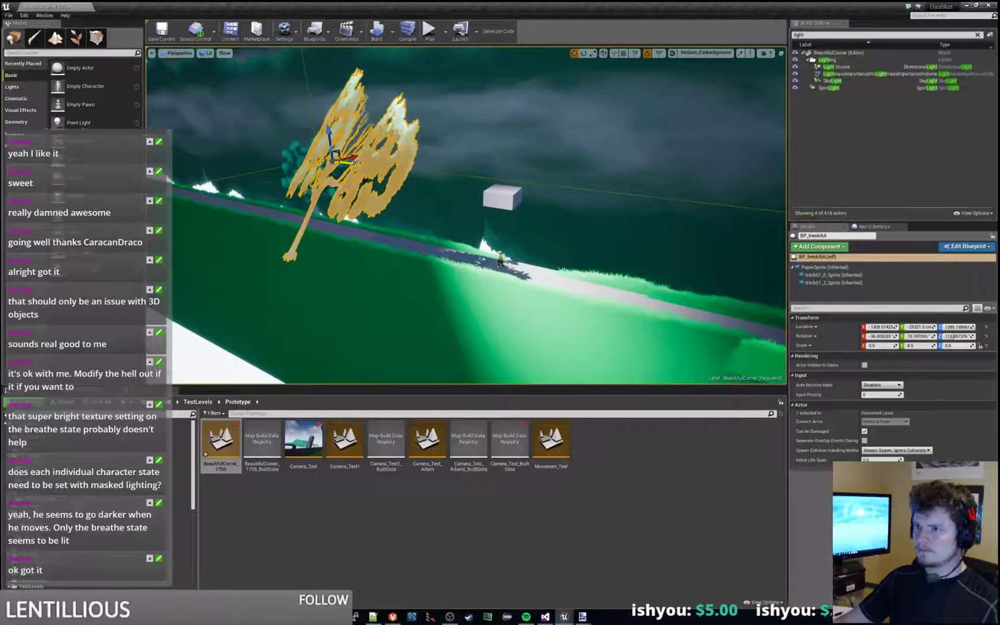
alt+drag(354, 163, 428, 165)
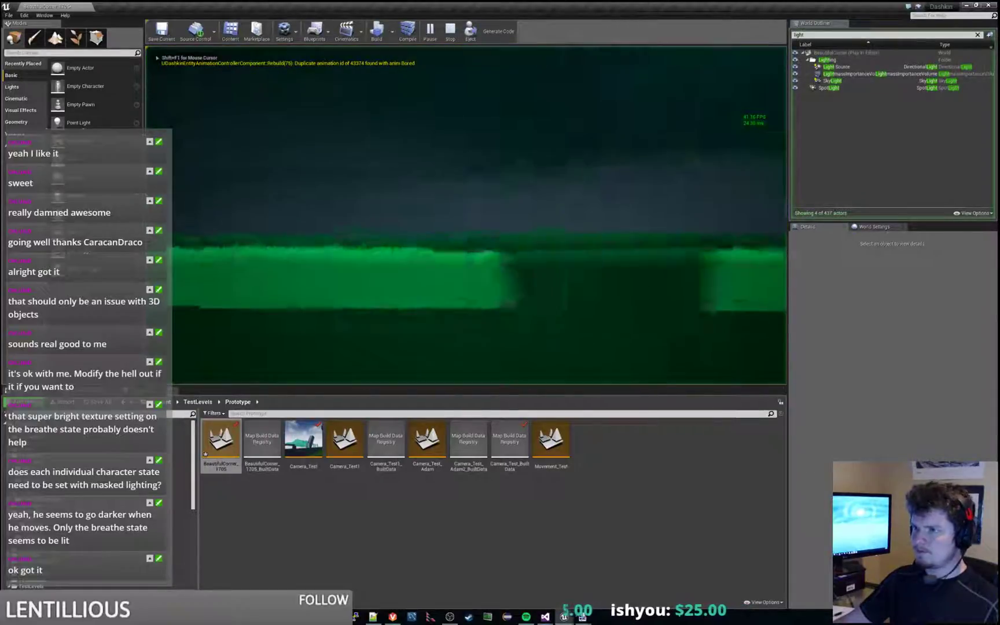
Play the level to examine the character and ground under the two tilted trees, and stop the session.
key(a)
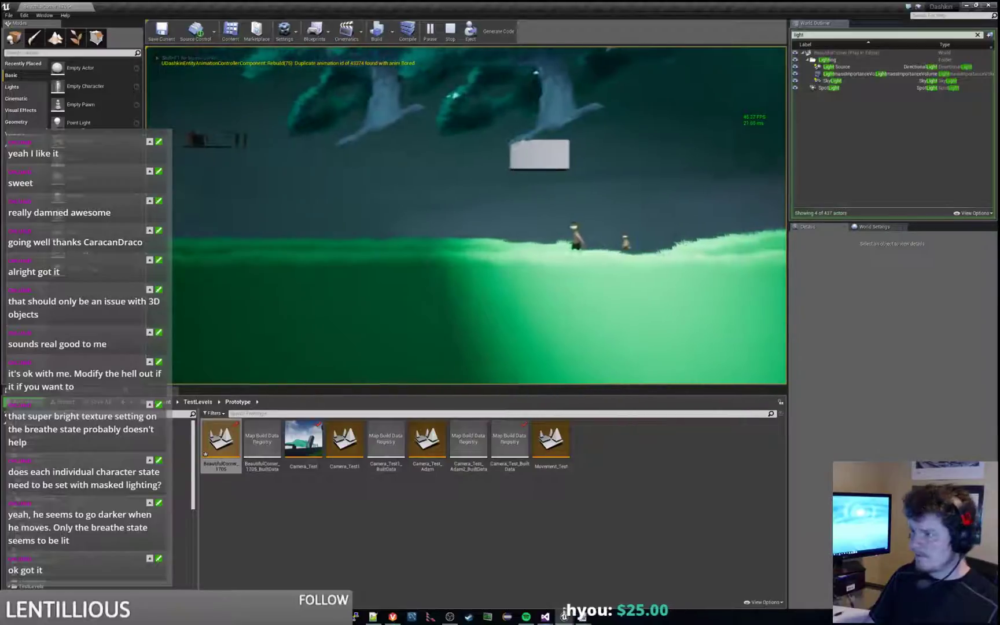
key(a)
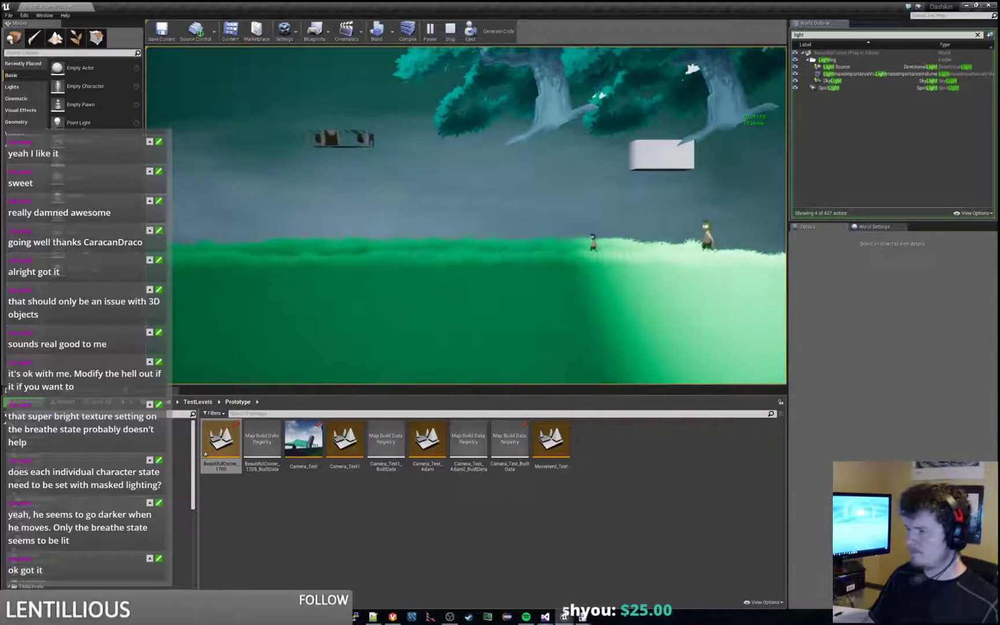
key(Escape)
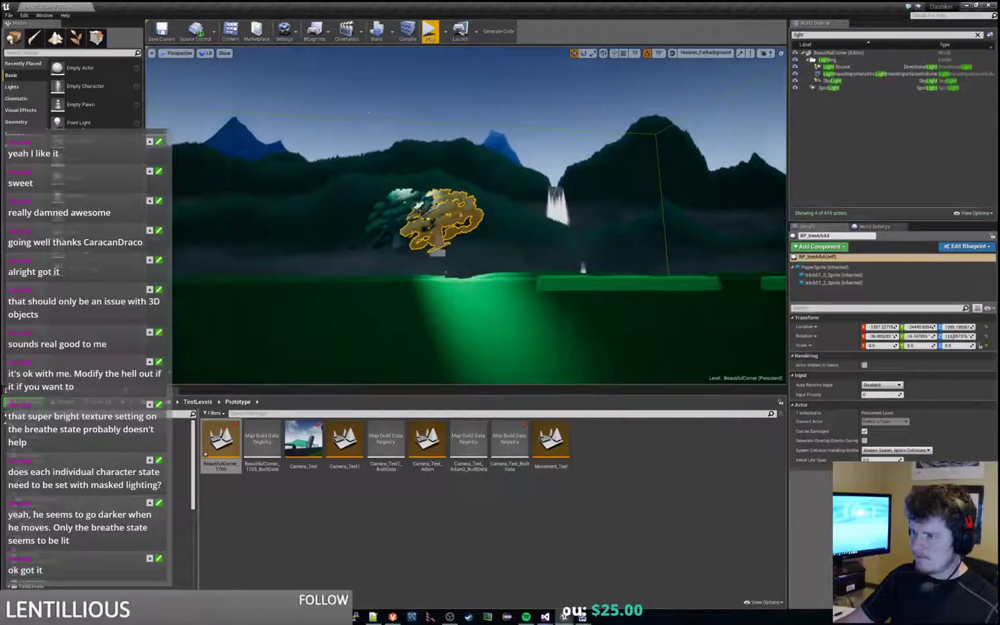
Find the fog actors and place an Atmospheric Fog in the level near the lit path.
key(w)
right_drag(465, 215, 455, 252)
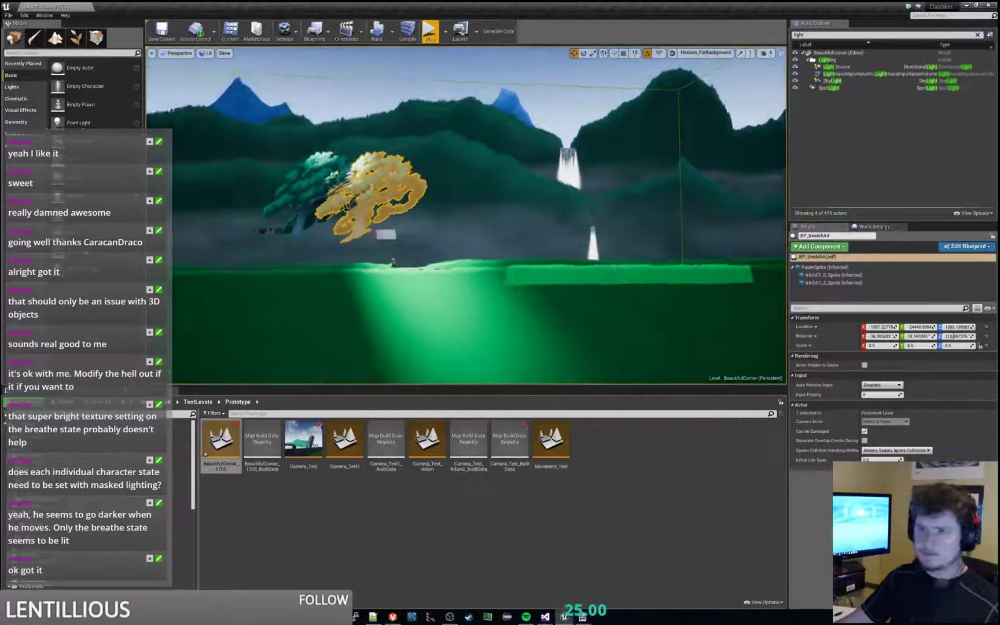
click(68, 53)
text(fog)
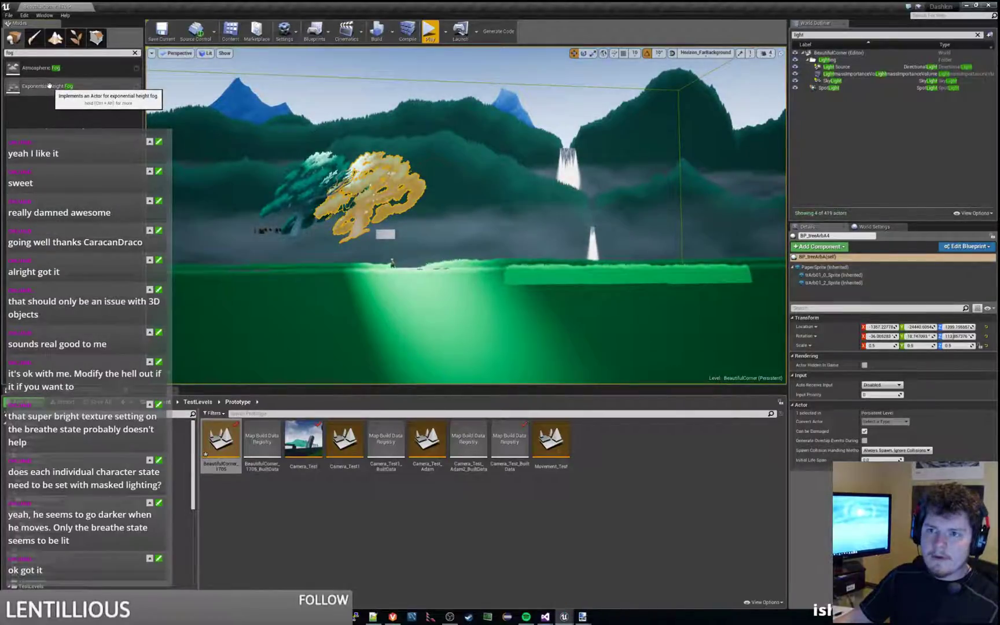
drag(44, 69, 435, 265)
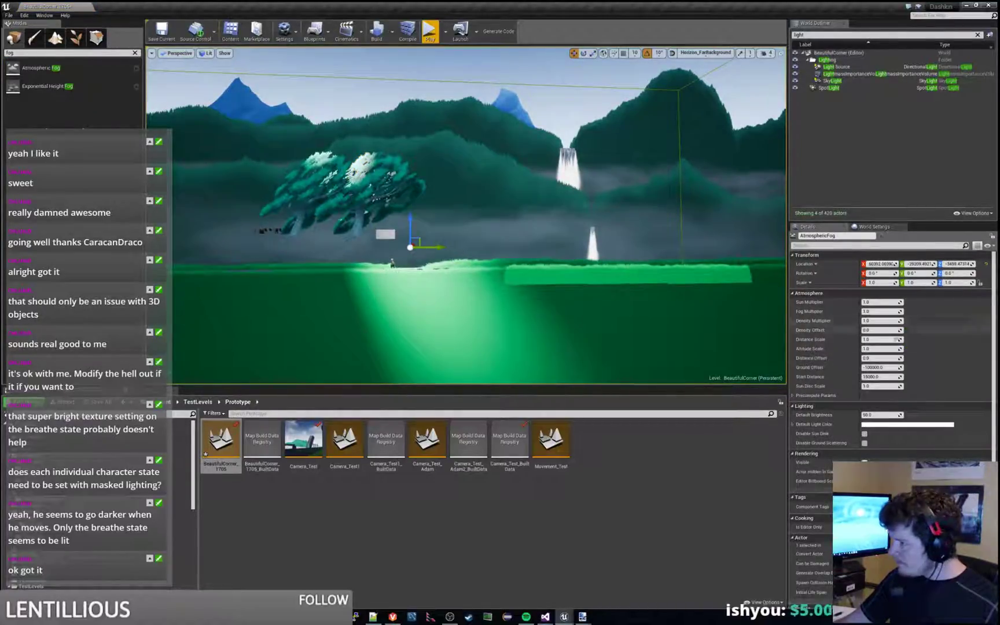
Set the atmospheric fog's Default Brightness to 0 and its X location to 0 cm.
drag(879, 415, 906, 415)
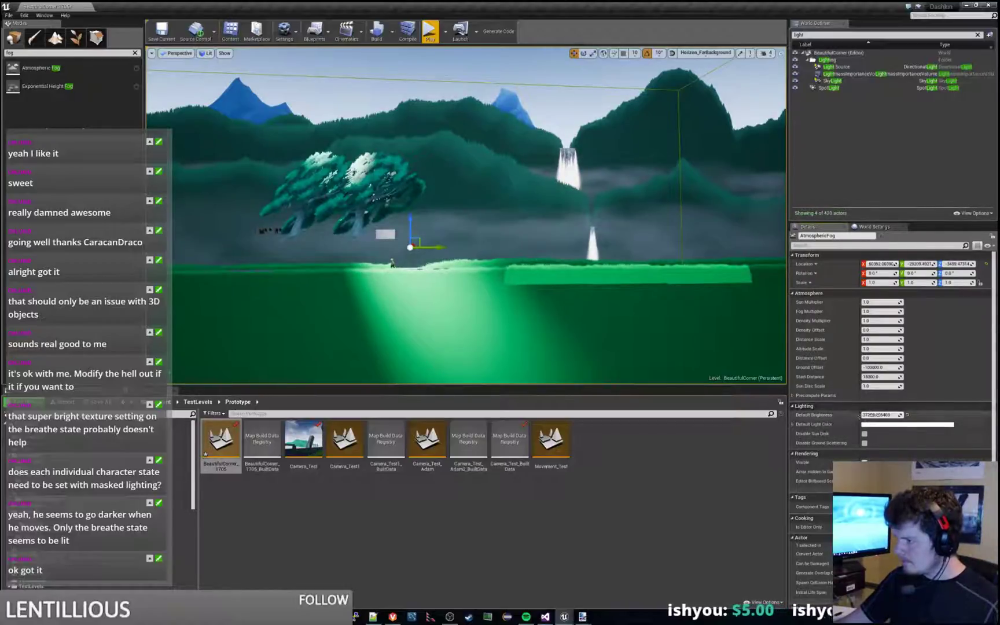
click(878, 415)
text(0)
key(Return)
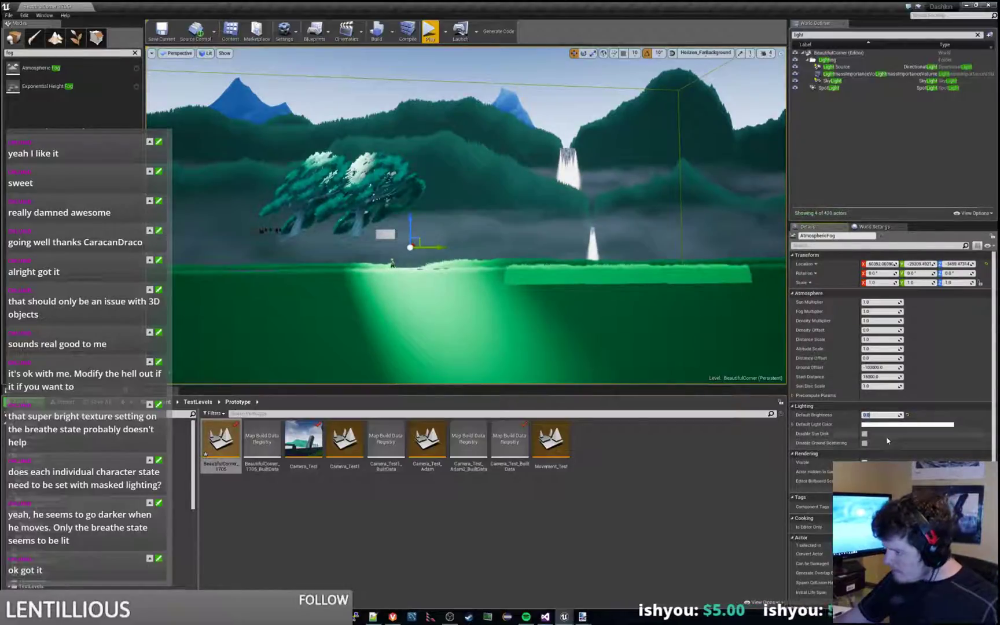
scroll(918, 461, down, 1)
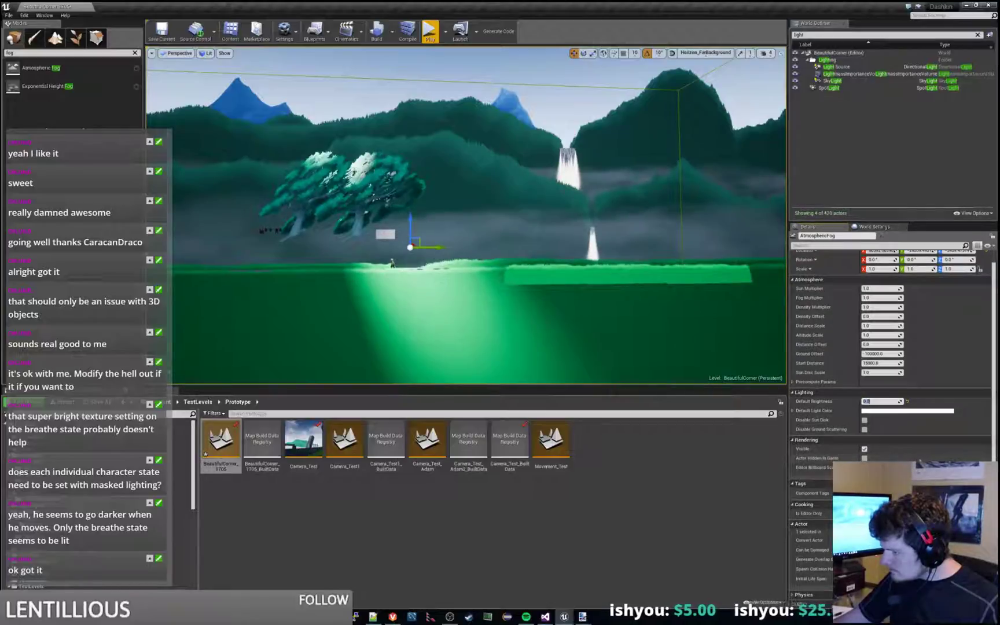
scroll(891, 347, up, 1)
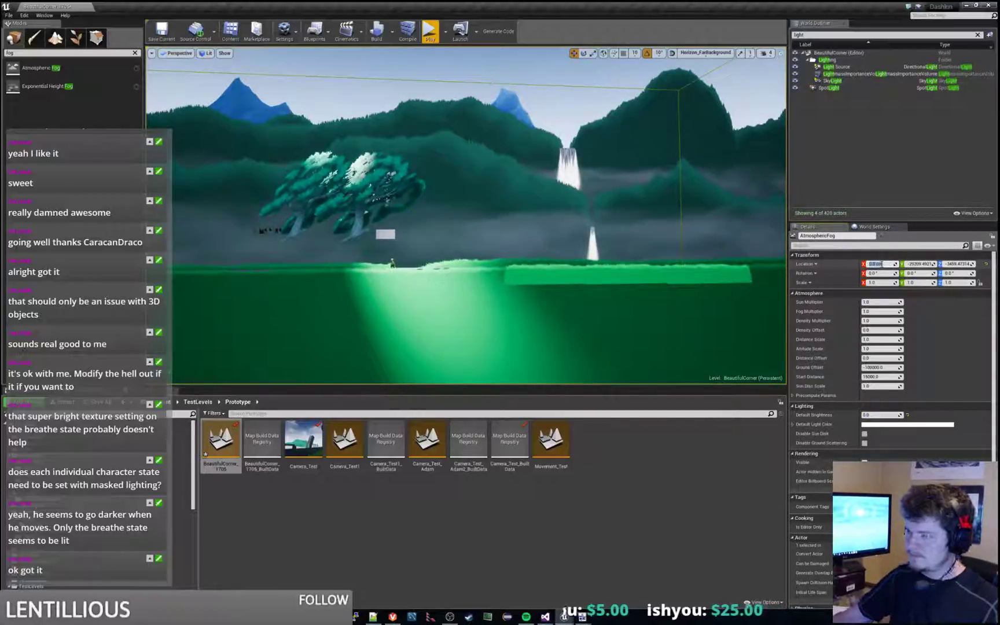
Move the atmospheric fog beside the character, shorten its Start Distance and set its Ground Offset to 0.
right_drag(465, 216, 292, 215)
right_drag(417, 216, 399, 219)
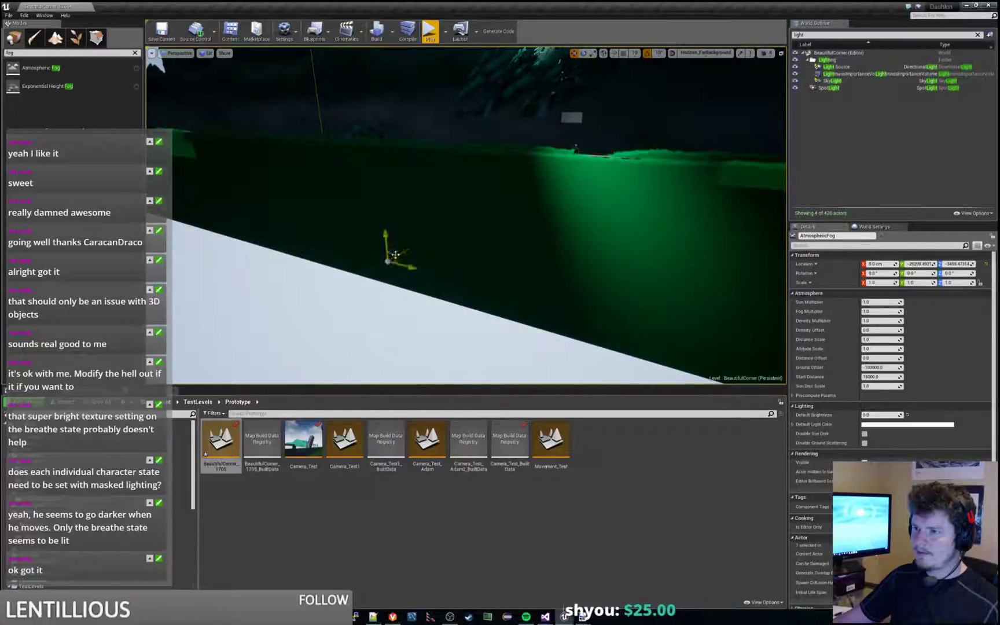
drag(394, 256, 609, 134)
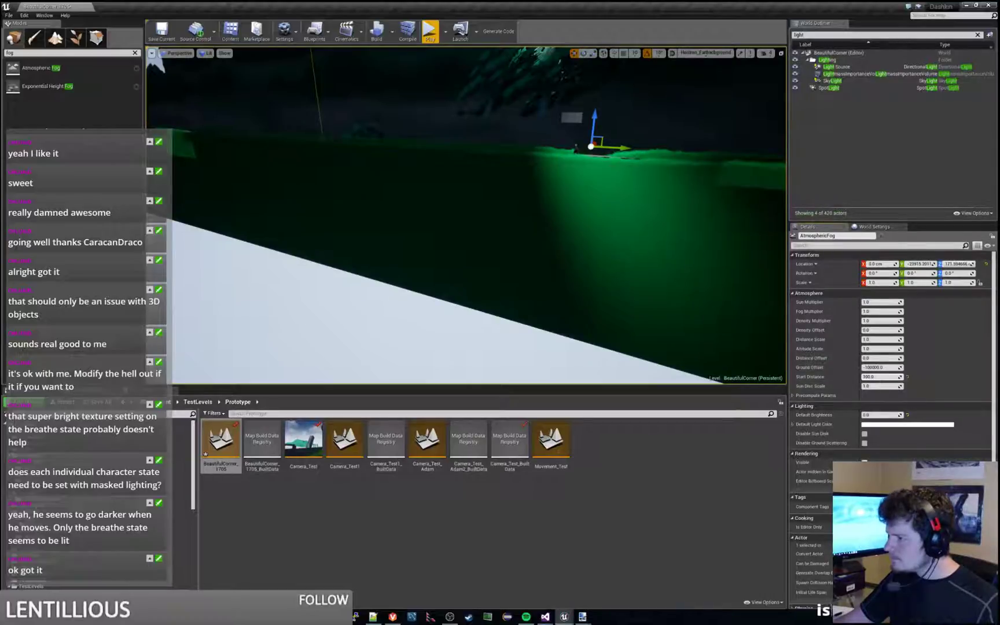
right_drag(600, 141, 695, 73)
key(w)
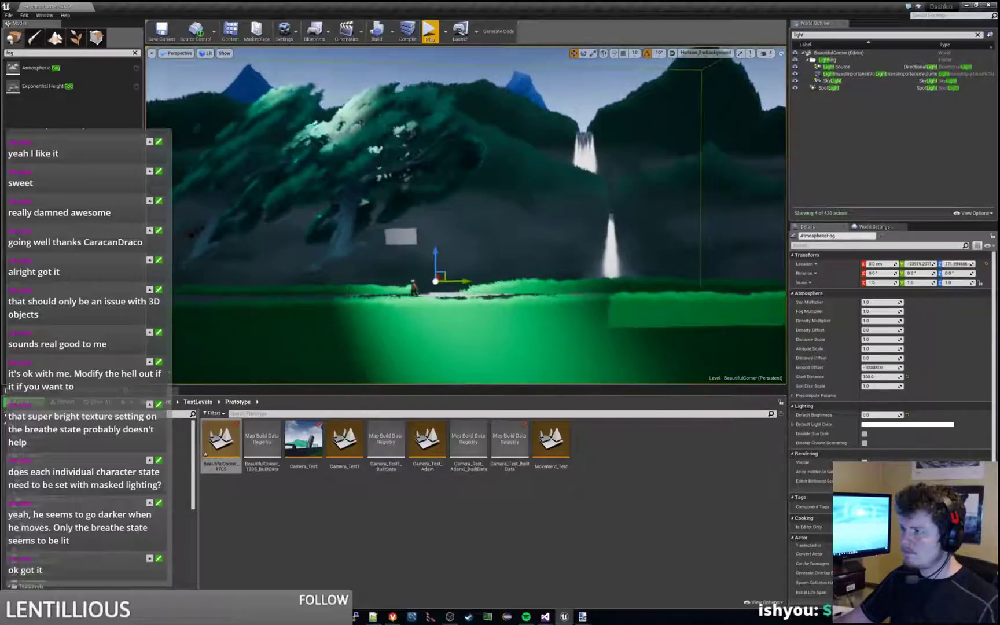
right_drag(509, 194, 484, 264)
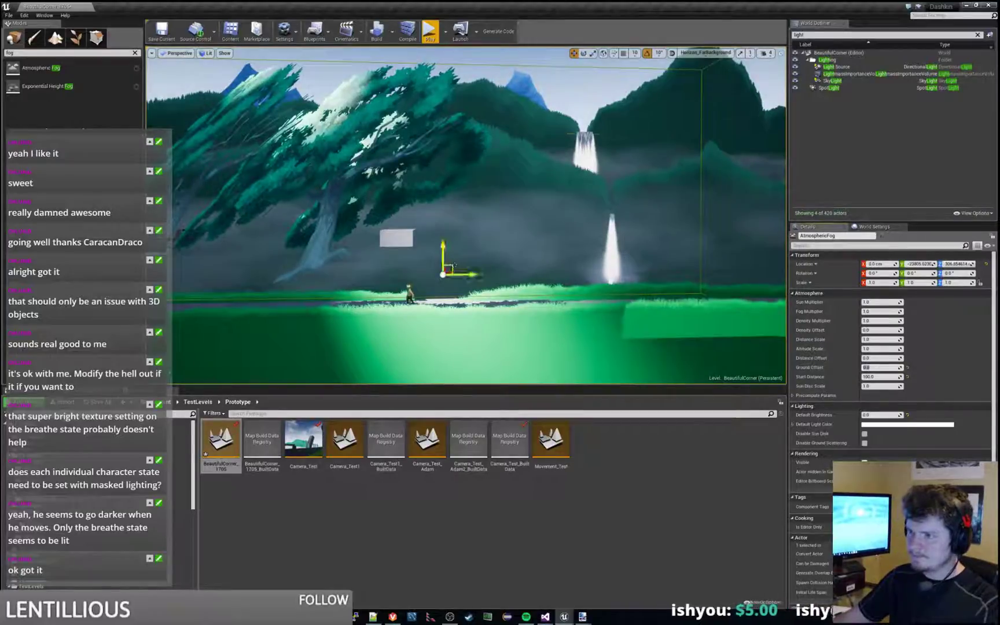
Delete the atmospheric fog from the level.
key(Delete)
key(ctrl+z)
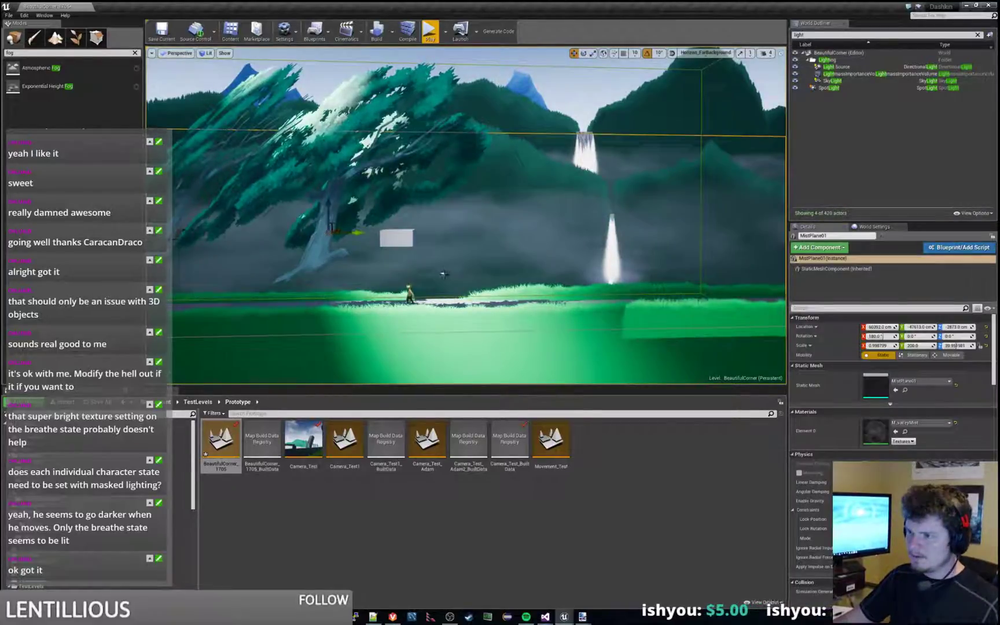
key(Delete)
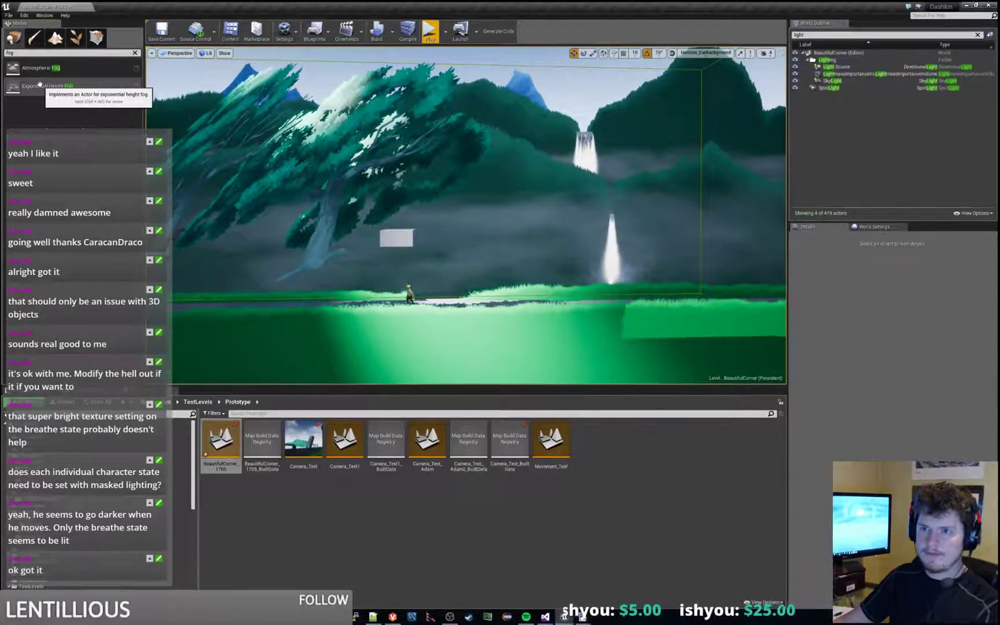
Try an Exponential Height Fog near the character, examine the scene with it, and delete it.
drag(39, 85, 433, 297)
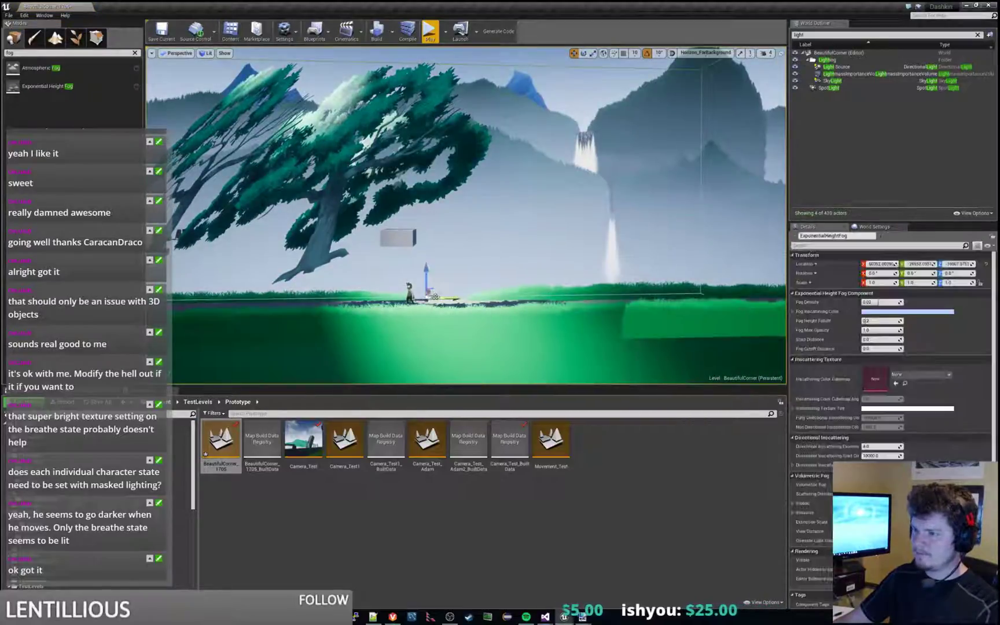
mouse_move(507, 283)
right_down()
mouse_move(481, 272)
mouse_move(504, 290)
right_up()
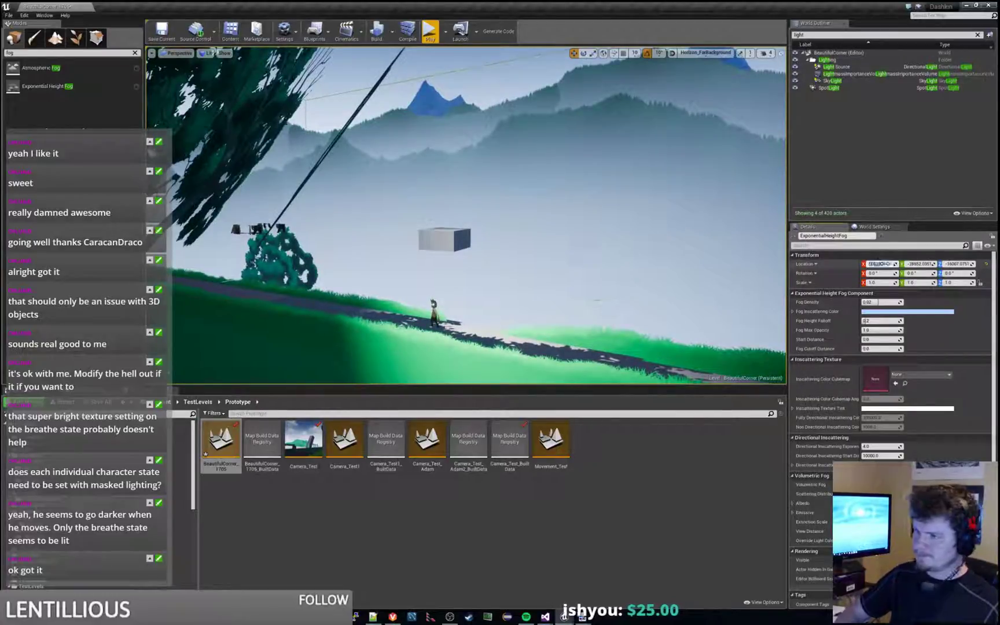
right_drag(595, 251, 556, 246)
key(Delete)
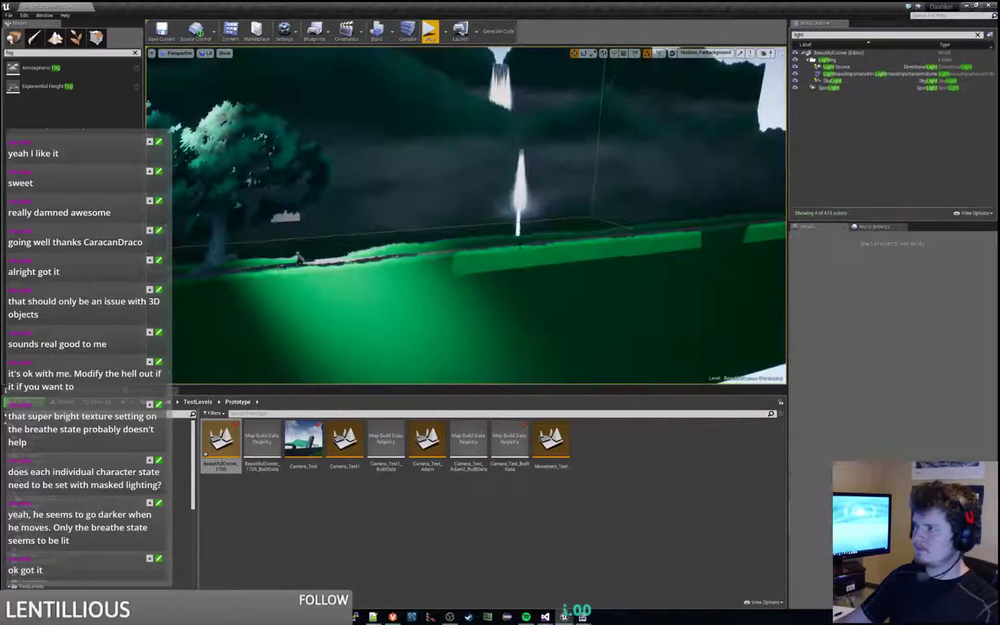
Switch the active 2D layer to Player.
click(705, 52)
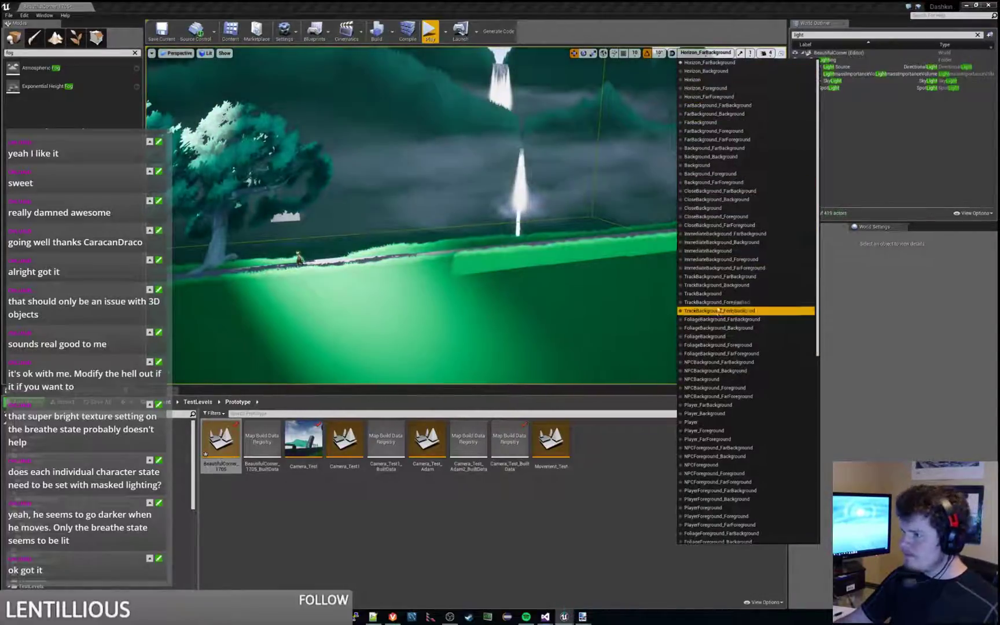
click(692, 422)
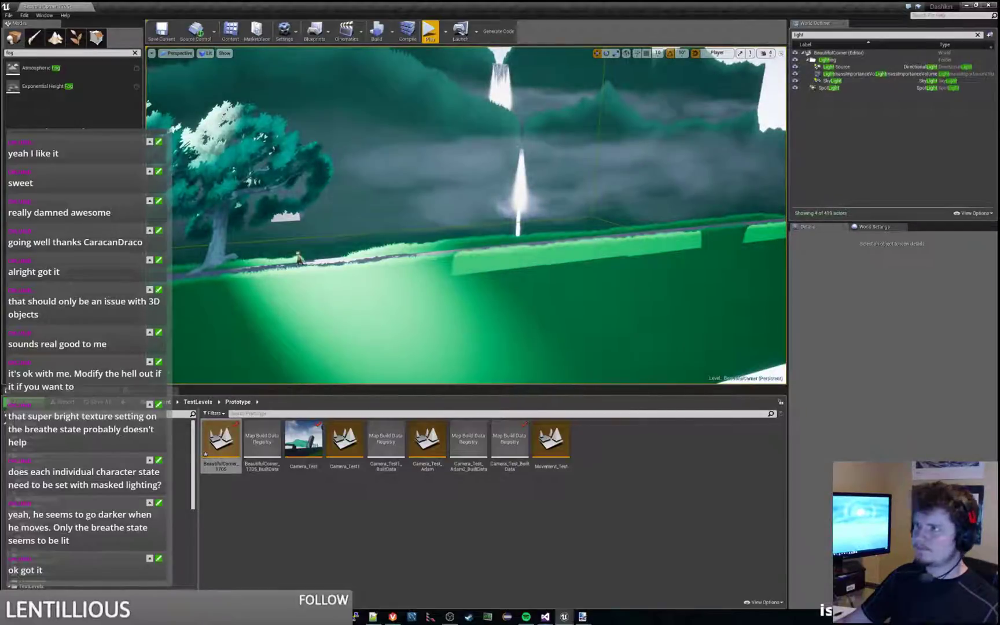
Place an Exponential Height Fog near the character and lower its Fog Density to about 0.0032 and Fog Max Opacity to about 0.064.
drag(44, 85, 315, 262)
right_drag(316, 262, 253, 260)
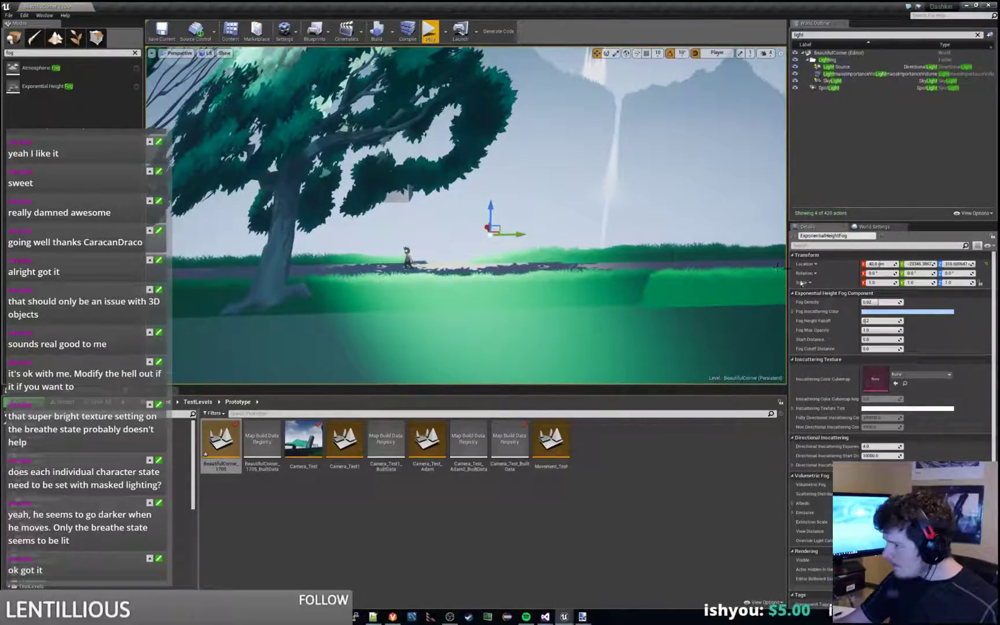
mouse_move(877, 302)
mouse_down()
mouse_move(898, 302)
mouse_move(859, 301)
mouse_up()
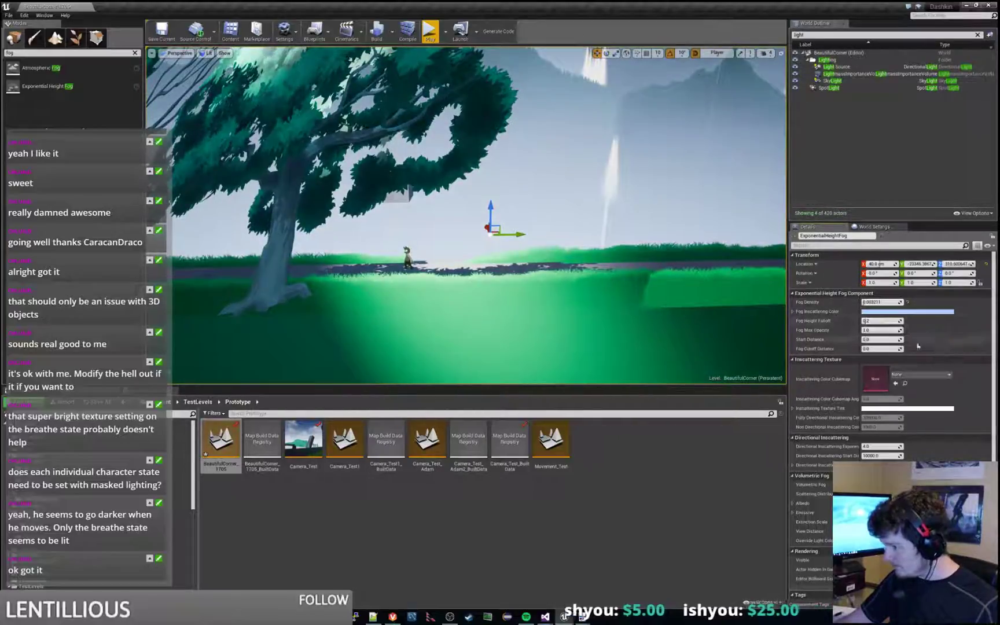
drag(882, 330, 865, 330)
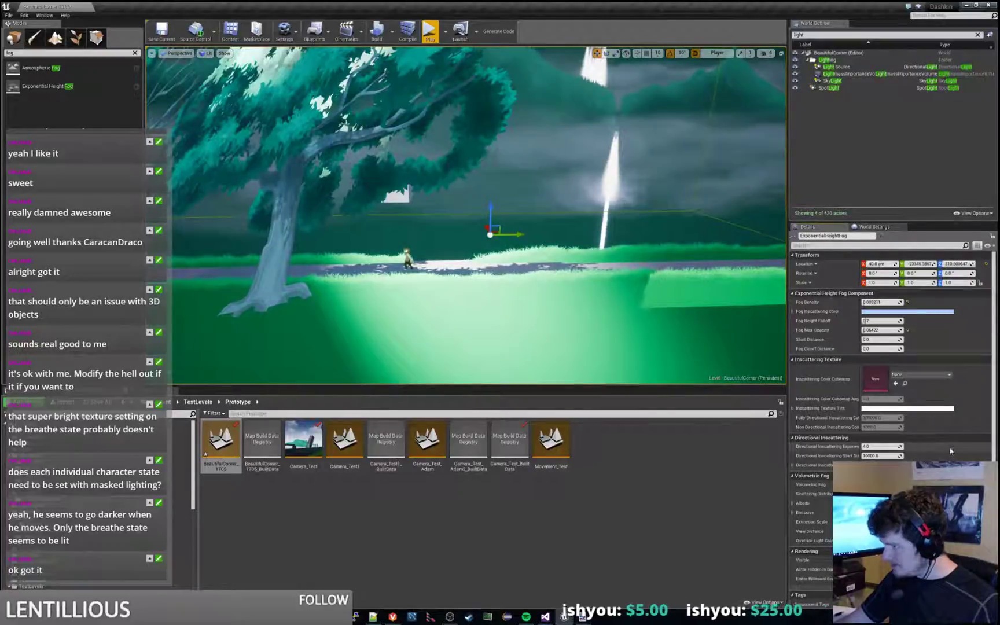
Turn on Volumetric Fog for the height fog, and delete the fog actor from the level.
scroll(891, 353, down, 5)
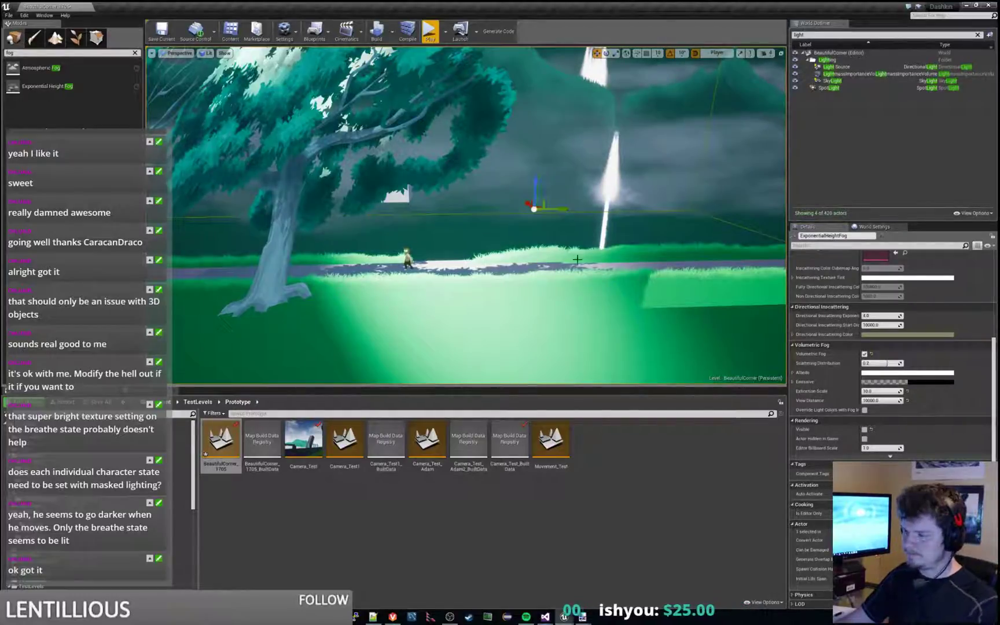
key(Delete)
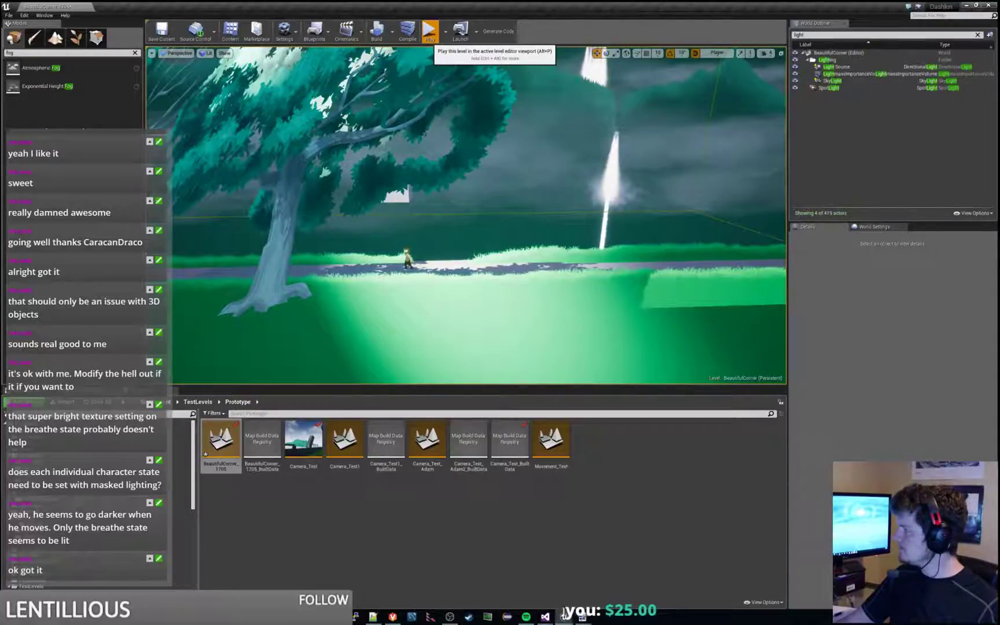
Play the level, walk the character into the spotlit area beside the static character to compare their lighting, and stop the session.
click(429, 32)
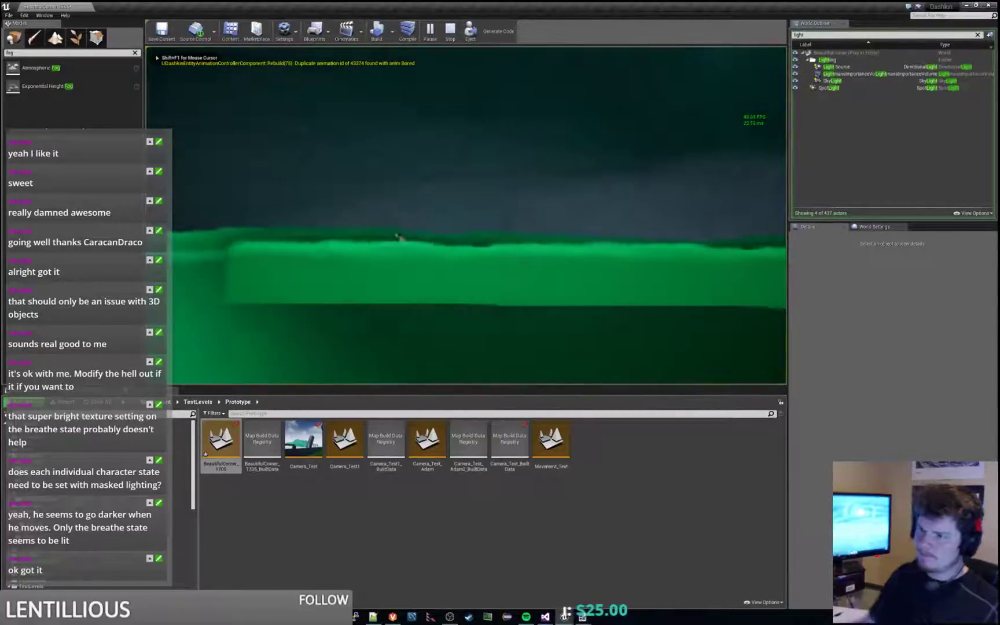
key(a)
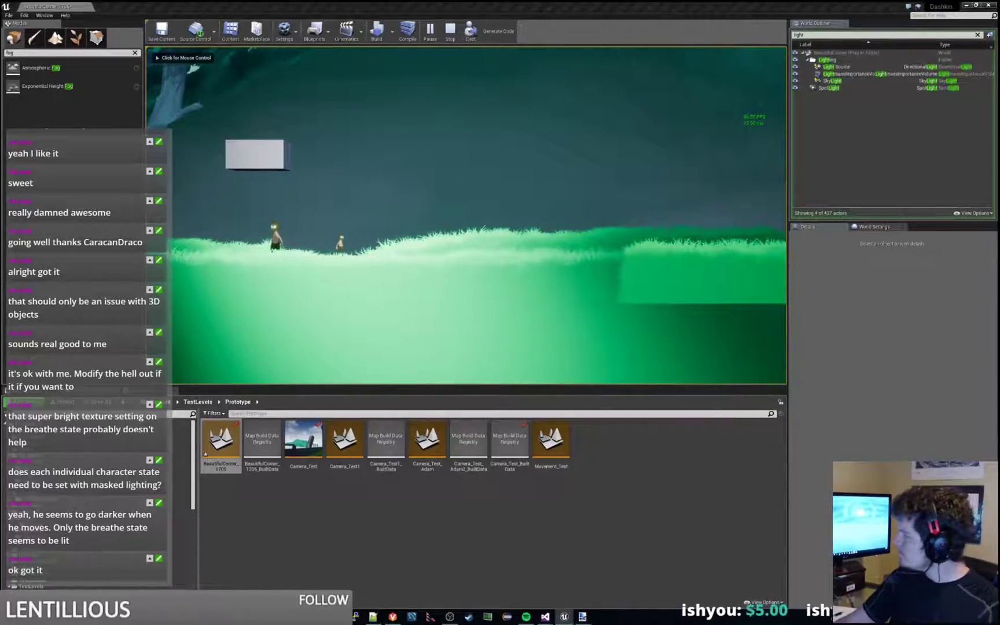
click(466, 216)
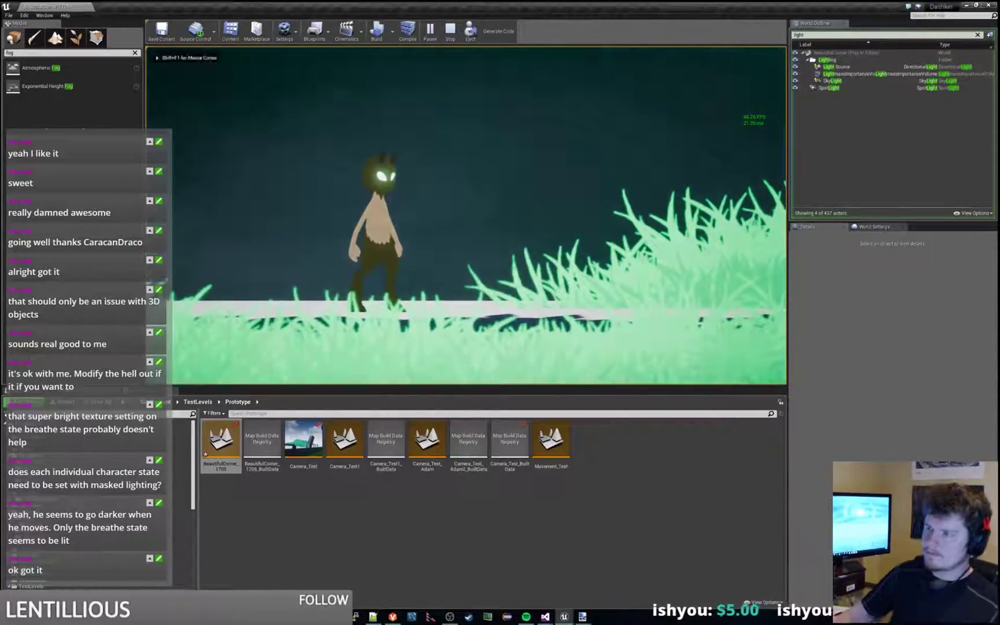
key(a)
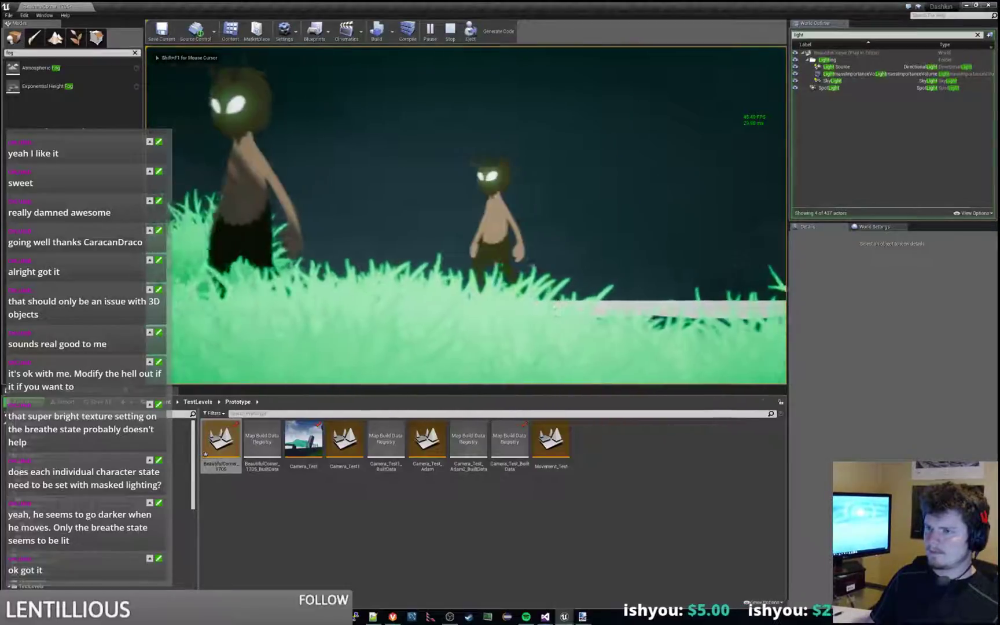
key(a)
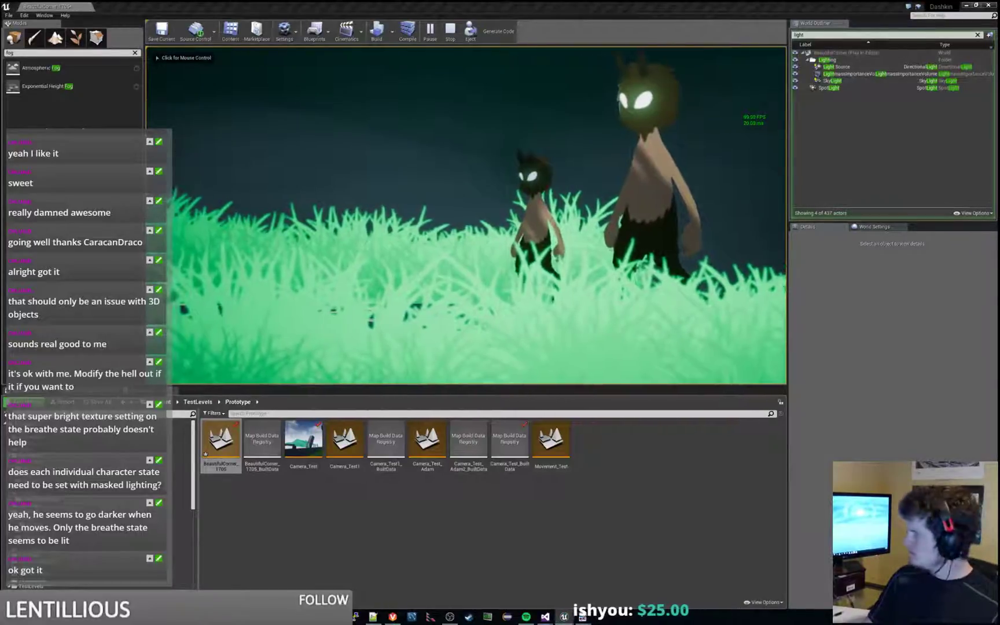
scroll(466, 215, down, 5)
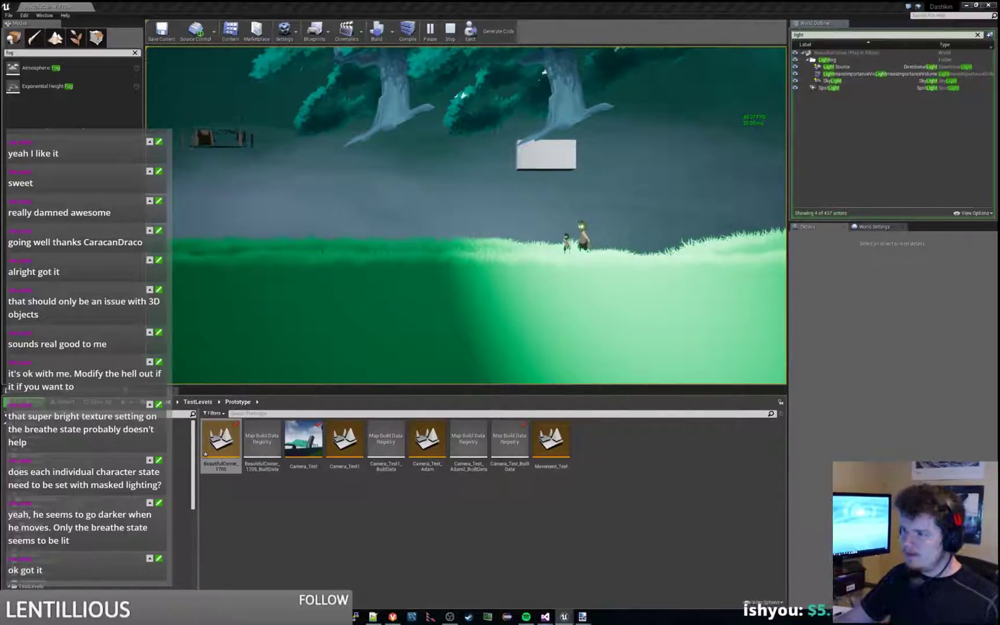
key(alt+Tab)
key(Escape)
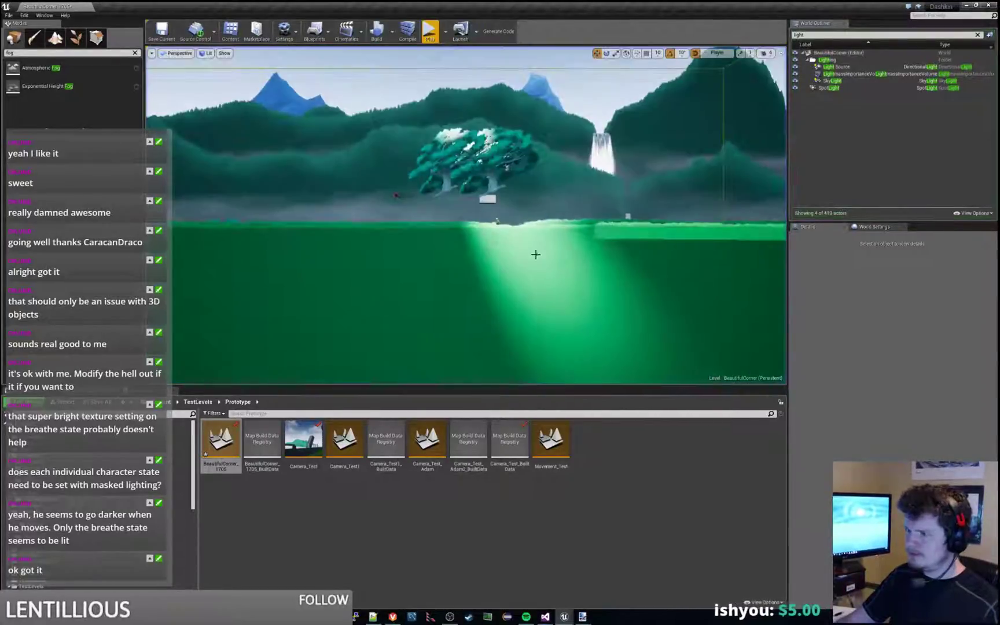
Assign MaskedLitSpriteMaterial to the spotlit terrain-002 grass sprite in front of the path below the trees (terrain-002_Sprite63).
click(501, 231)
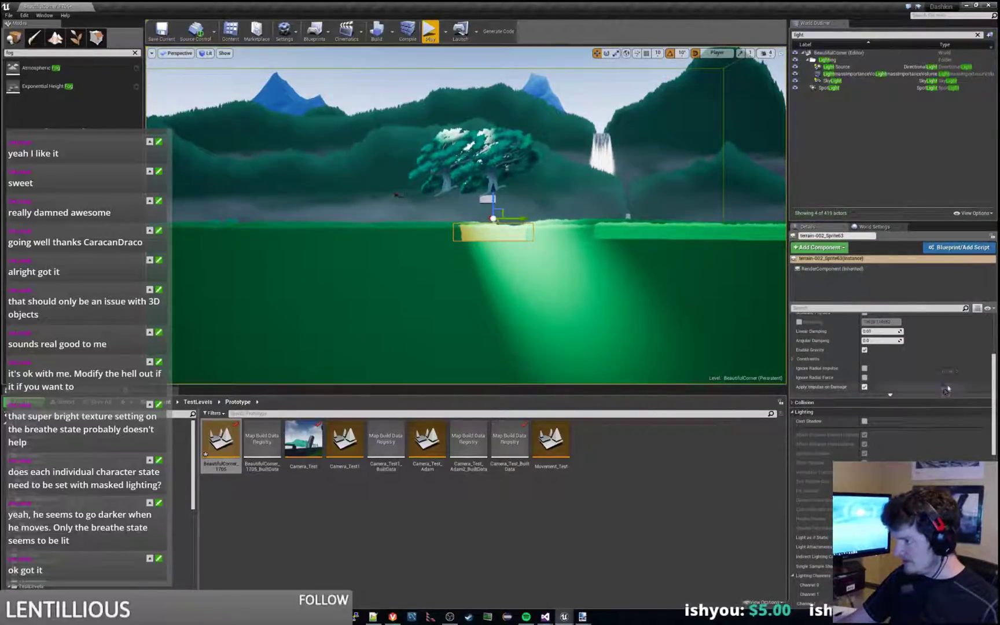
scroll(947, 389, up, 5)
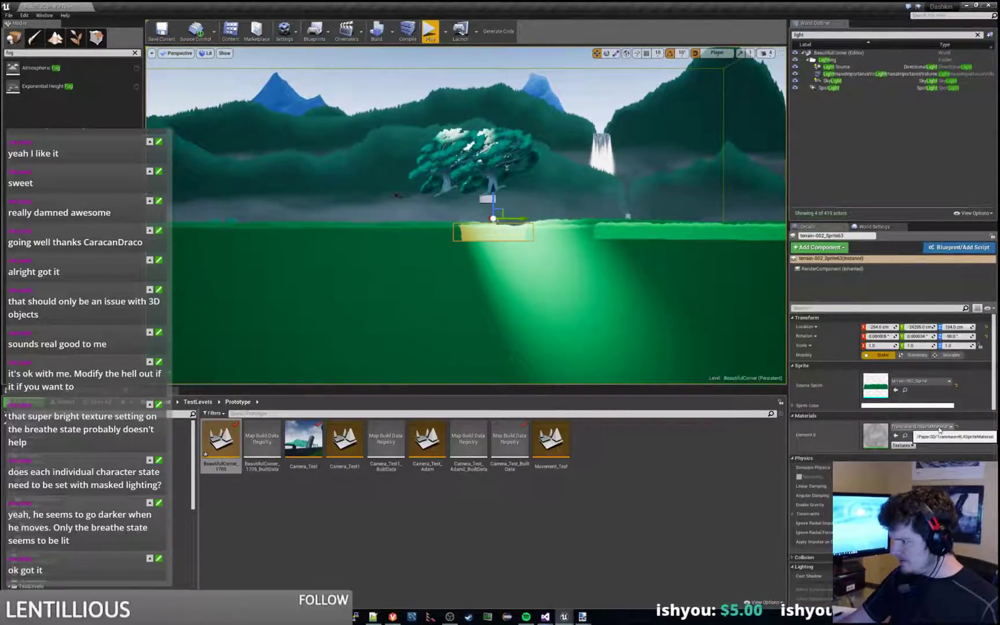
right_drag(545, 239, 582, 216)
key(w)
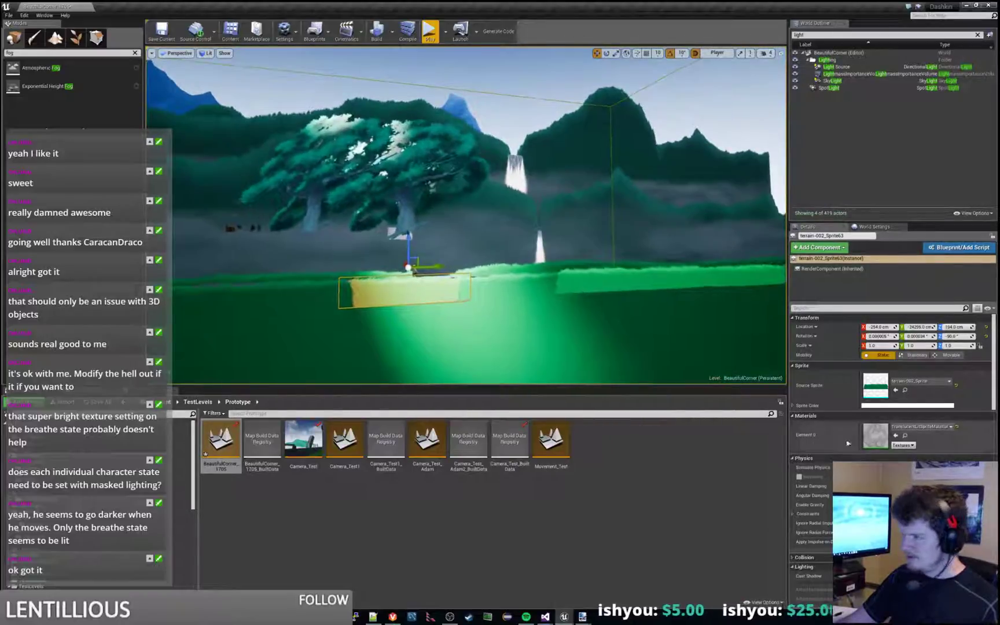
click(929, 428)
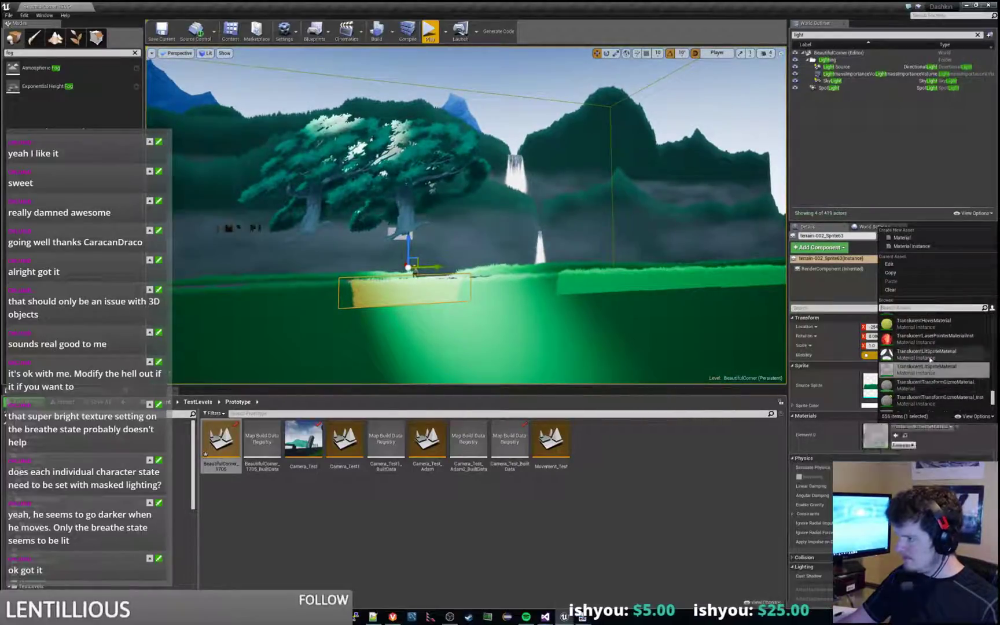
text(maske)
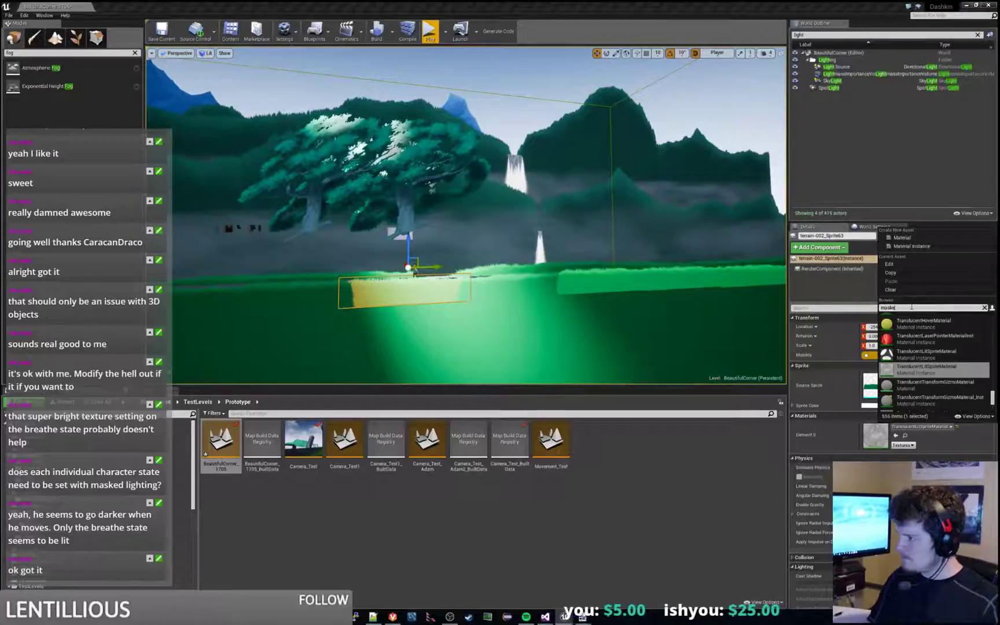
text(dlit)
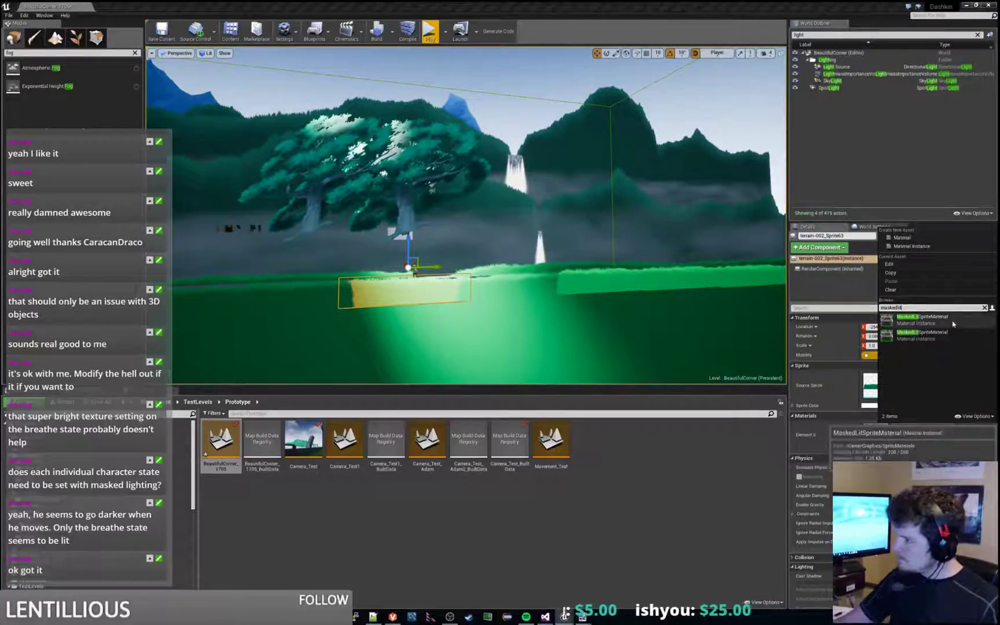
click(953, 324)
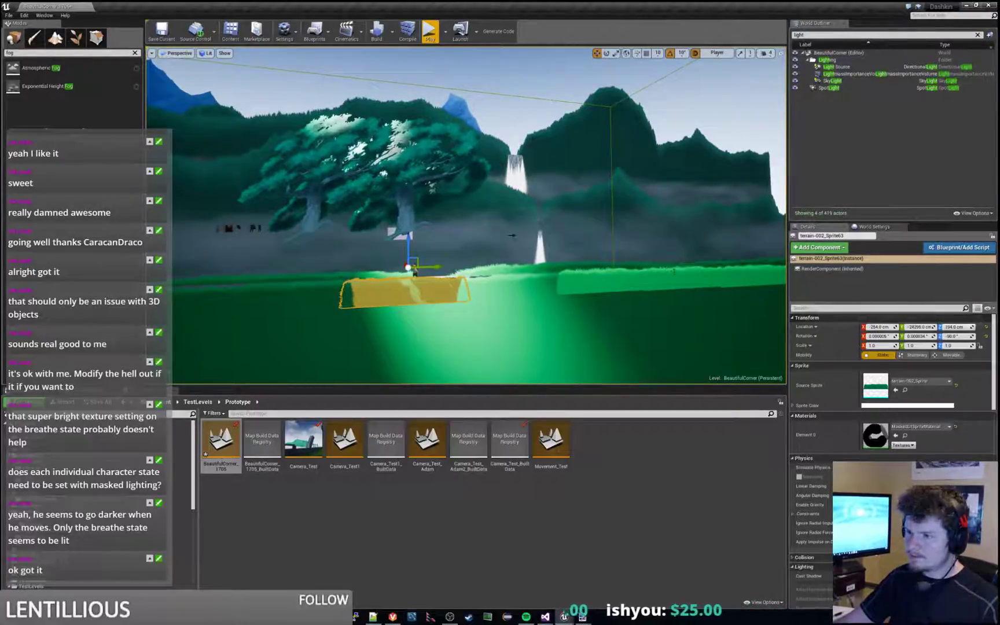
Assign MaskedLitSpriteMaterial to the grass strip sprite behind the path beside the character (terrain-002_Sprite68).
click(480, 232)
right_drag(480, 232, 466, 273)
key(w)
key(w)
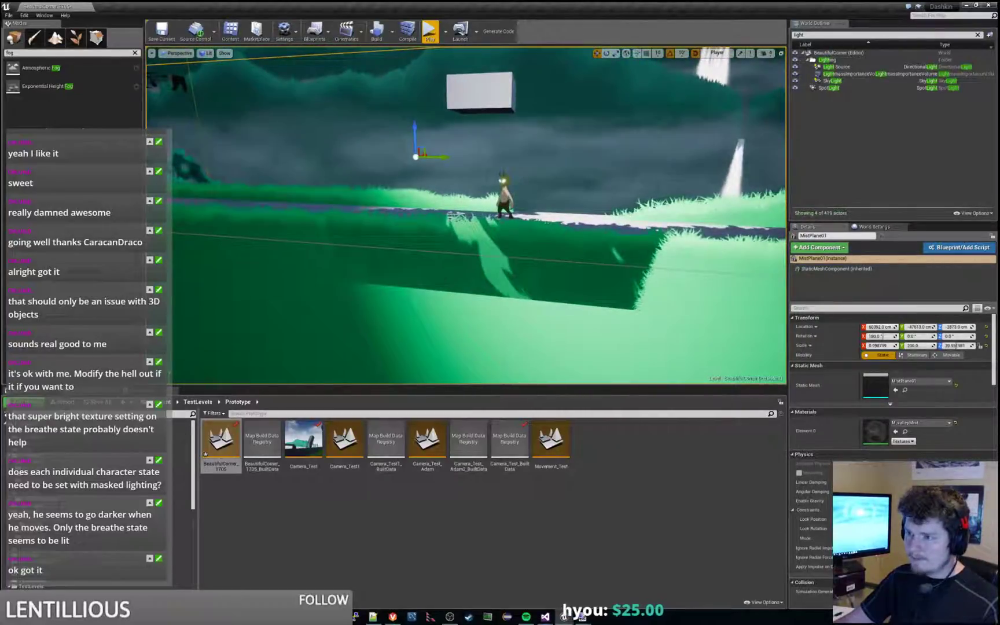
click(441, 263)
click(491, 162)
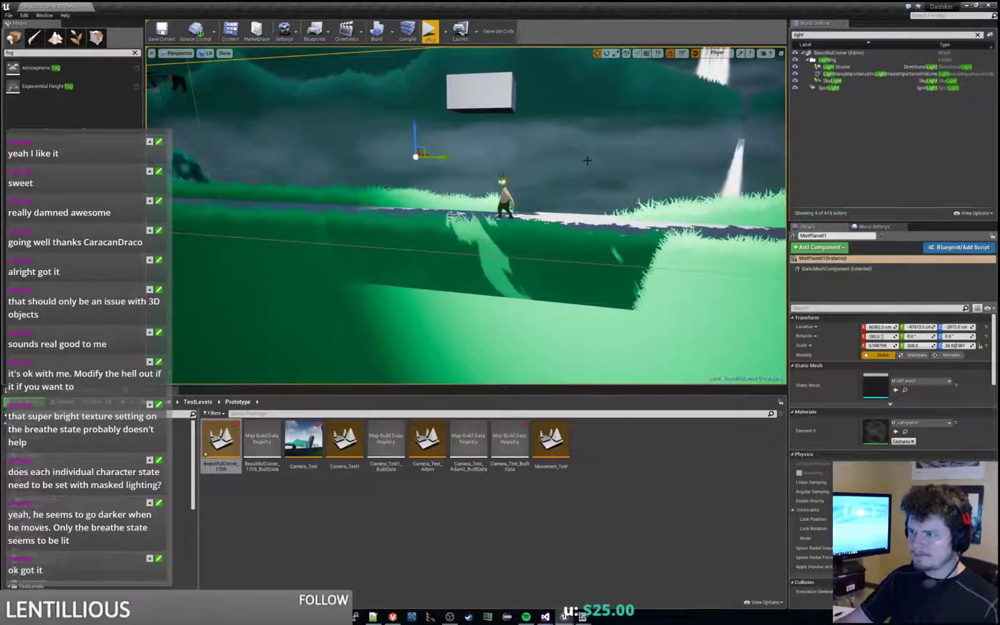
click(444, 199)
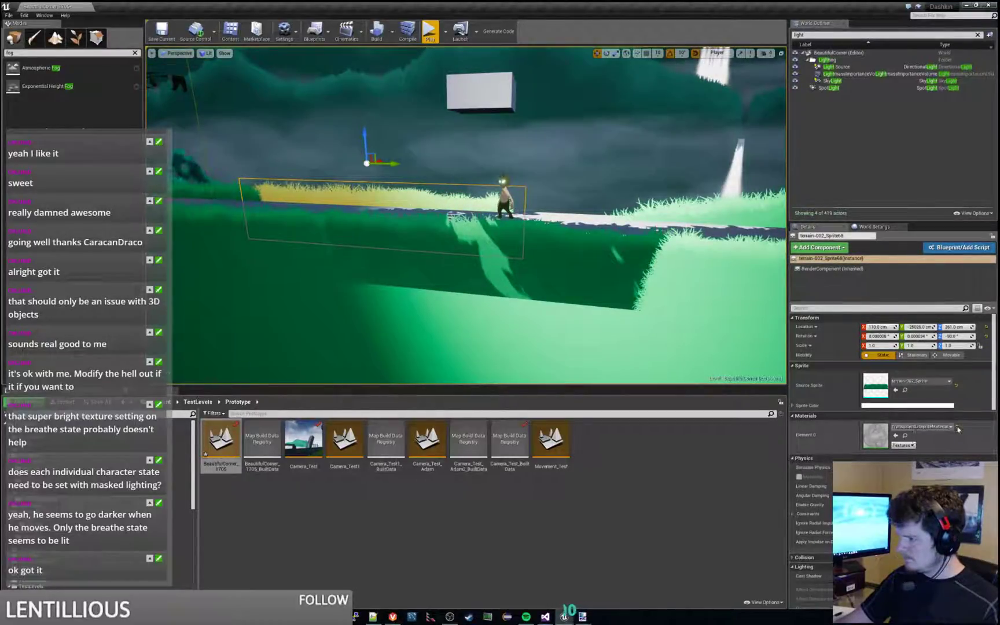
click(926, 426)
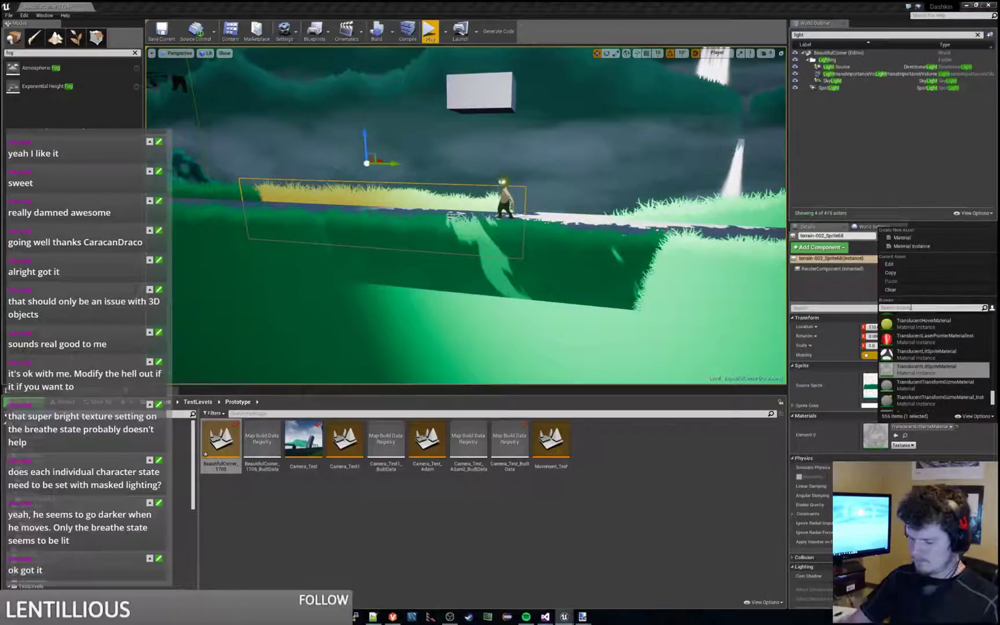
text(maskedlit)
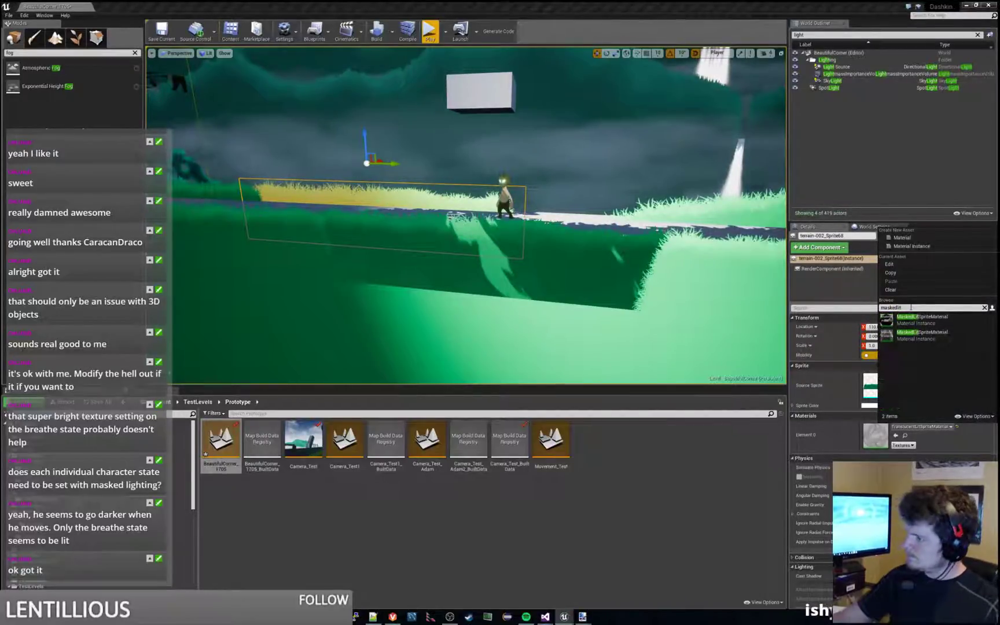
click(942, 326)
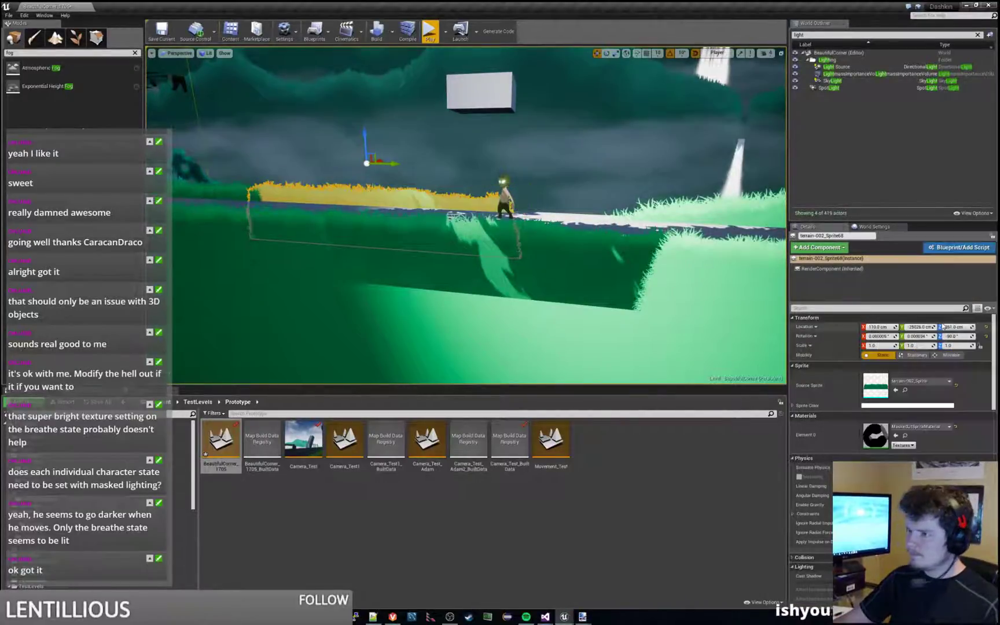
Assign MaskedLitSpriteMaterial to the large foreground ground sprite (terrain-038_Sprite4).
click(600, 183)
right_drag(601, 183, 631, 178)
middle_drag(706, 171, 752, 165)
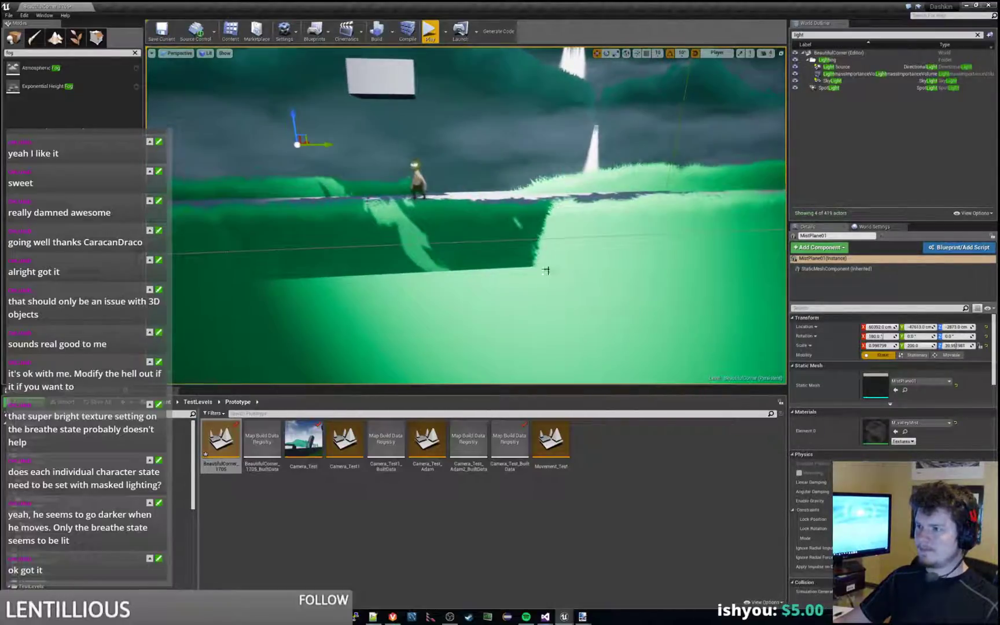
click(517, 287)
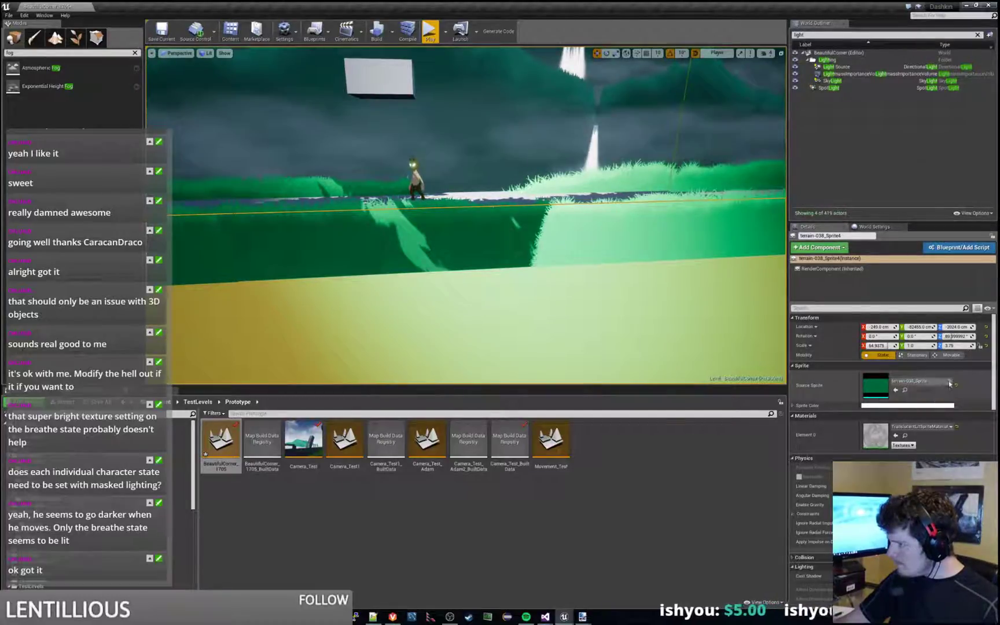
click(932, 426)
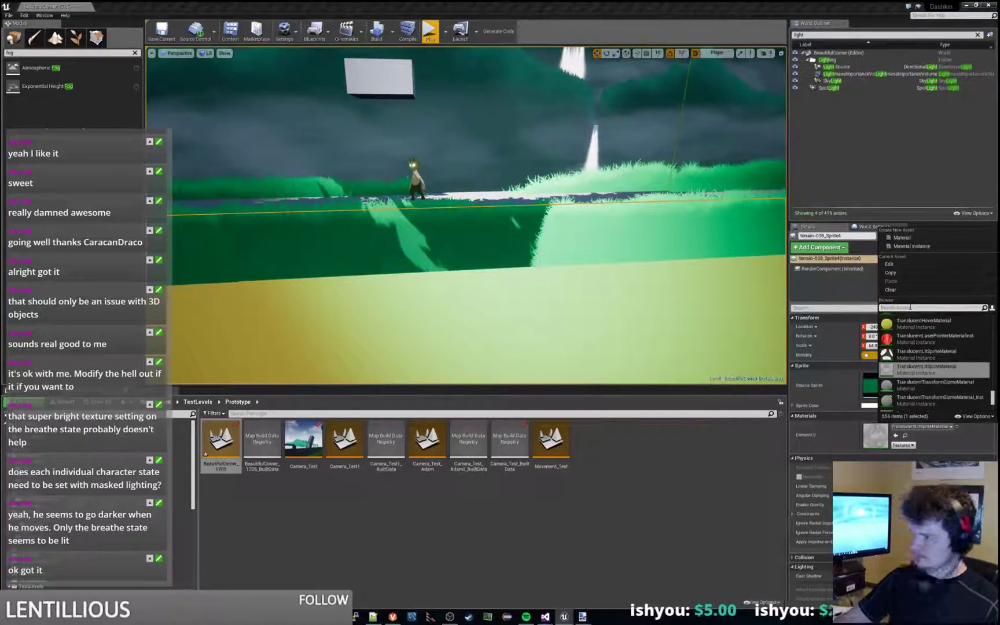
text(maskedlit)
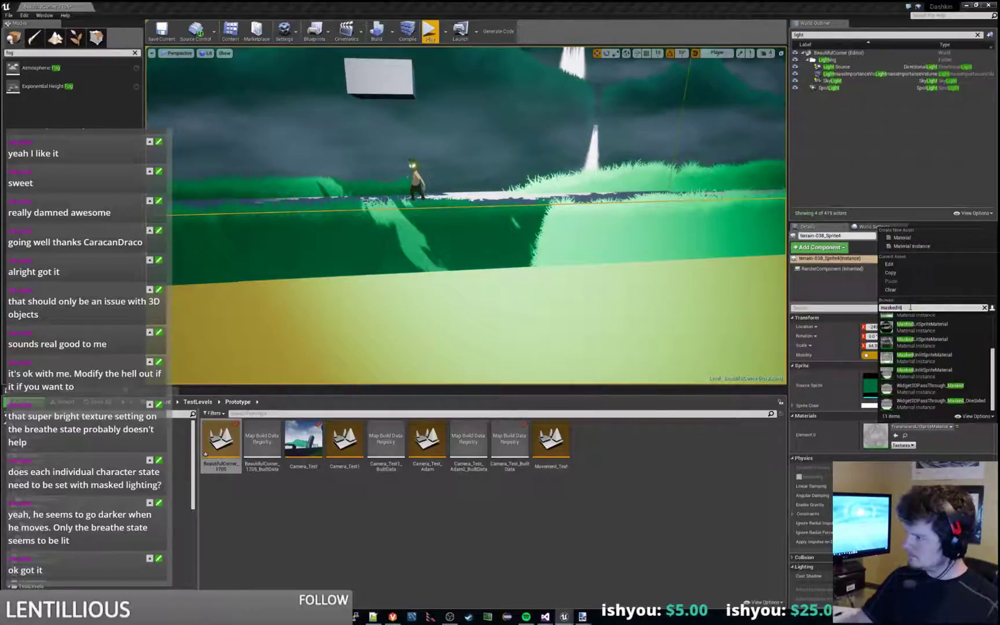
click(944, 321)
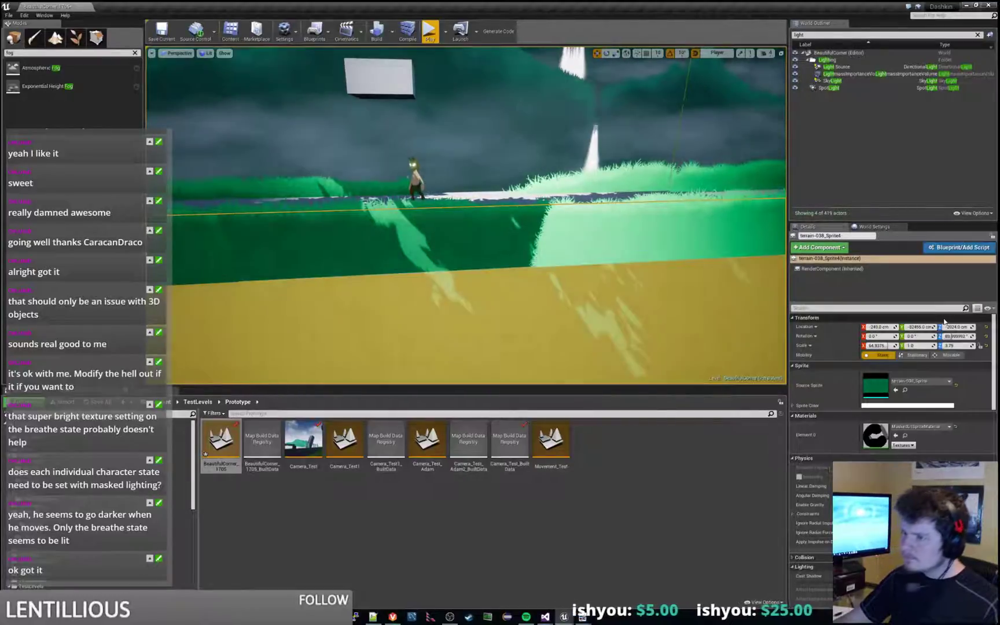
Assign MaskedLitSpriteMaterial to the bright foreground grass sprite just past the character (terrain-002_Sprite65).
click(512, 170)
mouse_move(512, 170)
right_down()
mouse_move(255, 173)
mouse_move(509, 170)
right_up()
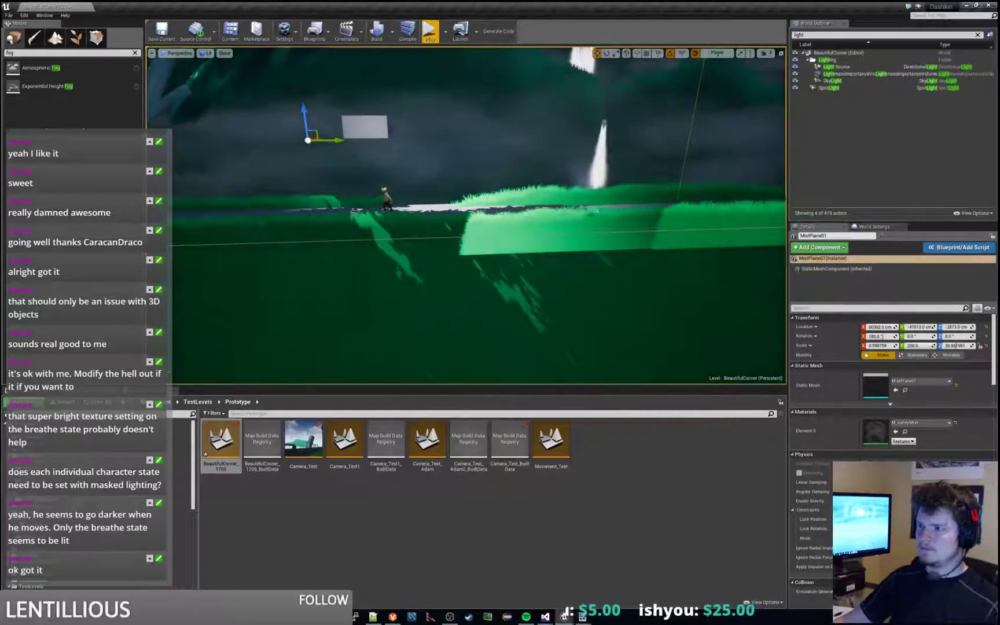
click(529, 223)
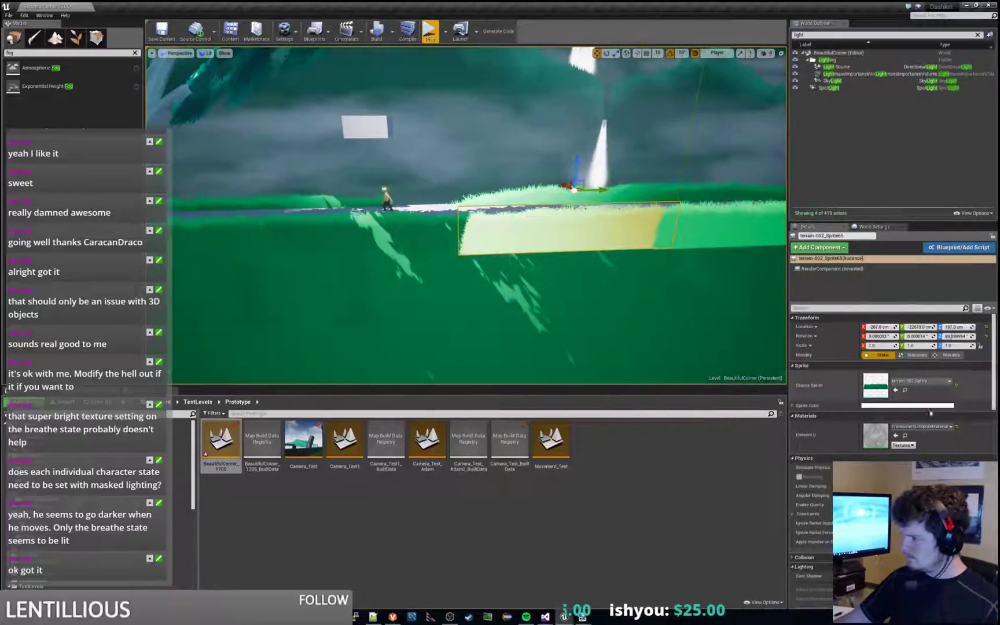
click(950, 426)
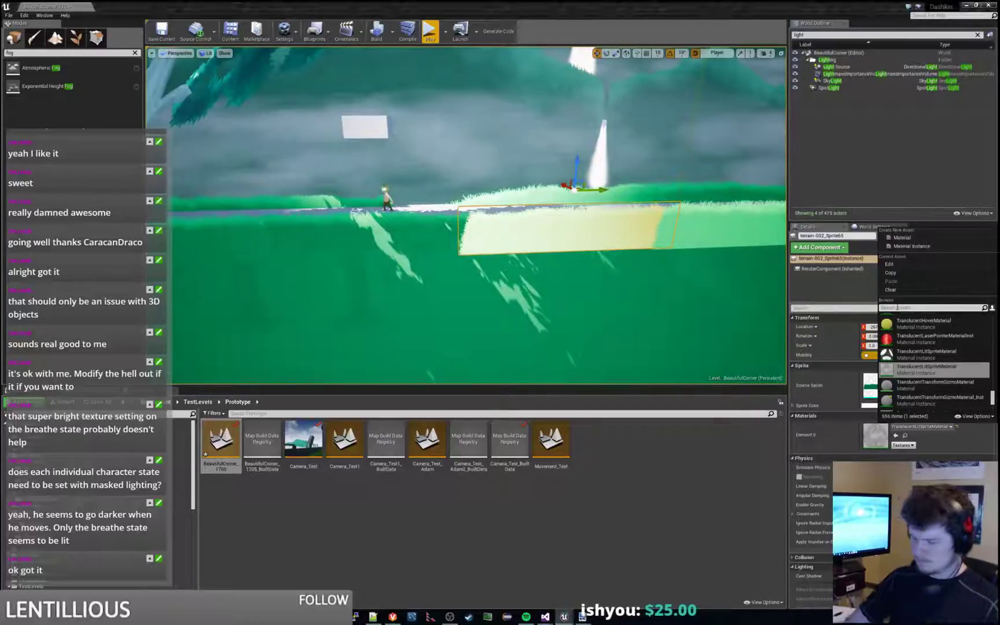
text(maskedlit)
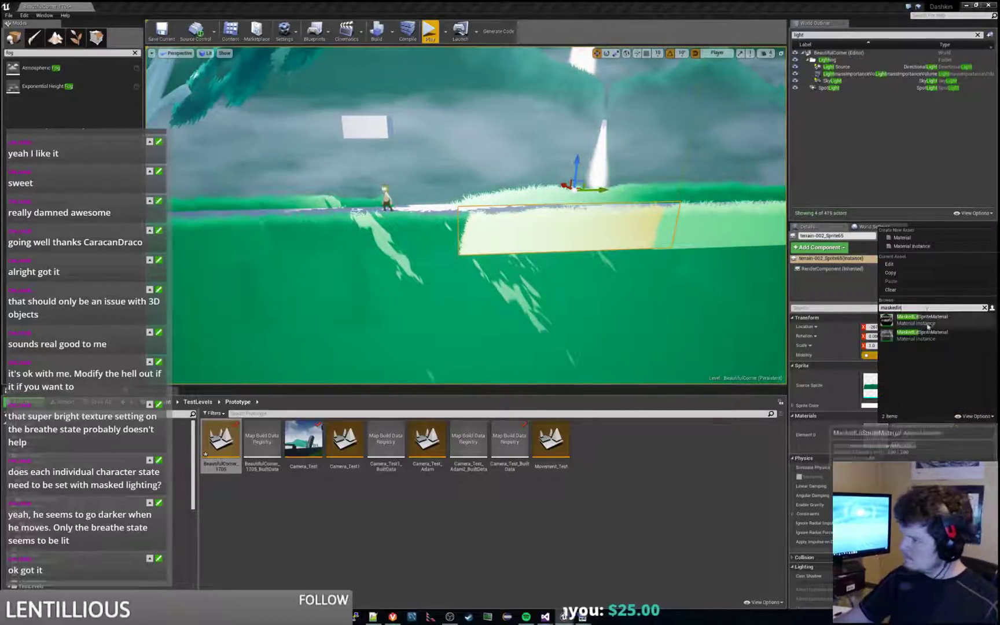
click(927, 325)
Assign MaskedLitSpriteMaterial to the terrainPATCH-001 grass mound sprite behind the path.
click(545, 191)
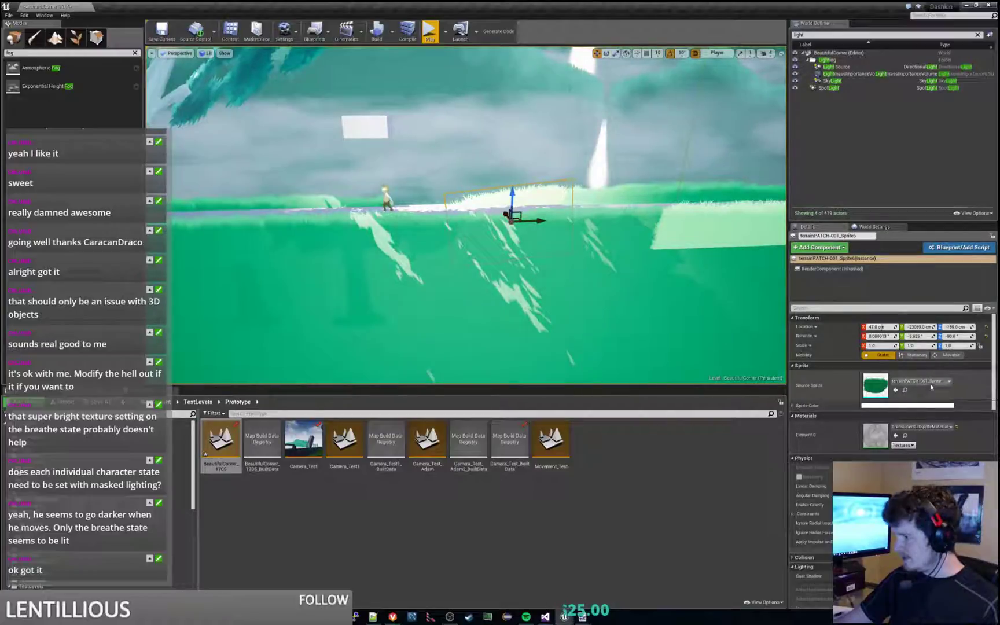
click(932, 427)
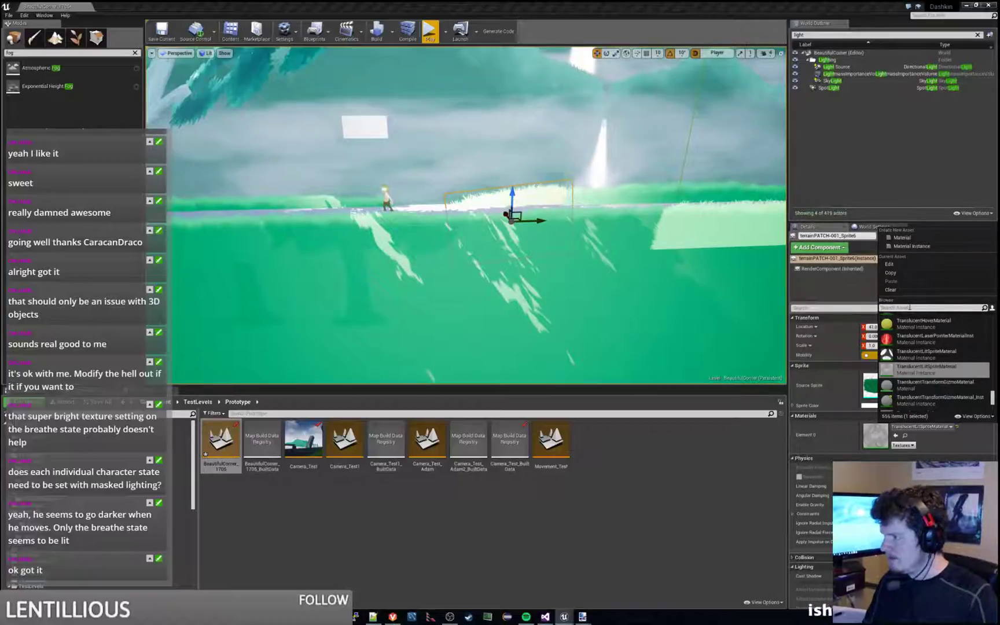
text(masked)
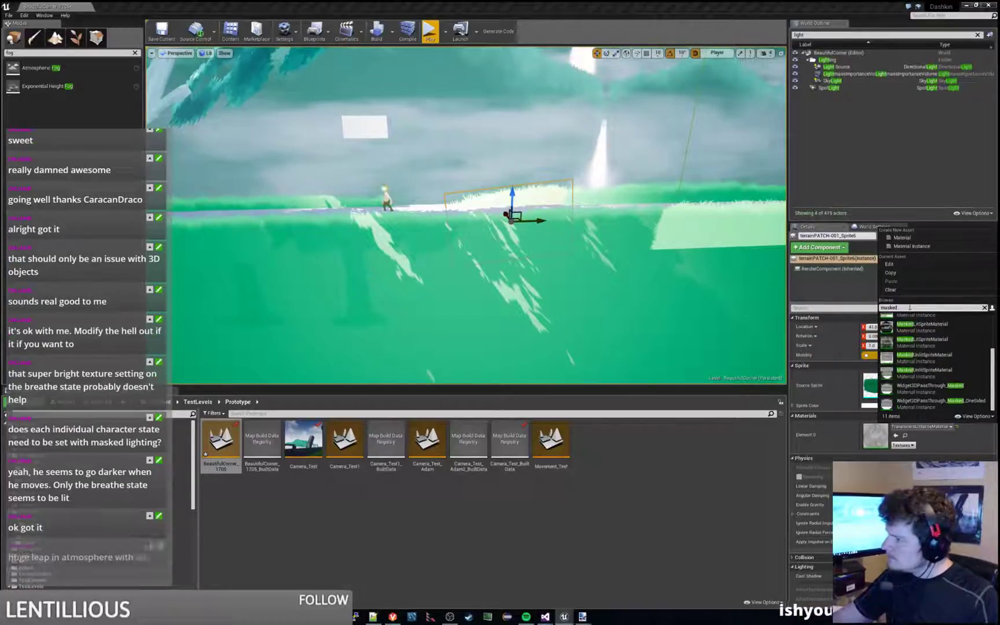
click(942, 328)
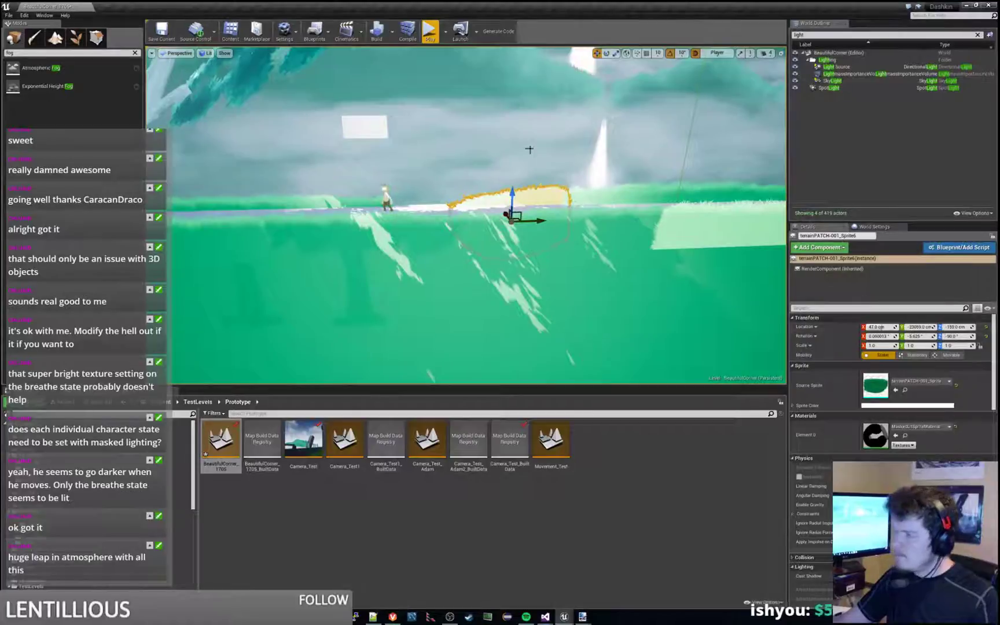
Turn off Visible in the rendering settings of the TRACK2 and TRACK3 path meshes.
click(492, 150)
right_drag(481, 148, 462, 173)
key(w)
key(s)
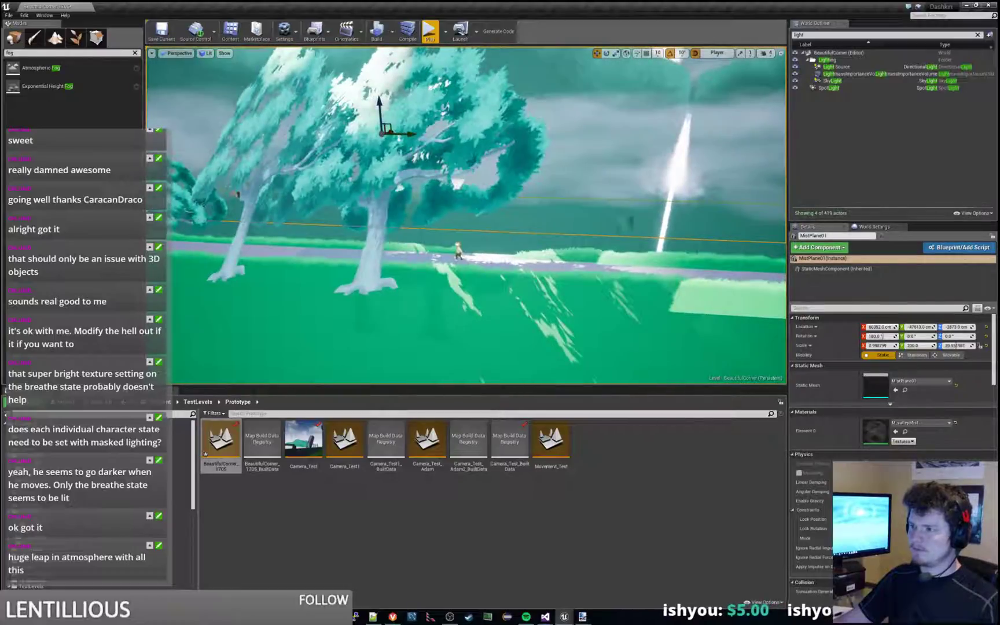
click(554, 251)
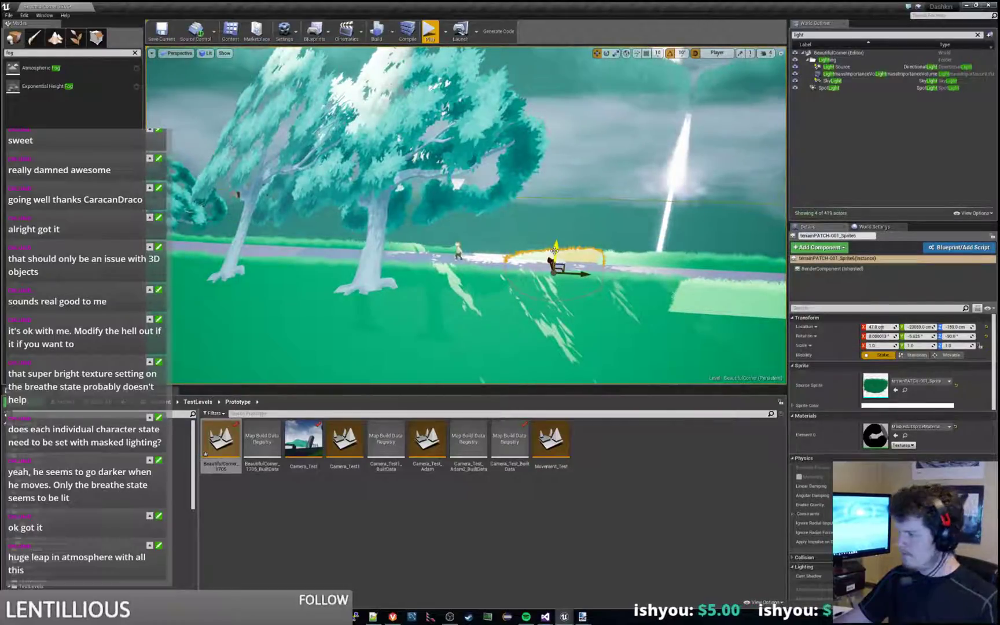
click(528, 258)
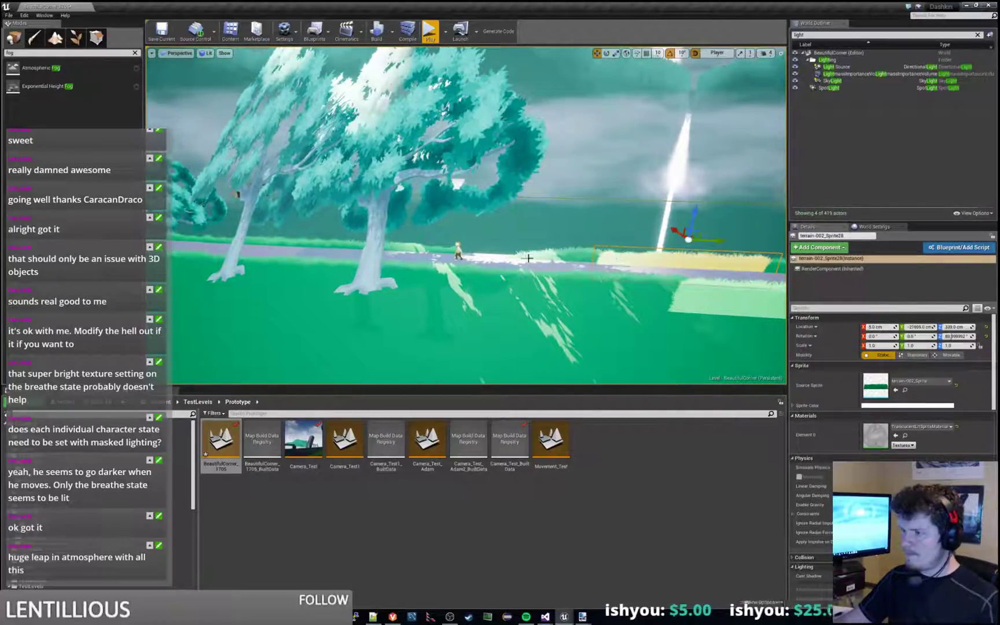
click(489, 255)
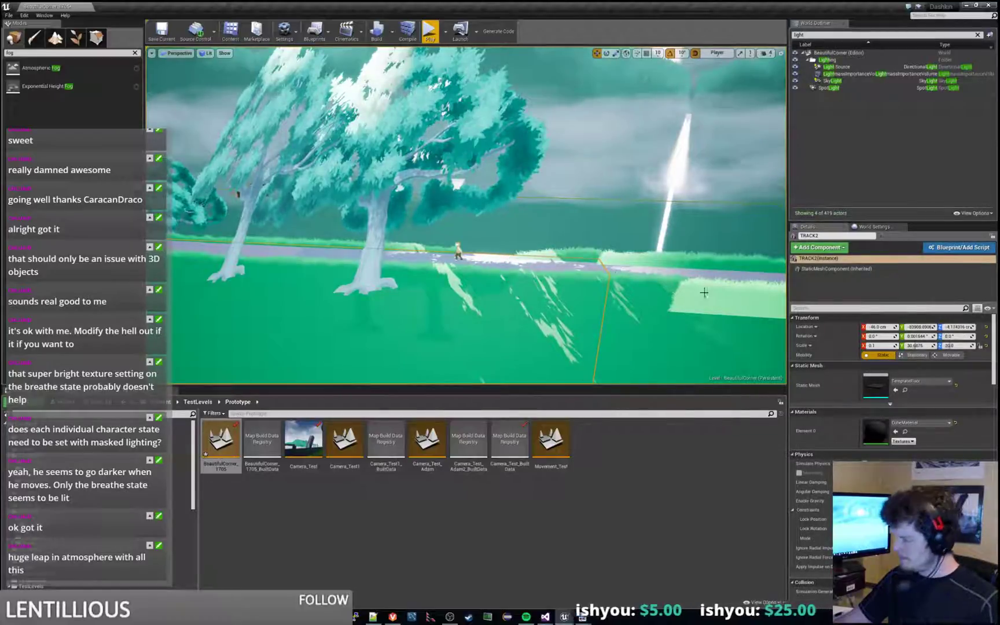
scroll(926, 439, down, 10)
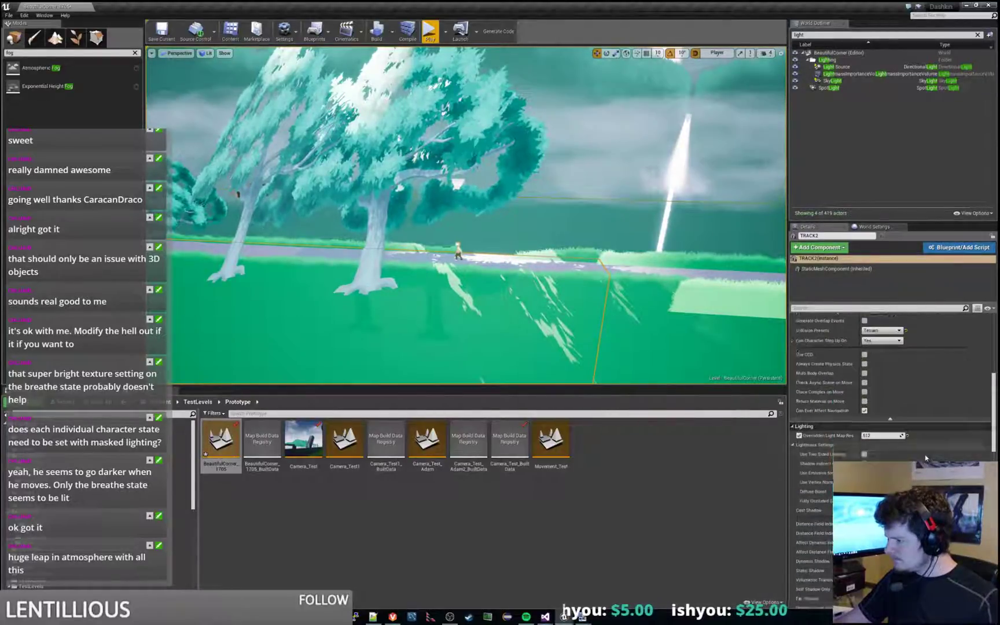
scroll(925, 456, down, 3)
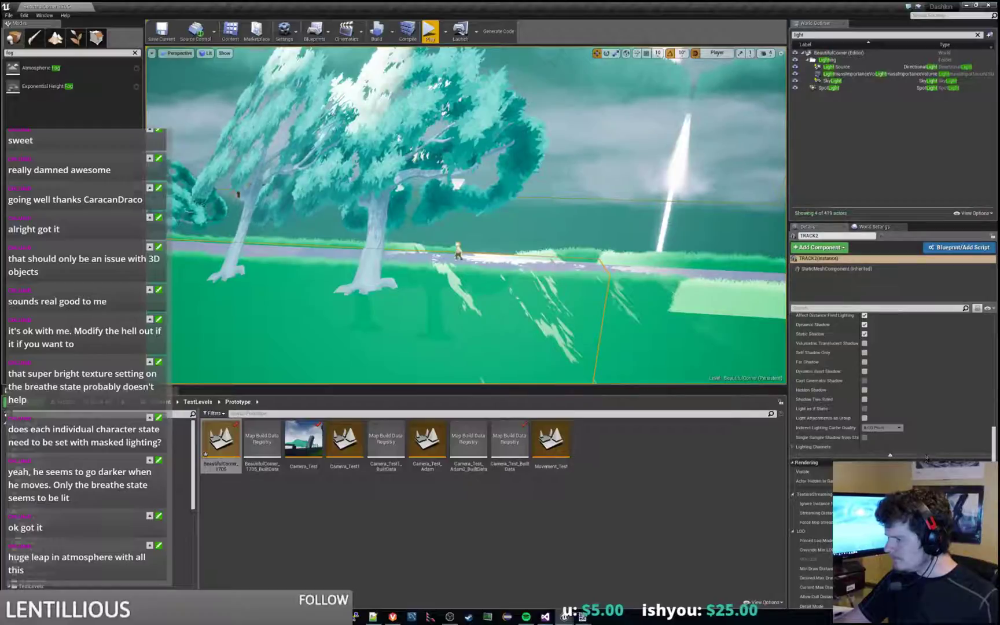
click(864, 472)
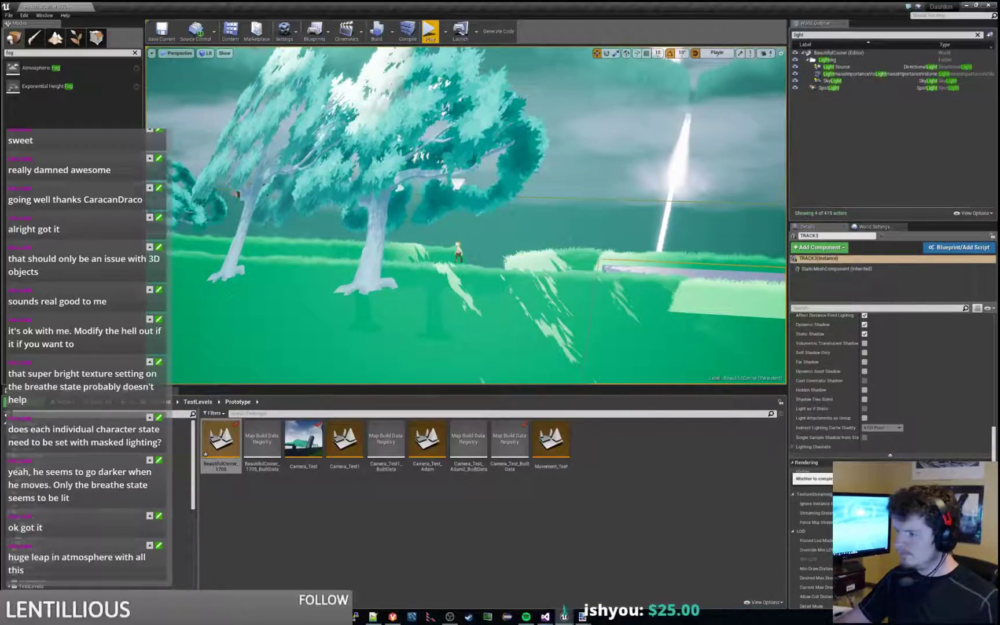
Play-test the level, running the character back and forth between the trees and the bright grass terrain to check the lighting, and end the session.
click(553, 263)
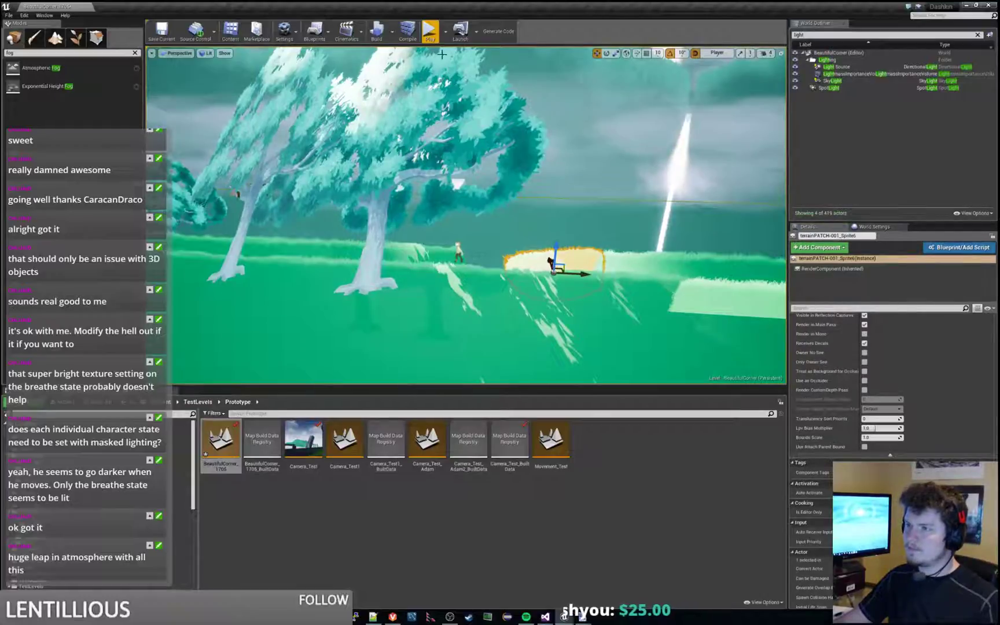
key(alt+p)
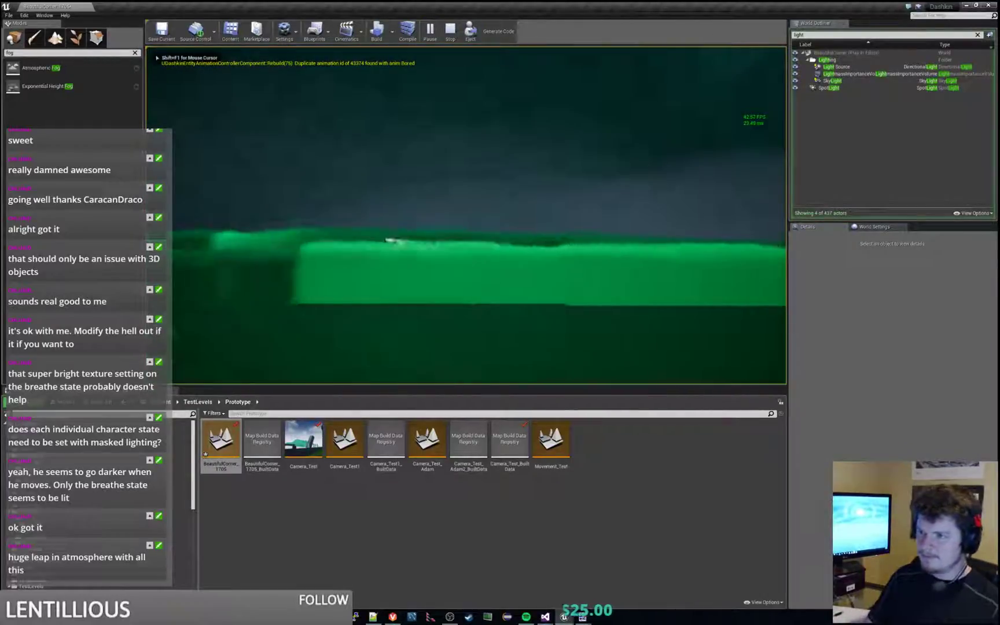
key(d)
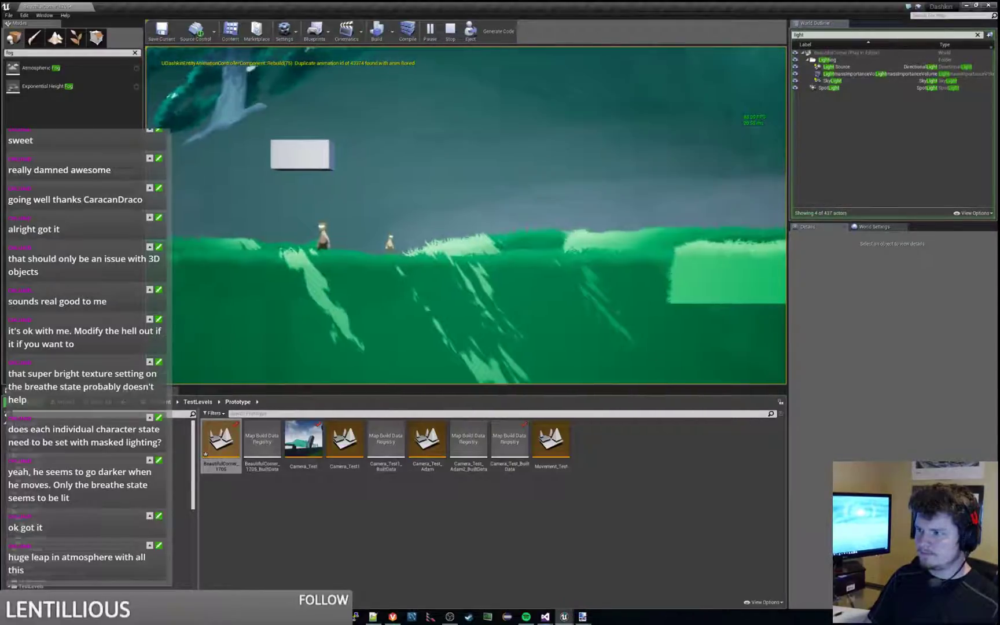
key(a)
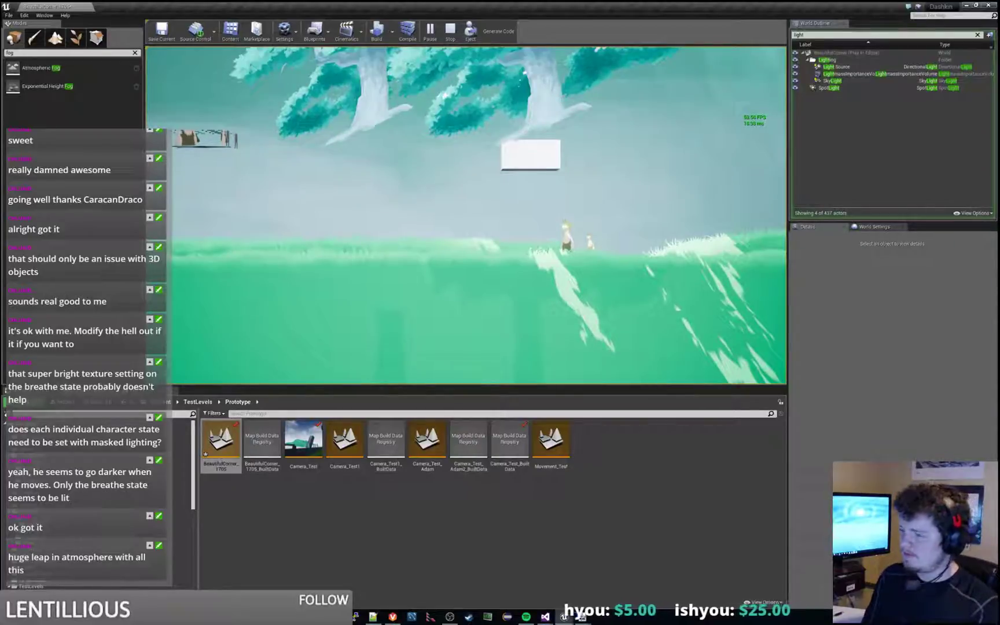
key(w)
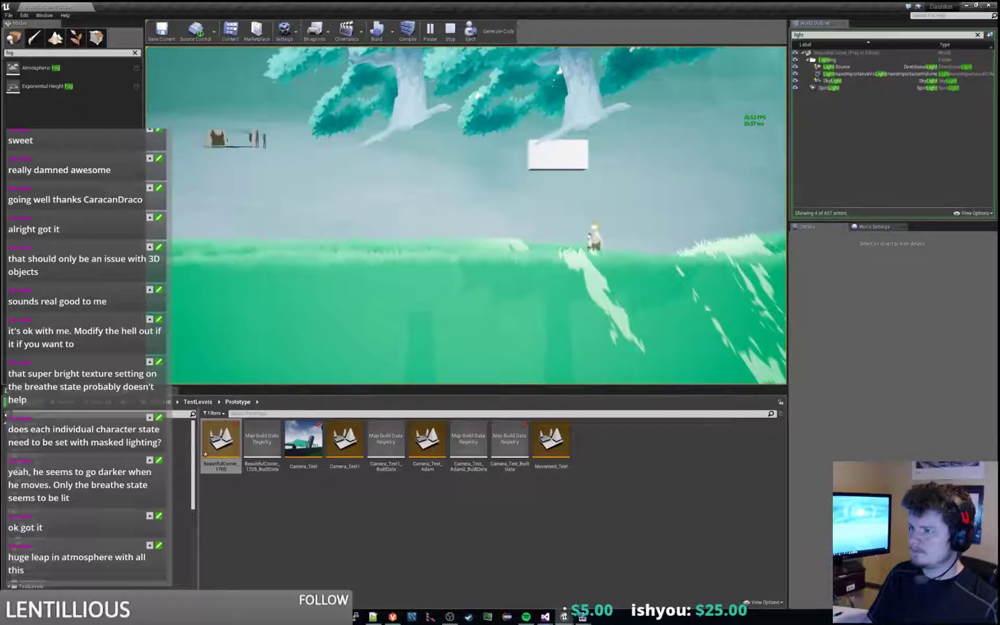
key(d)
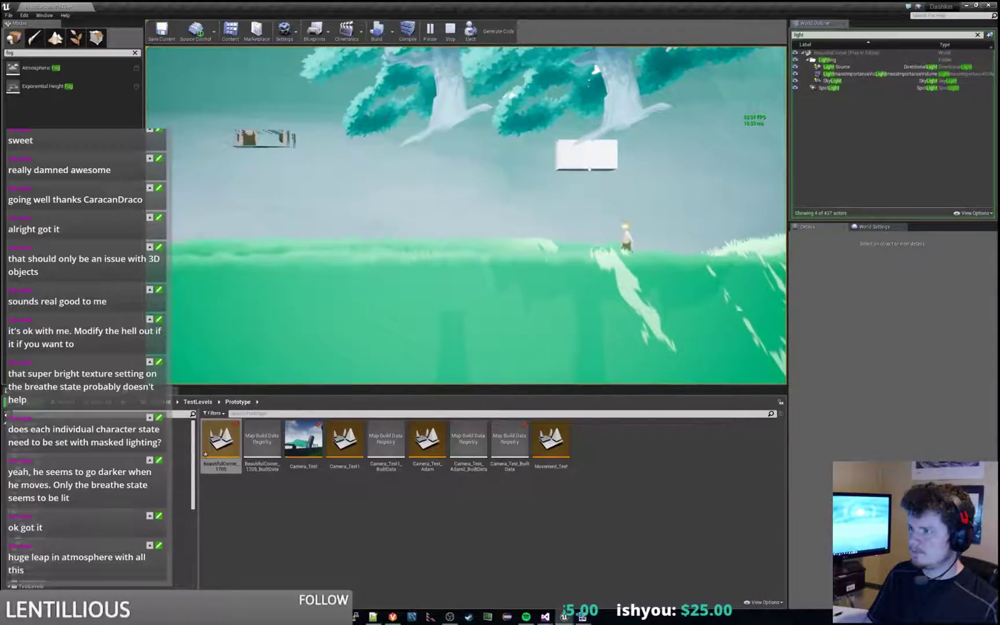
key(d)
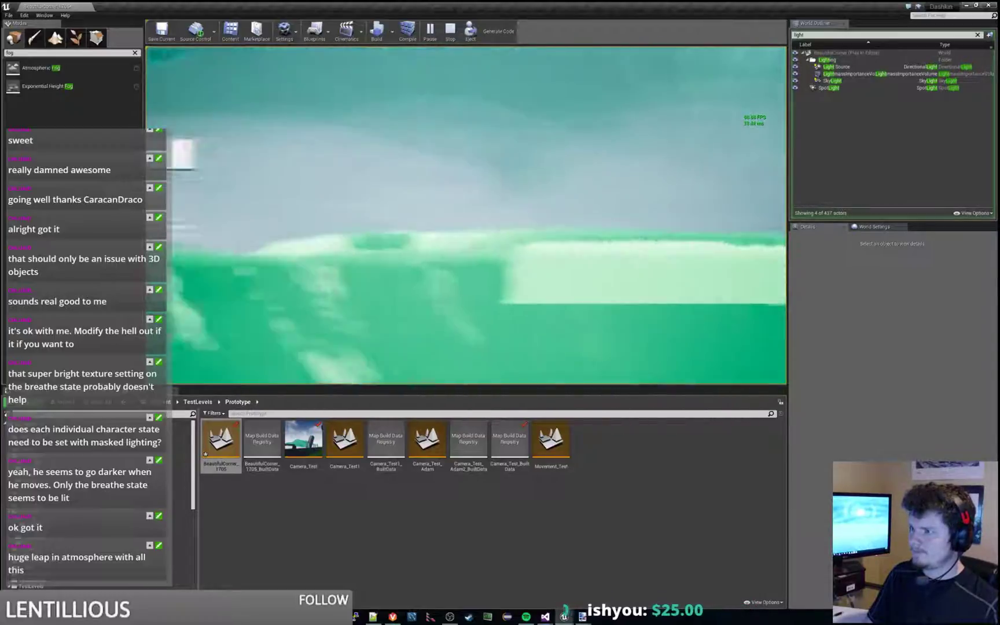
key(d)
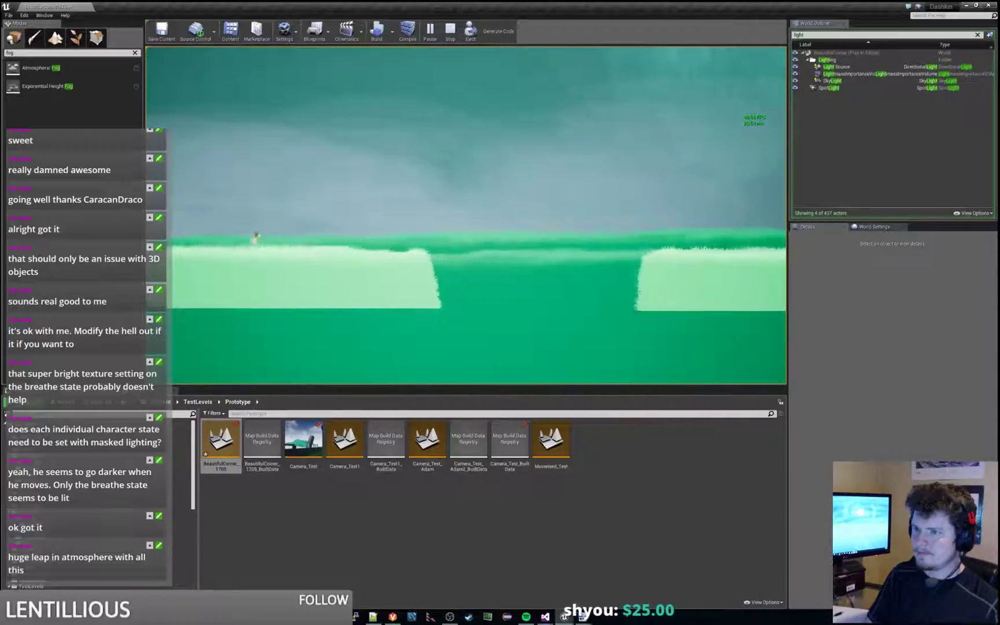
key(d)
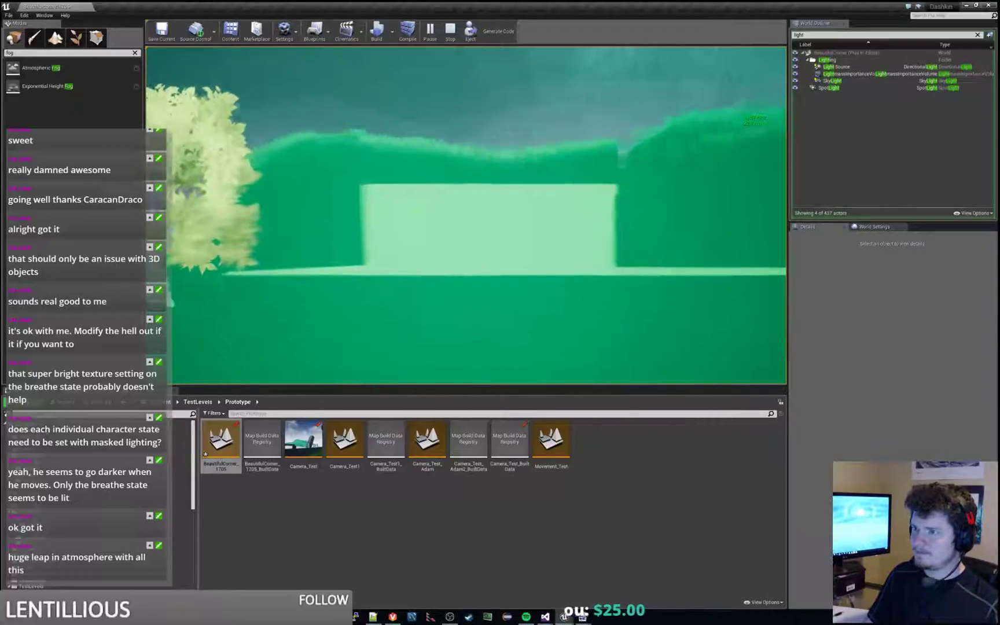
key(a)
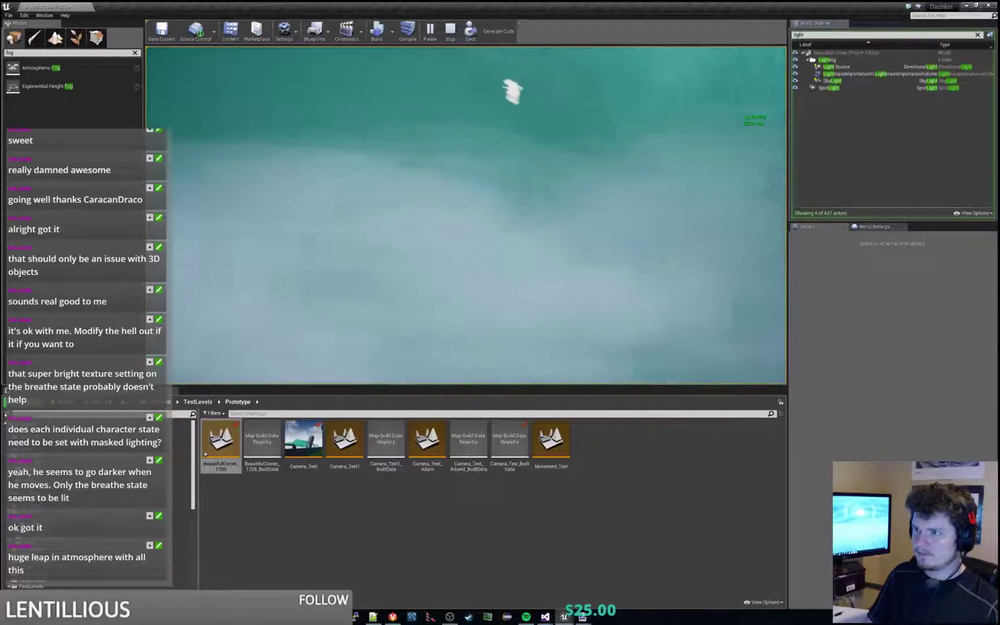
key(a)
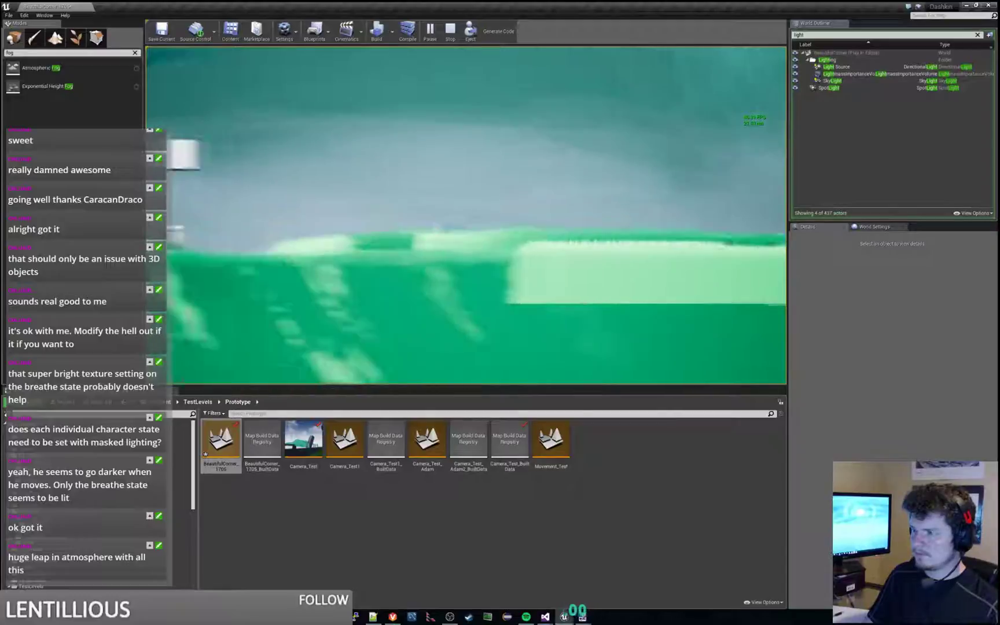
key(d)
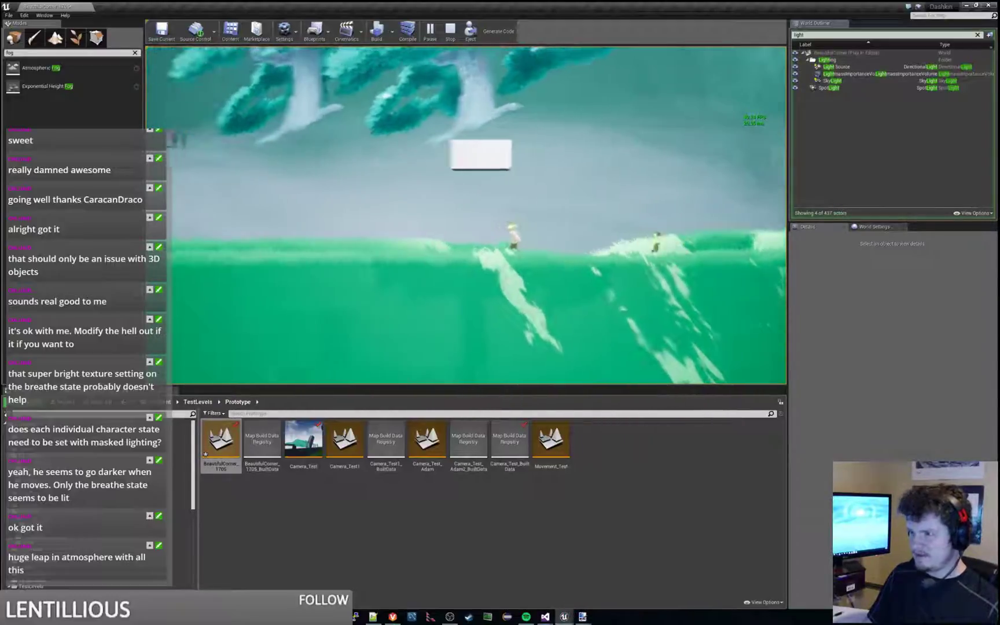
key(a)
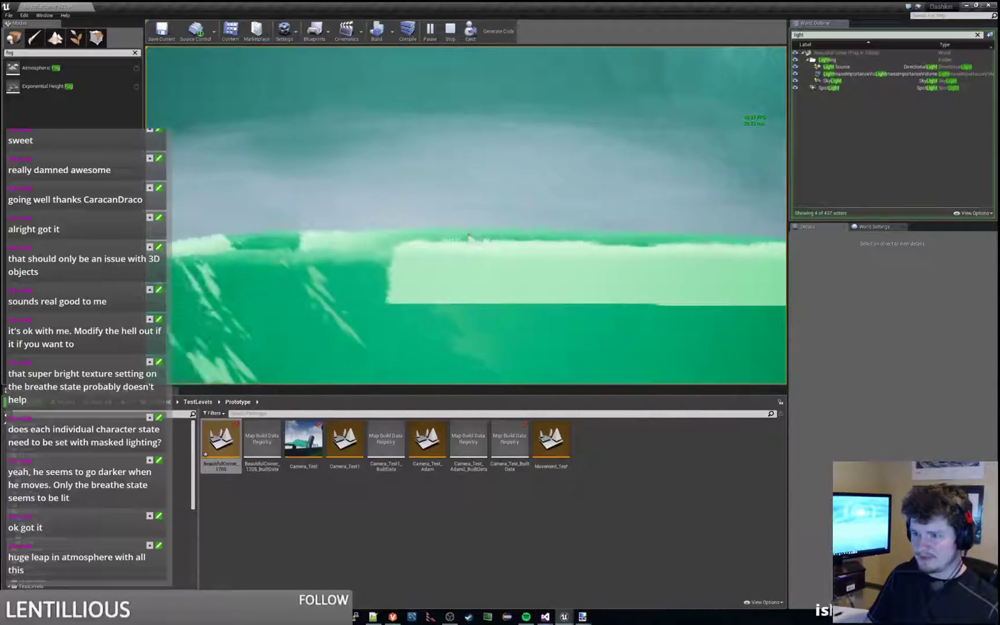
key(d)
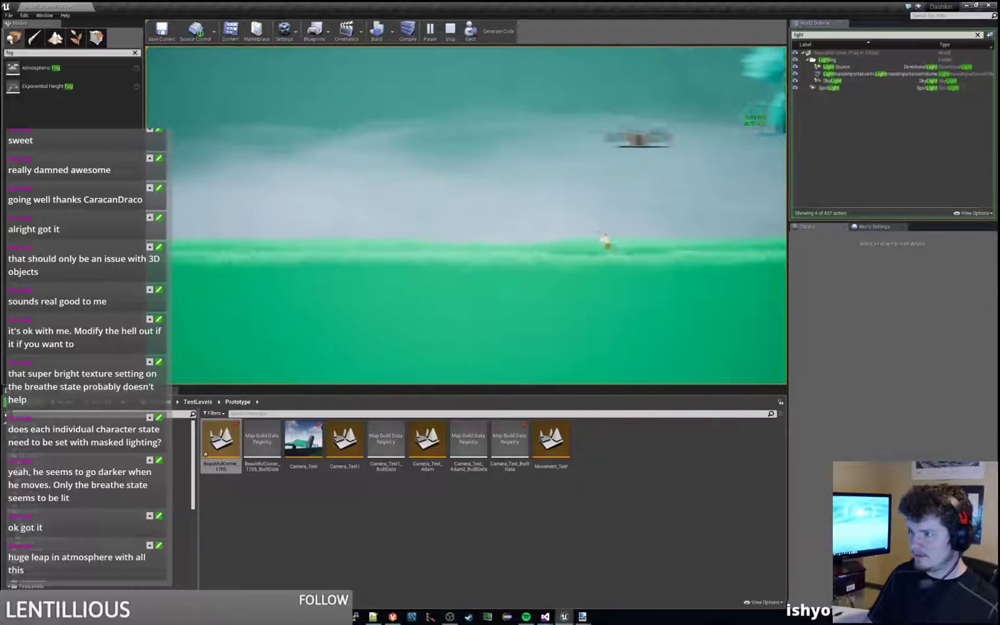
key(d)
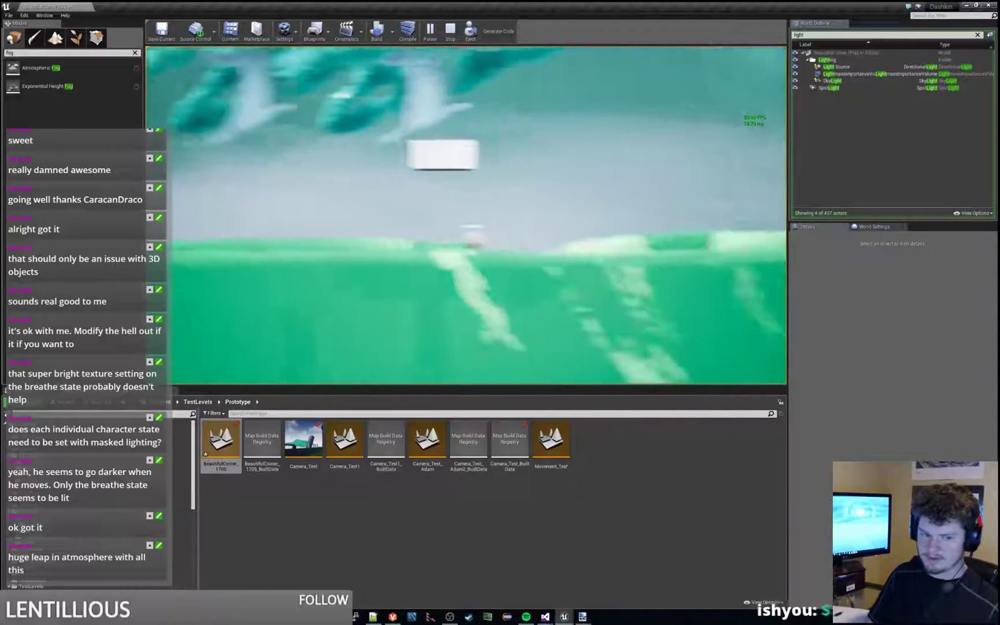
key(a)
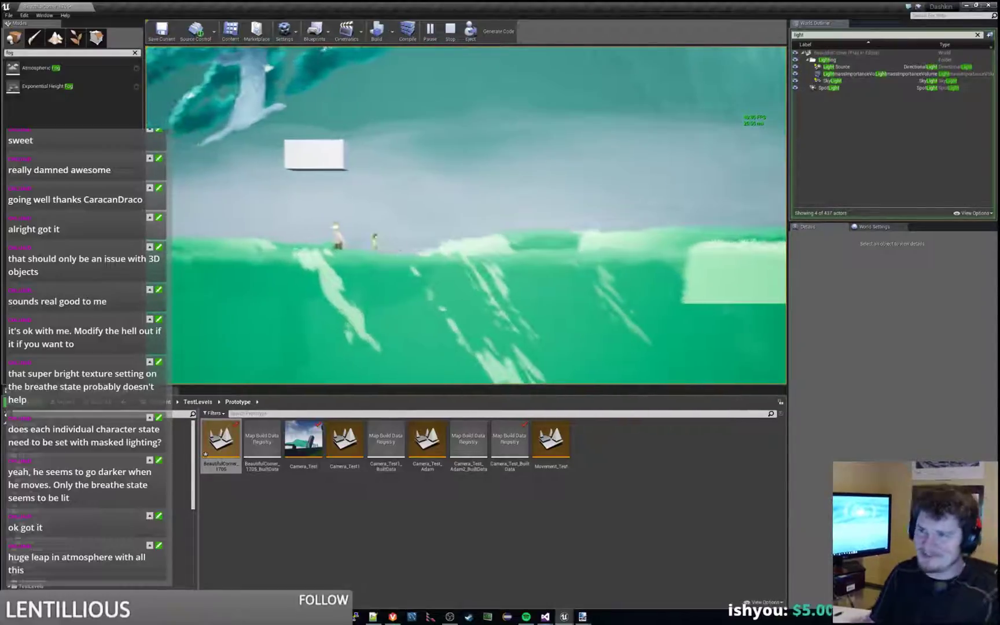
key(d)
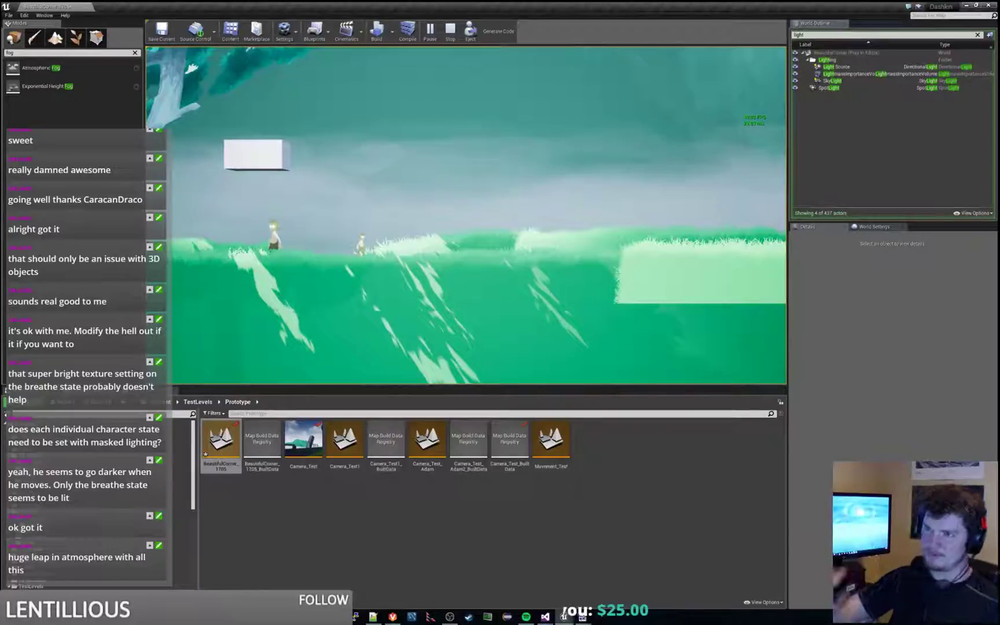
key(Escape)
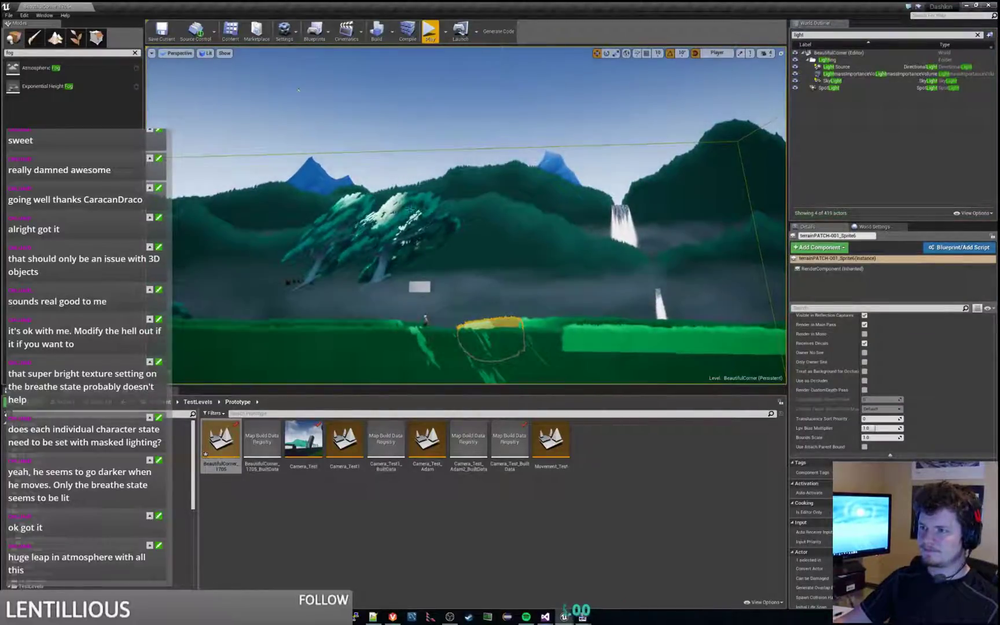
click(371, 223)
click(410, 132)
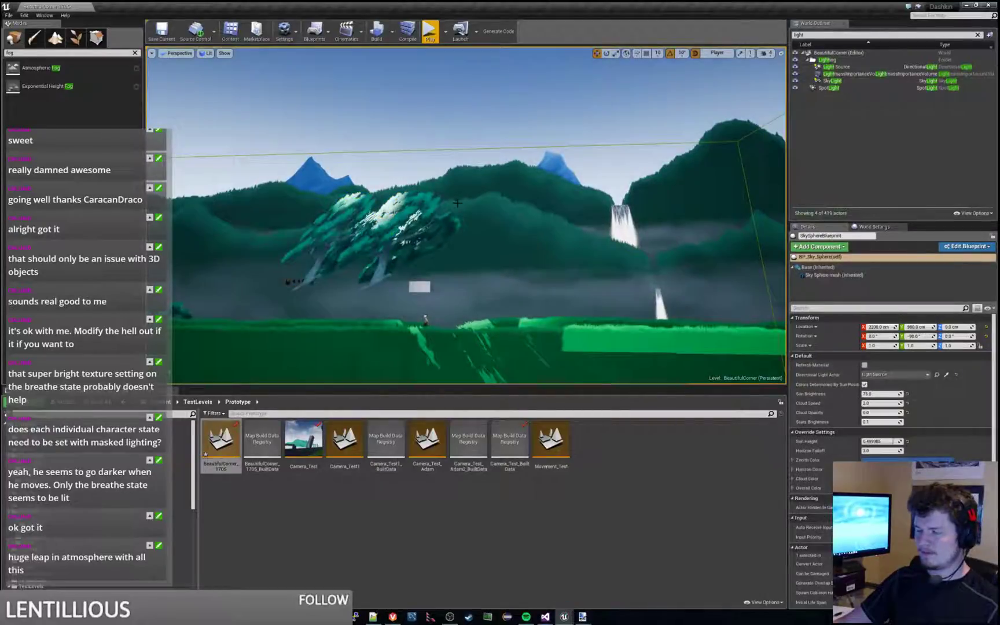
right_drag(461, 224, 450, 289)
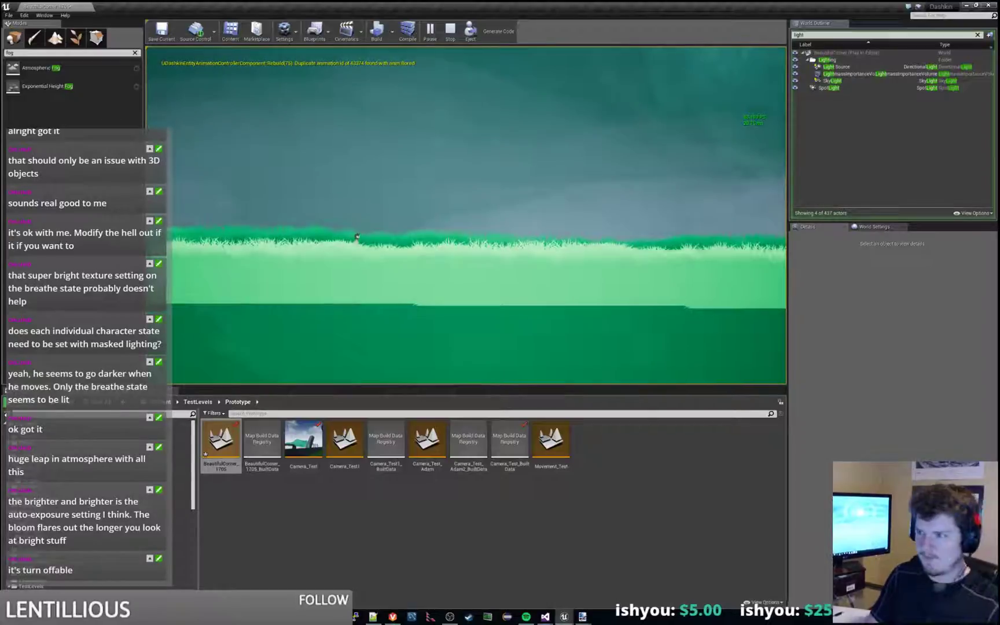
Play-test the level again, jumping the character around the floating props and trees to check brightness, and end the session.
key(a)
key(space)
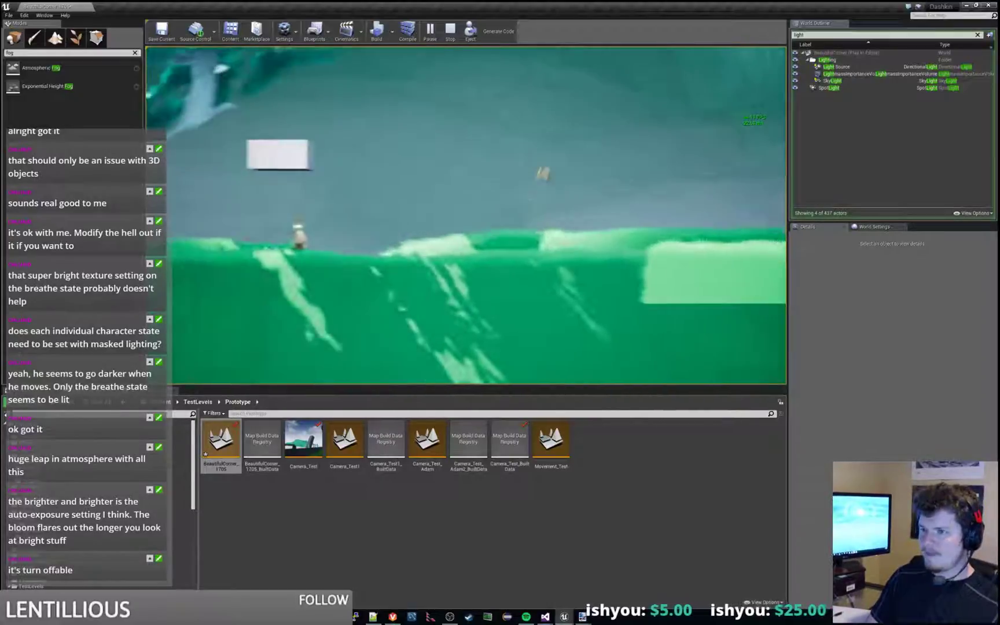
key(space)
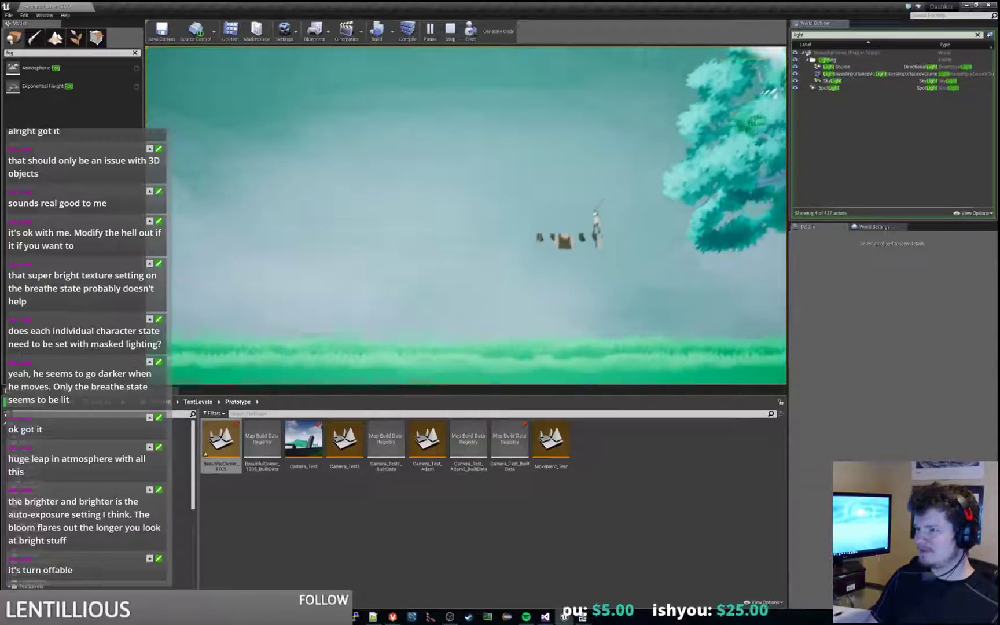
key(a)
key(d)
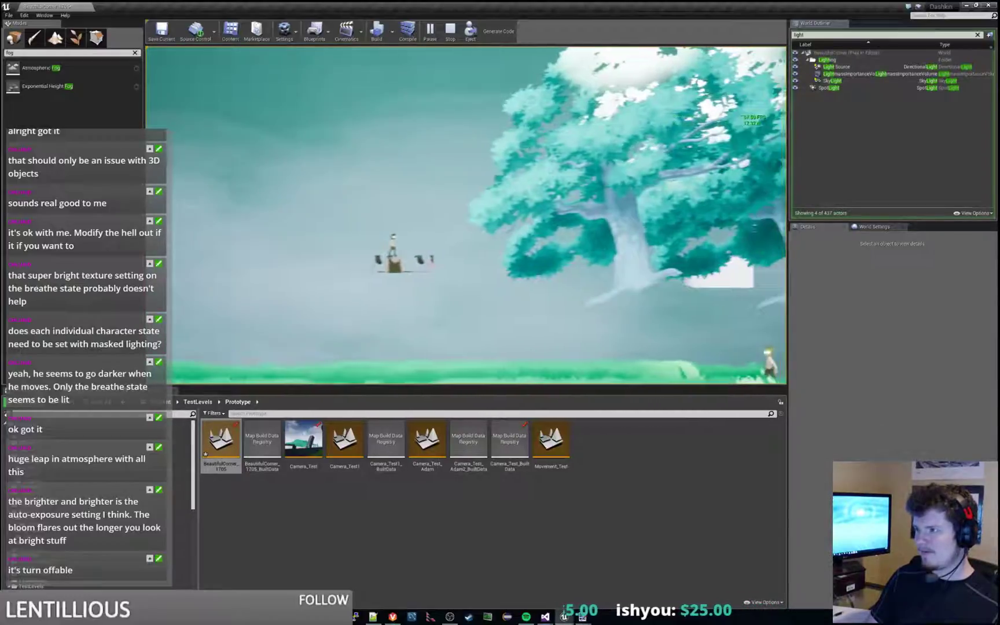
key(space)
key(d)
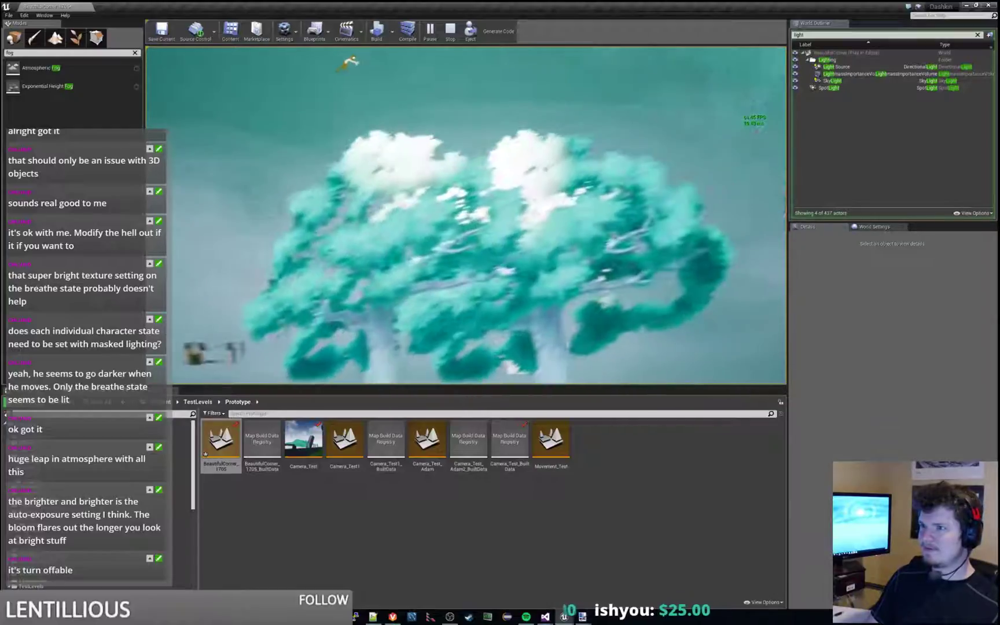
key(a)
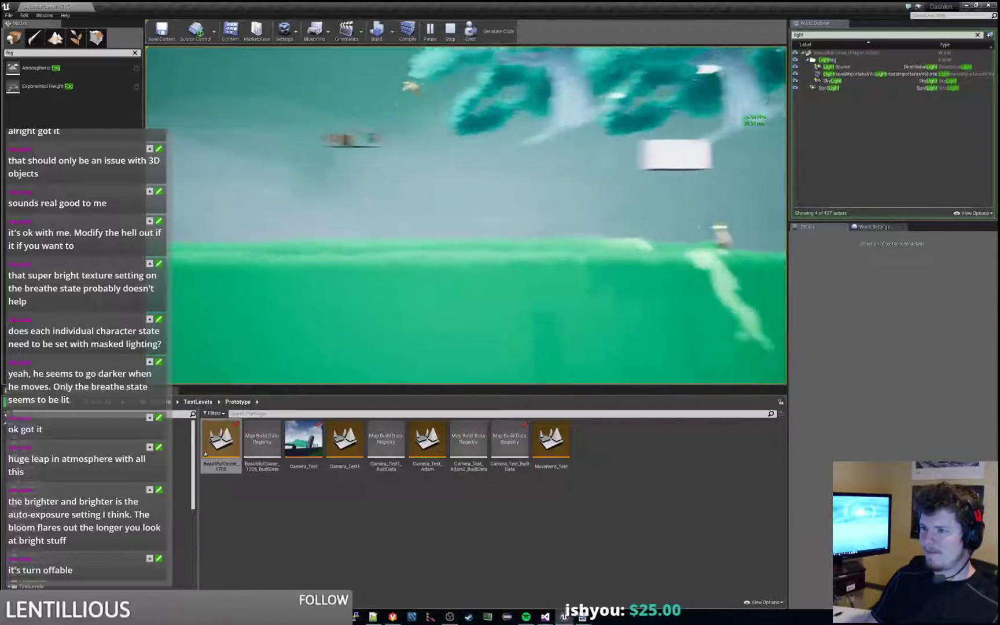
key(d)
key(d)
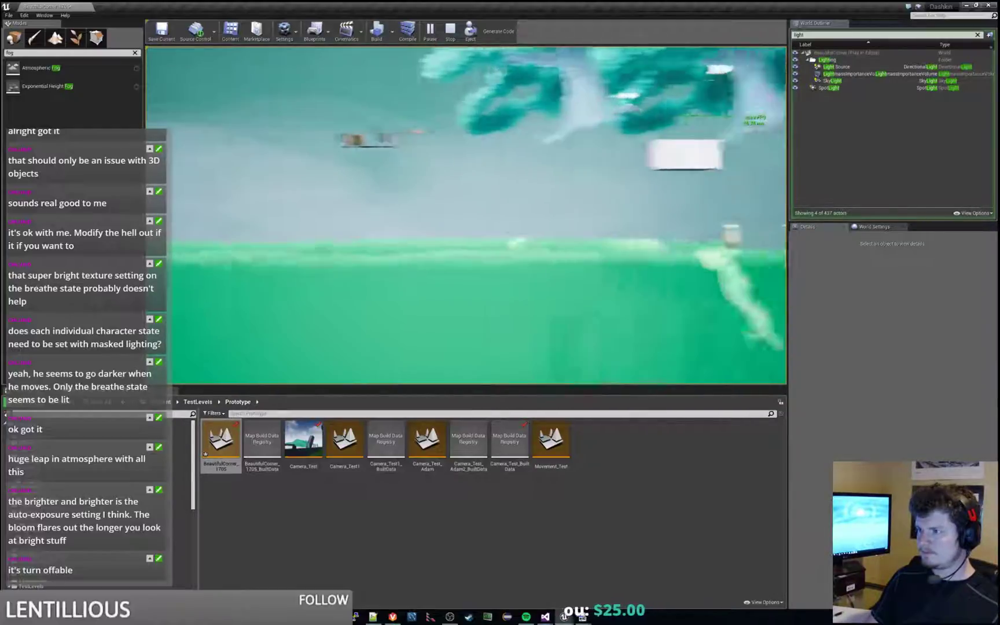
key(a)
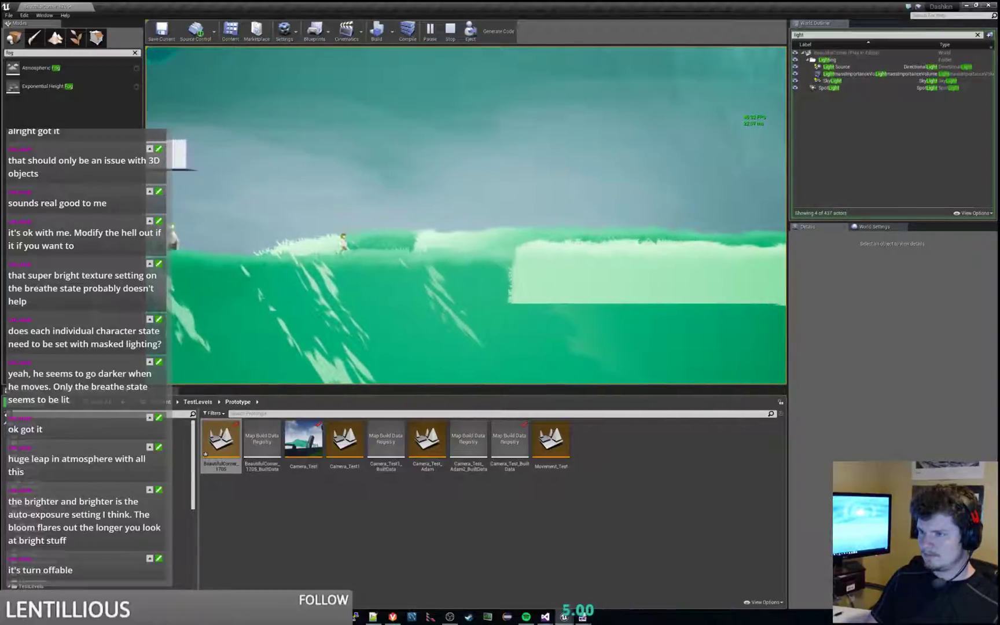
key(d)
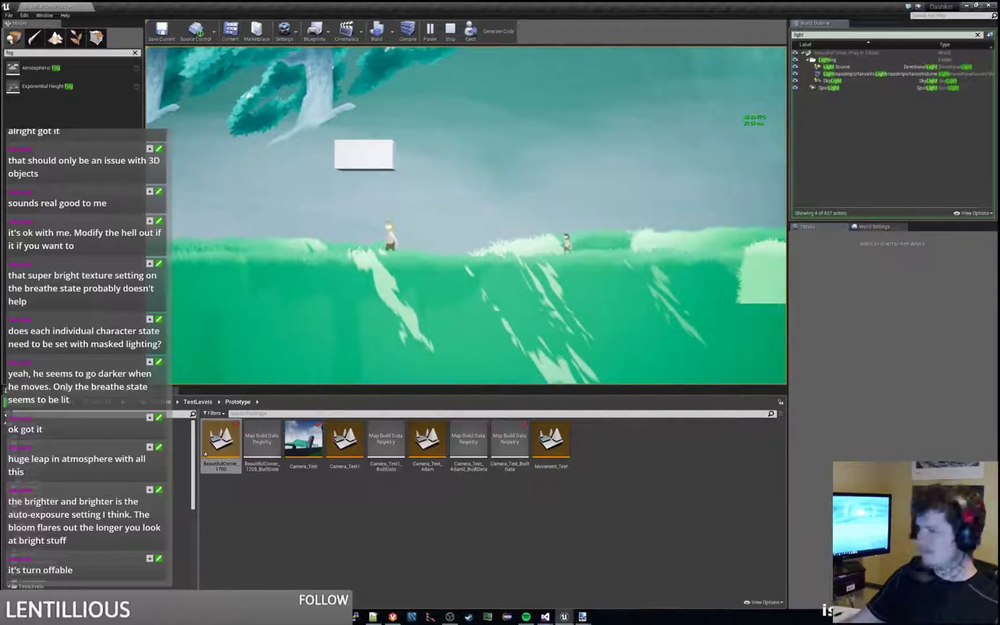
key(Escape)
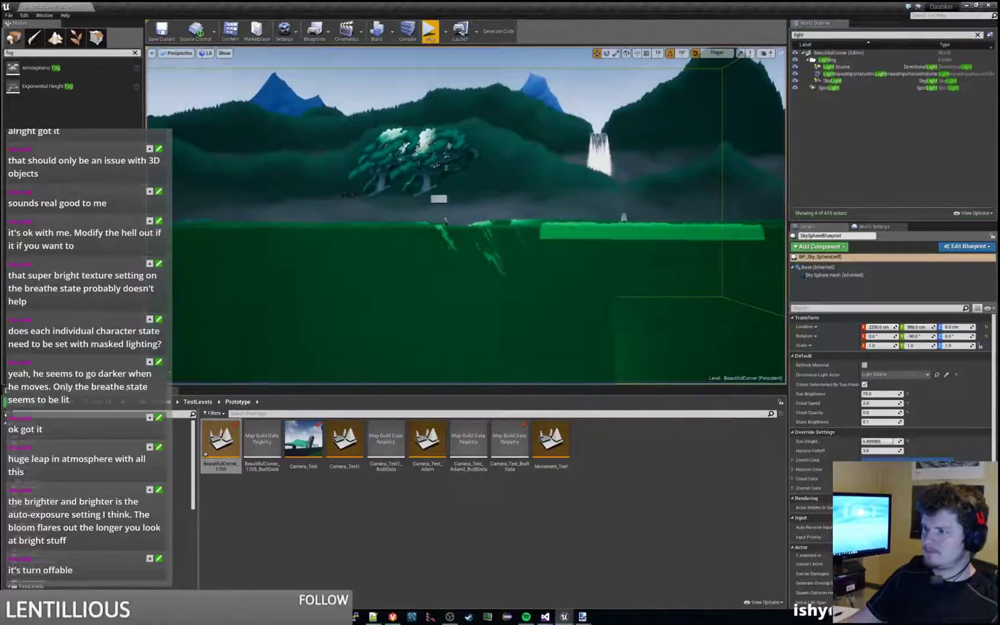
Turn off Visible in the rendering settings of the SkyLight actor.
click(831, 81)
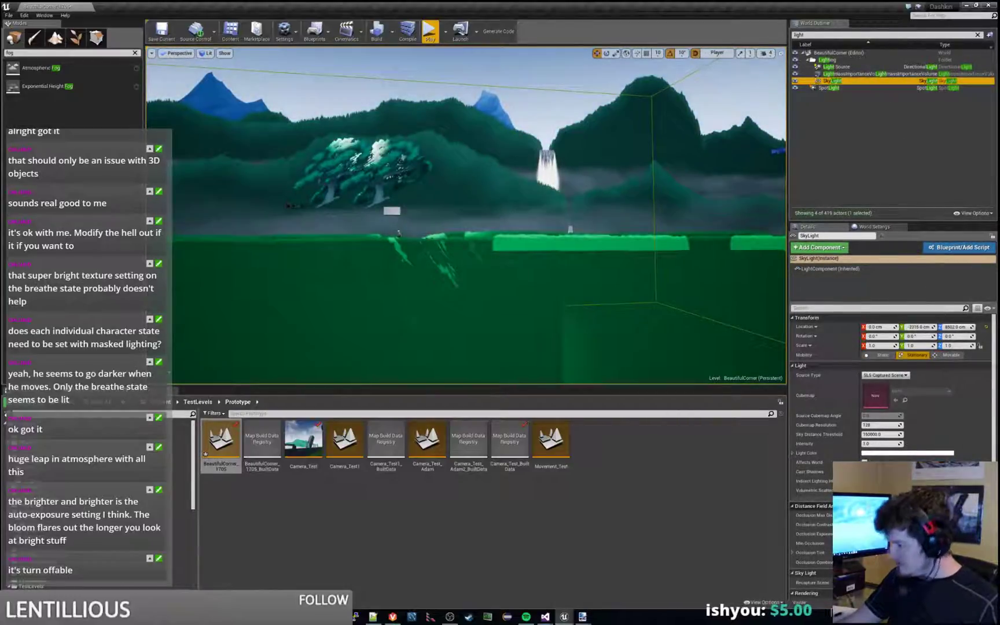
scroll(891, 405, down, 4)
click(864, 503)
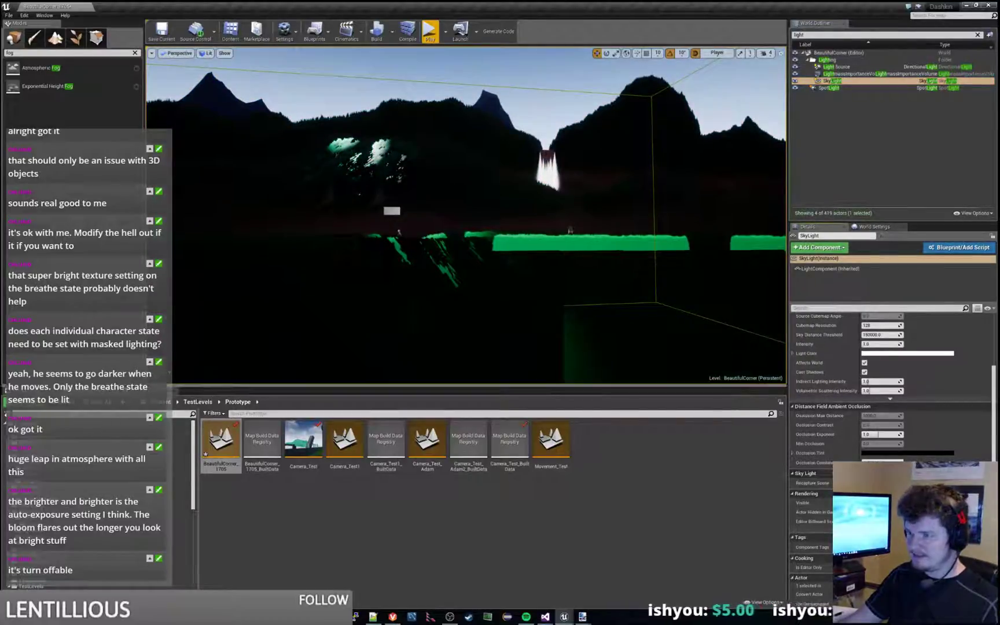
Play the level without the SkyLight and move the character towards the trees to examine the shadows, ending the session when done.
right_drag(466, 214, 442, 219)
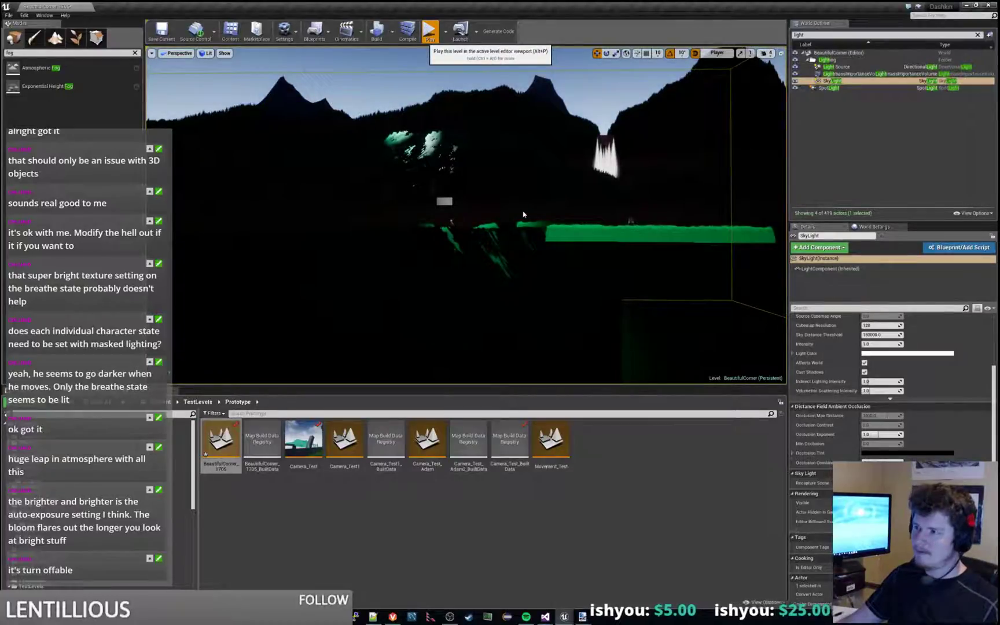
key(alt+p)
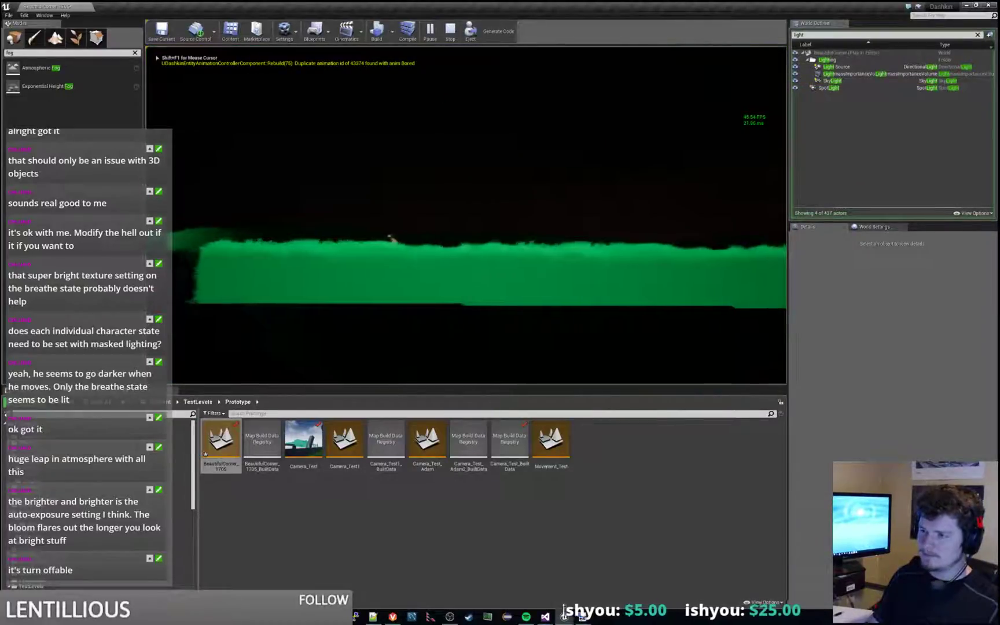
key(a)
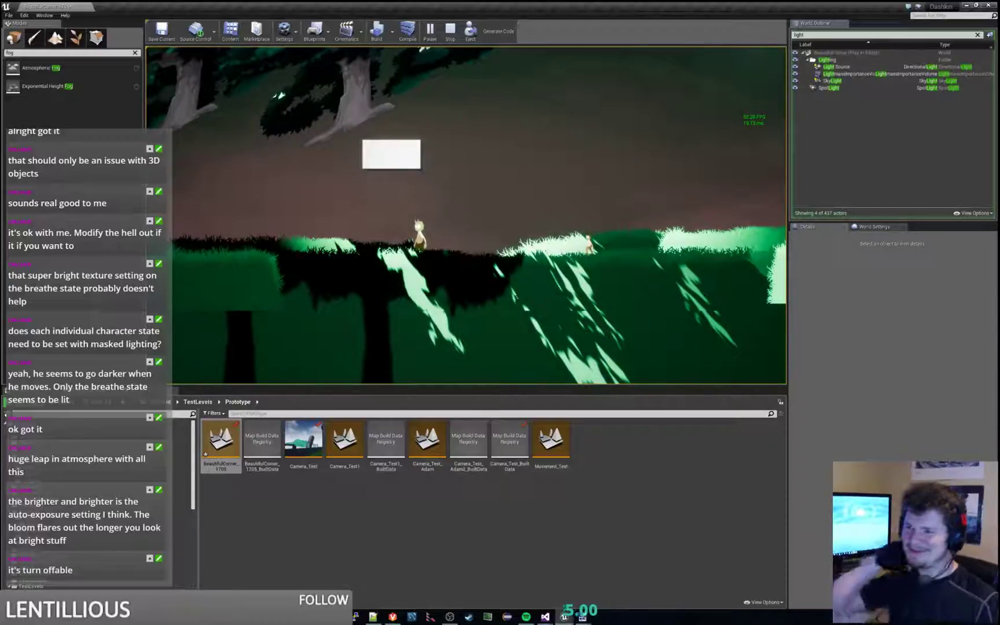
key(Escape)
right_drag(531, 221, 552, 221)
key(w)
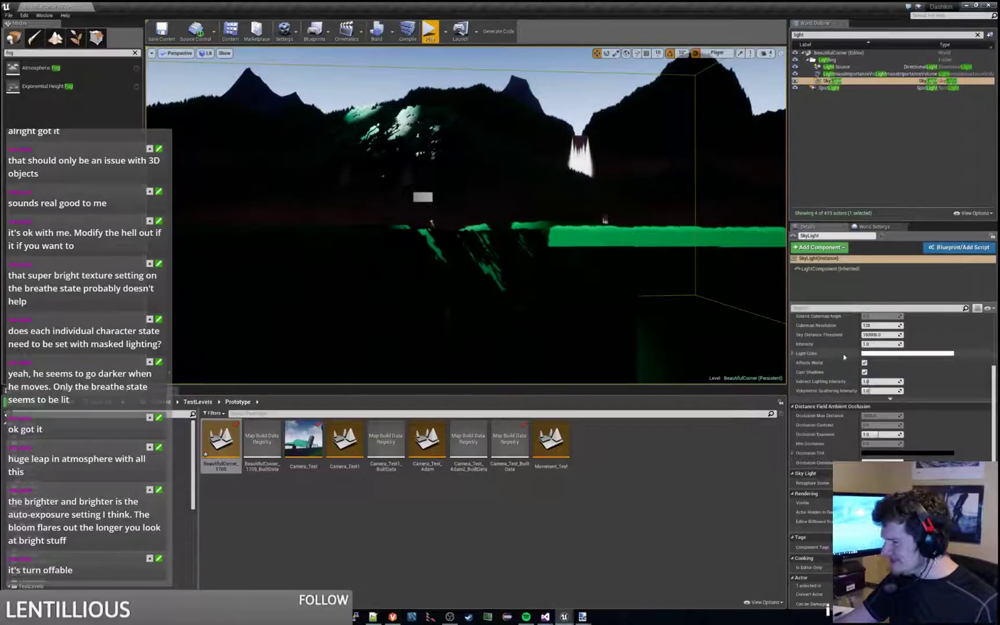
Raise the intensity of the directional Light Source, trying 20 before lowering it to a moderate scene brightness.
click(838, 81)
click(840, 68)
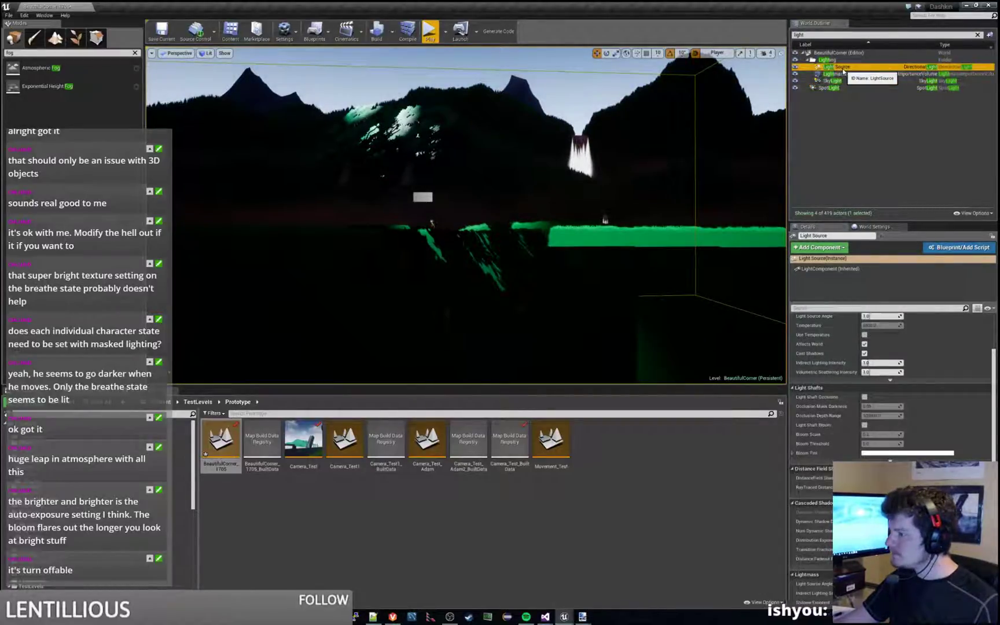
scroll(953, 407, up, 3)
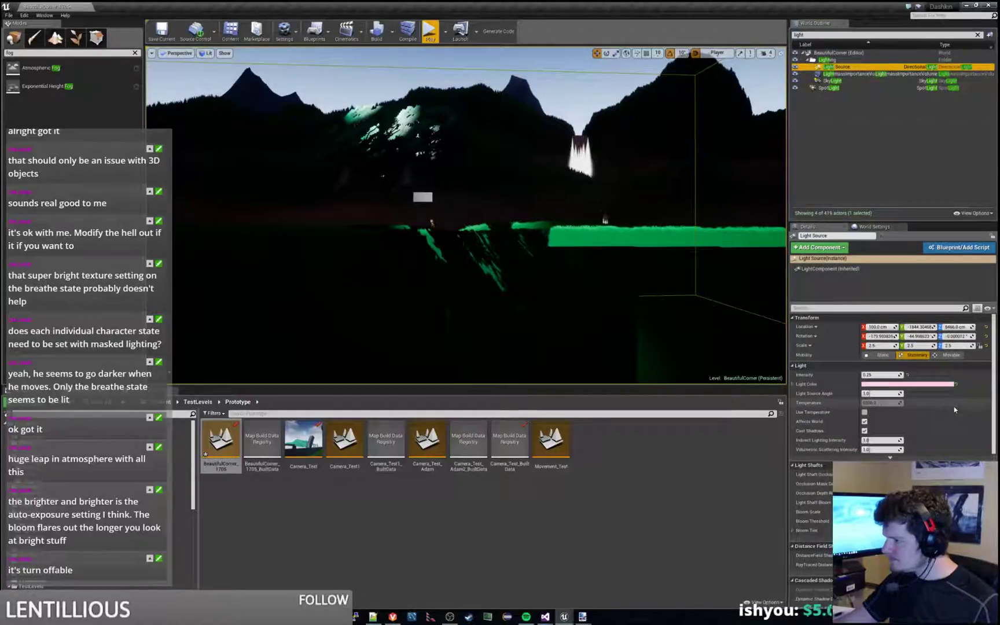
mouse_move(894, 374)
mouse_down()
mouse_move(921, 374)
mouse_move(898, 374)
mouse_move(909, 374)
mouse_up()
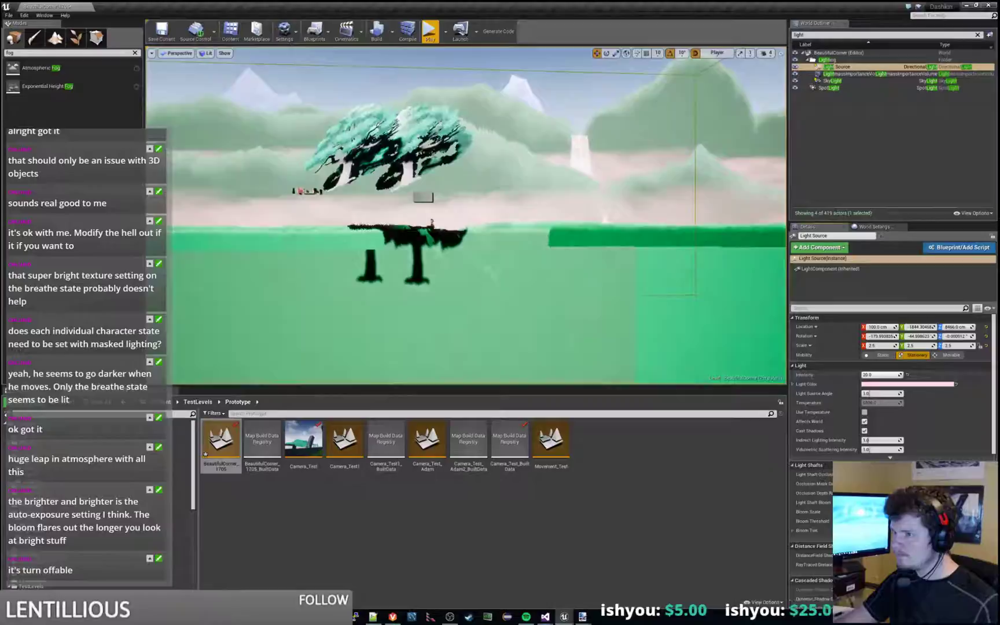
drag(908, 374, 898, 374)
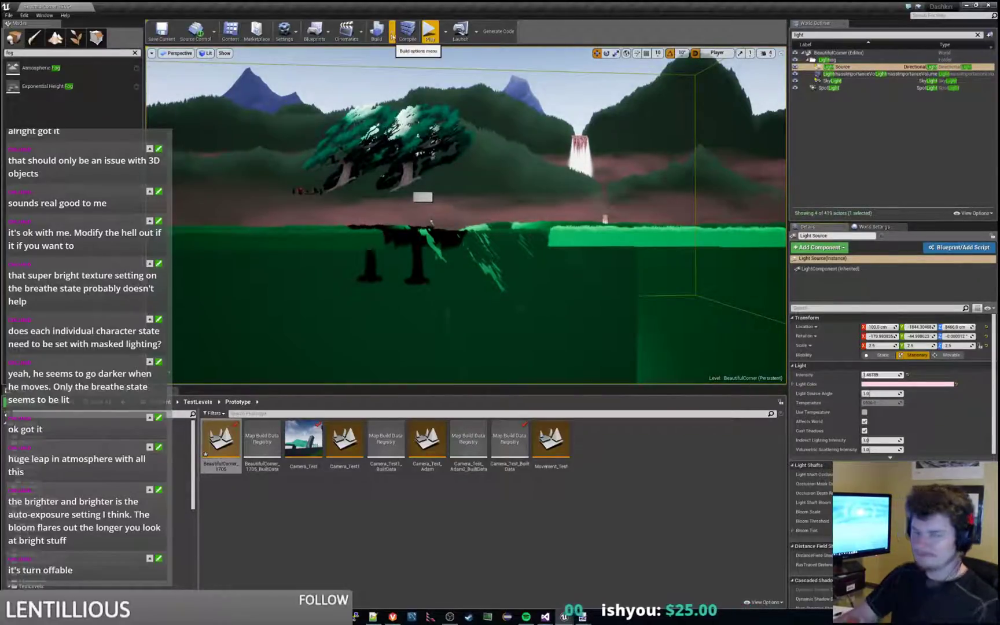
Search the level's actors for "bloom" and "post", then clear the search filter.
click(885, 108)
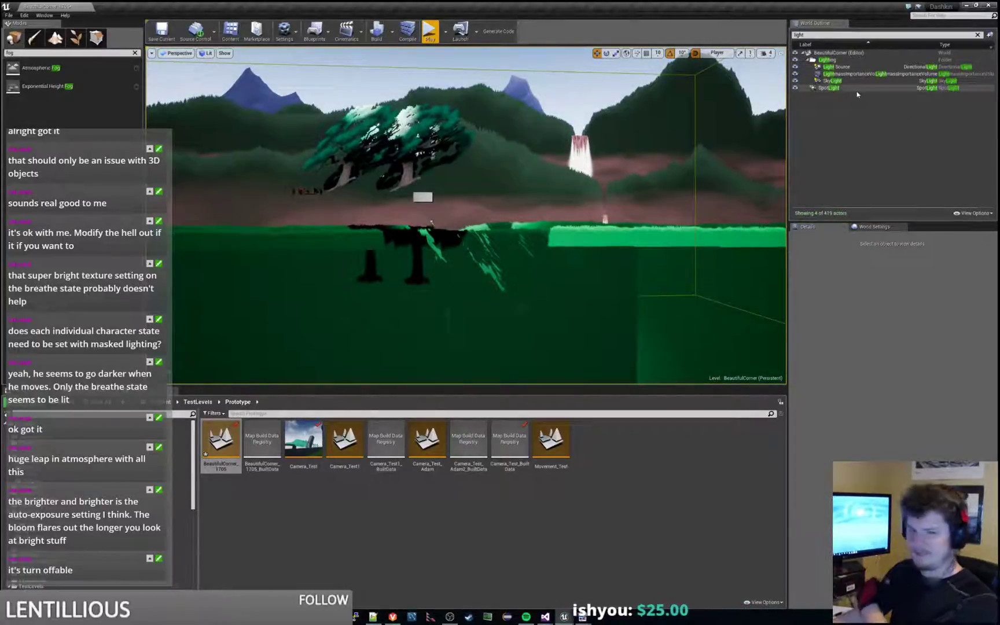
double_click(832, 35)
text(bloom)
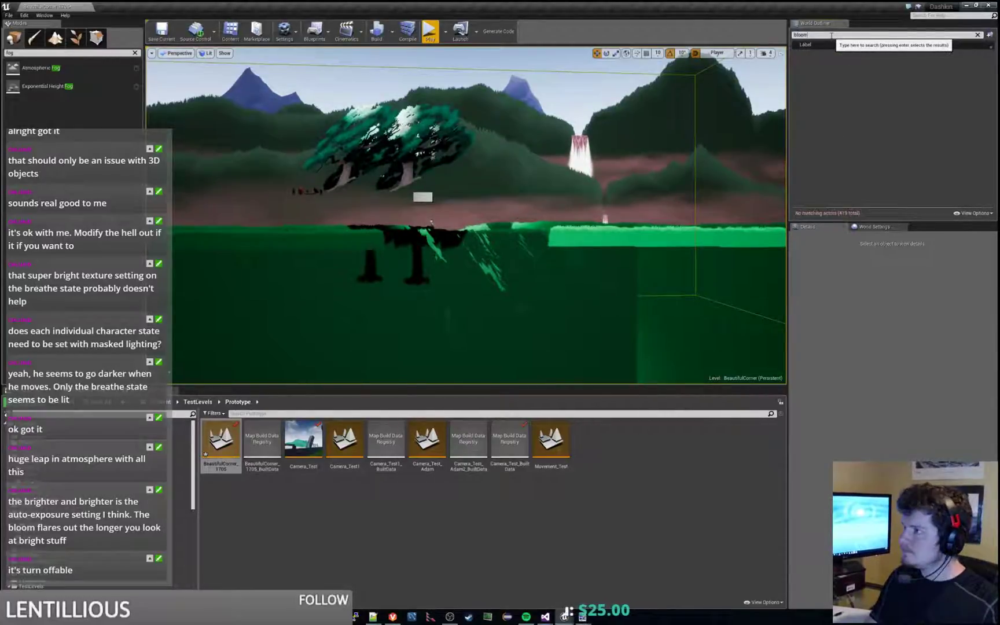
text(post)
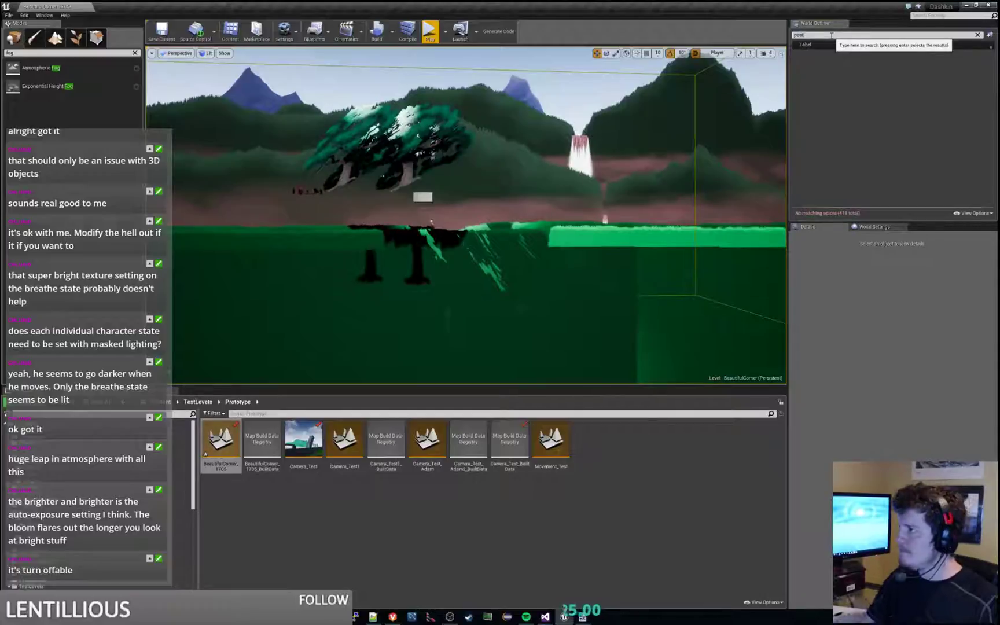
key(BackSpace)
key(BackSpace)
key(BackSpace)
key(BackSpace)
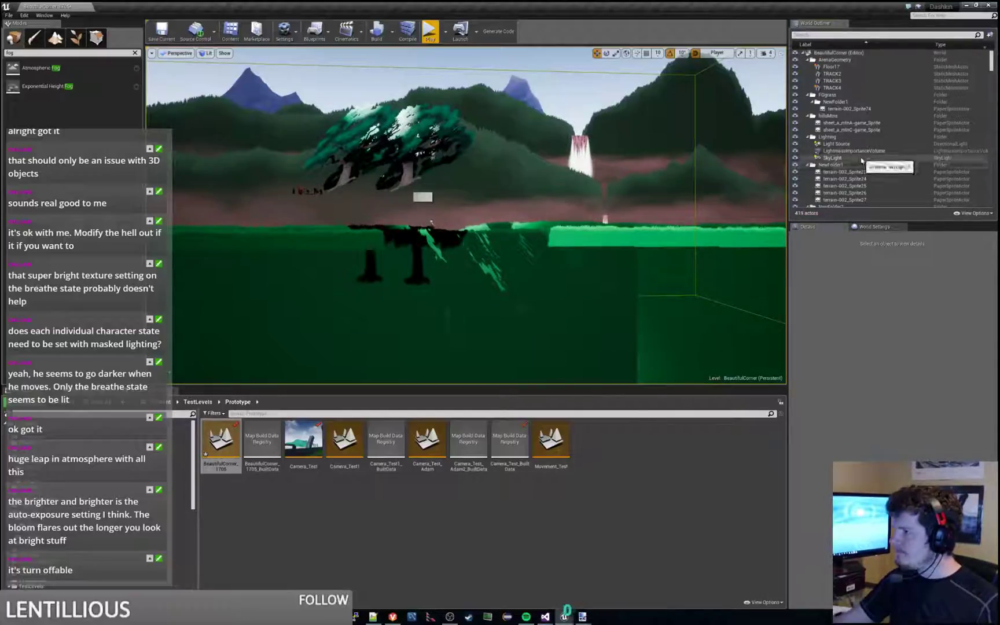
Turn the SkyLight's Visible setting on and back off to compare the scene lighting.
click(832, 157)
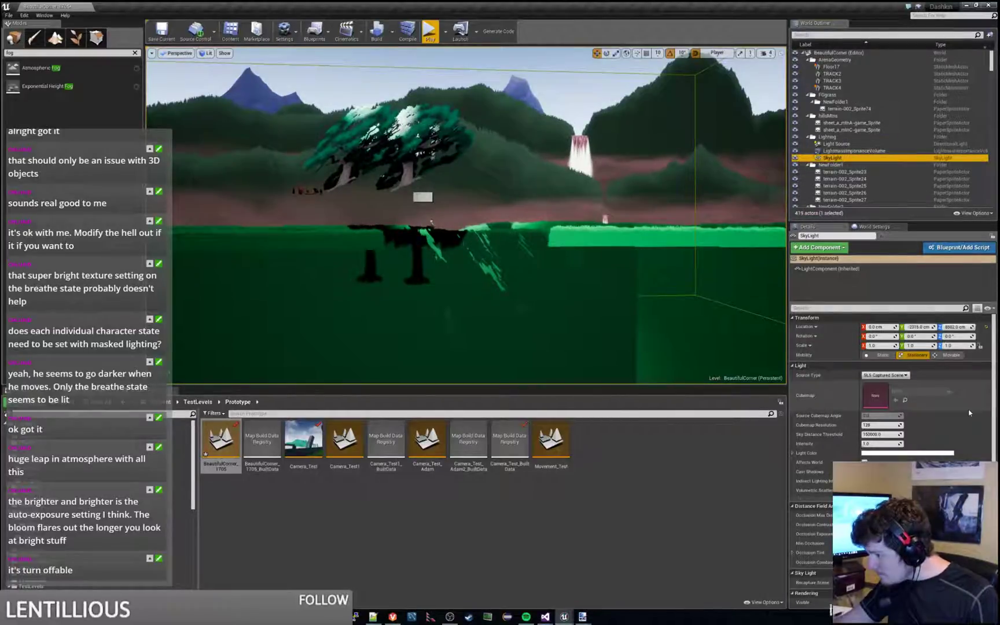
scroll(969, 413, down, 3)
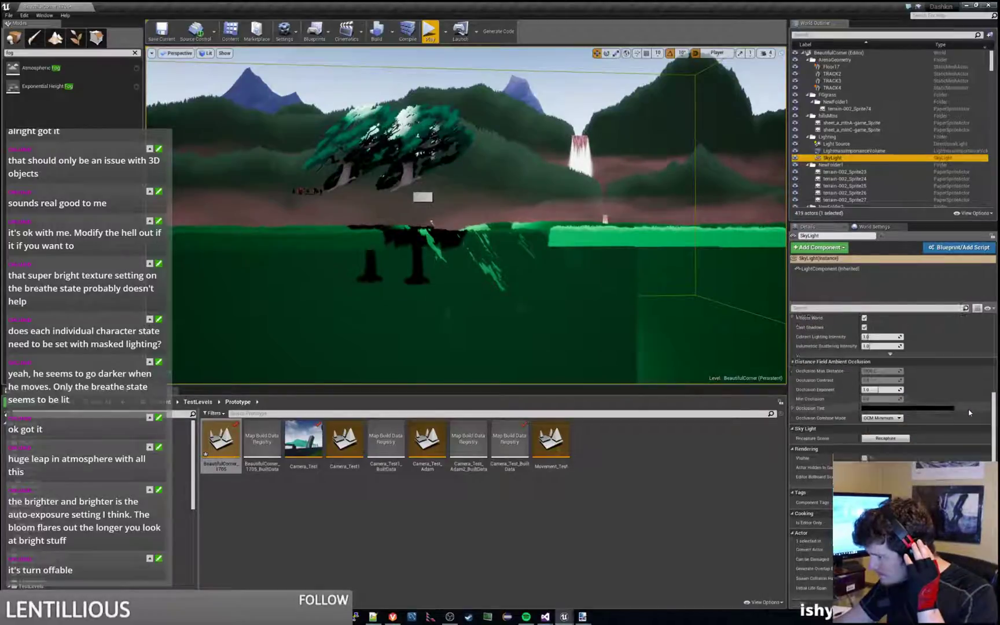
scroll(969, 413, down, 2)
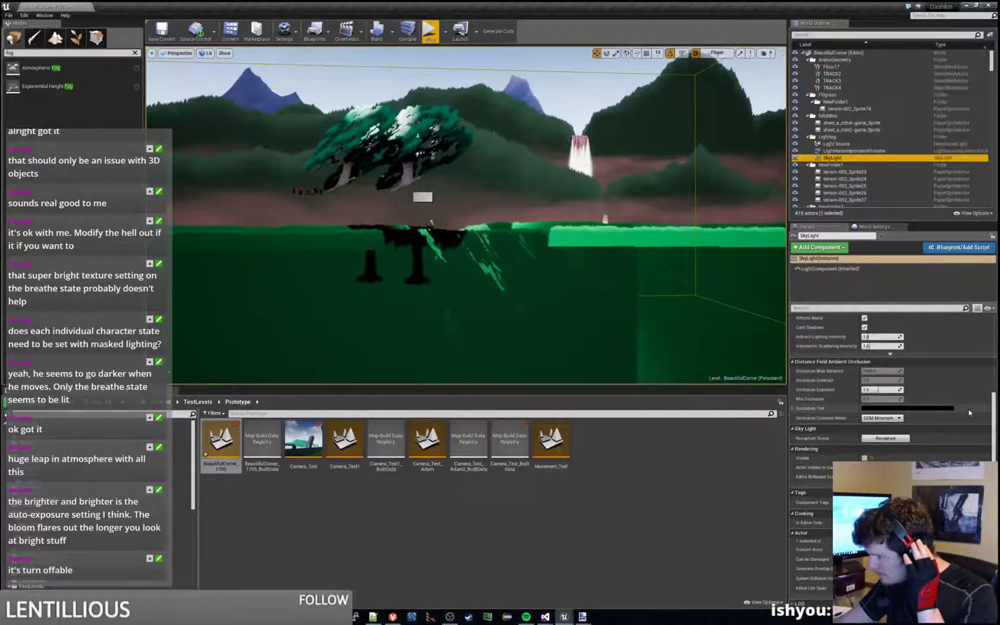
click(864, 458)
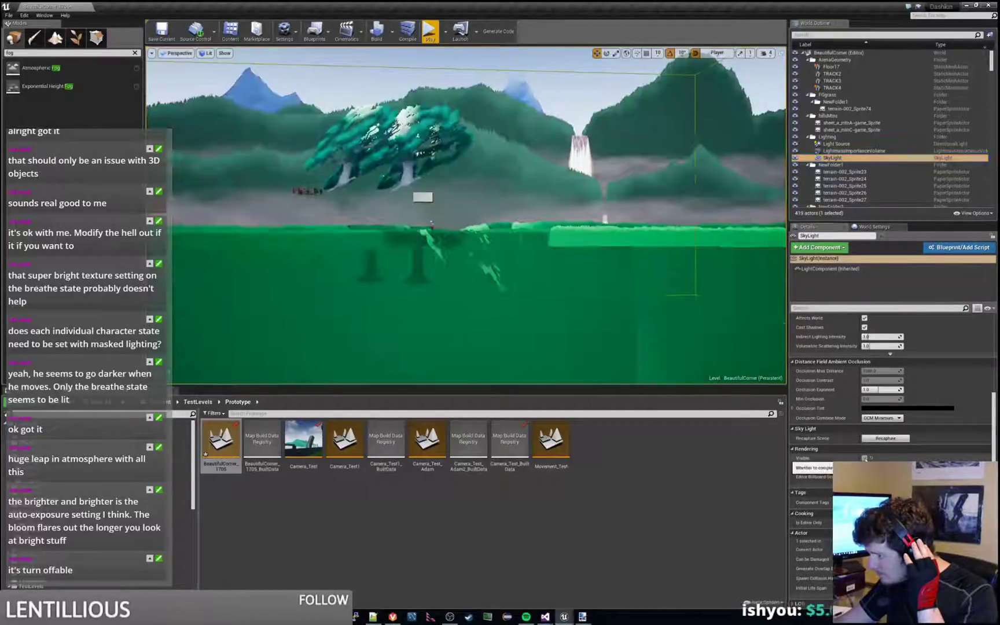
click(864, 457)
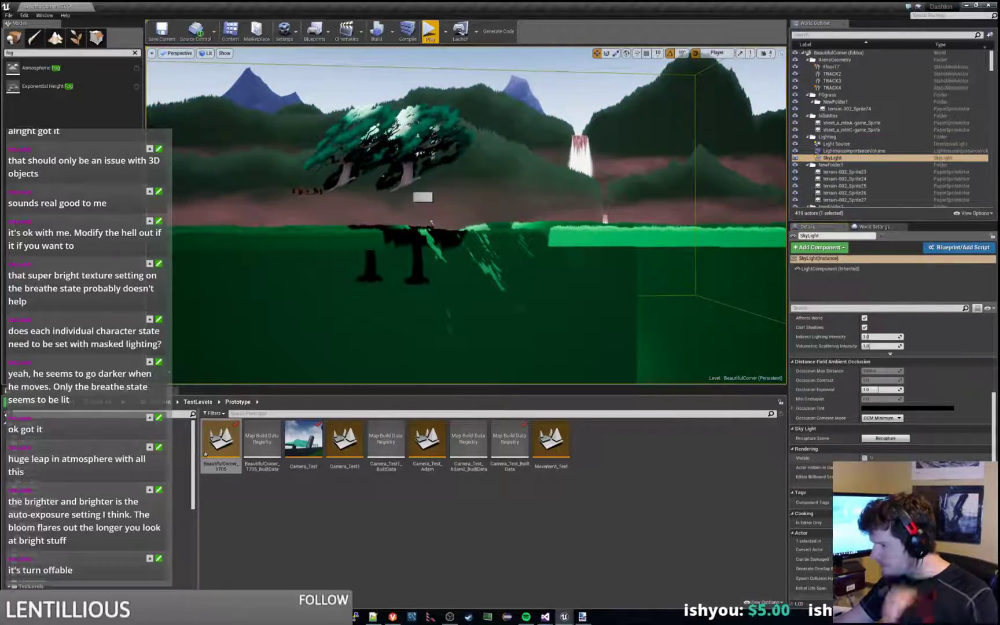
Toggle Light Shaft Occlusion on the directional Light Source to compare its effect on the scene.
click(836, 144)
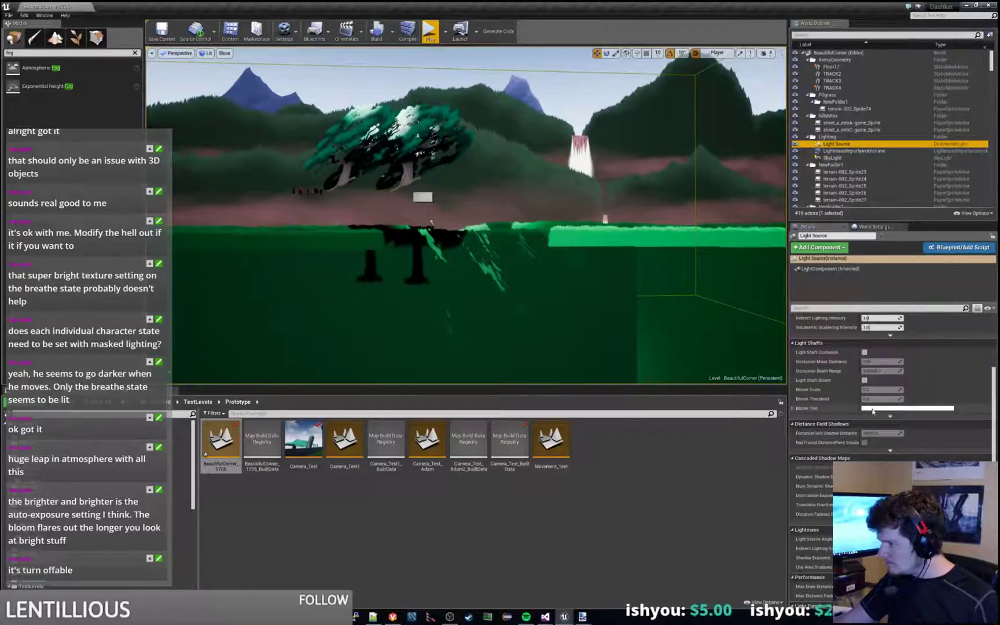
click(865, 353)
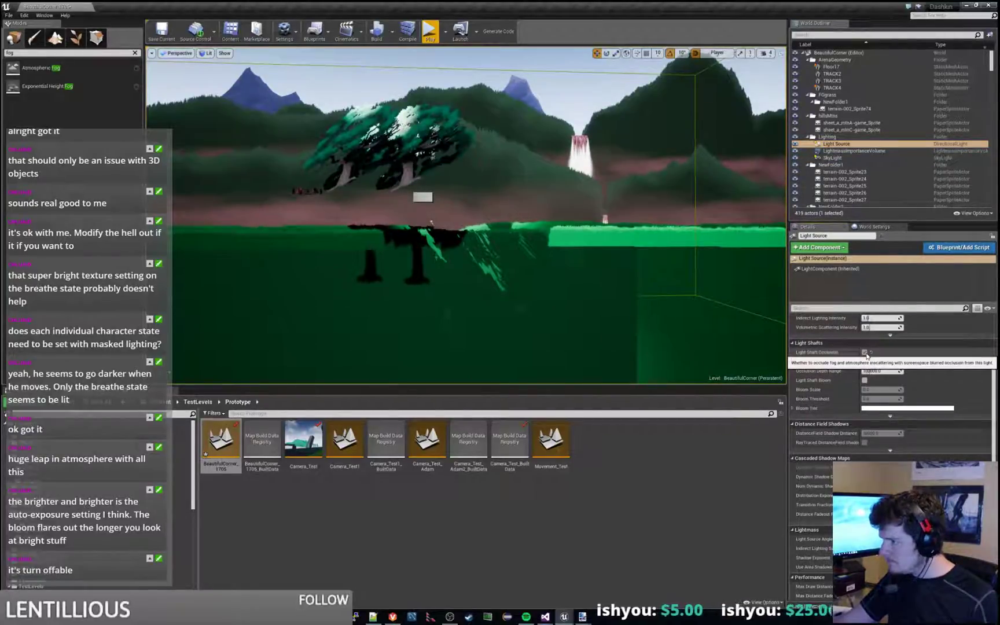
click(864, 352)
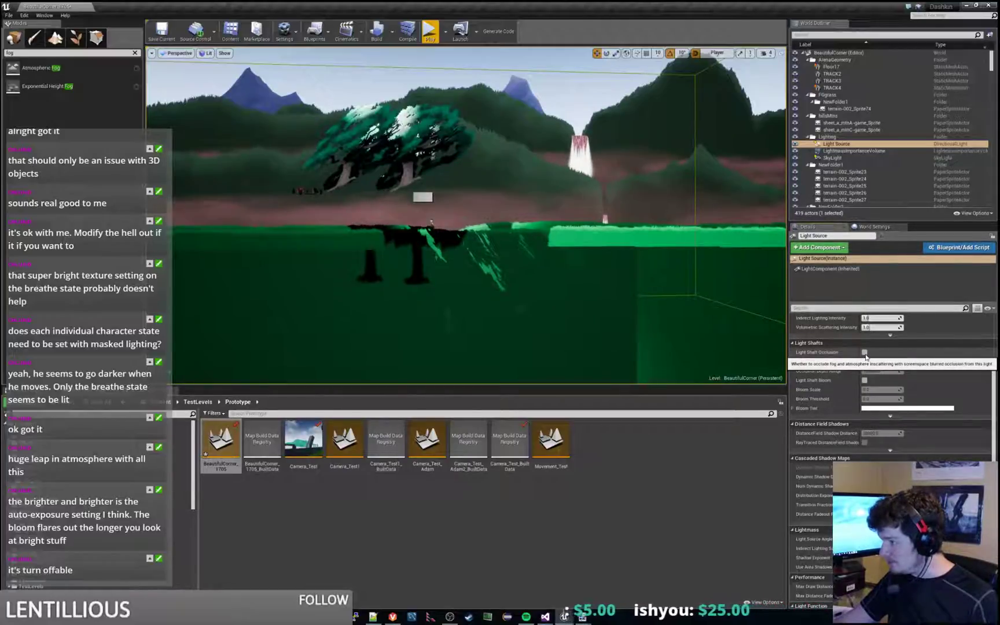
scroll(897, 373, up, 5)
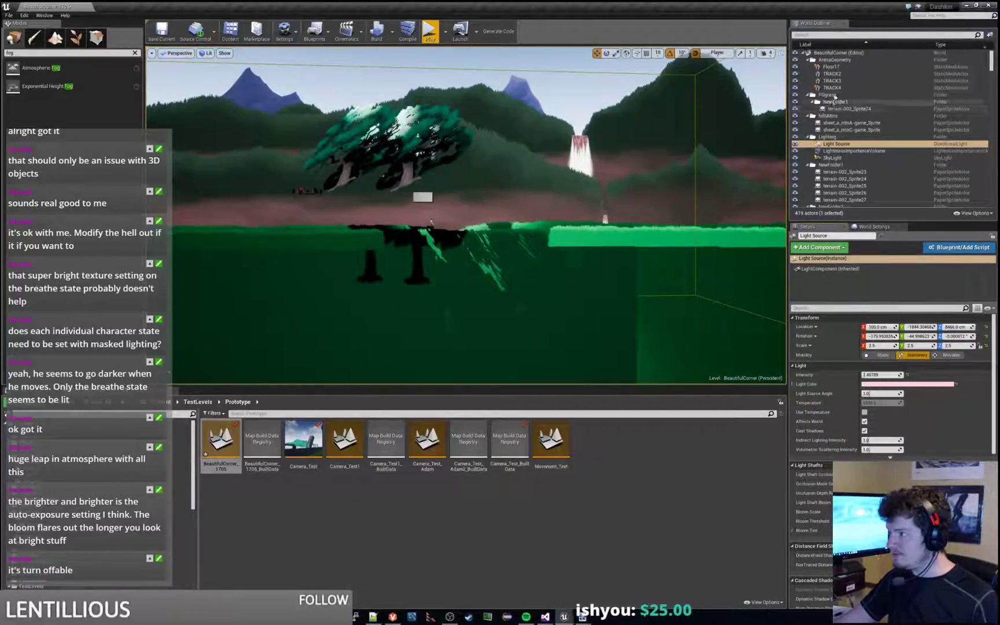
click(839, 146)
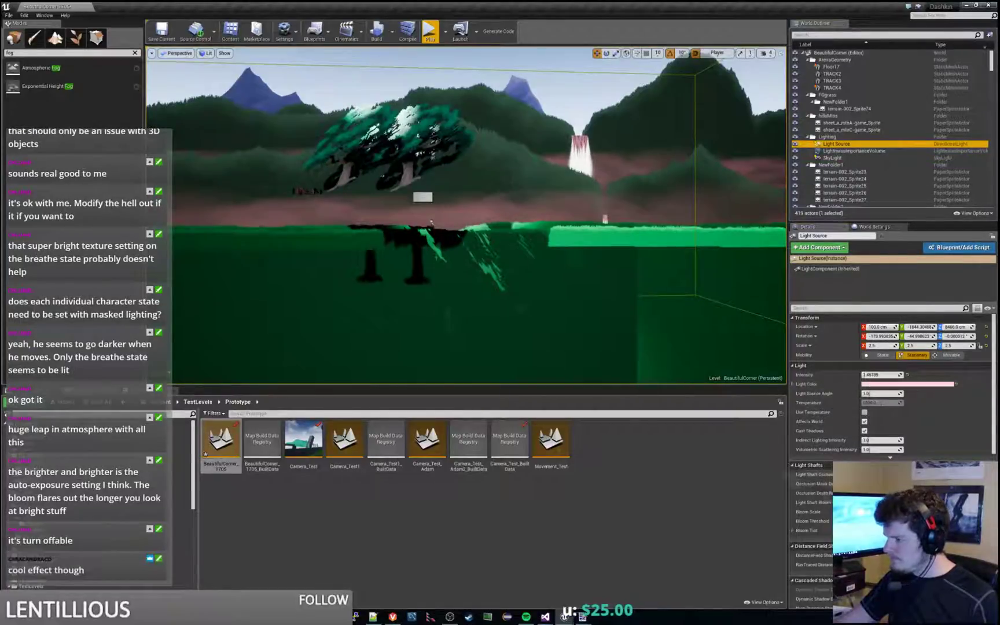
click(864, 474)
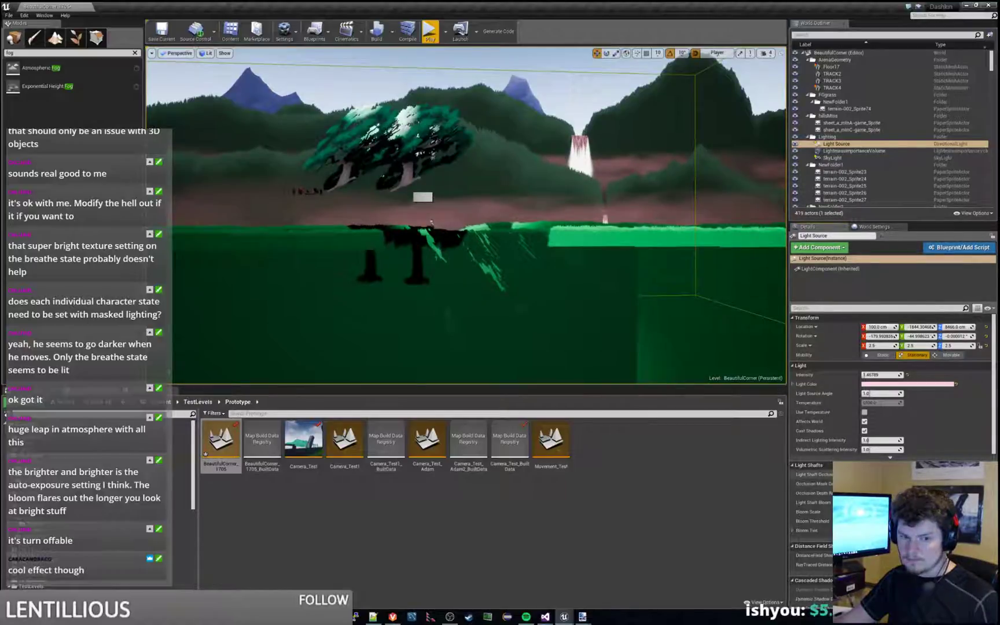
Look through the Light Source's shadow, Lightmass and rendering settings and toggle its Visible option off and on to compare the lighting.
scroll(891, 393, down, 2)
scroll(891, 399, down, 7)
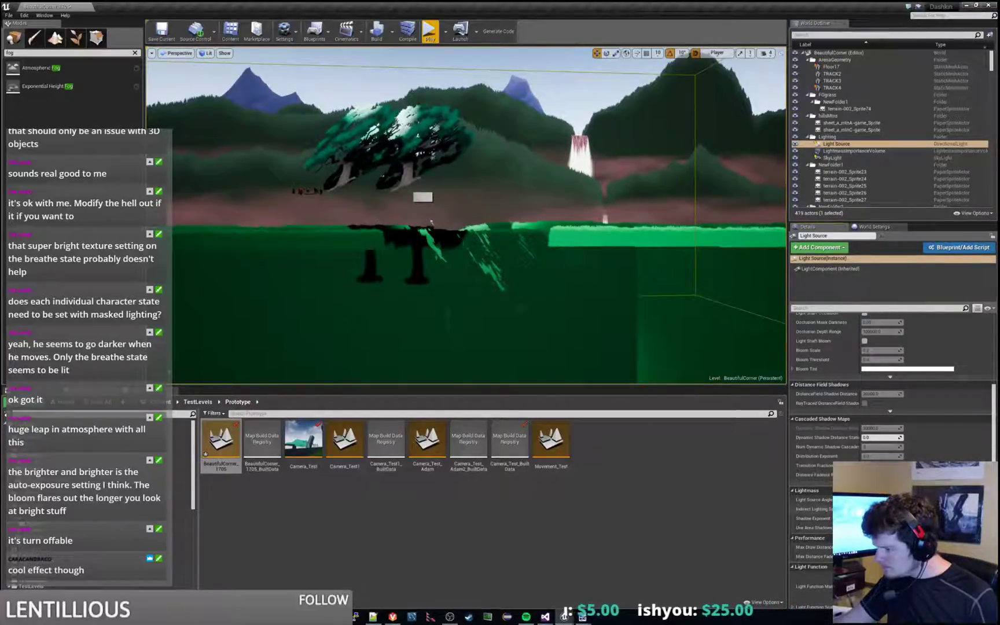
scroll(891, 405, down, 3)
scroll(891, 405, down, 5)
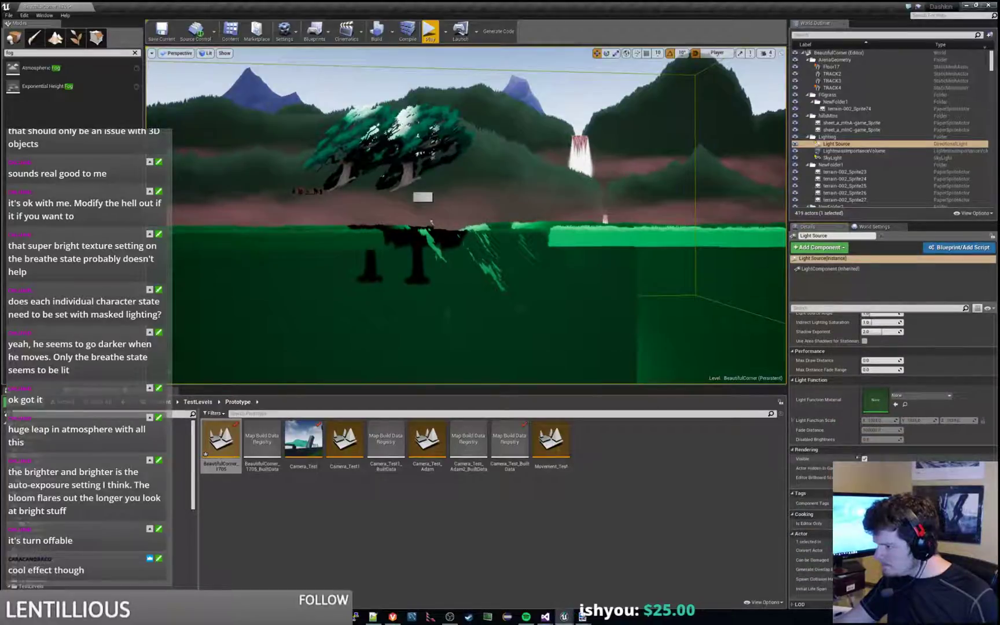
click(864, 458)
click(863, 458)
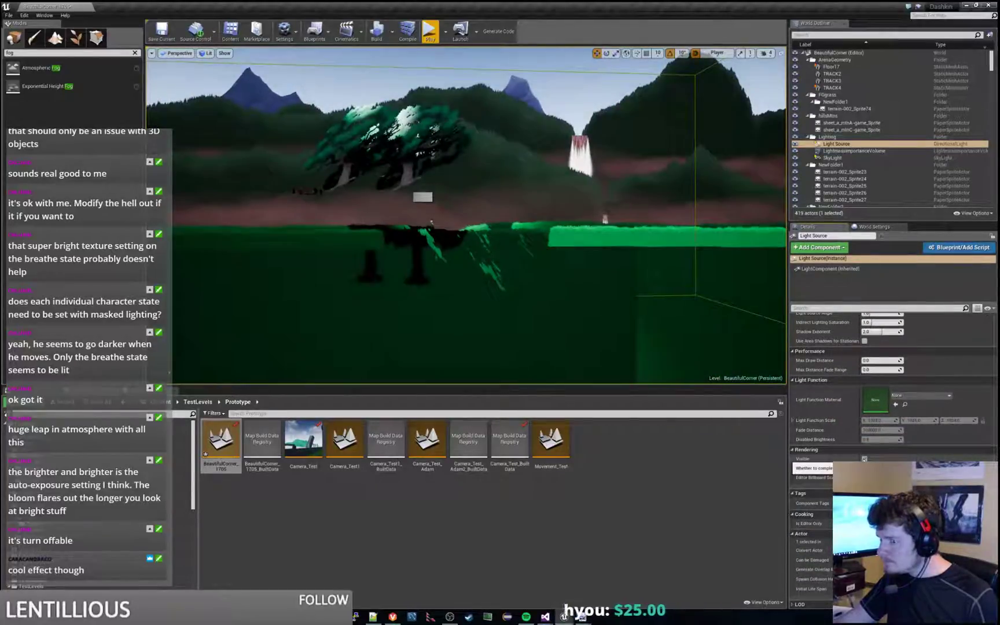
click(864, 458)
click(863, 459)
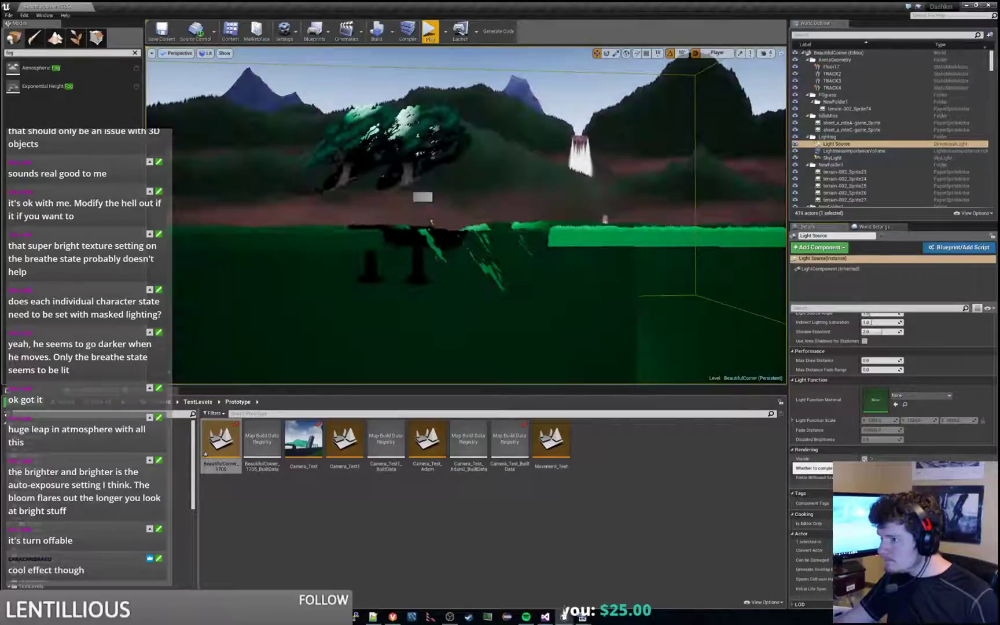
click(393, 32)
click(423, 56)
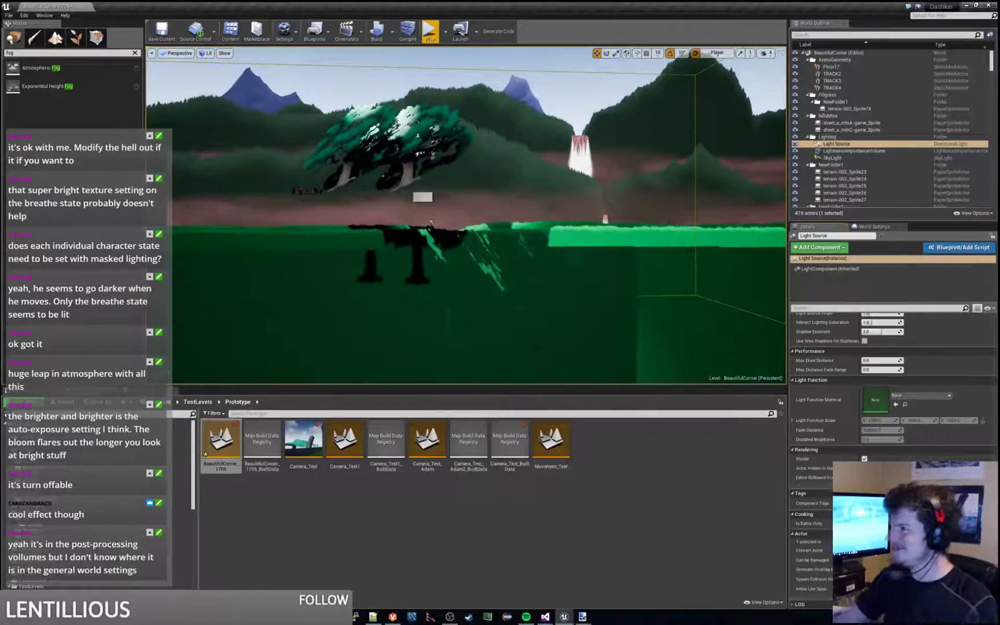
Sort the level's actors by type and look through the whole list for a post-processing volume.
click(948, 45)
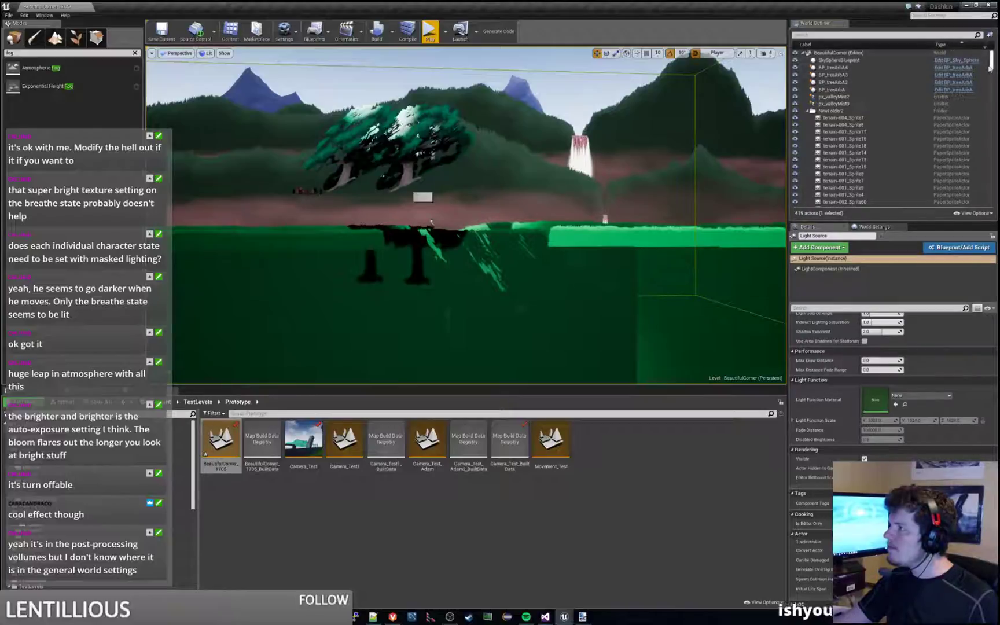
drag(990, 68, 994, 203)
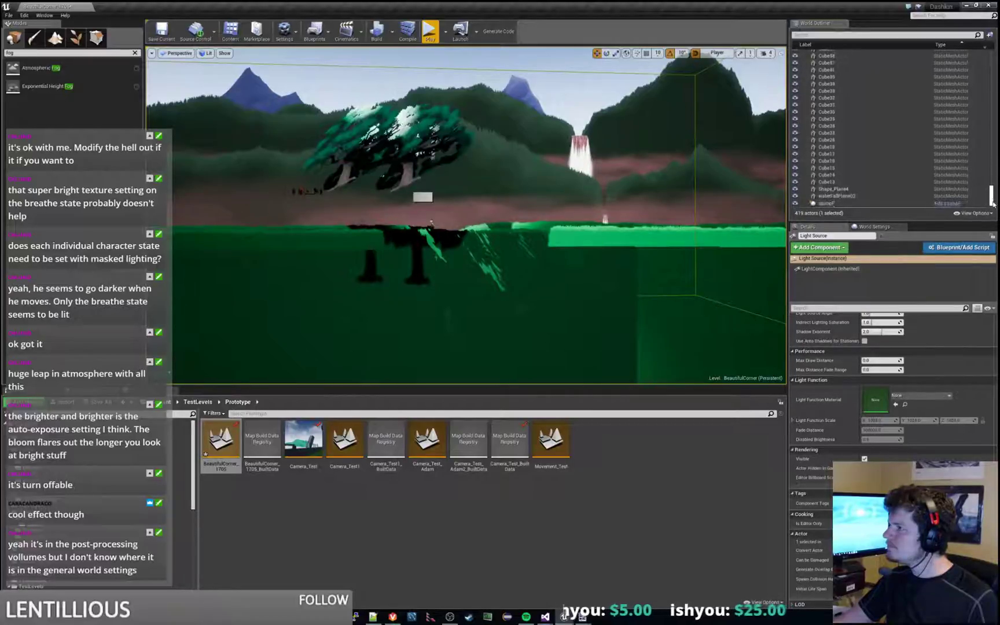
drag(994, 144, 994, 58)
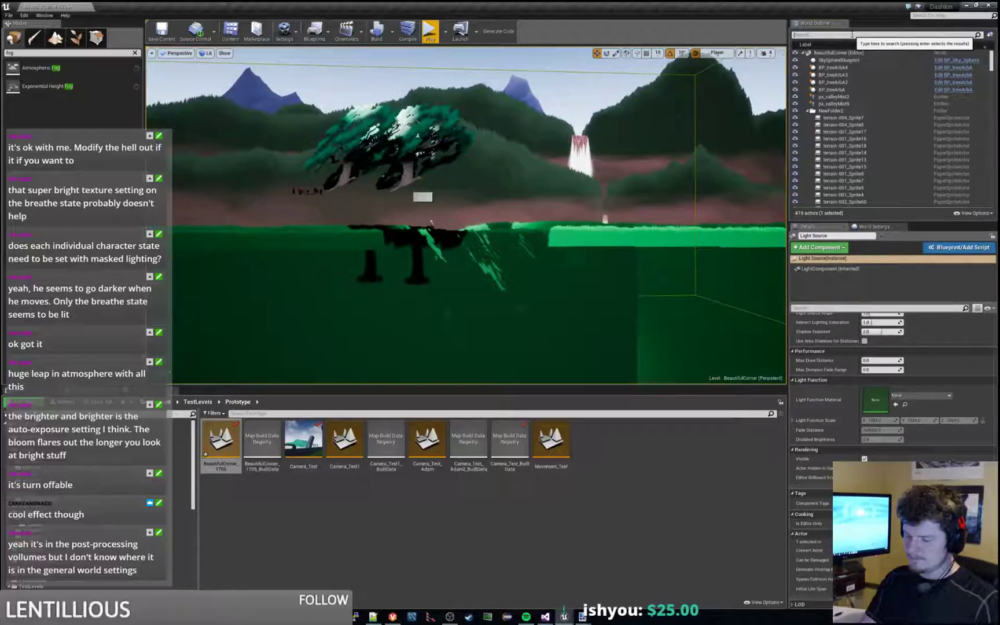
Filter the level's actors by "vol", select LightmassImportanceVolume to view its details, and clear the filter.
text(vol)
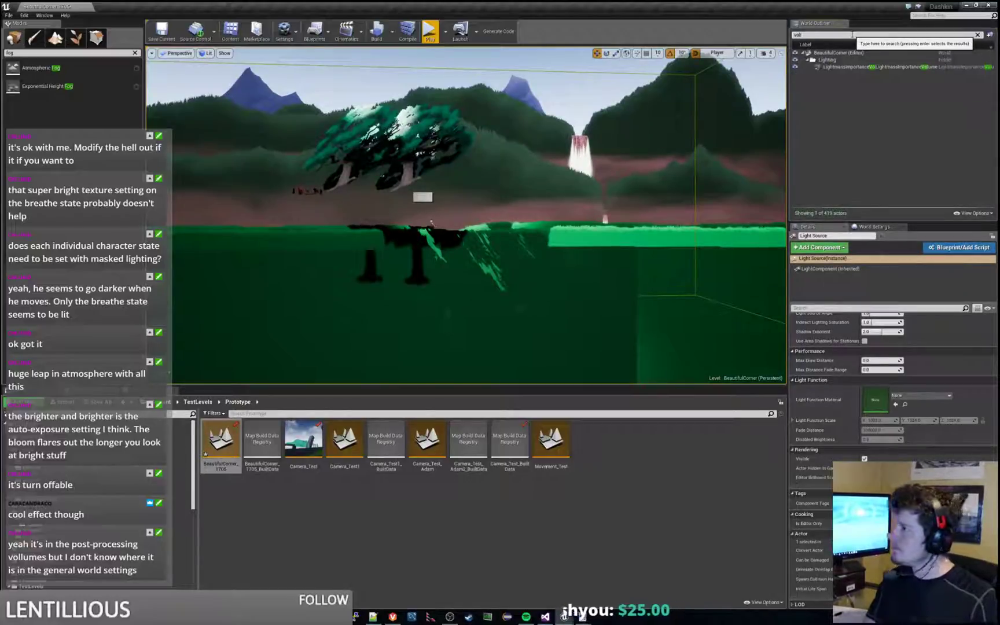
key(Return)
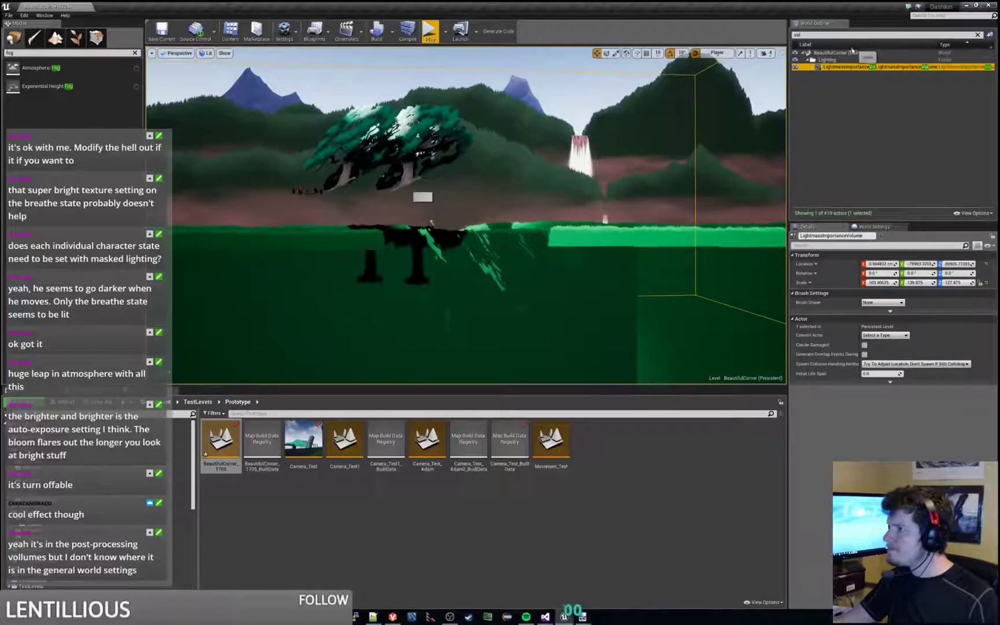
click(817, 35)
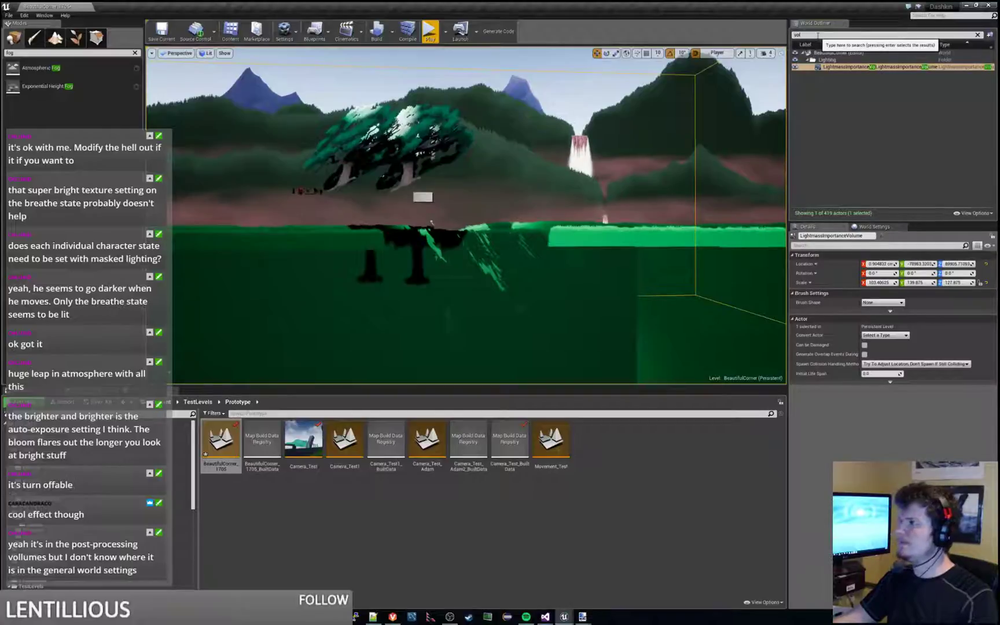
key(BackSpace)
key(BackSpace)
key(BackSpace)
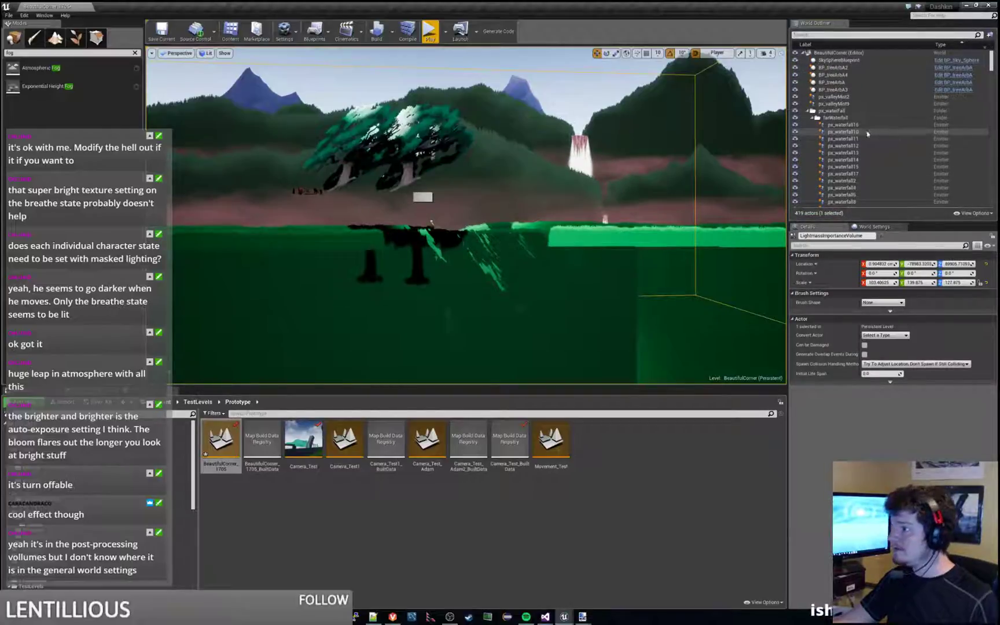
Collapse the waterfall, NewFolder1 and terrain folders in the actor list and browse down to the Lighting folder.
click(812, 118)
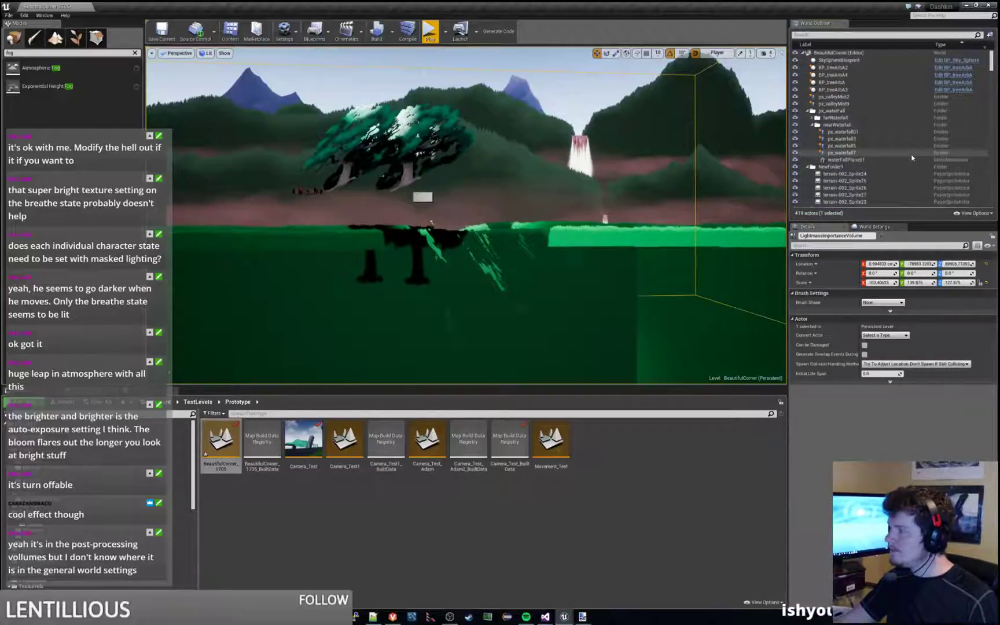
click(813, 124)
click(807, 111)
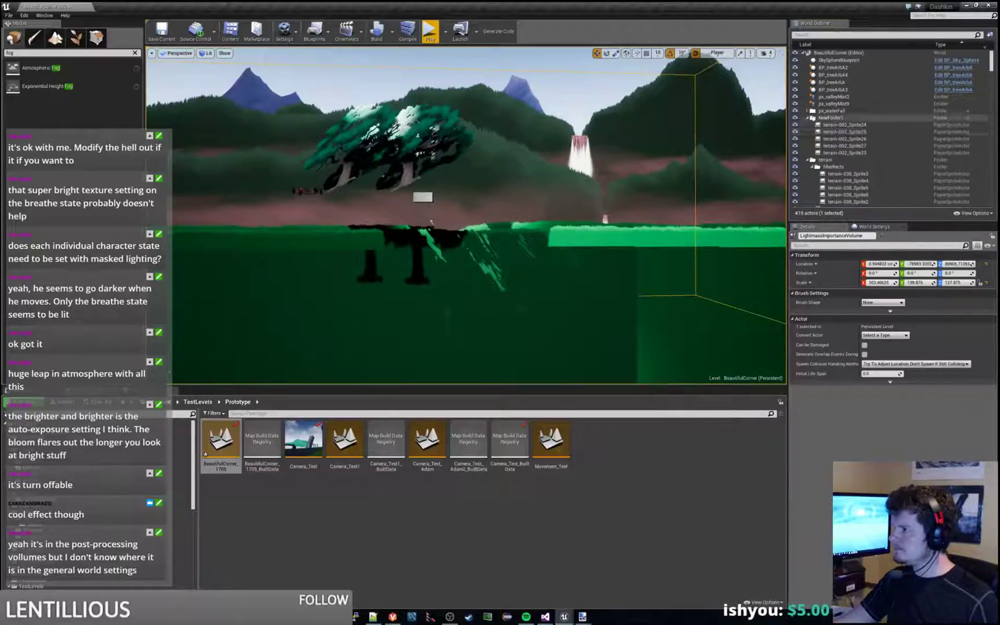
click(812, 117)
click(808, 124)
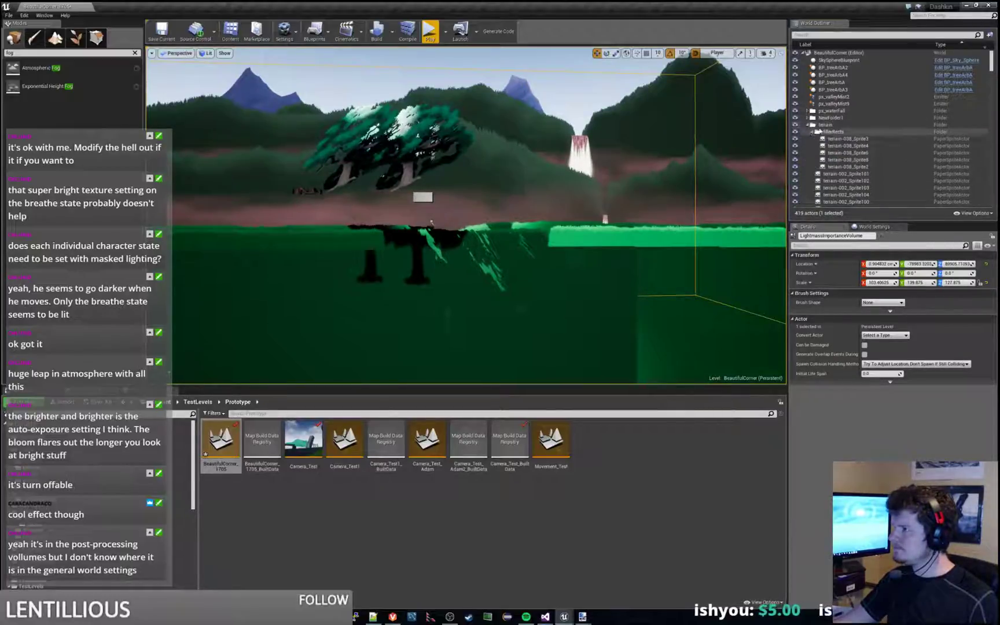
click(808, 131)
scroll(837, 136, down, 2)
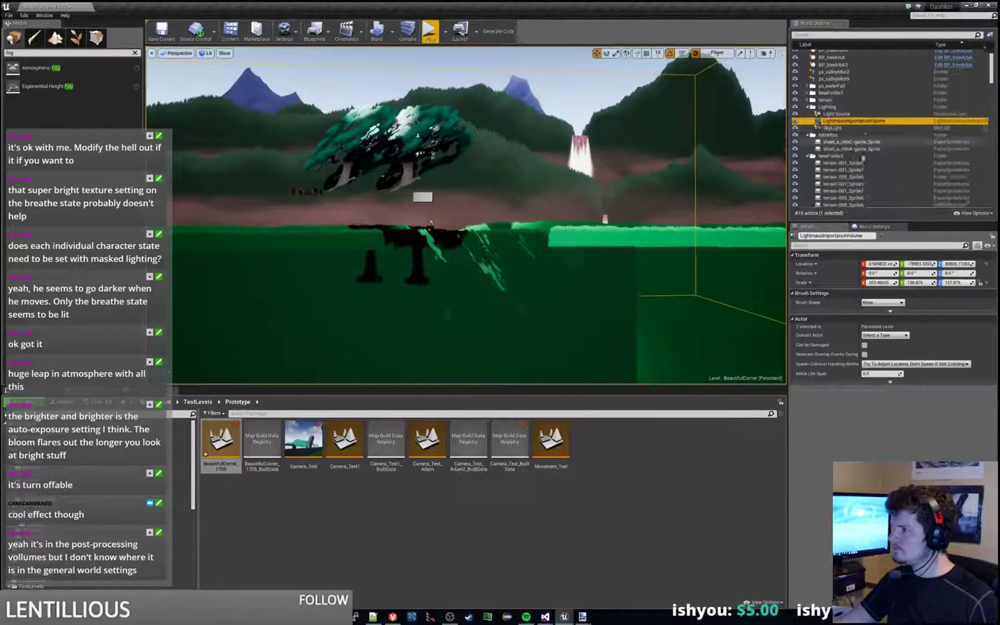
Collapse the Lighting, hillsMtns and NewFolder2 folders in the level's actor list.
click(808, 107)
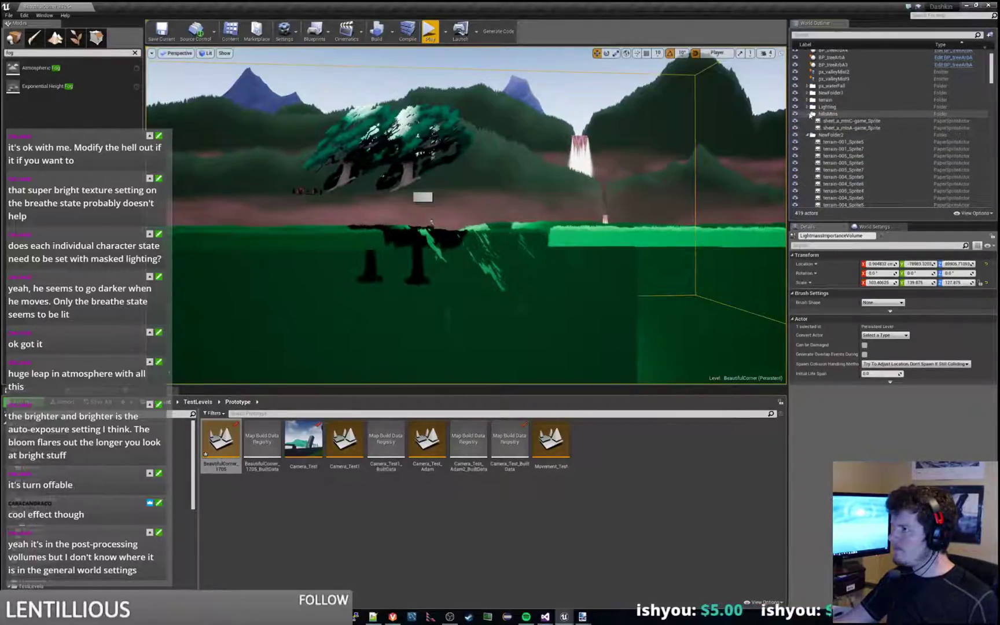
click(816, 114)
click(808, 114)
click(819, 121)
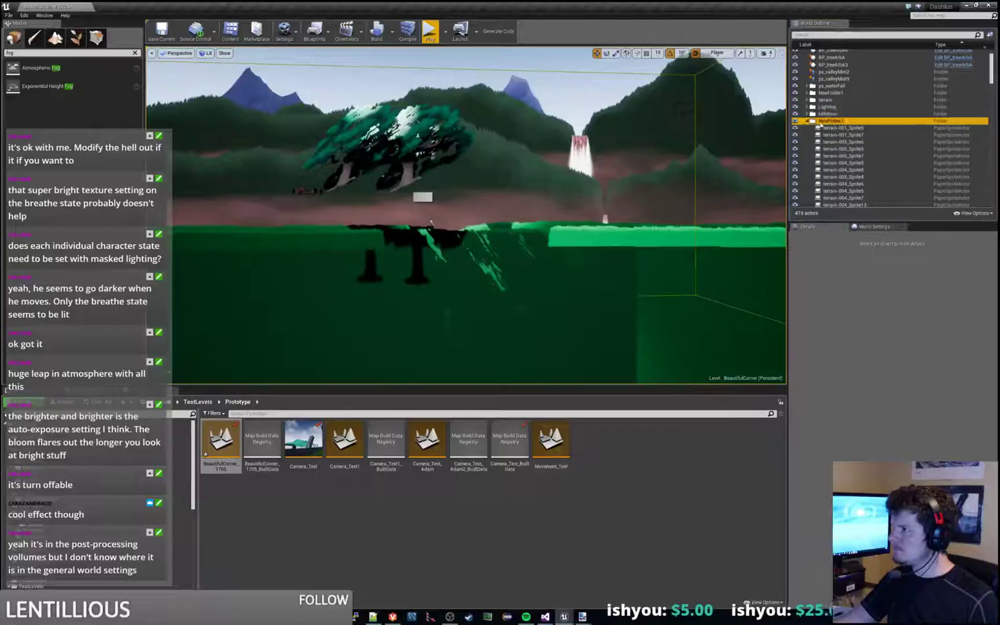
click(808, 121)
Look through the track actors in the ArenaGeometry folder by selecting them one after another.
click(808, 128)
click(832, 141)
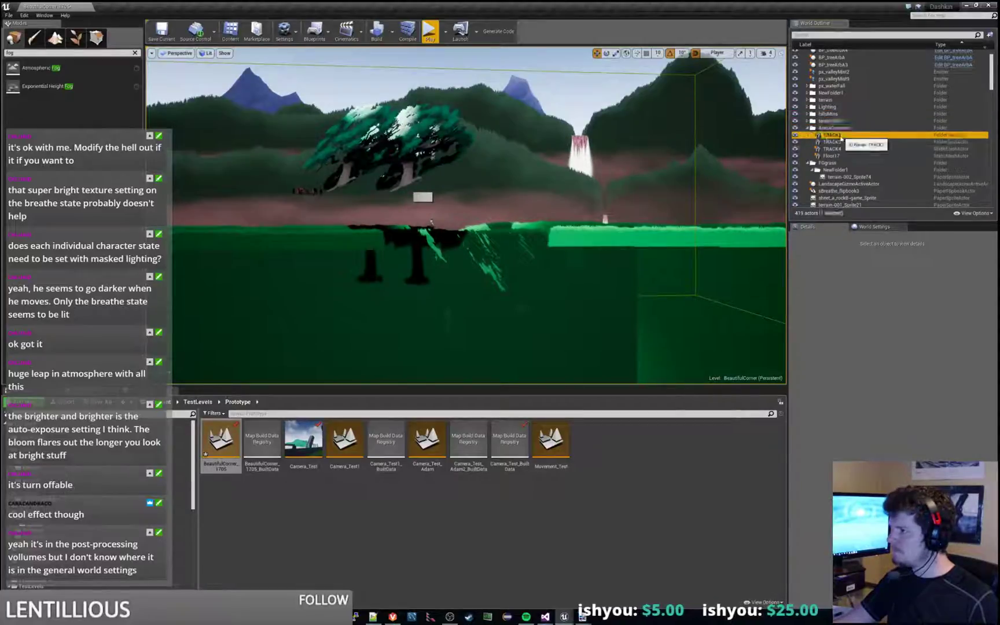
click(834, 149)
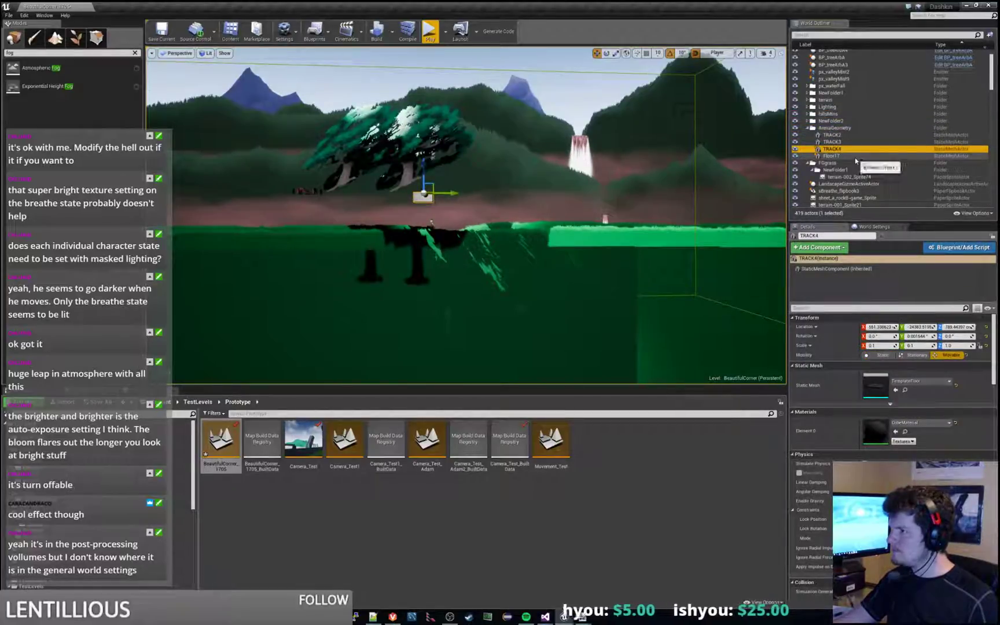
click(846, 164)
click(846, 170)
Select the five terrain-002 sprites in NewFolder1 and replace their translucent unlit material with one found by searching "masked".
right_drag(616, 155, 746, 138)
right_drag(573, 169, 562, 168)
click(445, 209)
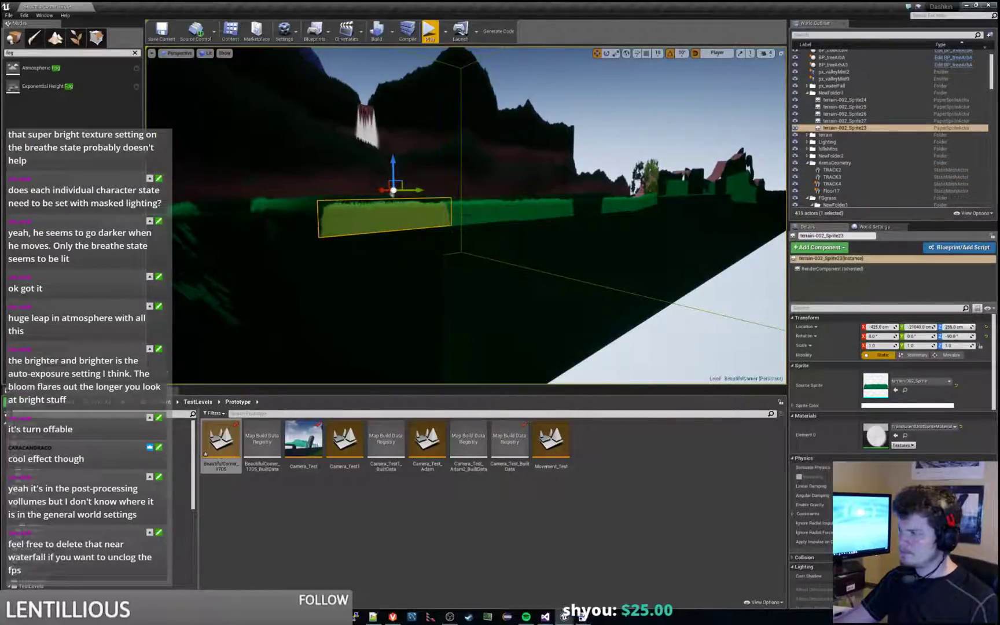
ctrl+click(495, 211)
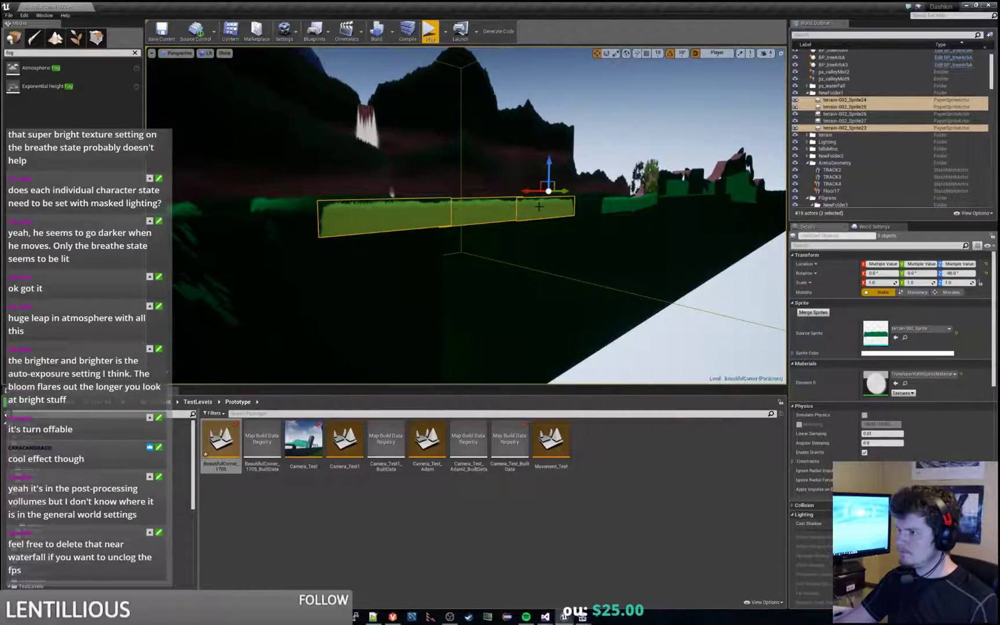
click(862, 100)
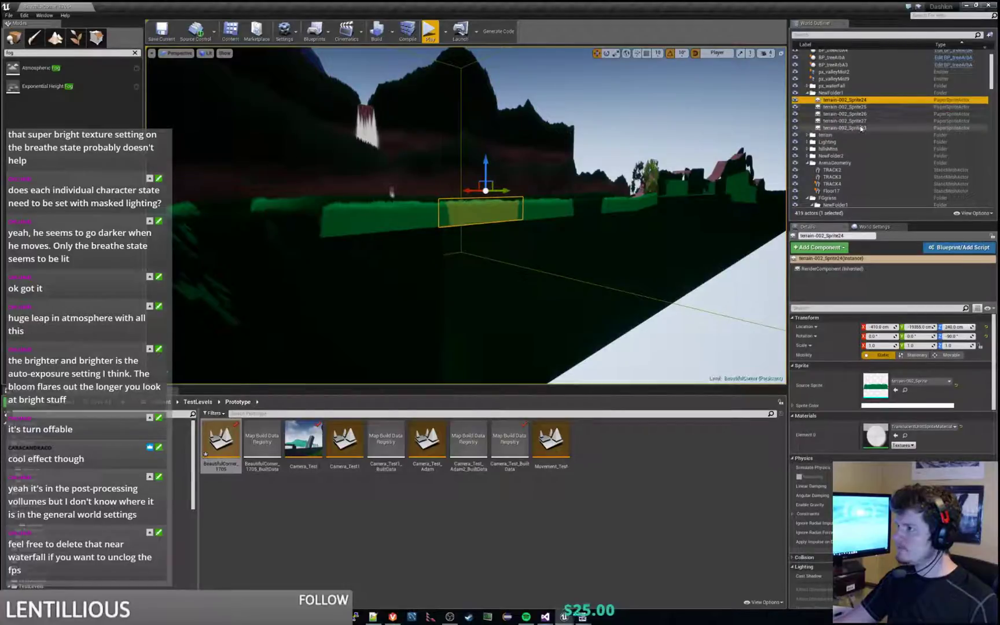
shift+click(848, 127)
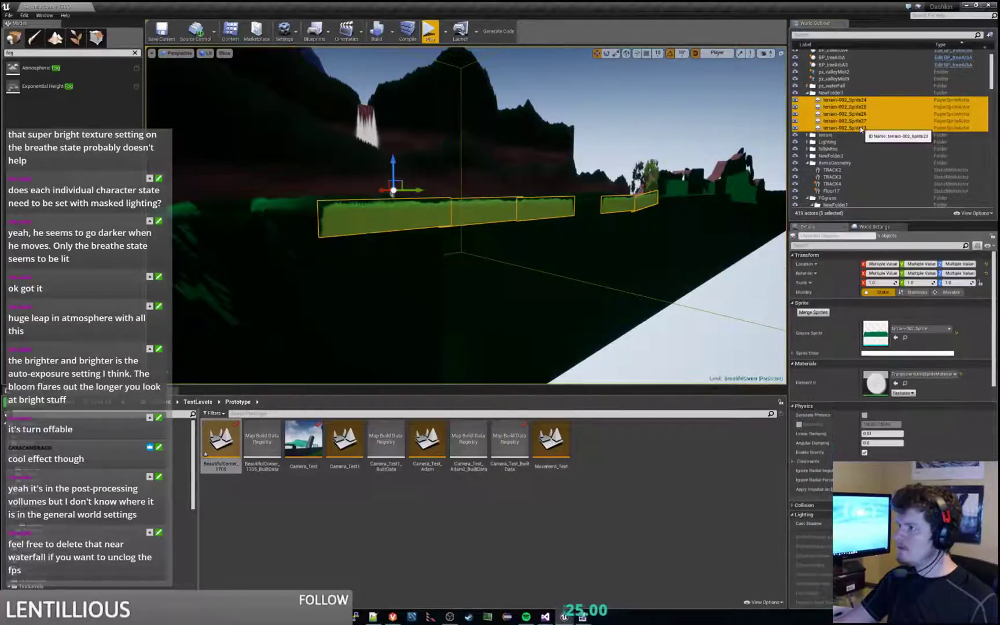
click(954, 374)
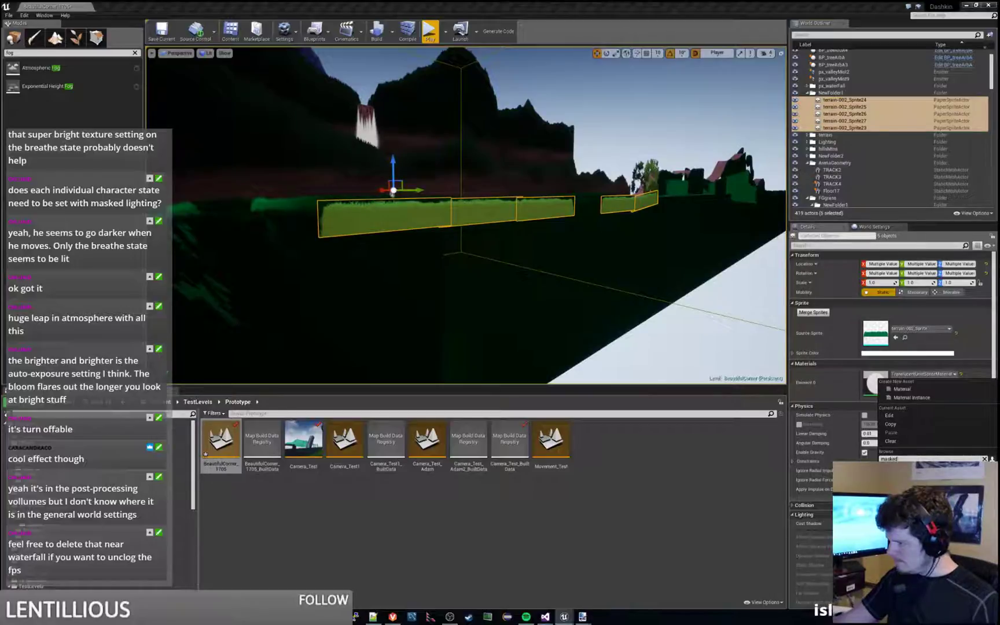
key(Escape)
click(693, 338)
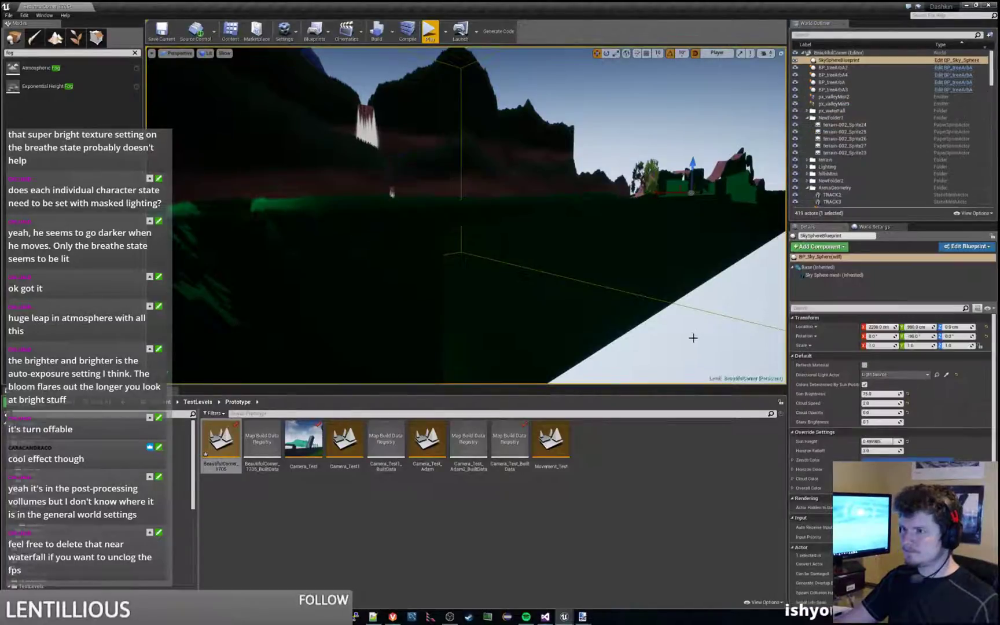
Inspect the materials of the ungrouped terrain sprites by selecting the range from terrain-038_Sprite to terrain-001_Sprite25, and terrain-001_Sprite36 alone.
right_drag(693, 338, 733, 332)
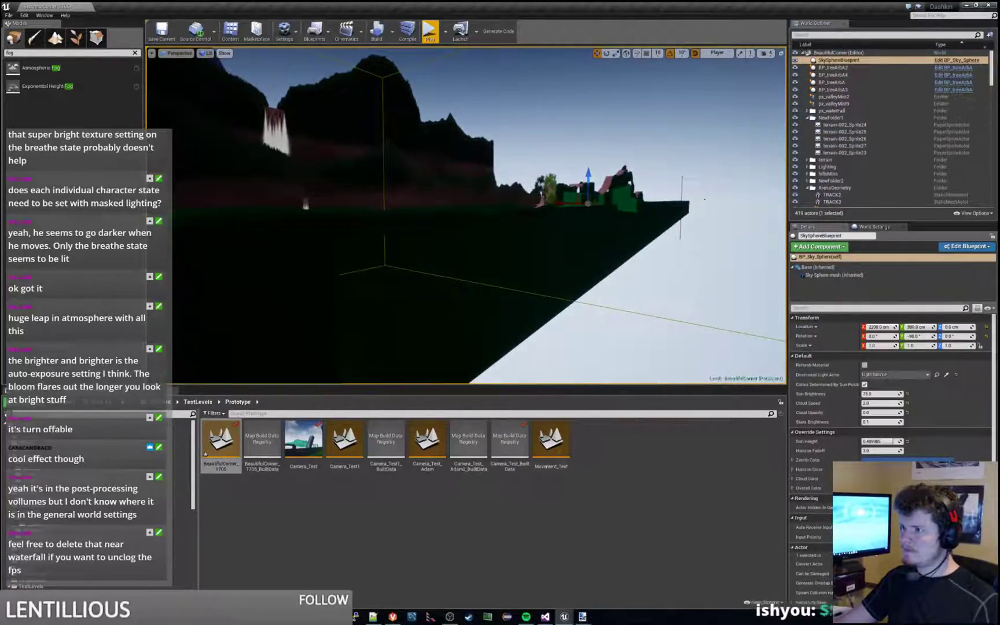
click(627, 202)
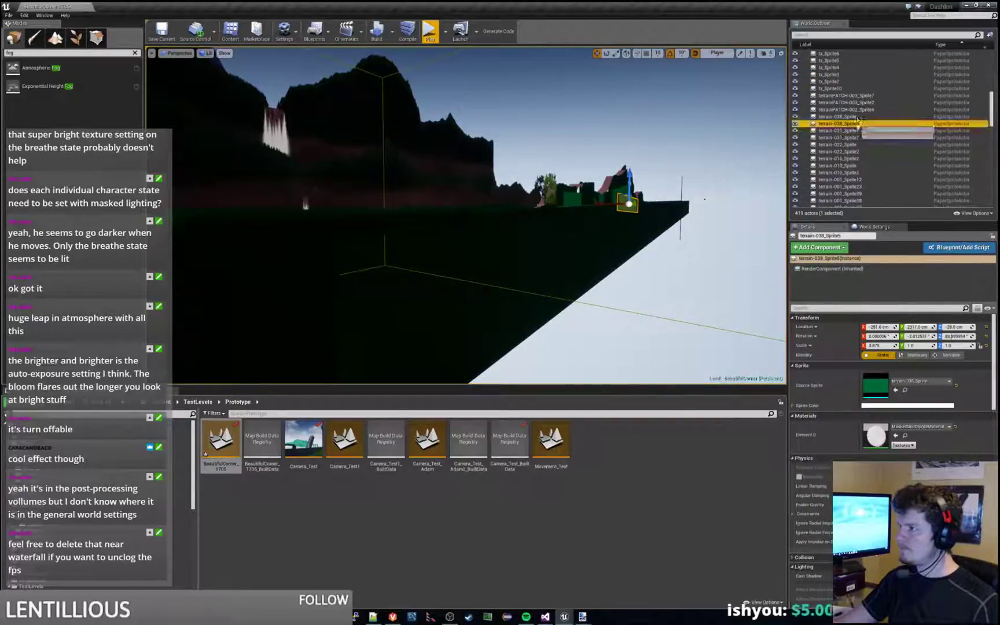
click(858, 118)
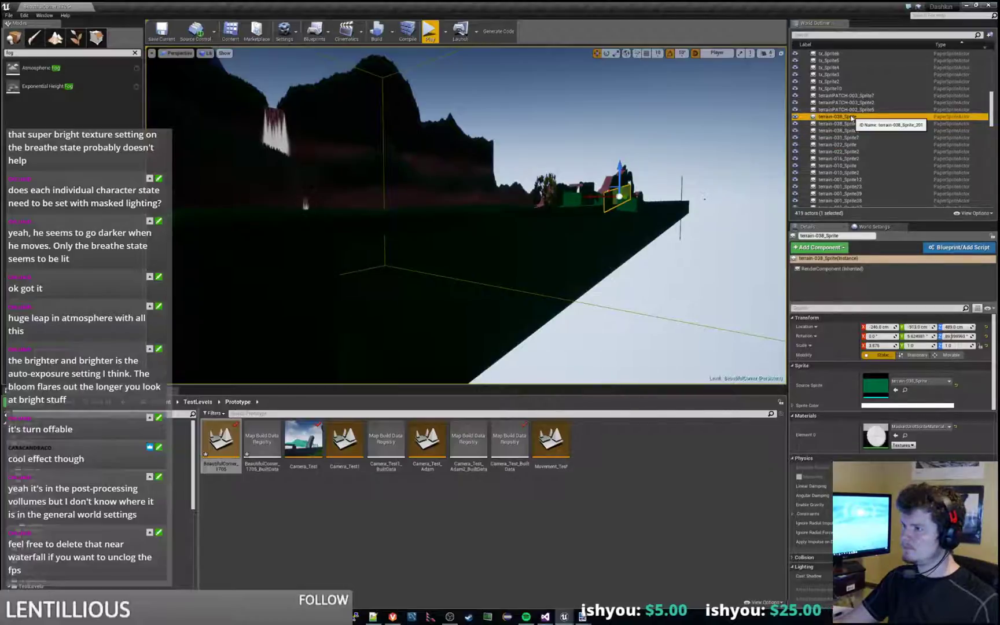
shift+click(862, 200)
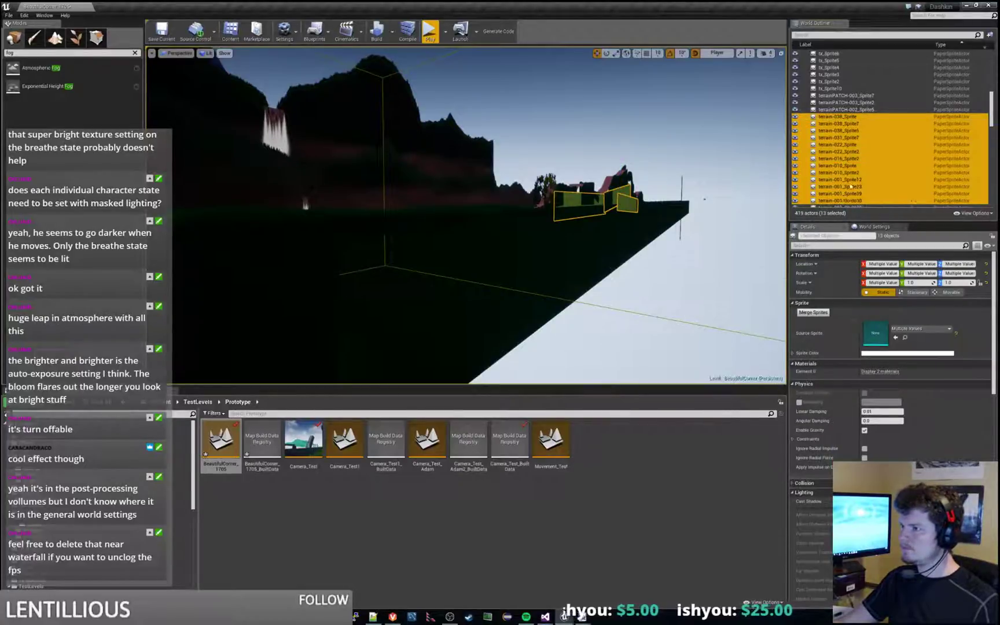
scroll(864, 157, down, 3)
shift+click(855, 186)
scroll(862, 173, down, 4)
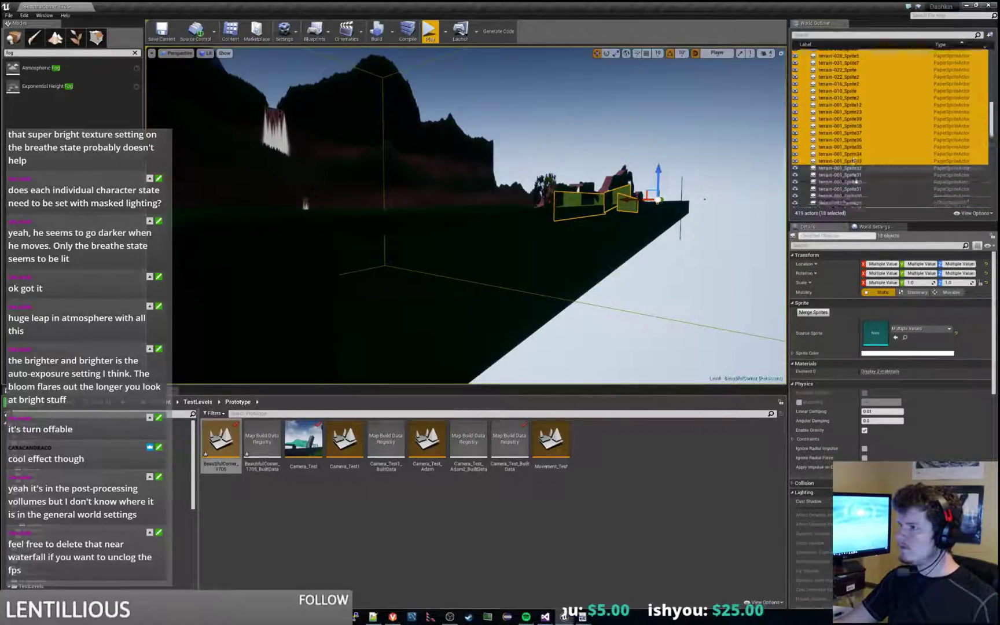
shift+click(874, 155)
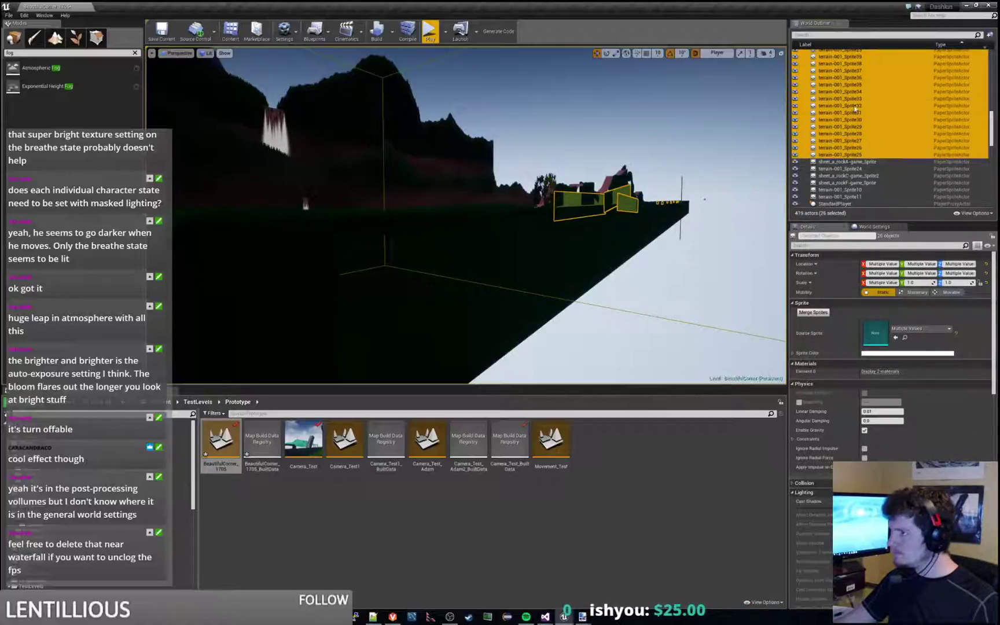
click(850, 78)
scroll(862, 102, up, 3)
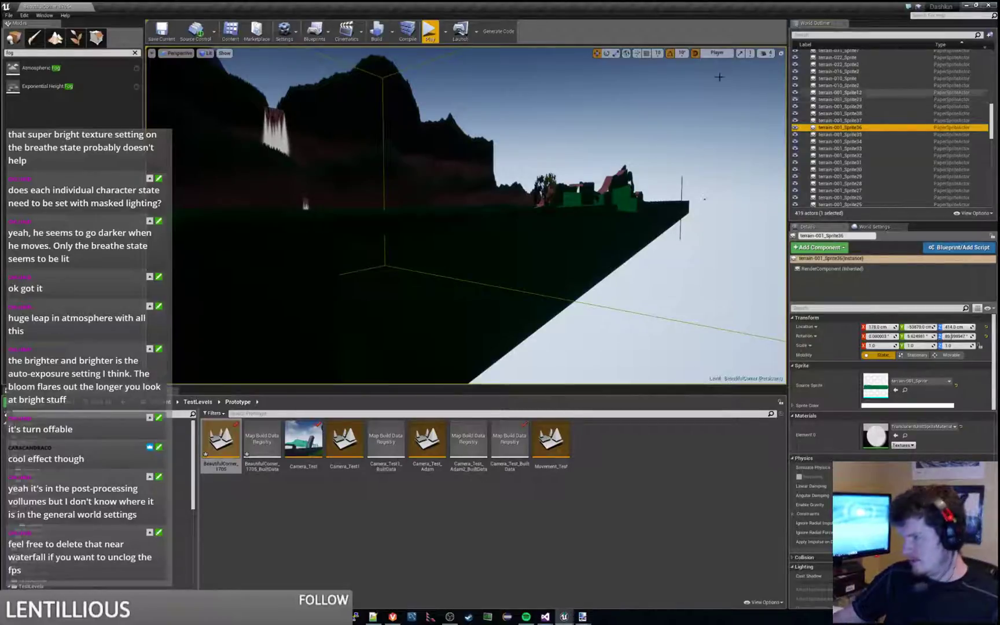
Select the large green terrain block below the waterfall to view its material, and deselect it.
right_drag(719, 76, 442, 118)
key(w)
click(578, 315)
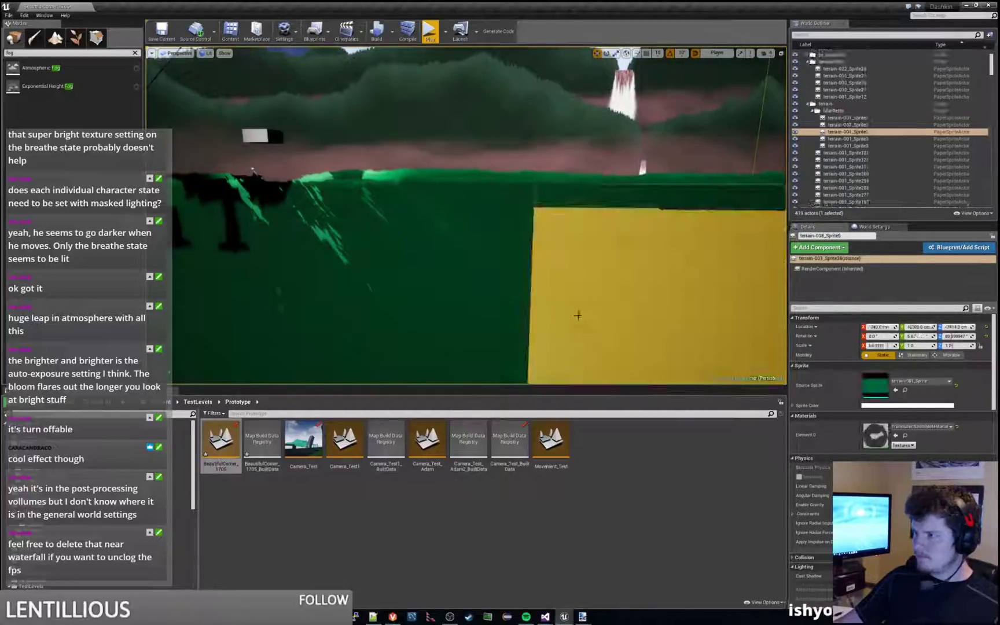
right_drag(591, 310, 608, 355)
click(666, 366)
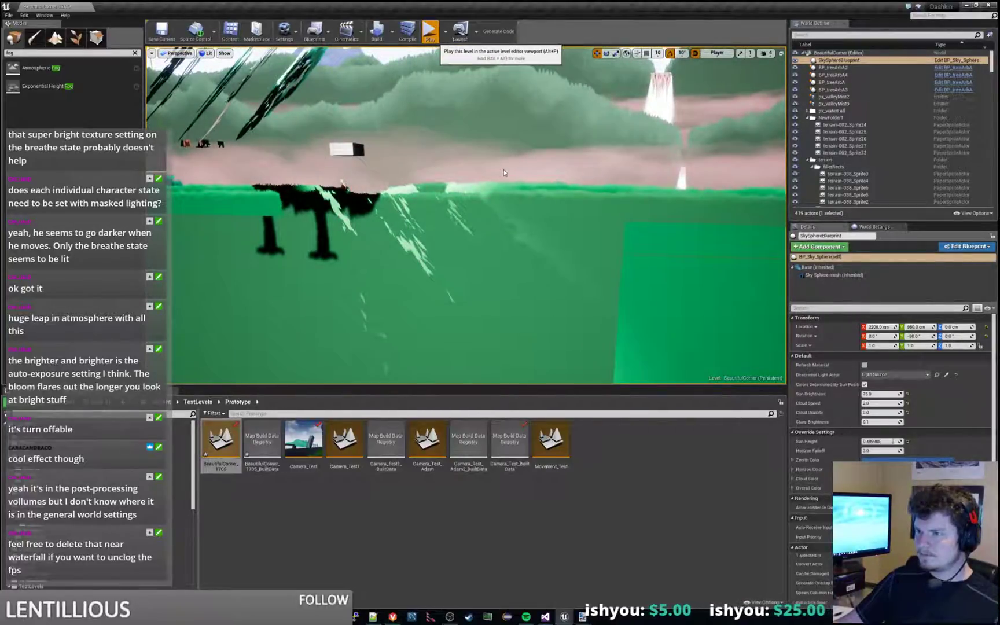
Play the level, filter the running level's actors by "light", and select Light Source in the Lighting folder.
click(430, 31)
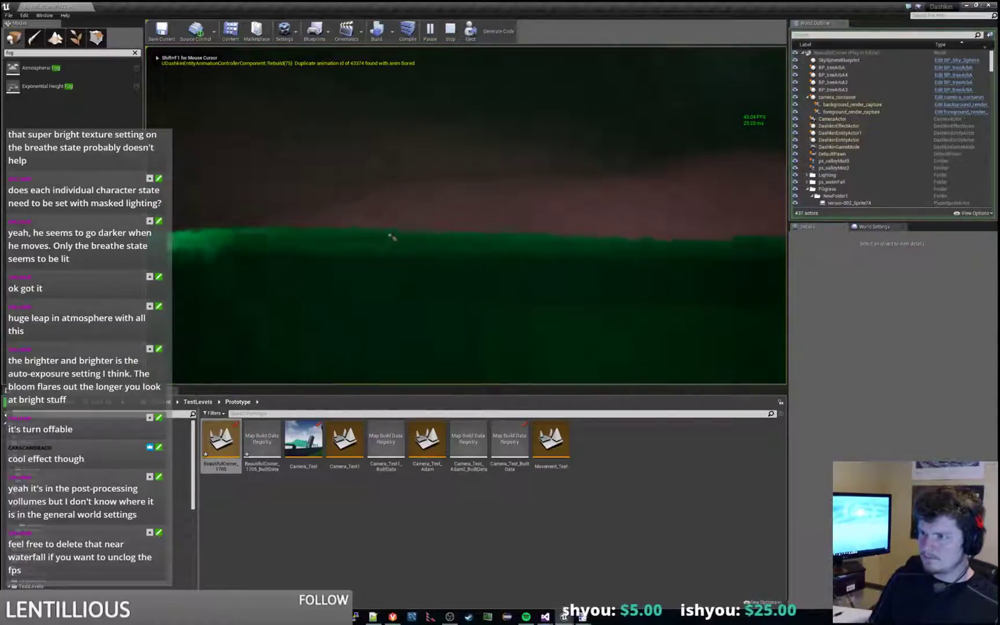
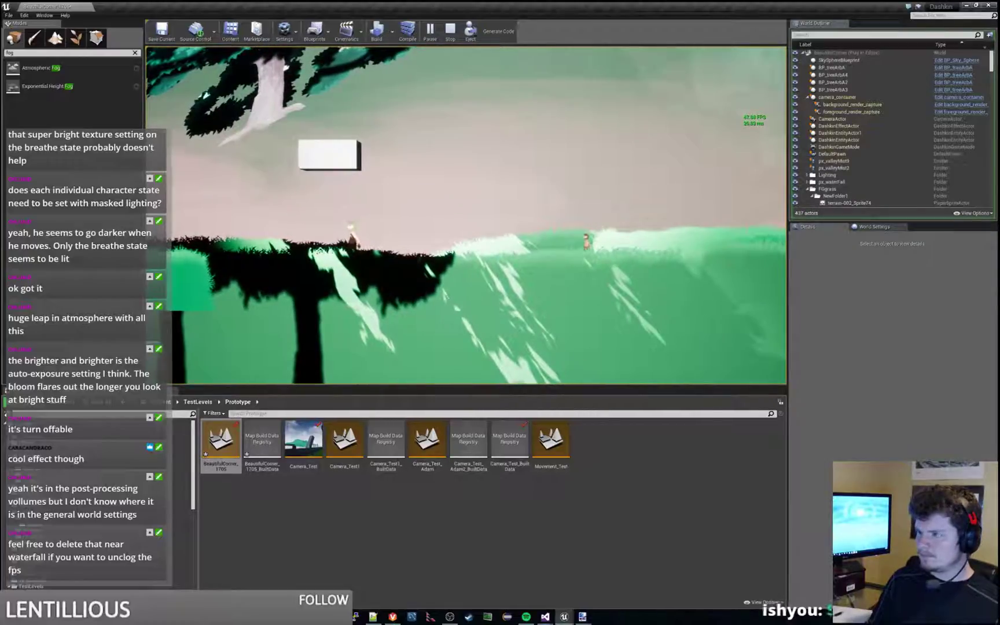
key(shift+F1)
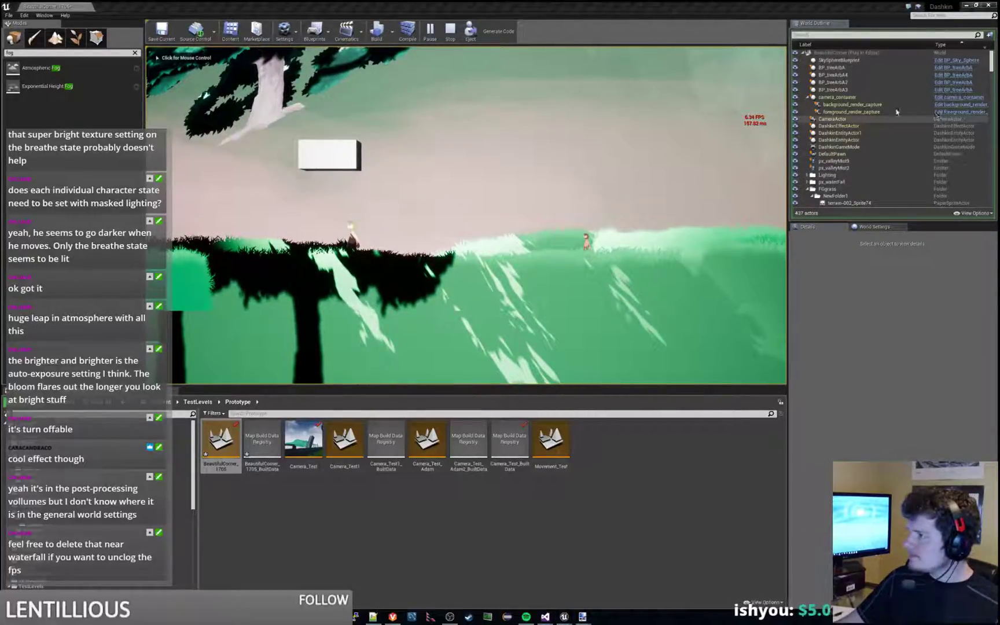
click(833, 34)
text(light)
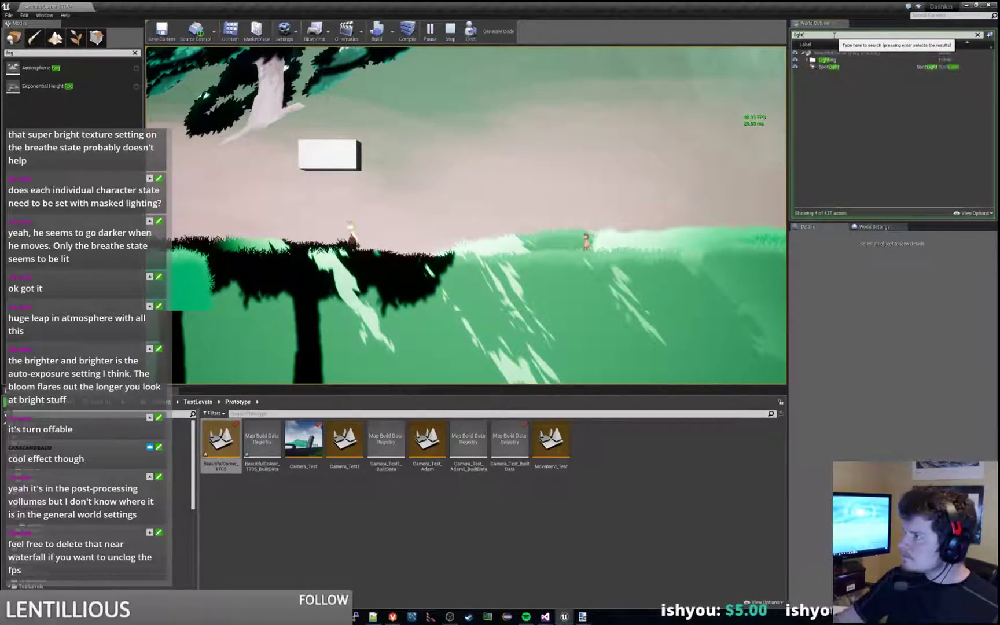
click(807, 60)
click(839, 67)
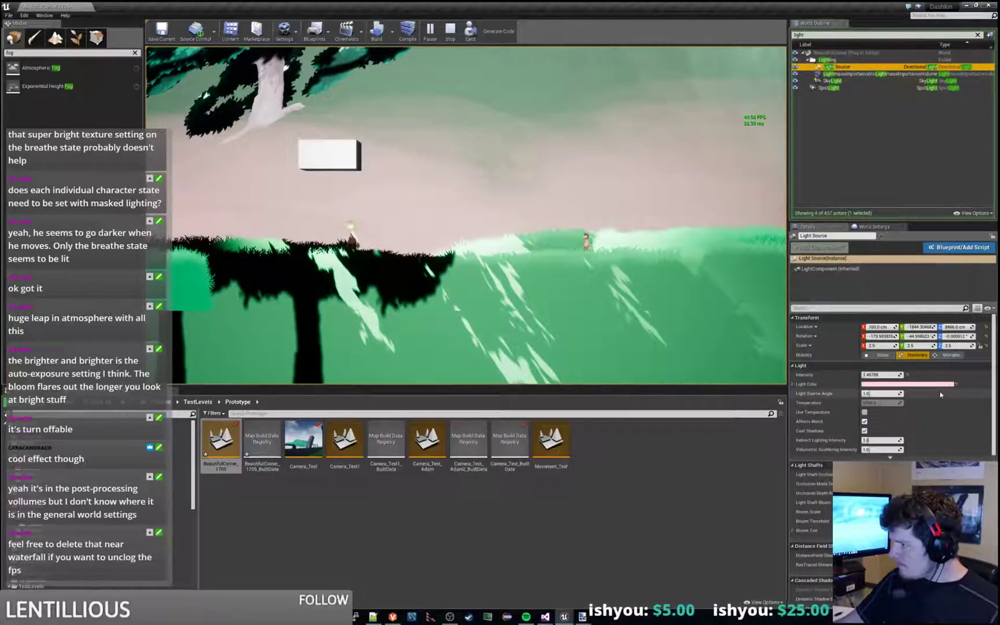
Try a Light Source intensity of 20 and reduce it again while the level plays.
click(879, 375)
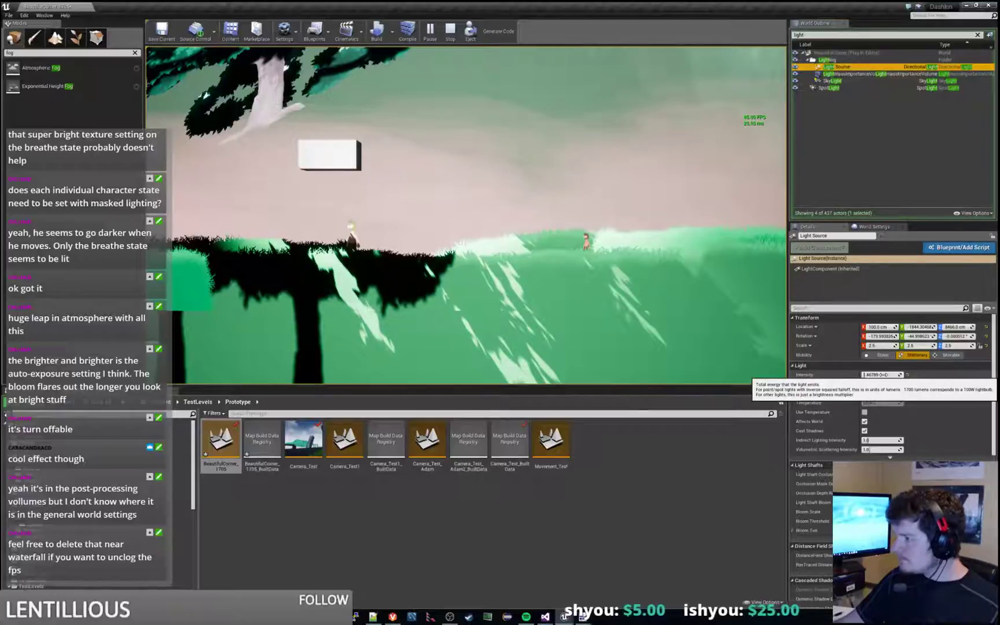
text(20)
key(Return)
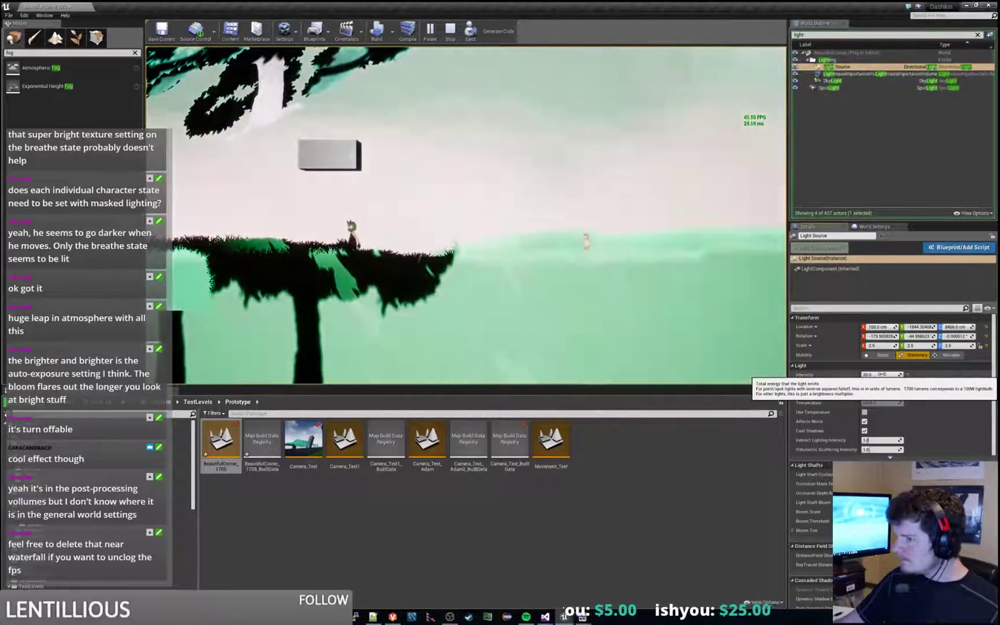
drag(882, 375, 890, 375)
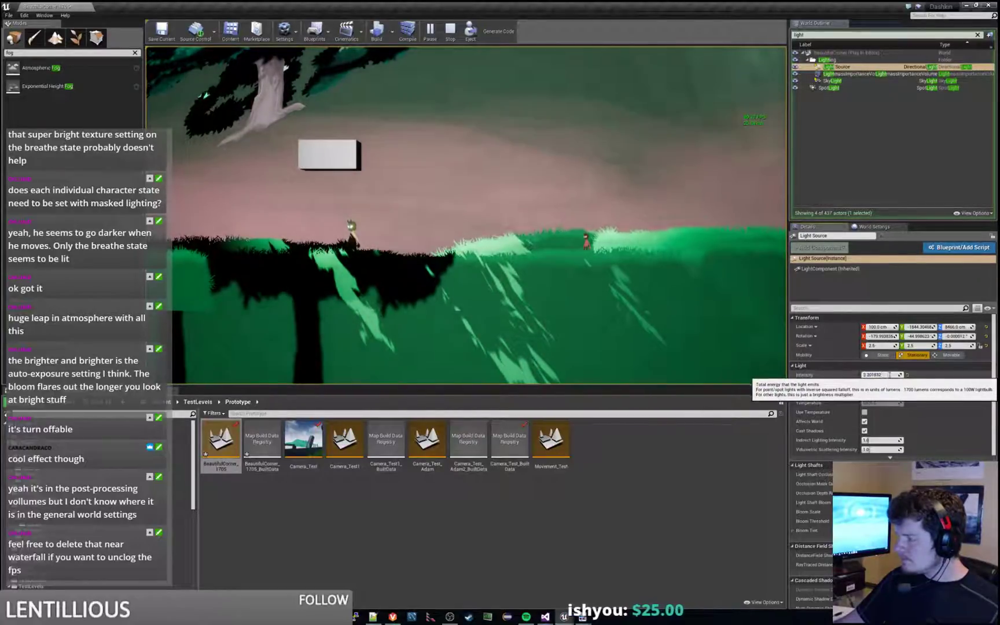
Lower the Light Source's intensity through 2 and 0.5 to 0.15 and move the character to compare the lighting.
click(890, 374)
text(2)
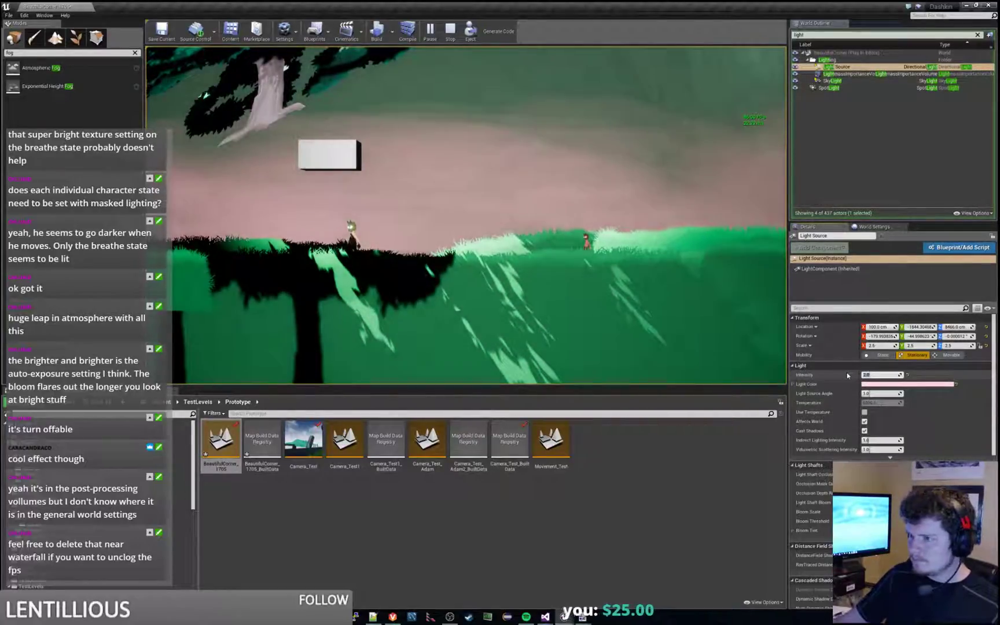
text(1.5)
key(Return)
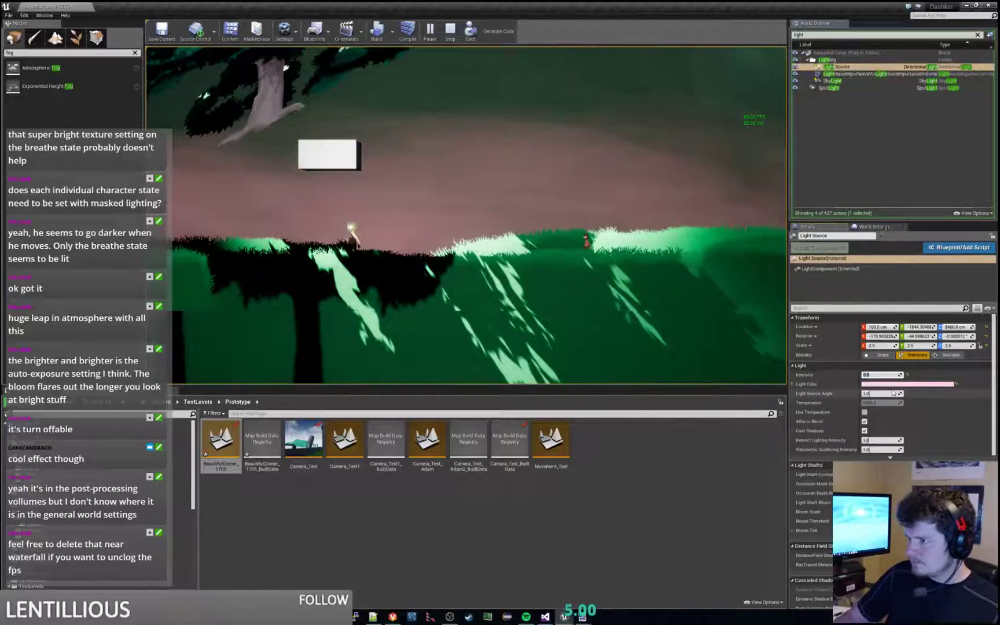
text(.15)
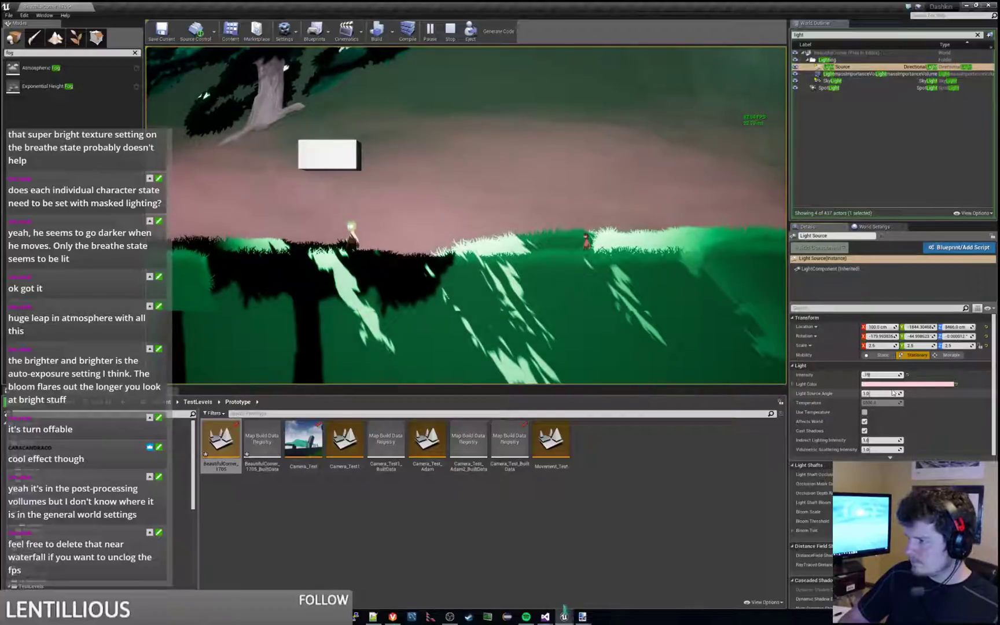
key(Return)
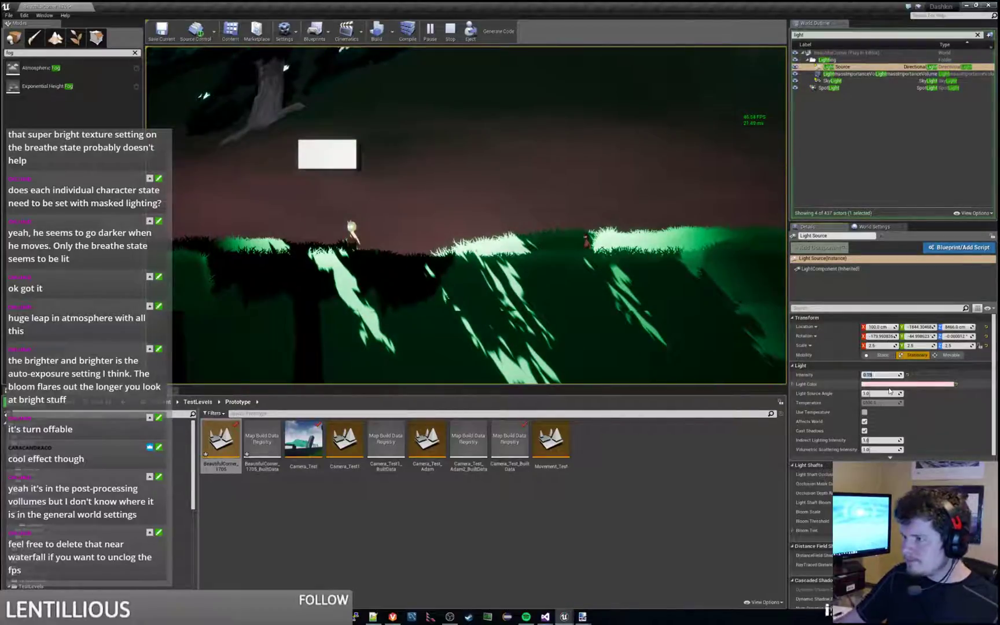
key(a)
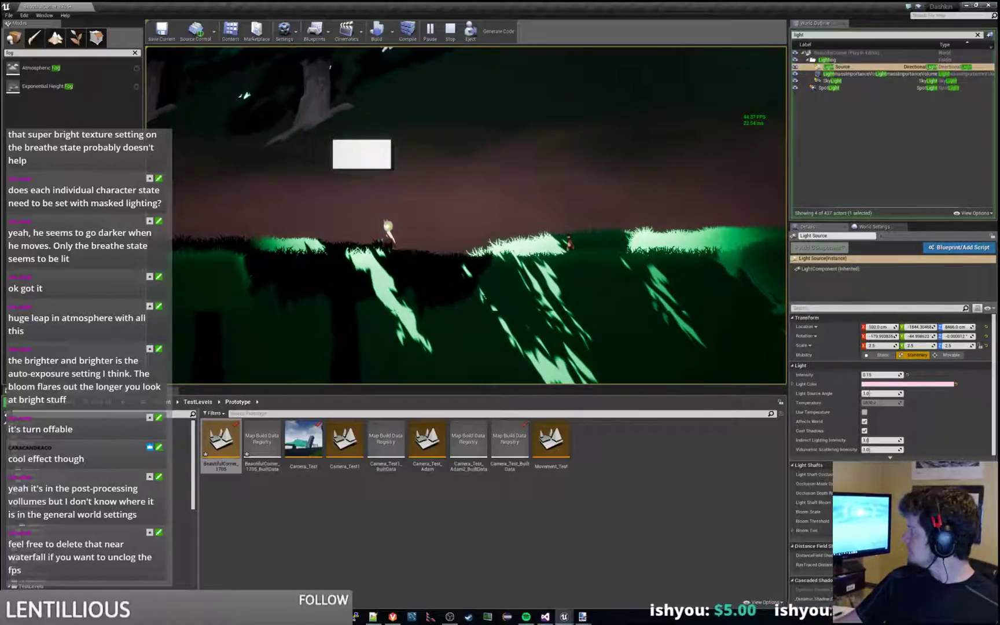
Select SpotLight, try Use Inverse Squared Falloff with raised intensities, and return to no inverse squared falloff with an intensity of 20.
click(828, 87)
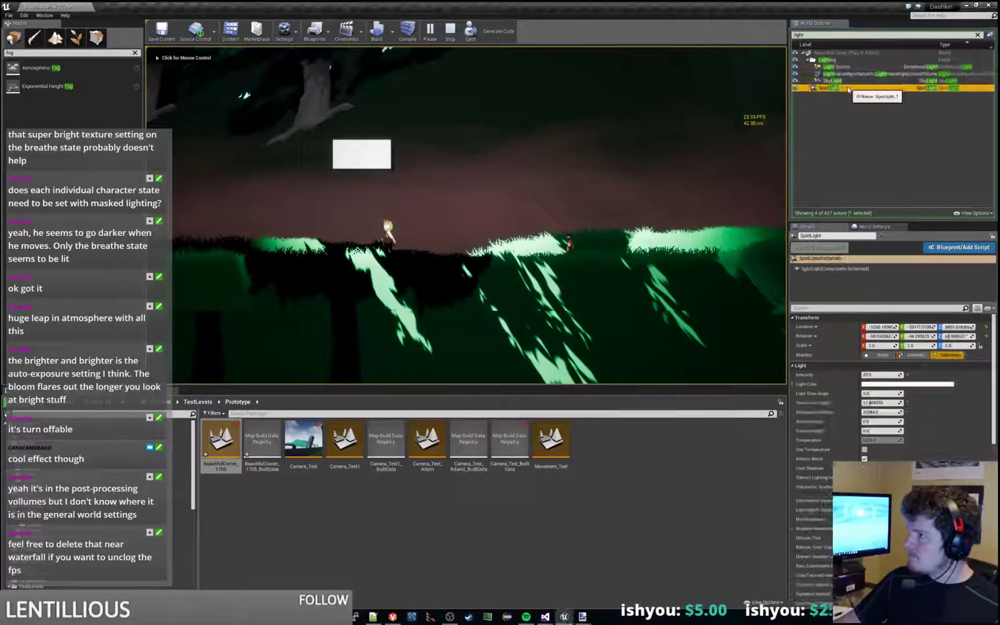
click(863, 500)
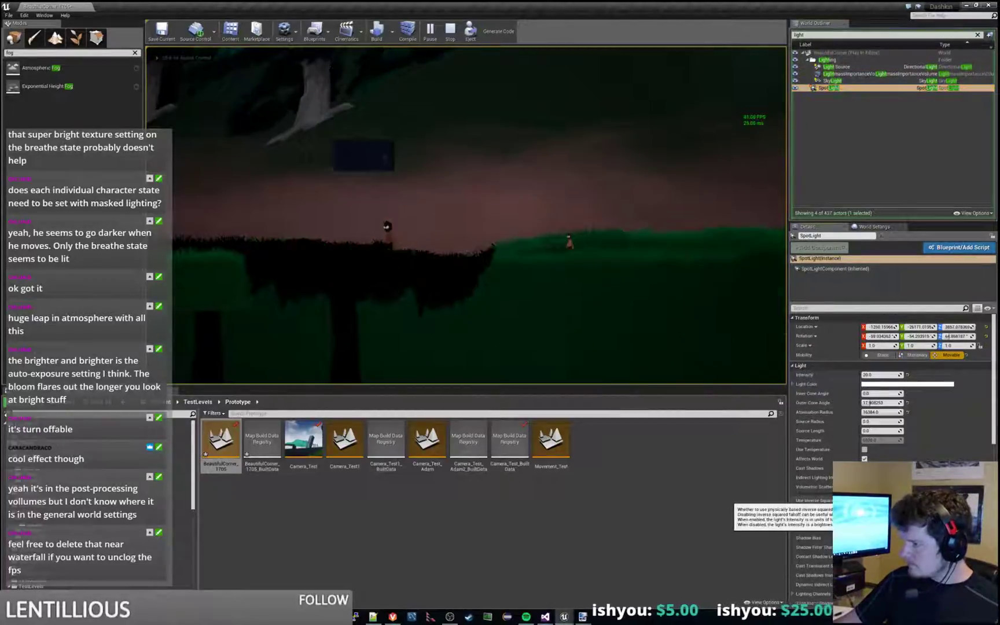
mouse_move(869, 374)
mouse_down()
mouse_move(900, 375)
mouse_move(868, 375)
mouse_up()
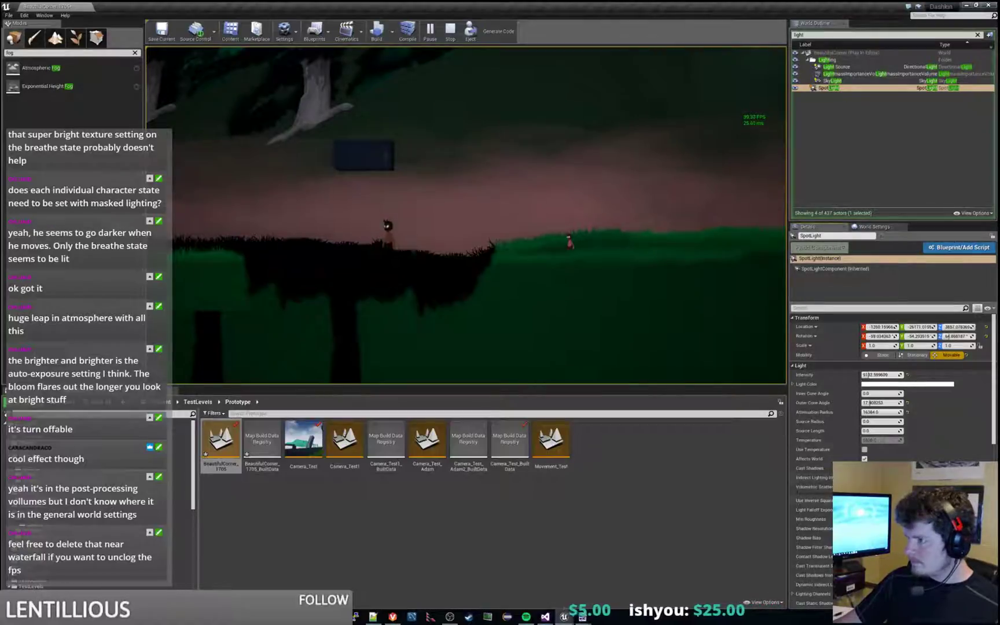
click(865, 499)
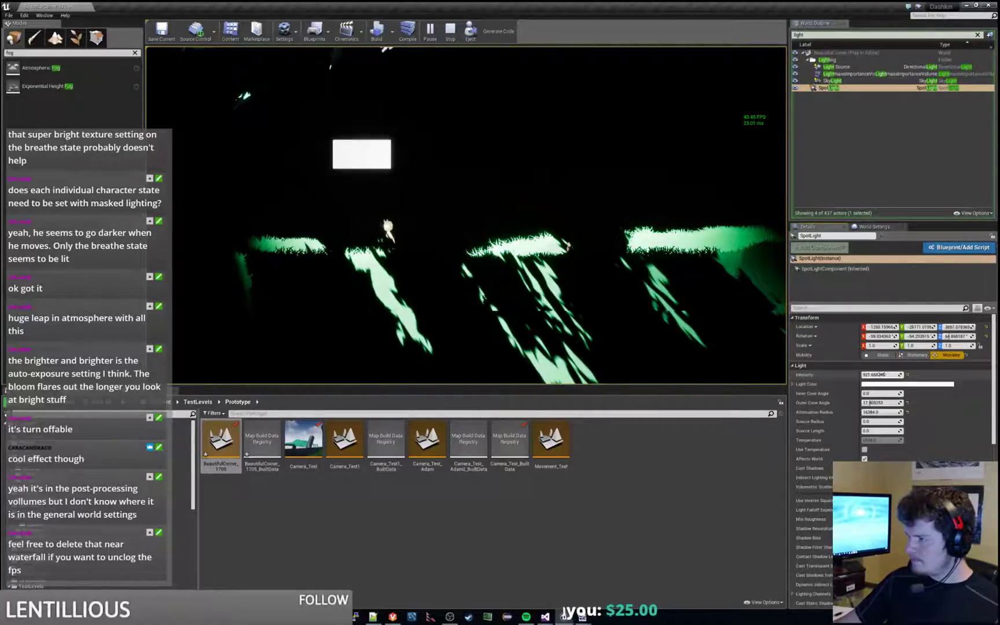
mouse_move(883, 375)
mouse_down()
mouse_move(856, 375)
mouse_move(883, 375)
mouse_up()
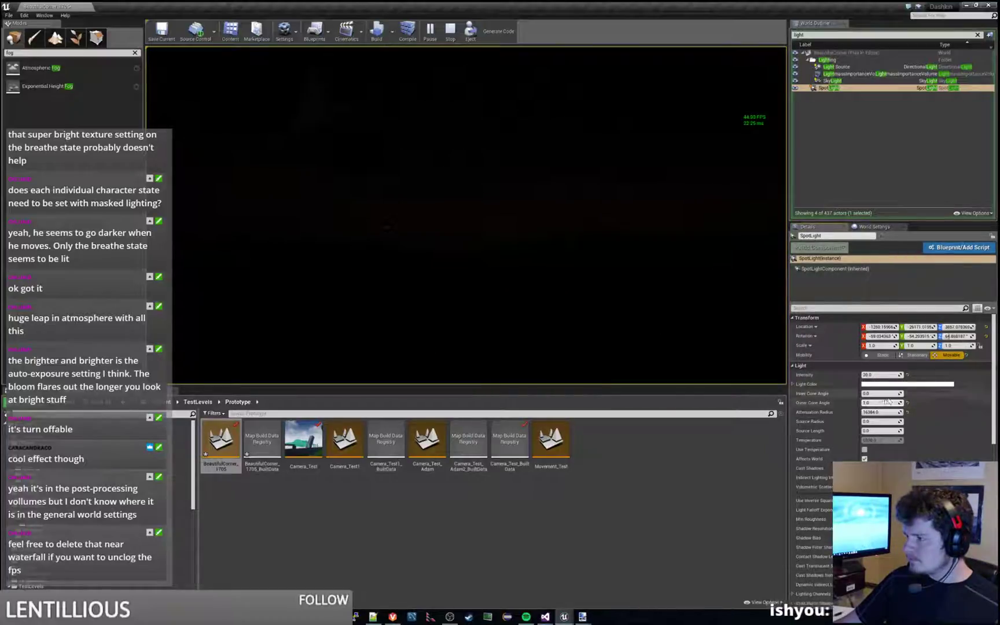
Widen the SpotLight's outer cone angle to about 33.6, set its inner cone angle to 1, and slightly narrow the outer cone.
drag(871, 402, 900, 404)
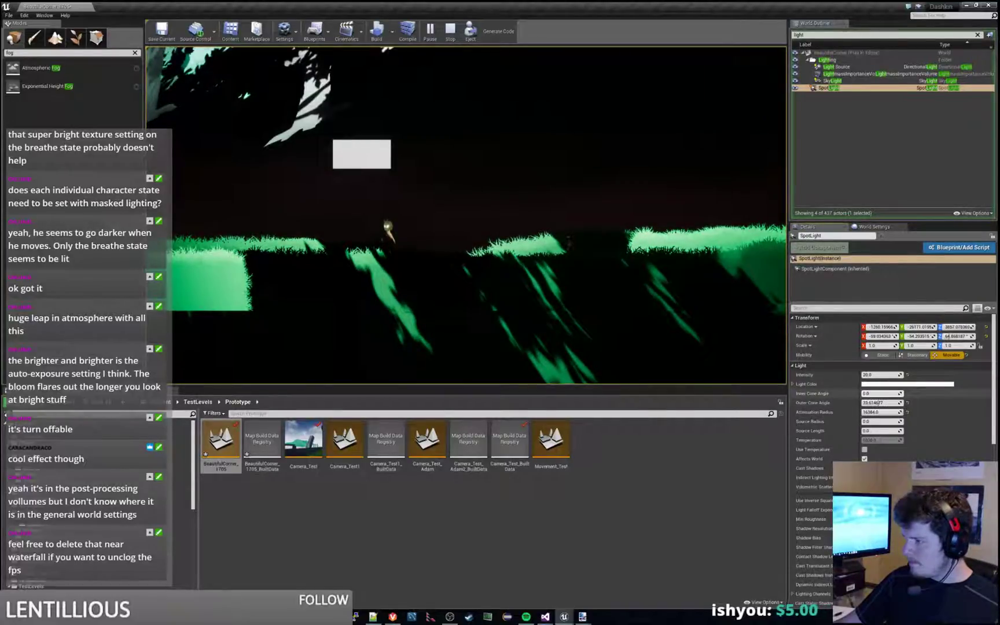
drag(878, 394, 862, 394)
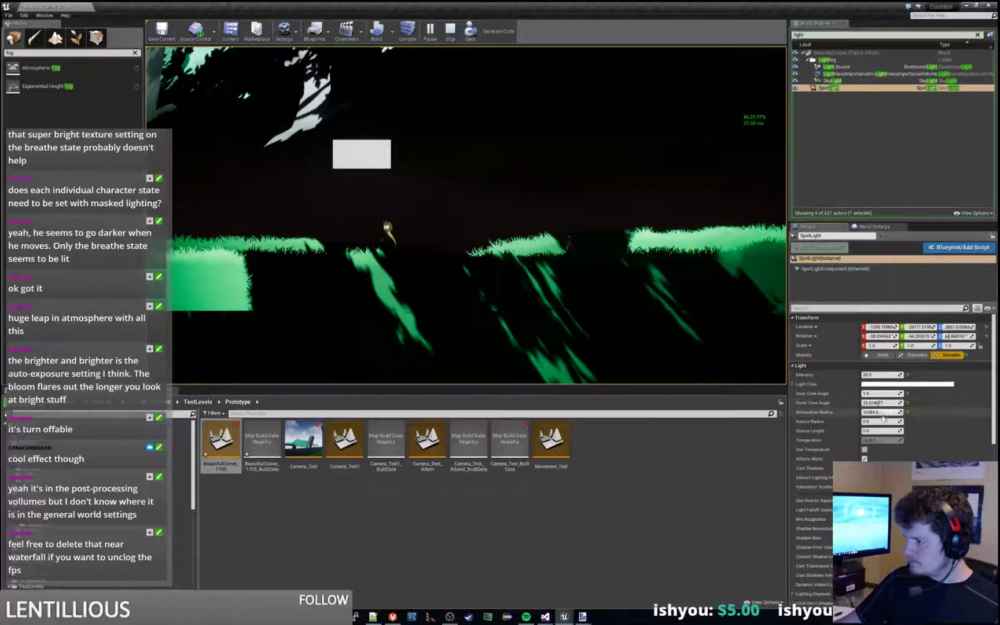
drag(885, 403, 877, 403)
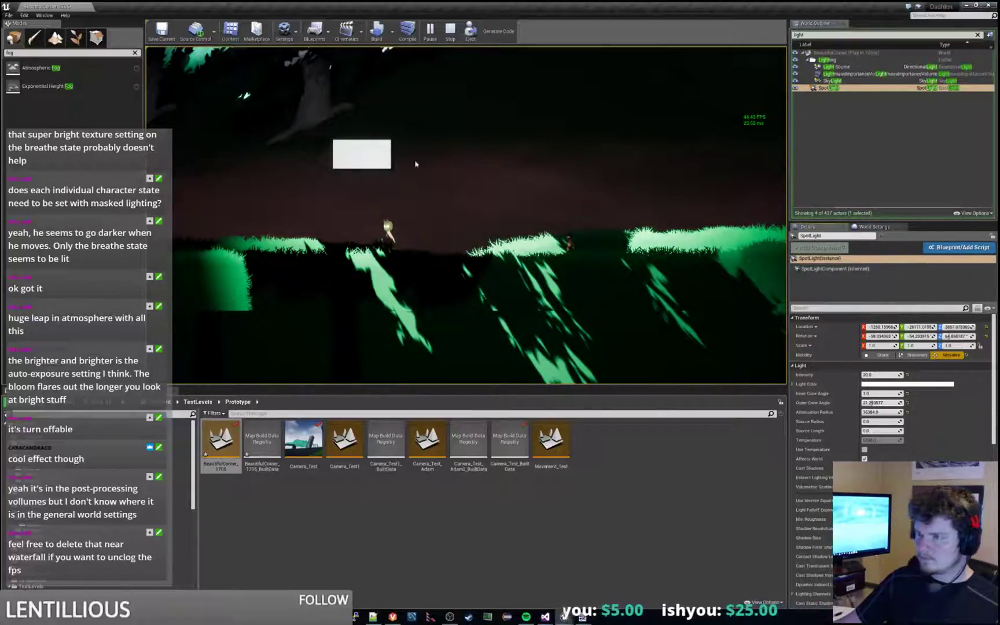
click(368, 160)
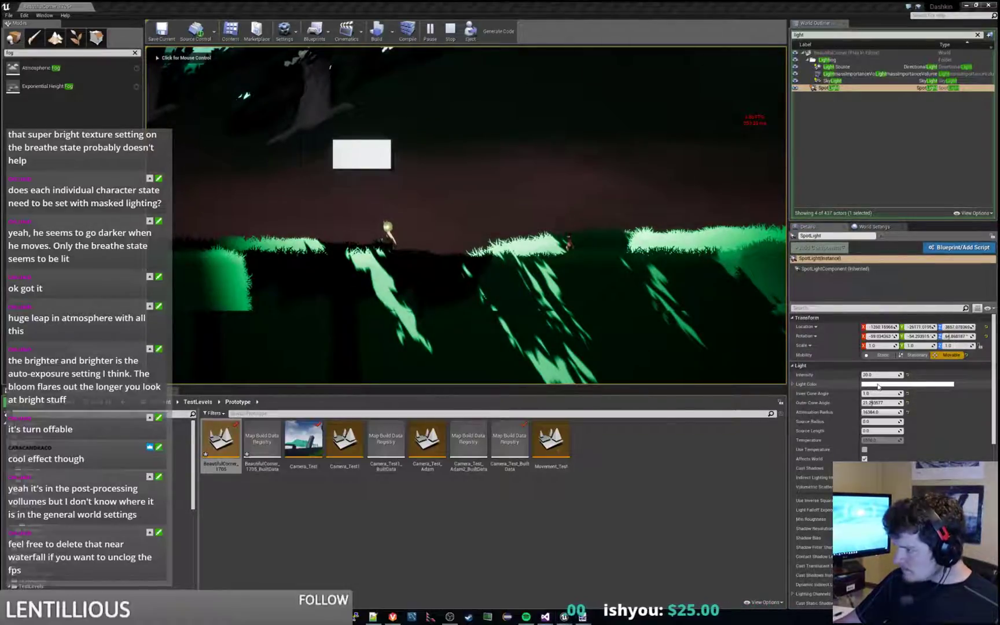
Tint the SpotLight's light color orange and refine it to a pinkish red of about R 1.0, G 0.16, B 0.23.
click(909, 383)
drag(773, 444, 790, 457)
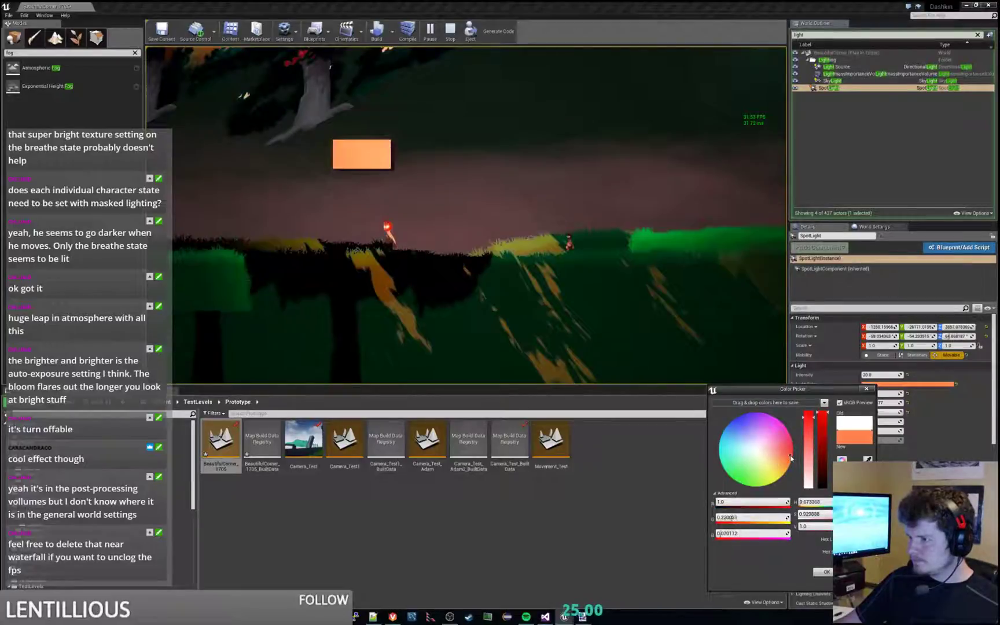
drag(785, 451, 787, 449)
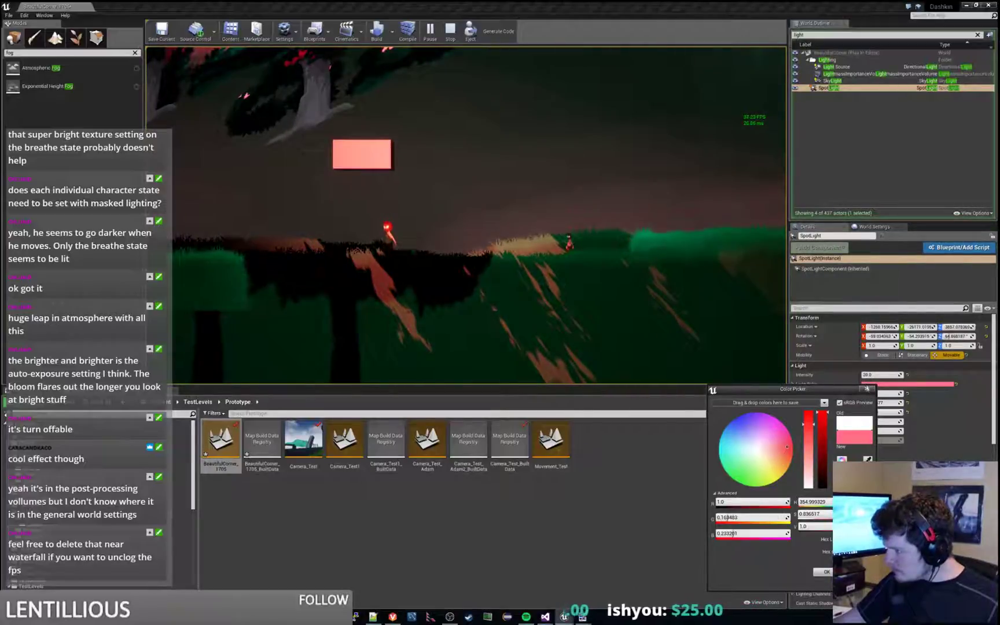
click(867, 388)
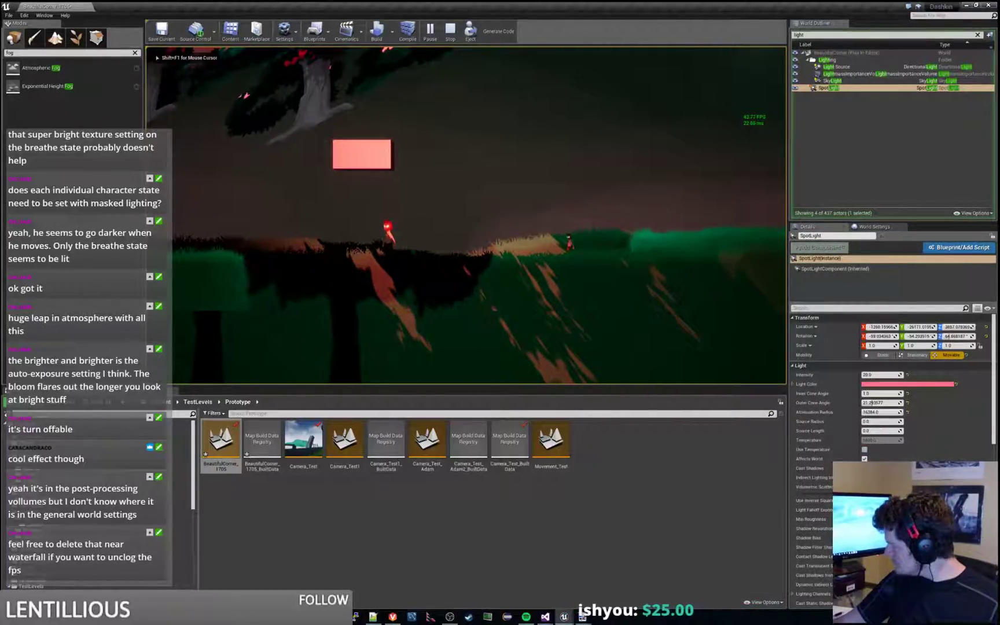
key(shift+F1)
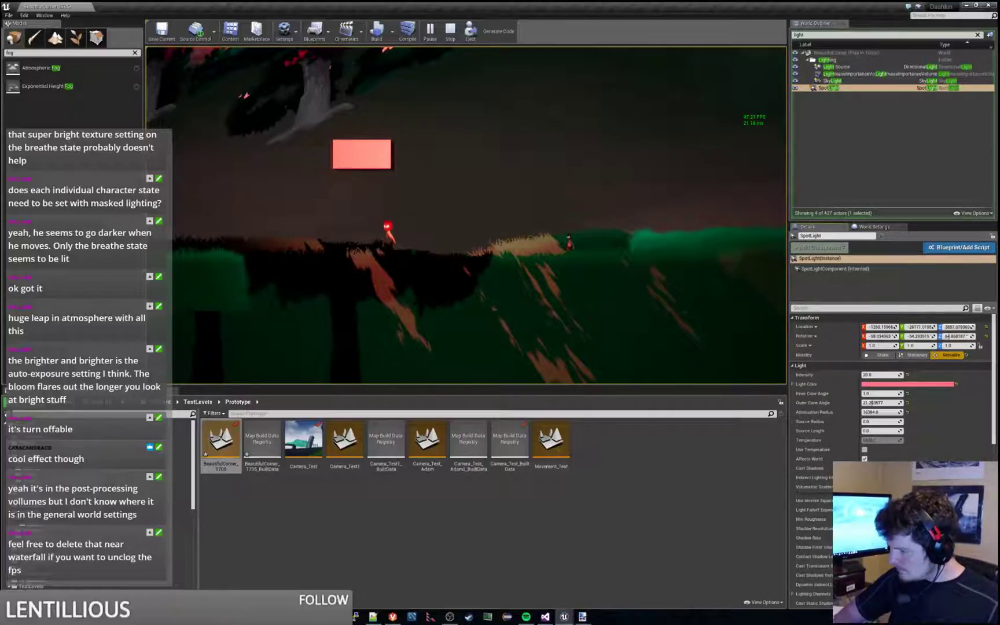
Toggle the SpotLight's Cast Dynamic Shadows off and on repeatedly to compare the running level, leaving it enabled.
scroll(866, 441, down, 3)
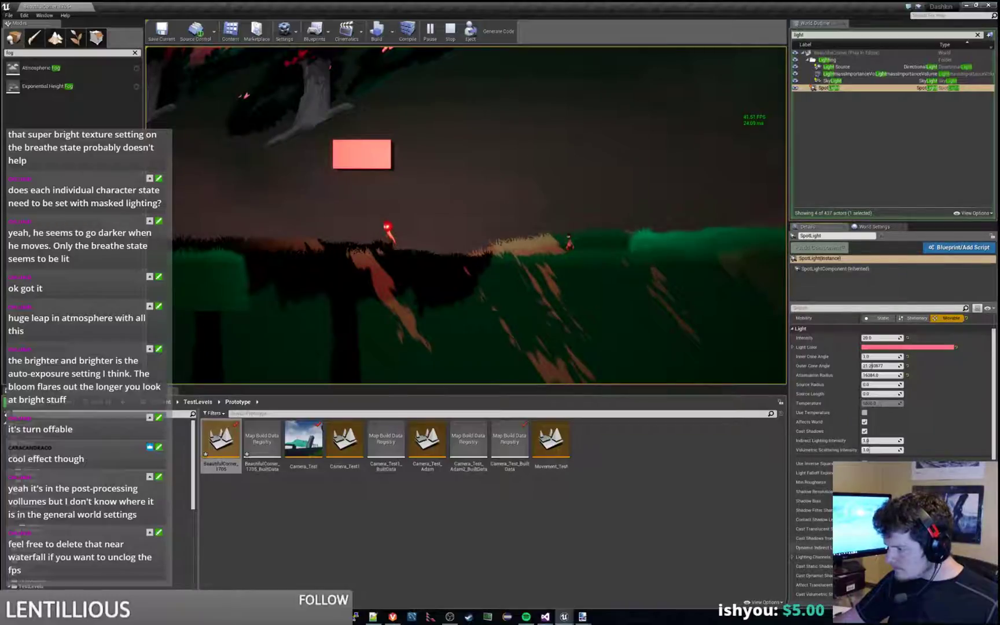
scroll(891, 405, down, 5)
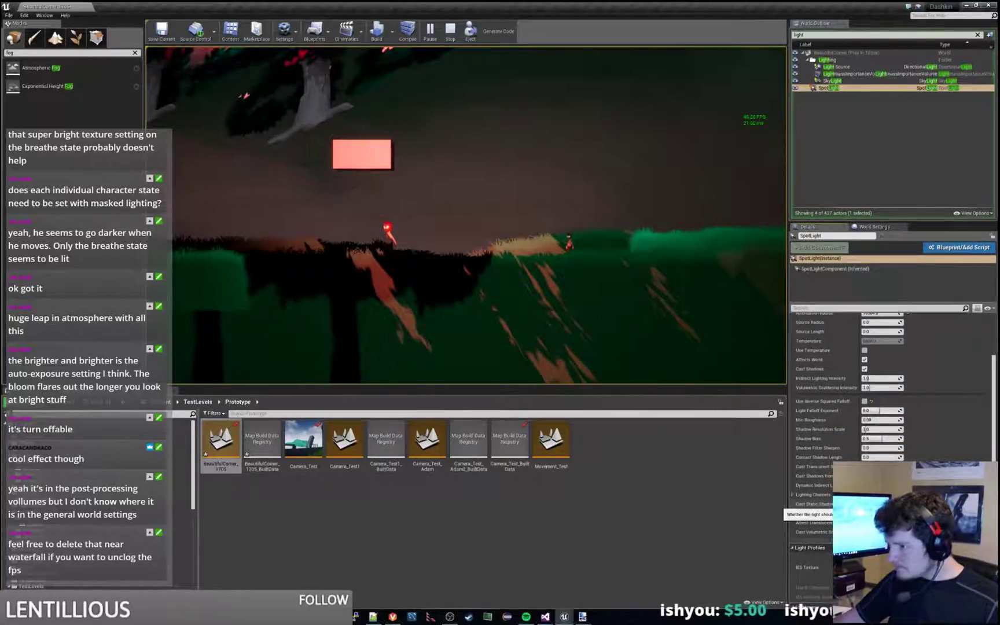
click(863, 513)
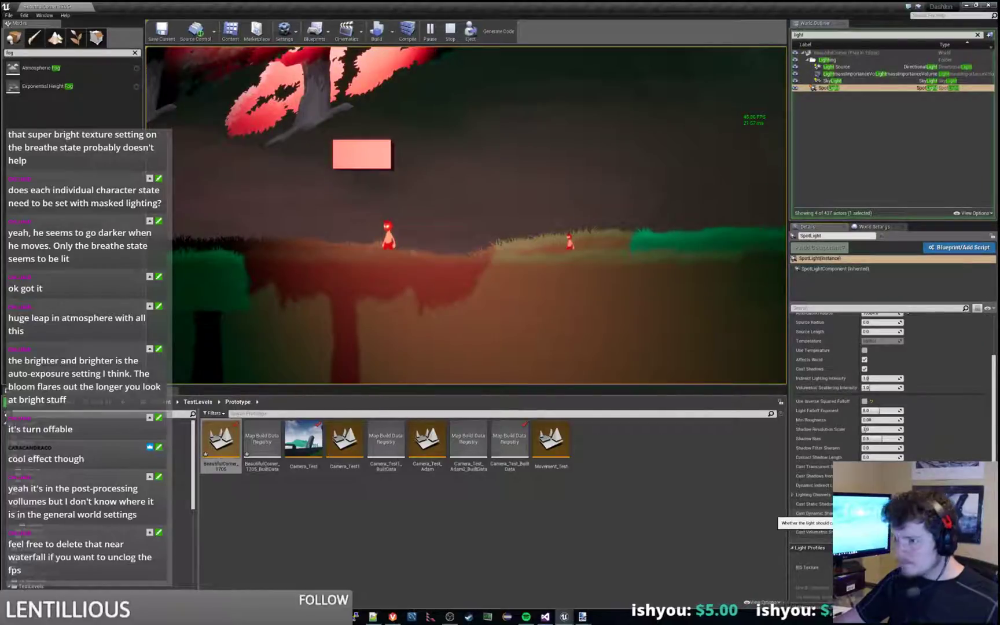
click(864, 513)
click(863, 512)
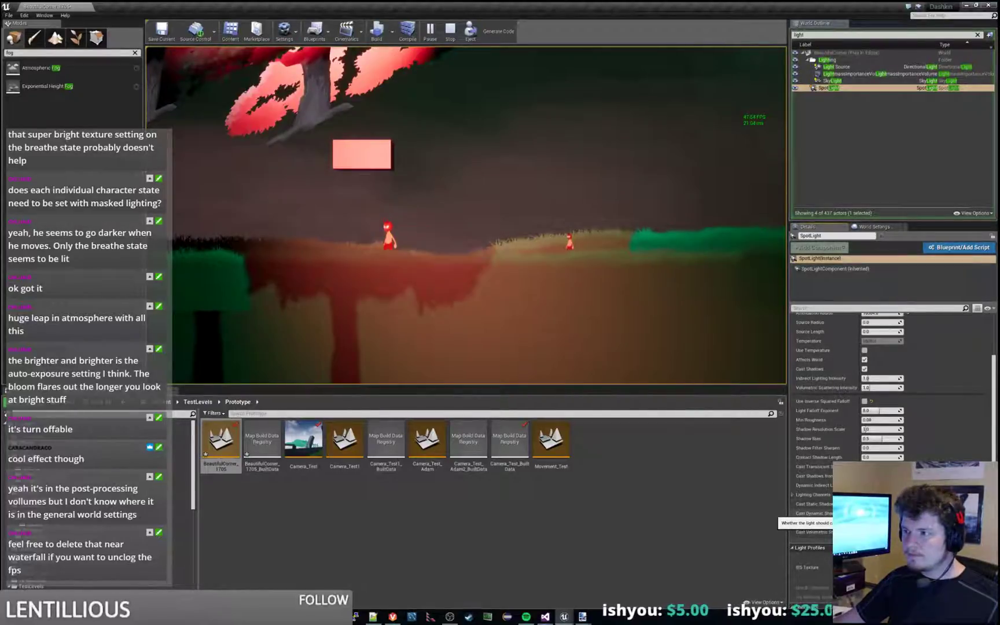
click(864, 513)
click(864, 512)
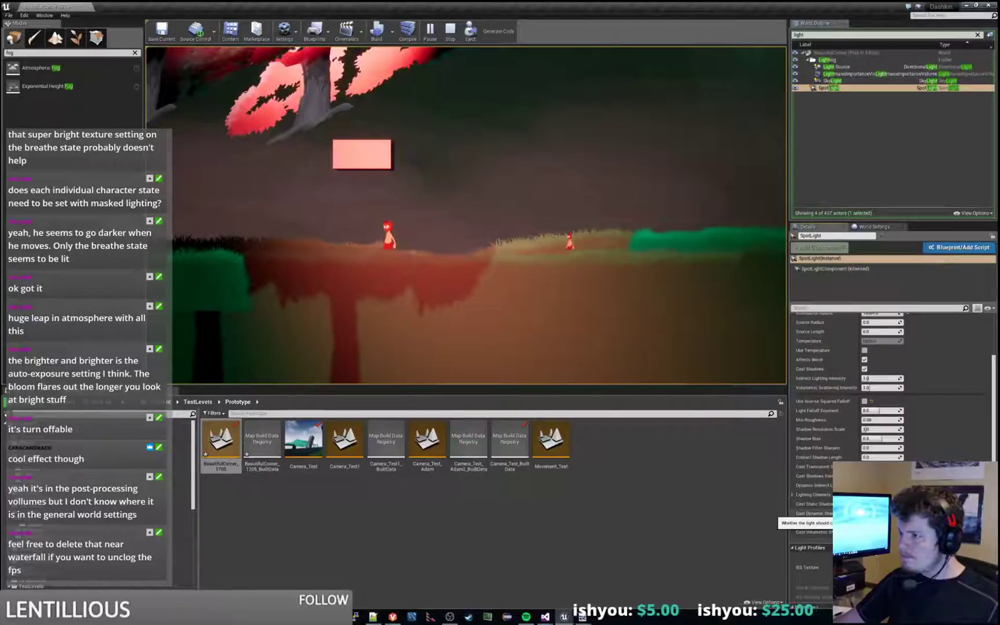
click(863, 513)
click(865, 512)
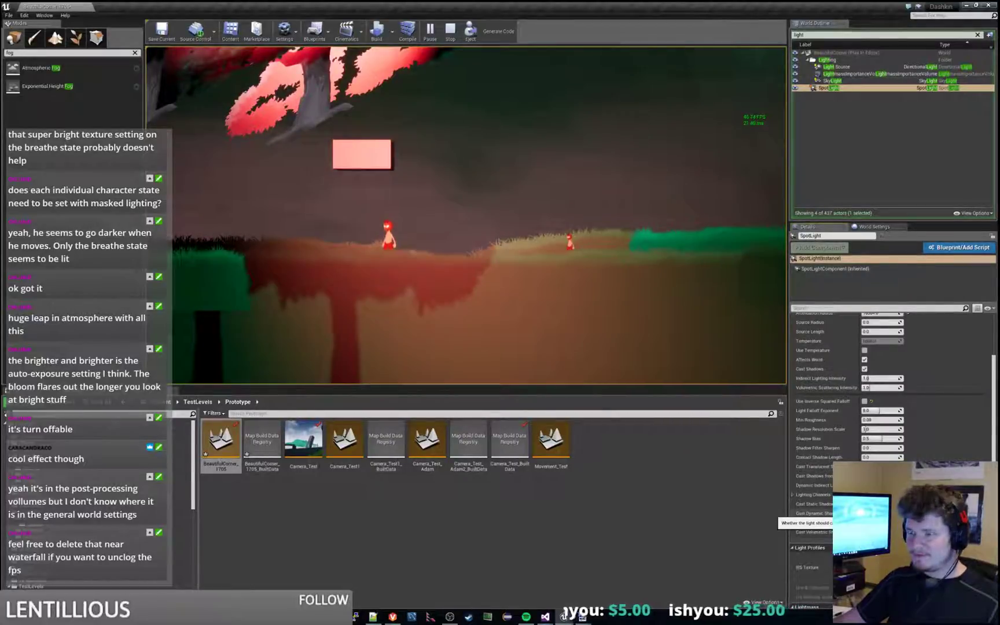
click(864, 513)
click(865, 513)
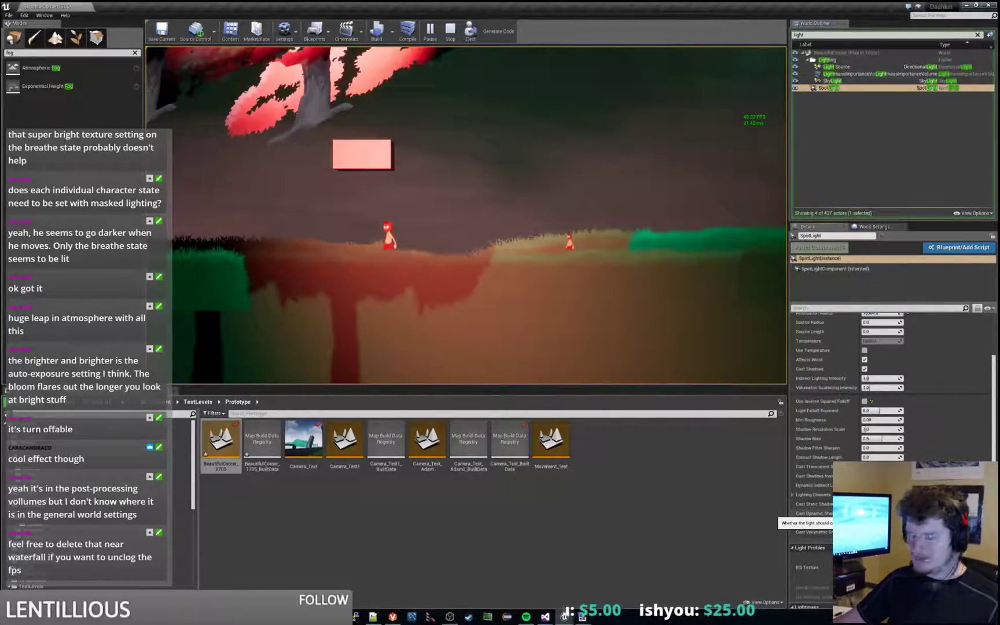
click(864, 513)
click(864, 512)
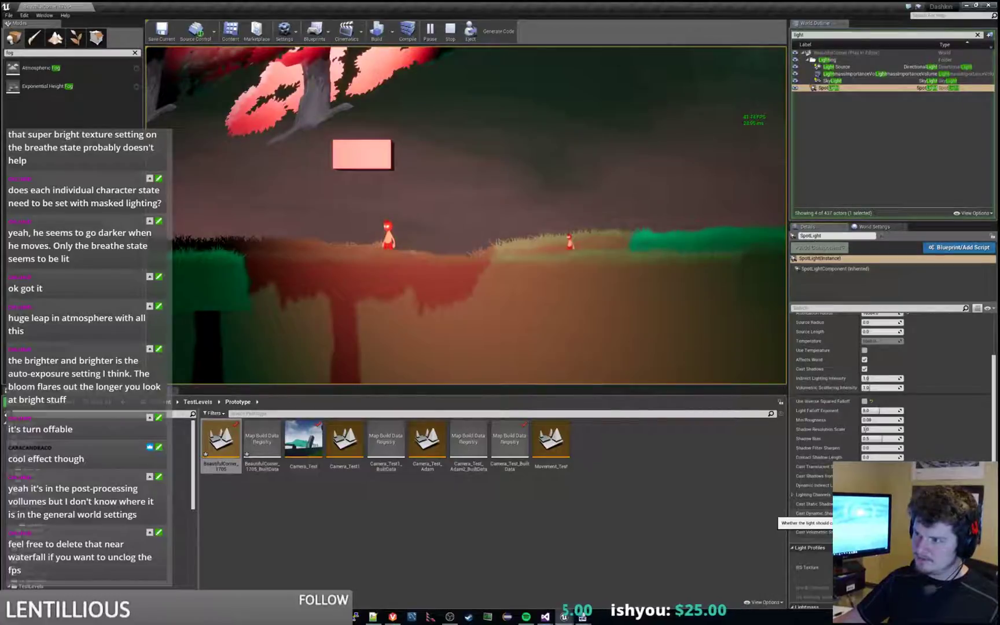
click(864, 513)
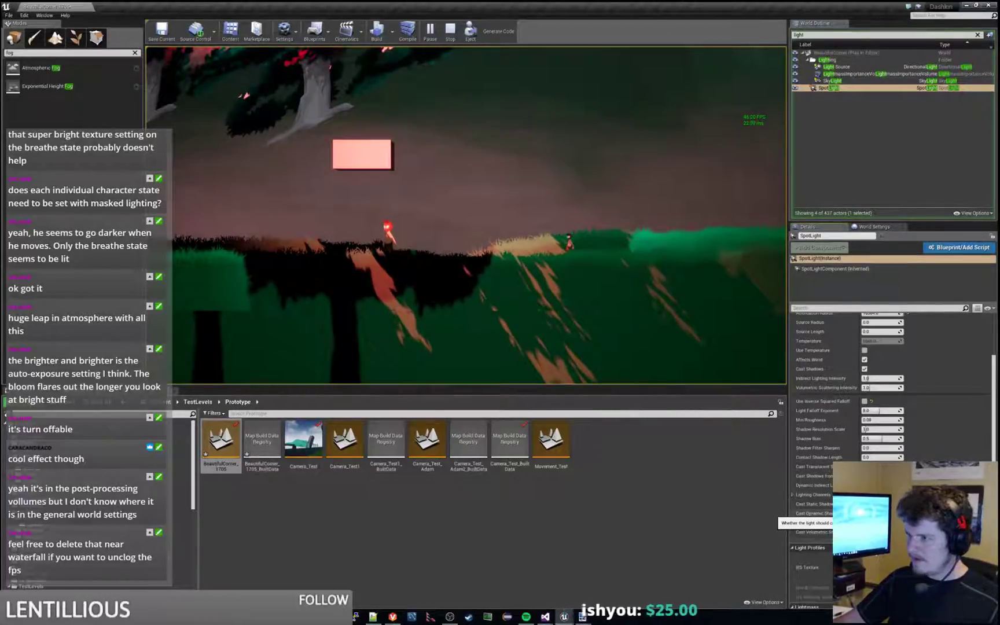
click(864, 512)
click(864, 512)
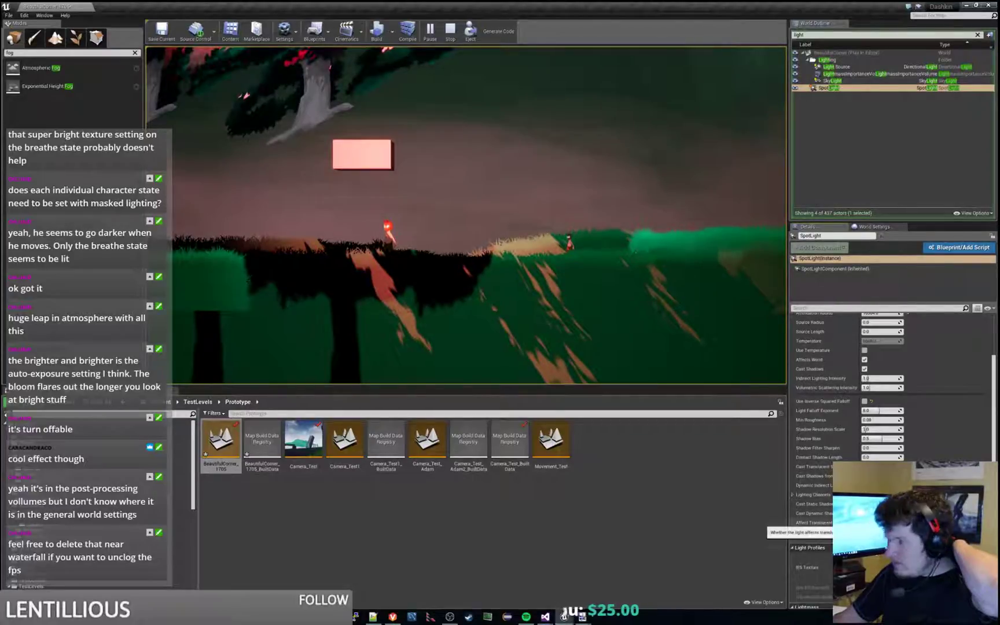
scroll(822, 522, down, 2)
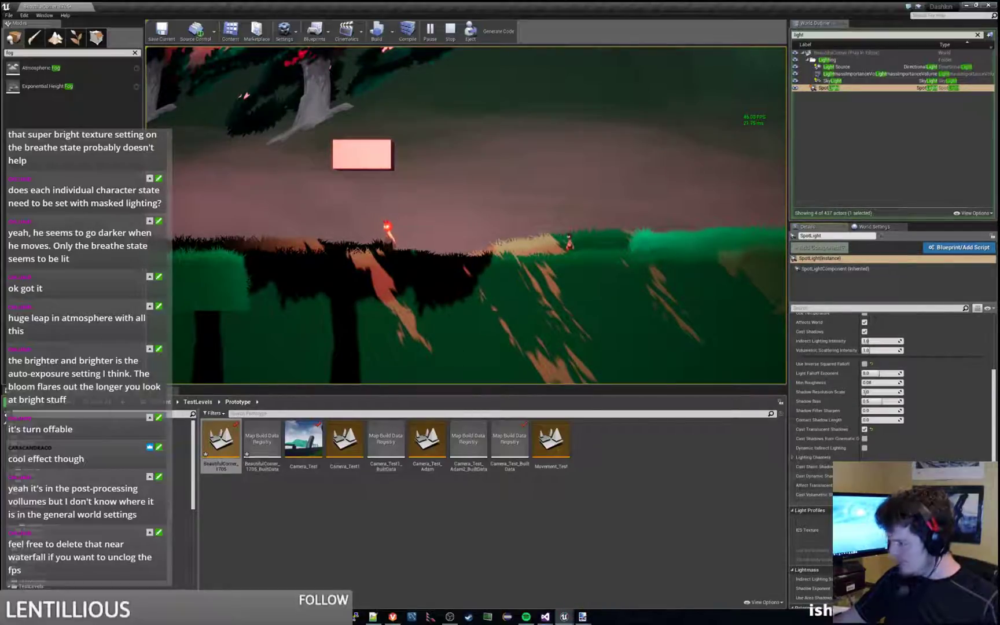
Try to place an Exponential Height Fog in the running level, and stop playing.
drag(52, 86, 567, 257)
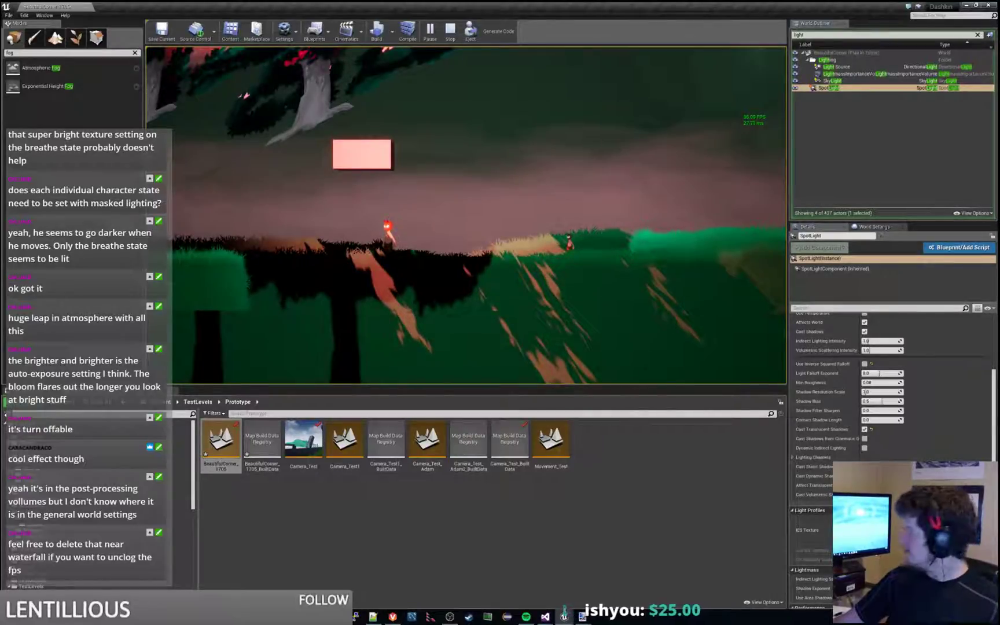
click(509, 230)
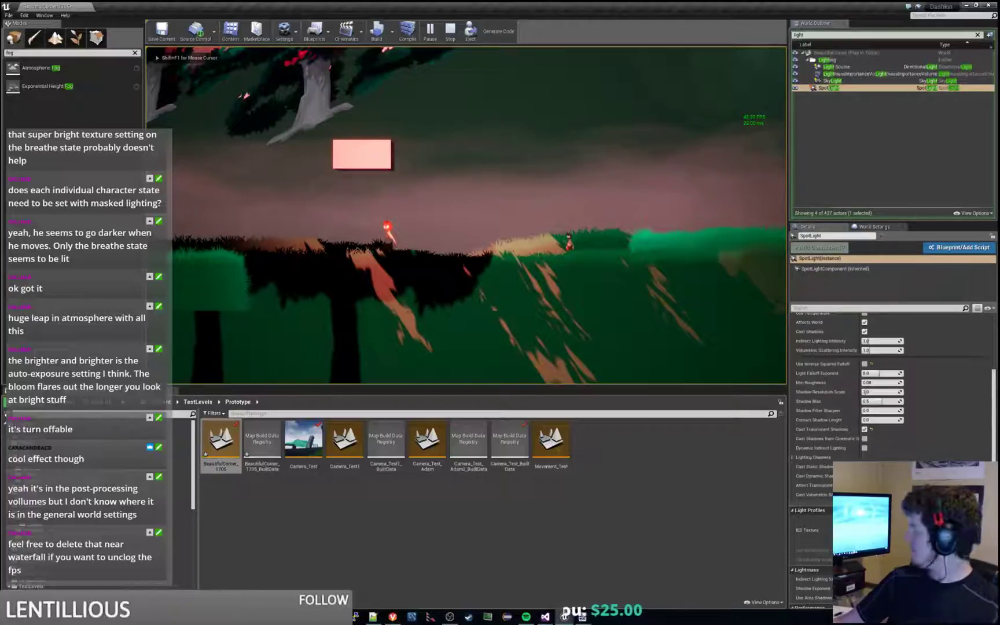
key(shift+F1)
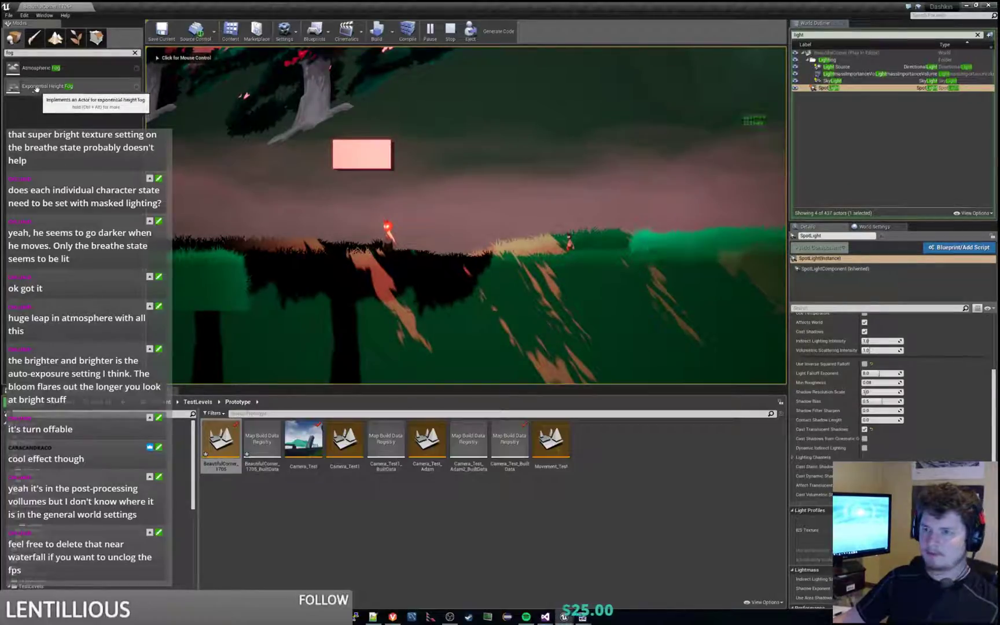
key(Escape)
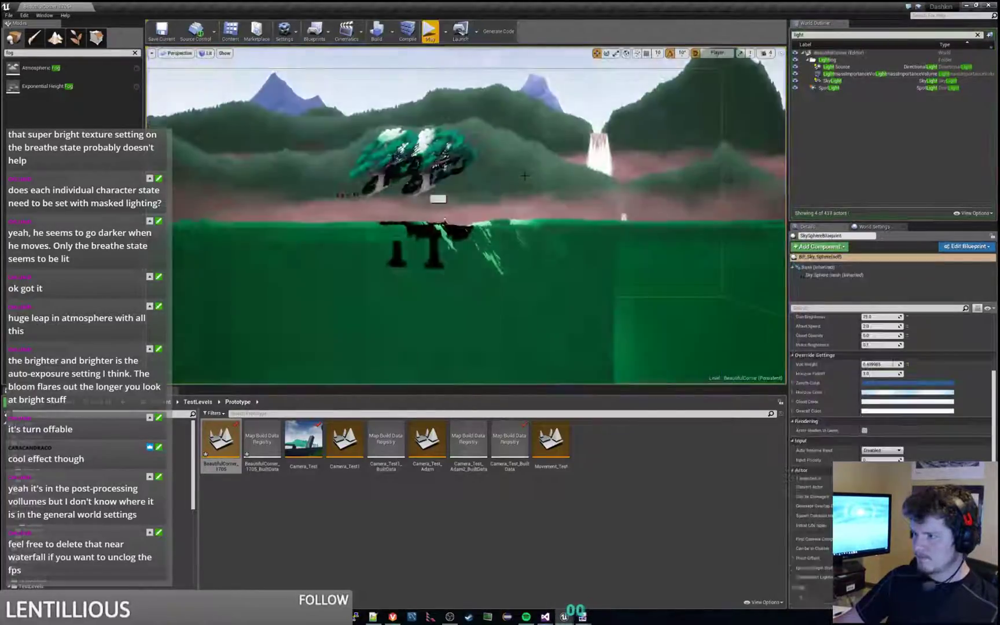
Select the SpotLight above the trees in the editor level and enable its Cast Volumetric Shadow option.
right_drag(366, 179, 391, 117)
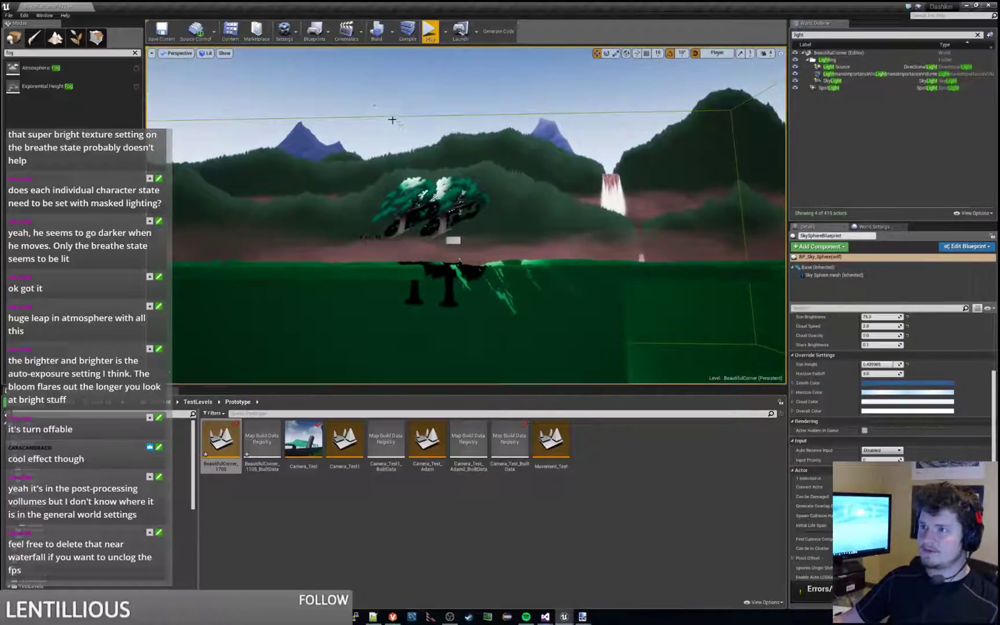
click(374, 106)
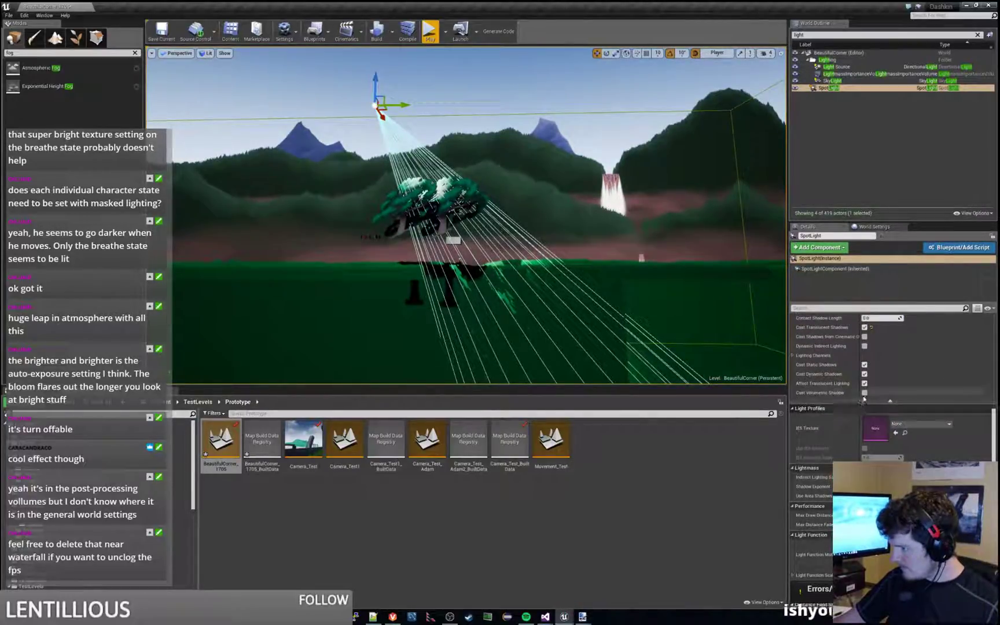
click(864, 393)
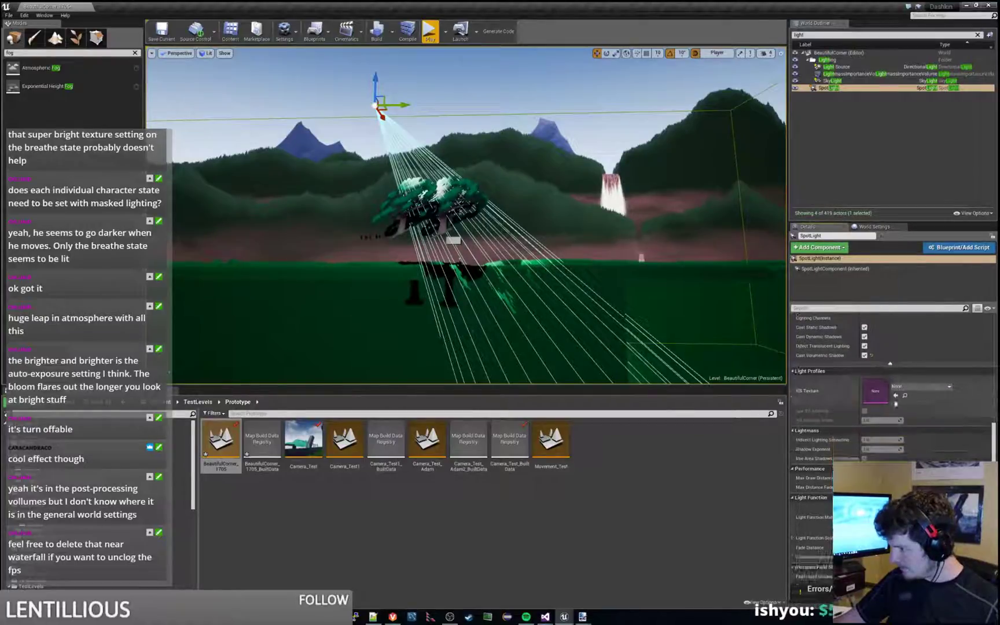
scroll(874, 428, down, 2)
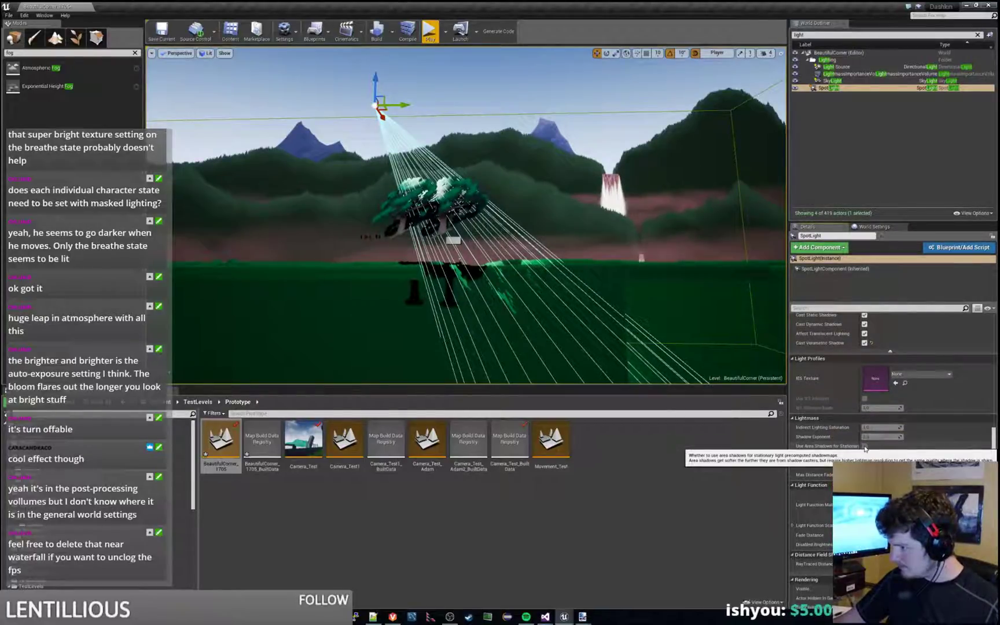
scroll(911, 431, up, 3)
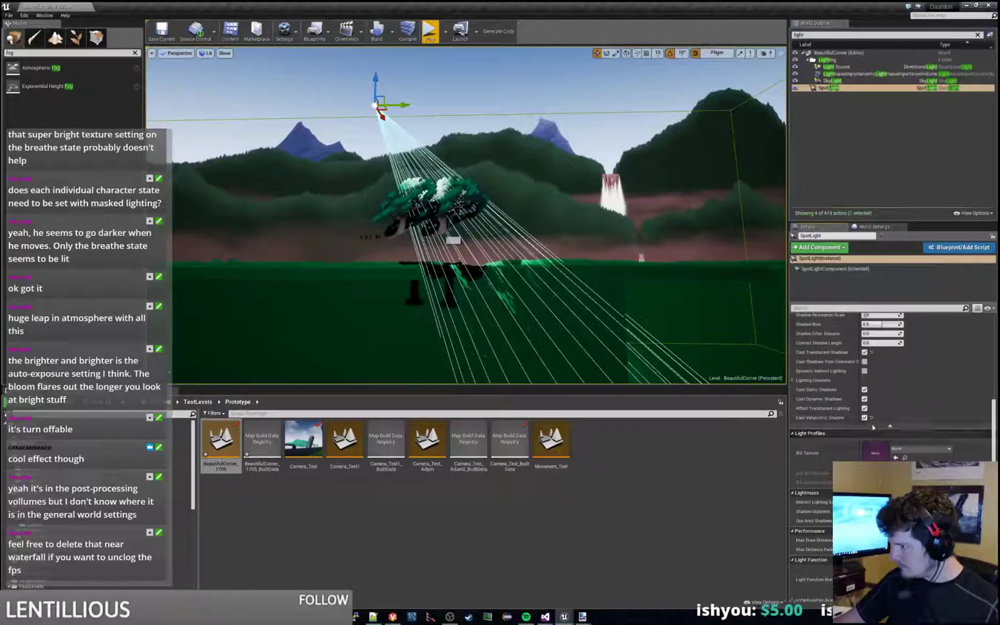
Place an Exponential Height Fog actor beside the trees at ground level and enable its Volumetric Fog.
right_drag(405, 191, 434, 217)
drag(42, 88, 457, 239)
scroll(891, 347, down, 10)
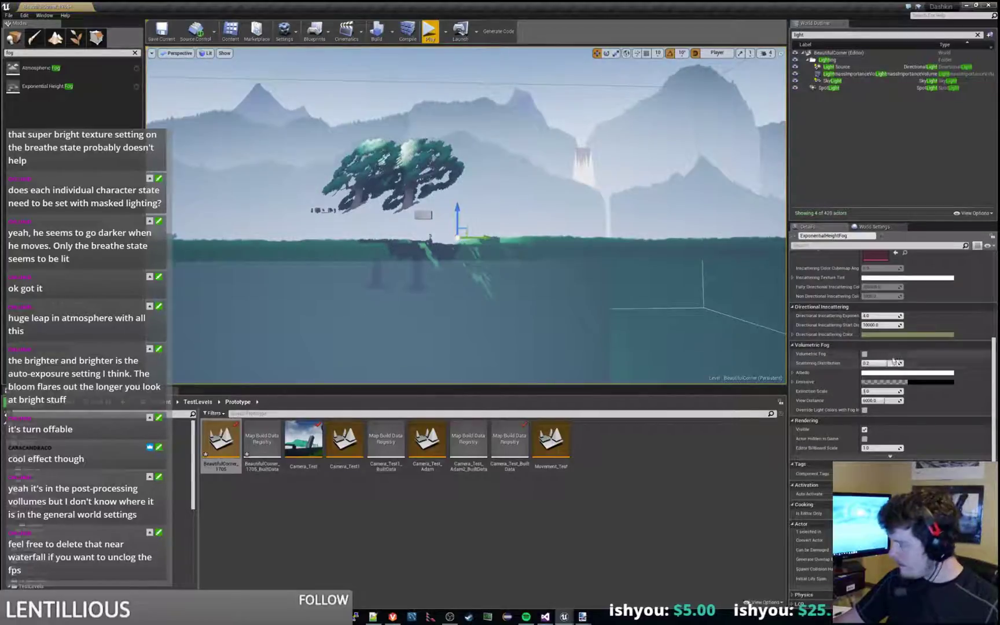
click(864, 353)
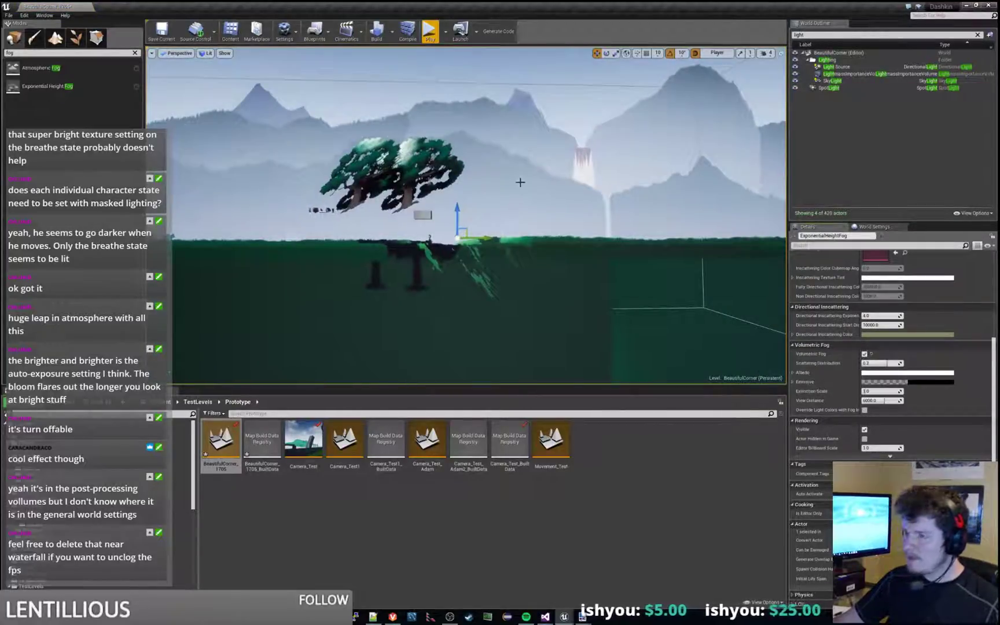
Move the Exponential Height Fog sideways along the ground toward the floating block and raise its Scattering Distribution to about 0.64.
key(w)
right_drag(520, 180, 496, 213)
key(w)
key(w)
right_drag(357, 183, 357, 183)
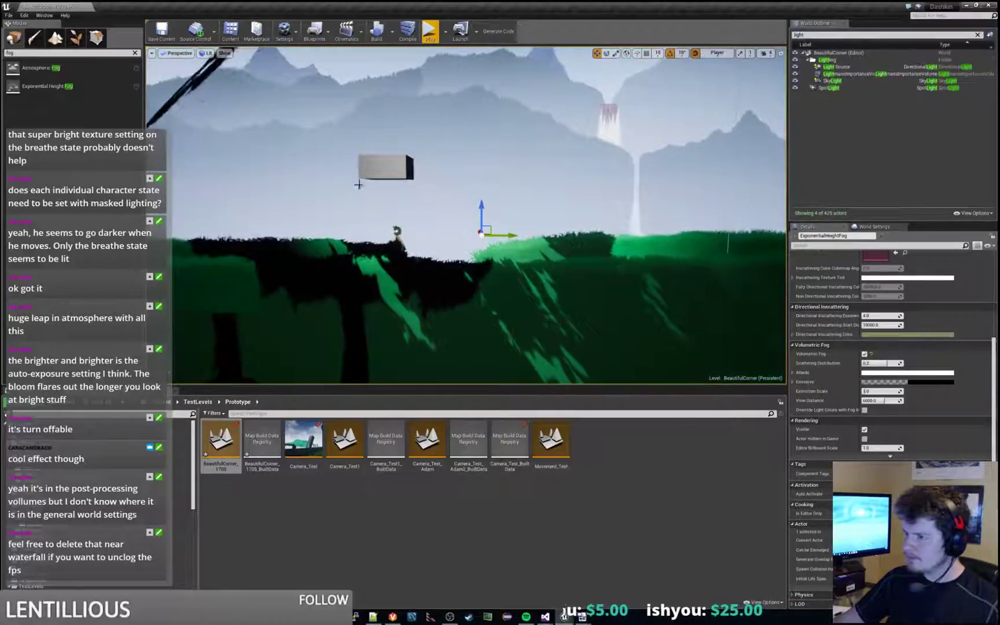
drag(506, 233, 482, 232)
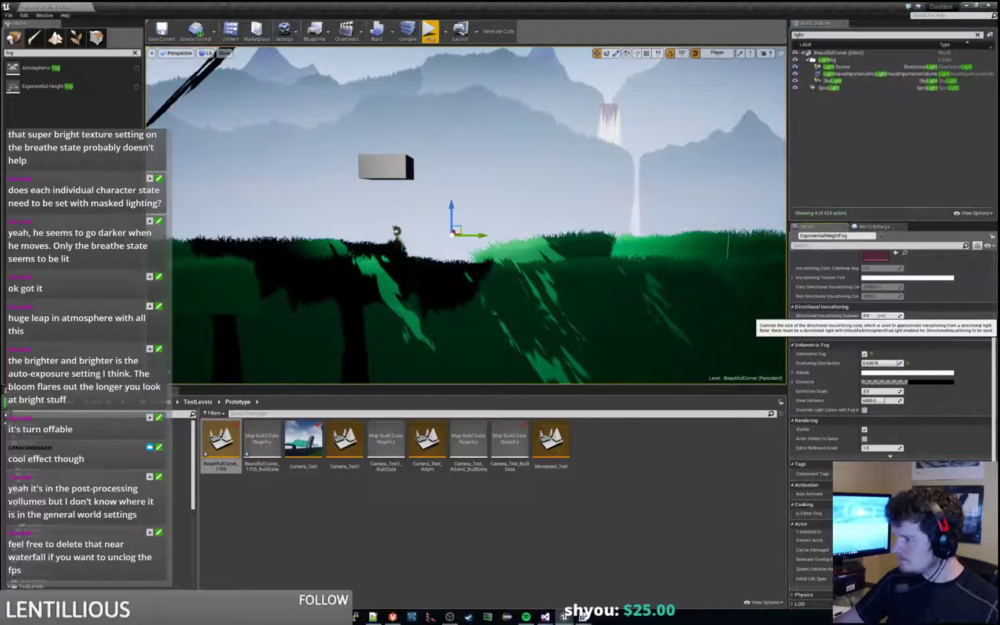
Try the fog's Directional Inscattering Exponent at 64 with a larger Directional Inscattering Start Distance, and reset both to their defaults.
drag(871, 316, 903, 324)
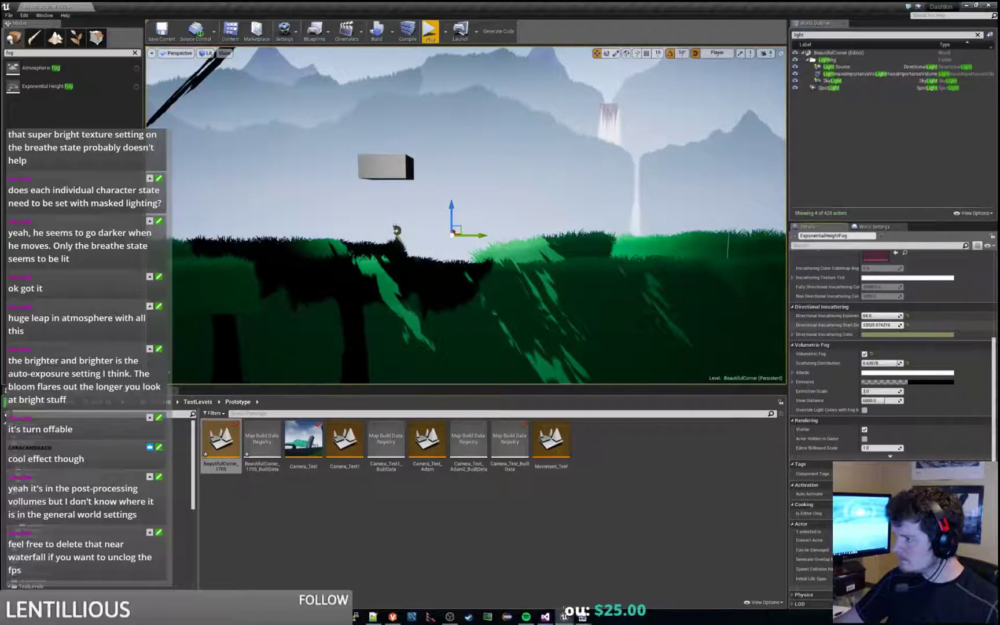
click(907, 325)
Raise the fog's Fog Density and play the level, moving the character along the ground to view it.
scroll(920, 318, up, 5)
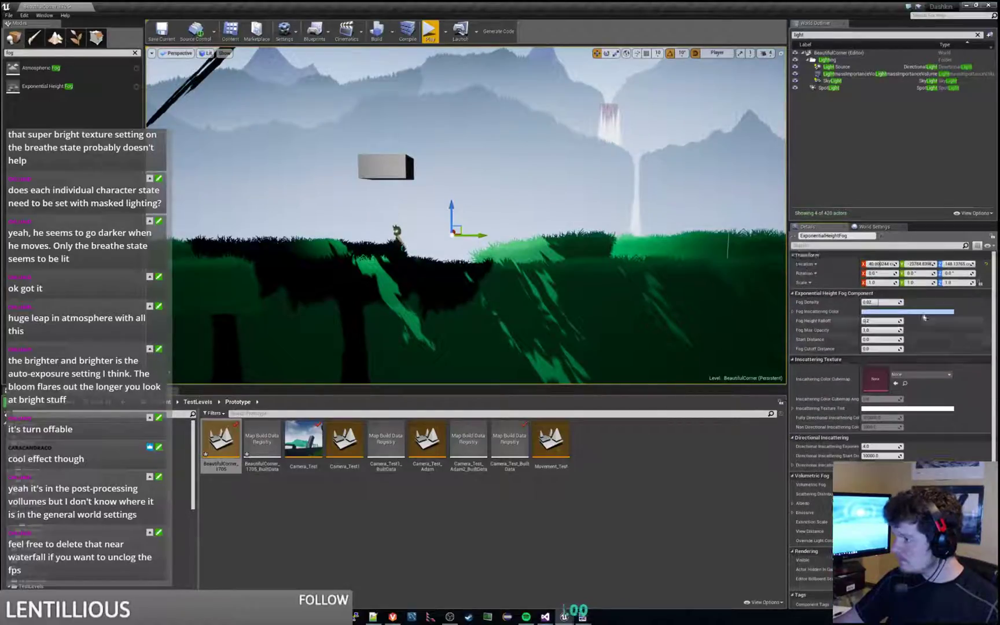
drag(880, 301, 891, 302)
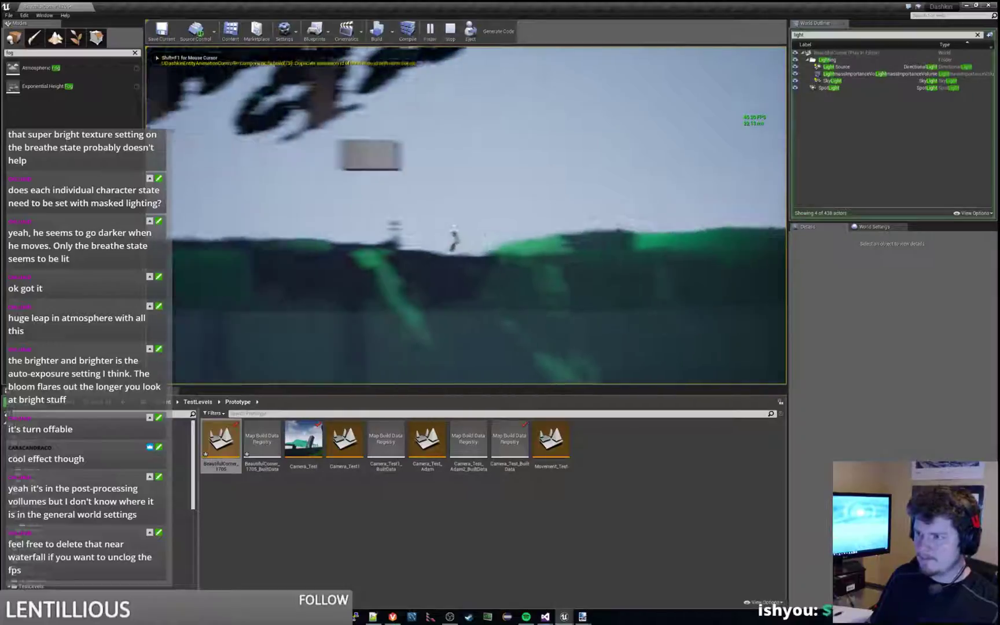
key(d)
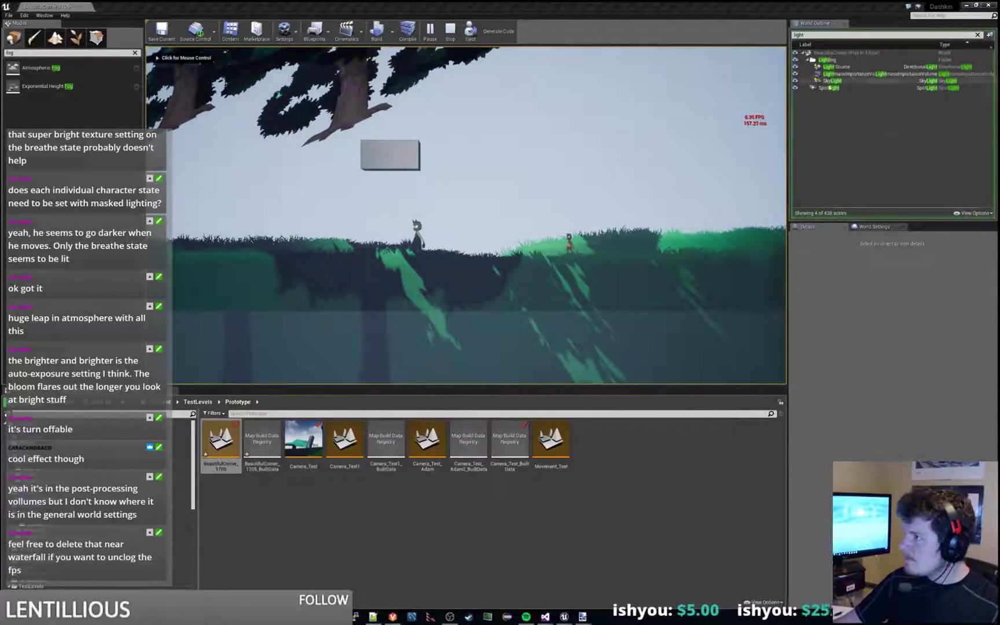
Find the ExponentialHeightFog in the running level by filtering actors for "fog", and set its Fog Density to 0.05.
double_click(827, 35)
text(fog)
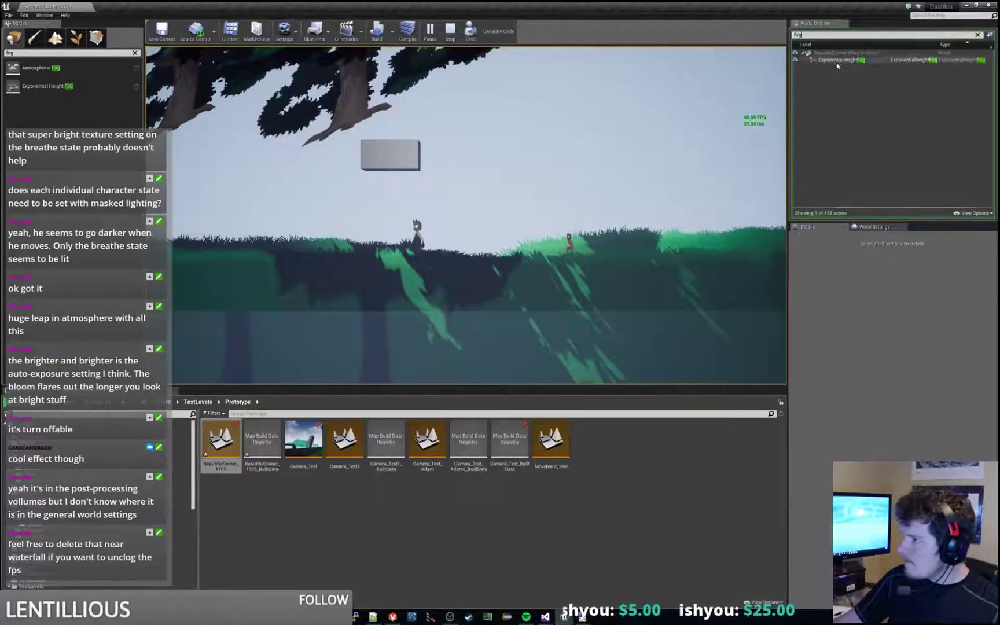
key(Return)
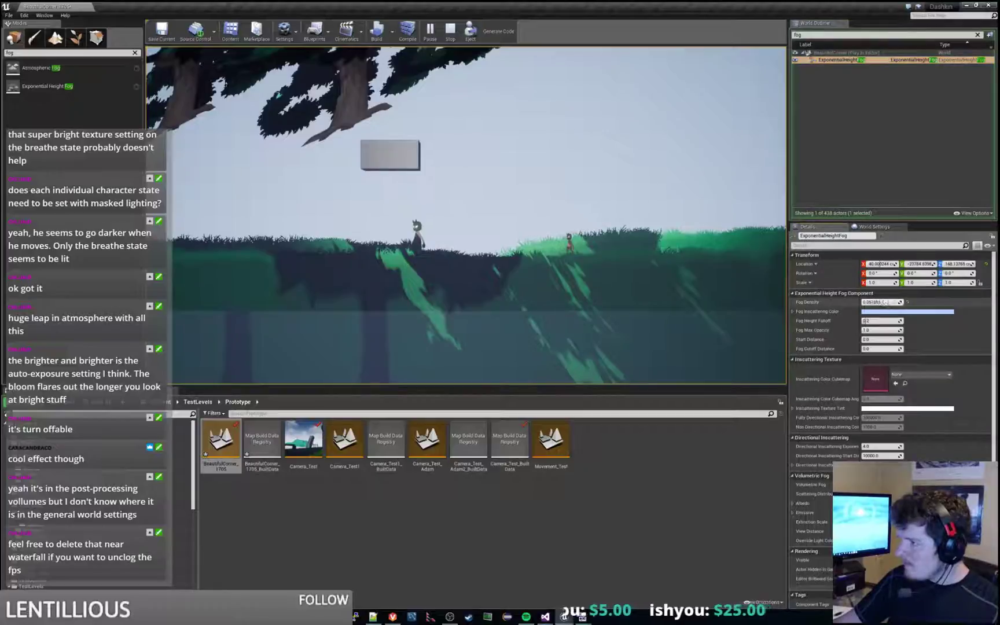
mouse_move(885, 302)
mouse_down()
mouse_move(876, 302)
mouse_move(889, 315)
mouse_up()
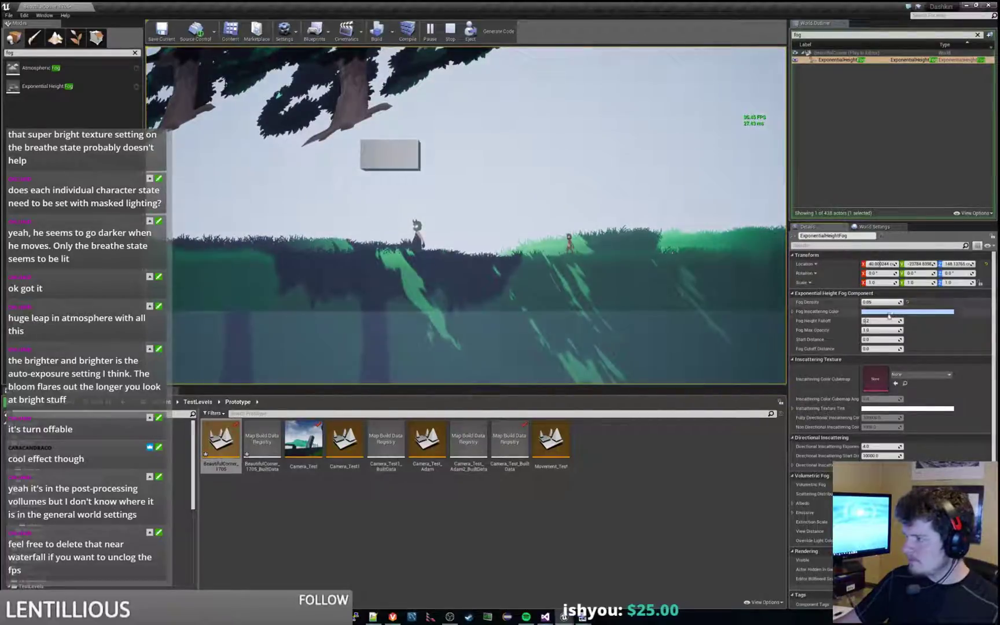
Try a pink Fog Inscattering Color on the running fog, and settle on a light periwinkle blue.
click(880, 314)
click(796, 375)
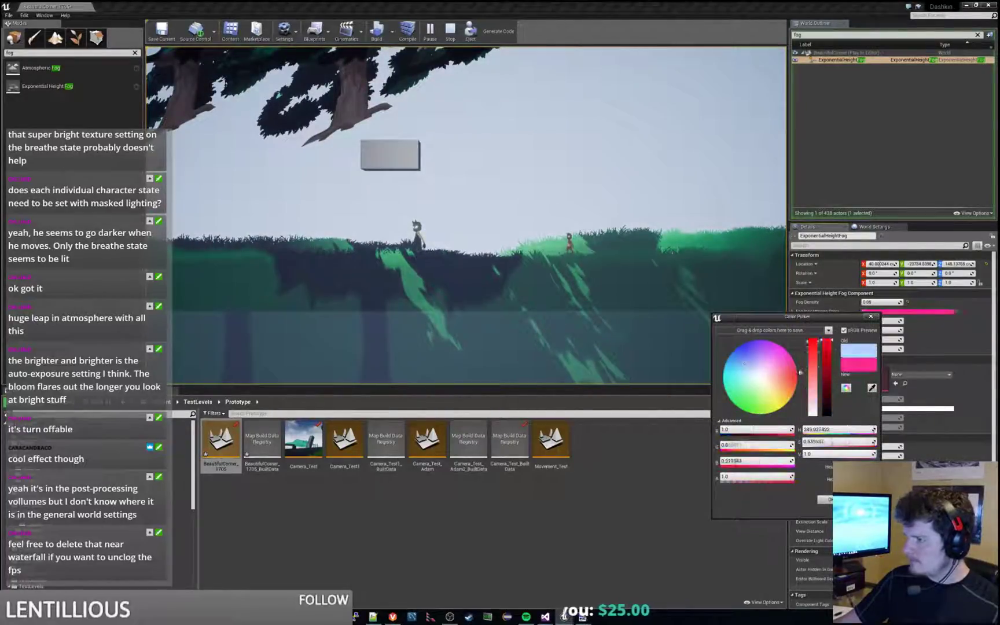
mouse_move(795, 375)
mouse_down()
mouse_move(753, 382)
mouse_move(744, 361)
mouse_move(760, 370)
mouse_move(747, 366)
mouse_up()
click(870, 317)
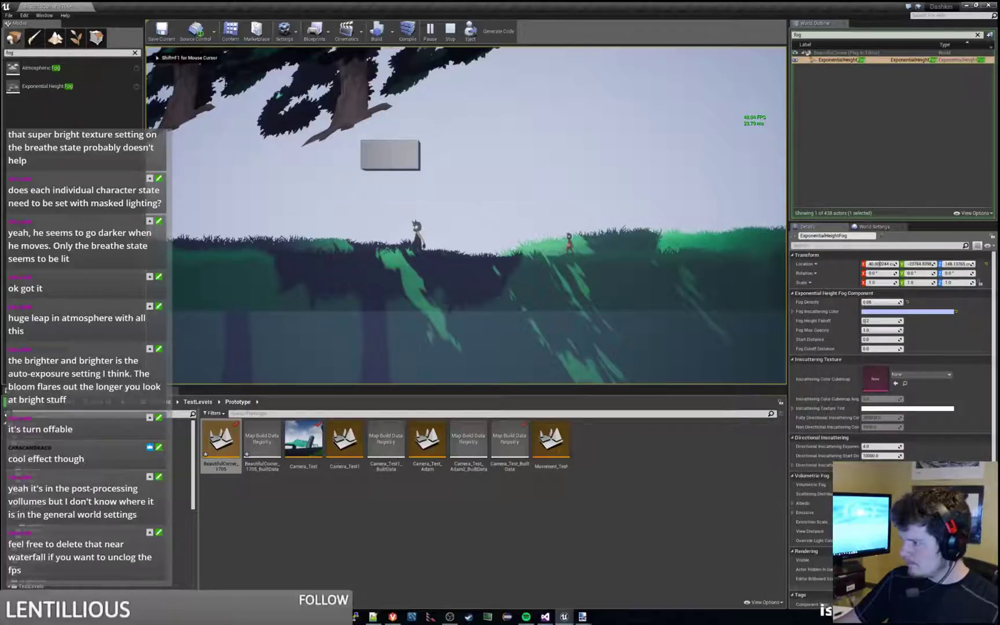
Try the fog's Start Distance at 5000 and other Fog Max Opacity values, returning both to their defaults.
key(shift+F1)
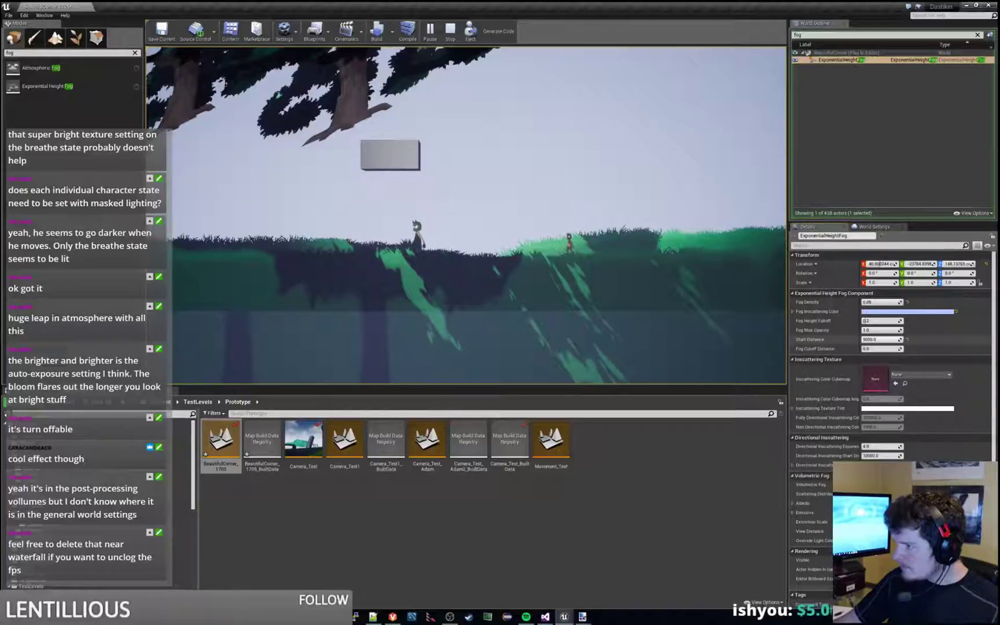
drag(881, 339, 795, 339)
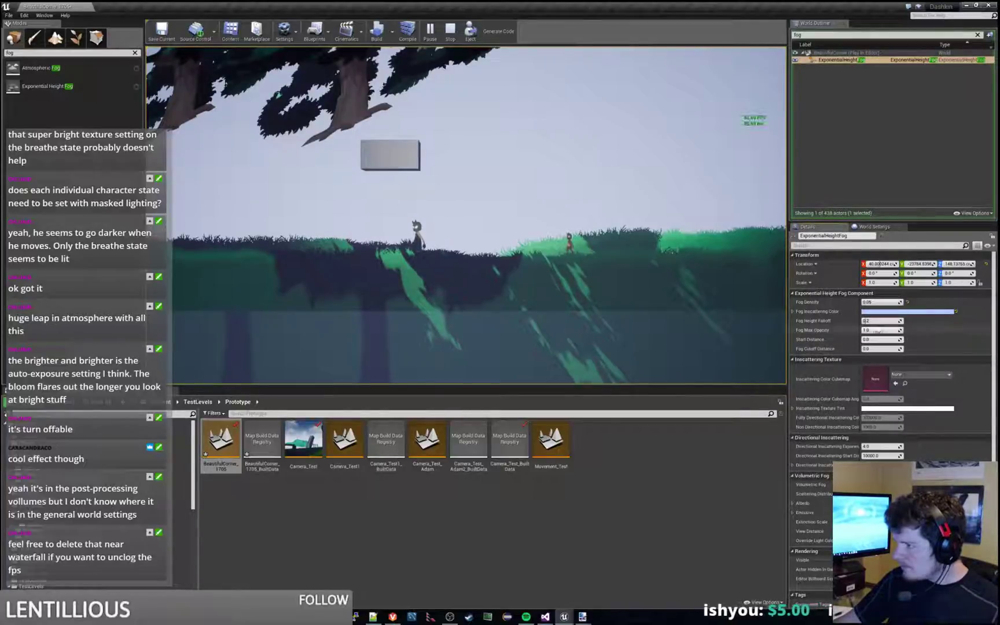
drag(864, 329, 912, 330)
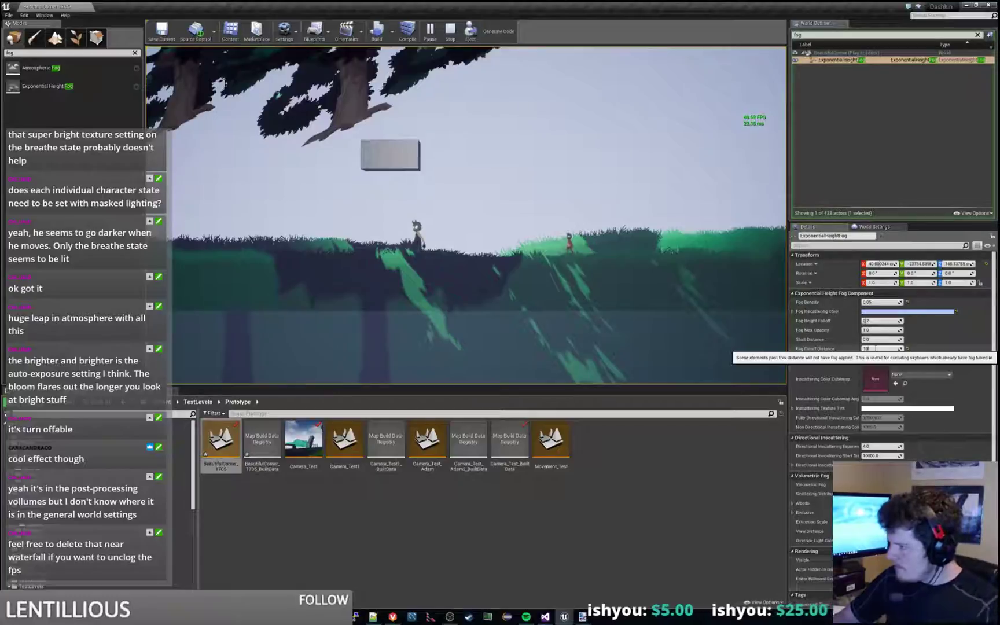
Set the running fog's Fog Cutoff Distance to 10000.
text(000.0)
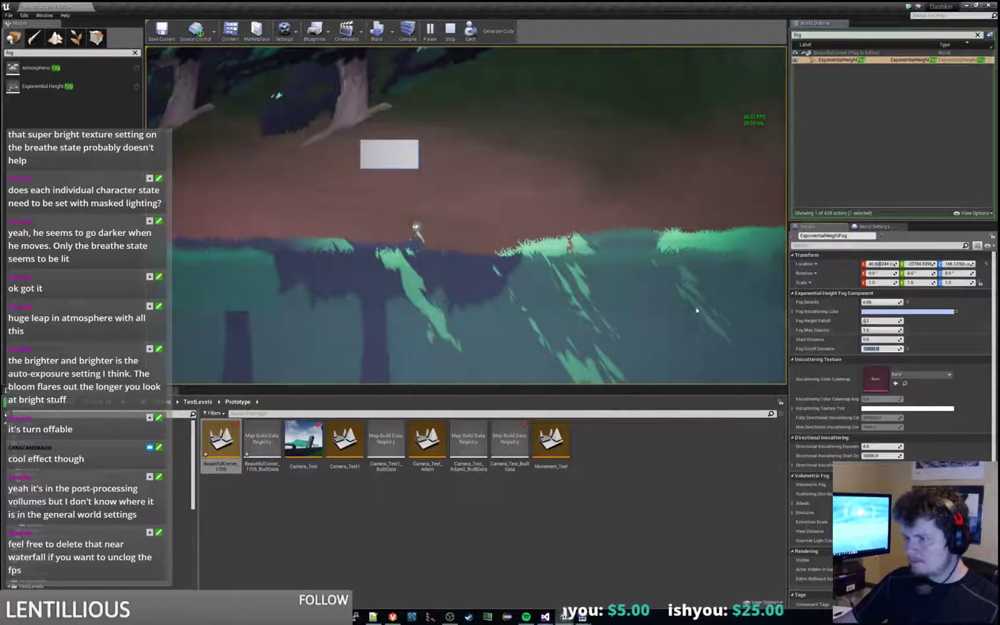
key(BackSpace)
key(Return)
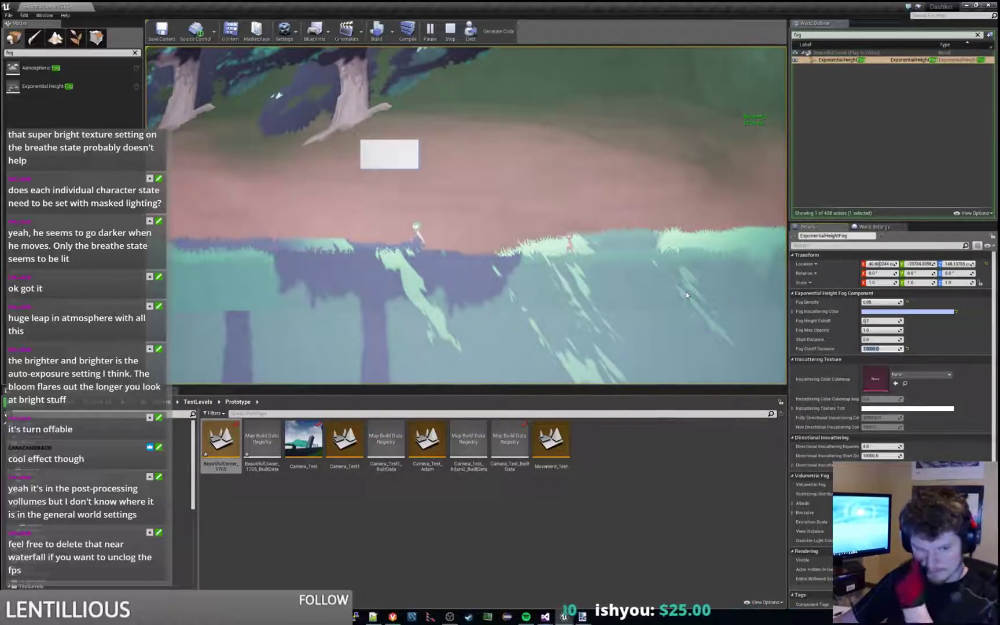
Try a different Extinction Scale in the fog's volumetric settings and reset it to the default.
scroll(948, 418, down, 2)
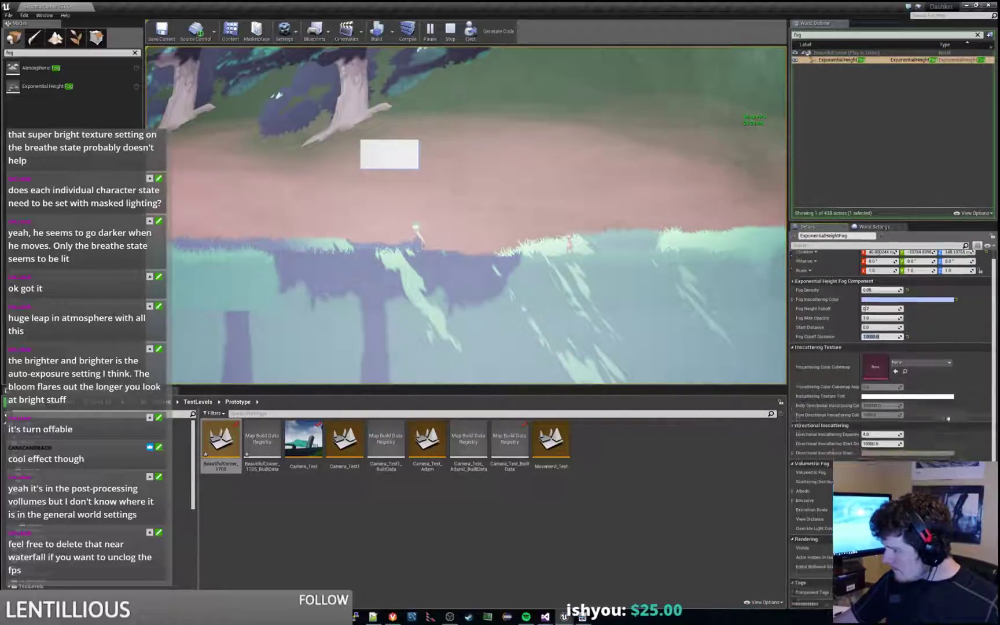
scroll(949, 414, up, 2)
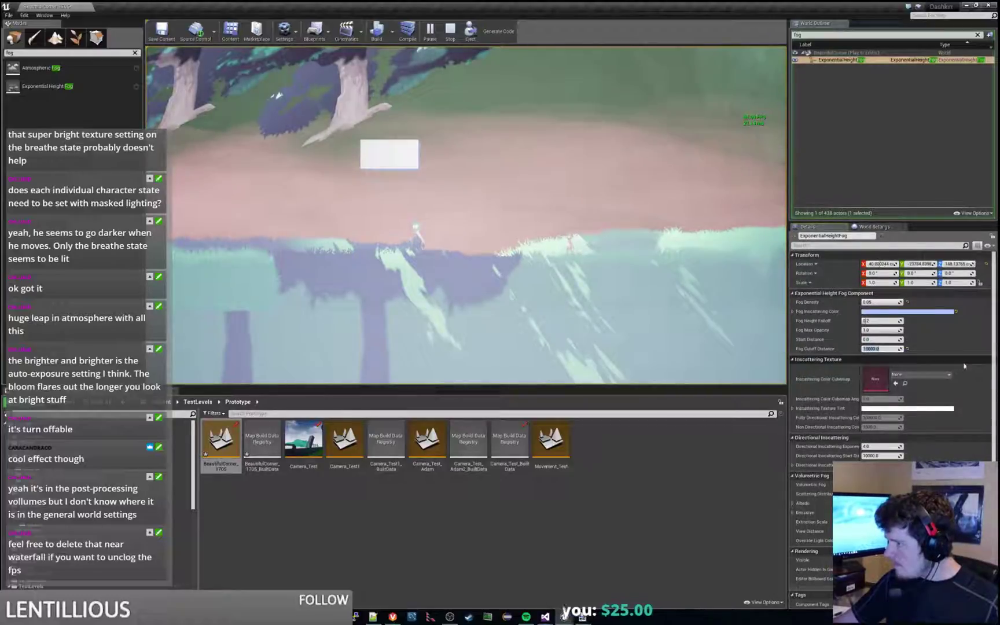
scroll(965, 365, down, 5)
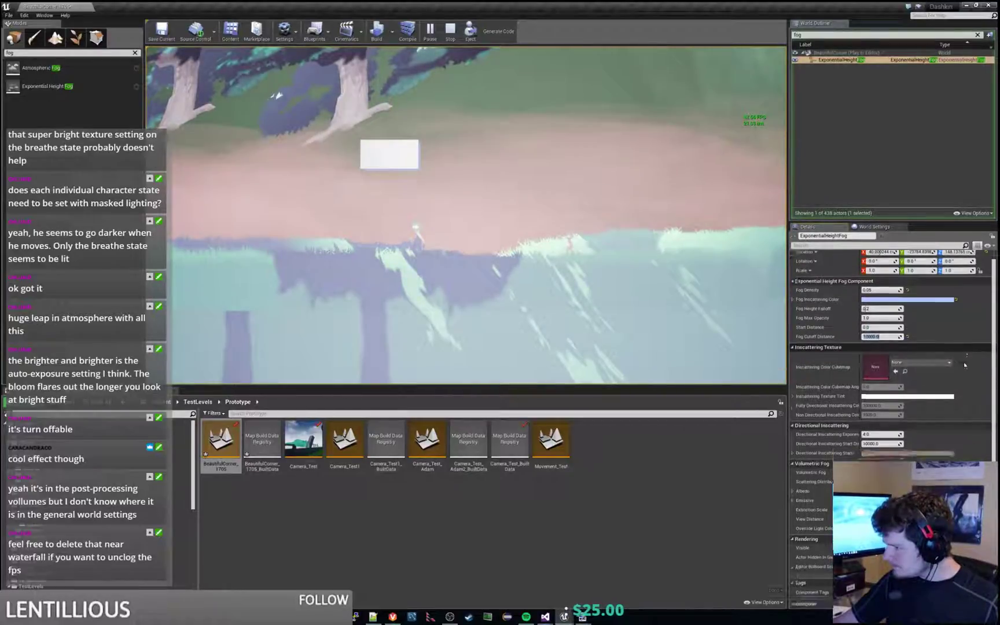
scroll(964, 365, down, 2)
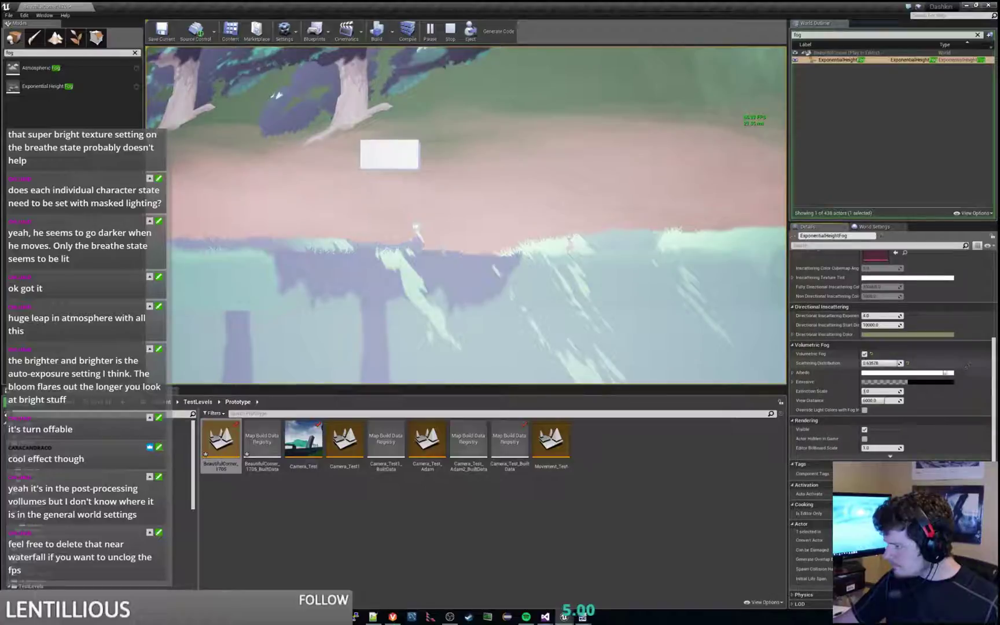
drag(882, 391, 906, 391)
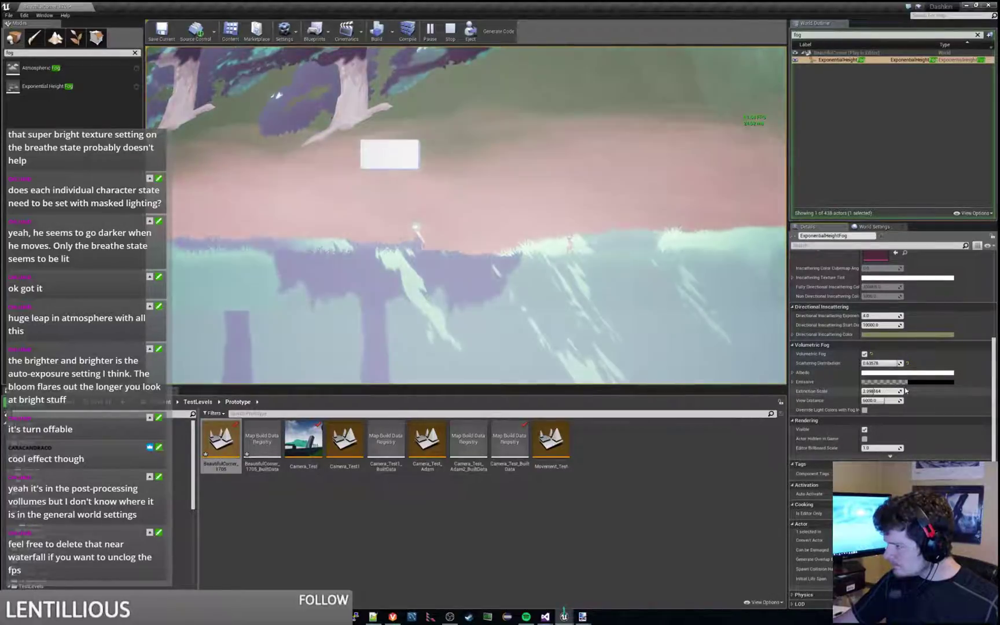
click(906, 392)
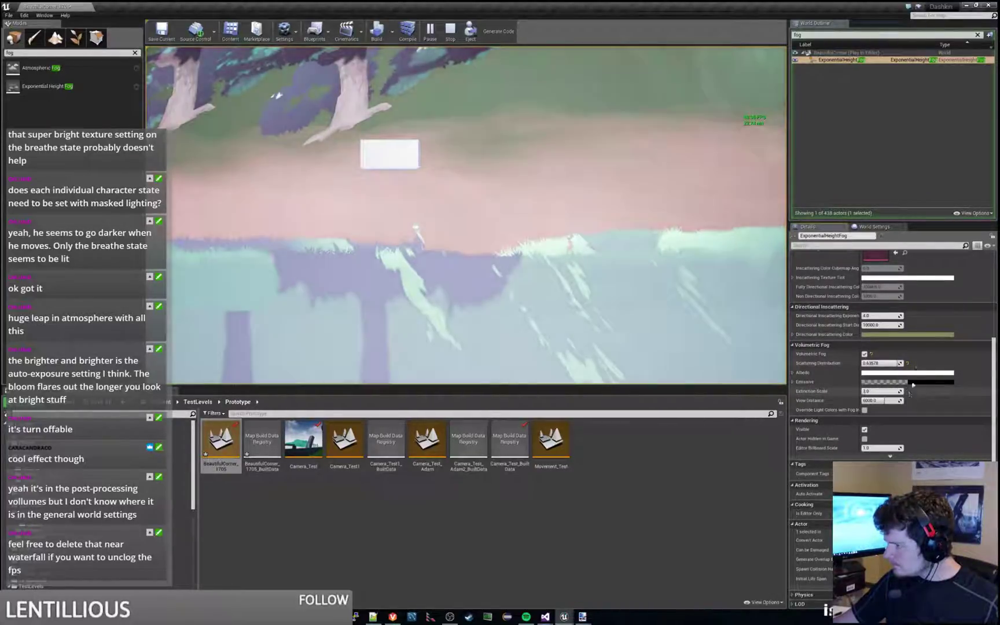
Toggle the fog's Volumetric Fog option off and on to compare the running level, leaving it enabled.
click(864, 355)
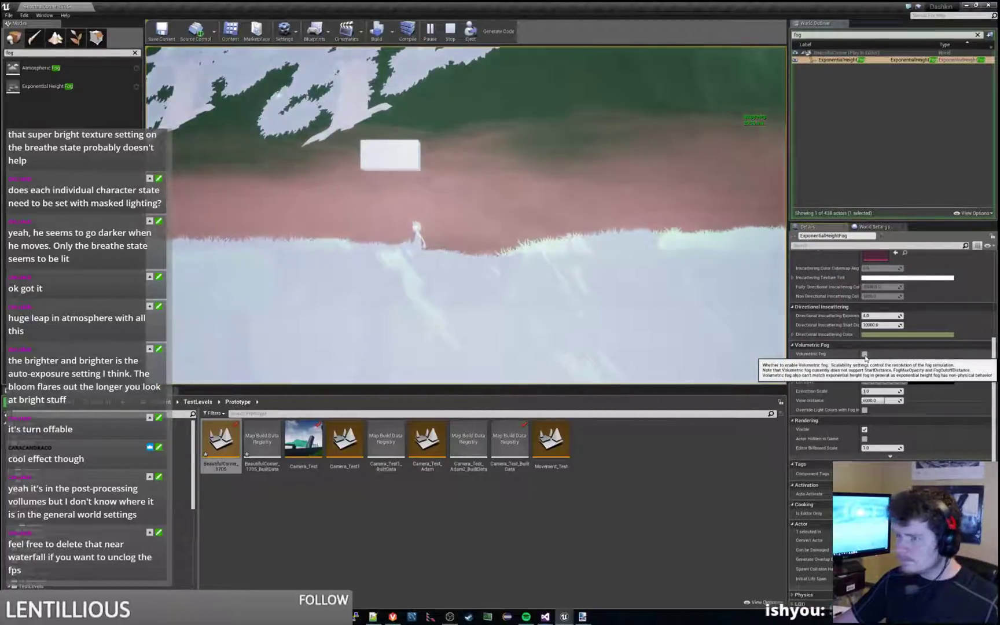
click(865, 355)
click(865, 354)
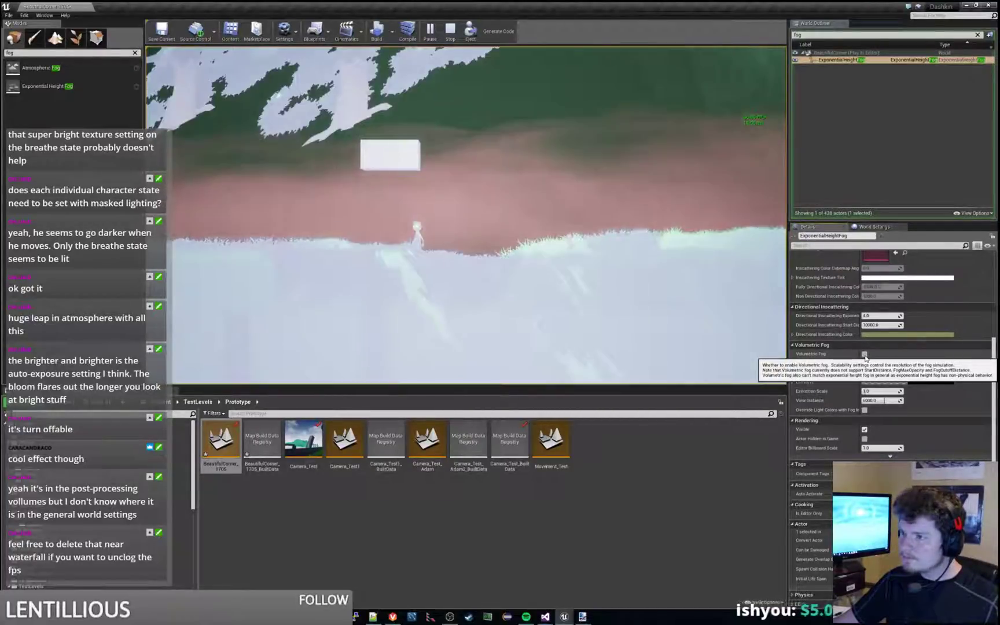
click(864, 354)
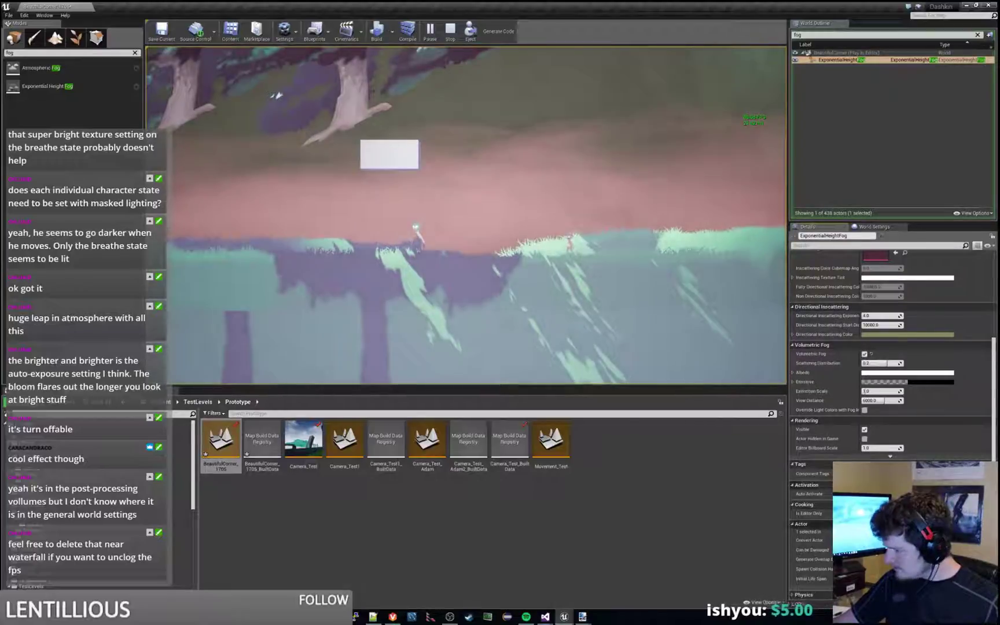
Filter the level's actors for "light" and select the SpotLight.
scroll(920, 391, up, 5)
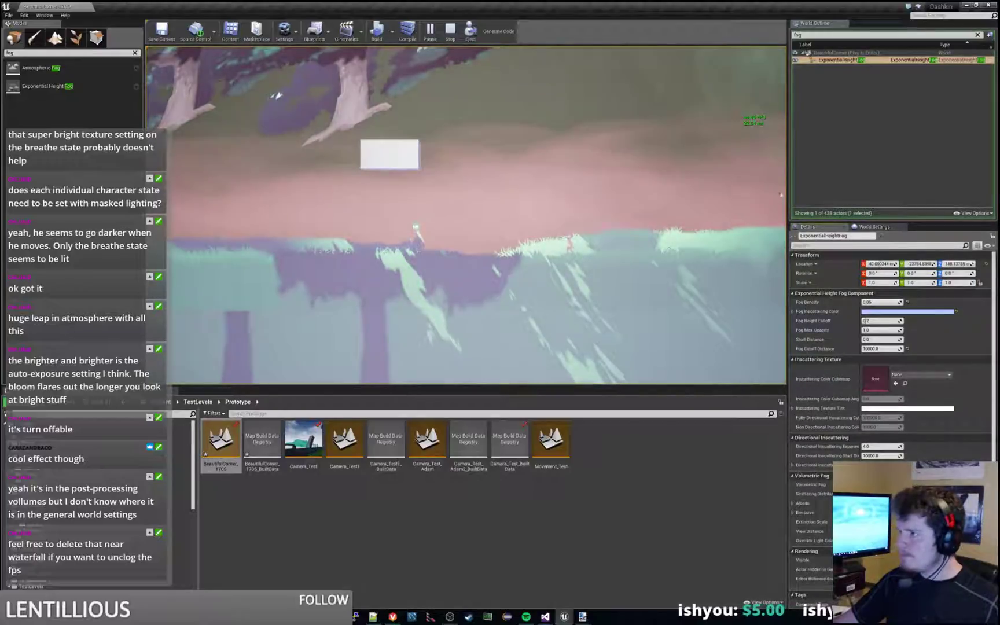
key(BackSpace)
key(BackSpace)
key(BackSpace)
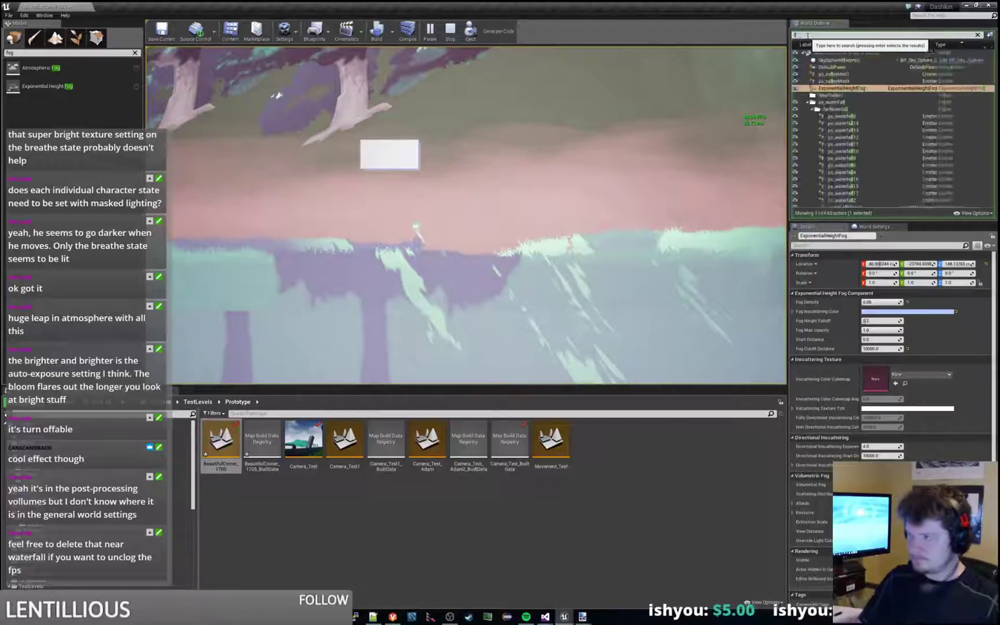
text(light)
click(823, 88)
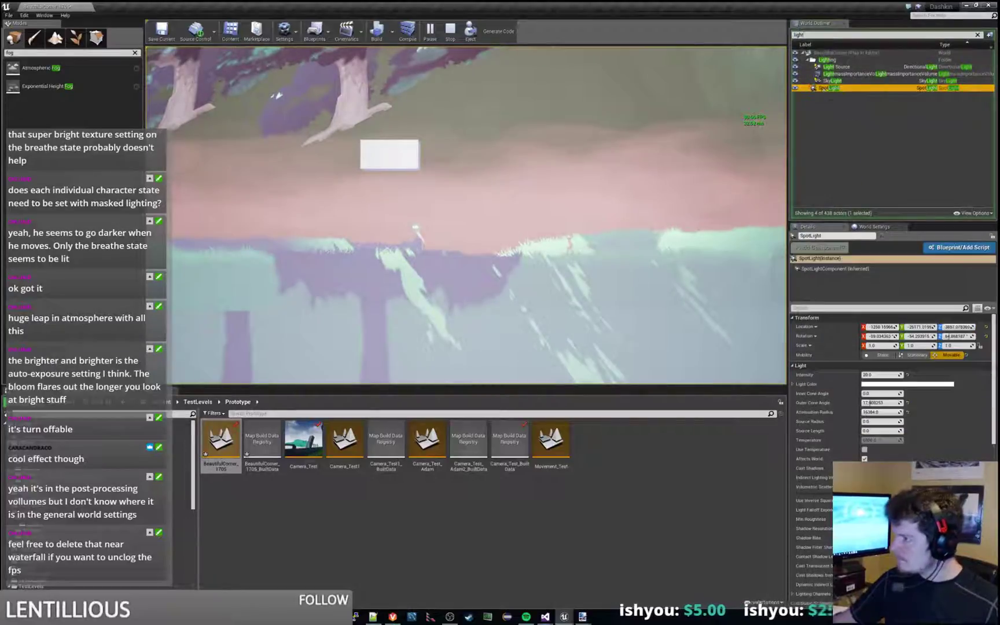
Toggle the SpotLight's Dynamic Indirect Lighting on and back off to compare the running level.
scroll(970, 399, down, 2)
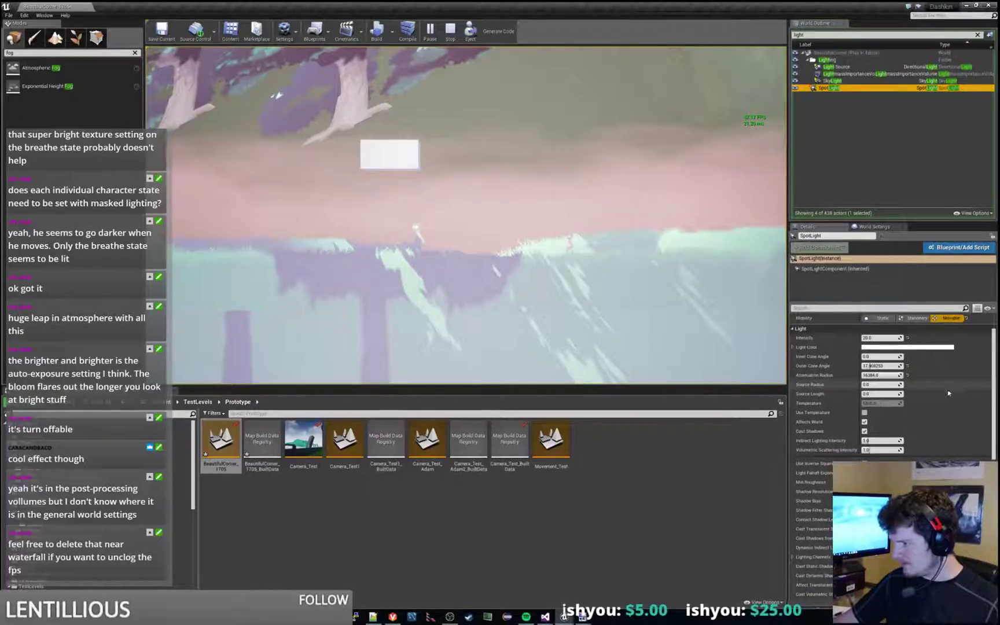
scroll(950, 391, down, 6)
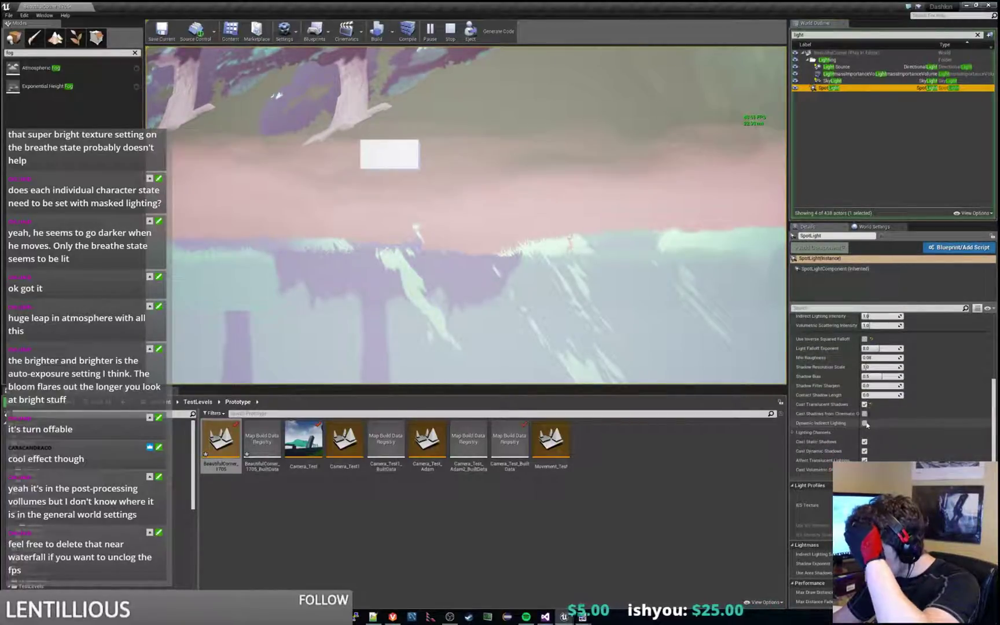
click(864, 423)
click(864, 423)
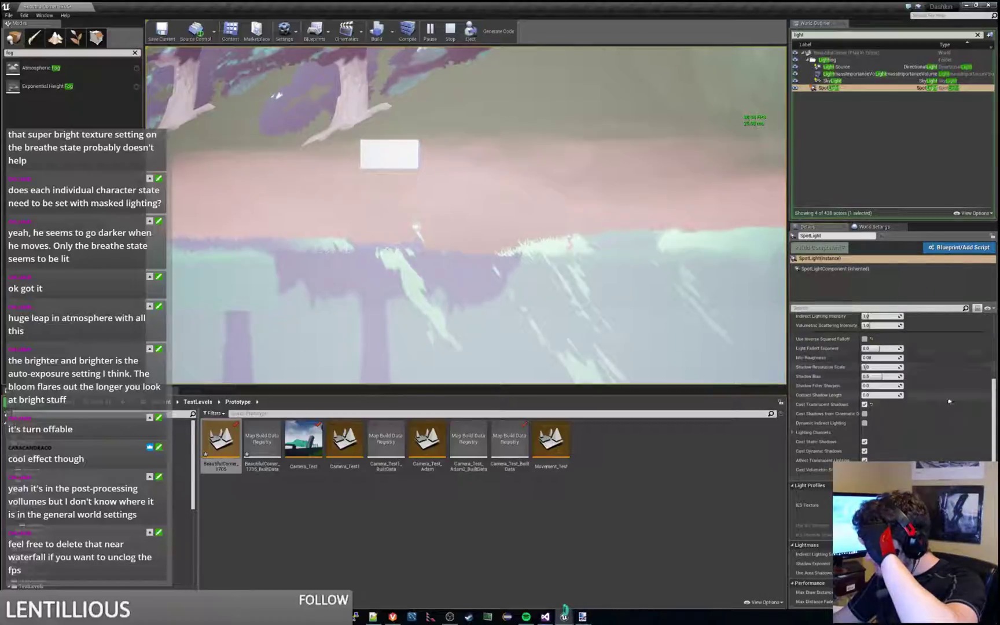
Toggle the SpotLight's Affect Translucent Lighting and Cast Volumetric Shadow options to compare the running level, leaving both enabled.
scroll(944, 412, up, 2)
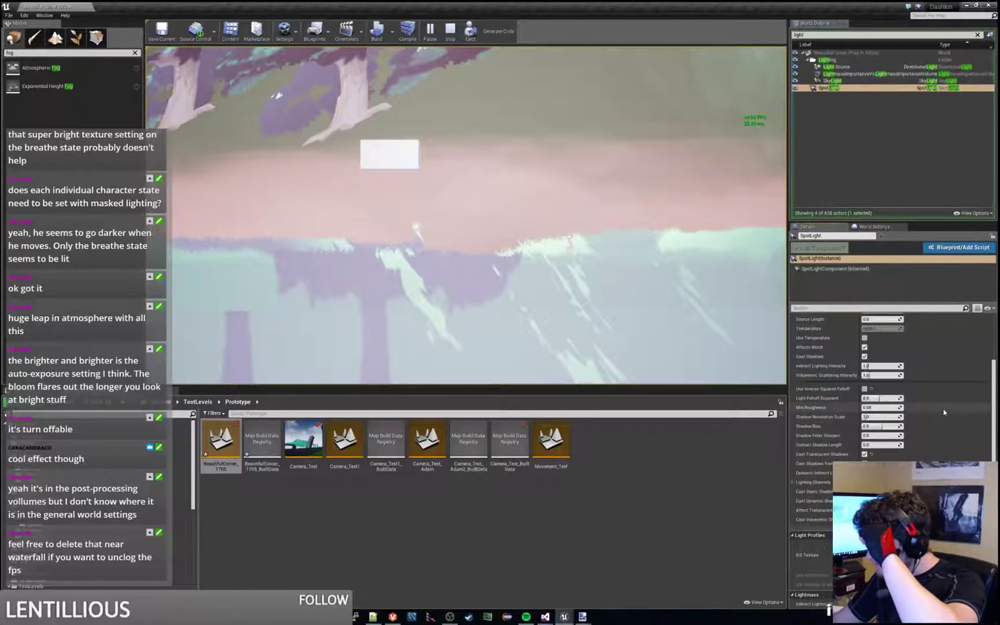
scroll(943, 412, up, 2)
scroll(943, 411, up, 2)
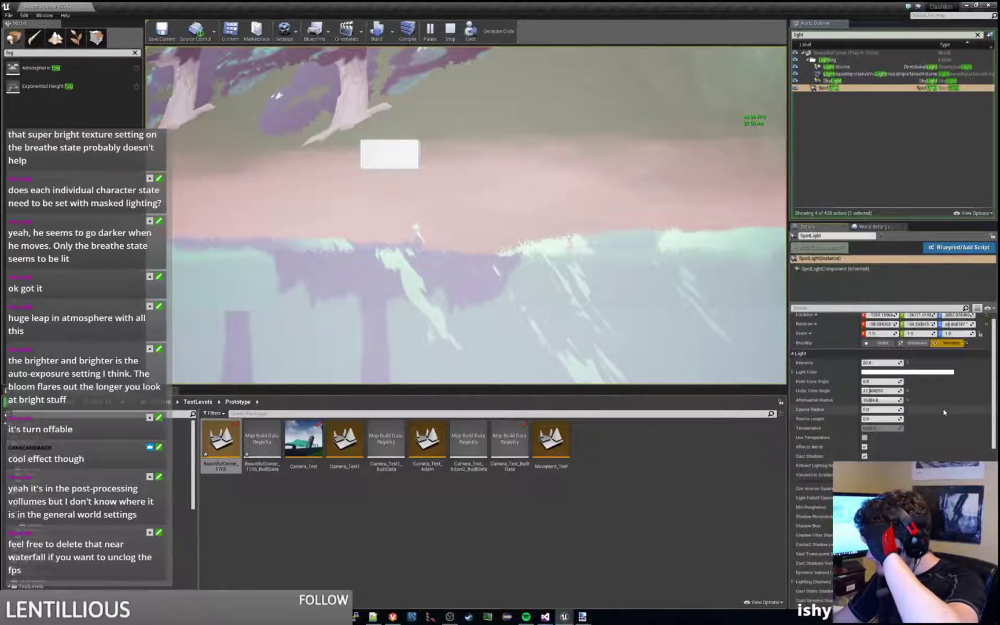
scroll(943, 412, down, 8)
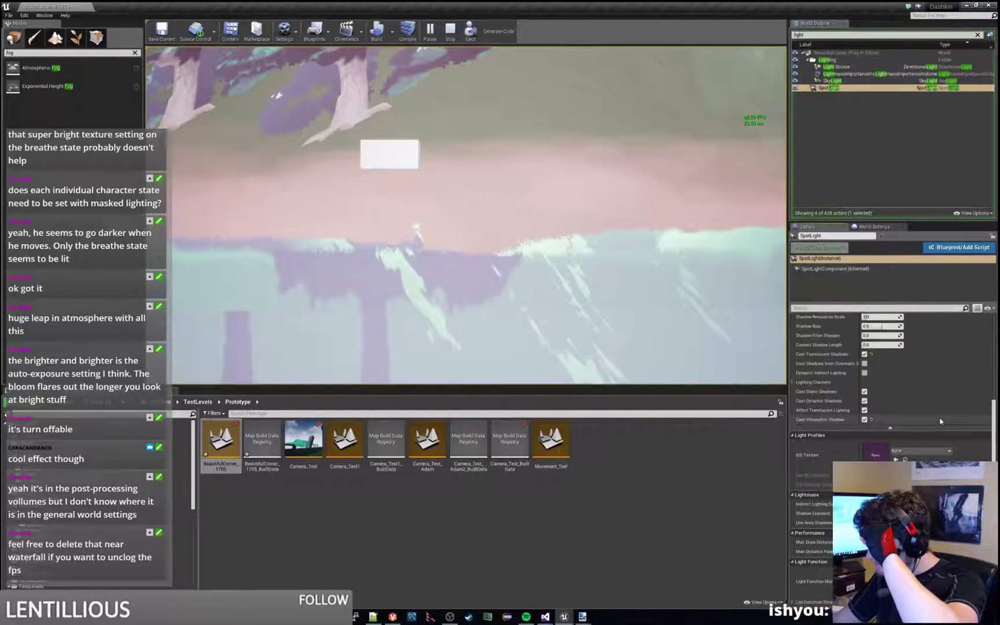
scroll(940, 420, down, 8)
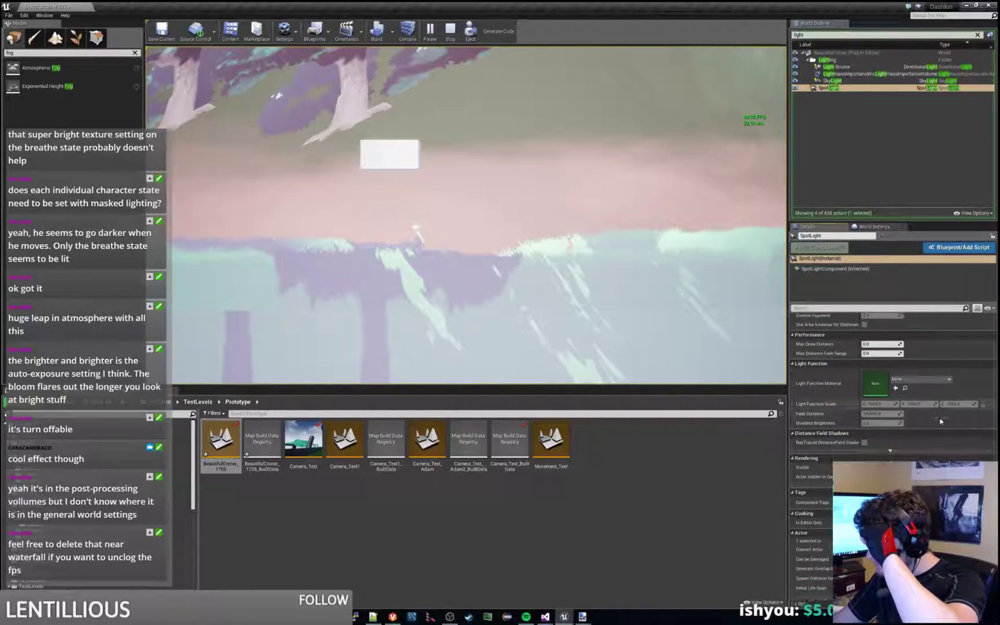
scroll(940, 420, up, 7)
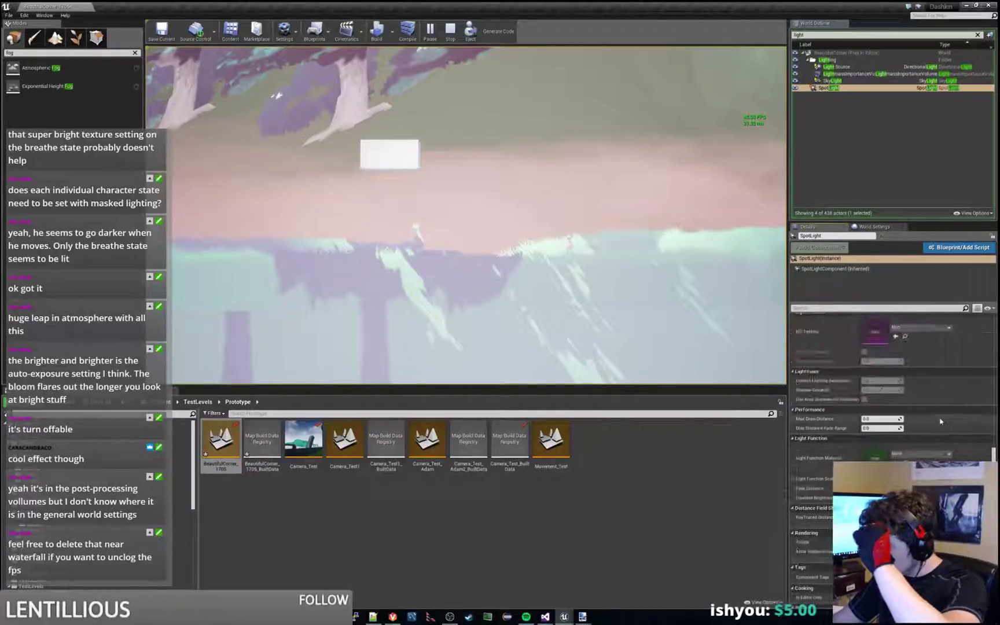
click(864, 385)
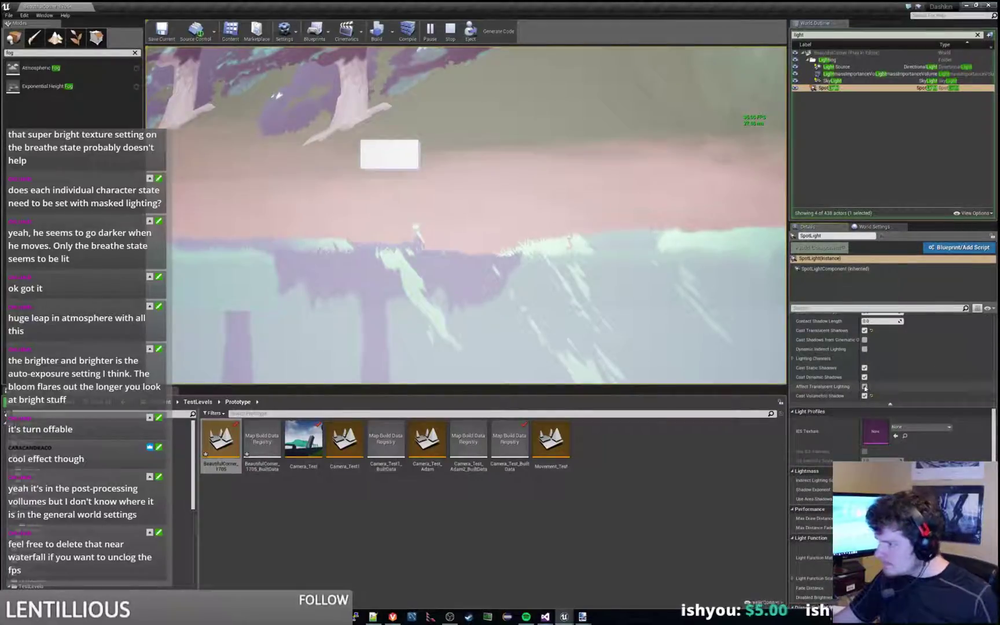
click(865, 386)
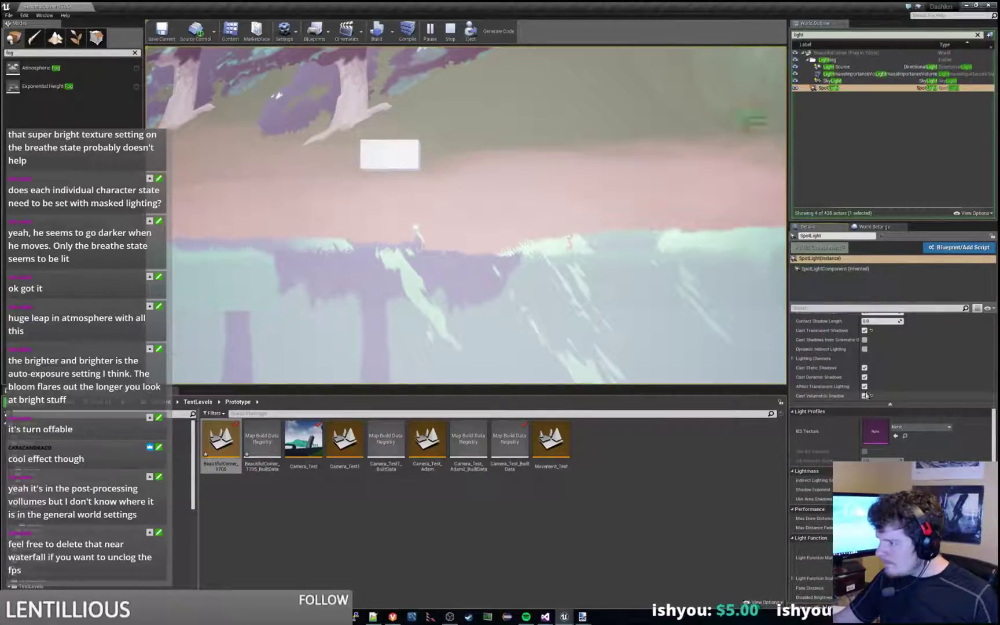
click(865, 395)
Try a SpotLight Light Falloff Exponent of about 11.4, reset it to the default, and toggle Use Inverse Squared Falloff for comparison.
scroll(865, 399, up, 3)
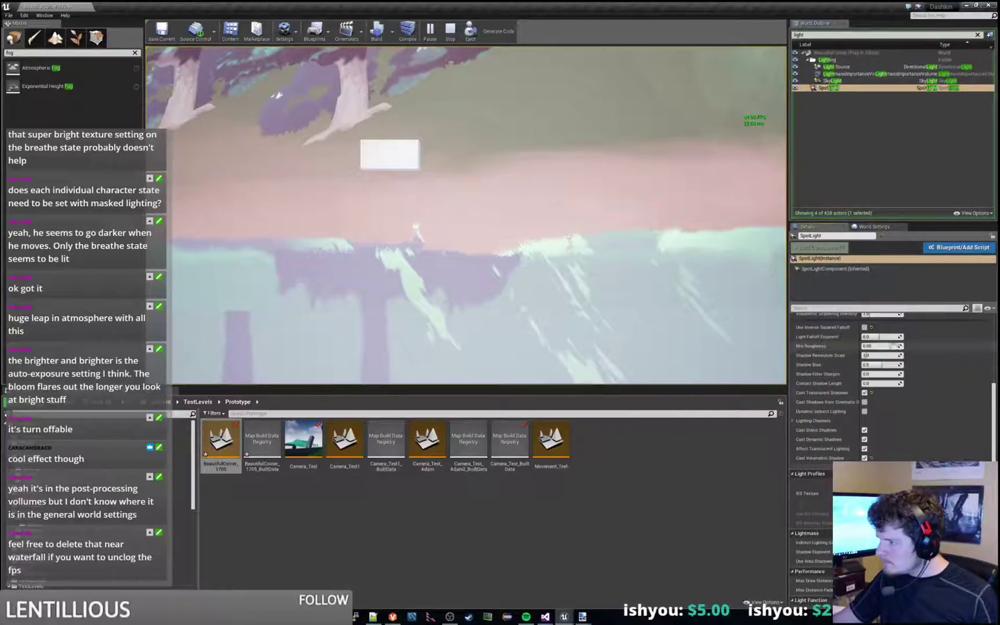
drag(872, 336, 903, 336)
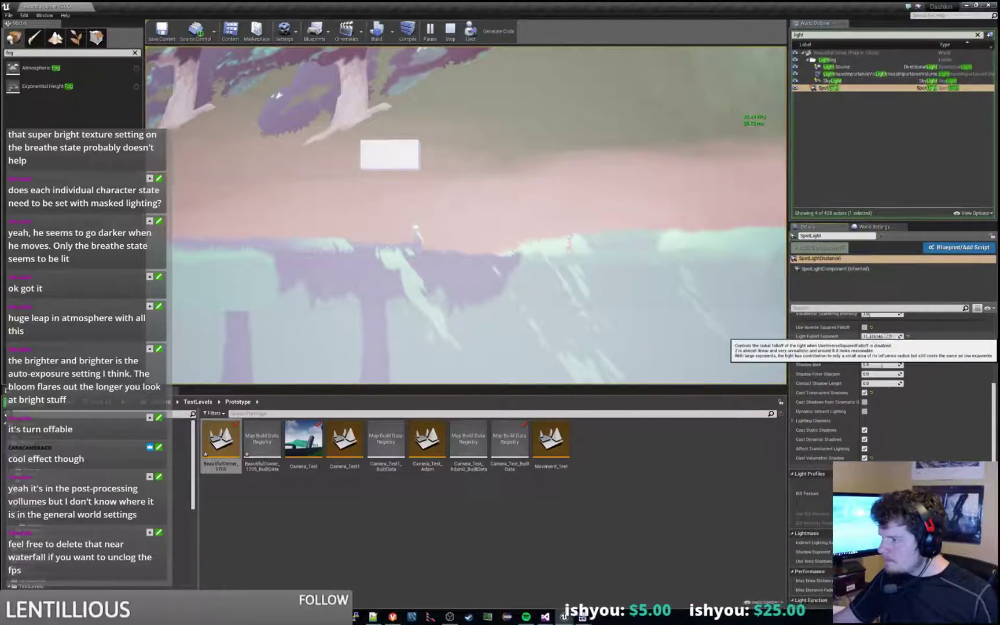
click(907, 337)
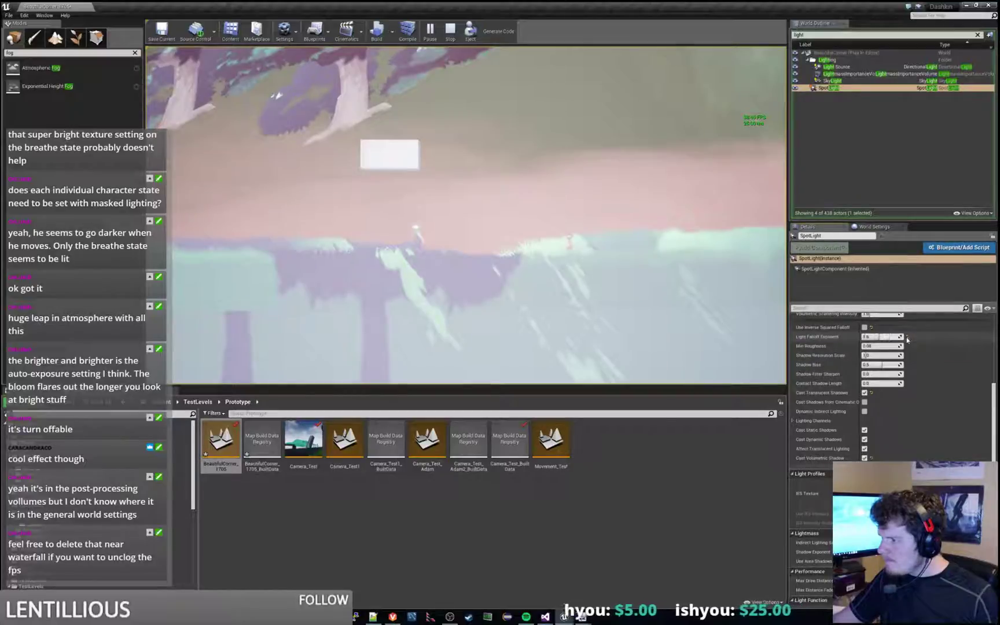
click(864, 327)
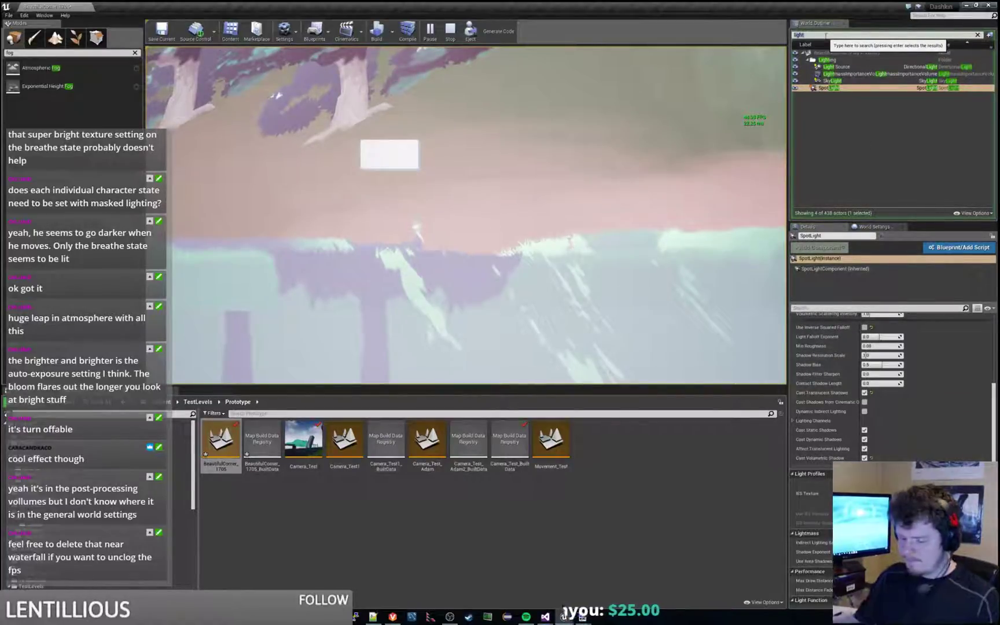
Filter the level's actors for "fog" and select the ExponentialHeightFog.
key(BackSpace)
key(BackSpace)
key(BackSpace)
key(BackSpace)
key(BackSpace)
text(fog)
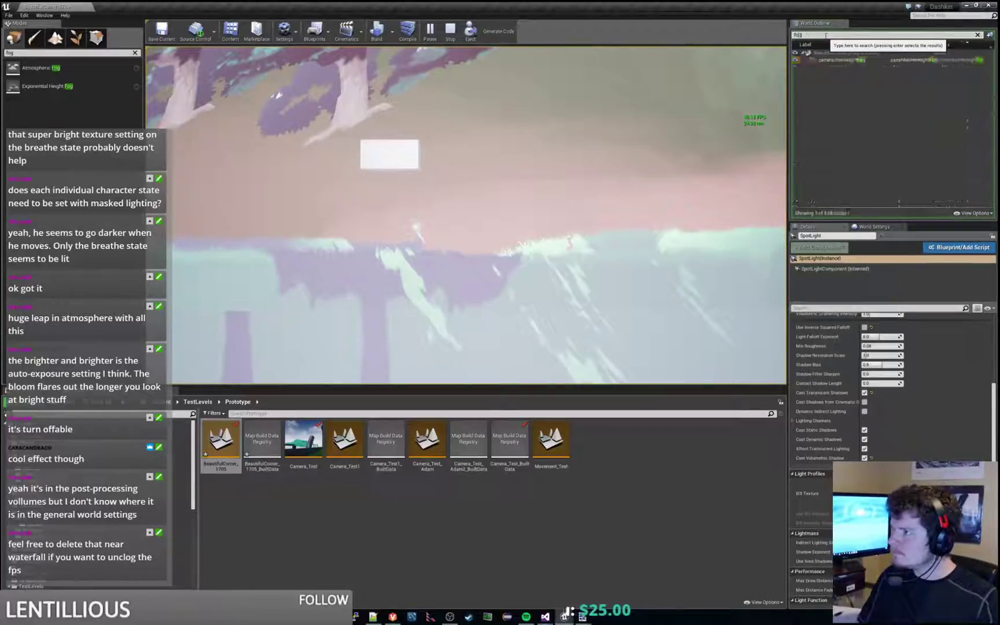
key(Return)
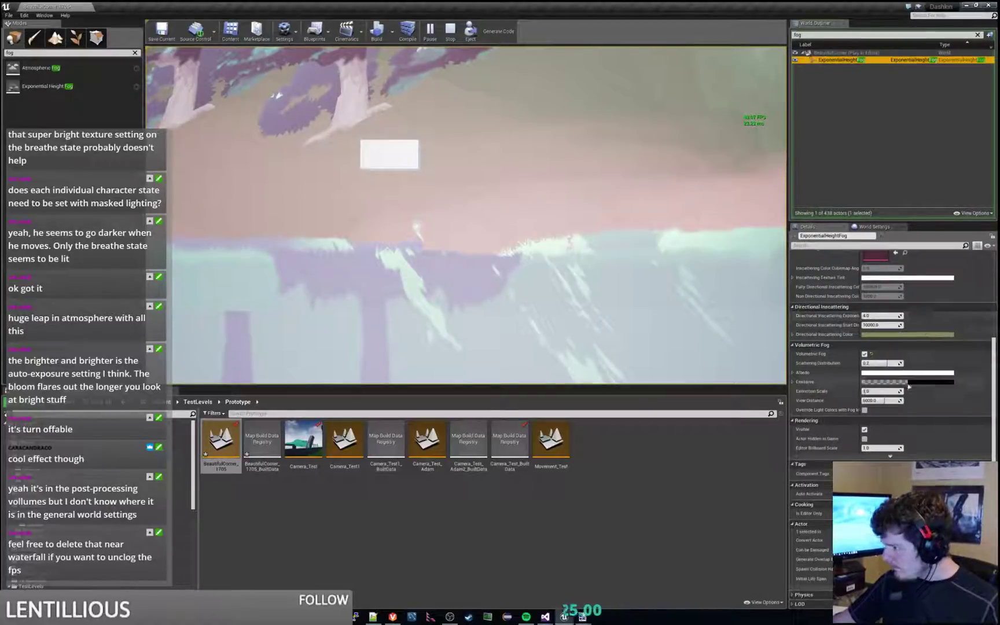
Toggle the fog's Volumetric Fog and Visible options to compare the running level, leaving the fog hidden.
click(864, 354)
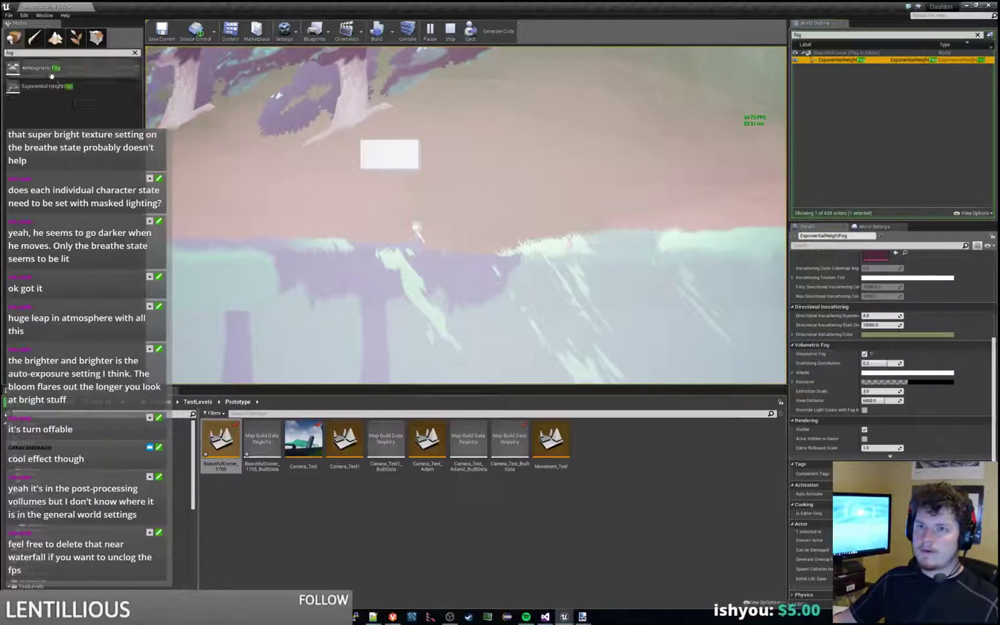
click(571, 233)
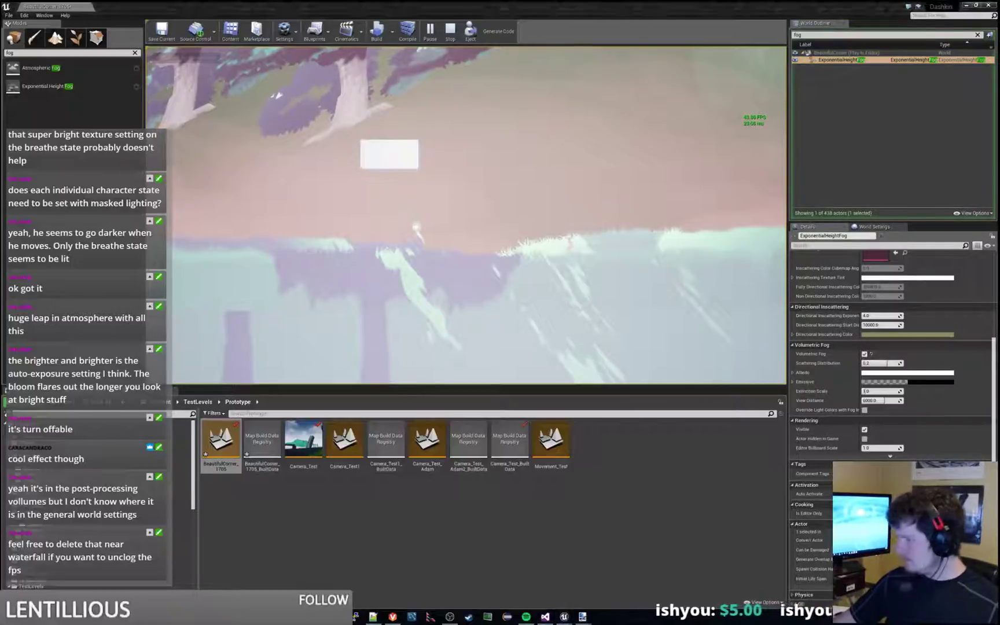
key(shift+F1)
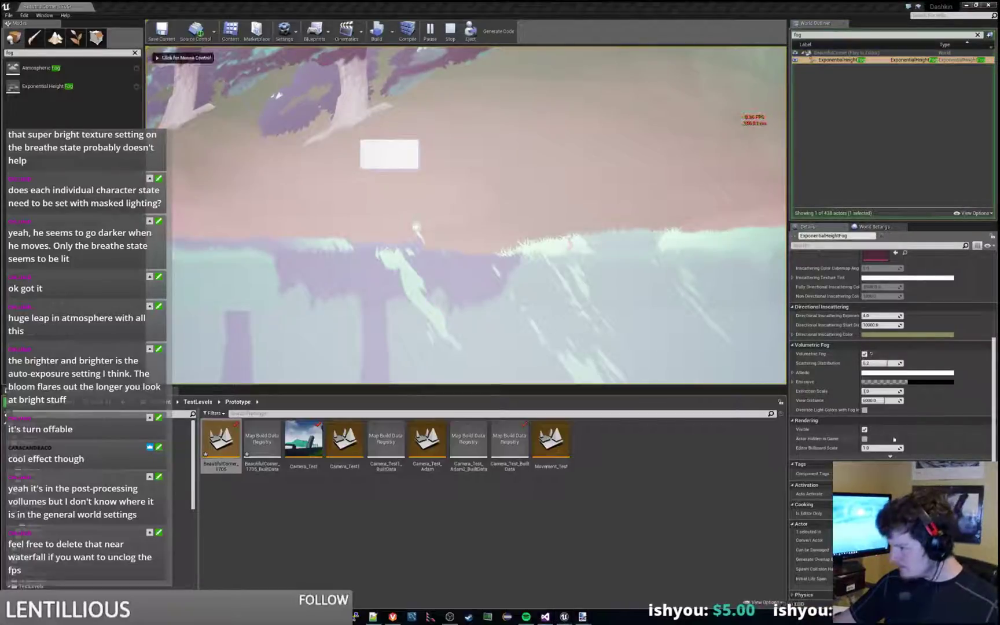
click(864, 430)
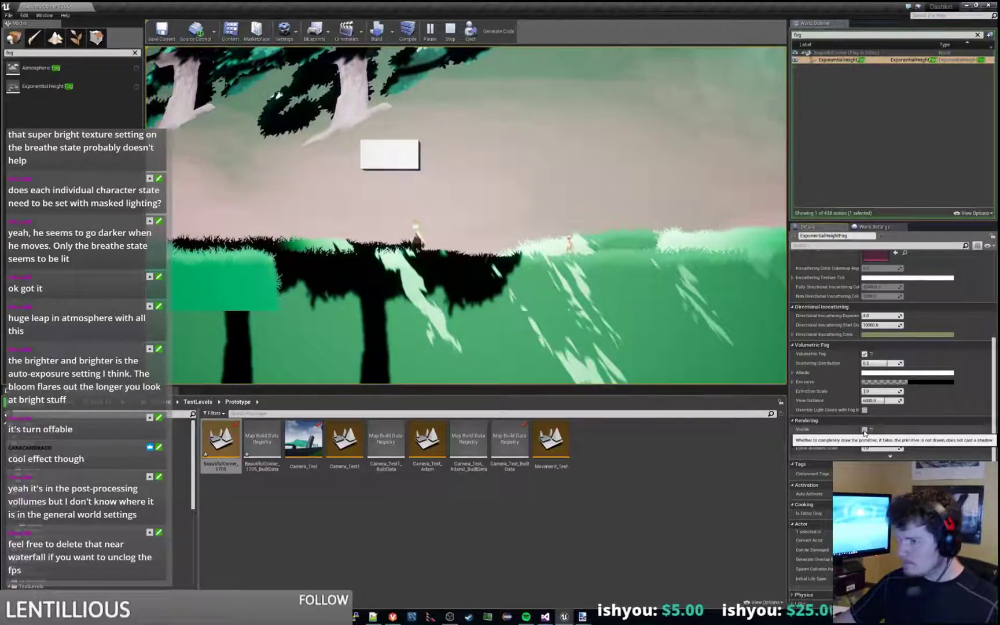
click(865, 430)
click(864, 429)
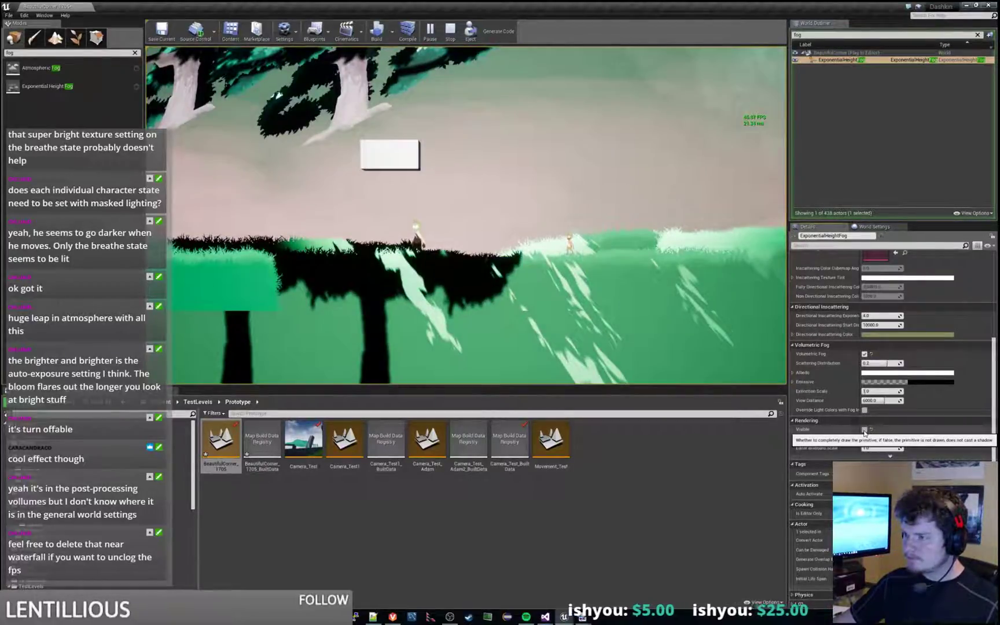
Run the character back and forth through the playing level to inspect the scene with the fog hidden.
click(502, 285)
key(d)
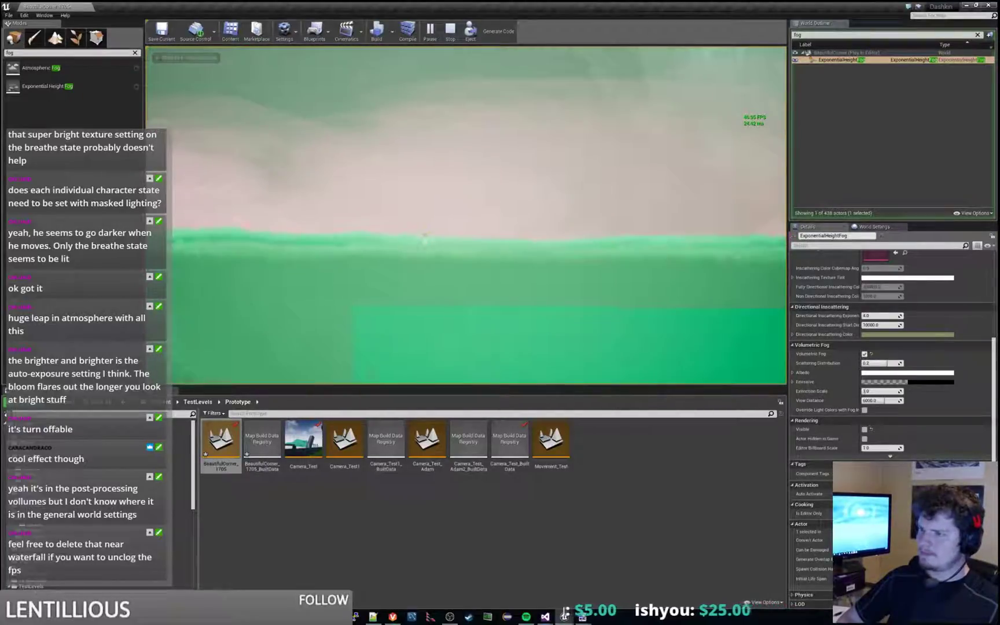
key(a)
key(a)
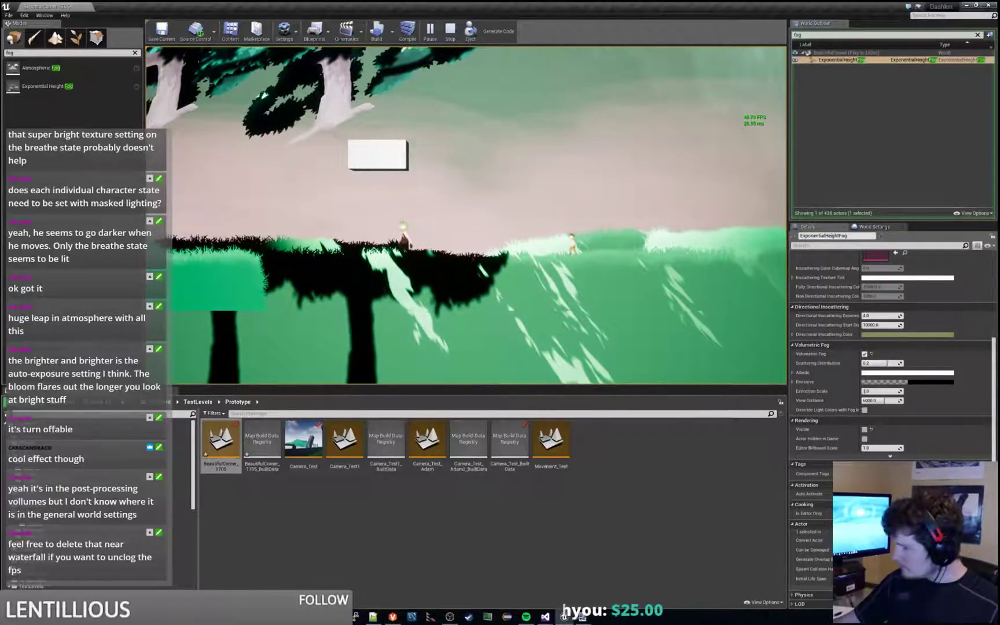
Try a different Scattering Distribution for the fog, and stop the play session.
key(shift+F1)
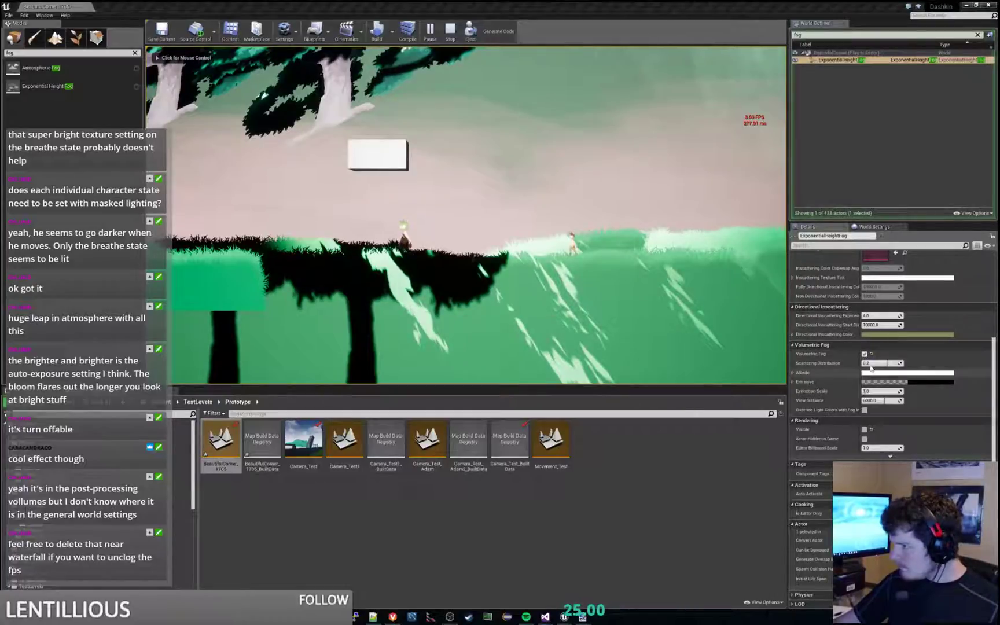
drag(889, 363, 926, 363)
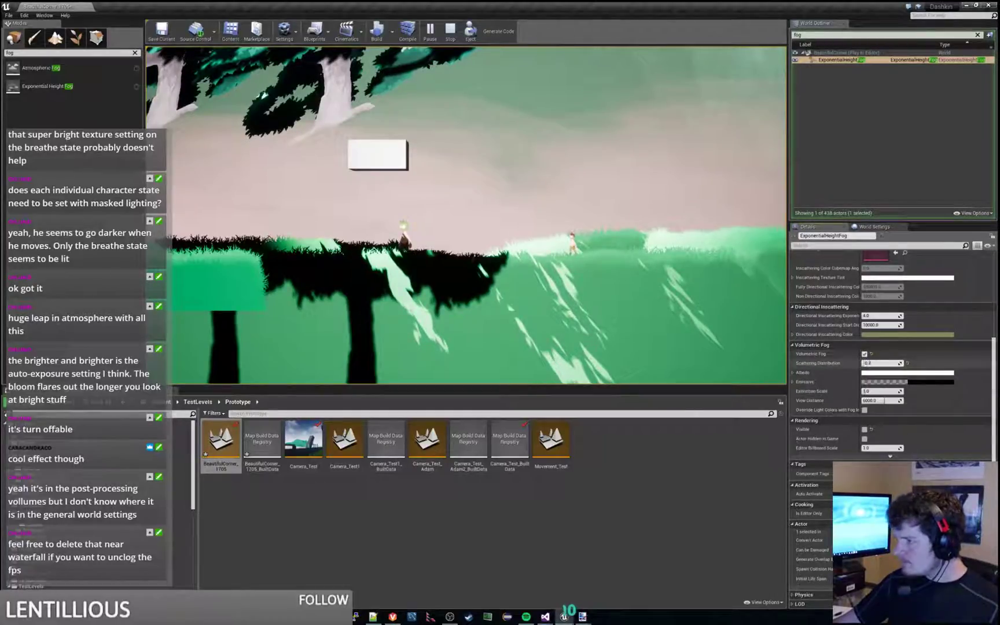
click(870, 78)
click(358, 118)
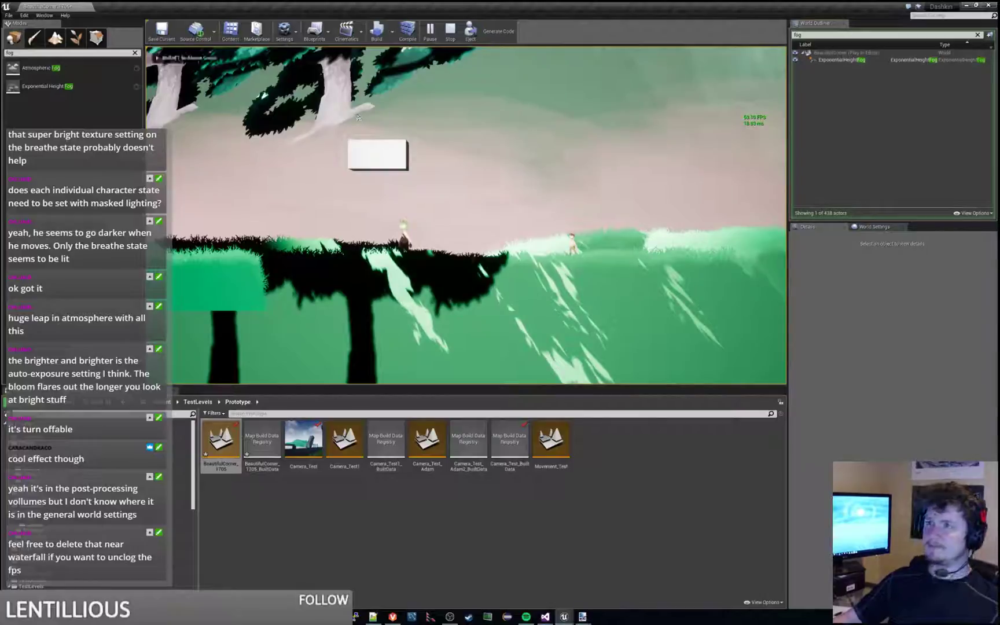
key(Escape)
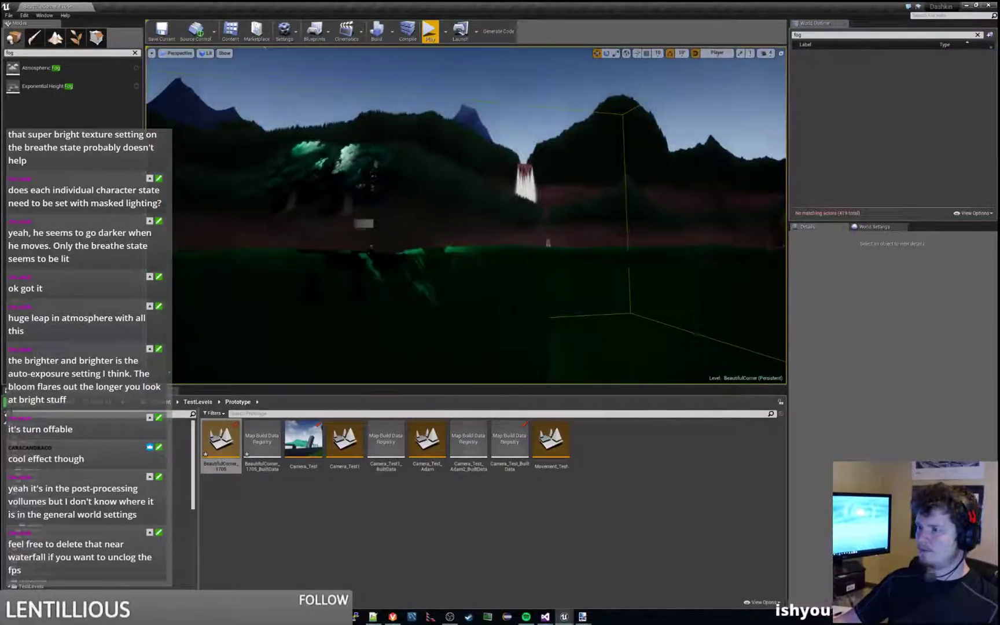
Filter the level's actors for "light" and select the Light Source directional light.
key(w)
right_drag(466, 215, 549, 197)
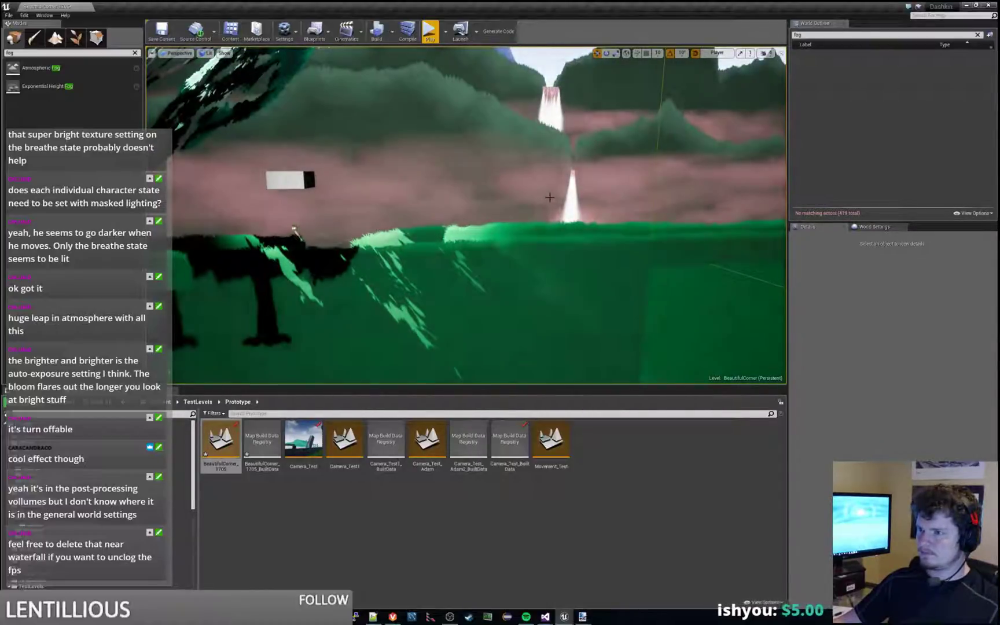
right_drag(549, 198, 529, 199)
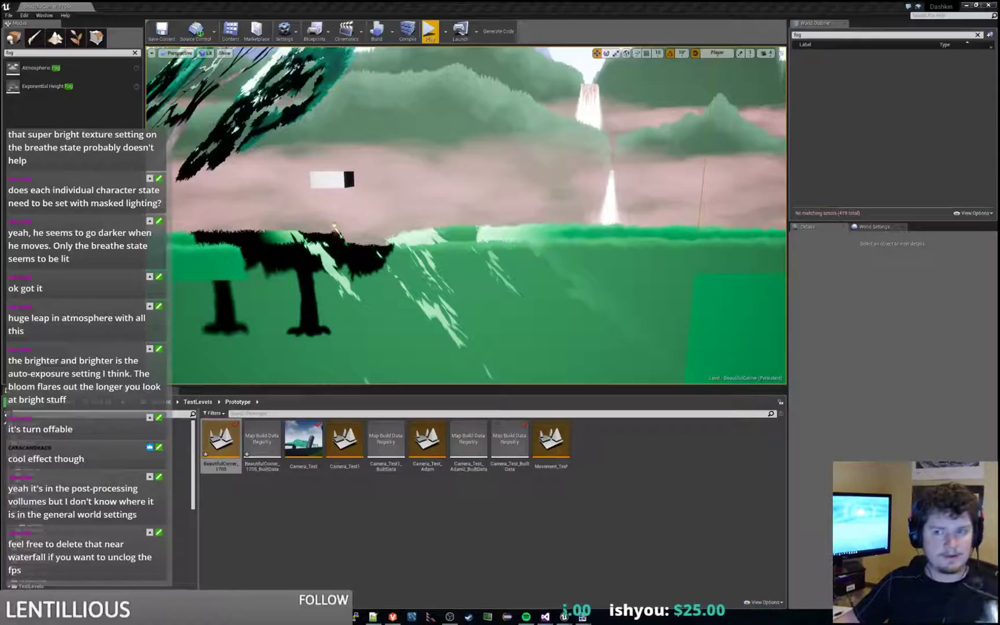
right_drag(680, 234, 544, 243)
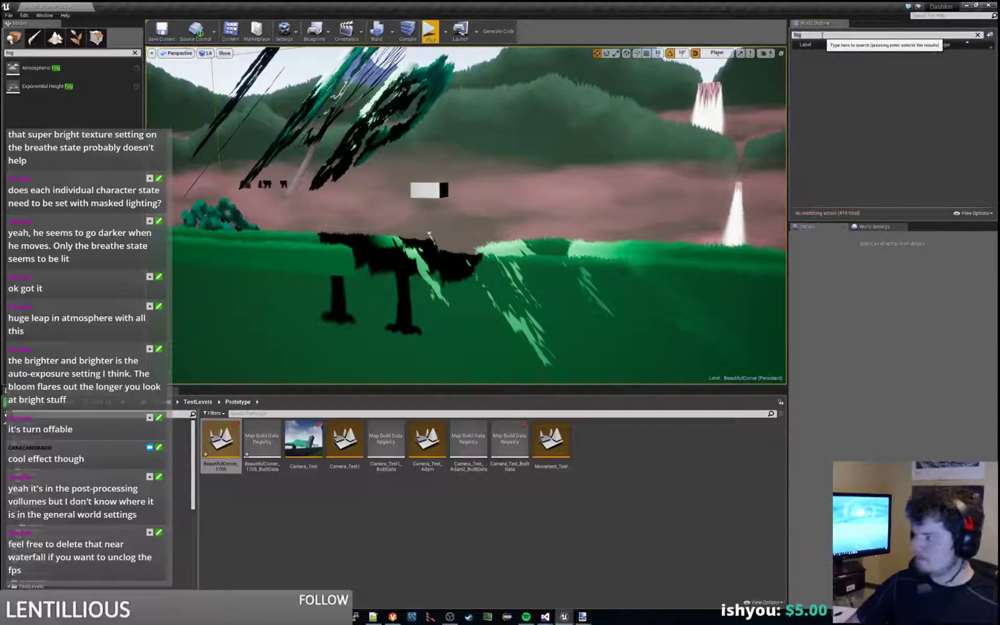
key(BackSpace)
key(BackSpace)
key(BackSpace)
text(light)
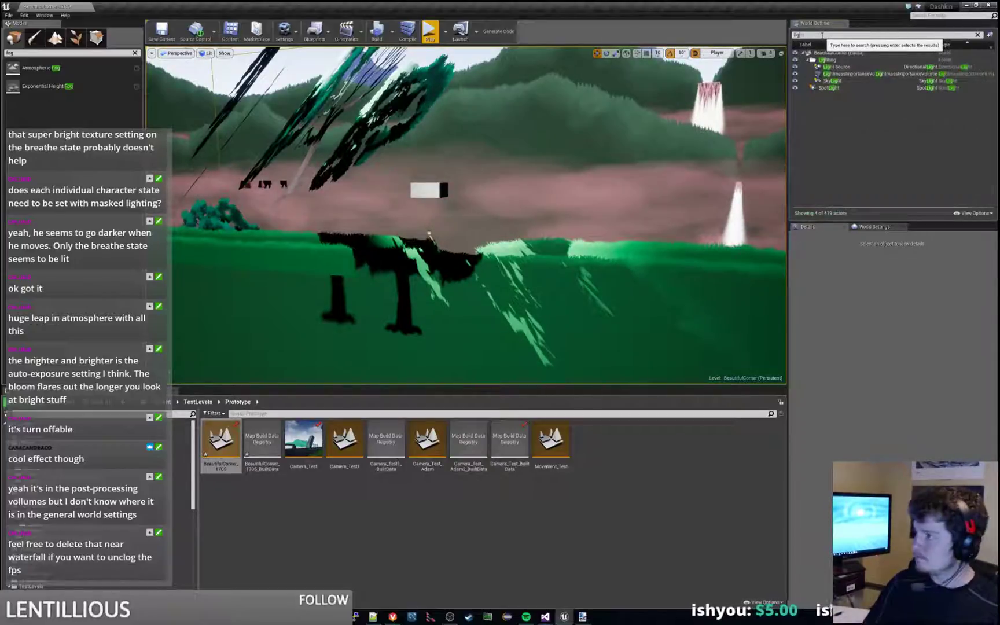
click(861, 74)
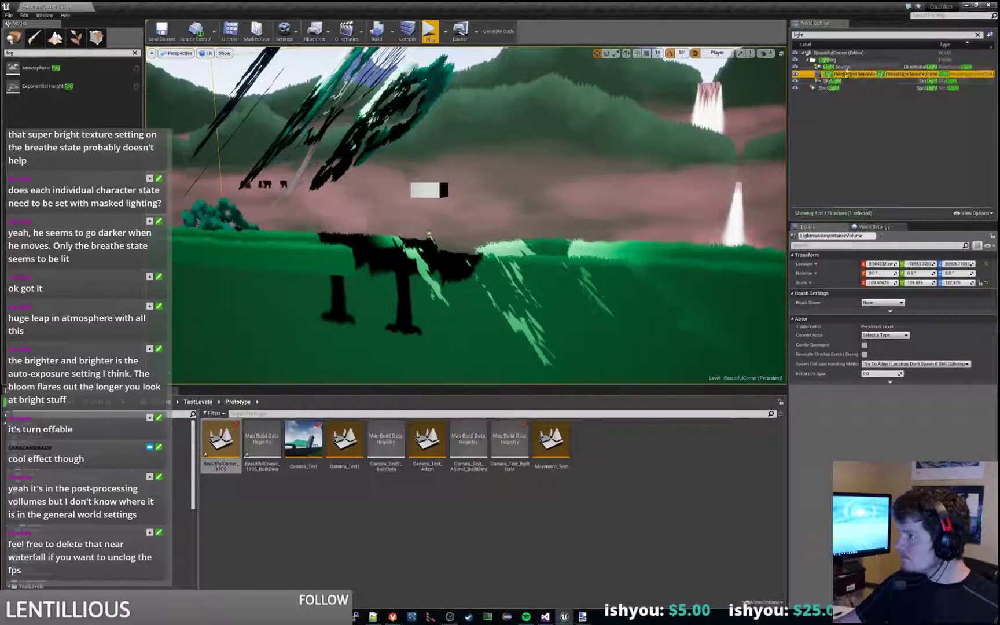
click(836, 66)
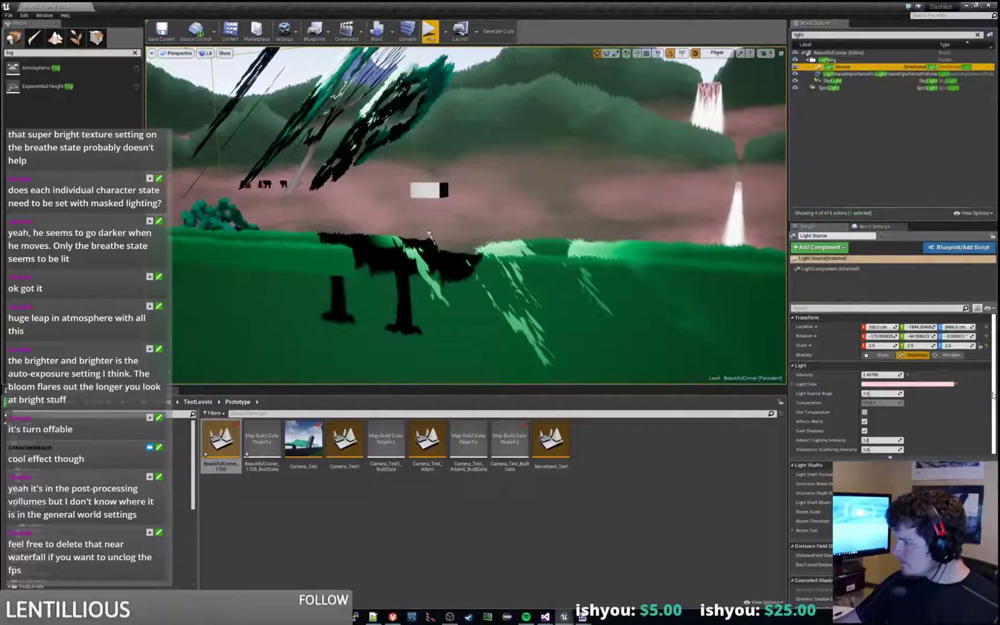
Try Light Shaft Occlusion on the Light Source and review its shadow, Lightmass, light function and rendering settings.
drag(998, 396, 997, 452)
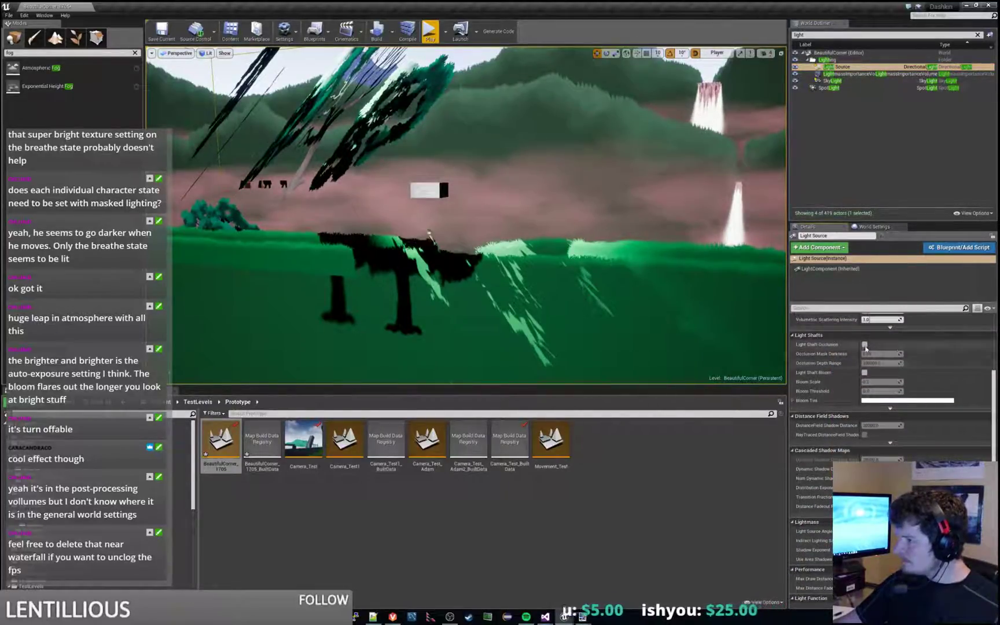
click(864, 345)
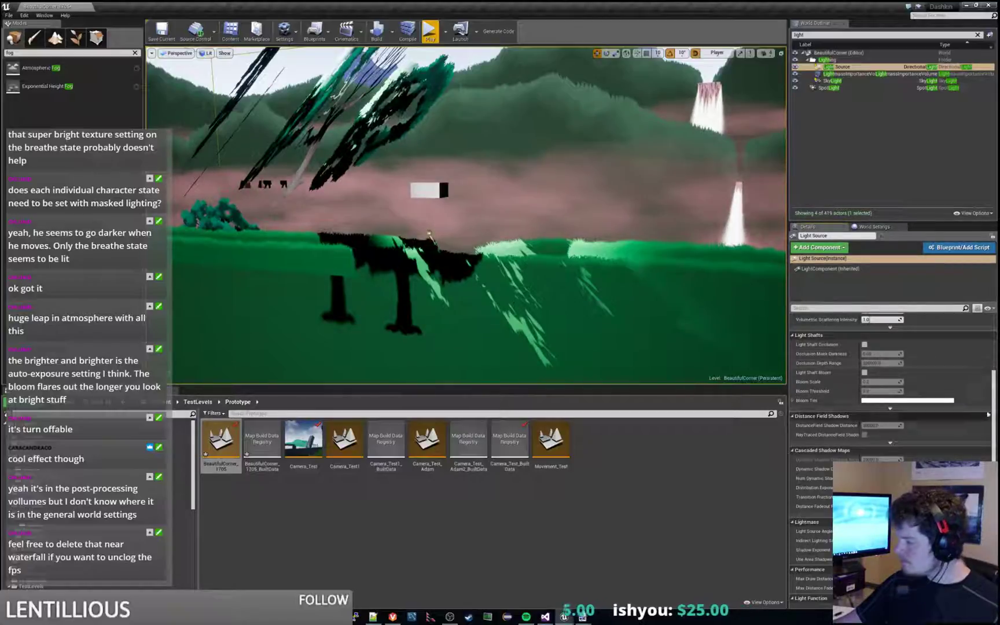
scroll(951, 447, down, 1)
scroll(950, 446, down, 2)
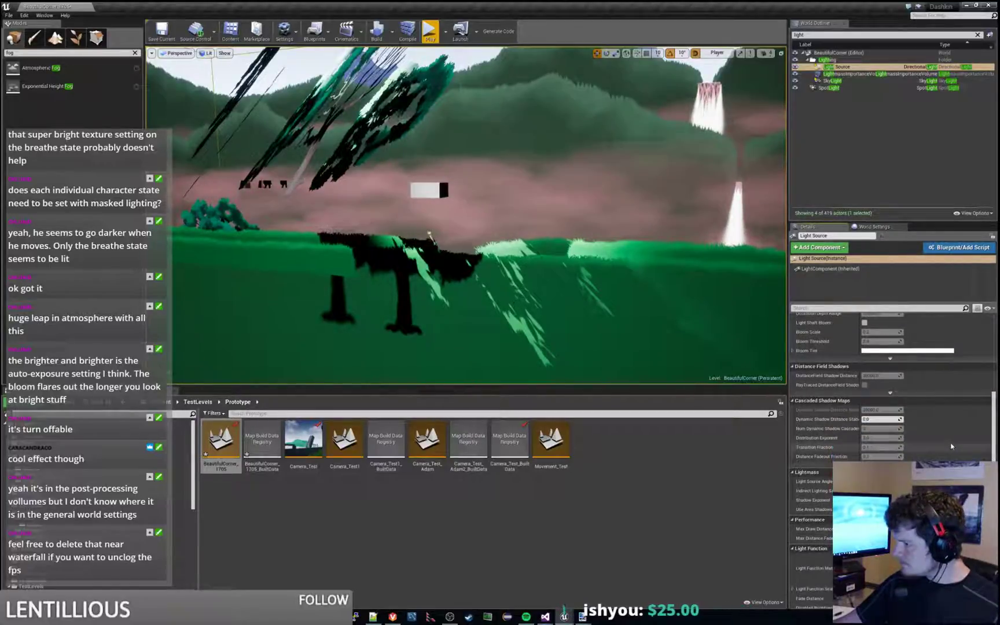
scroll(950, 447, down, 3)
scroll(951, 446, down, 3)
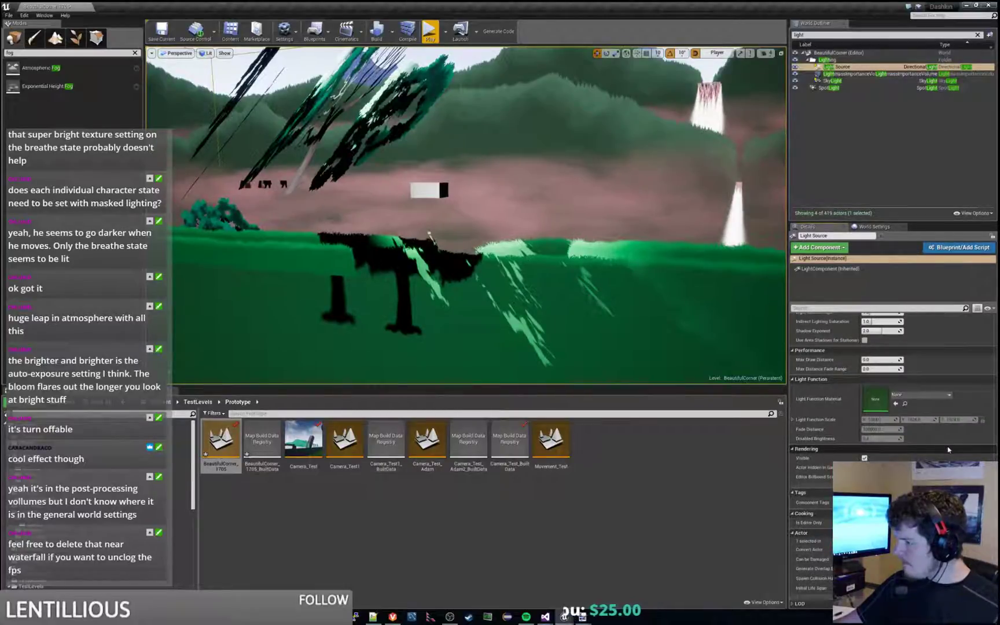
scroll(948, 448, up, 5)
Select the LightmassImportanceVolume among the filtered lighting actors.
click(851, 74)
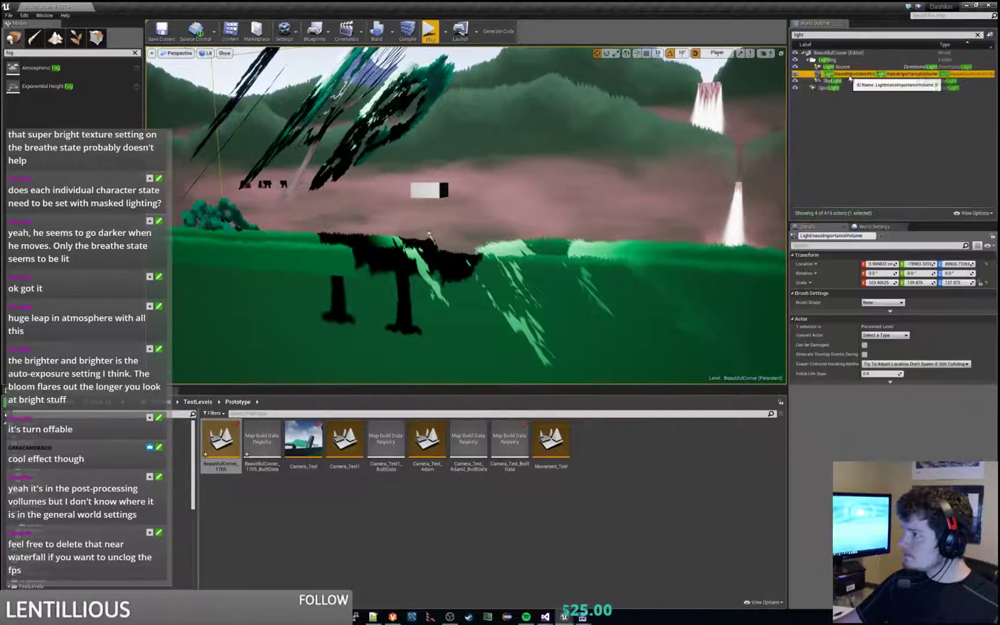
Check the SkyLight's details, the World Settings and the Project Settings for exposure and rendering options.
click(851, 82)
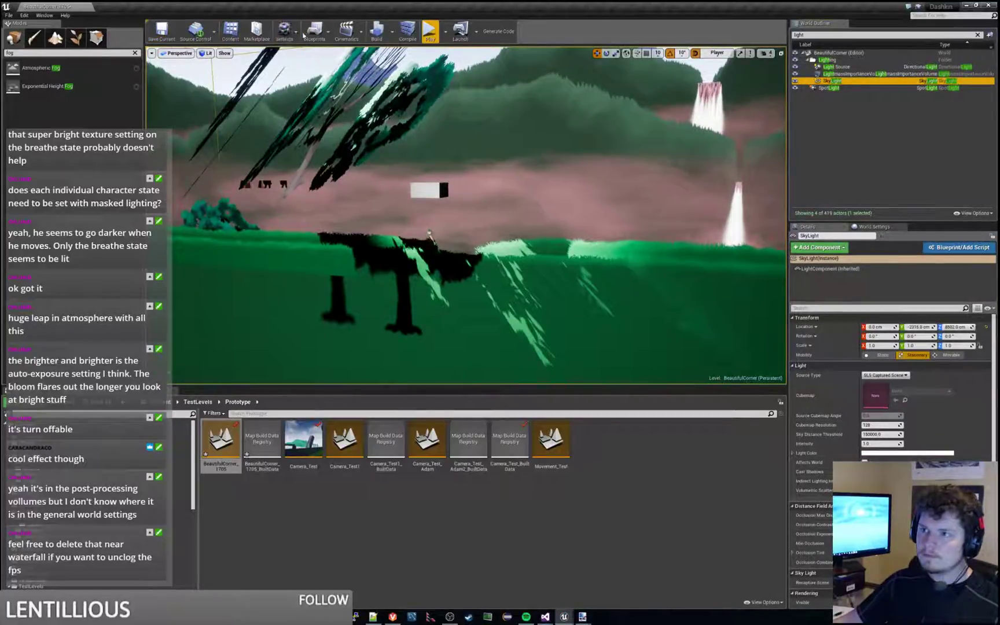
click(284, 32)
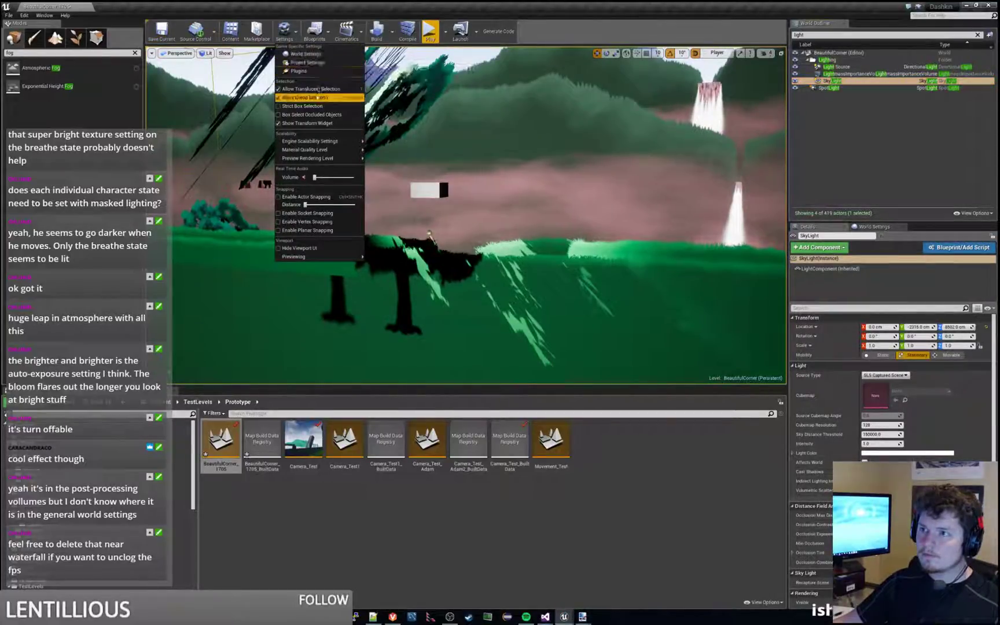
click(306, 54)
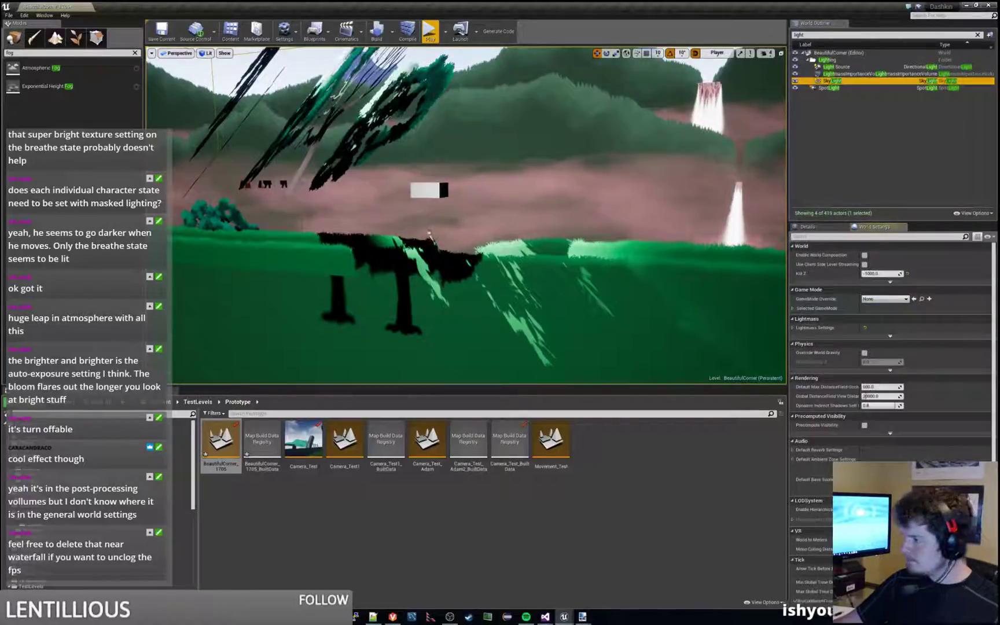
scroll(938, 327, down, 2)
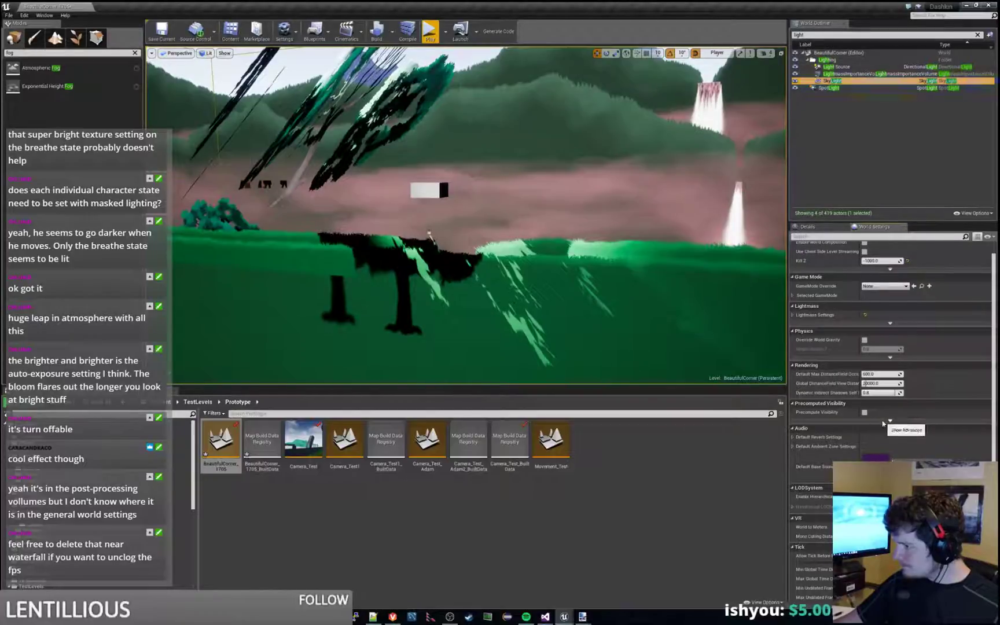
click(890, 420)
click(890, 455)
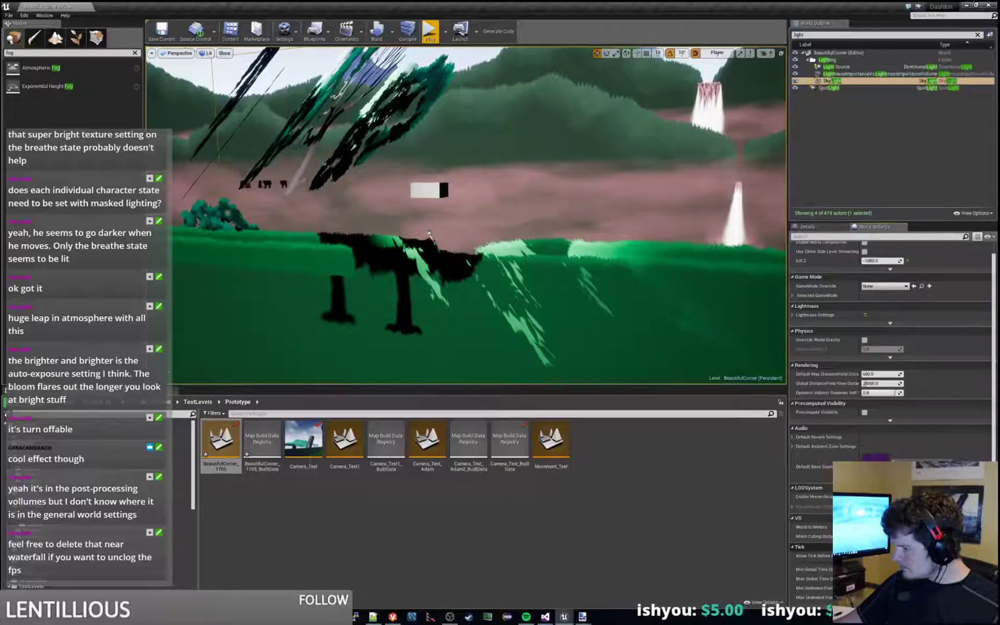
scroll(857, 282, up, 1)
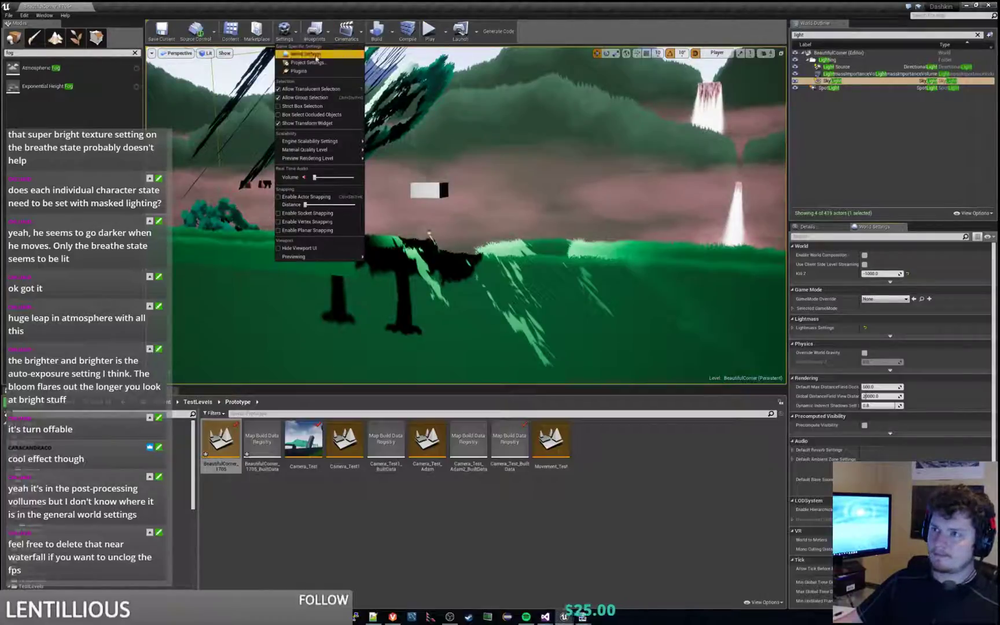
click(307, 63)
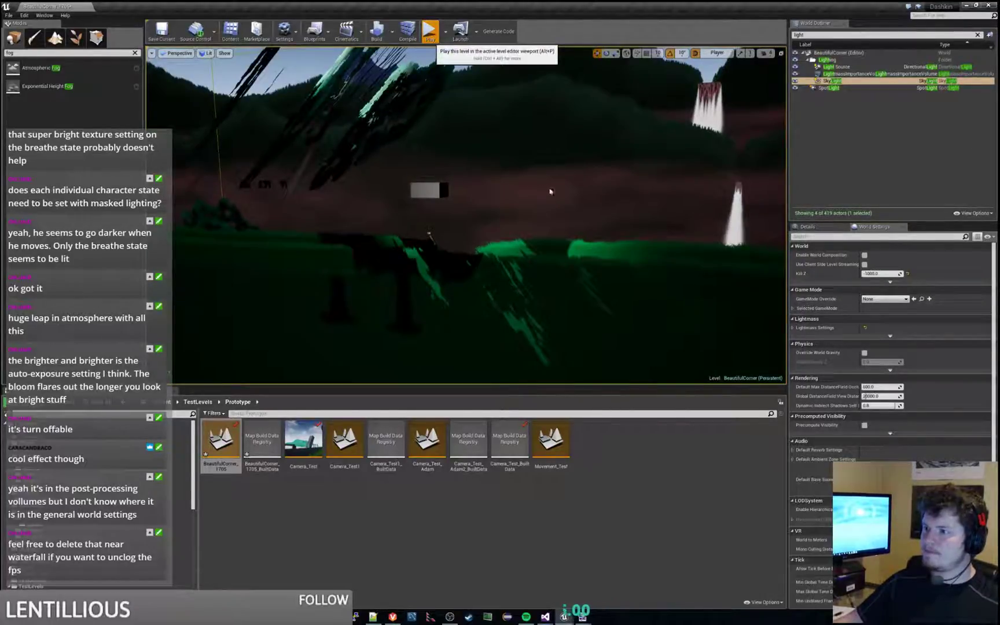
Play the level and walk the character around to check the lighting, and stop the play session.
click(430, 32)
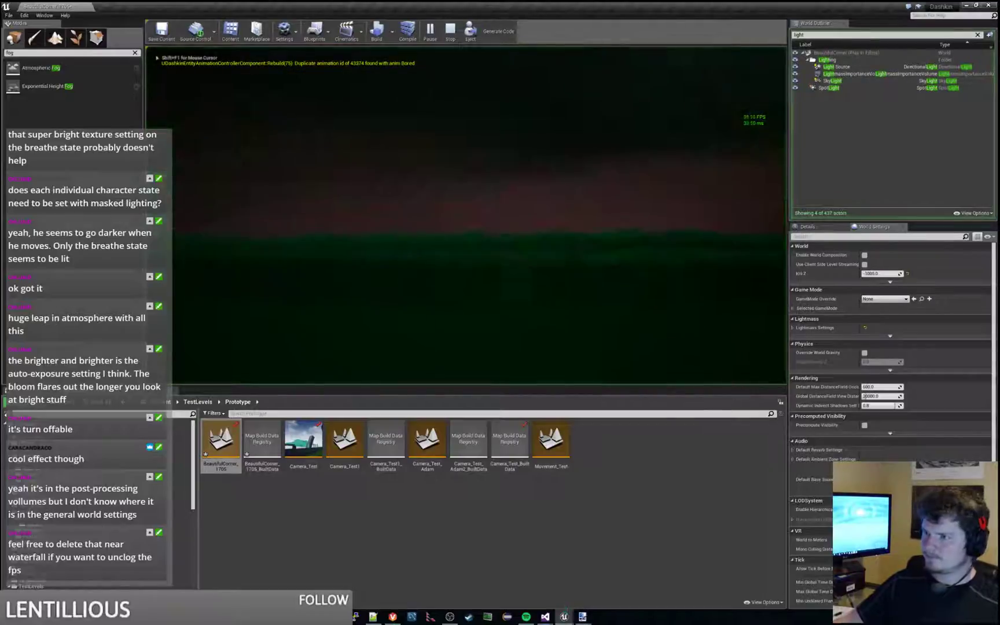
key(a)
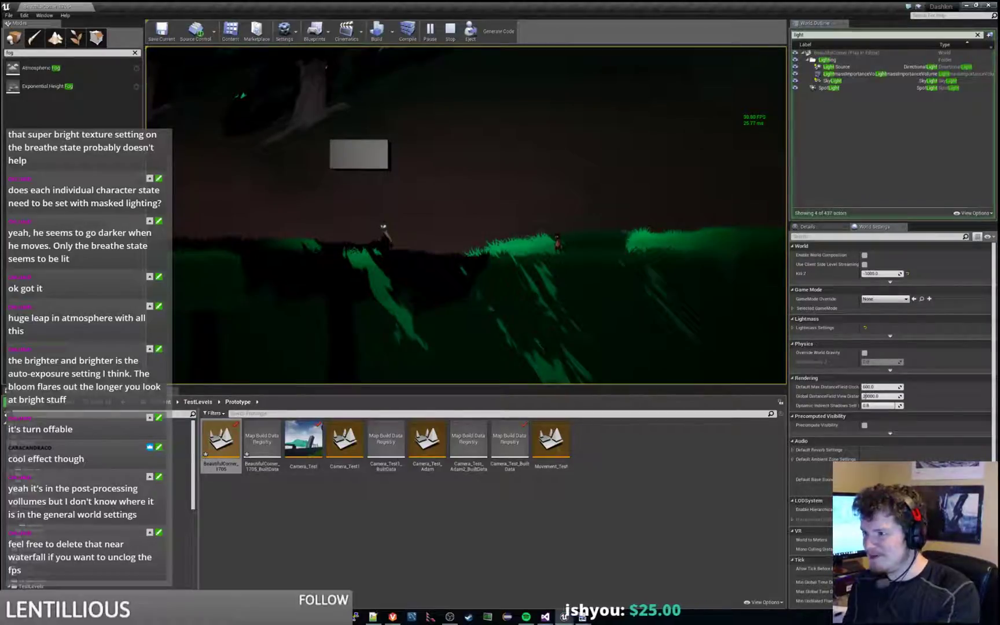
key(a)
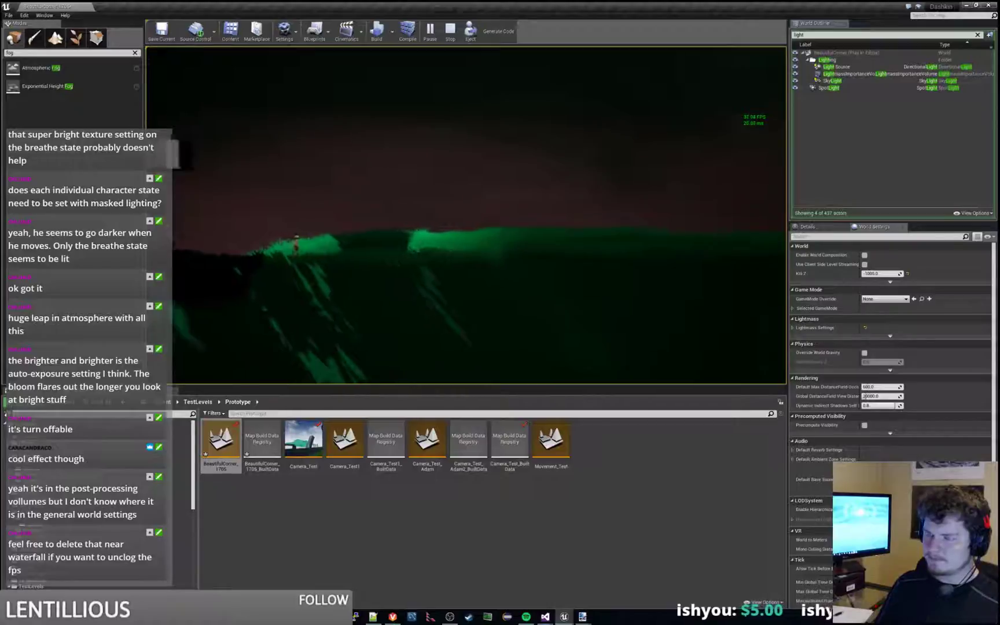
key(Escape)
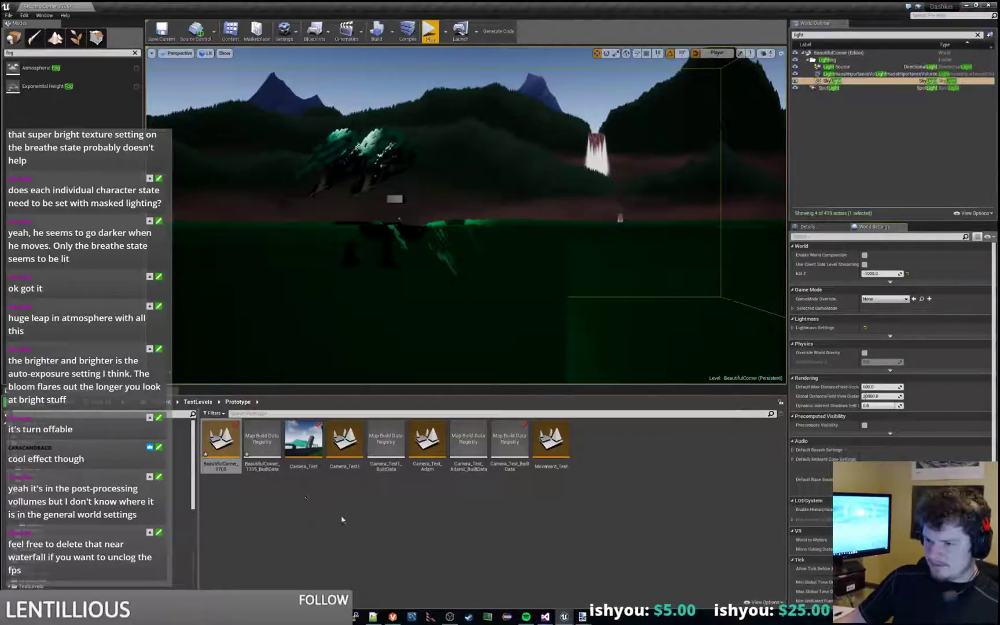
Browse the project content to the Characters/bitey folder and open the bitey Dashkin Entity asset.
click(178, 436)
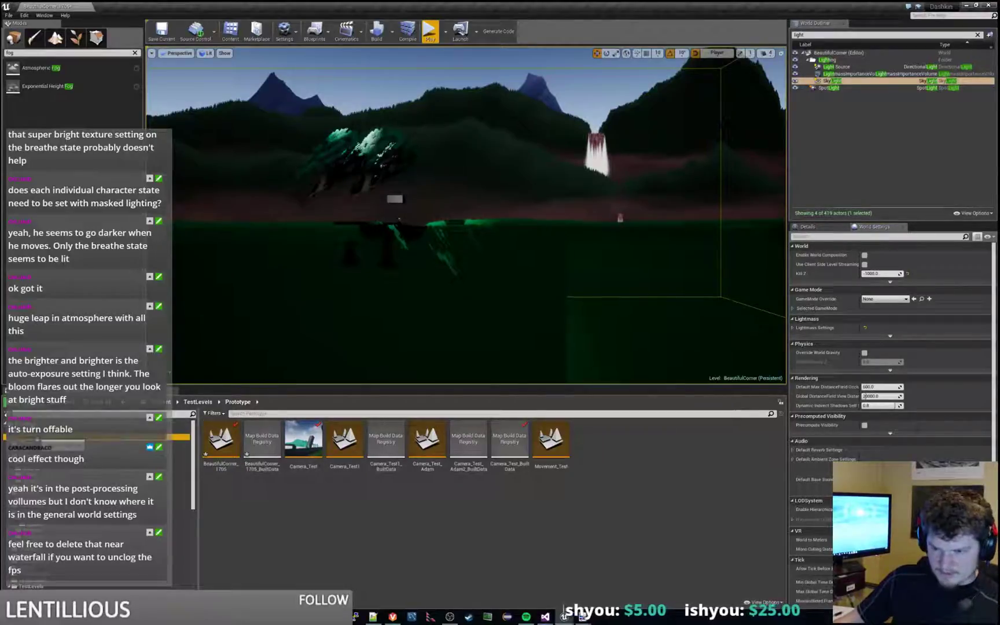
click(229, 440)
double_click(227, 441)
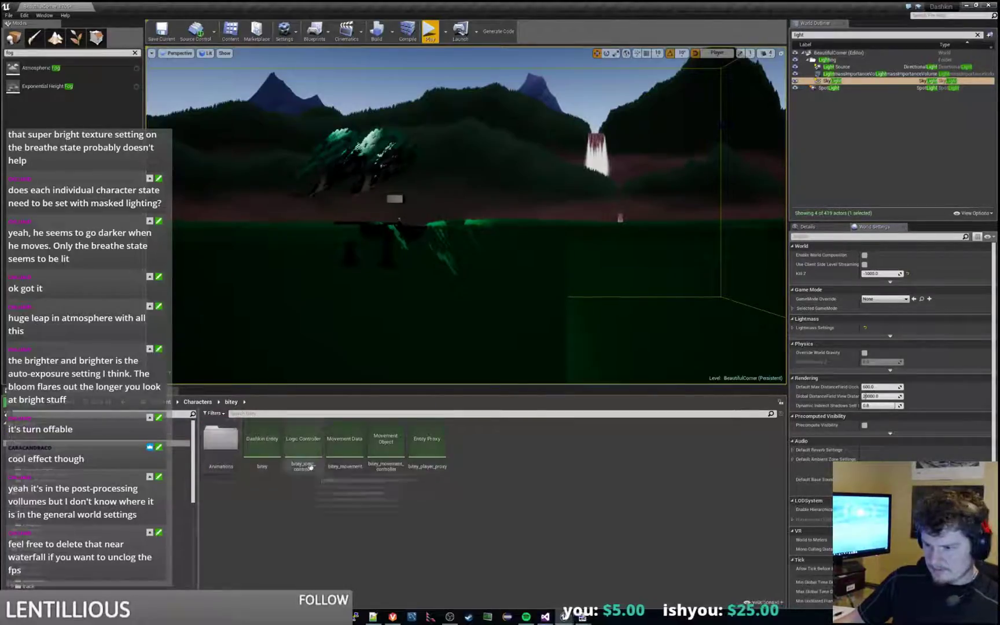
double_click(226, 442)
click(177, 443)
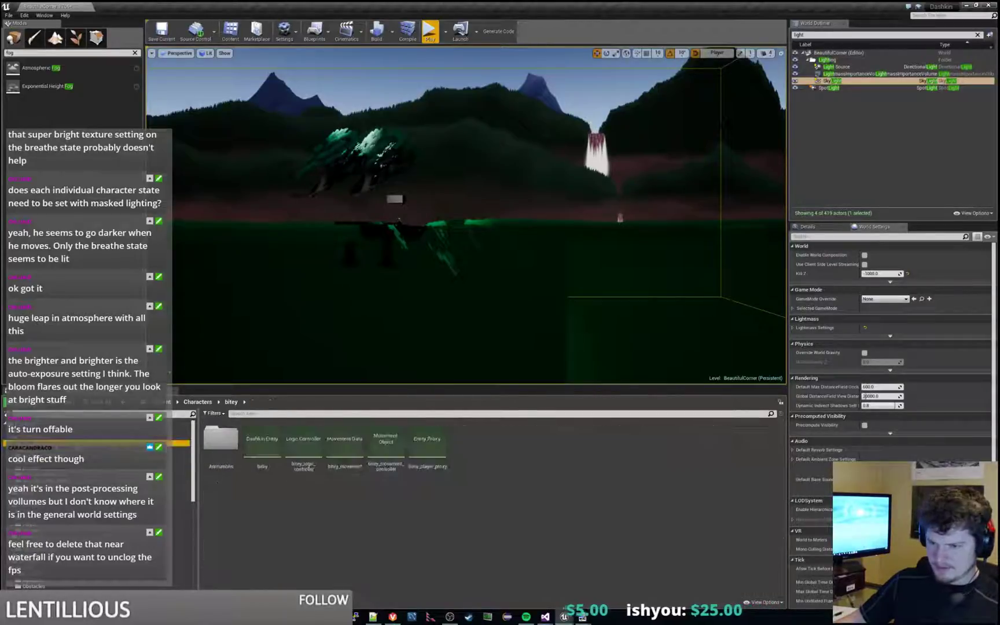
click(226, 444)
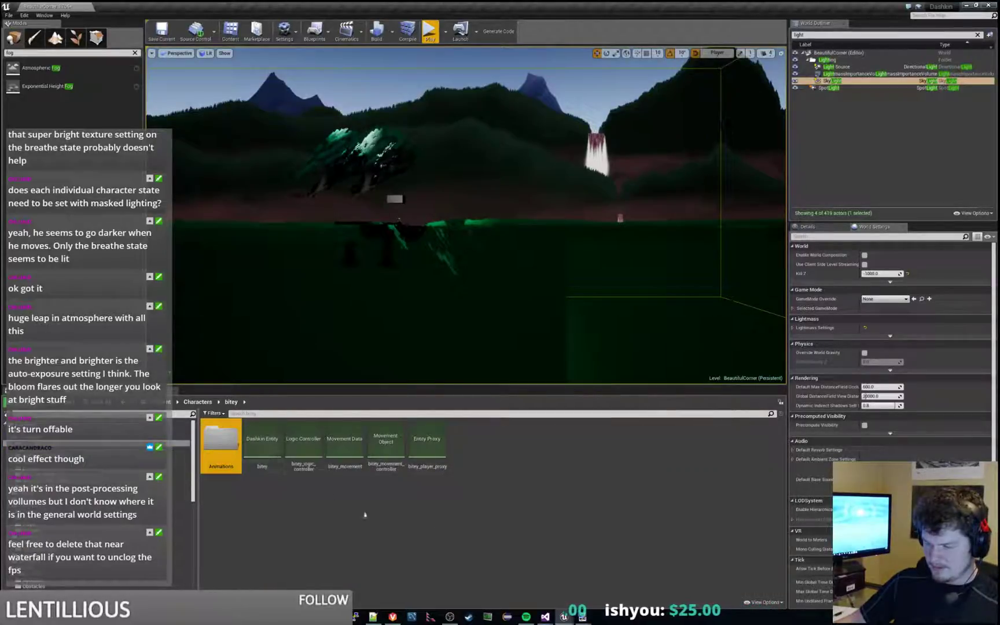
double_click(278, 439)
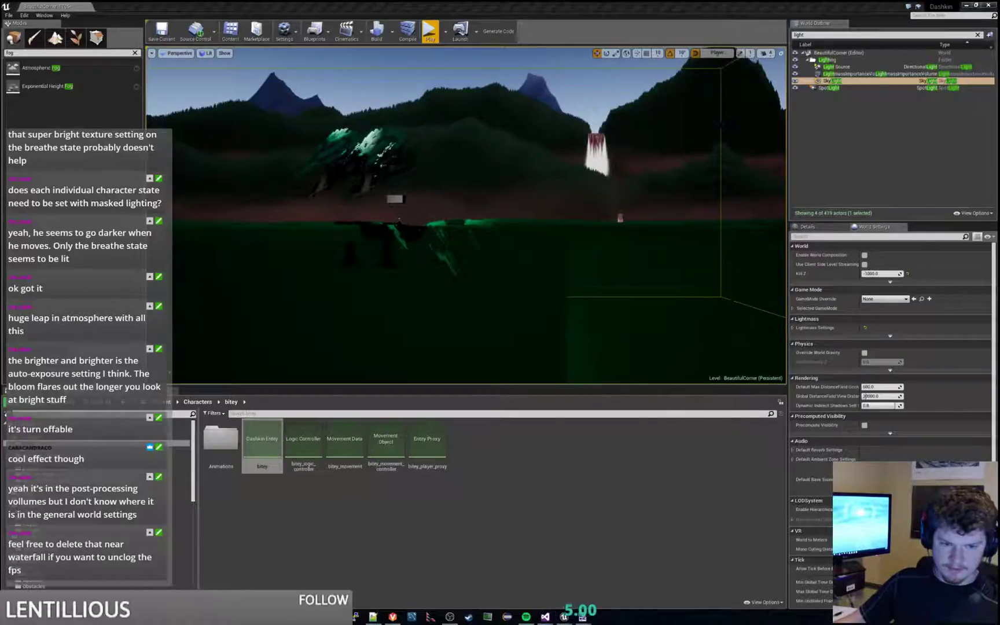
Open bitey's Animations folder and filter its contents for "idle-game".
double_click(220, 437)
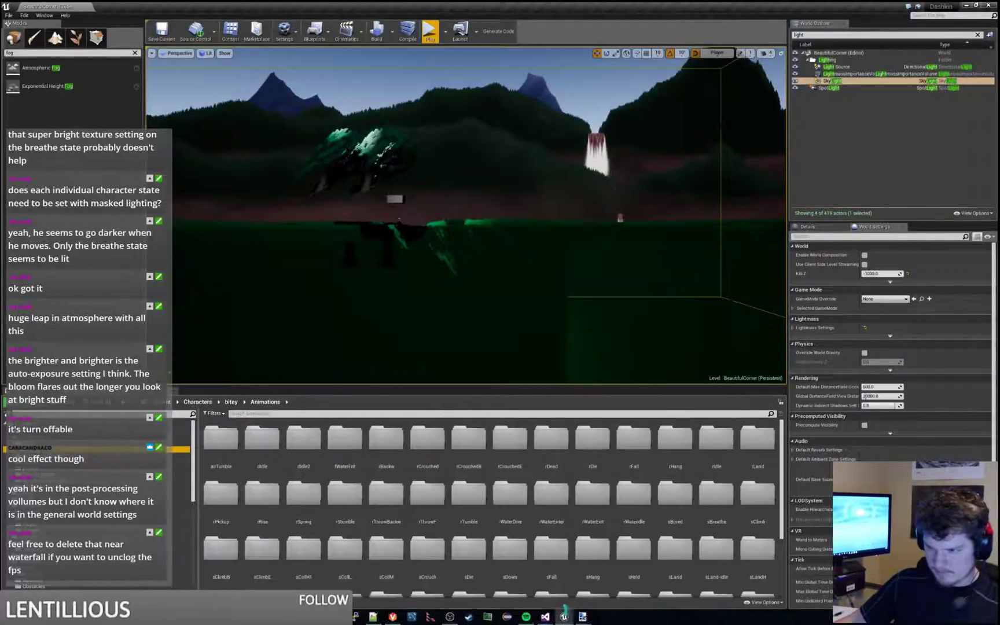
click(315, 414)
text(idle)
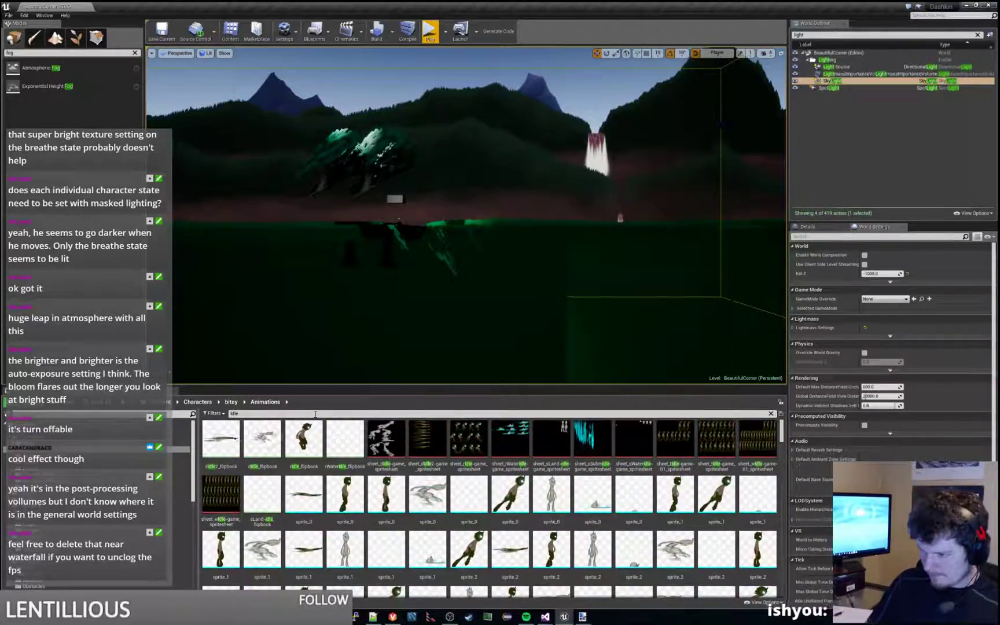
text(-game)
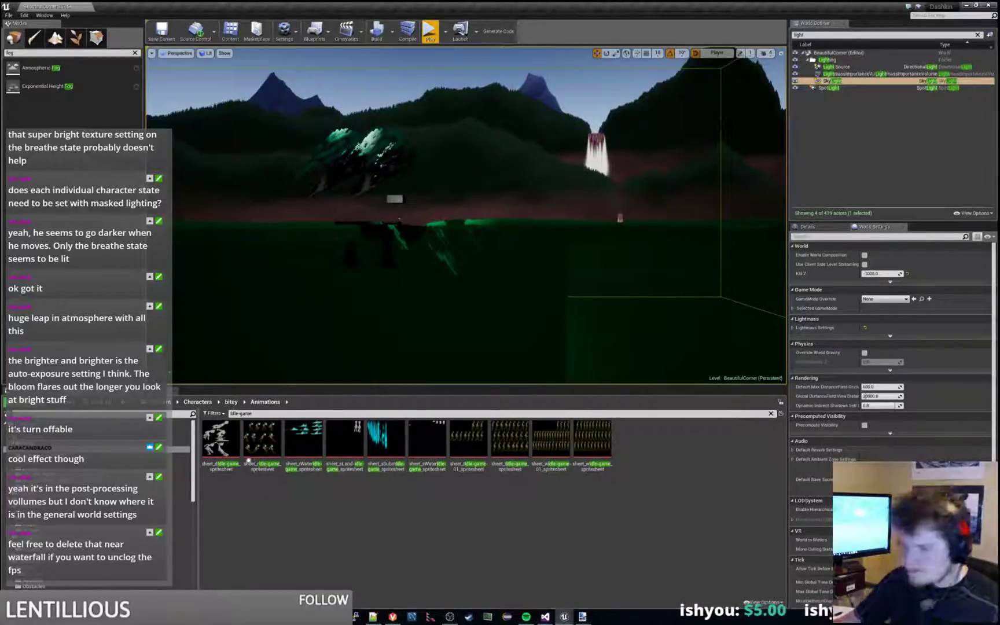
Go through the filtered idle-game spritesheets one by one to identify their textures.
click(304, 438)
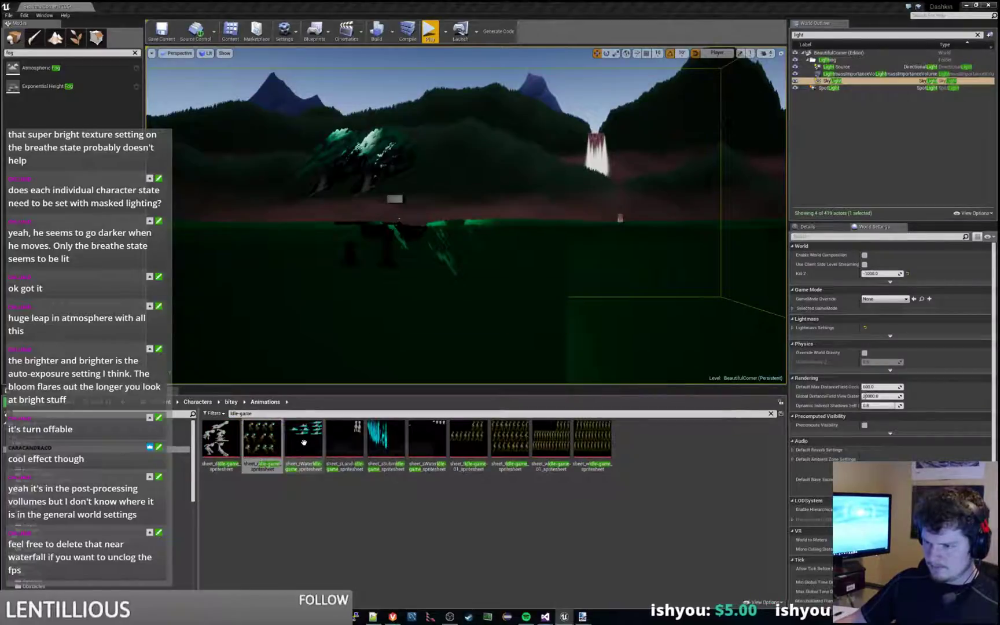
click(361, 440)
click(386, 440)
click(427, 440)
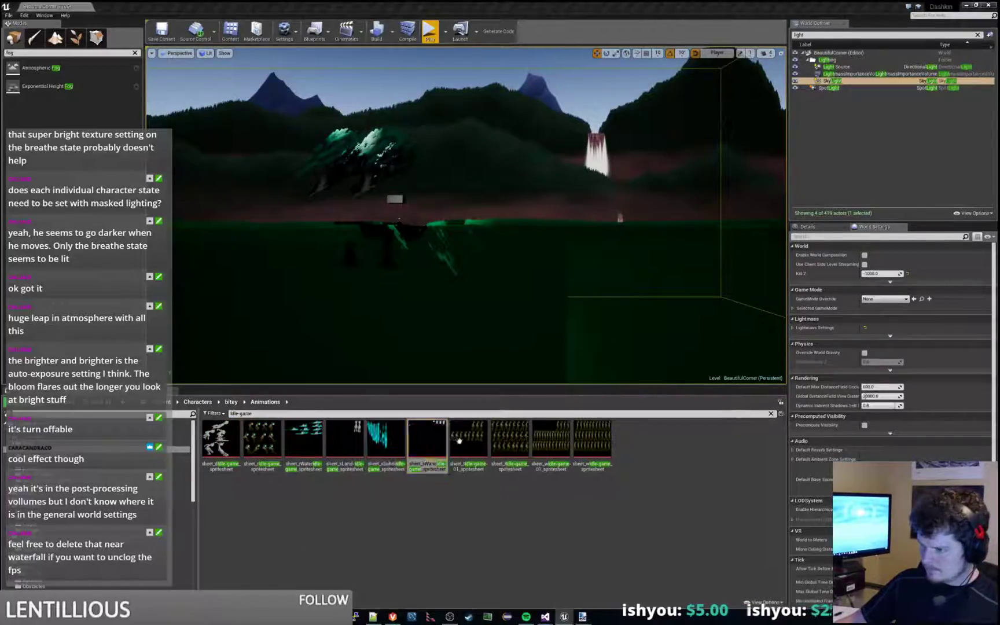
click(469, 439)
click(509, 440)
click(551, 440)
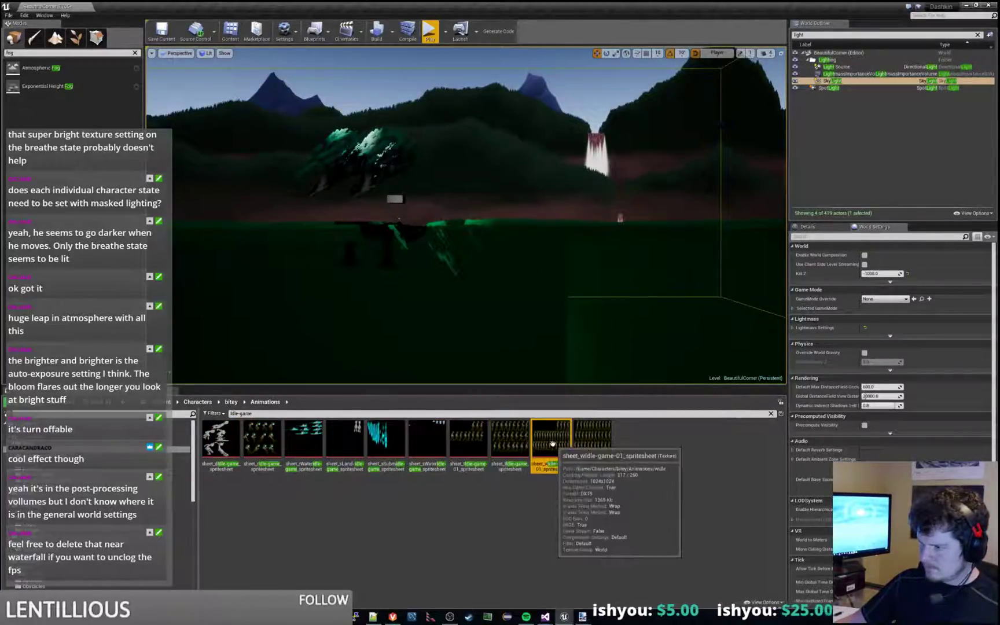
click(597, 444)
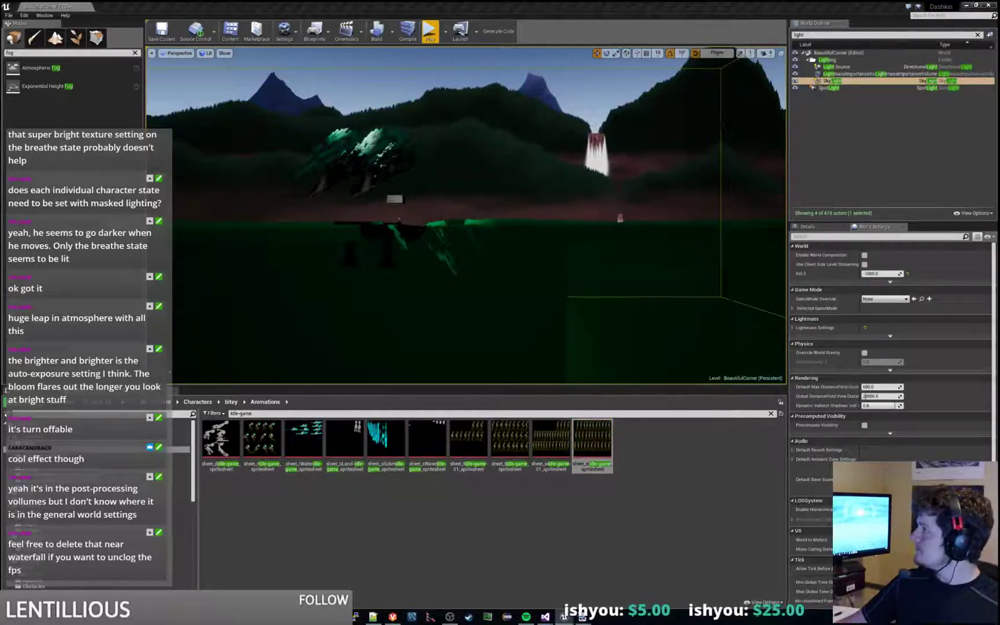